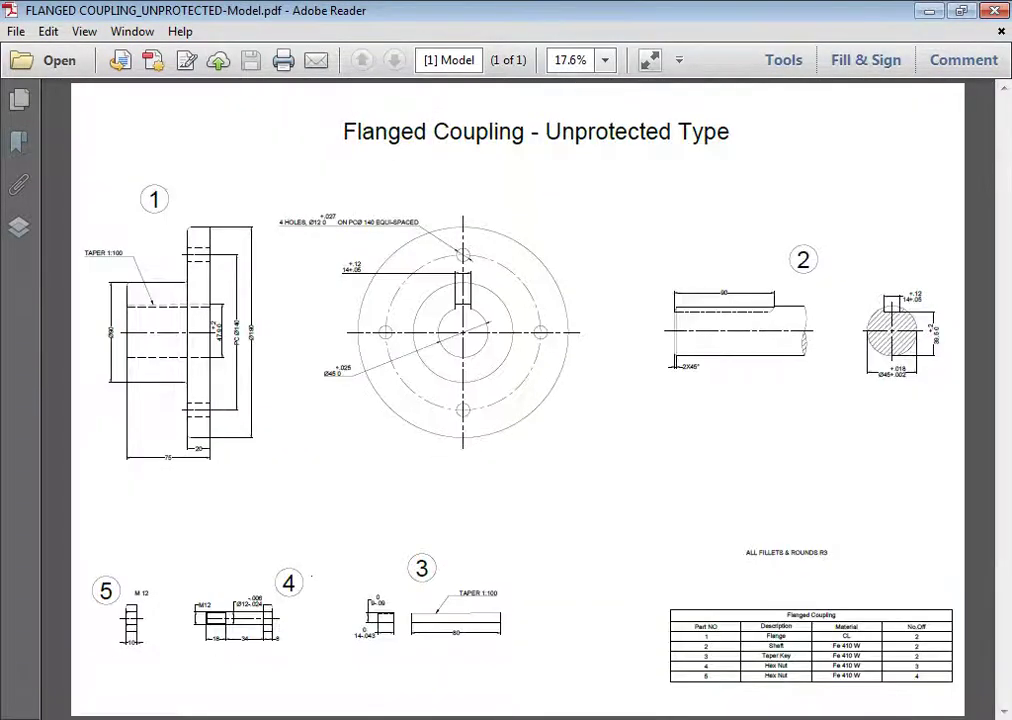
- Enlarge the flanged coupling PDF around part 1, the dimensioned flange, then return to NX 8
key("ctrl+equal")
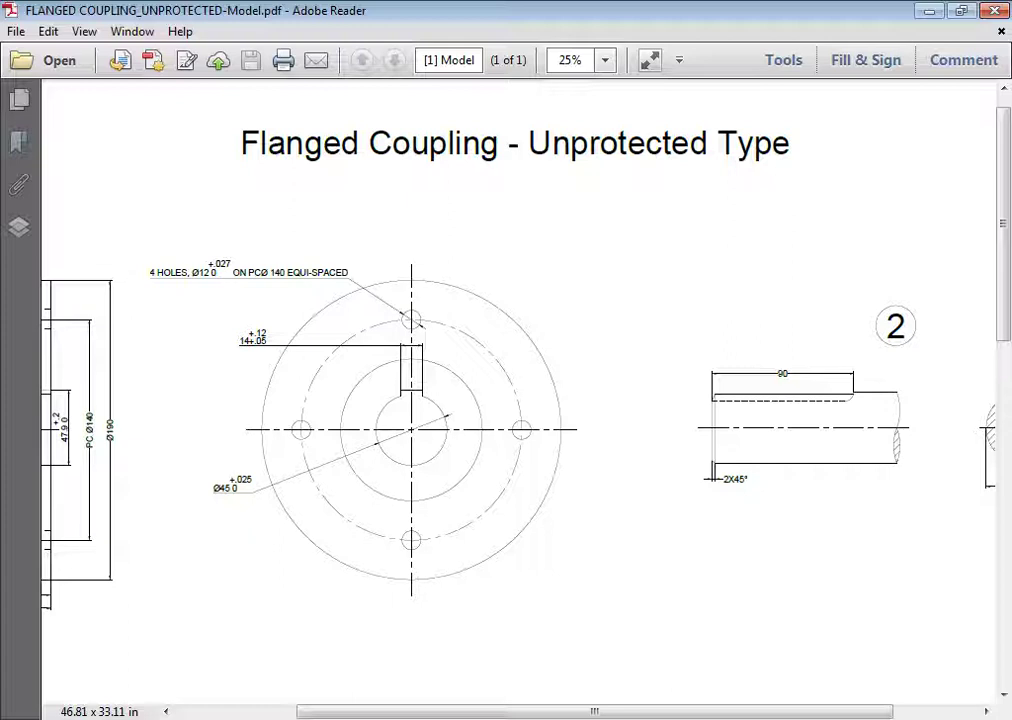
key("ctrl+0")
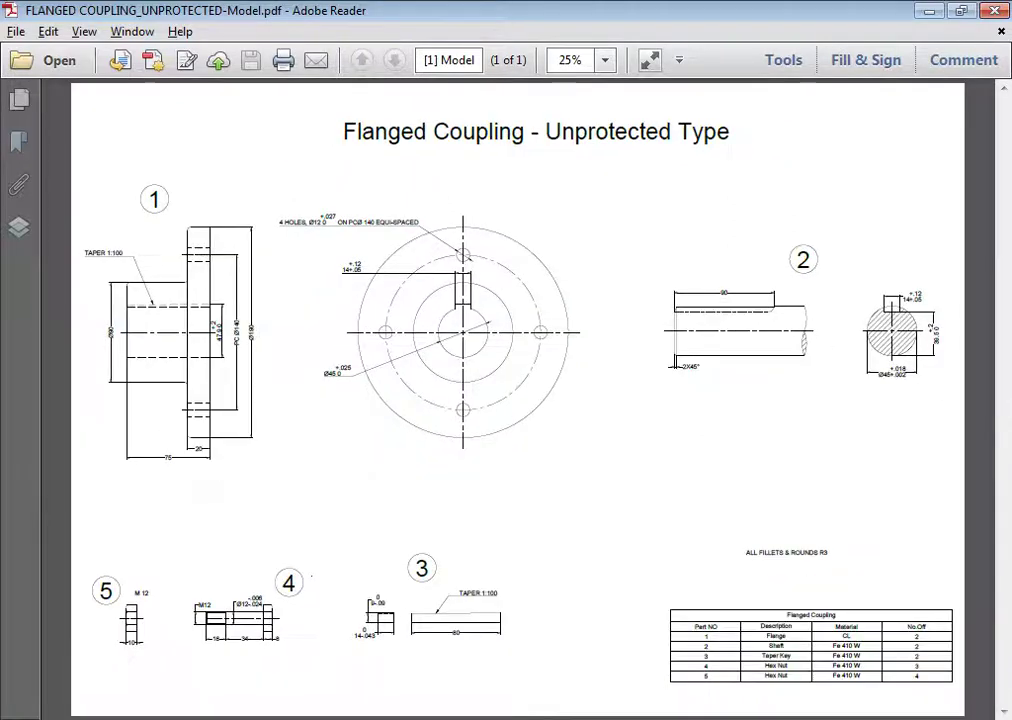
scroll(400, 350, "up", 2, "ctrl")
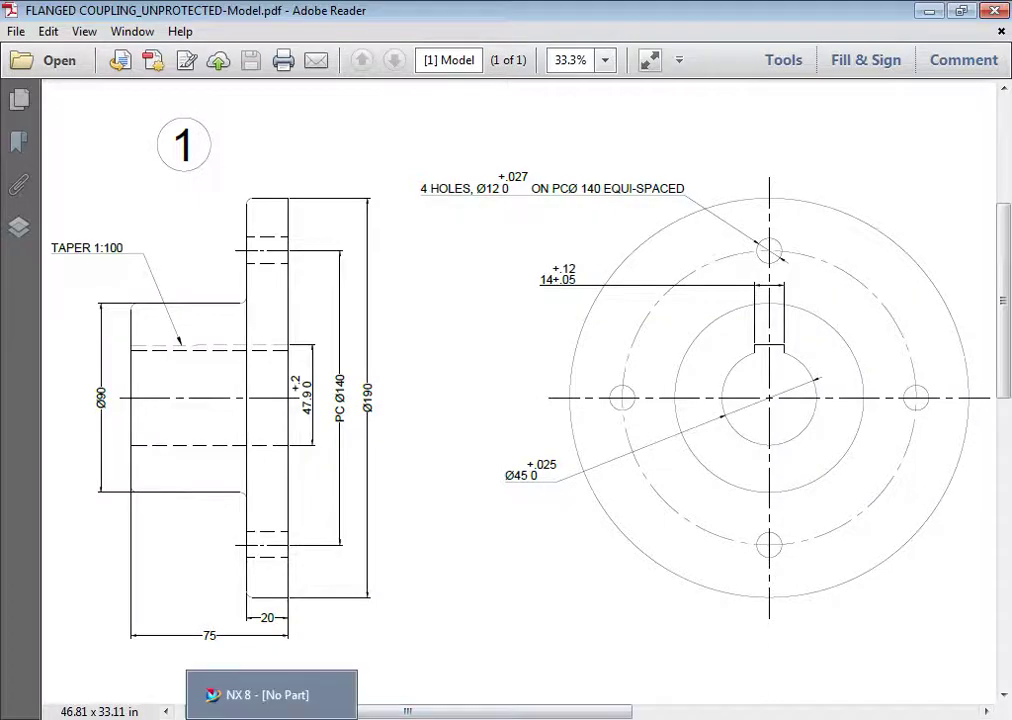
left_click(271, 715)
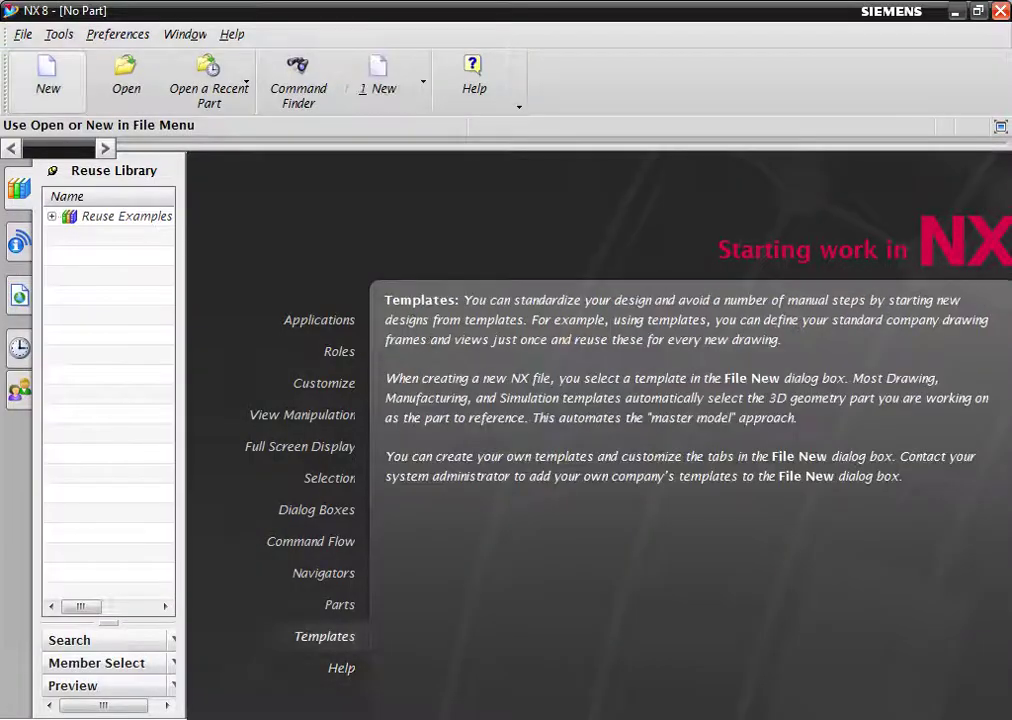
- Create a new millimetre model part named Flange
left_click(48, 75)
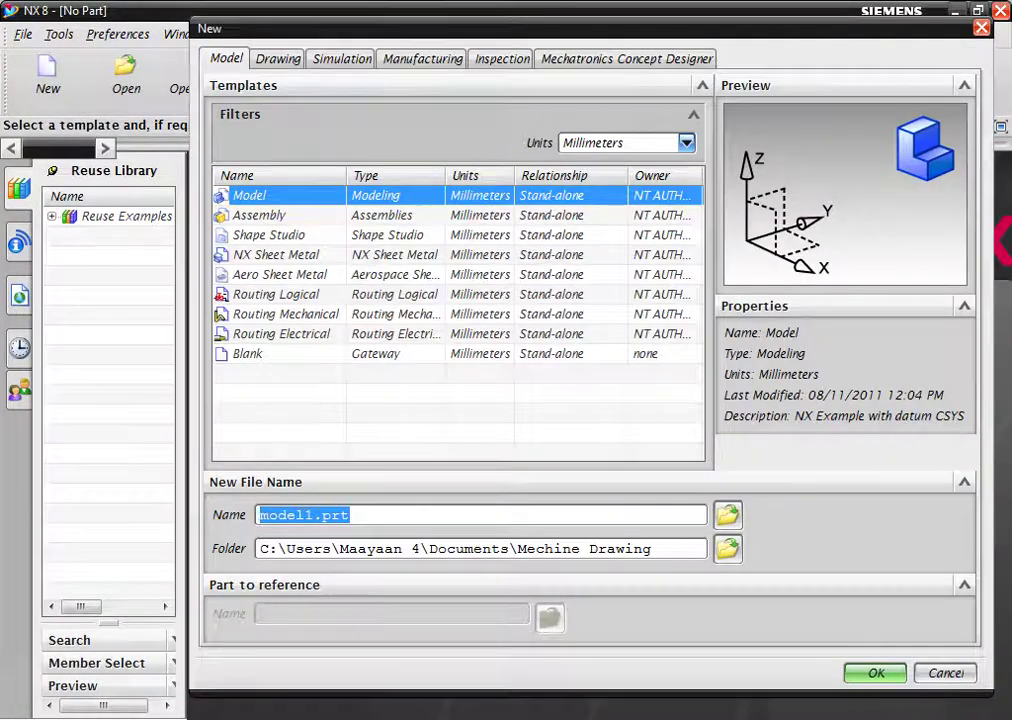
type("Flange")
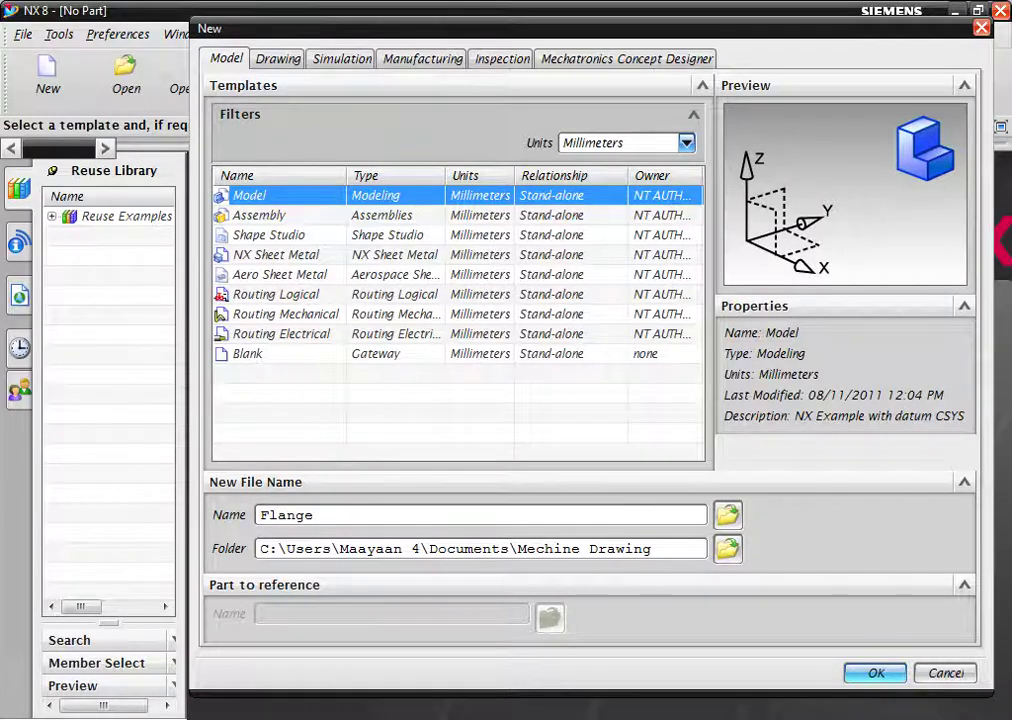
key("Return")
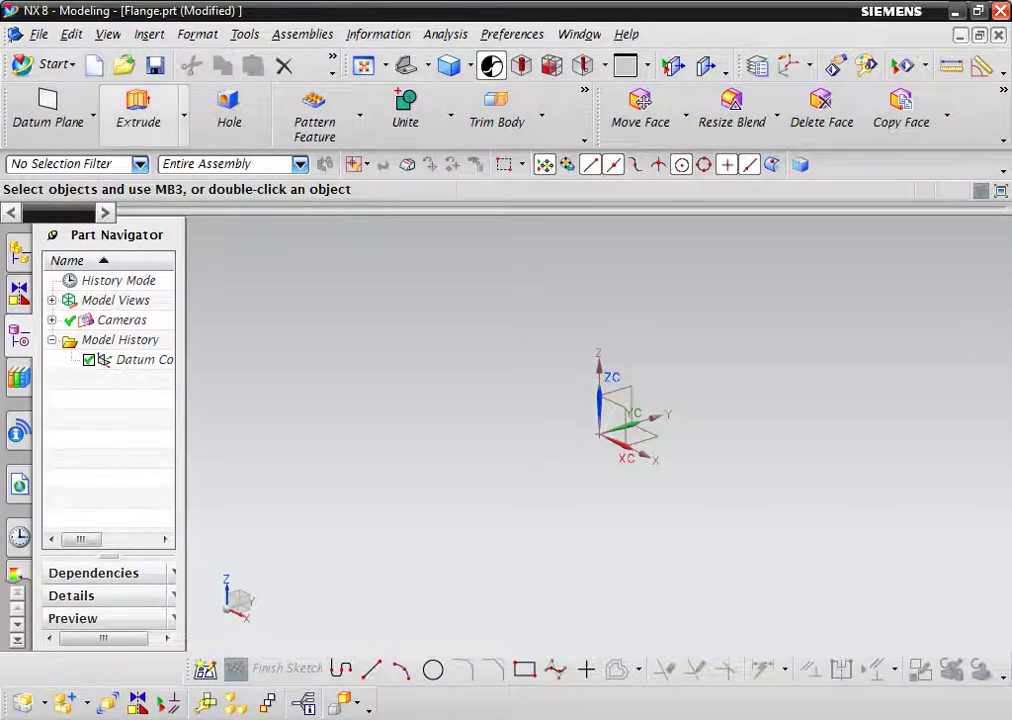
- Start a Revolve feature with a new sketch for its section
left_click(183, 115)
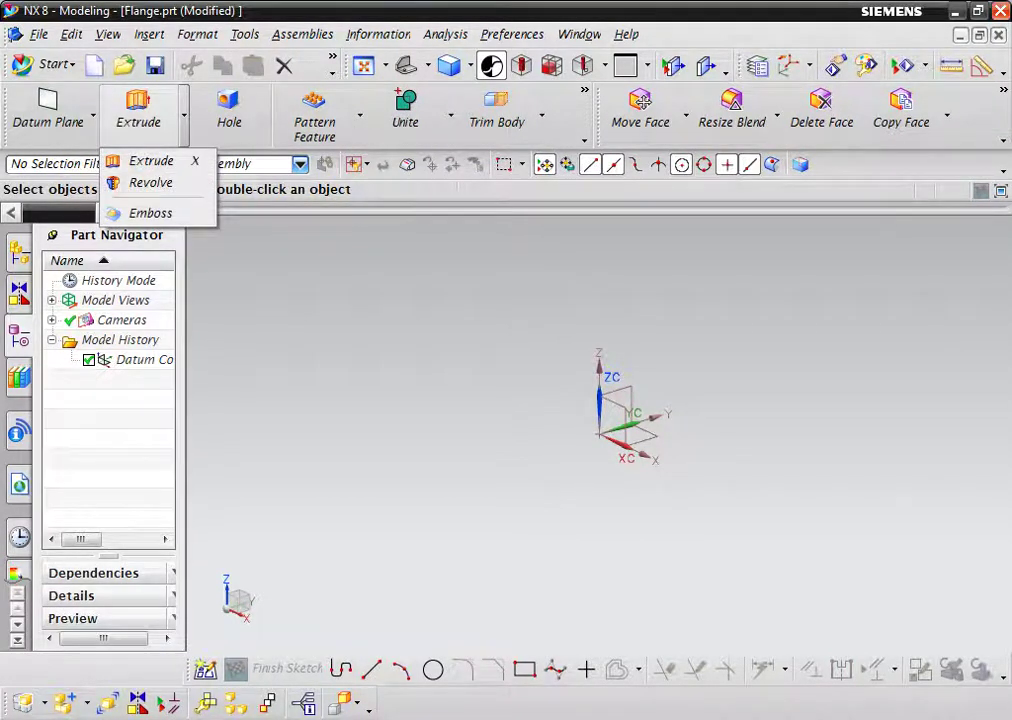
left_click(140, 183)
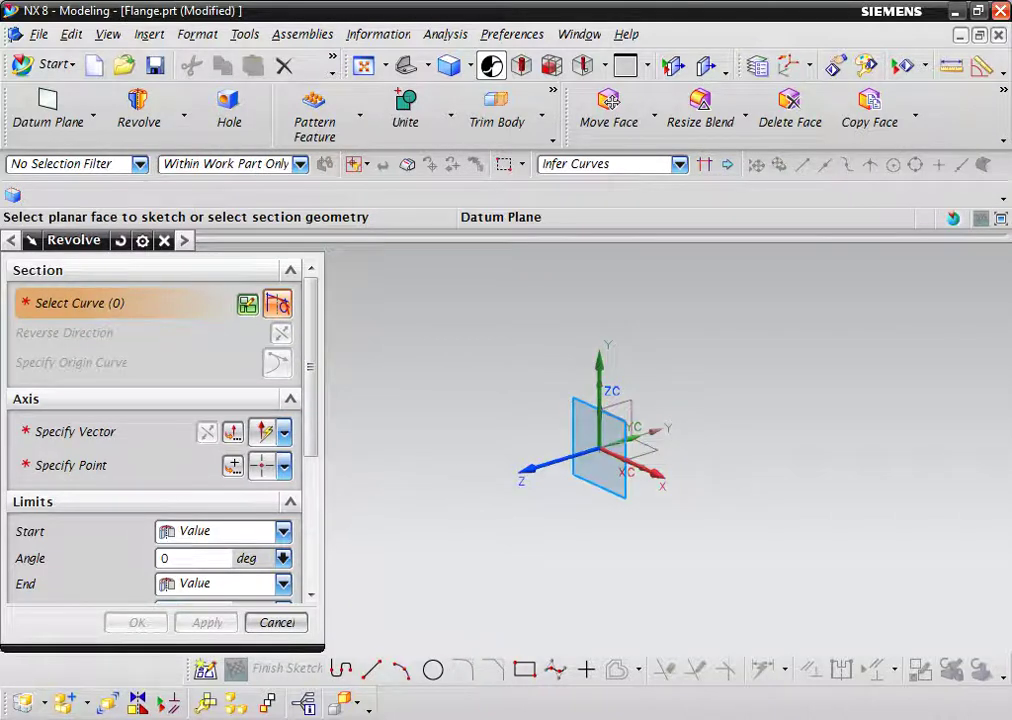
left_click(598, 440)
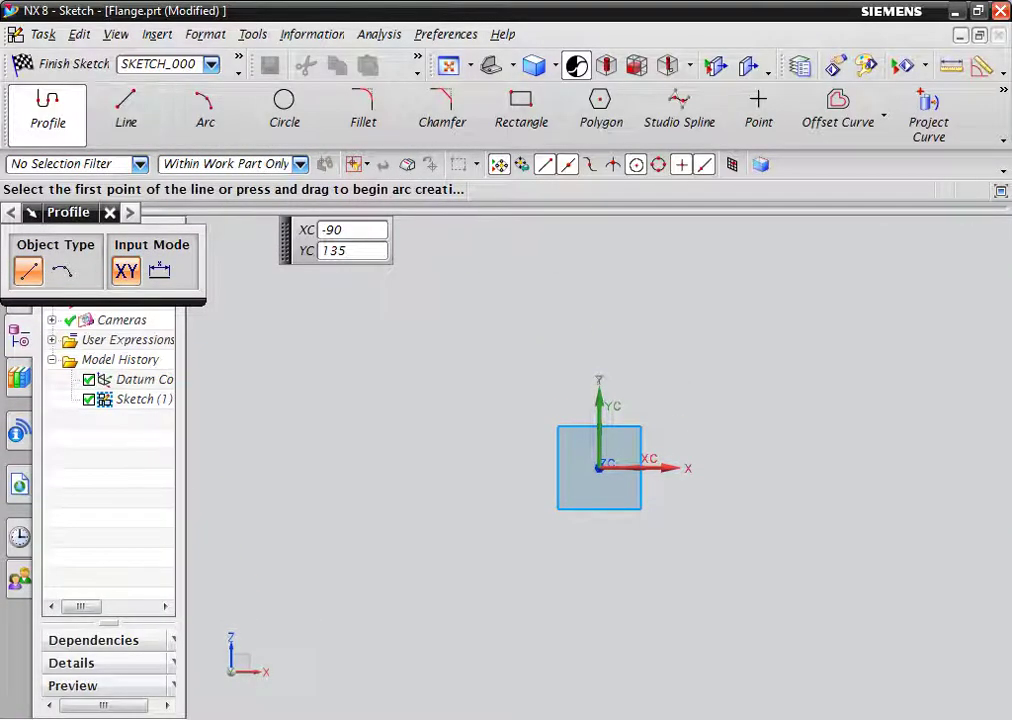
- Draw a closed six-line stepped profile from the Y axis with 20, 27.5 and 49.9 steps
left_click(599, 380)
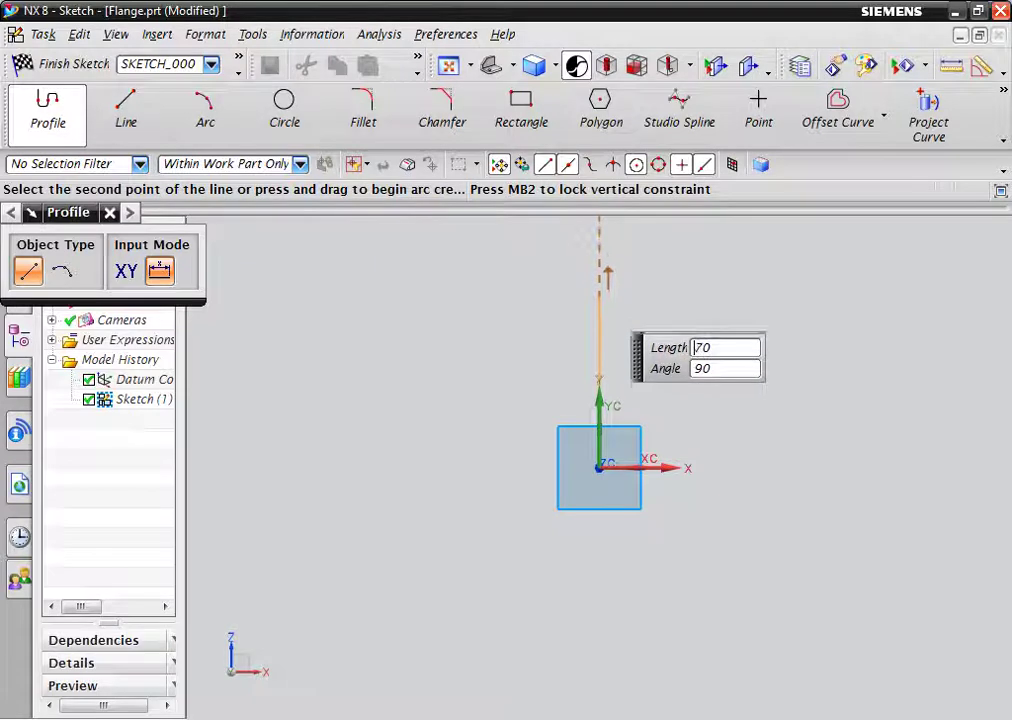
left_click(599, 328)
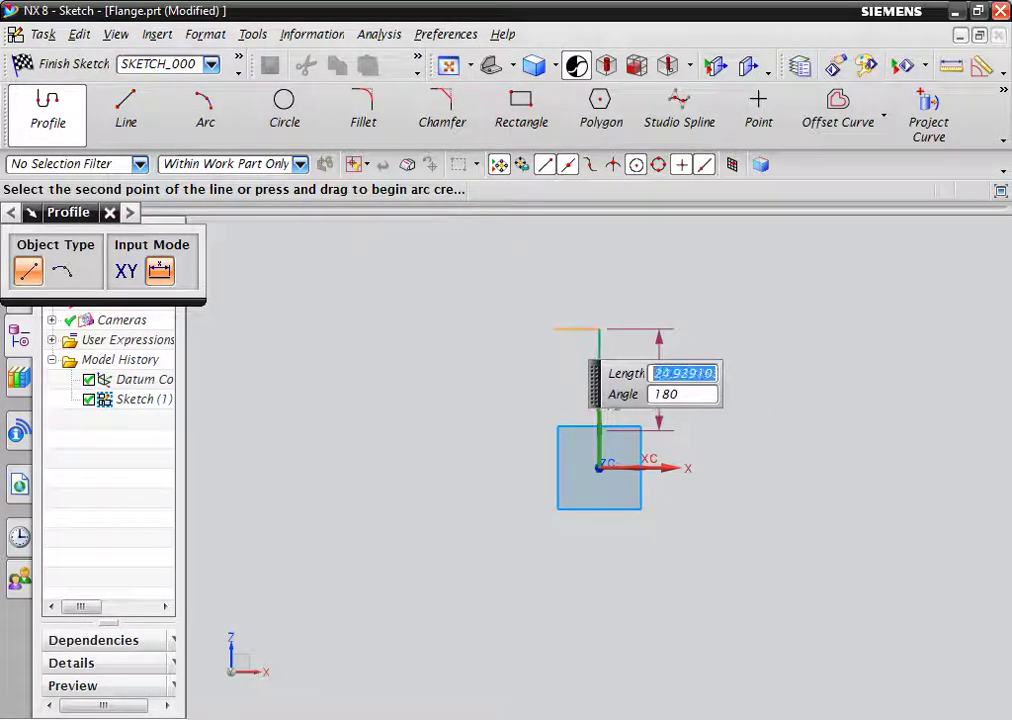
left_click(563, 328)
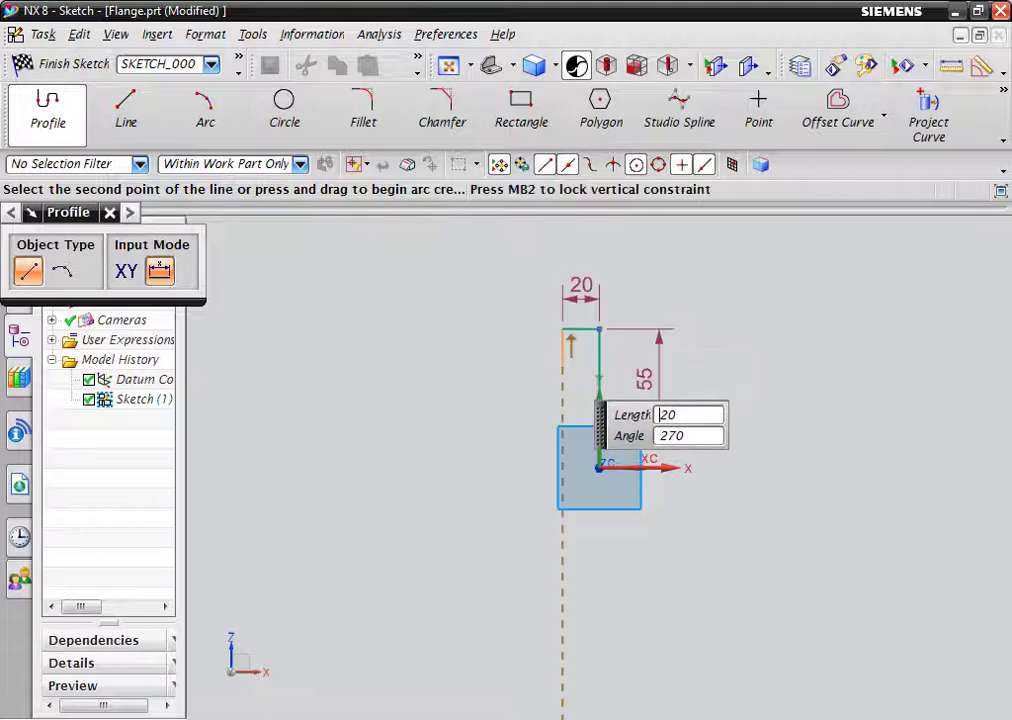
left_click(563, 378)
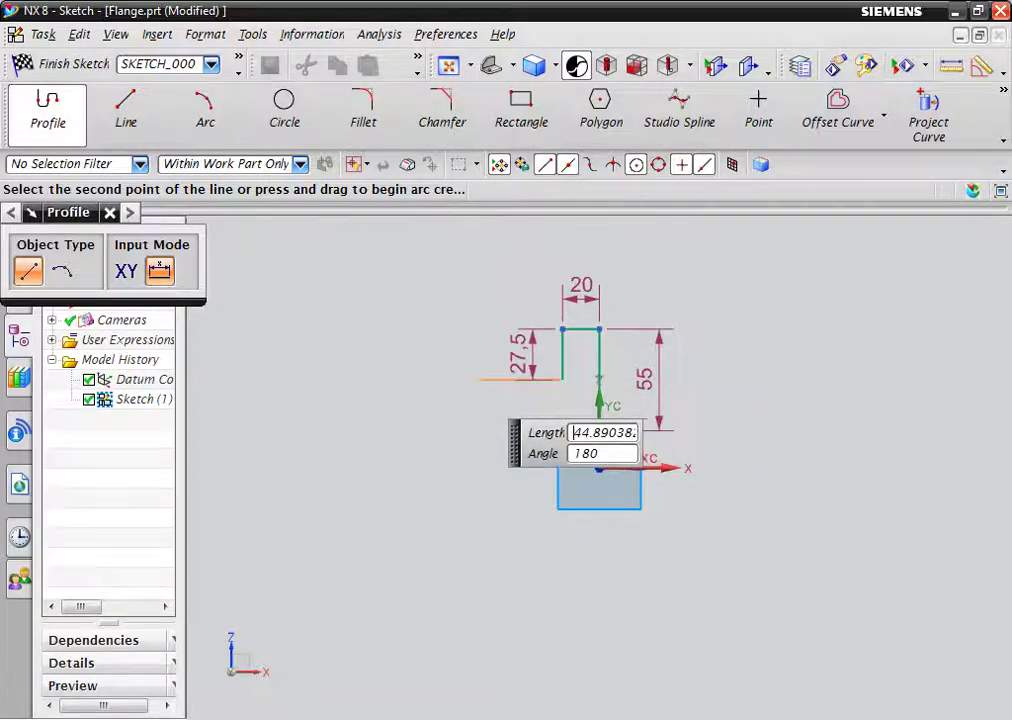
left_click(470, 379)
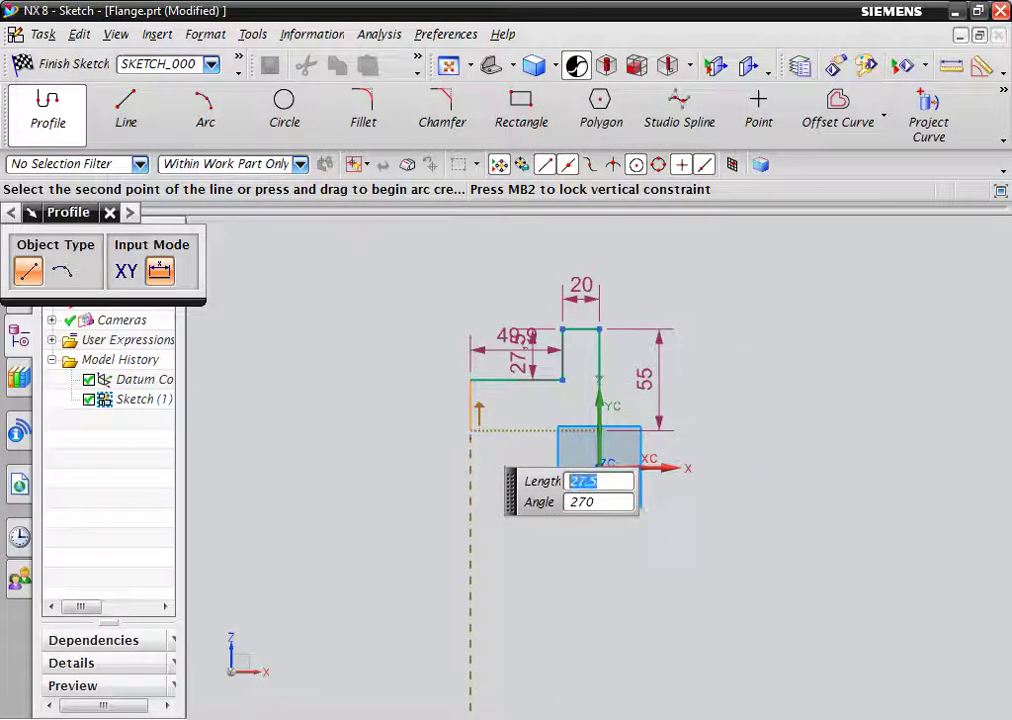
left_click(470, 430)
left_click(599, 430)
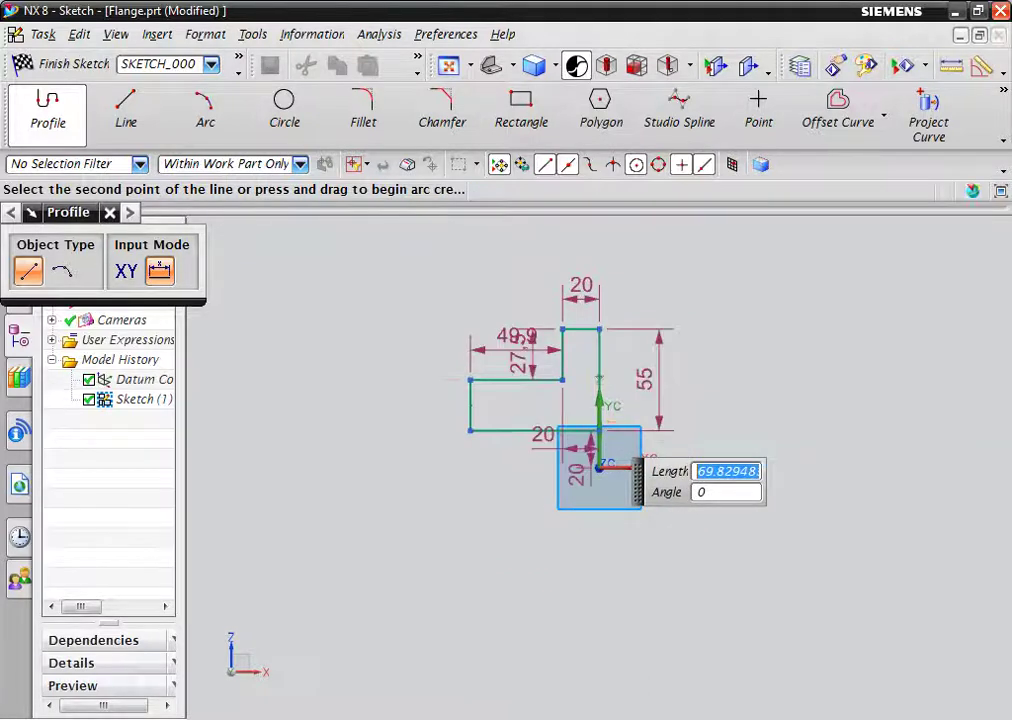
key("Escape")
key("Escape")
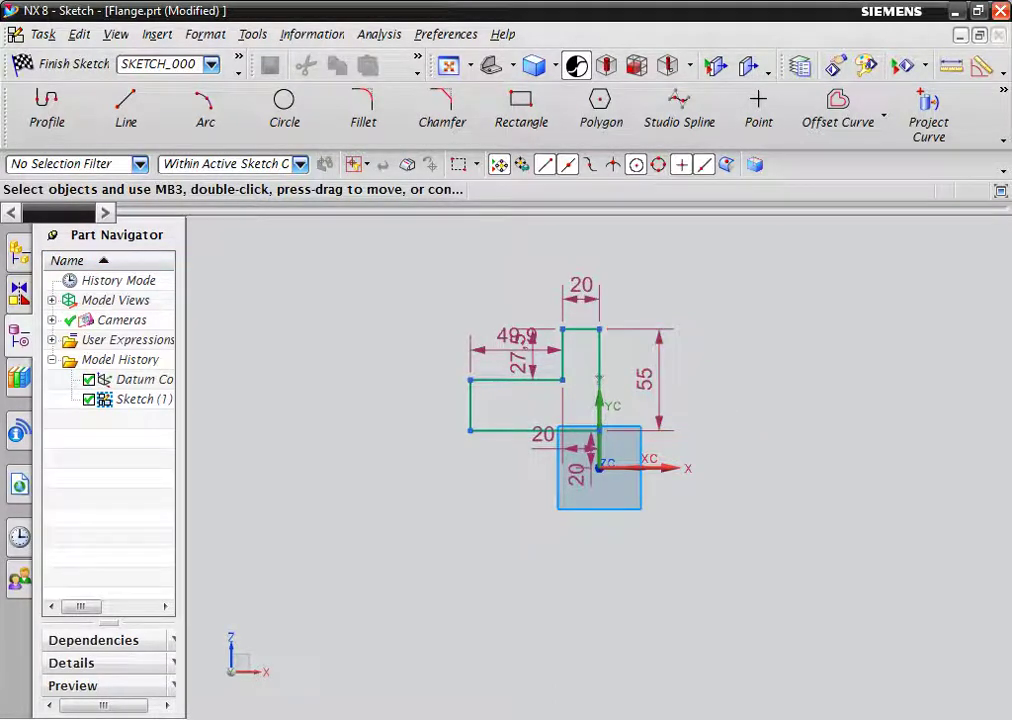
scroll(620, 380, "up", 2)
- Dimension the top line at 75 and the middle line at 47.5 from the X axis
scroll(631, 284, "up", 1)
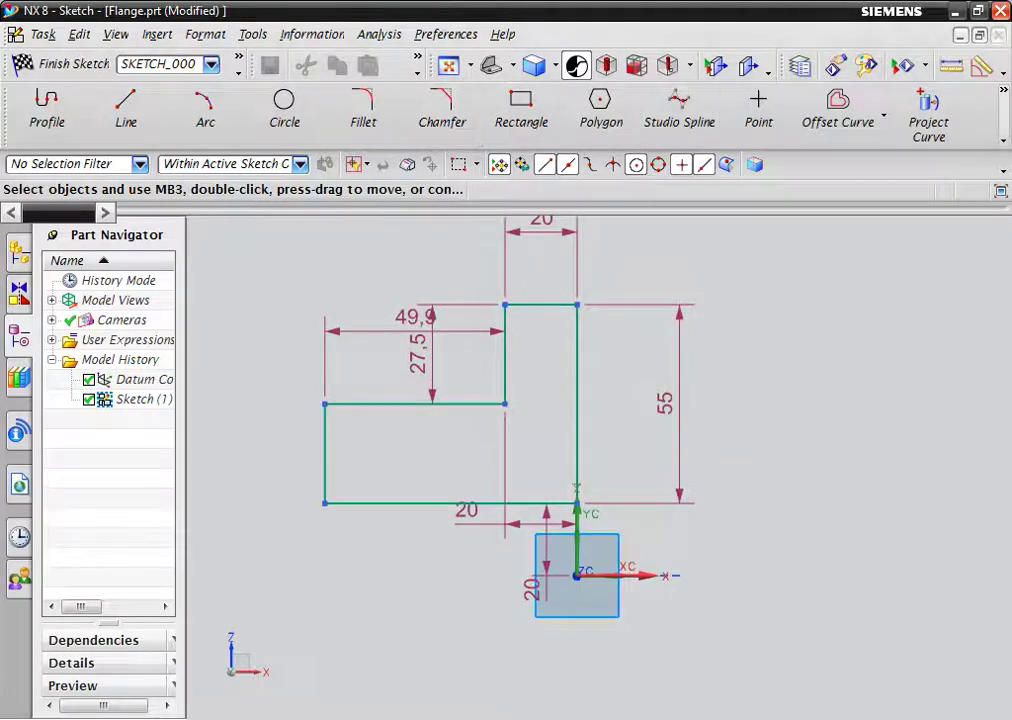
left_click(1003, 90)
left_click(867, 168)
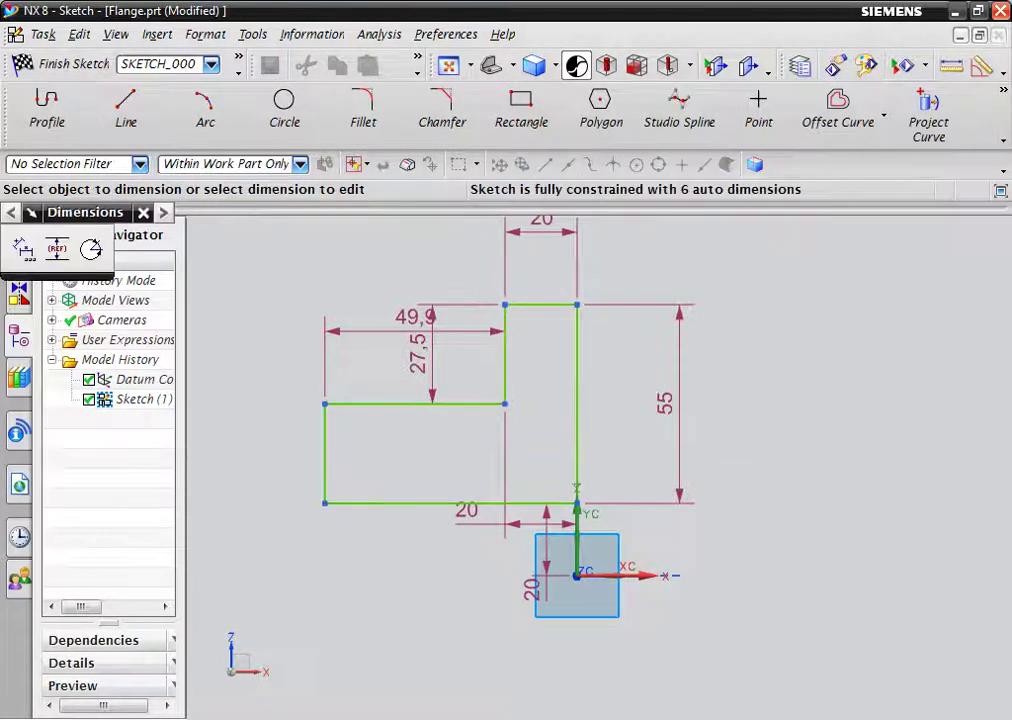
left_click(540, 304)
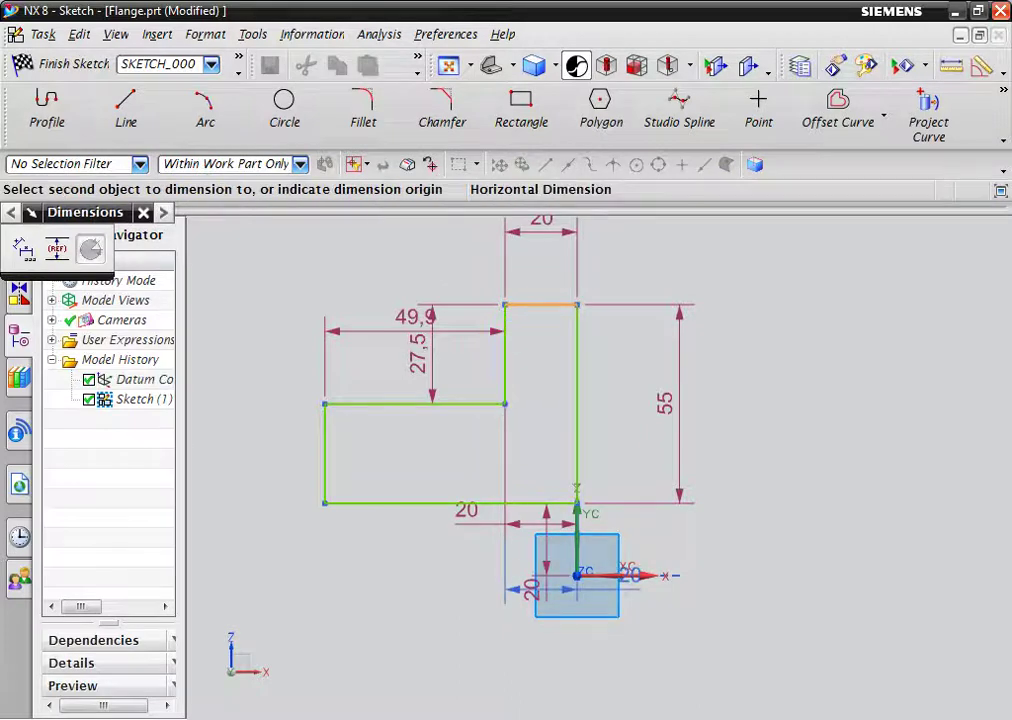
left_click(650, 575)
left_click(808, 500)
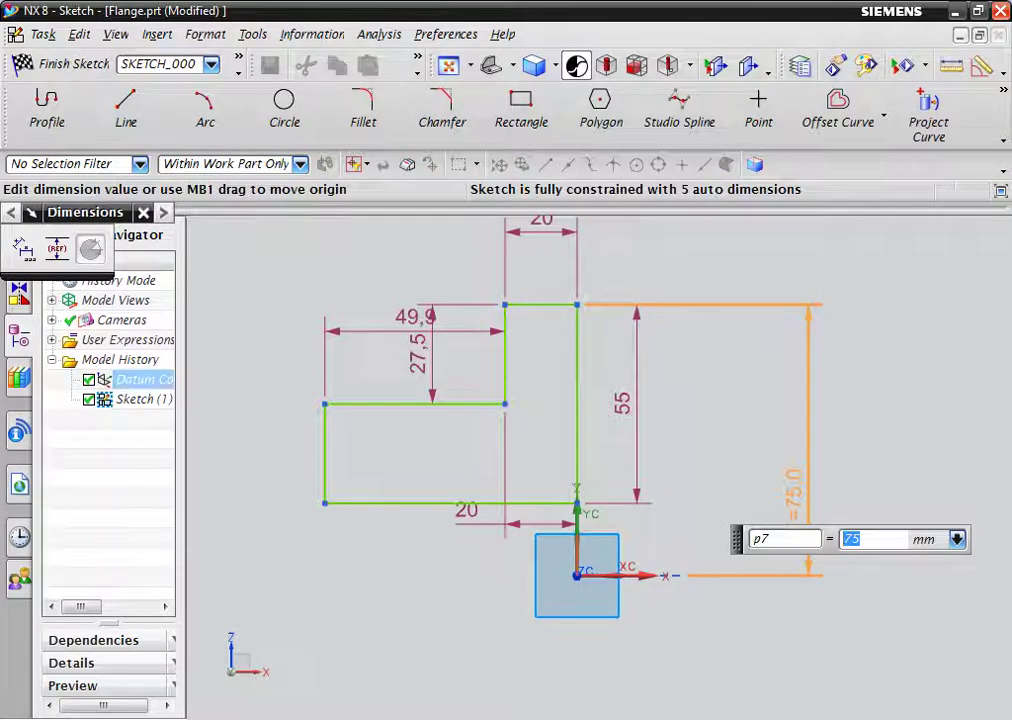
left_click(440, 404)
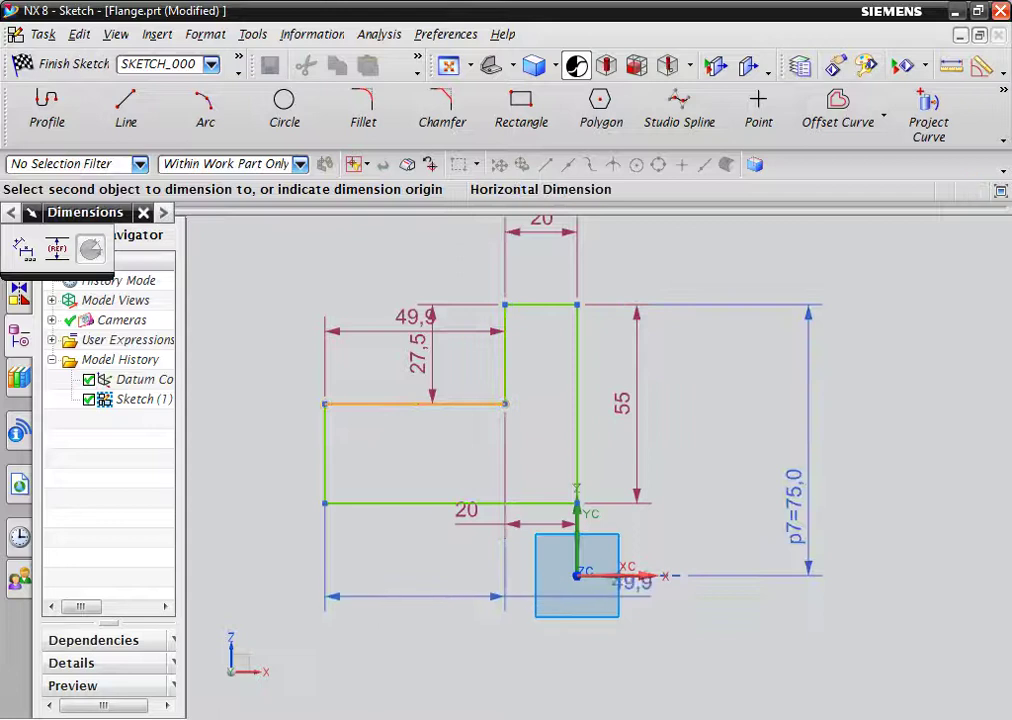
left_click(640, 576)
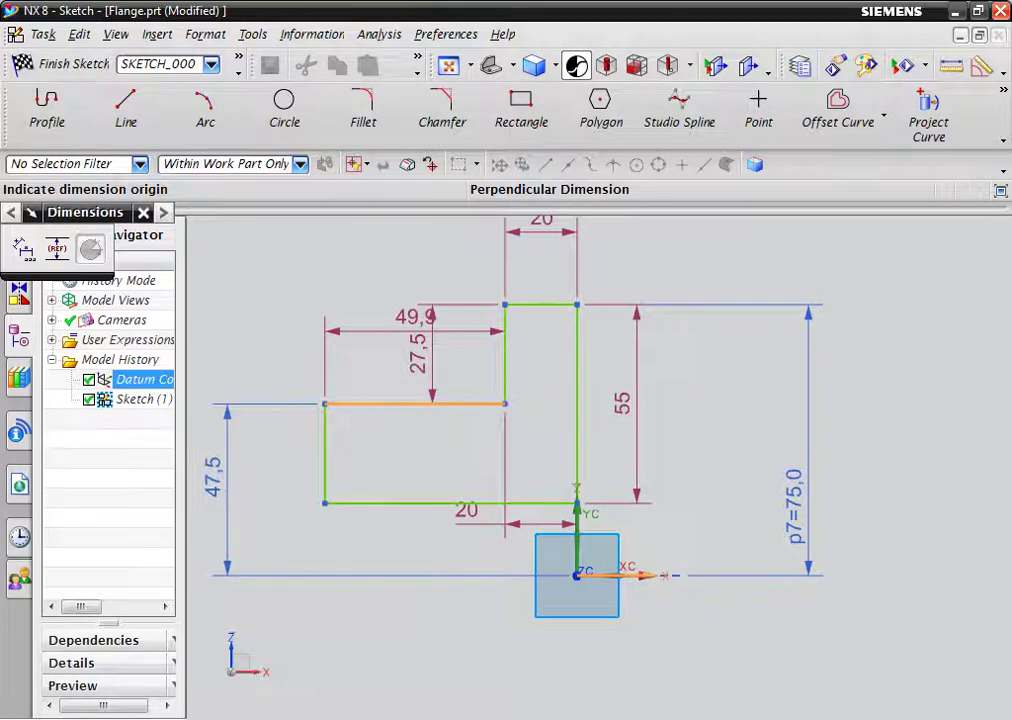
left_click(228, 470)
- Add a 27.5 dimension to the left edge and 20 from the bottom line to the X axis
left_click(324, 450)
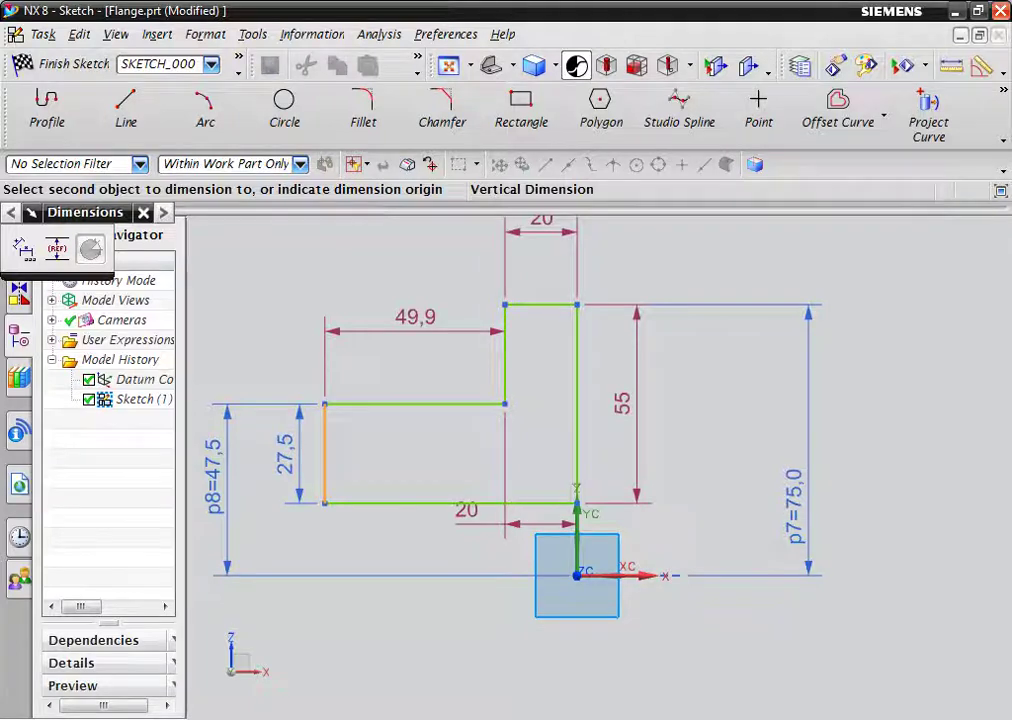
left_click(290, 450)
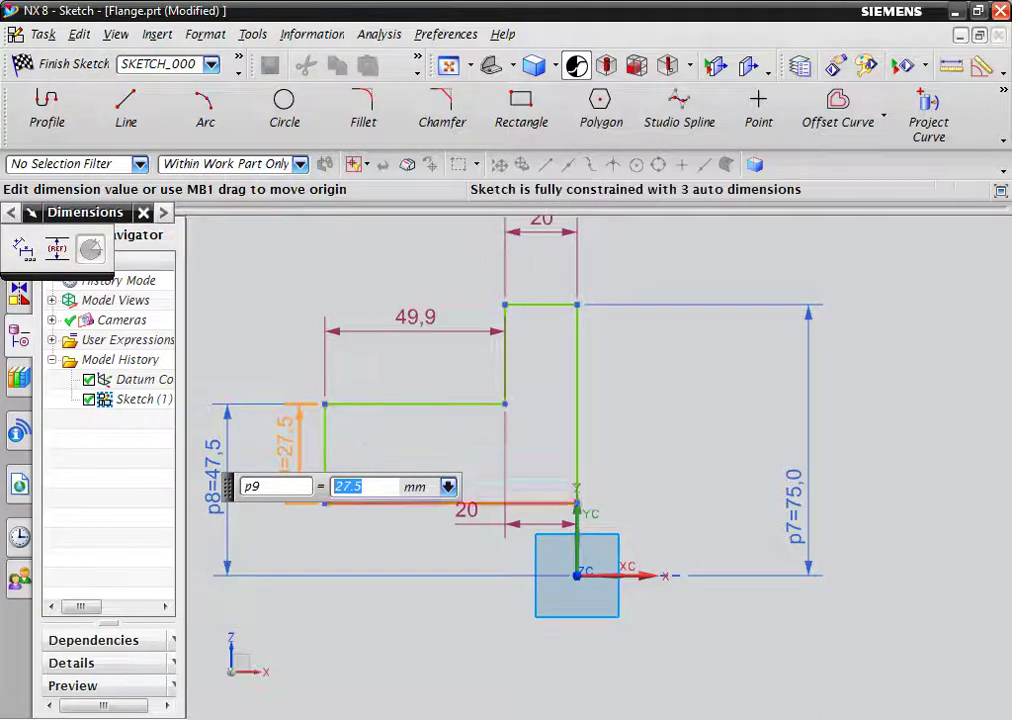
left_click(345, 503)
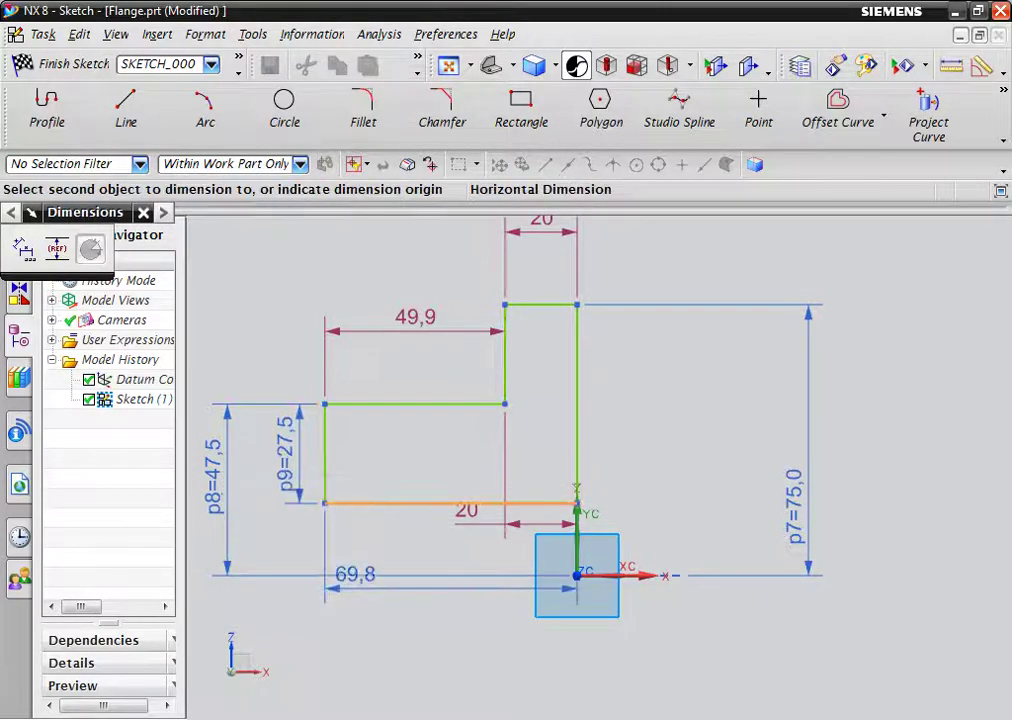
left_click(630, 576)
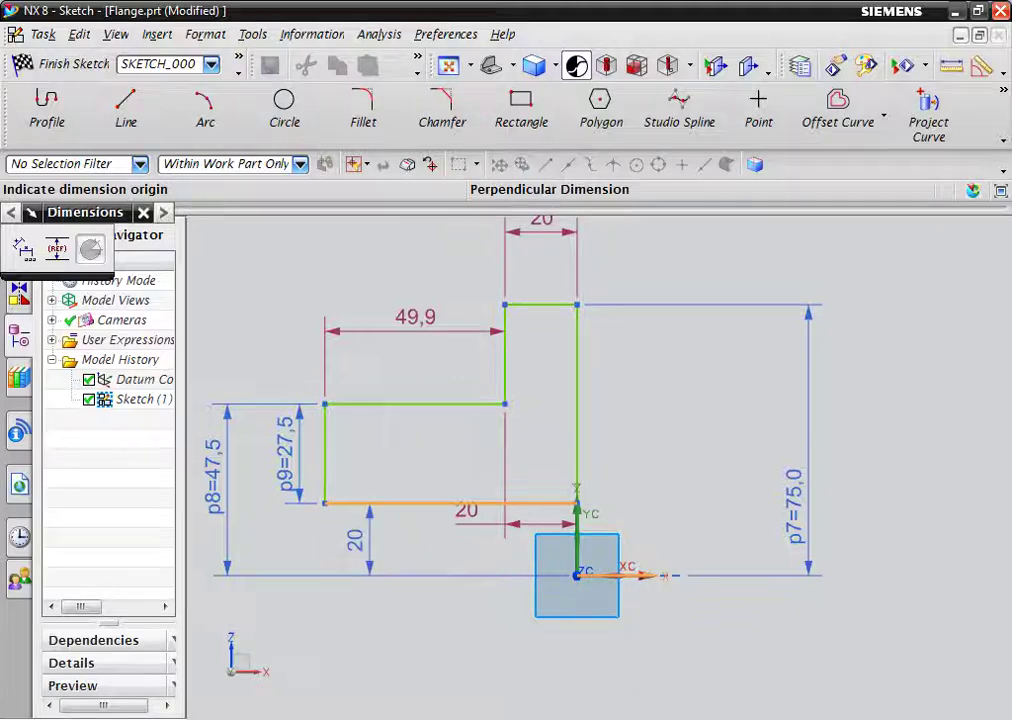
left_click(283, 520)
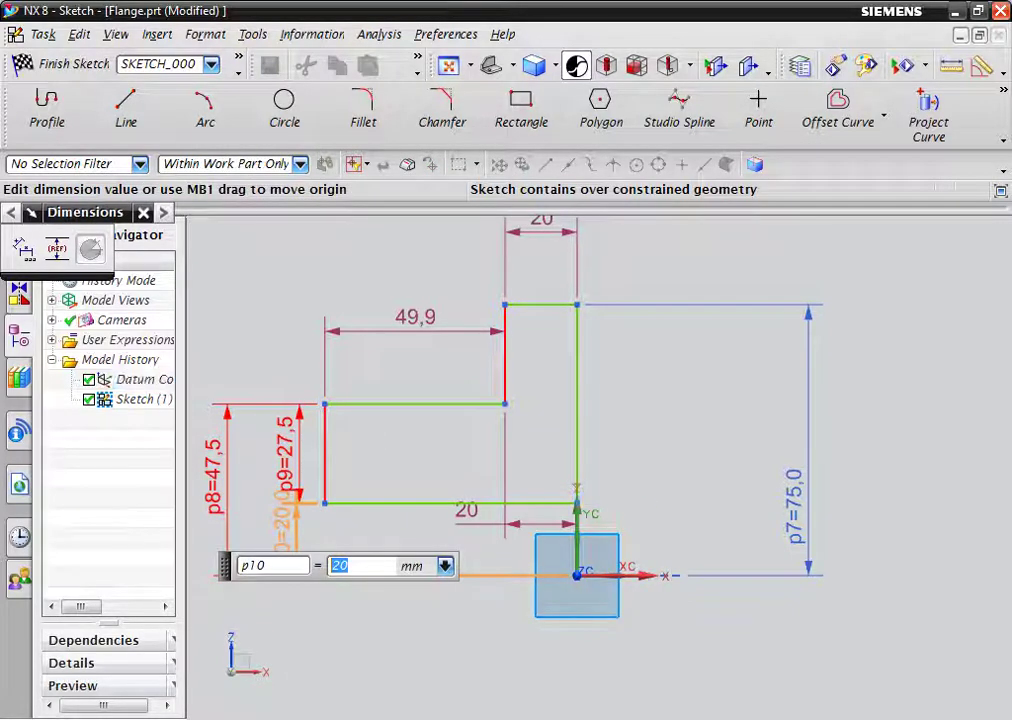
- Apply the 20 dimension and delete the redundant 27.5 left-edge dimension
key("Return")
left_click(284, 478)
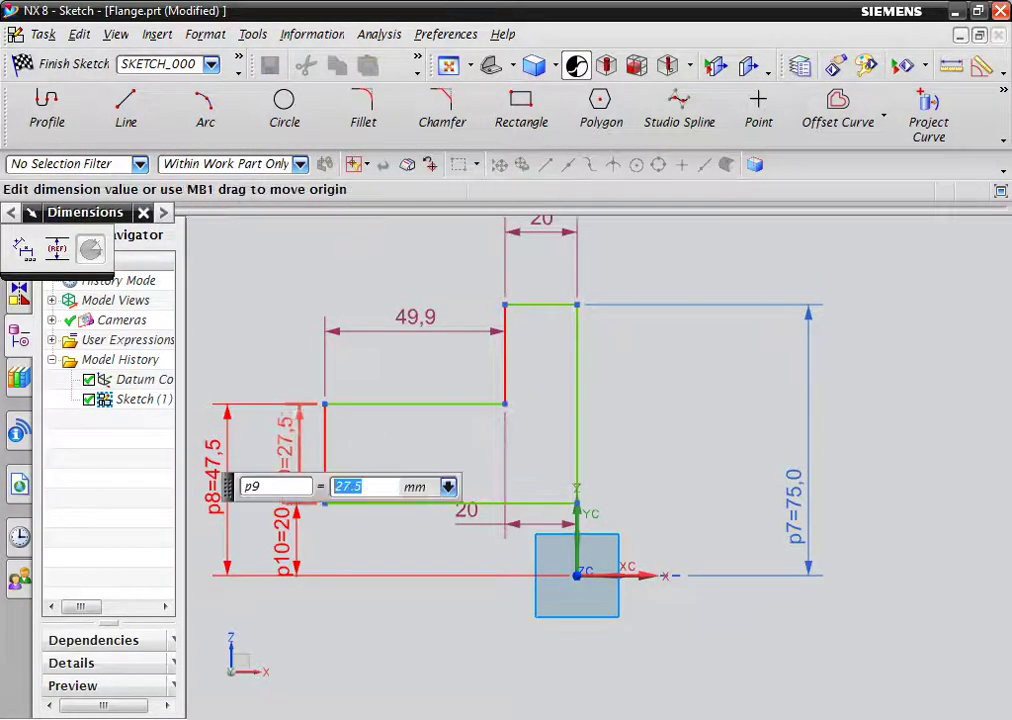
key("BackSpace")
key("Escape")
key("Escape")
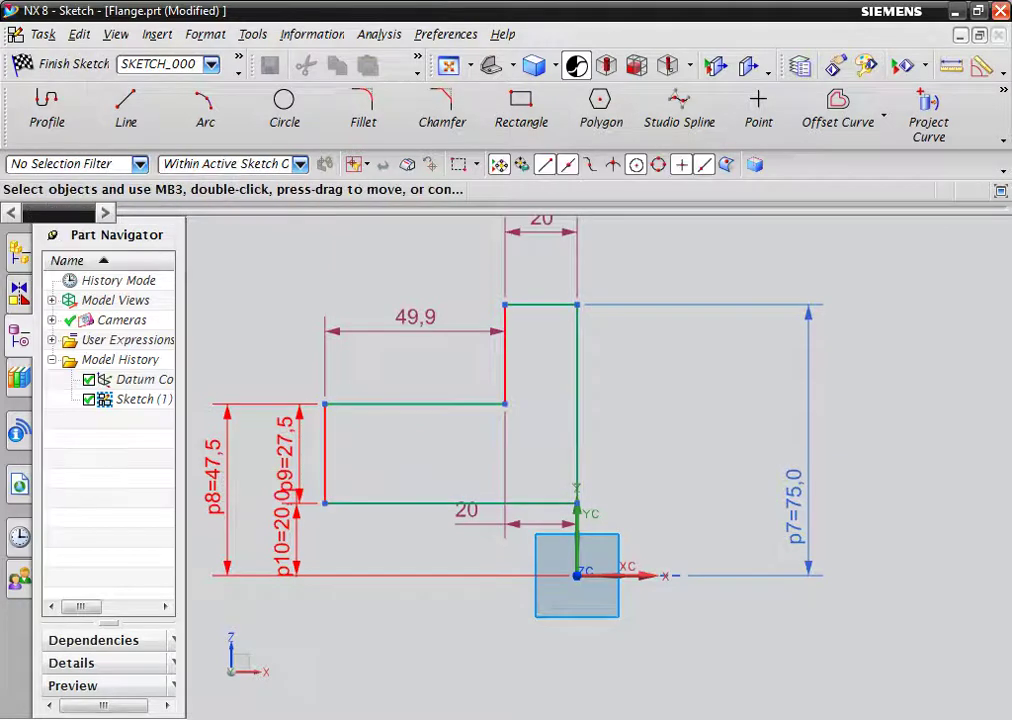
left_click(287, 455)
key("Delete")
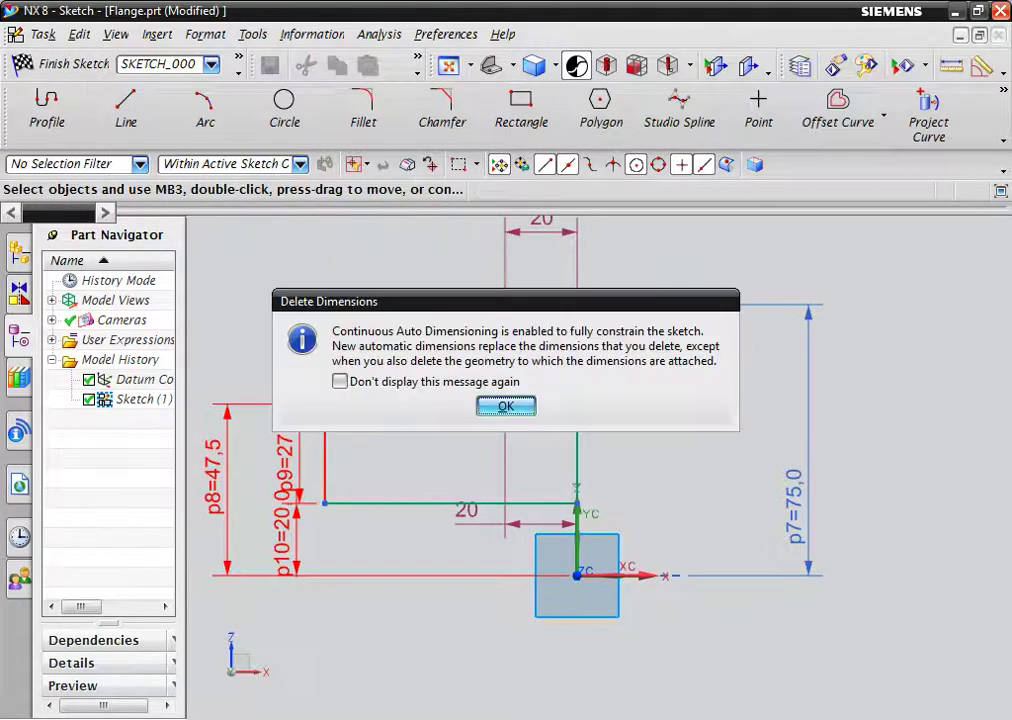
key("Return")
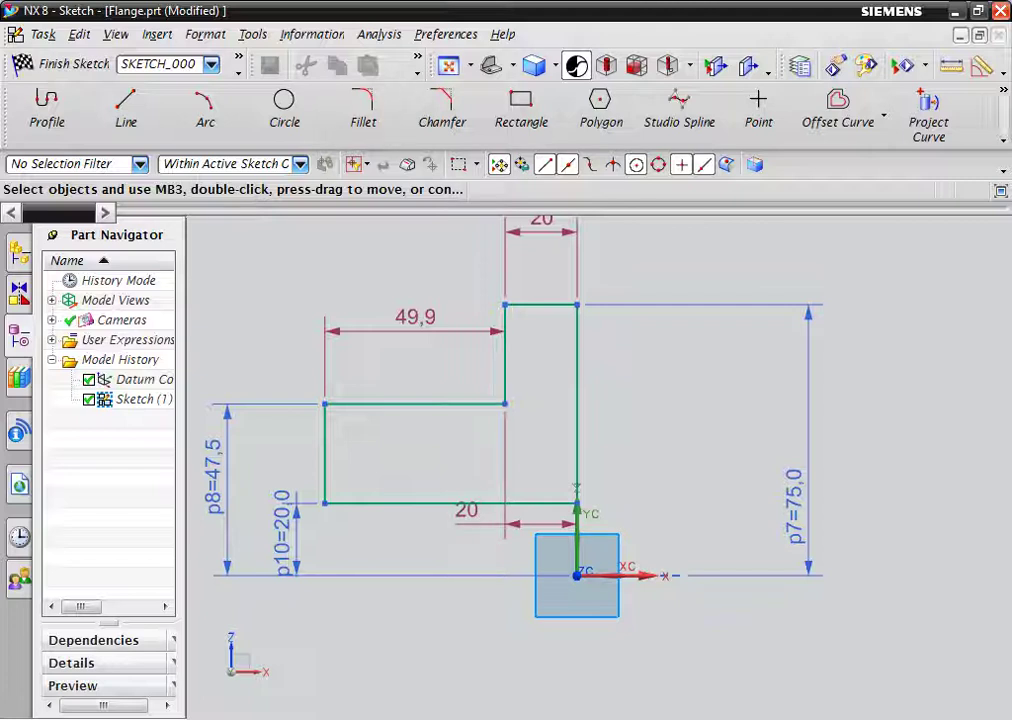
- Add a width dimension p11 between the left and right vertical lines, below the sketch
left_click(1003, 140)
left_click(994, 165)
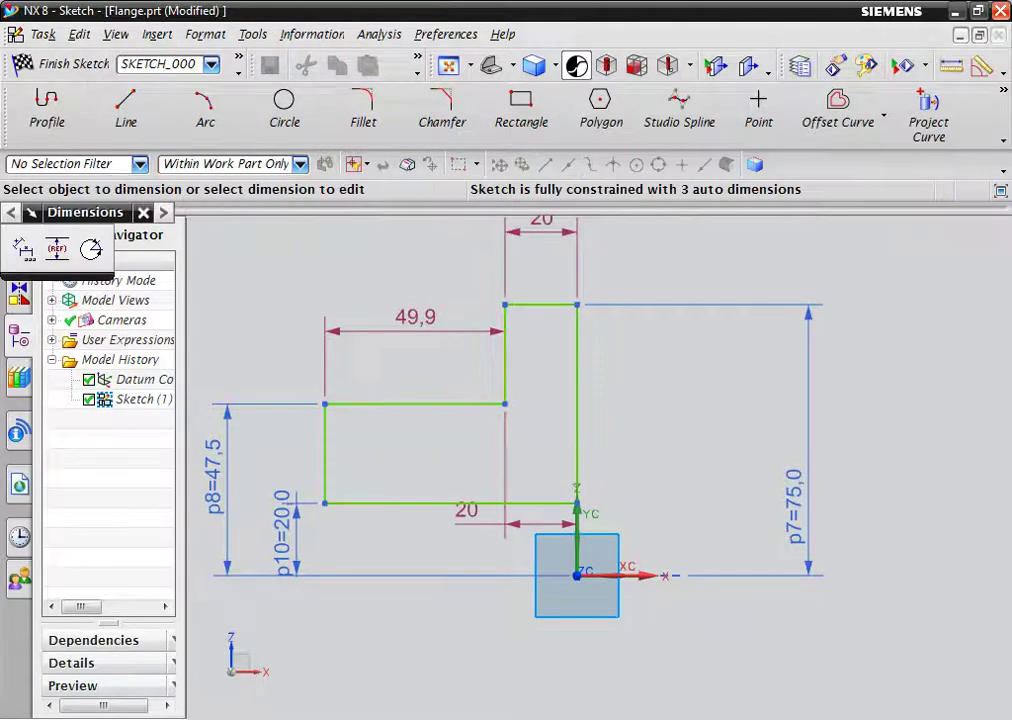
left_click(324, 482)
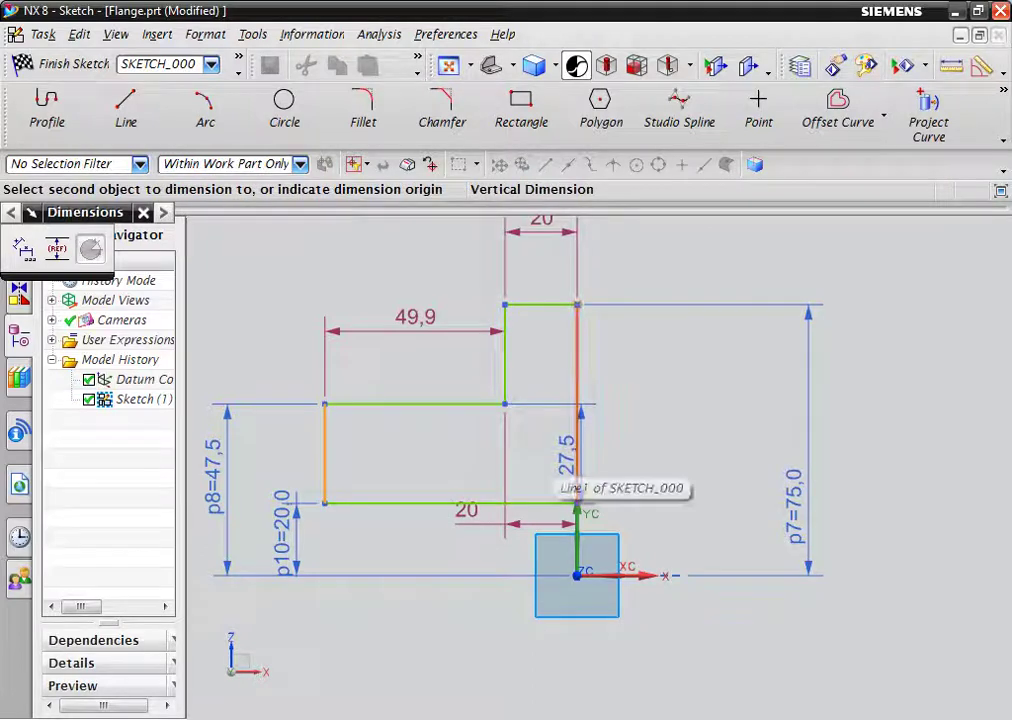
left_click(577, 486)
left_click(470, 655)
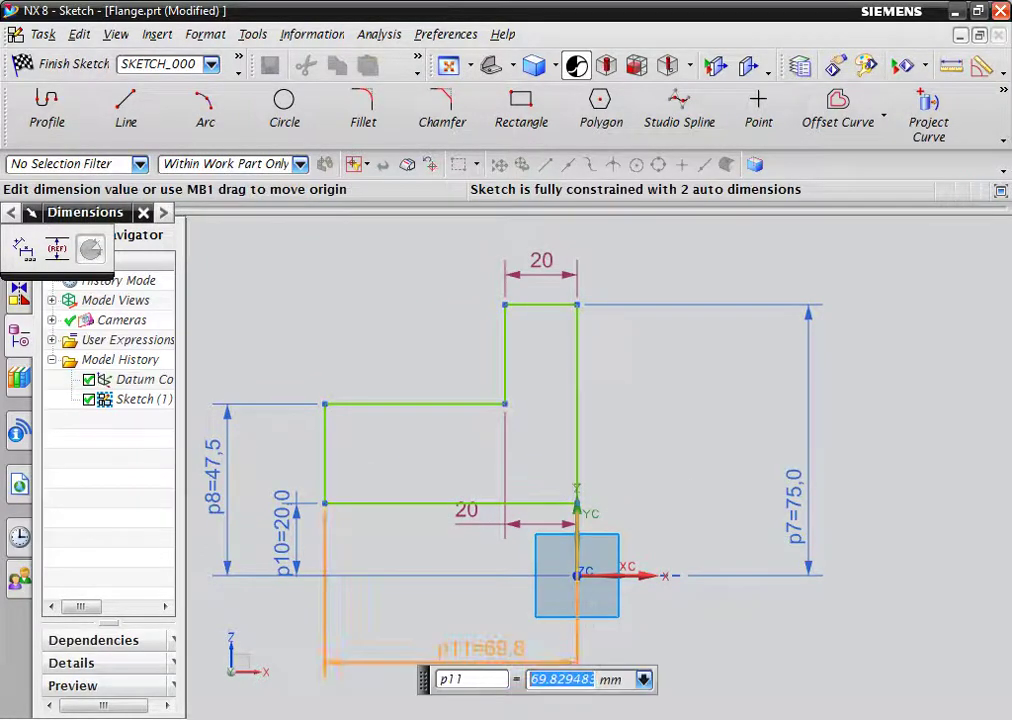
- Set the profile width p11 to 75 and the top step p12 to 20
key("Return")
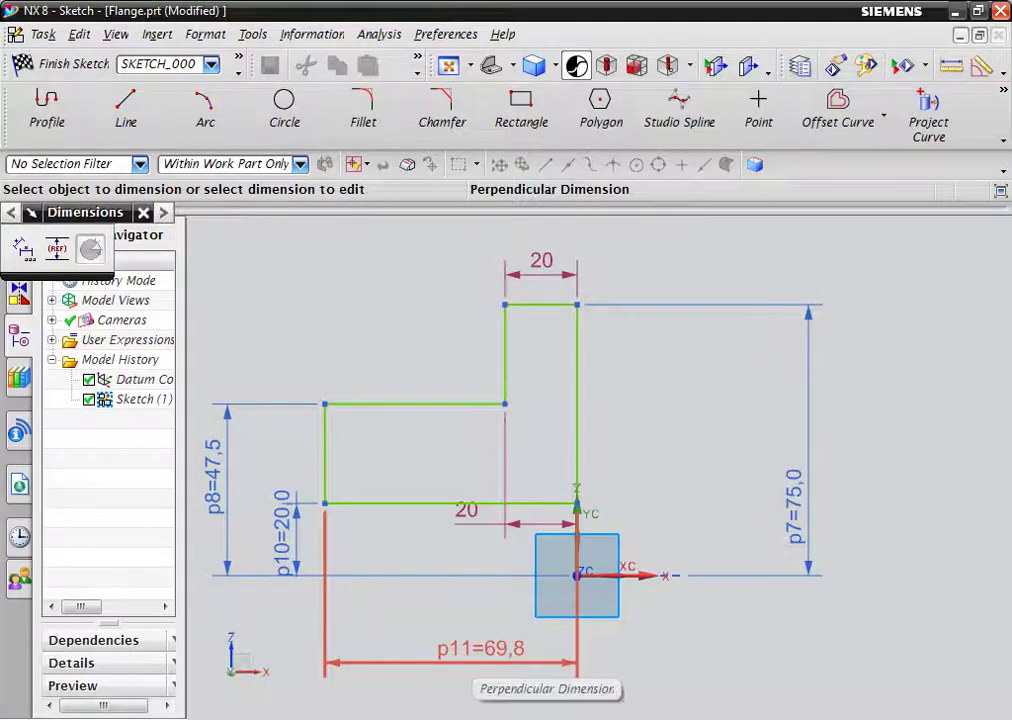
left_click(490, 662)
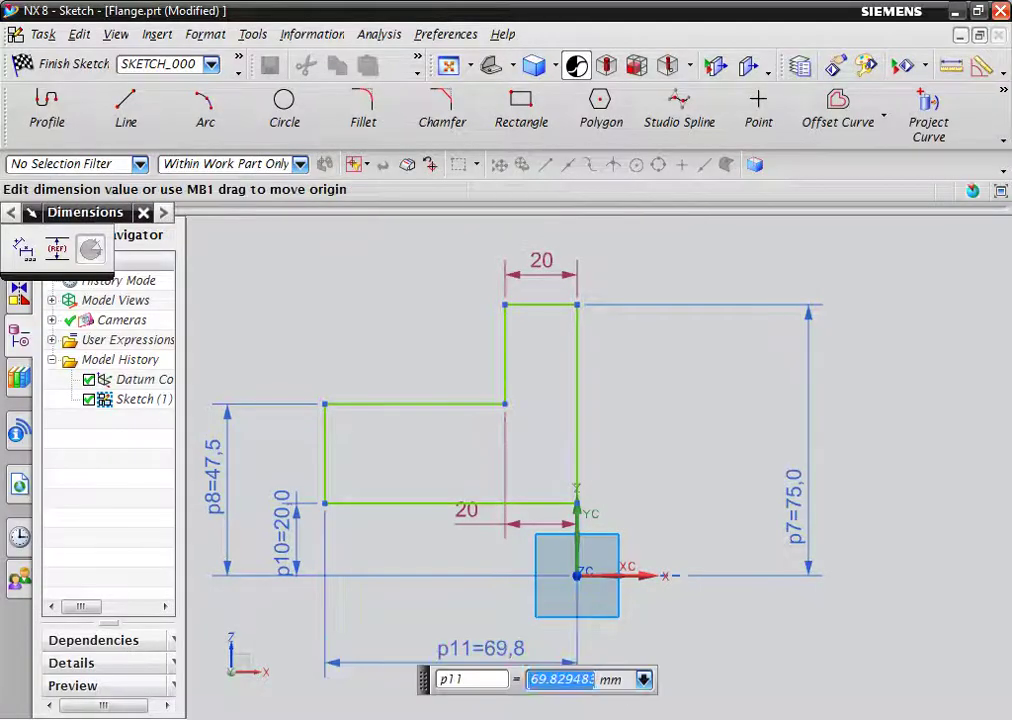
type("7")
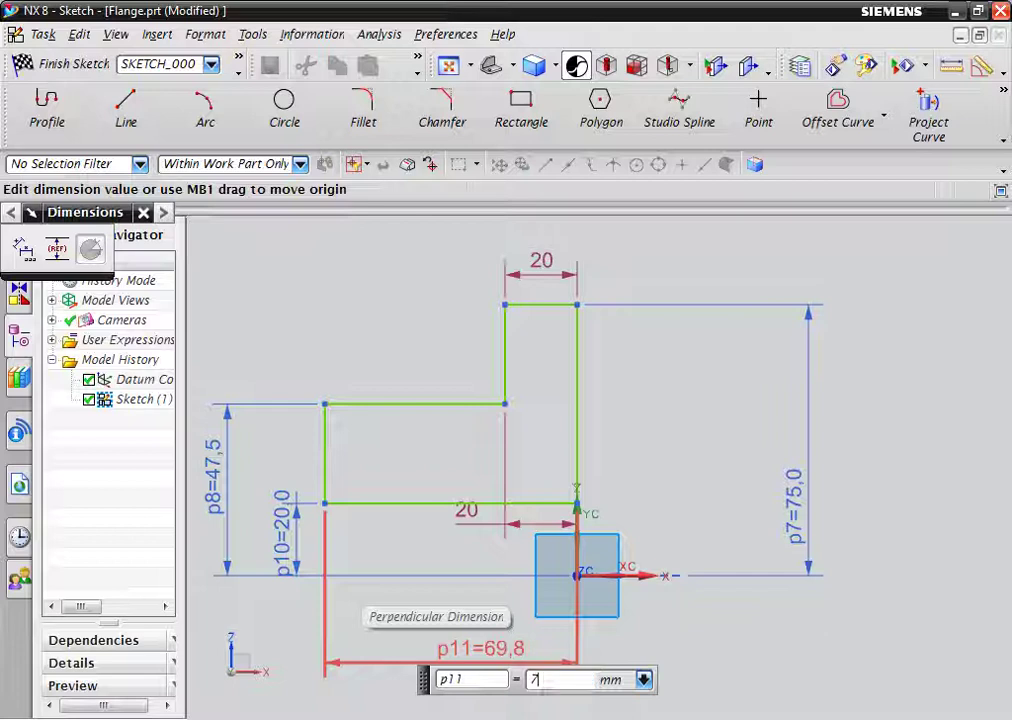
type("5")
key("Return")
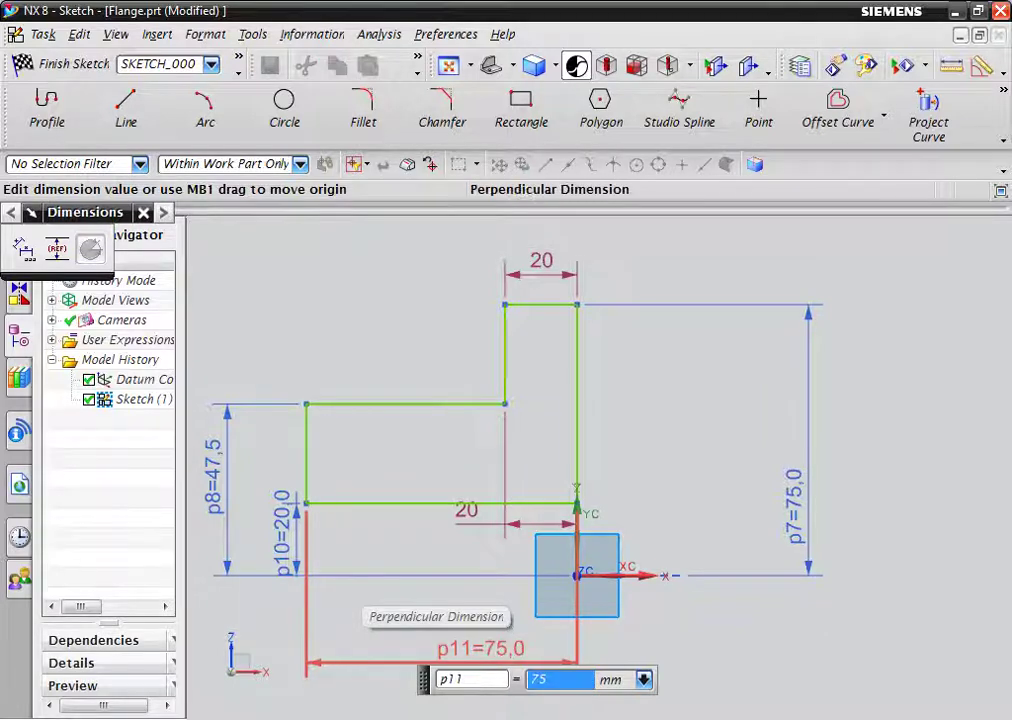
left_click(541, 260)
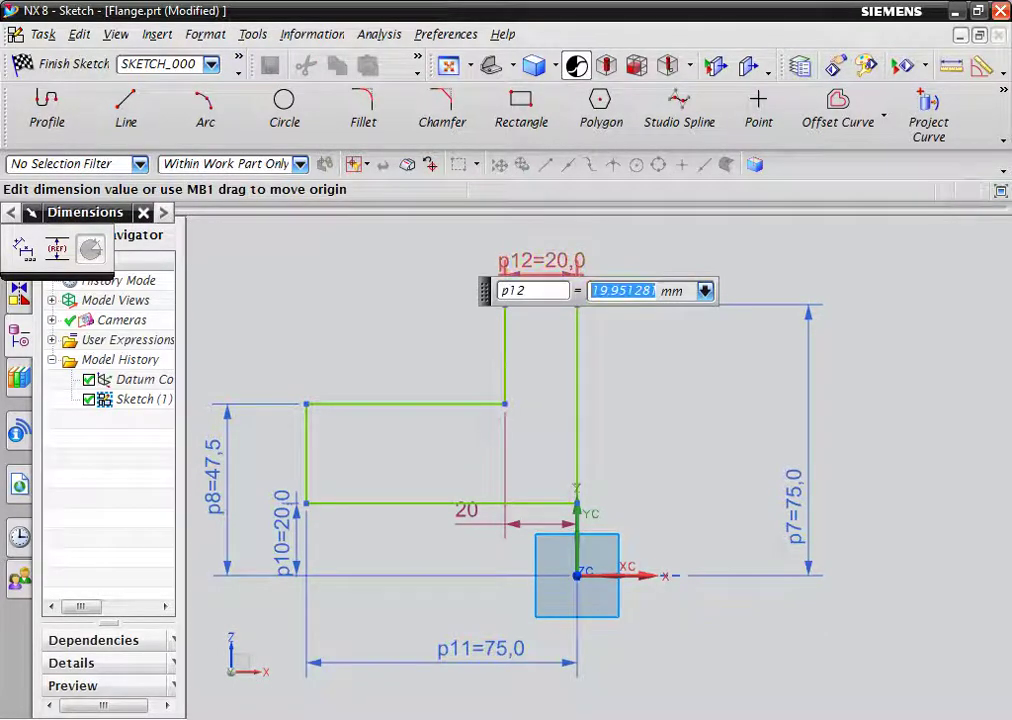
type("20")
key("Return")
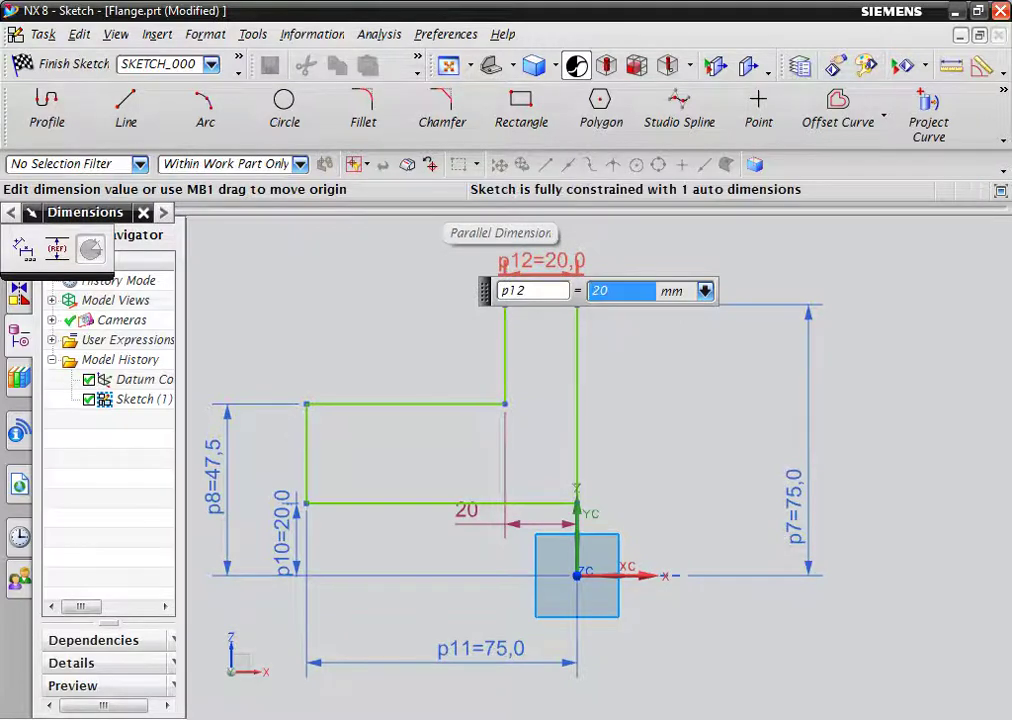
- Set p7 to 190/2 (95) and p10 to 22.5, checking the coupling drawing in Reader
left_click(796, 510)
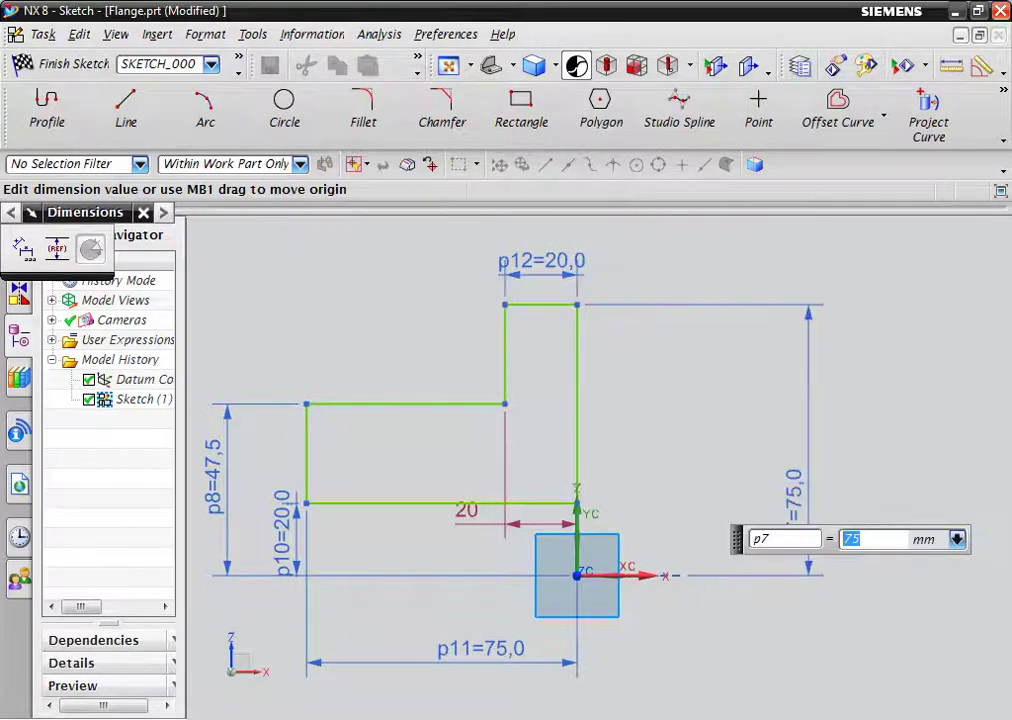
type("190/2")
key("Return")
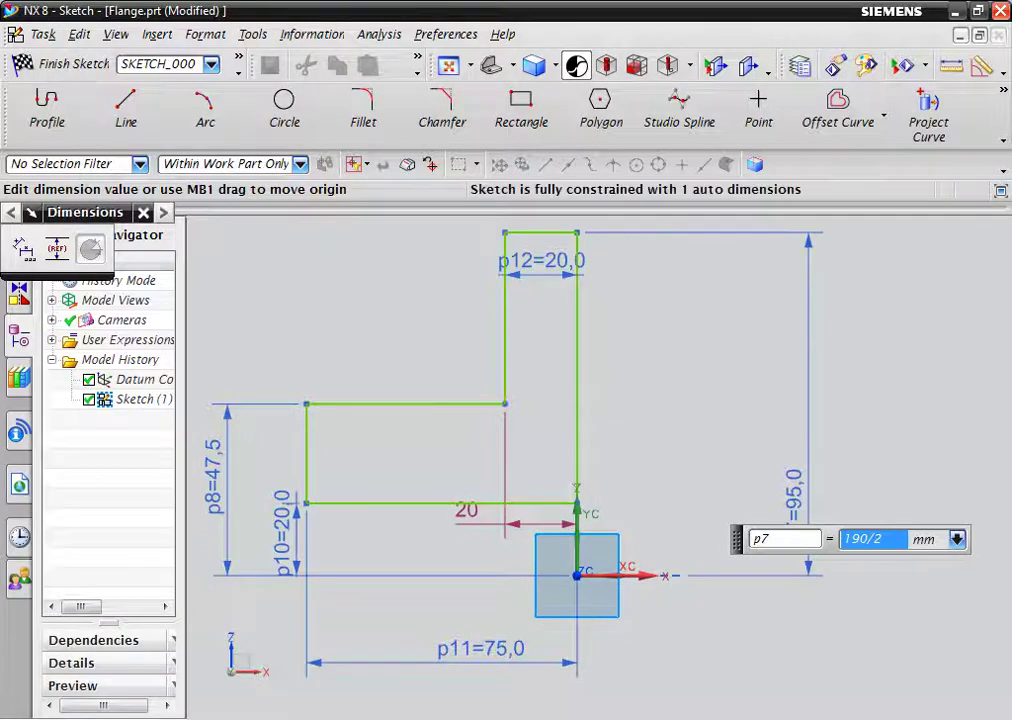
left_click(284, 535)
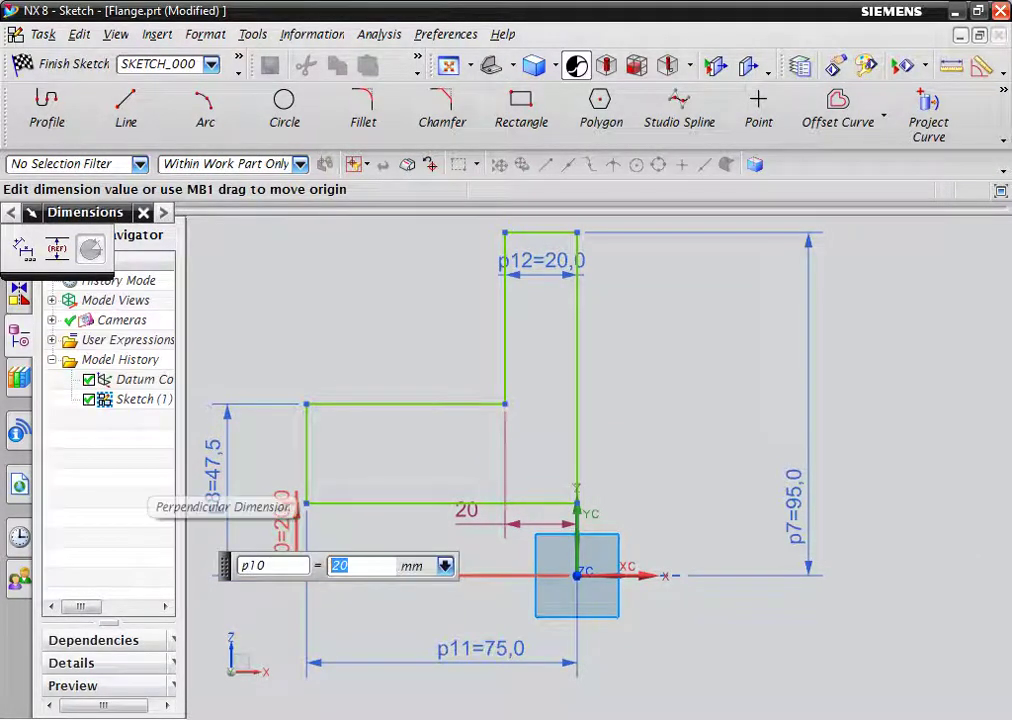
type("22.5")
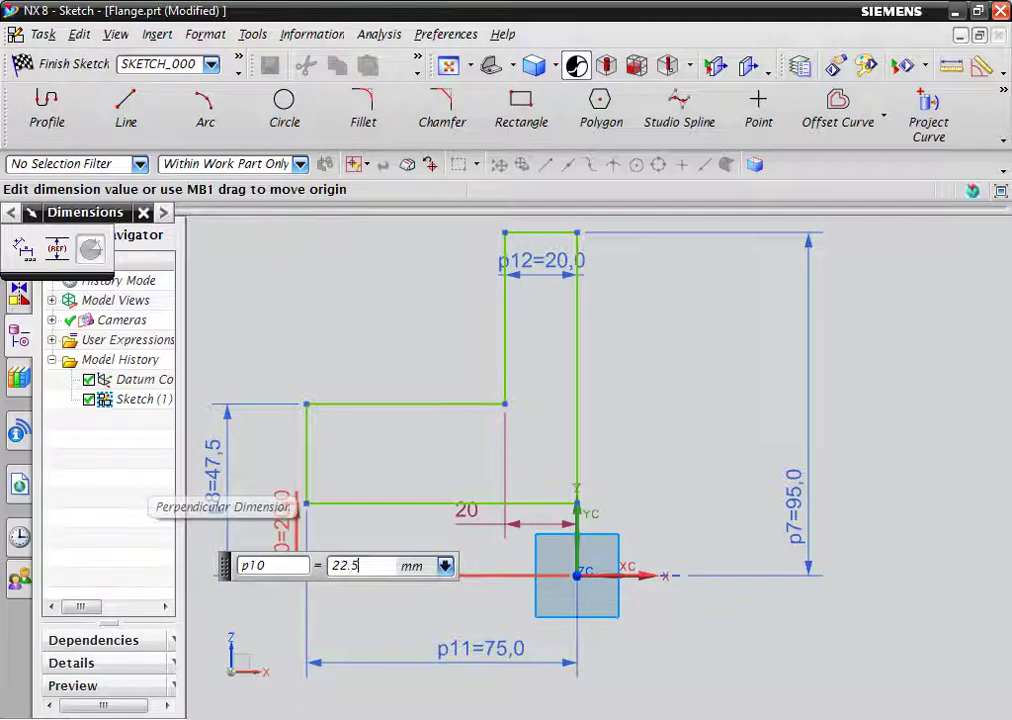
key("Return")
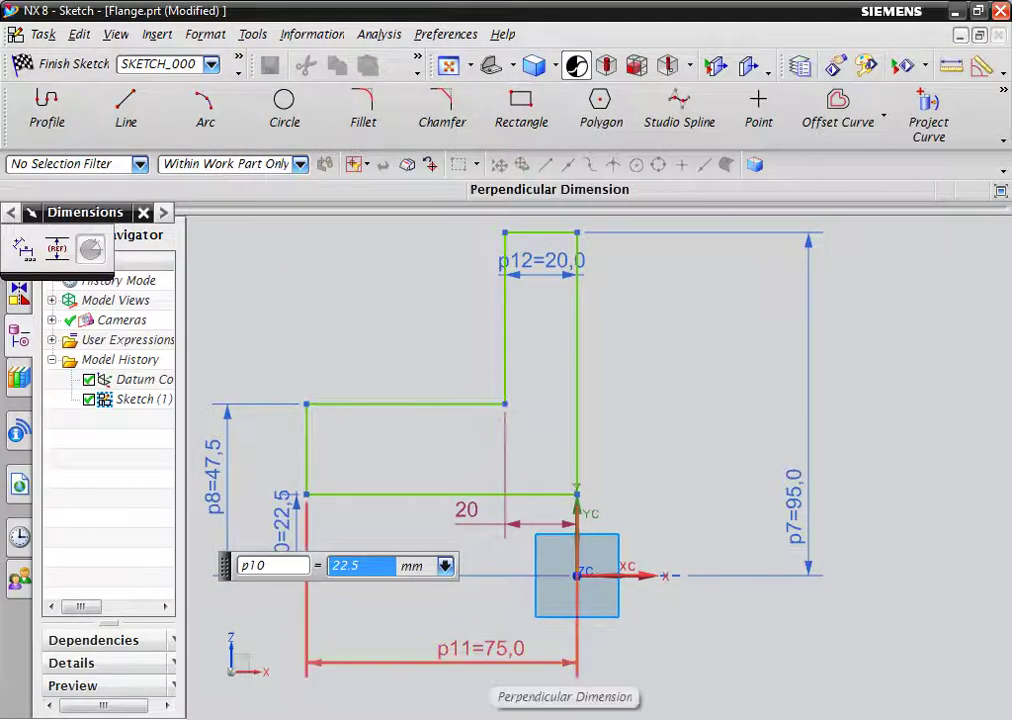
key("alt+Tab")
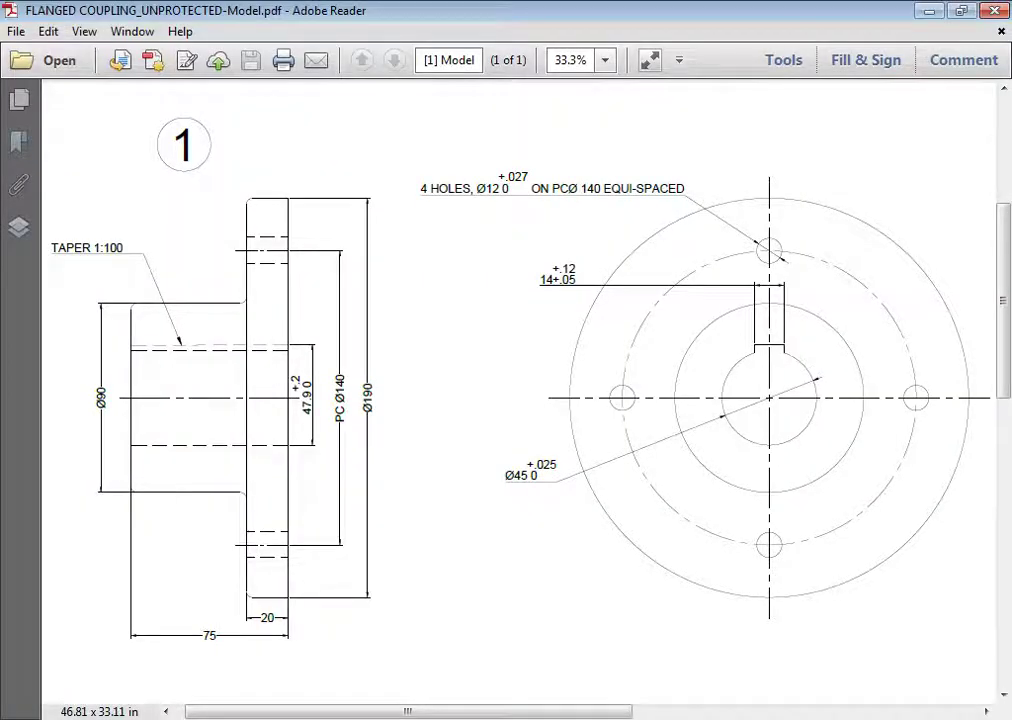
key("alt+Tab")
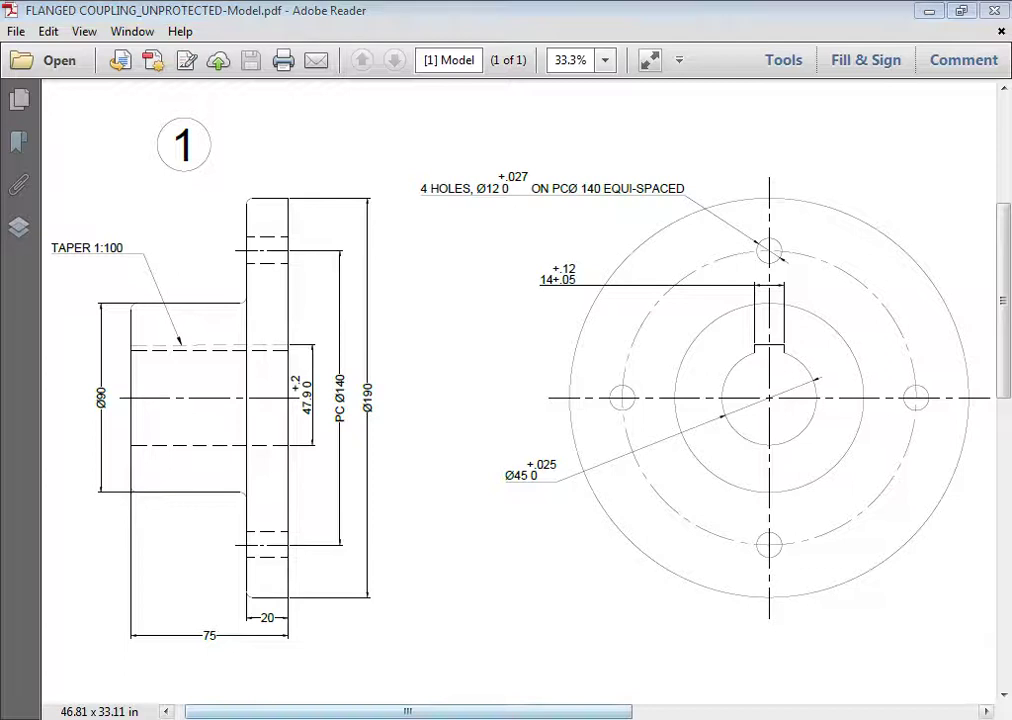
- Set p8 to 90/2 (45) to fully constrain the sketch and finish it
double_click(214, 445)
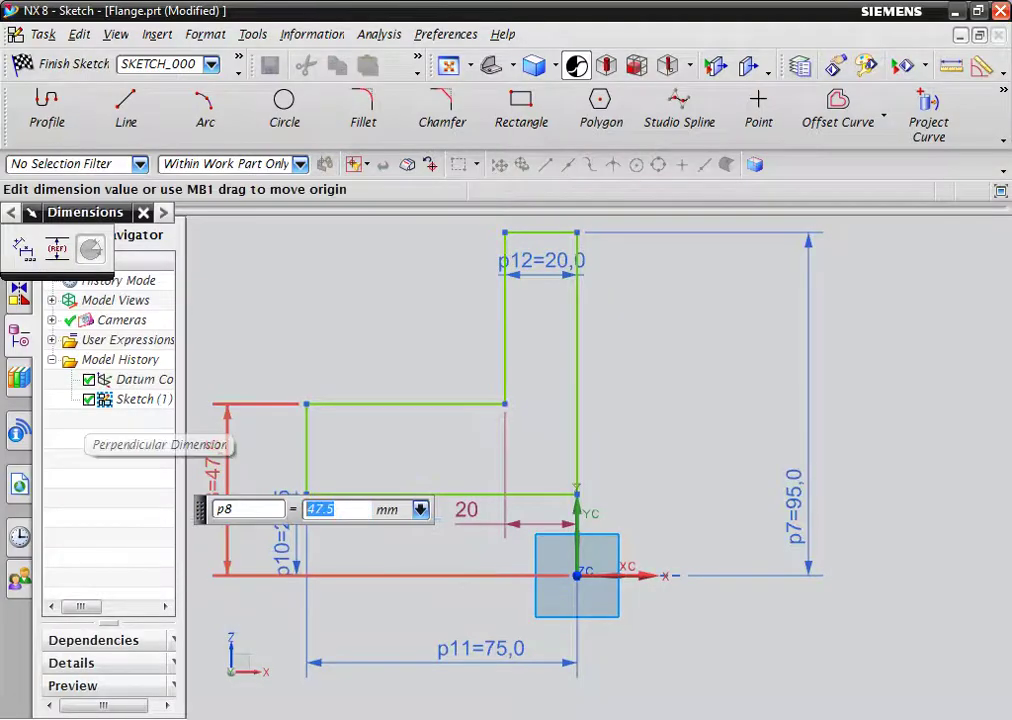
type("90/2")
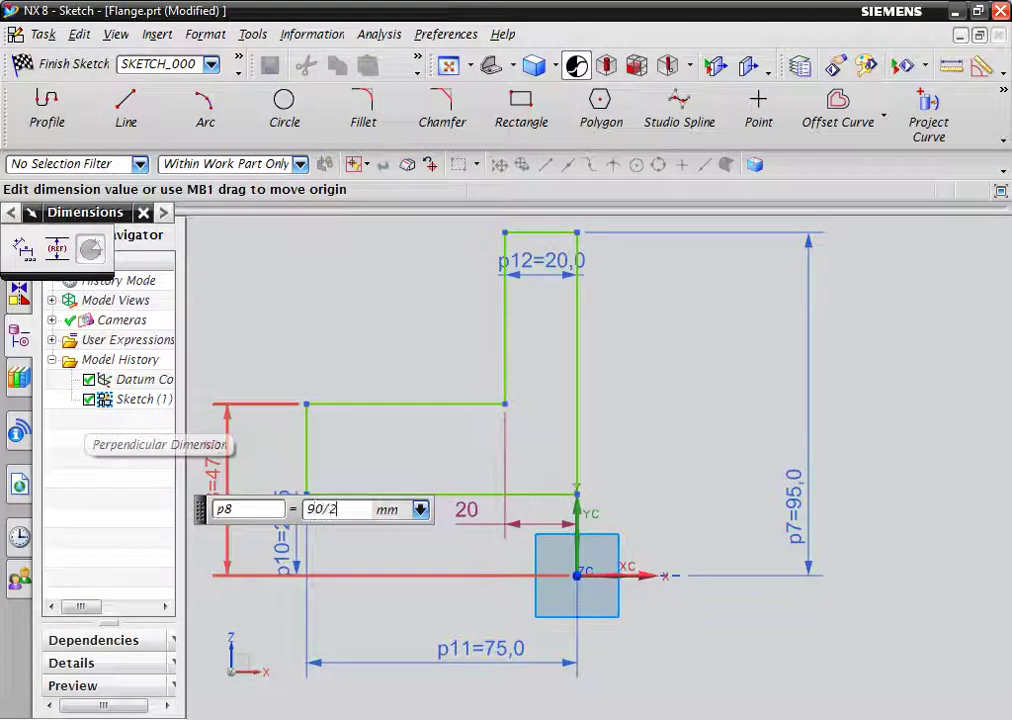
key("Return")
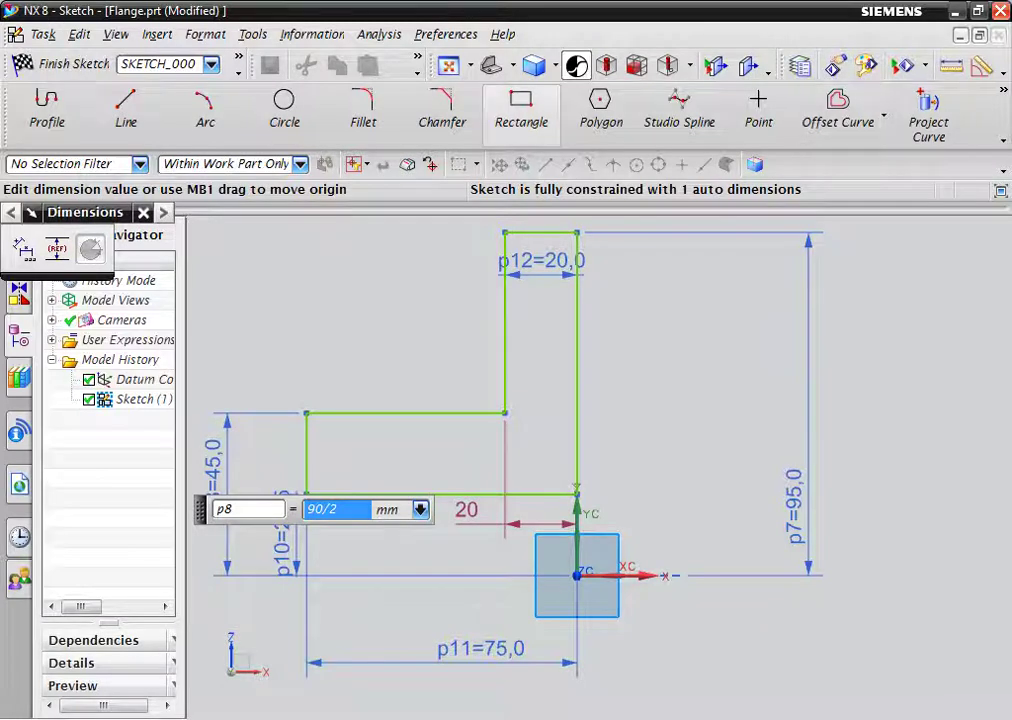
left_click(62, 64)
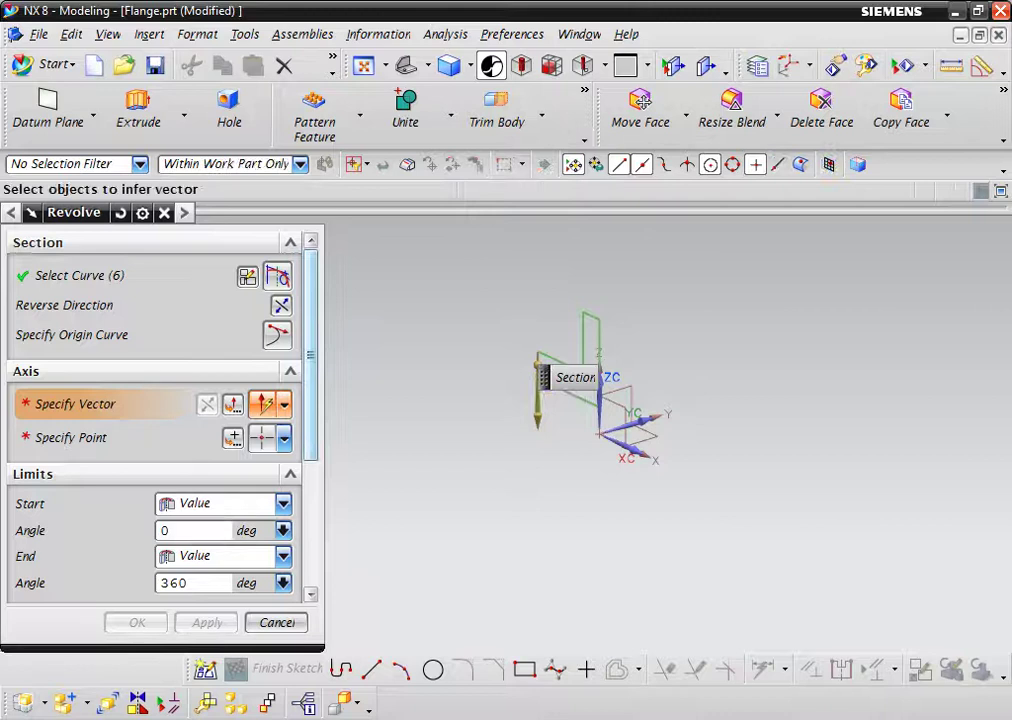
- Revolve the six-curve profile 360° about the chosen axis into a solid flange with a central bore
left_click(635, 445)
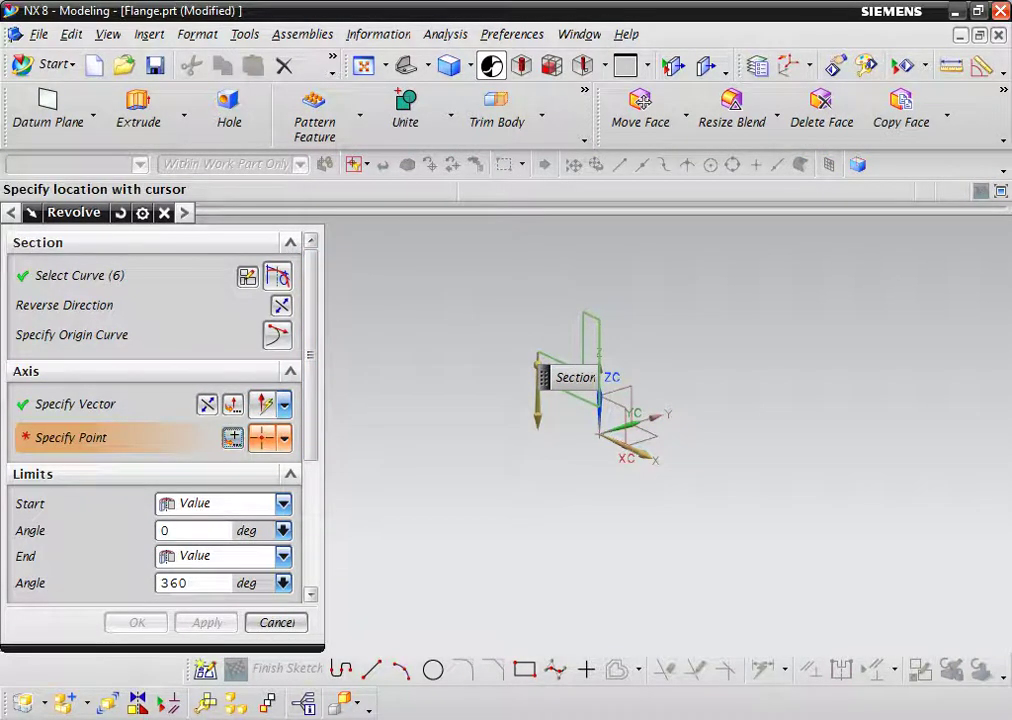
left_click(232, 437)
key("Return")
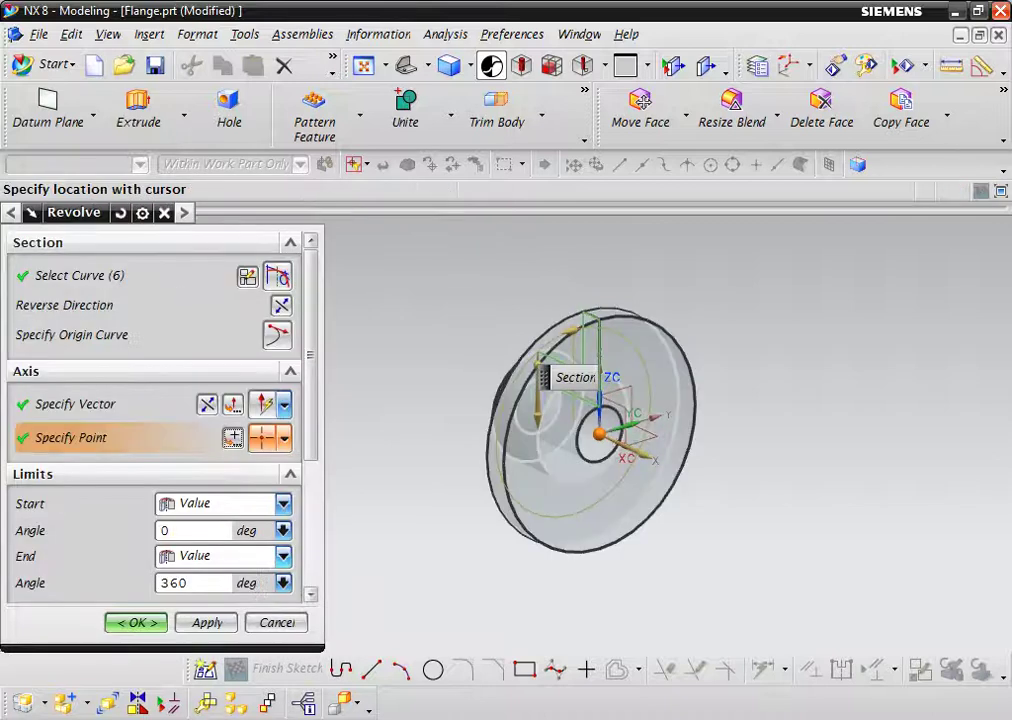
key("Return")
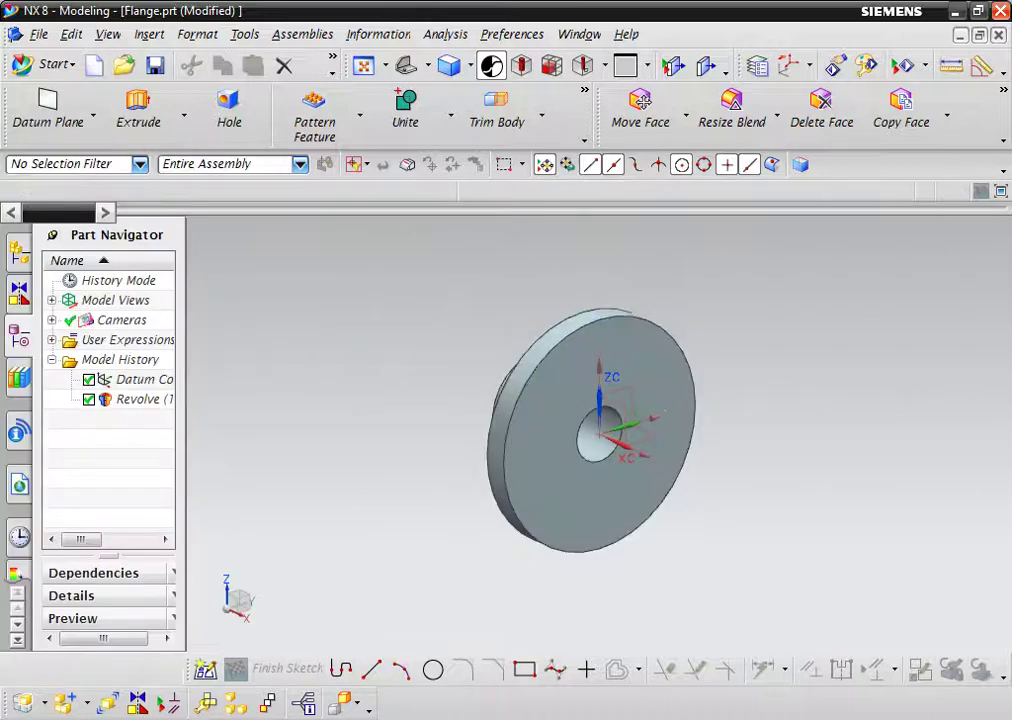
middle_click_drag(560, 440, 600, 440)
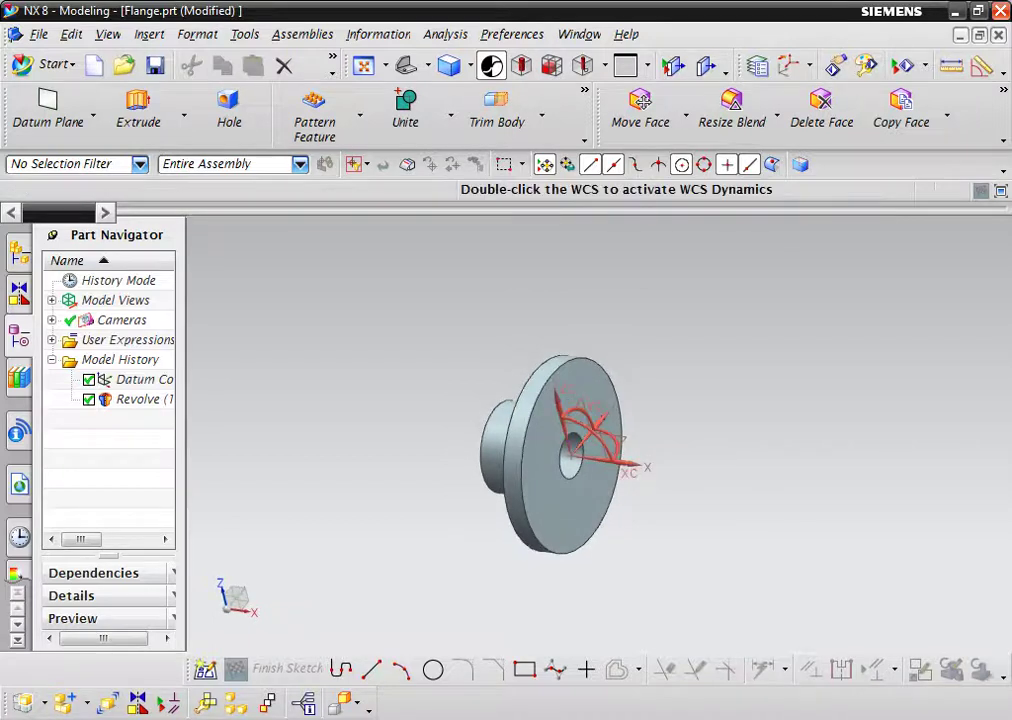
scroll(560, 450, "up", 2)
scroll(480, 455, "down", 2)
scroll(480, 470, "down", 1)
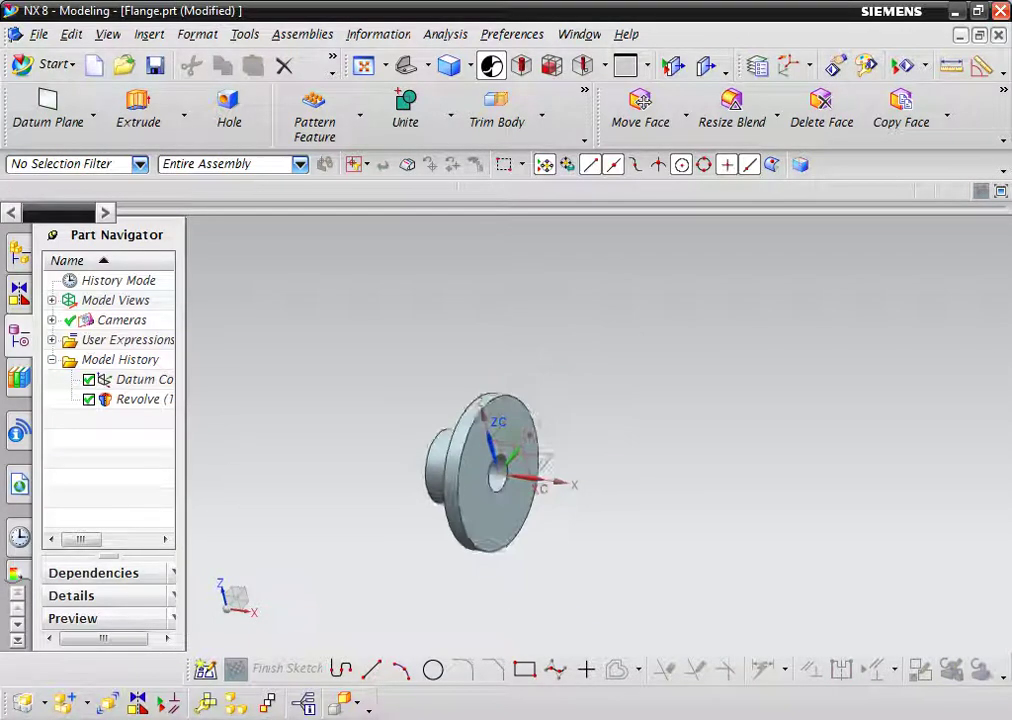
key("Home")
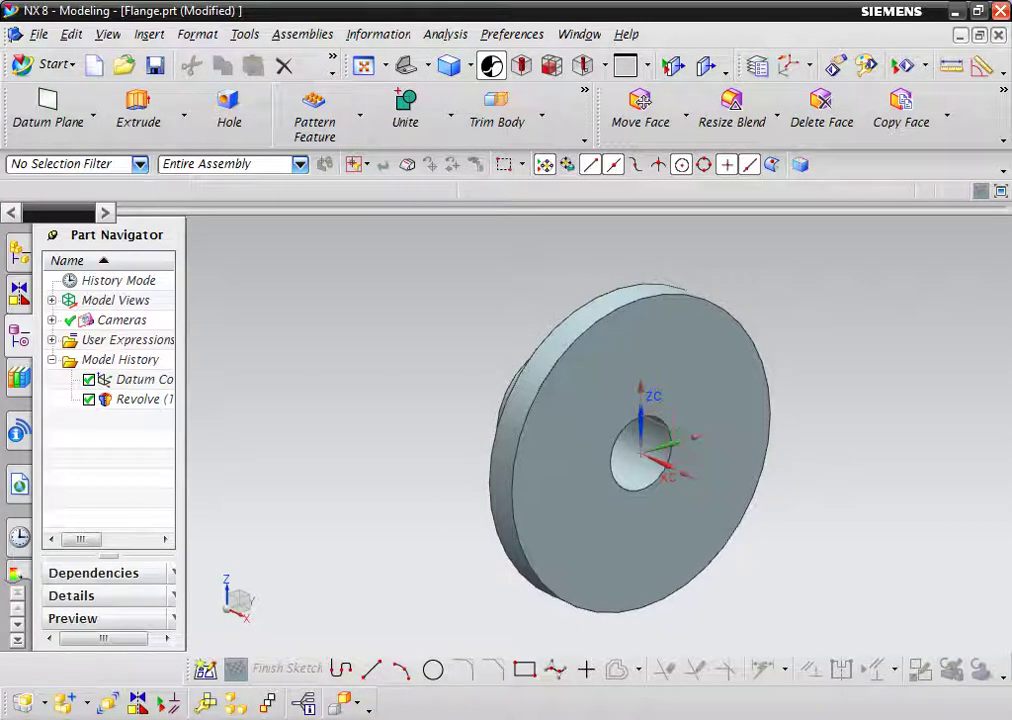
- Start an extrude with a new sketch, Sketch (2), on the datum plane through the flange
left_click(138, 105)
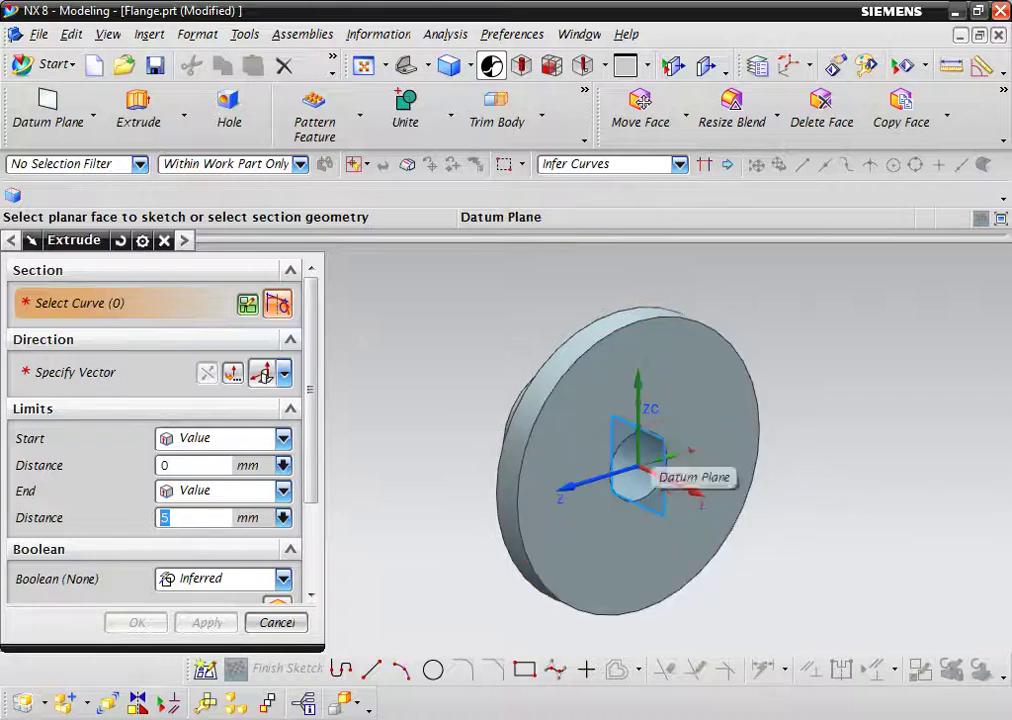
left_click(645, 472)
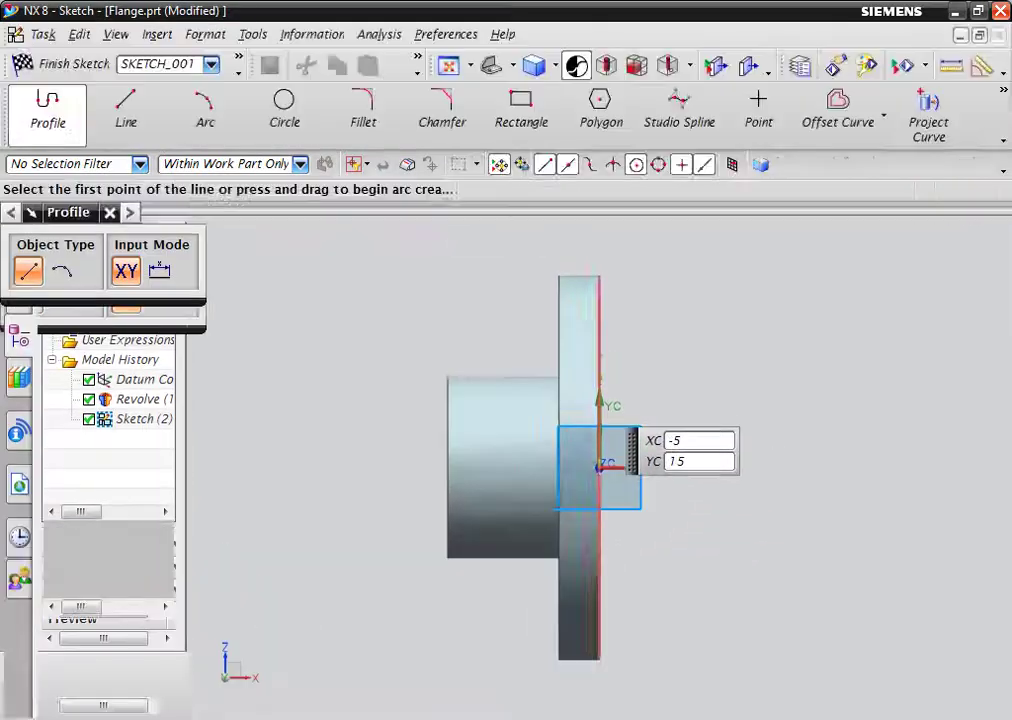
scroll(600, 410, "up", 2)
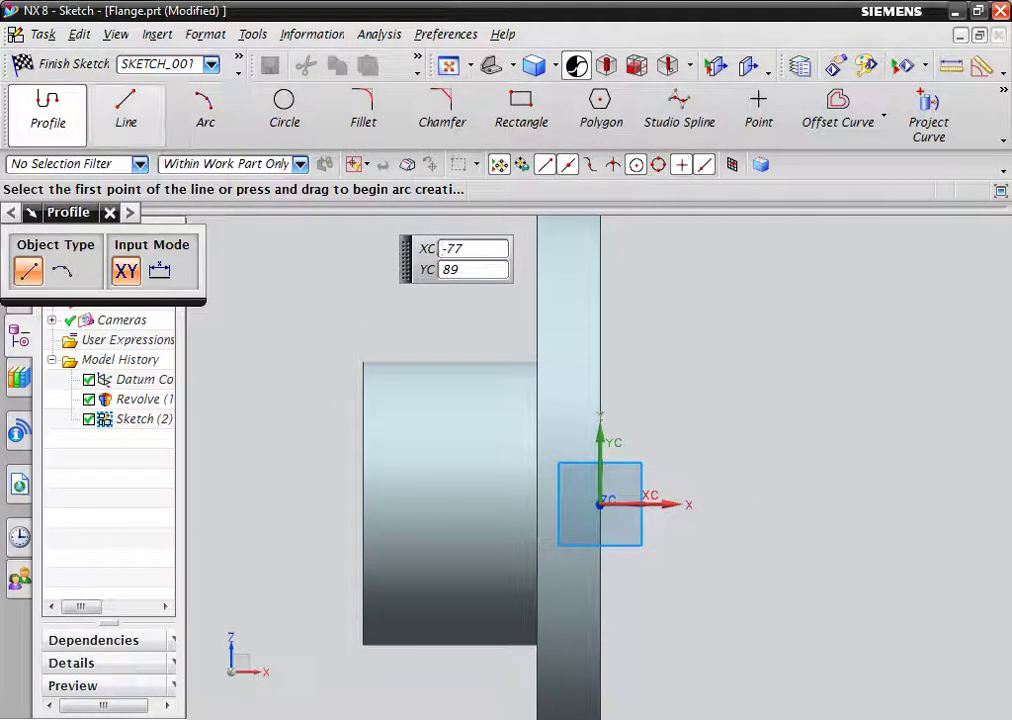
key("Escape")
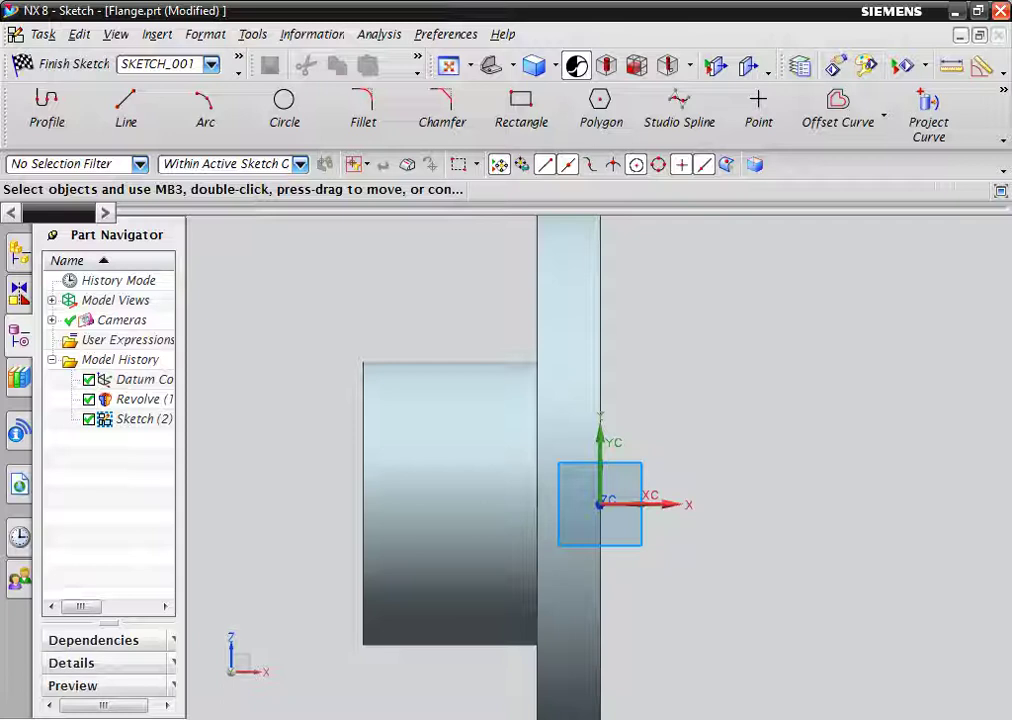
left_click(47, 105)
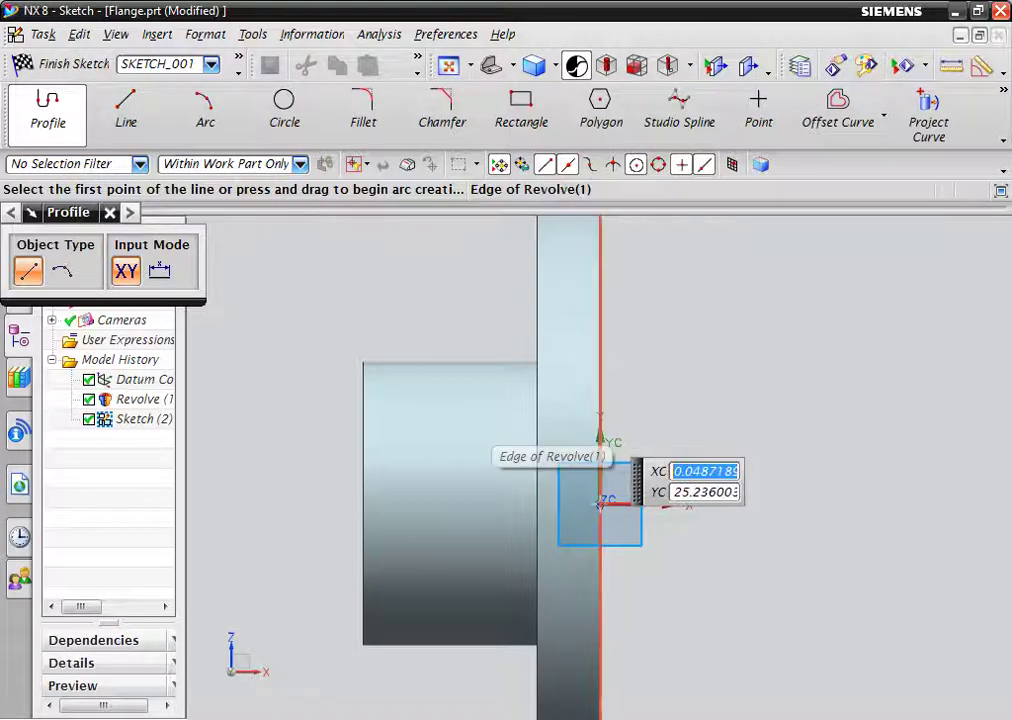
- Sketch a closed tapered profile 90 long with a 10 high left end sloping up to the right
left_click(600, 424)
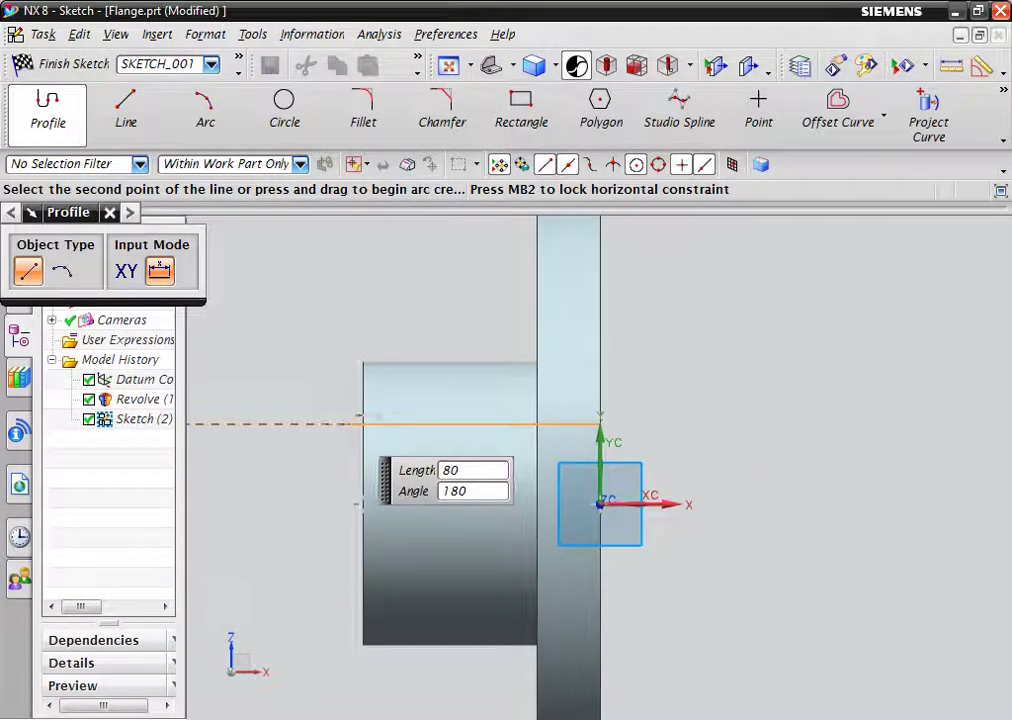
left_click(318, 423)
type("10")
key("Return")
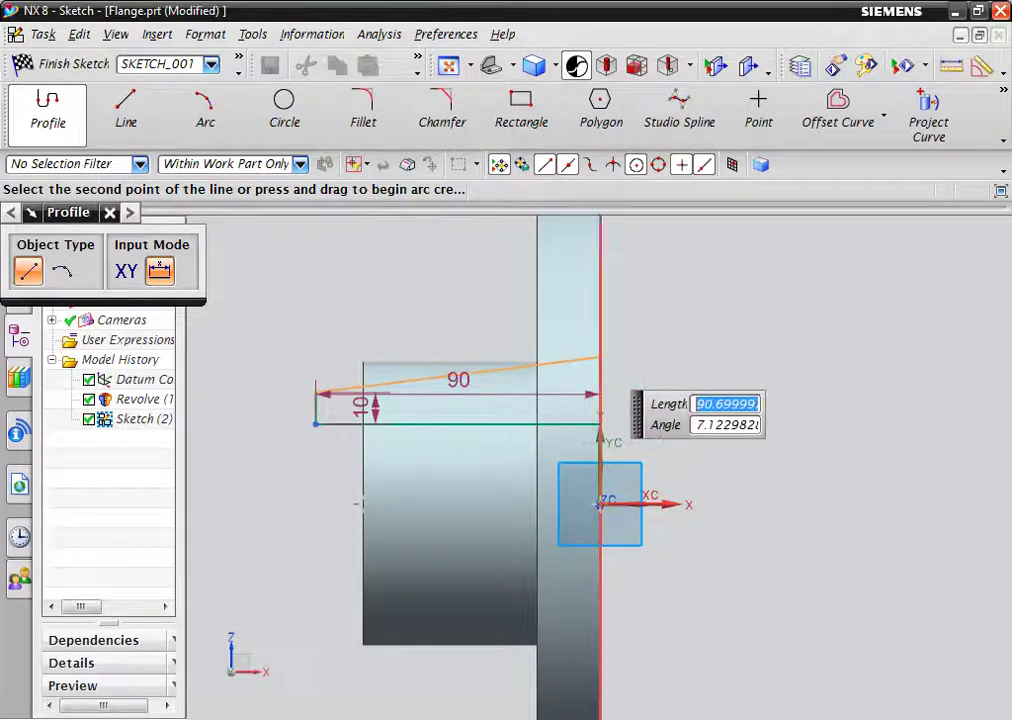
left_click(599, 357)
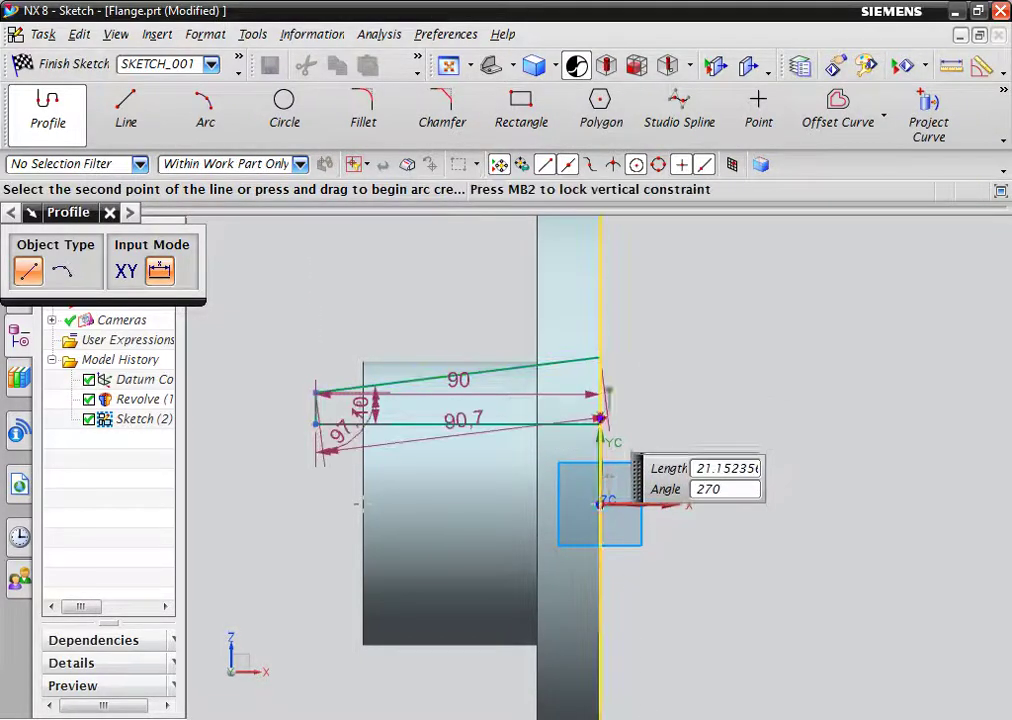
left_click(599, 422)
scroll(604, 425, "down", 4)
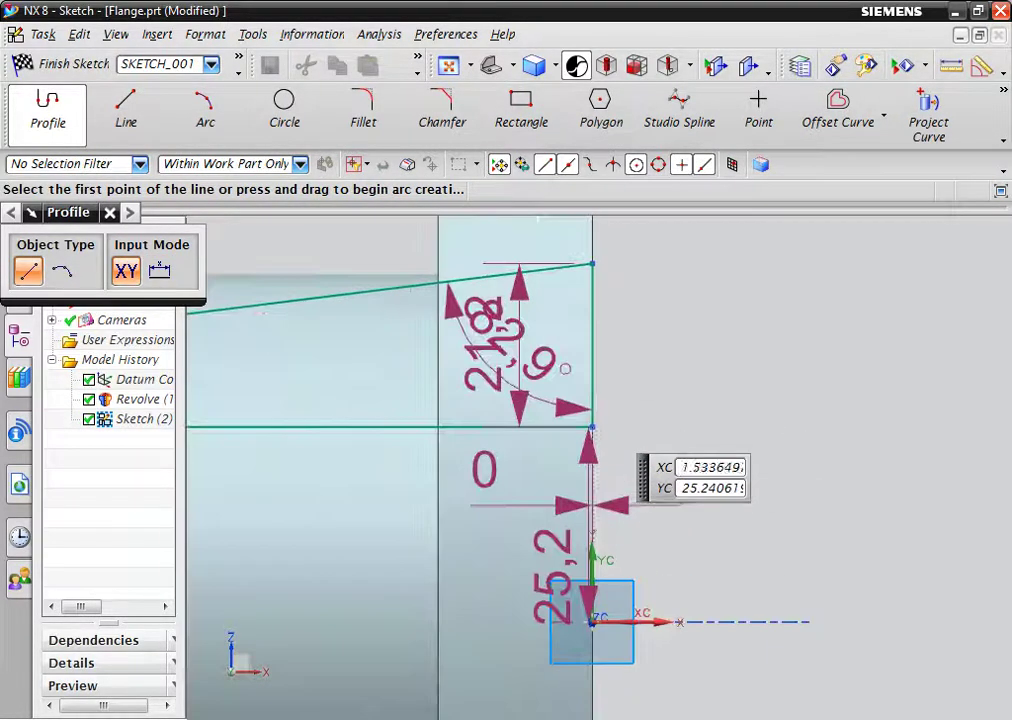
scroll(595, 430, "down", 2)
key("Escape")
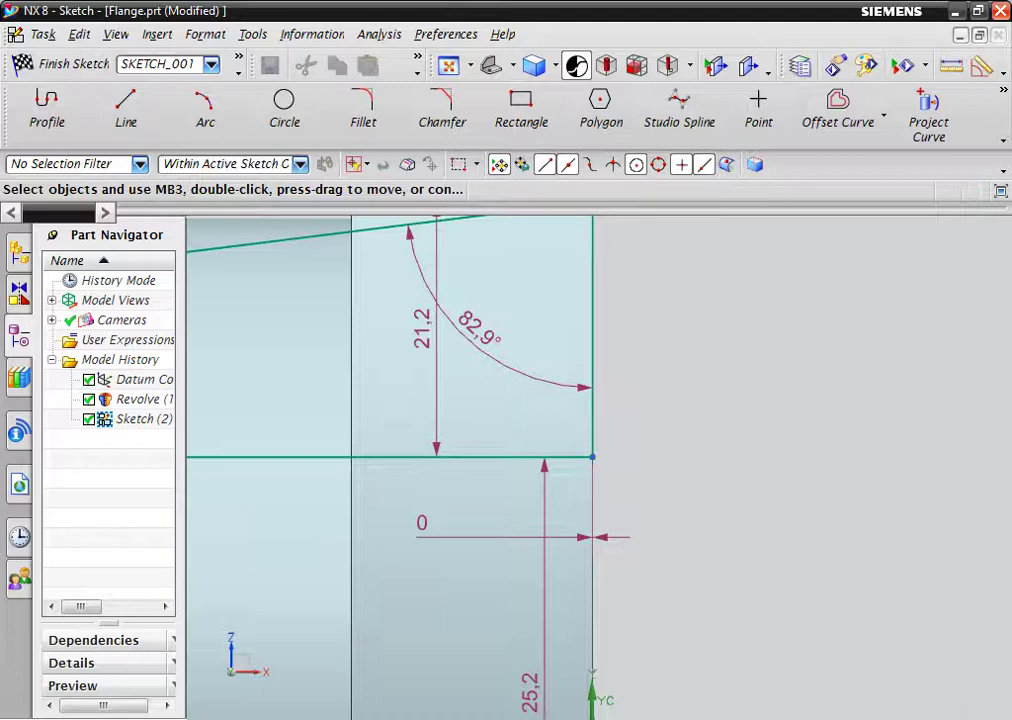
- Move the 21.2 and 25.2 dimensions right of the profile, then fit the coupling drawing in Reader
left_click_drag(422, 328, 705, 388)
scroll(697, 481, "up", 3)
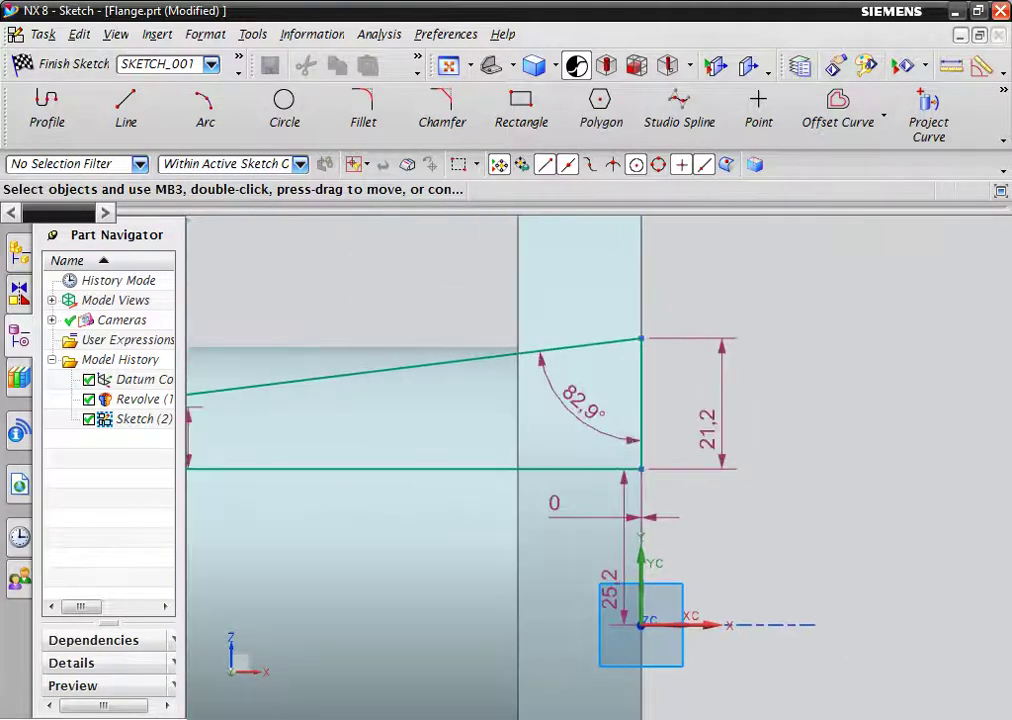
left_click_drag(610, 597, 770, 555)
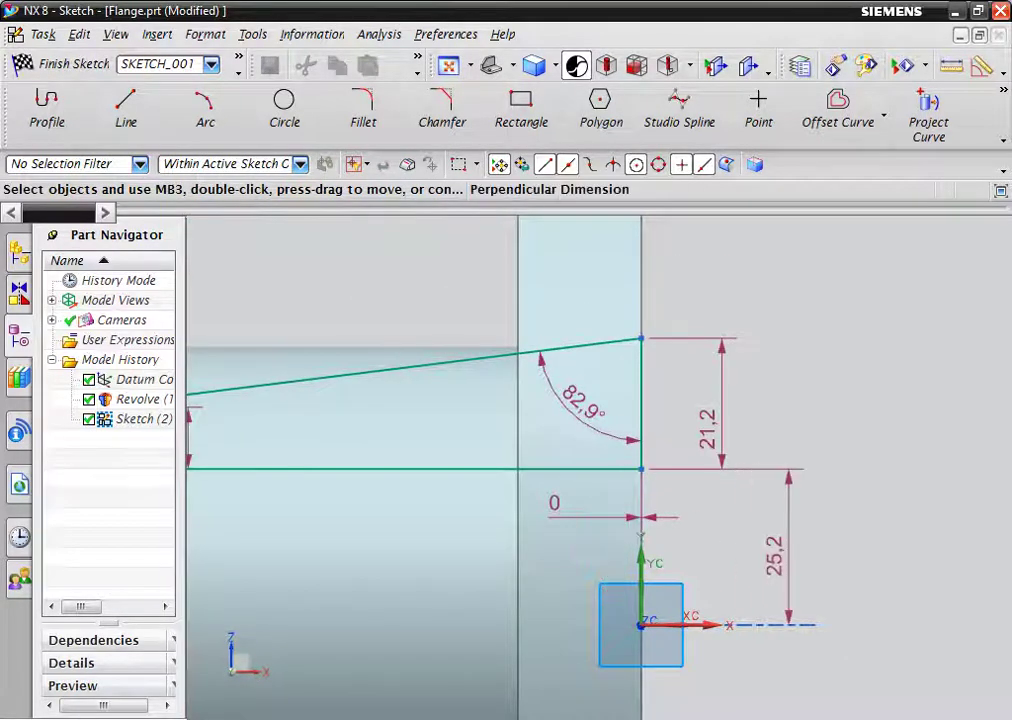
scroll(776, 545, "up", 1)
scroll(776, 545, "up", 1)
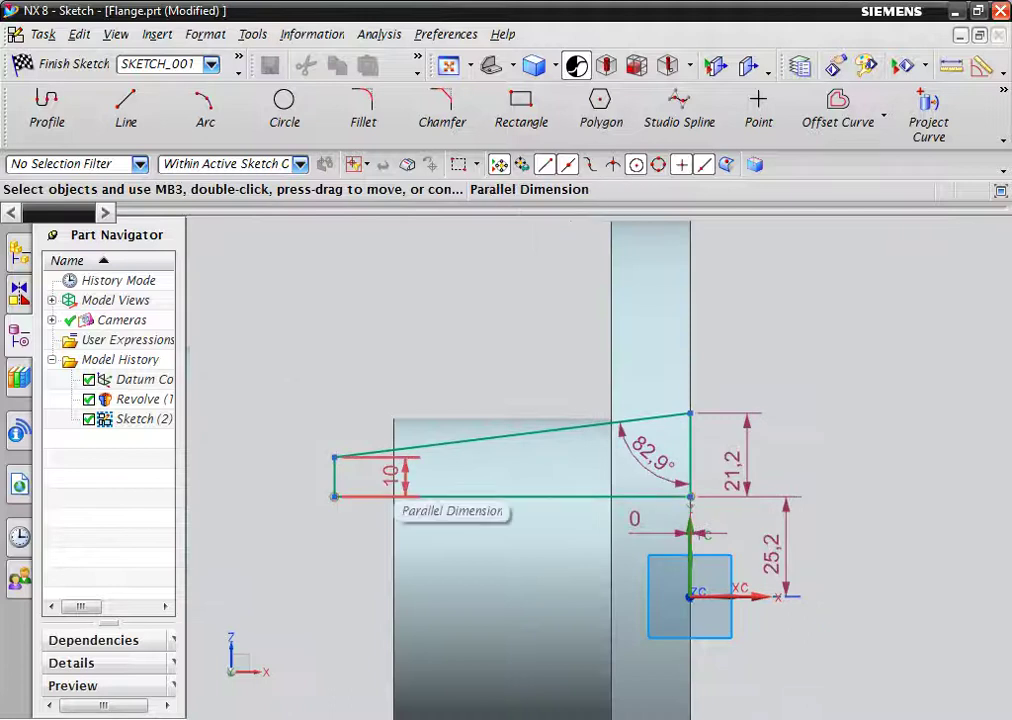
scroll(391, 580, "down", 1)
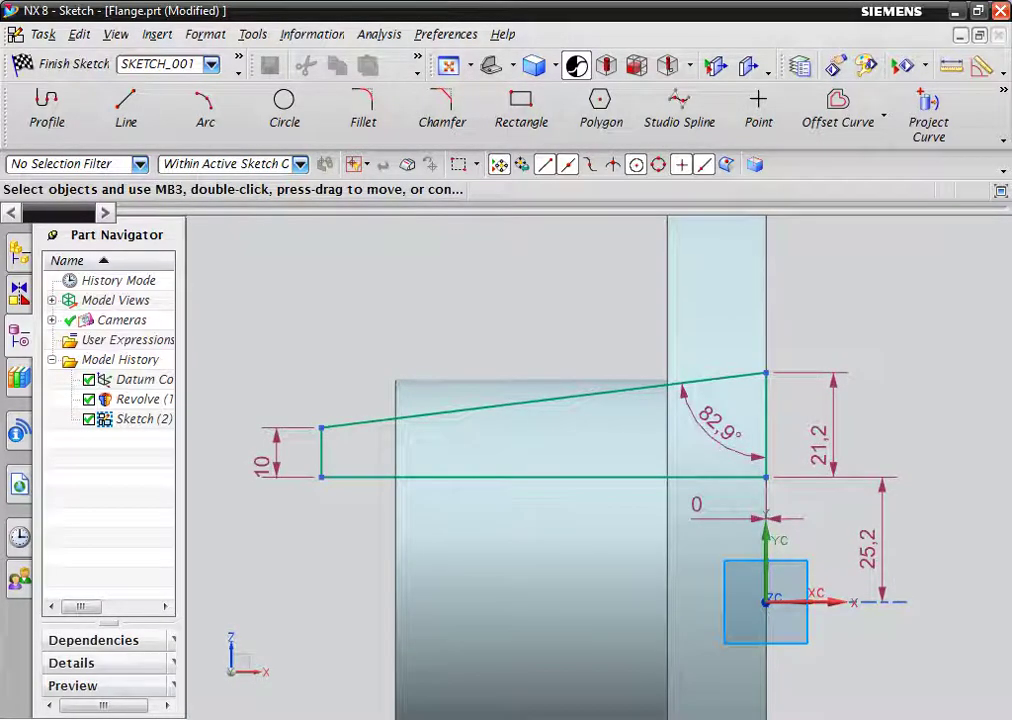
key("alt+Tab")
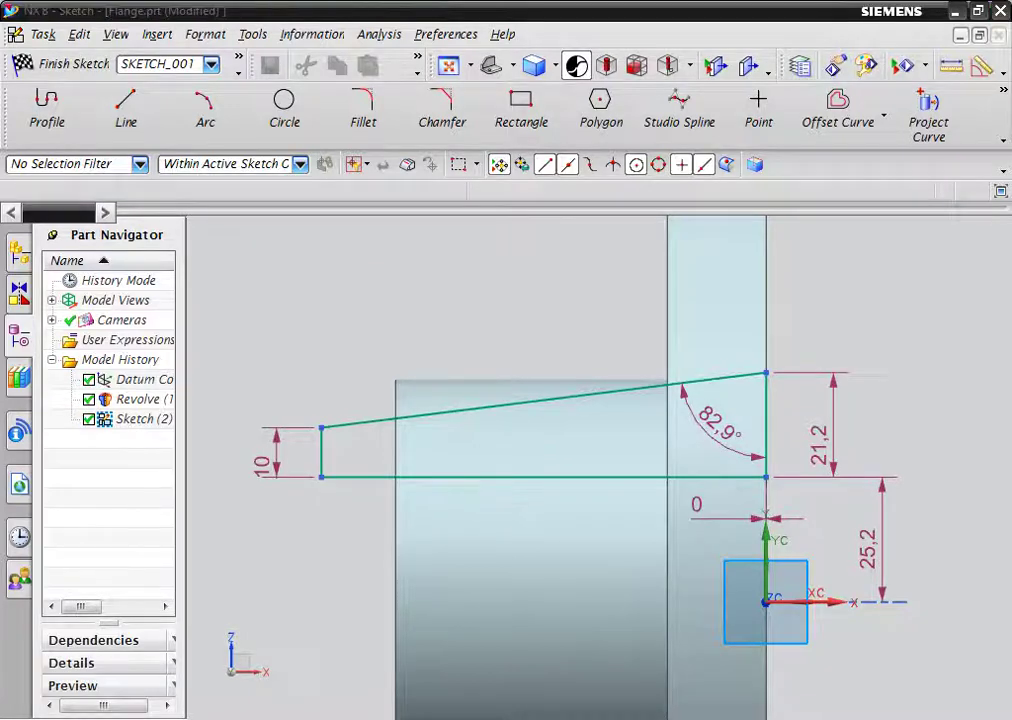
key("ctrl+0")
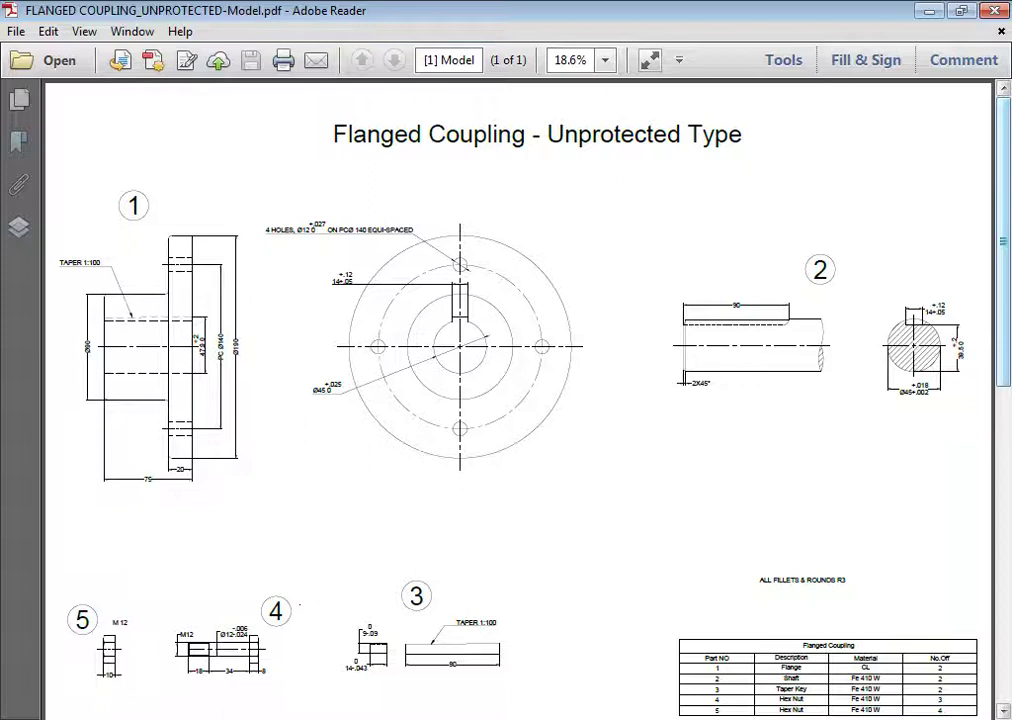
- Zoom the PDF onto part 2's shaft section showing the 14 keyway
scroll(981, 335, "up", 2, "ctrl")
scroll(981, 335, "up", 2, "ctrl")
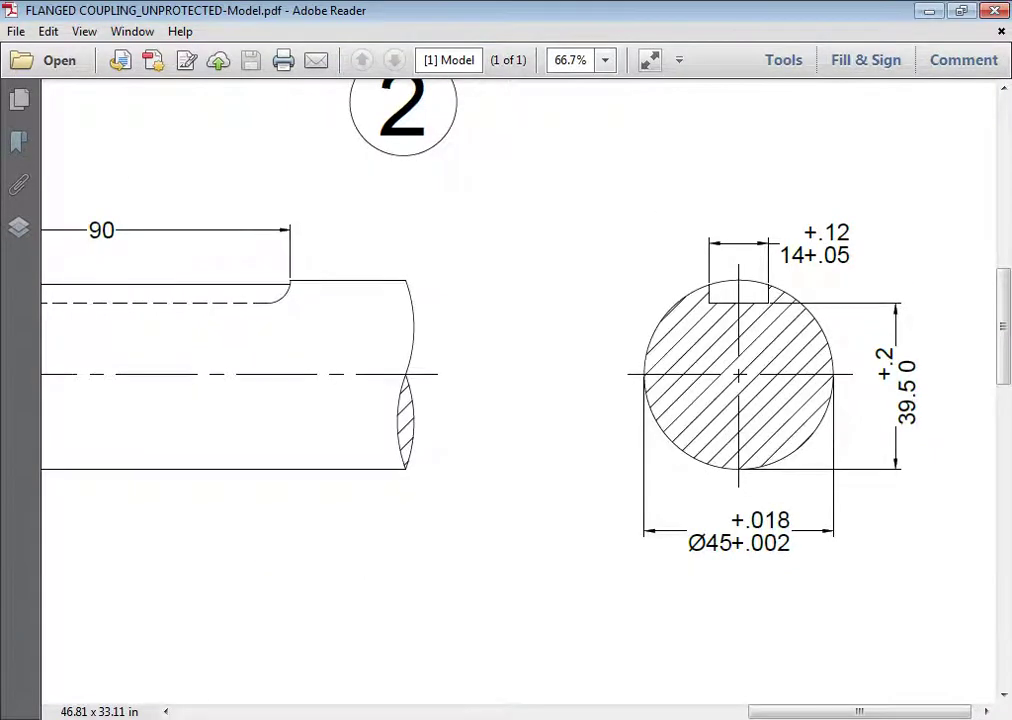
scroll(907, 416, "up", 1, "ctrl")
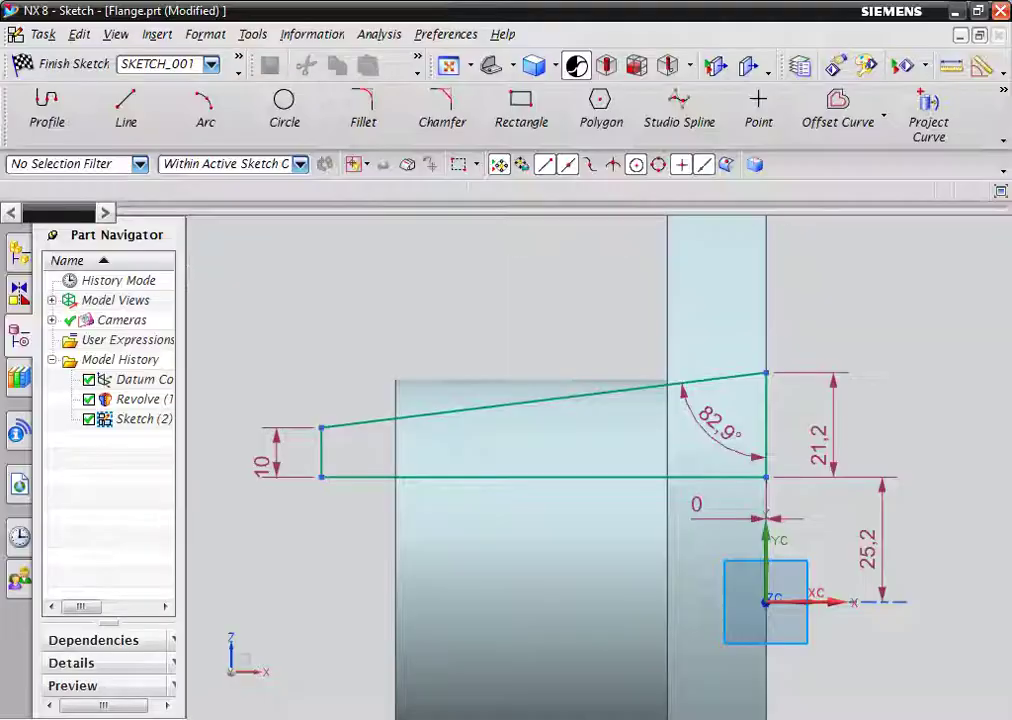
- Change the 25,2 offset dimension to 17 so the key profile sits 17 above the origin
left_click(867, 545)
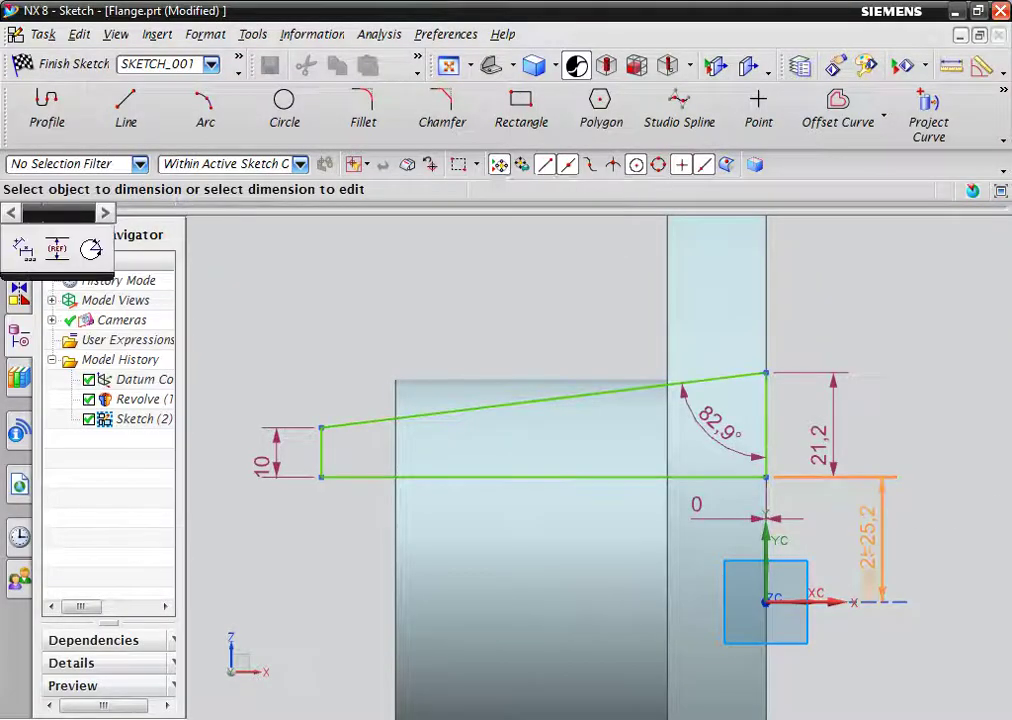
type("17")
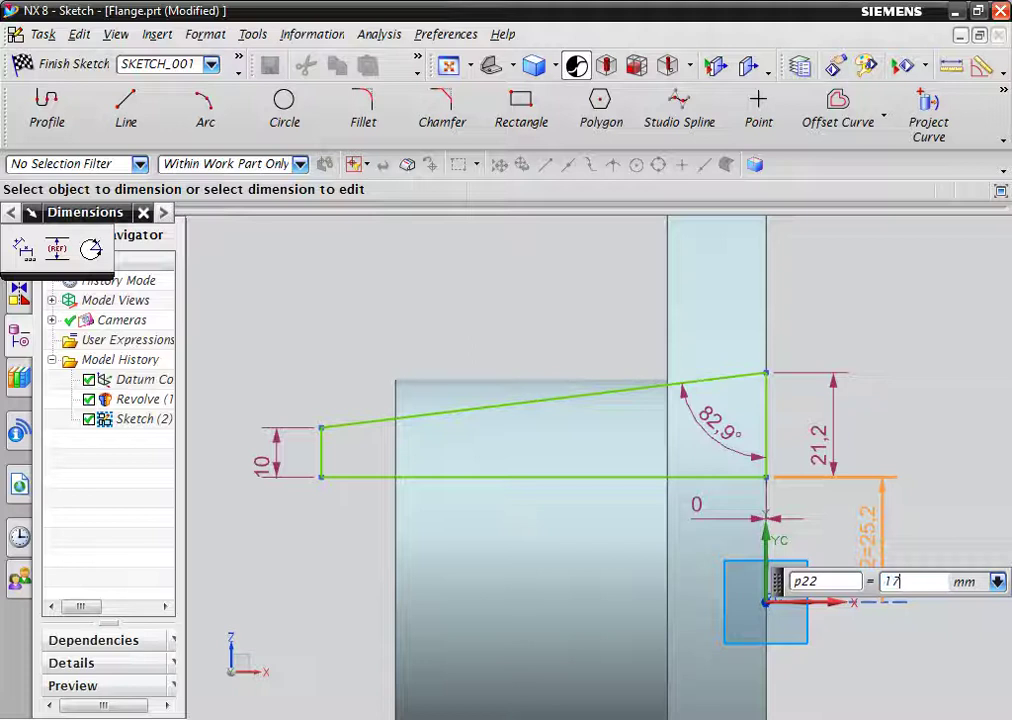
key("Return")
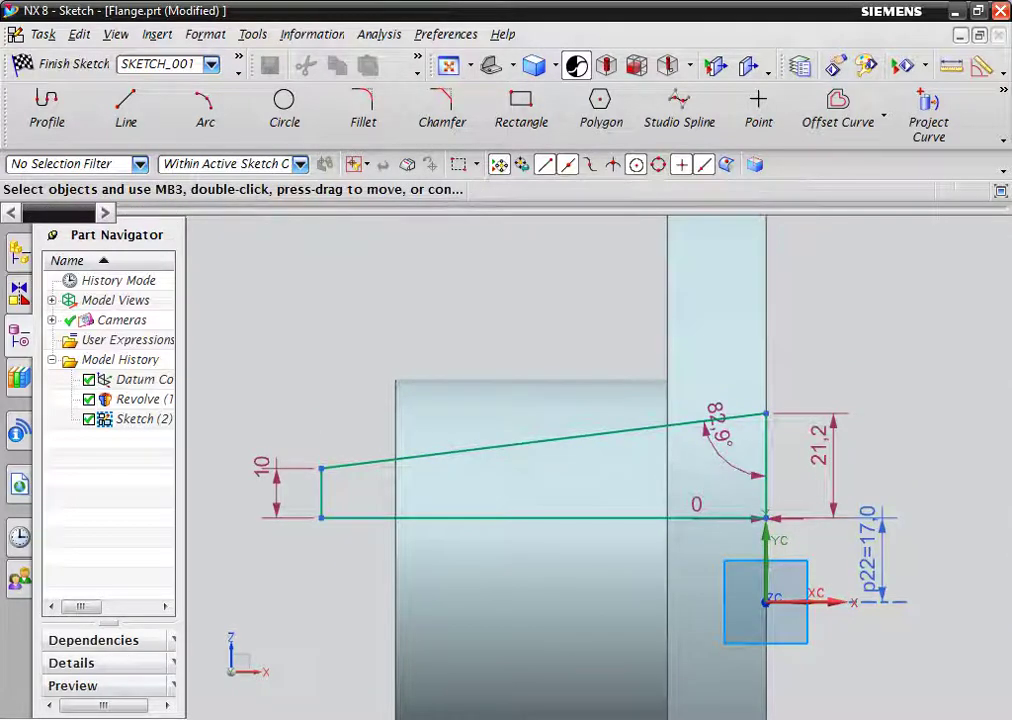
key("alt+Tab")
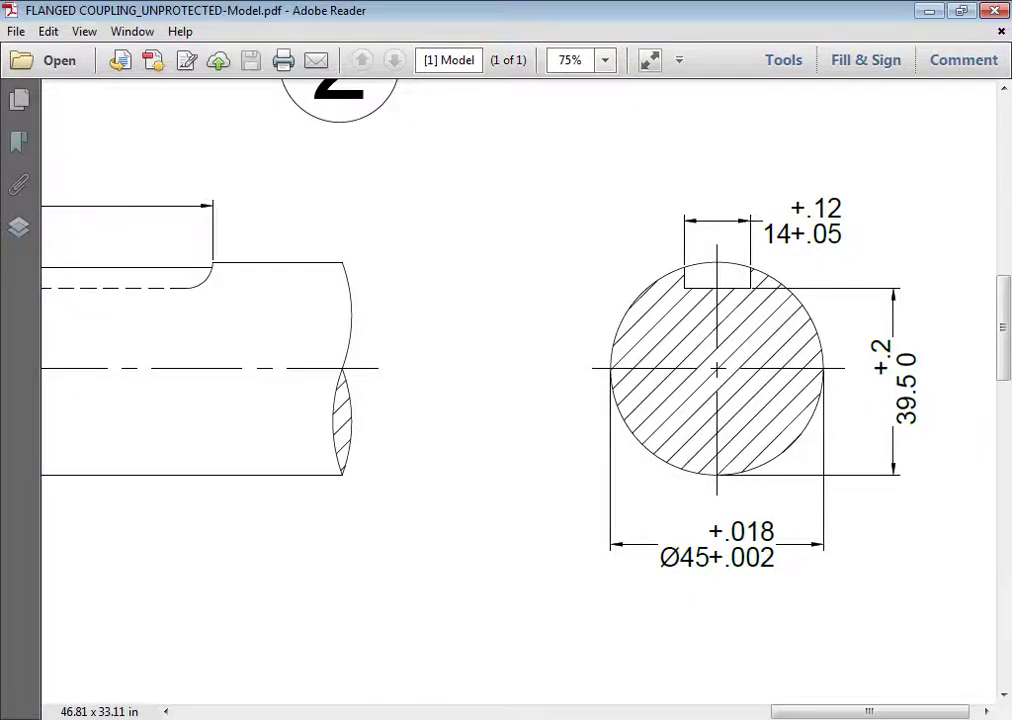
- Fit the drawing page and zoom onto the item 3 taper key: 80 long, 1:100 taper
key("ctrl+0")
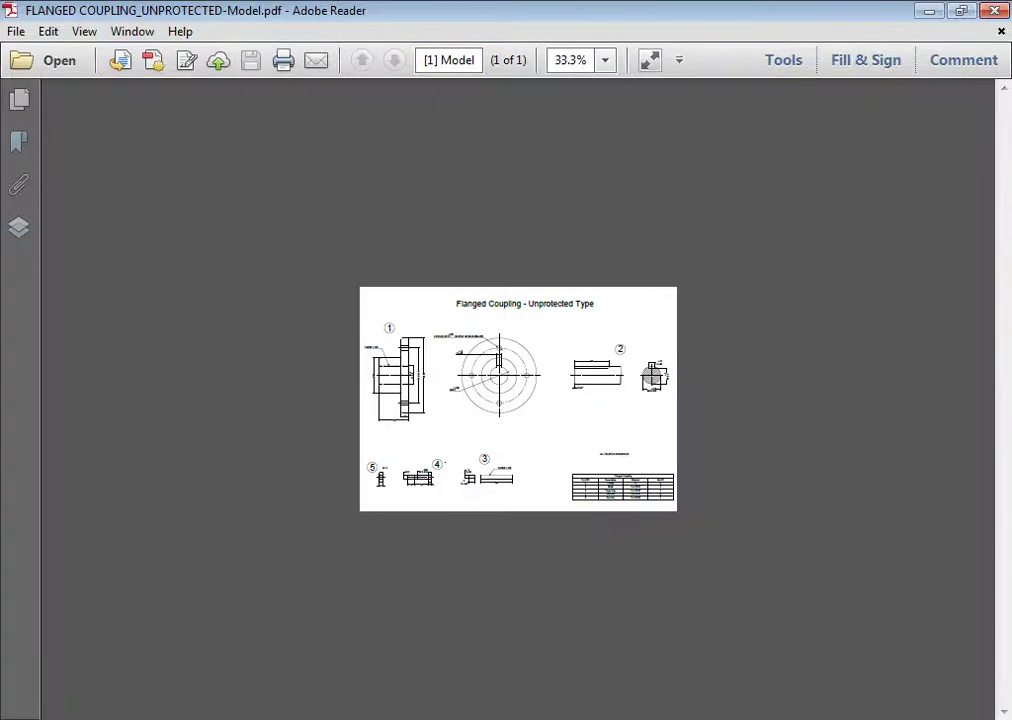
scroll(396, 666, "up", 3, "ctrl")
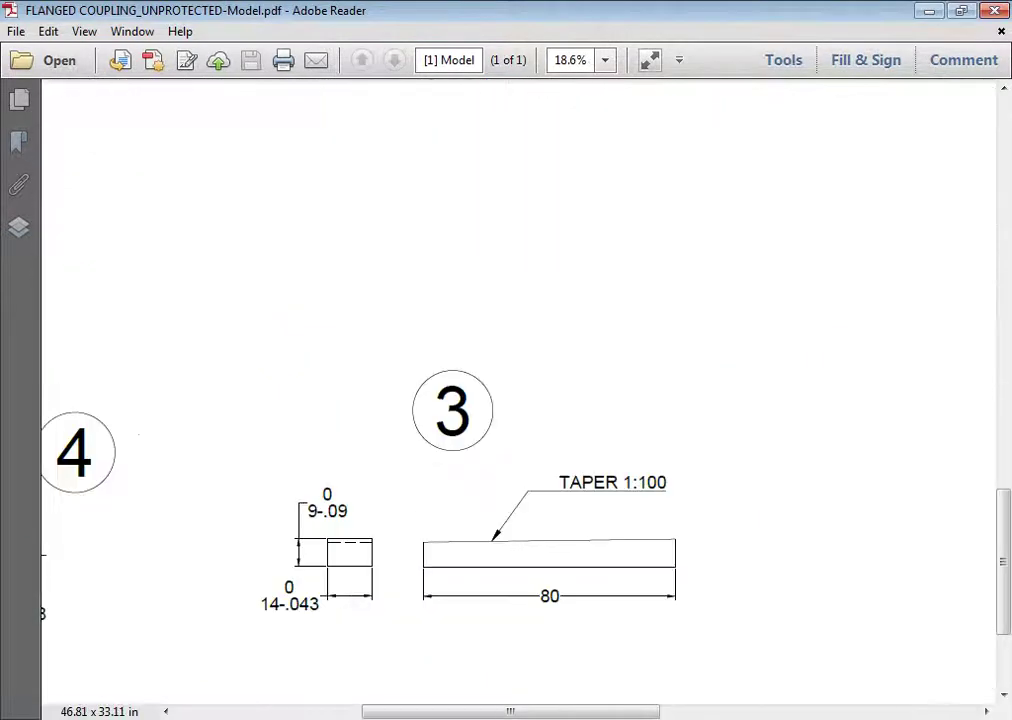
scroll(718, 563, "up", 1, "ctrl")
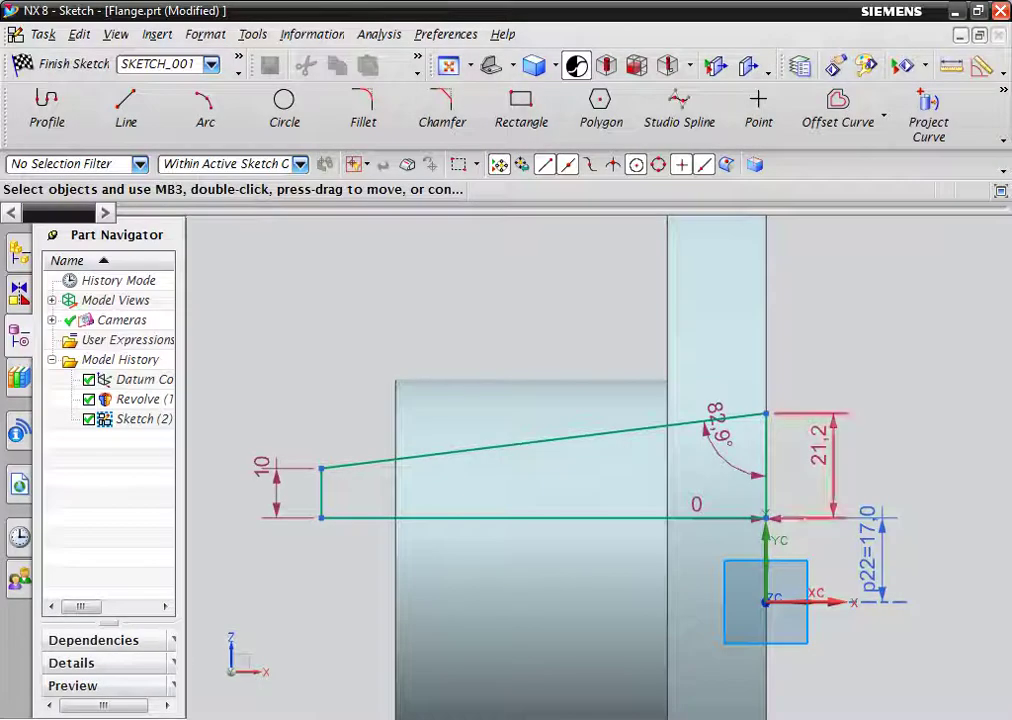
- Set the sloped edge's angle to about 89.4° by entering 90.-5729
left_click(820, 445)
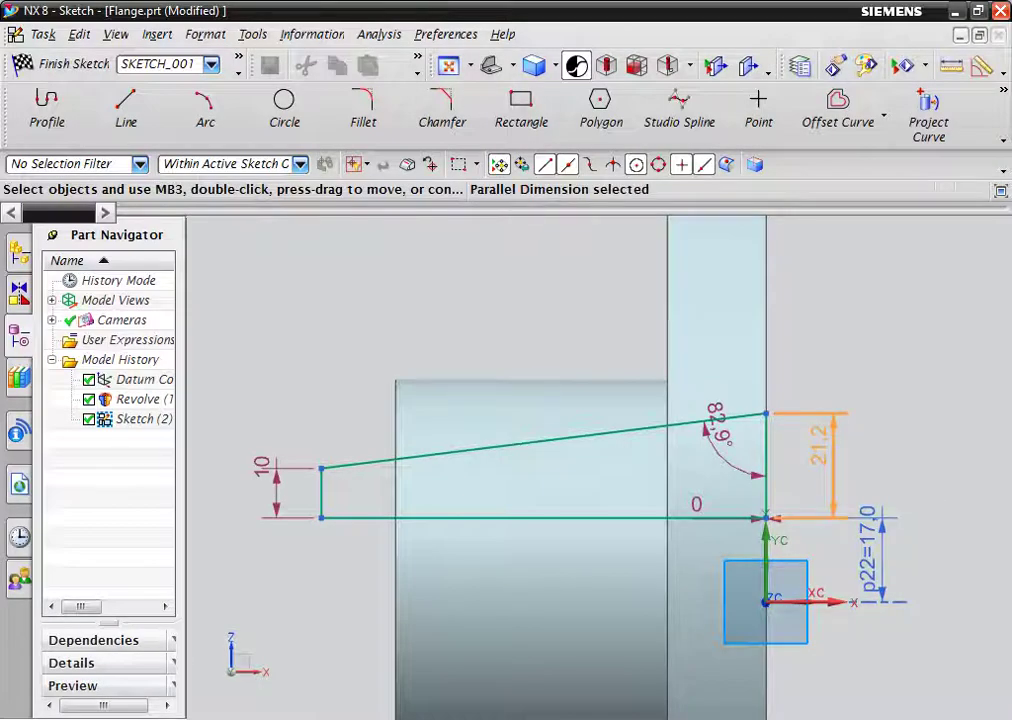
key("Escape")
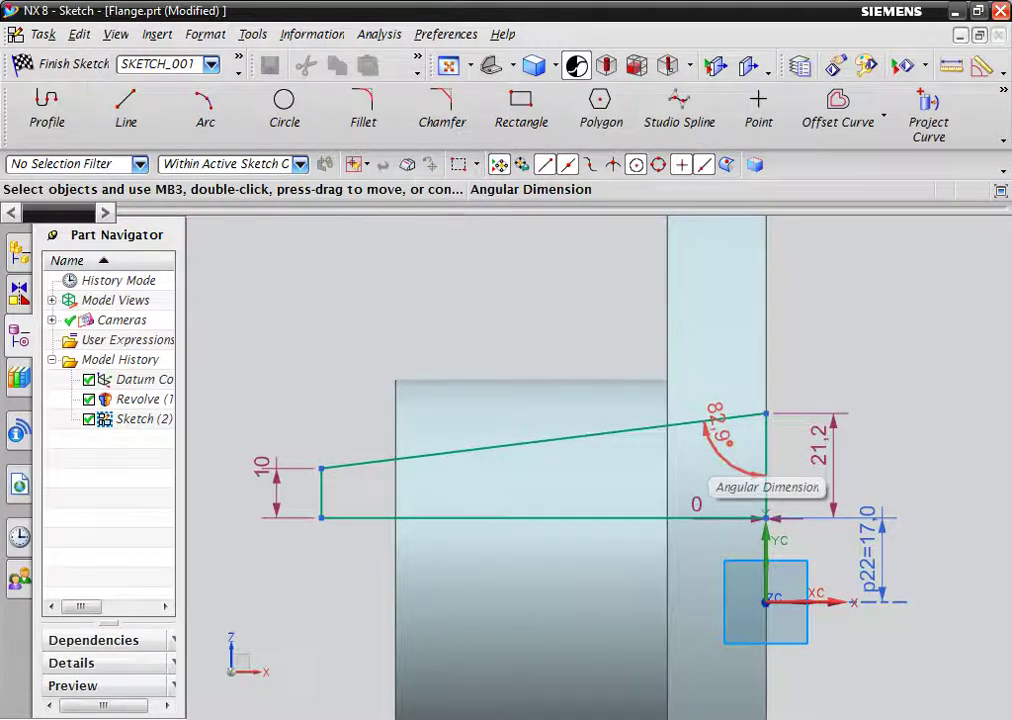
double_click(714, 422)
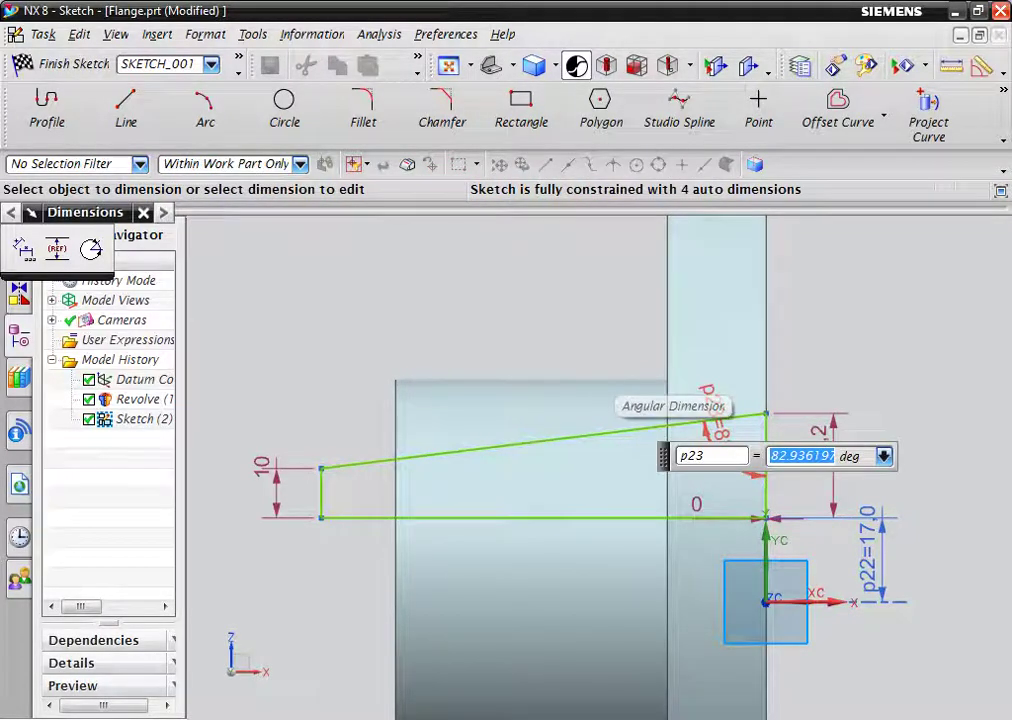
type("90")
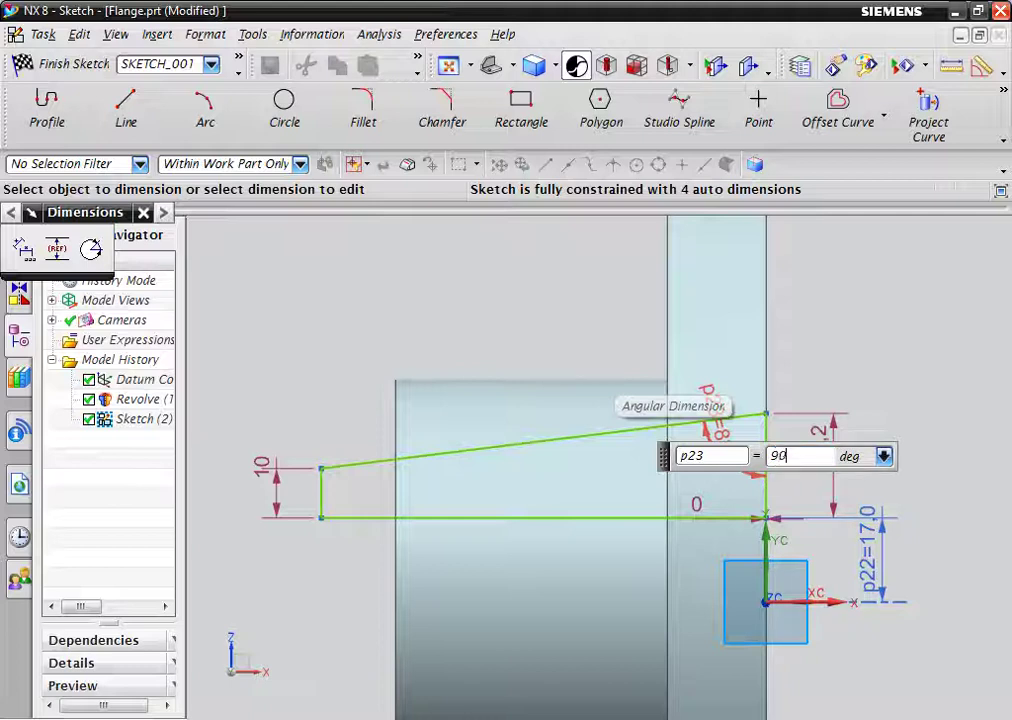
type(".")
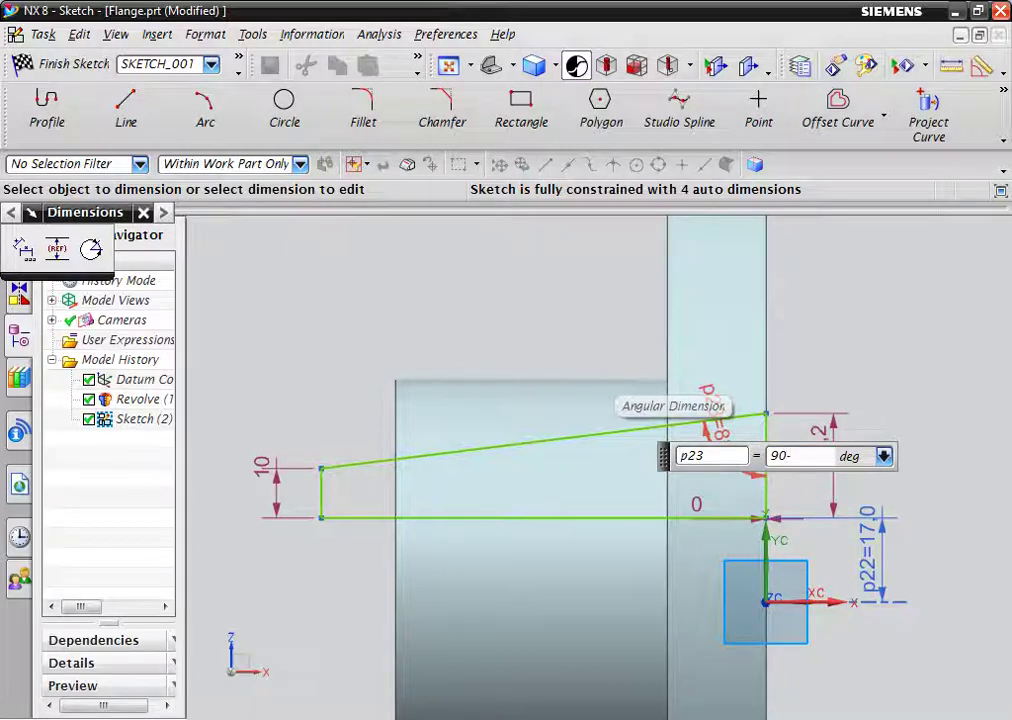
type("-")
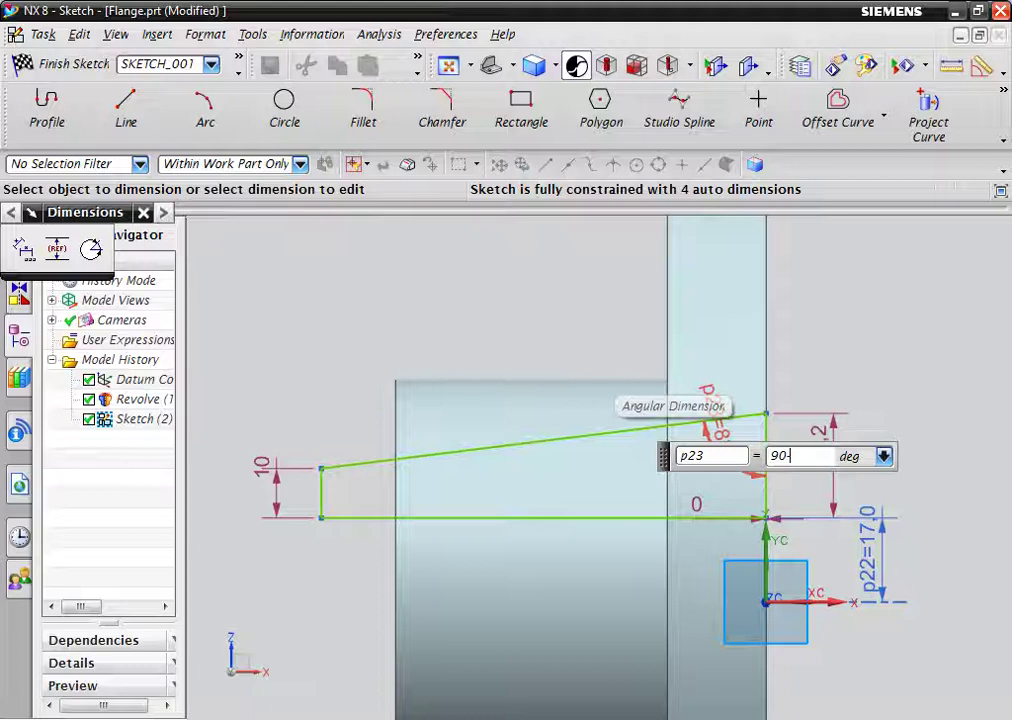
type("5729")
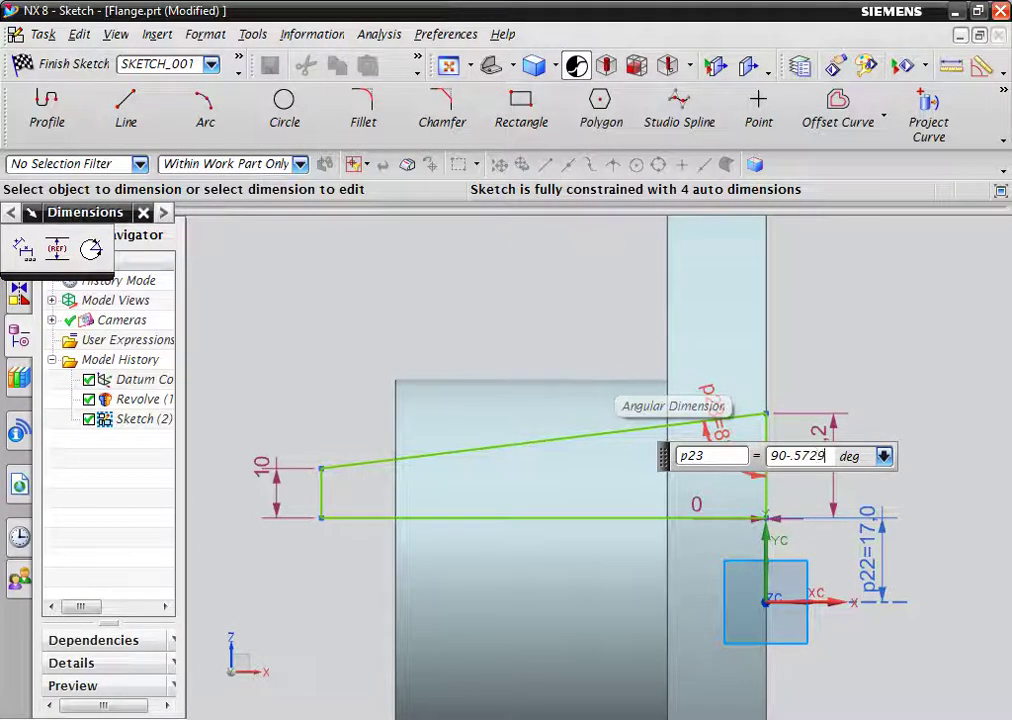
key("Return")
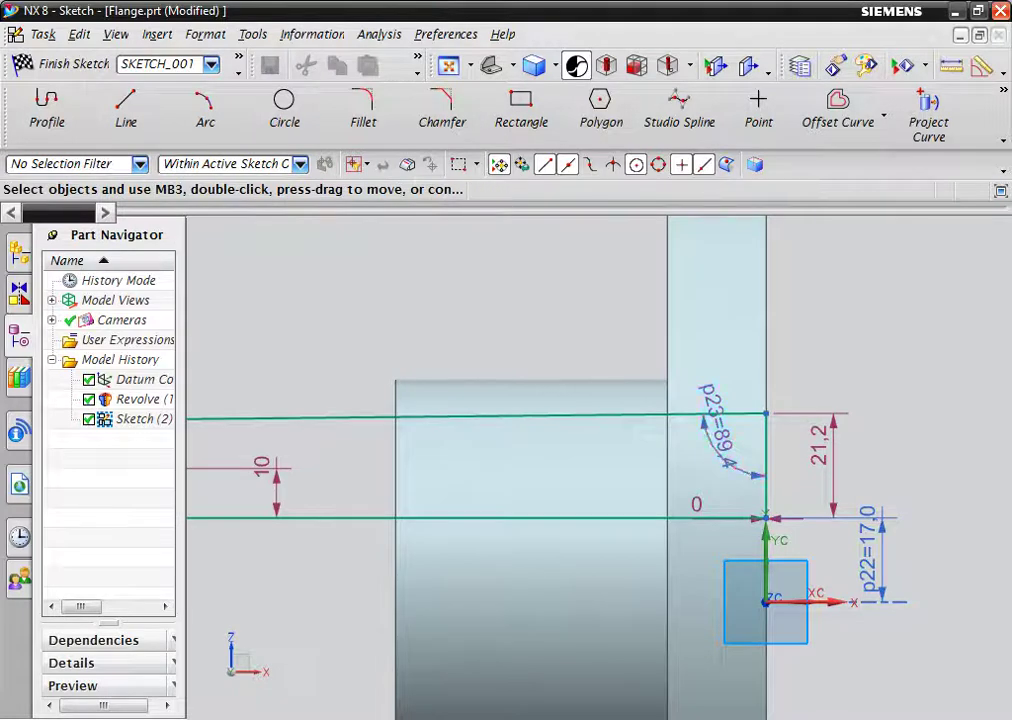
- Change the 21,2 right-end height dimension to 9
scroll(822, 471, "down", 2)
scroll(817, 464, "down", 3)
scroll(840, 478, "up", 1)
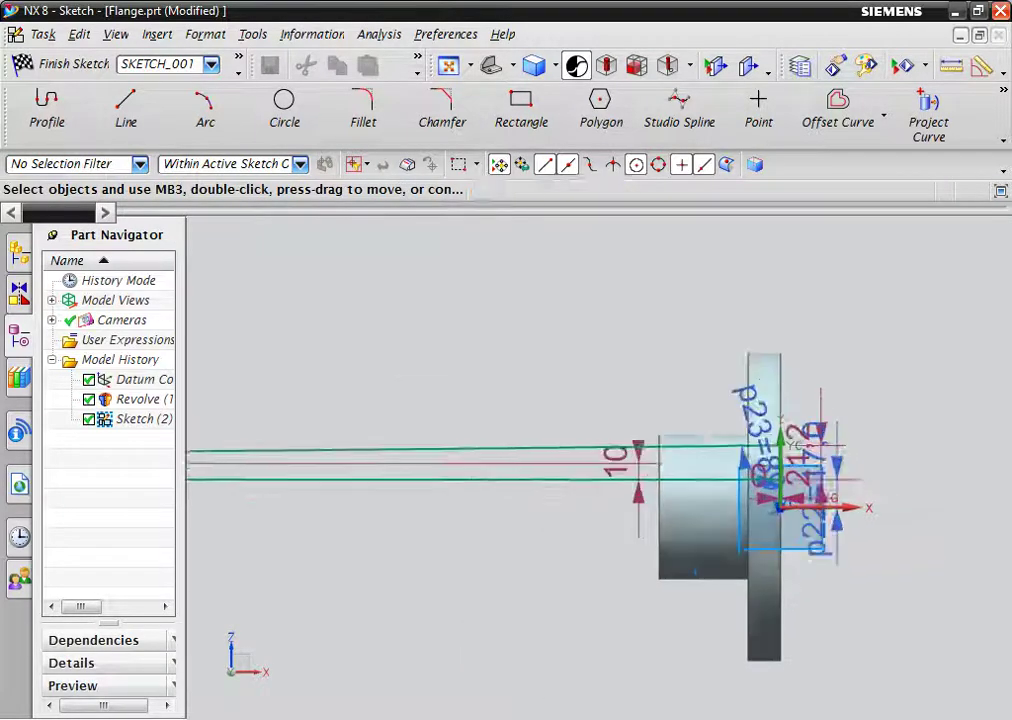
scroll(840, 478, "up", 3)
scroll(805, 464, "up", 3)
left_click(716, 405)
double_click(710, 385)
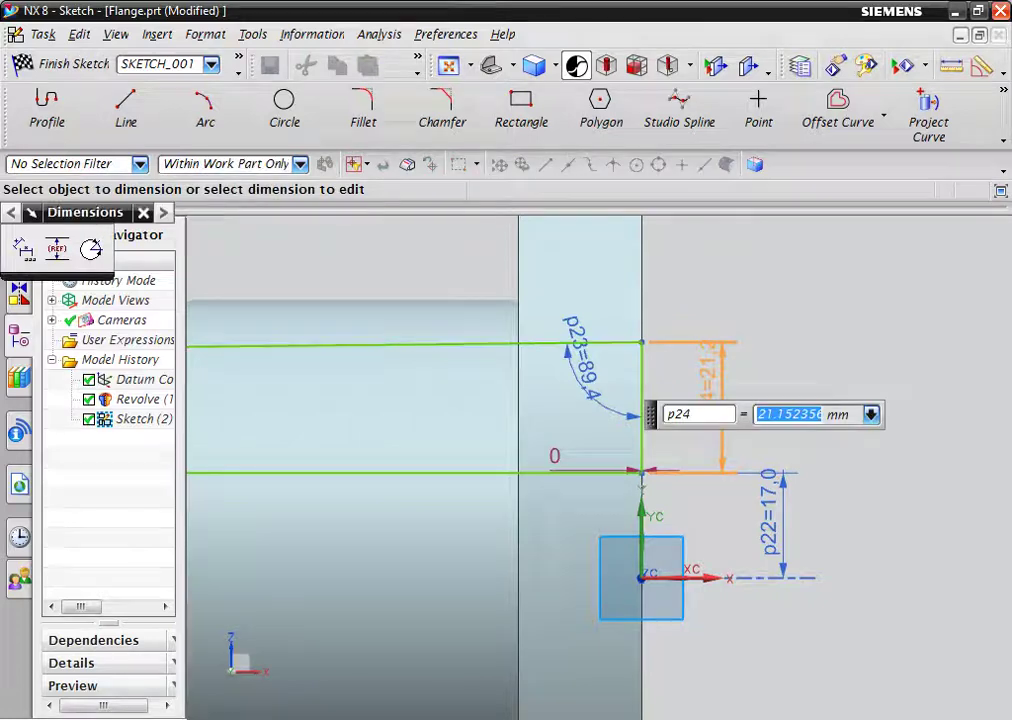
type("9")
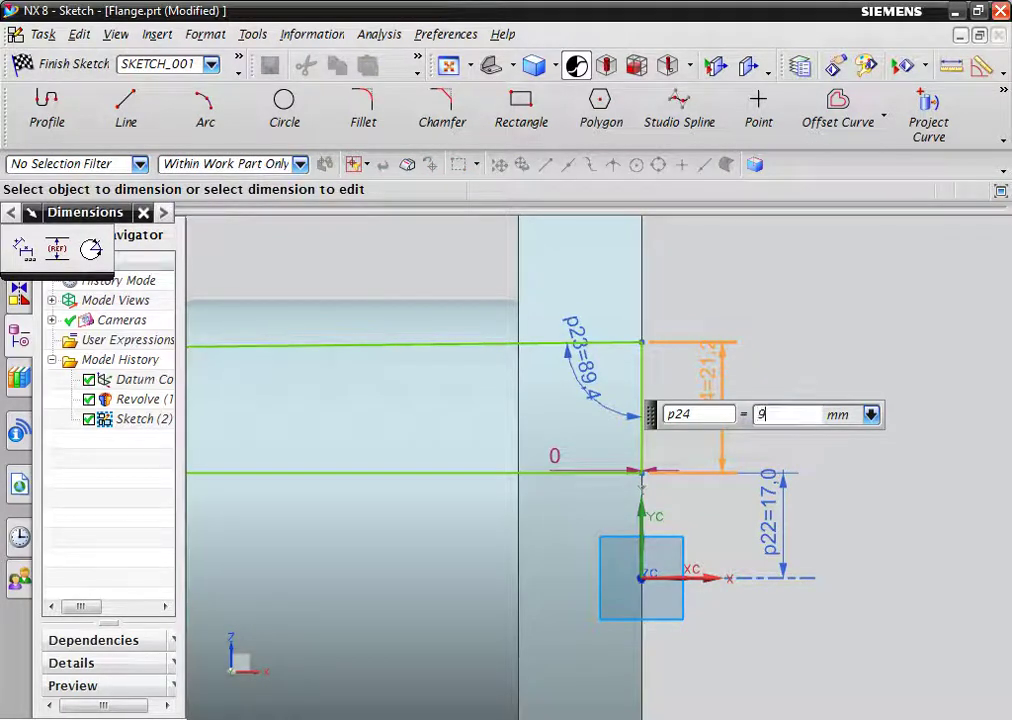
key("Return")
- Zoom out to bring the whole keyway sketch into view for dimensioning
scroll(831, 440, "down", 3)
scroll(831, 440, "down", 2)
scroll(770, 450, "up", 4)
scroll(940, 377, "down", 6)
scroll(958, 368, "up", 4)
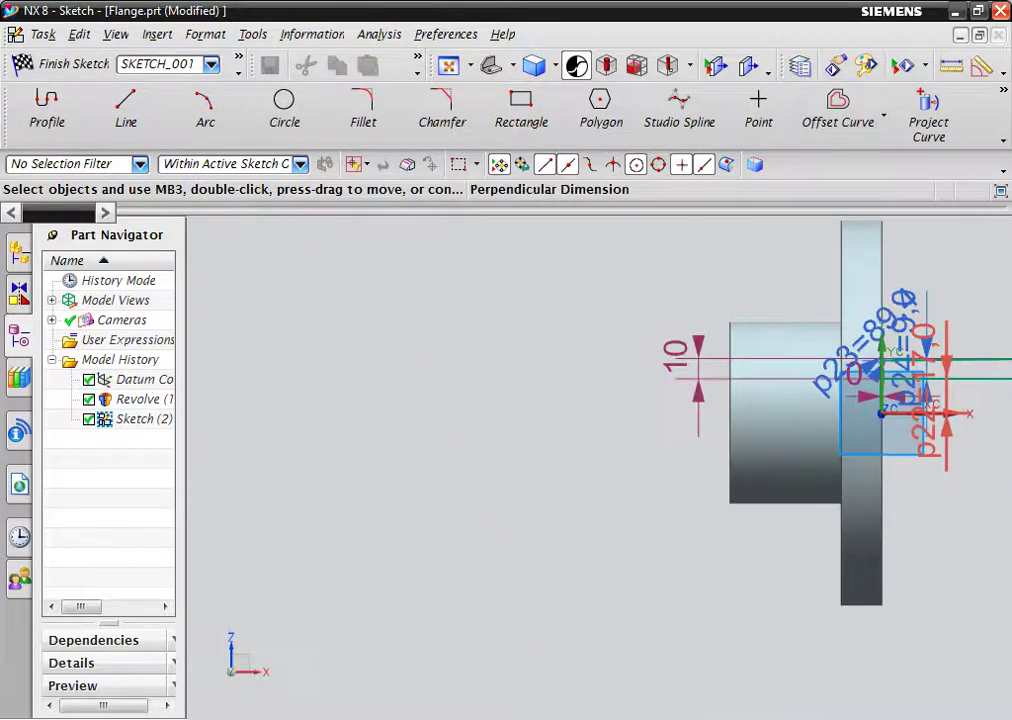
scroll(958, 368, "down", 2)
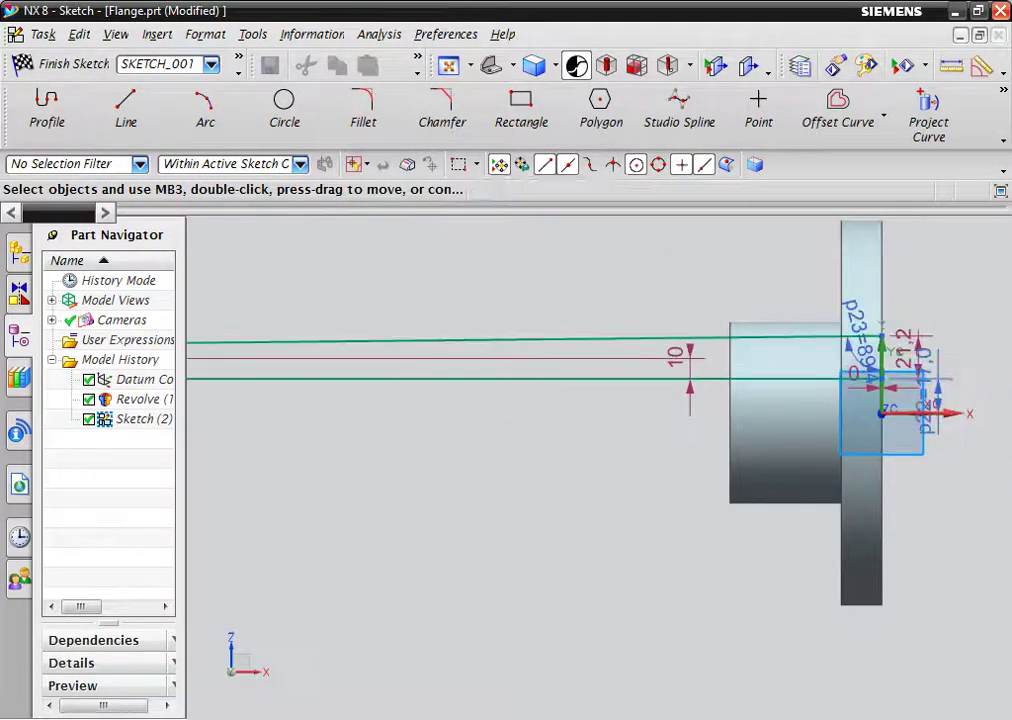
scroll(781, 458, "down", 5)
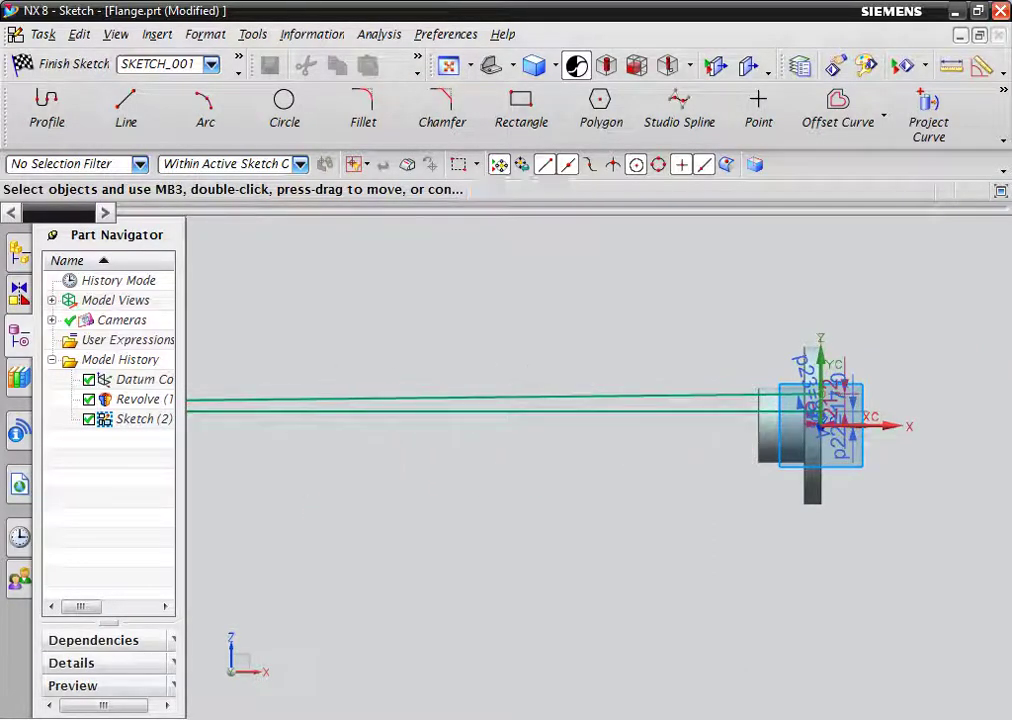
left_click(1003, 90)
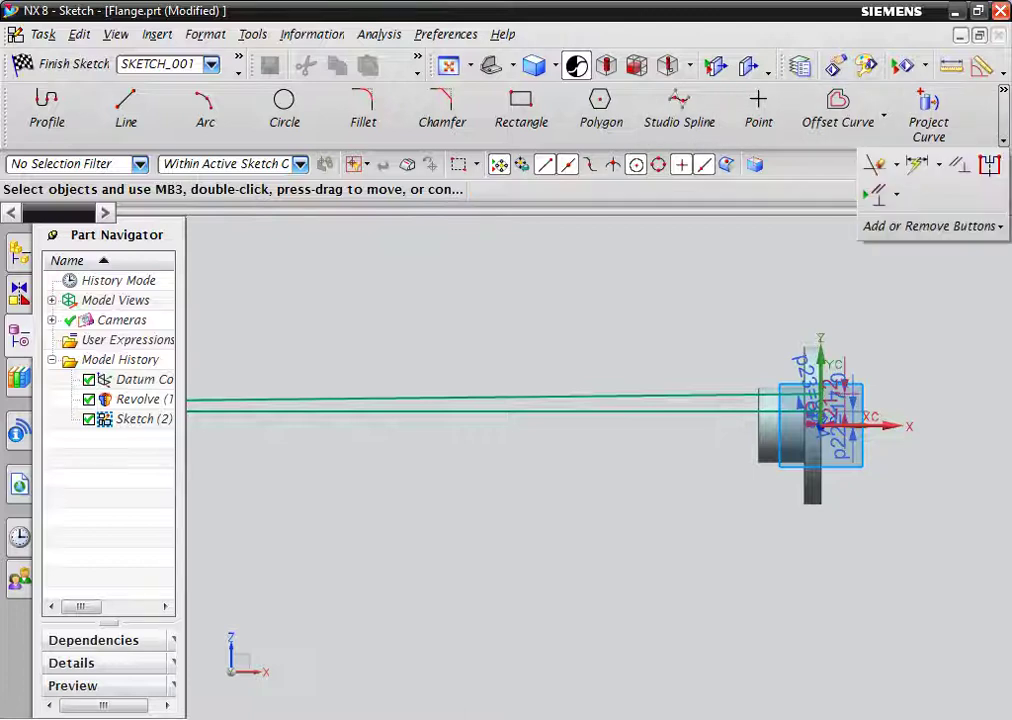
- Dimension the key profile's long edge to 80 mm and move the 21,2 dimension aside
left_click(820, 163)
left_click(590, 410)
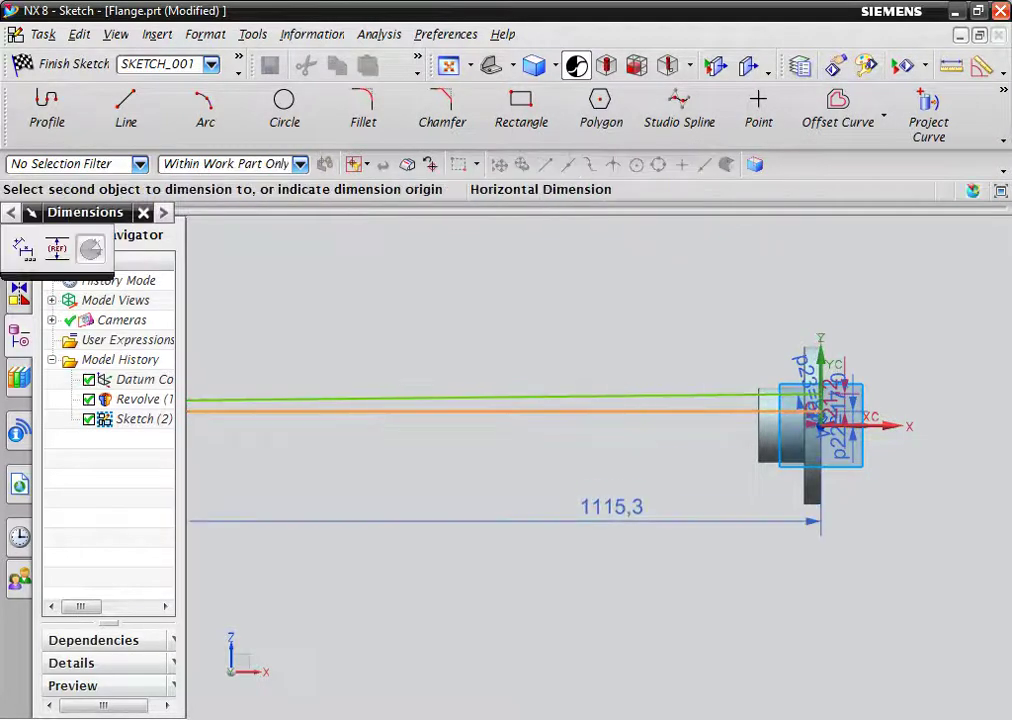
left_click(610, 543)
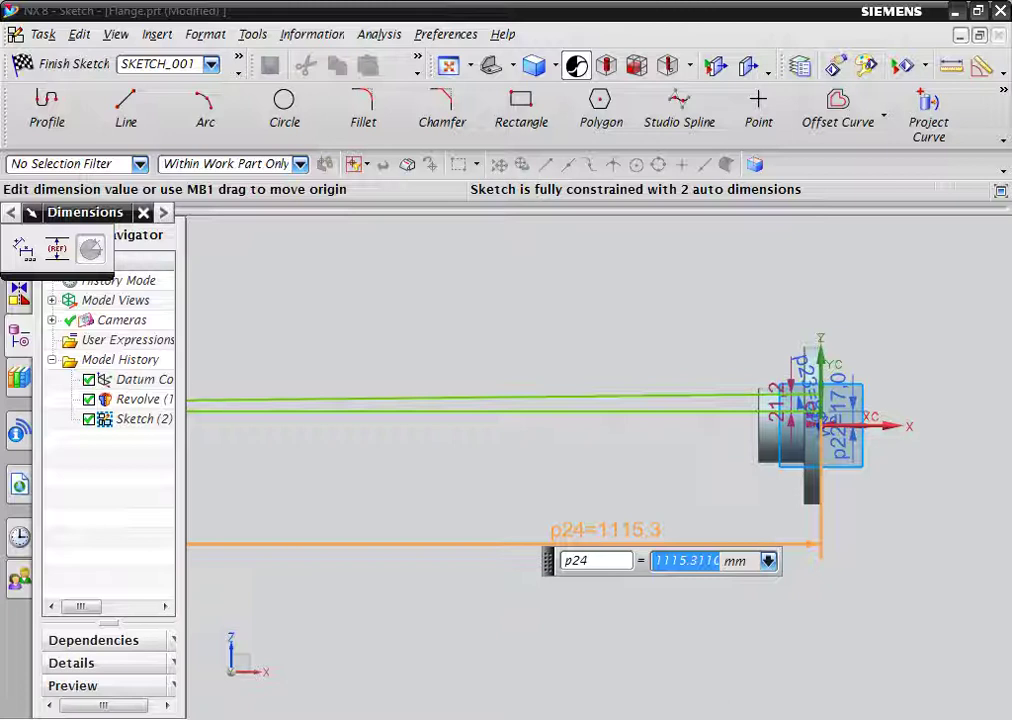
left_click(697, 561)
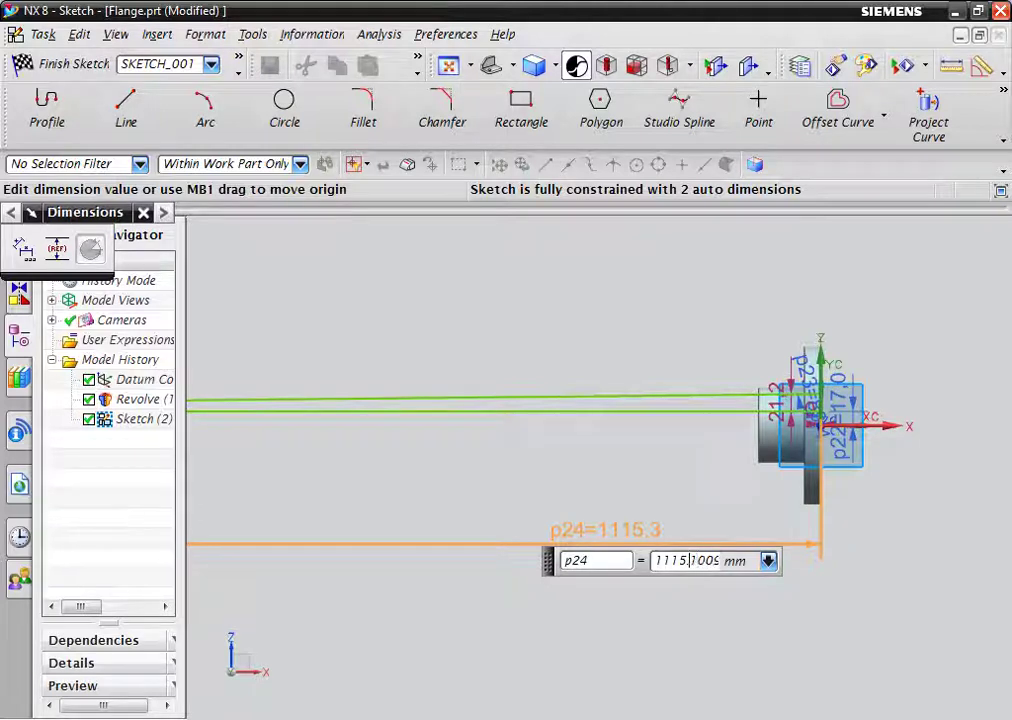
type("6")
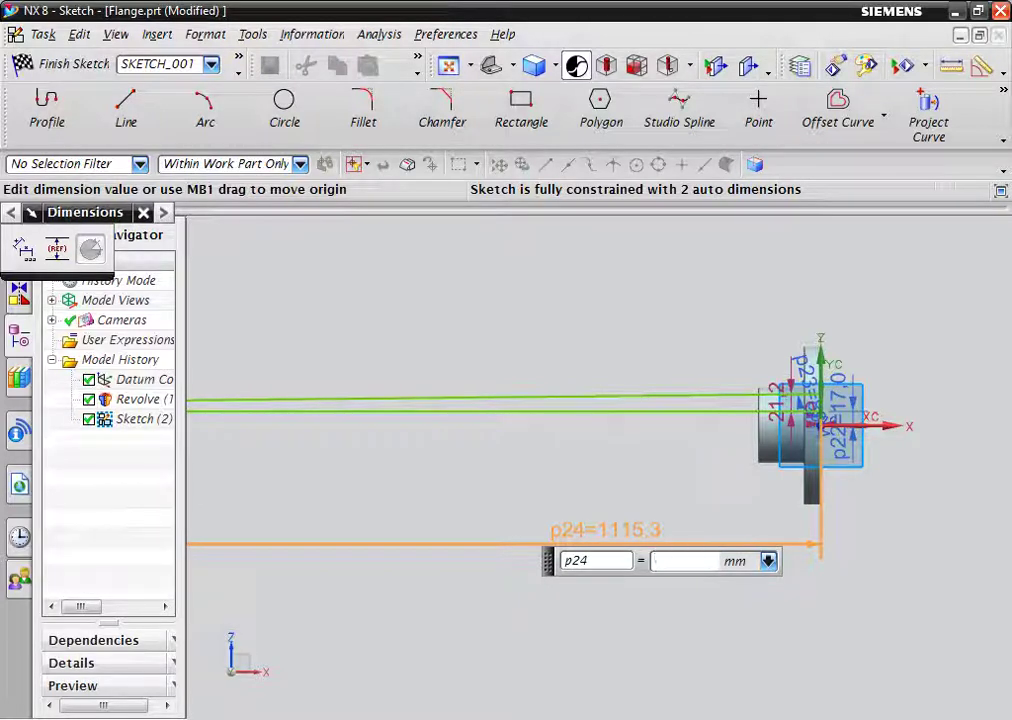
type("80")
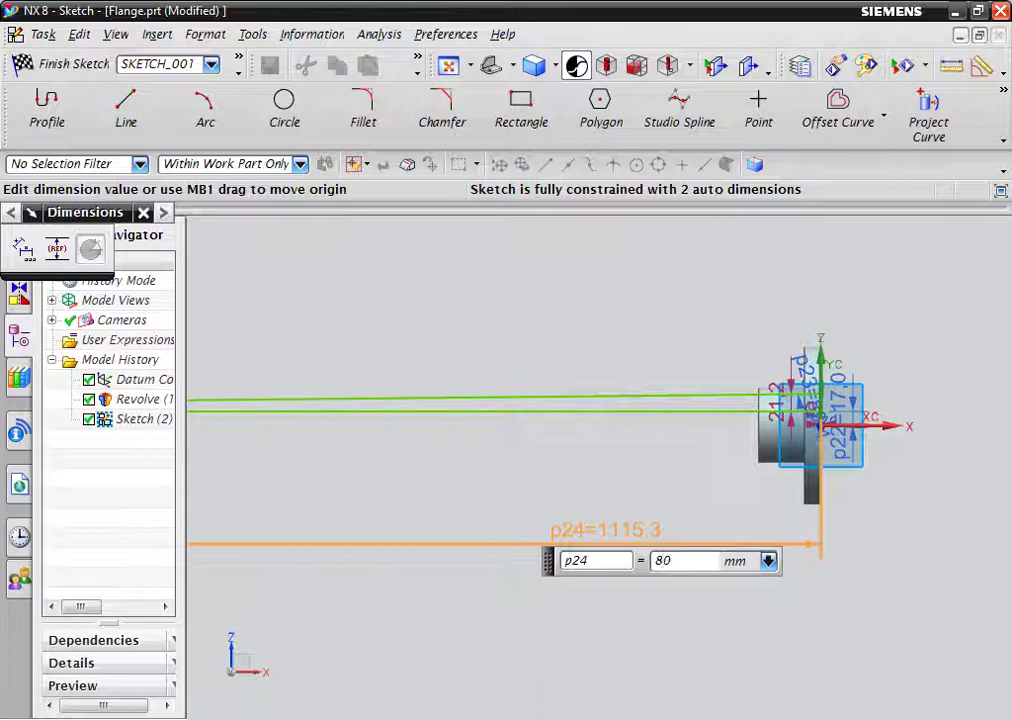
key("Return")
scroll(827, 390, "up", 2)
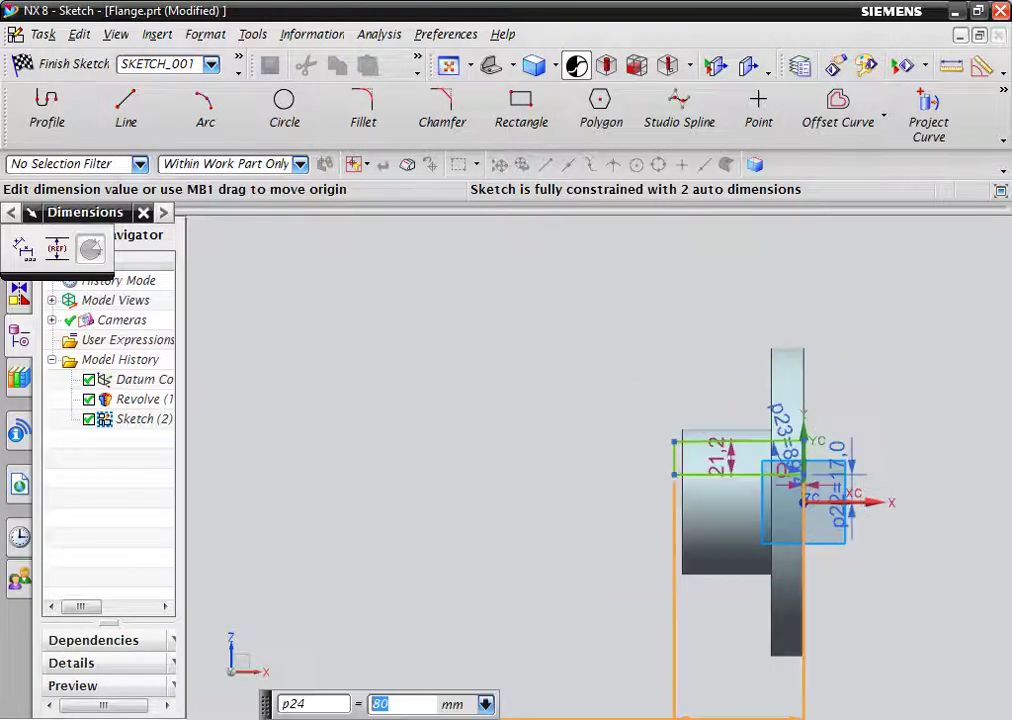
scroll(827, 390, "up", 2)
scroll(827, 390, "up", 2)
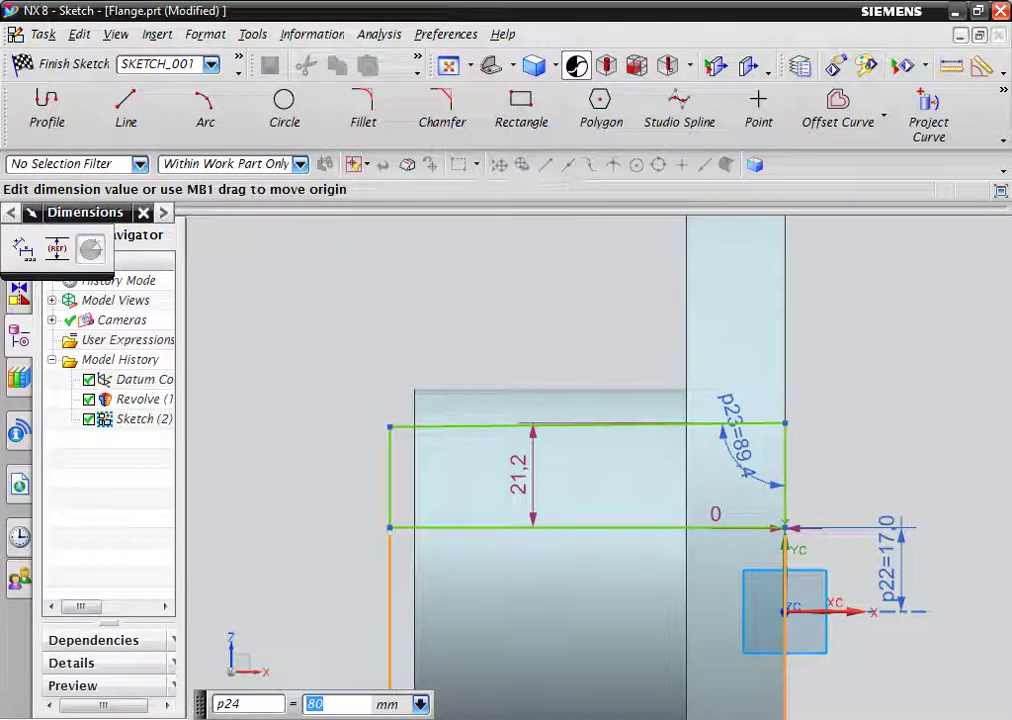
key("Escape")
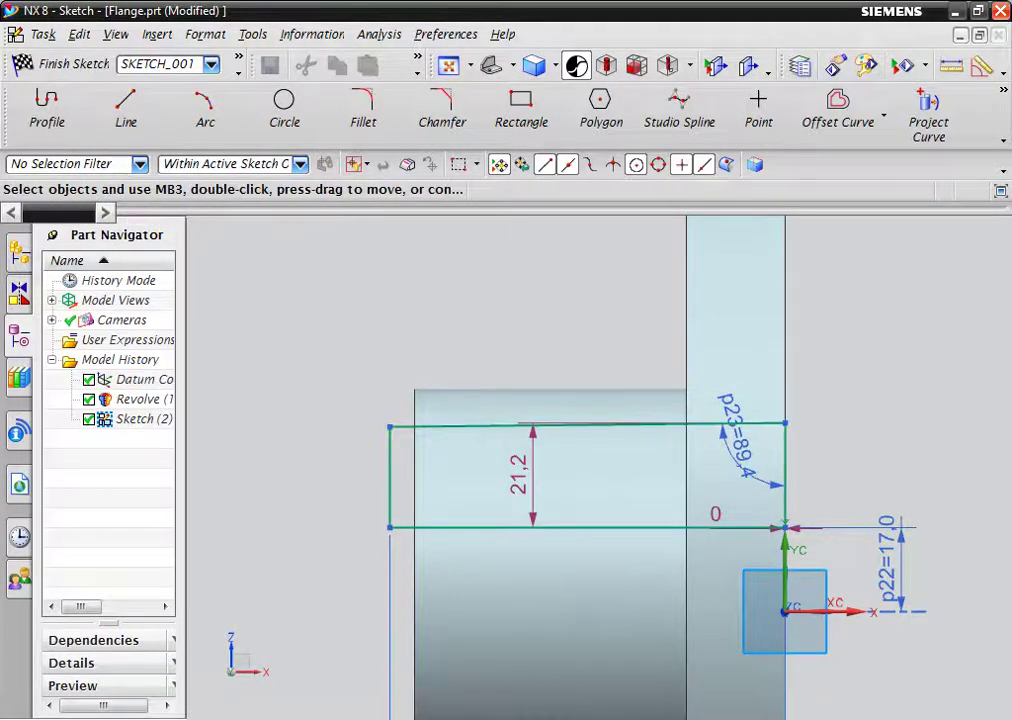
left_click_drag(532, 495, 866, 470)
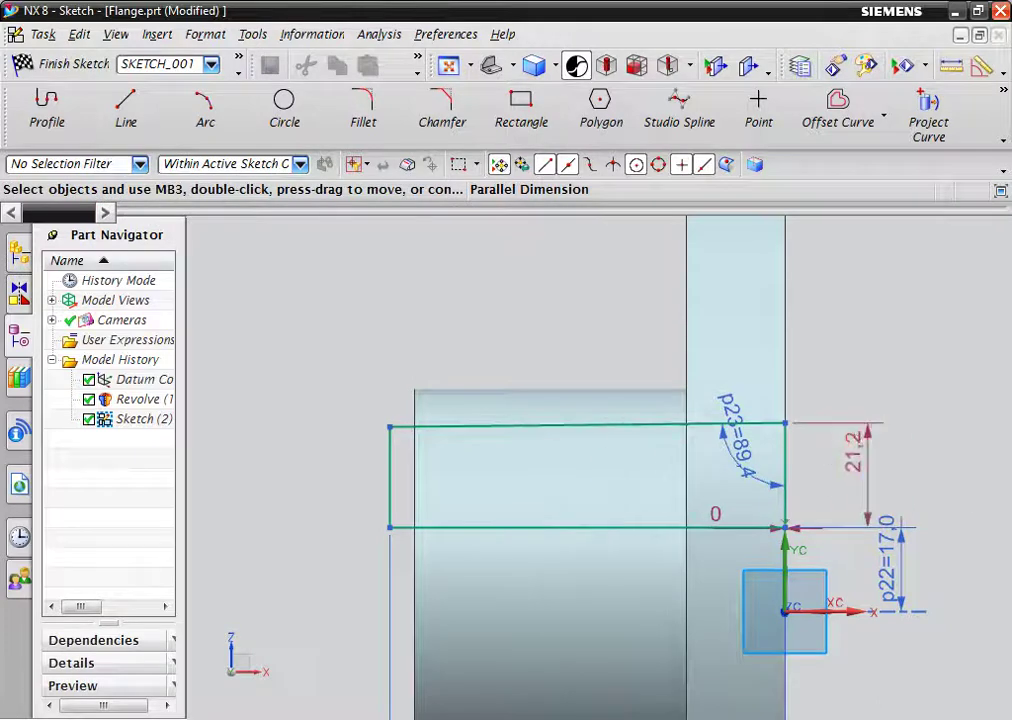
- Set the keyway rectangle's height to 9 and finish the sketch back into Extrude
double_click(860, 455)
type("9")
key("Return")
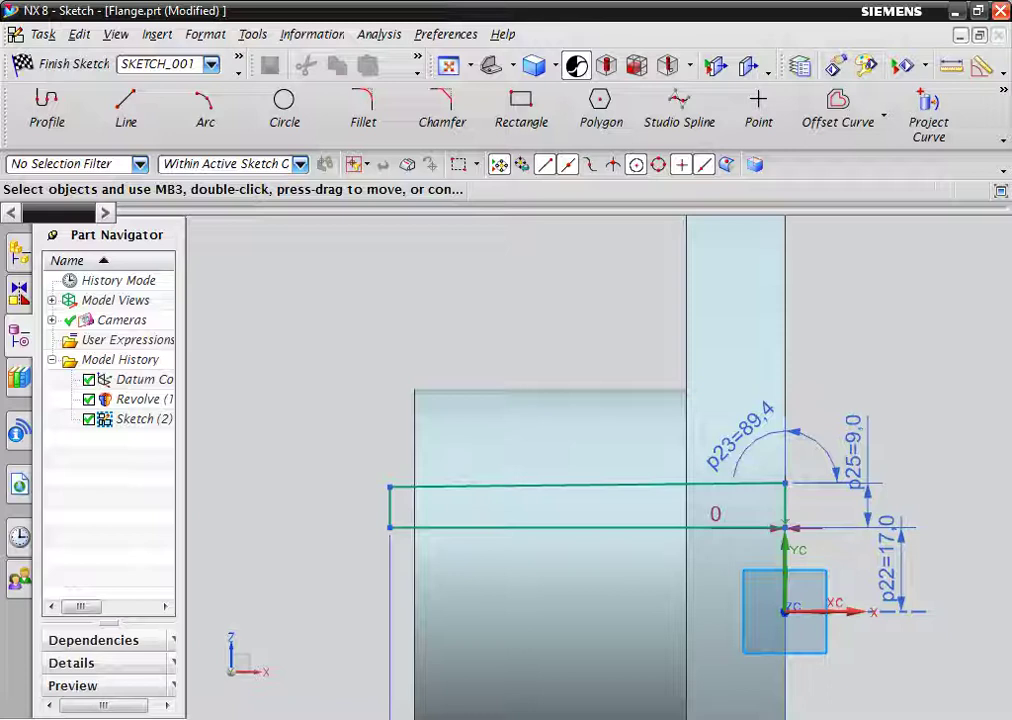
left_click(60, 63)
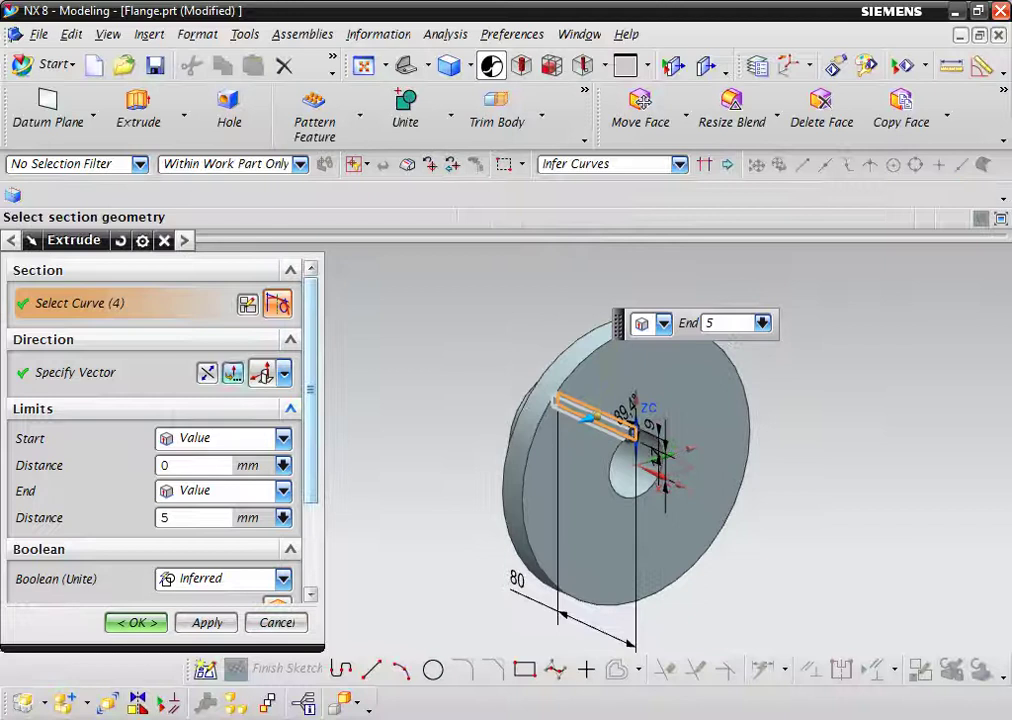
- Extrude the key profile symmetrically by 7 mm and subtract it from the flange
left_click(222, 438)
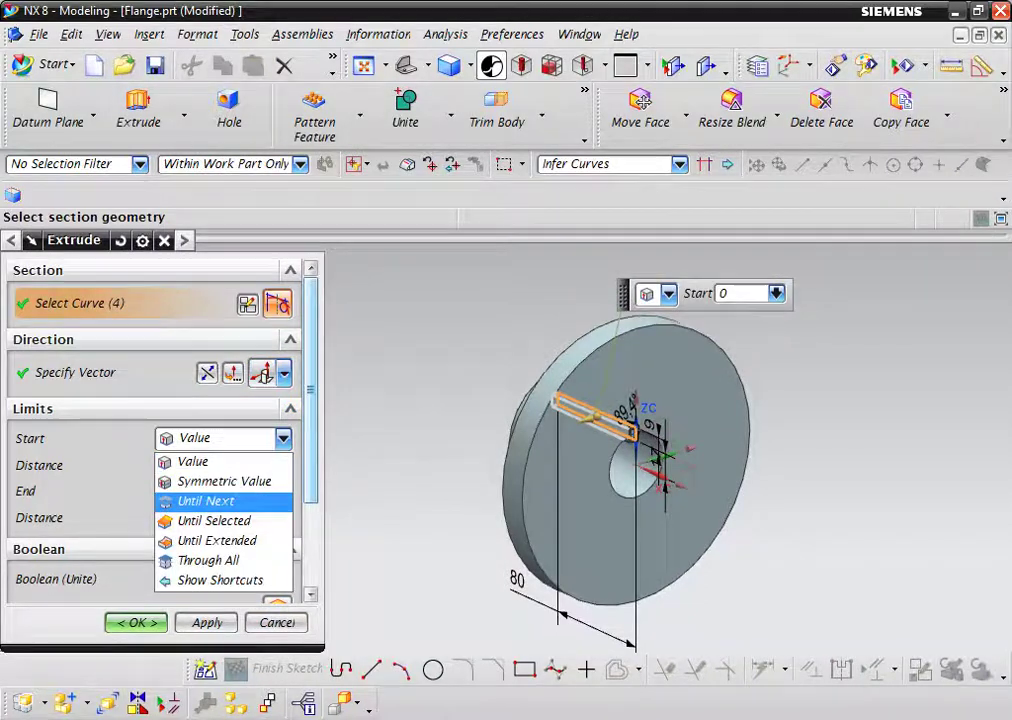
left_click(205, 481)
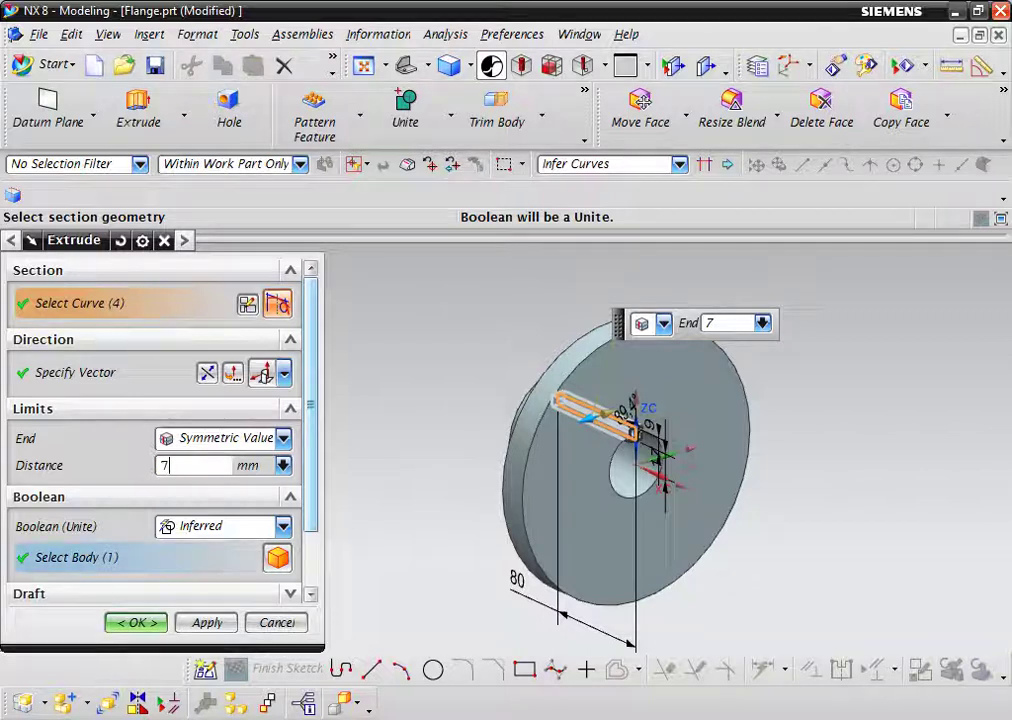
left_click(283, 526)
left_click(201, 589)
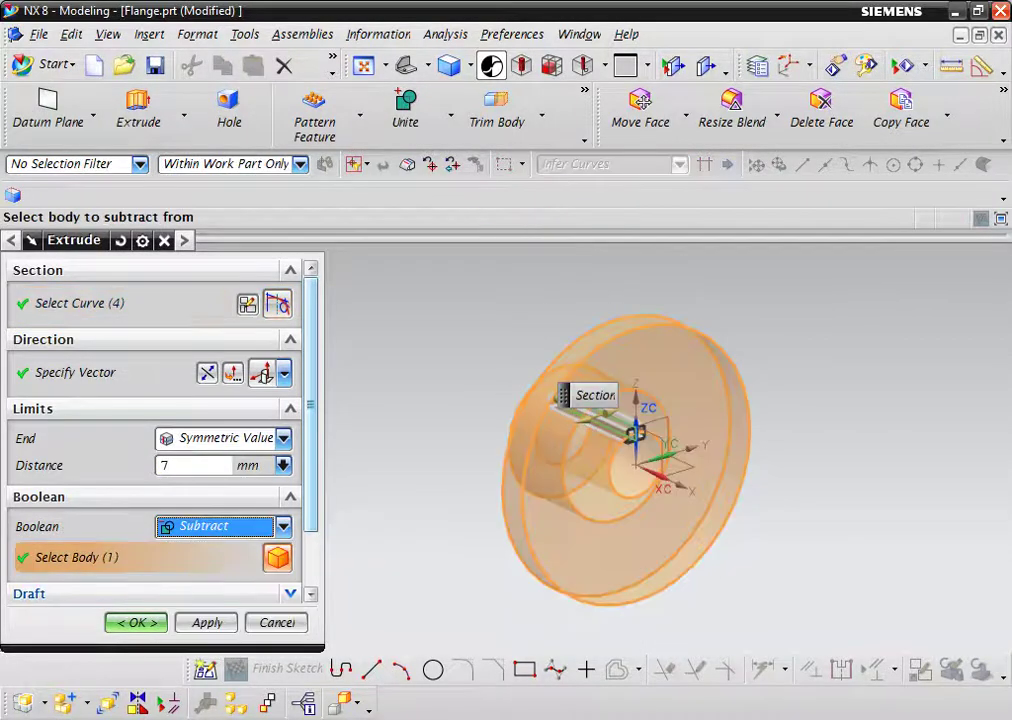
key("Return")
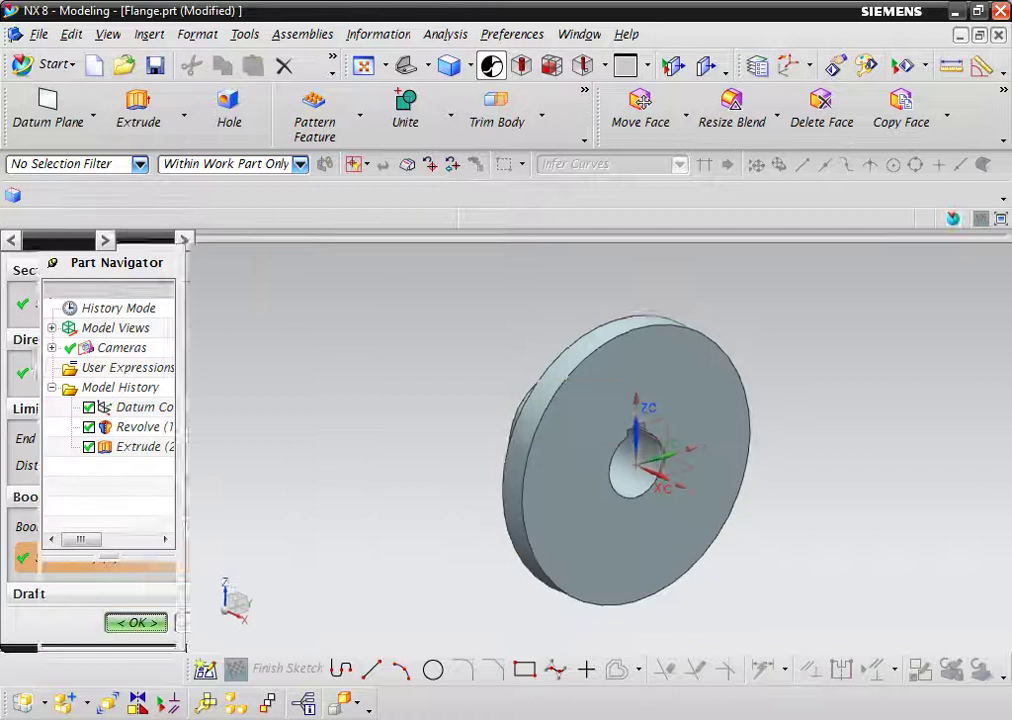
scroll(690, 442, "down", 3)
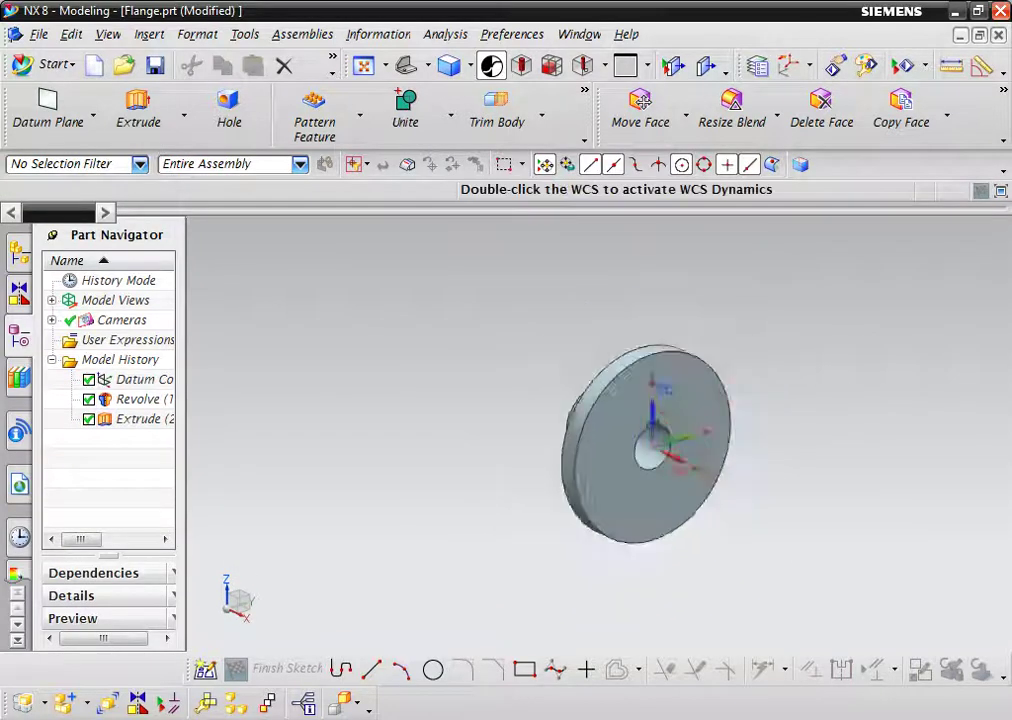
- Start a new extrusion sketch on the flange's front face
scroll(680, 440, "up", 6)
scroll(705, 440, "down", 4)
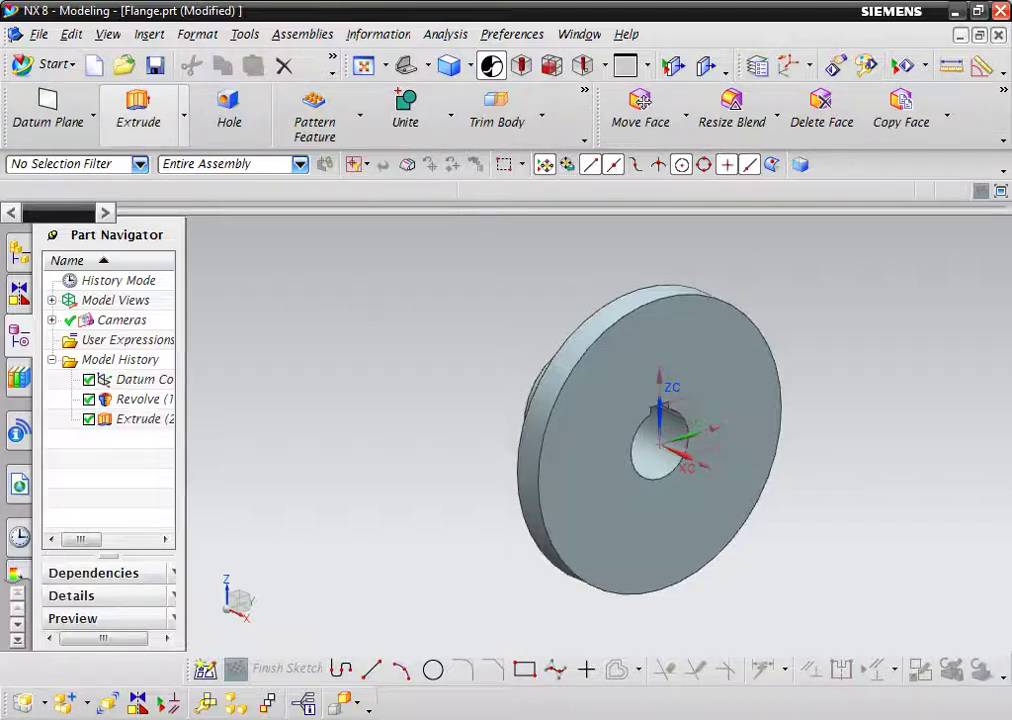
left_click(138, 108)
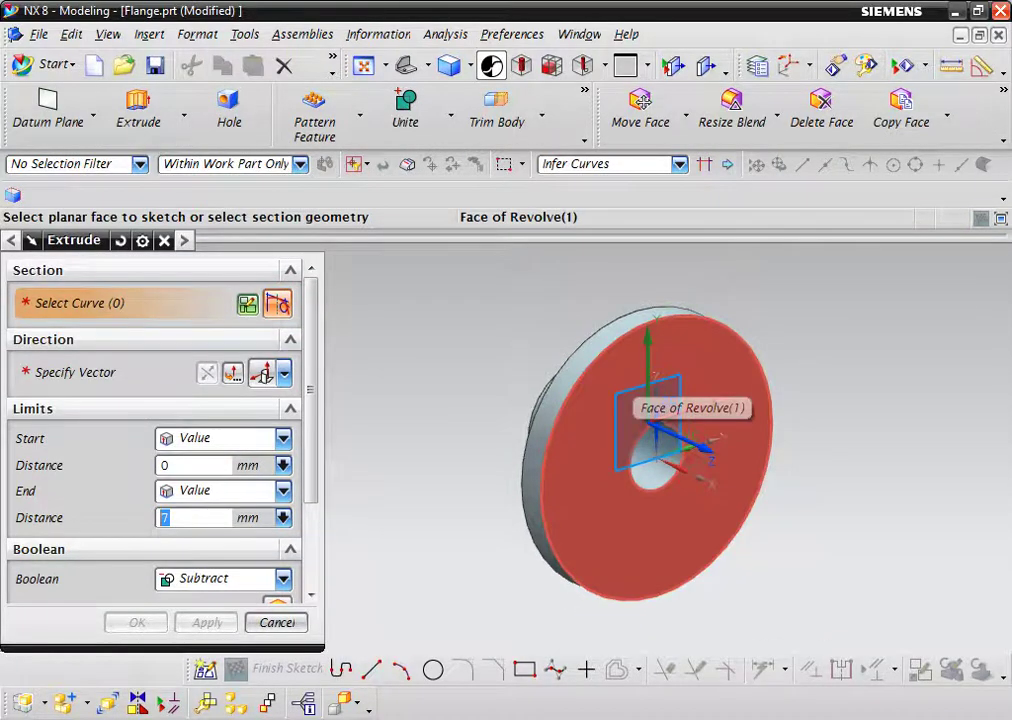
left_click(640, 430)
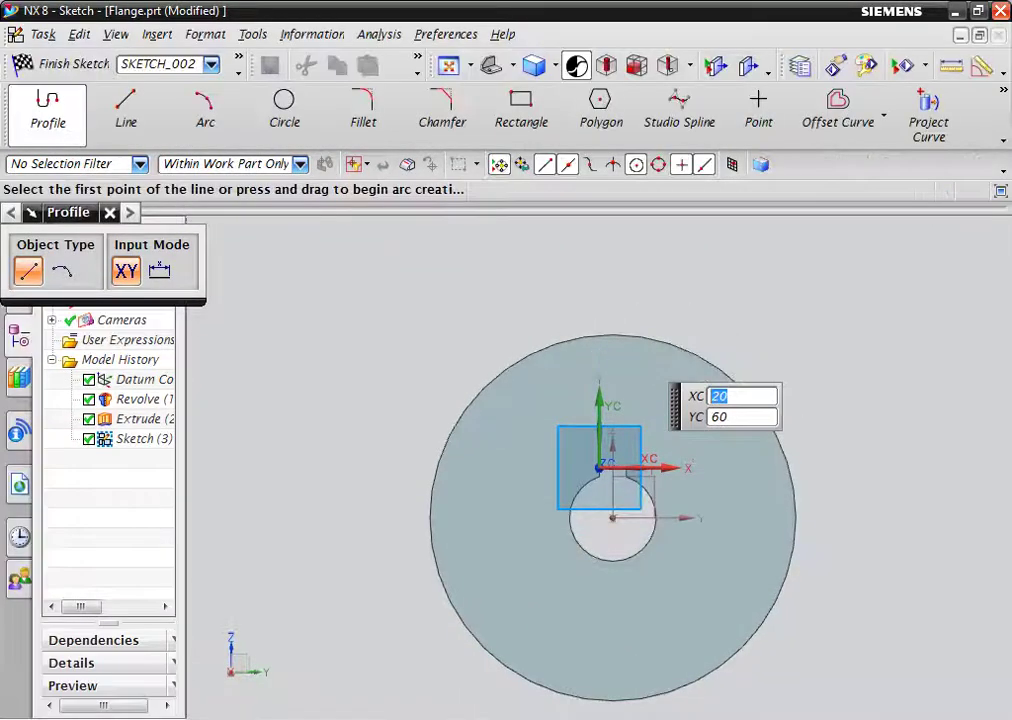
scroll(664, 400, "up", 3)
scroll(655, 385, "down", 1)
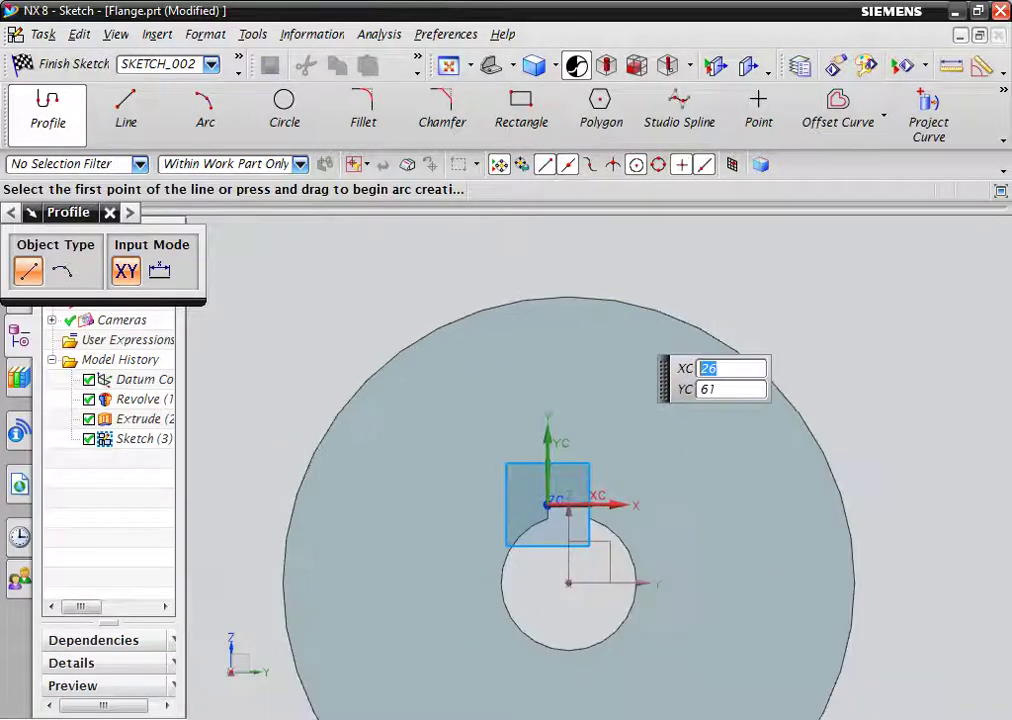
scroll(285, 315, "down", 1)
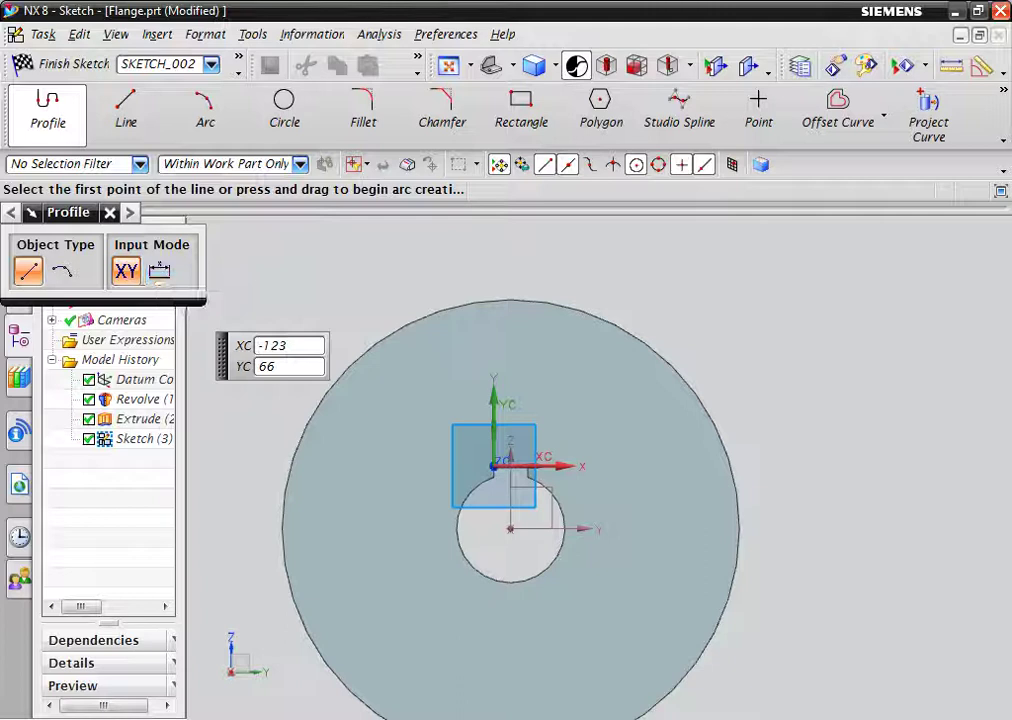
scroll(757, 334, "down", 1)
scroll(698, 334, "down", 1)
scroll(649, 443, "up", 1)
scroll(700, 553, "down", 1)
scroll(698, 546, "up", 2)
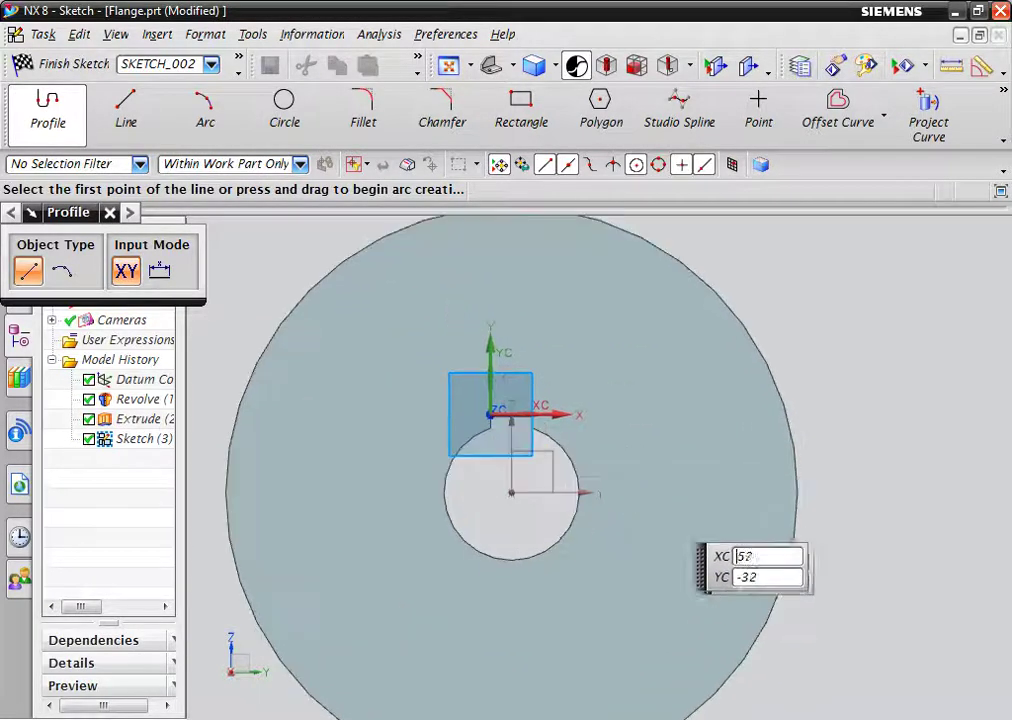
- Draw a Ø131.8 circle centred on the bore, then show the full coupling drawing PDF
left_click(284, 108)
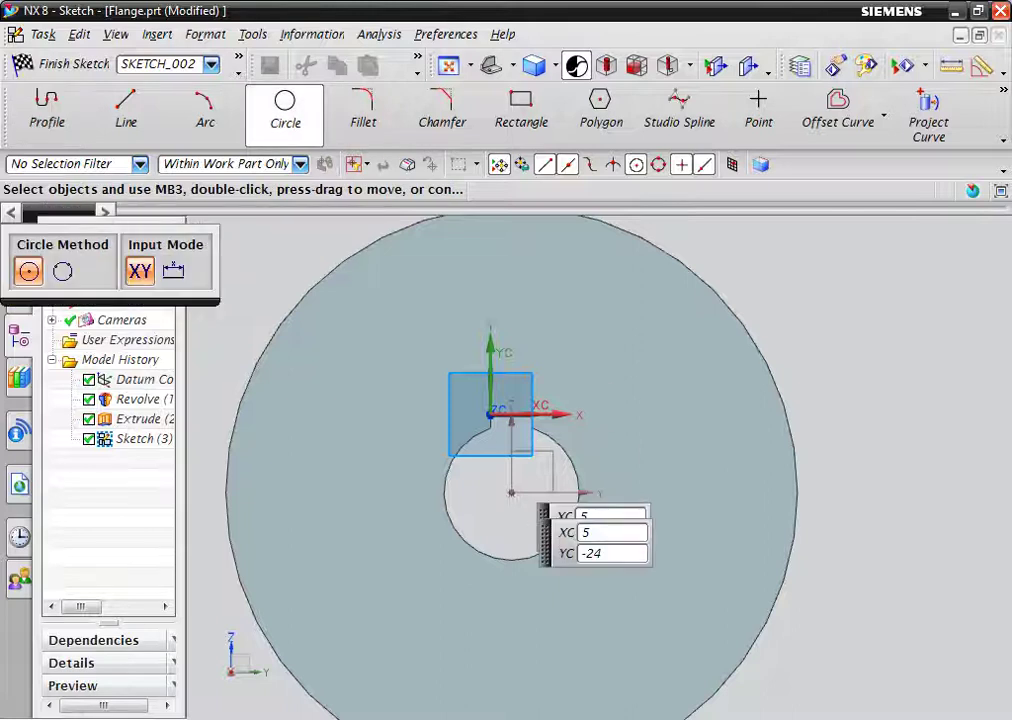
left_click(511, 492)
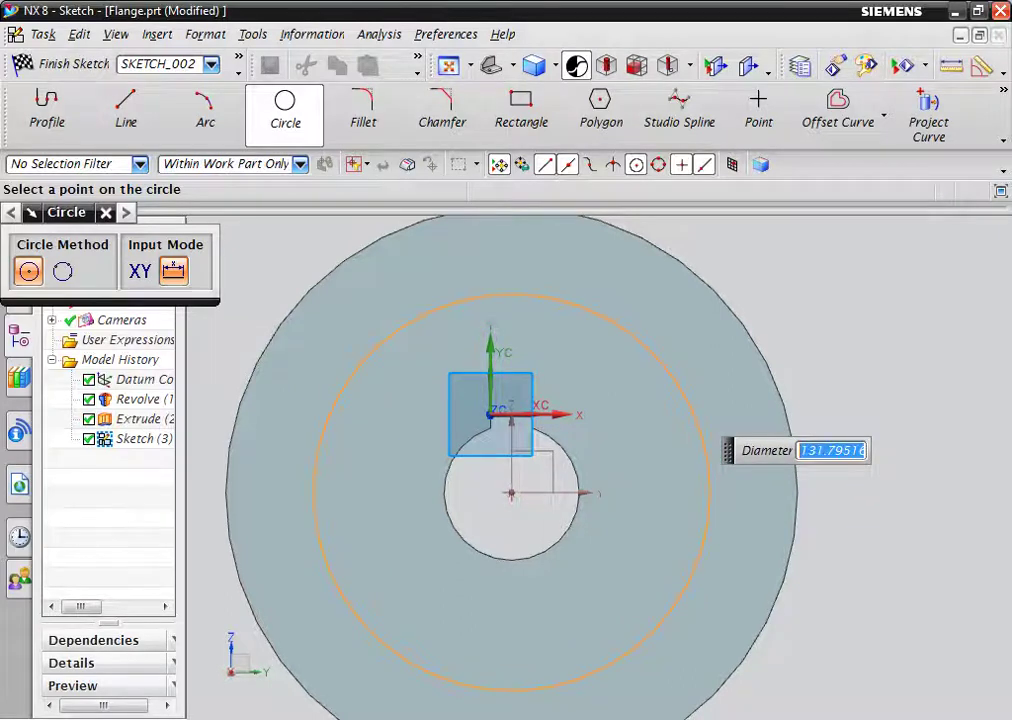
left_click(698, 430)
key("Escape")
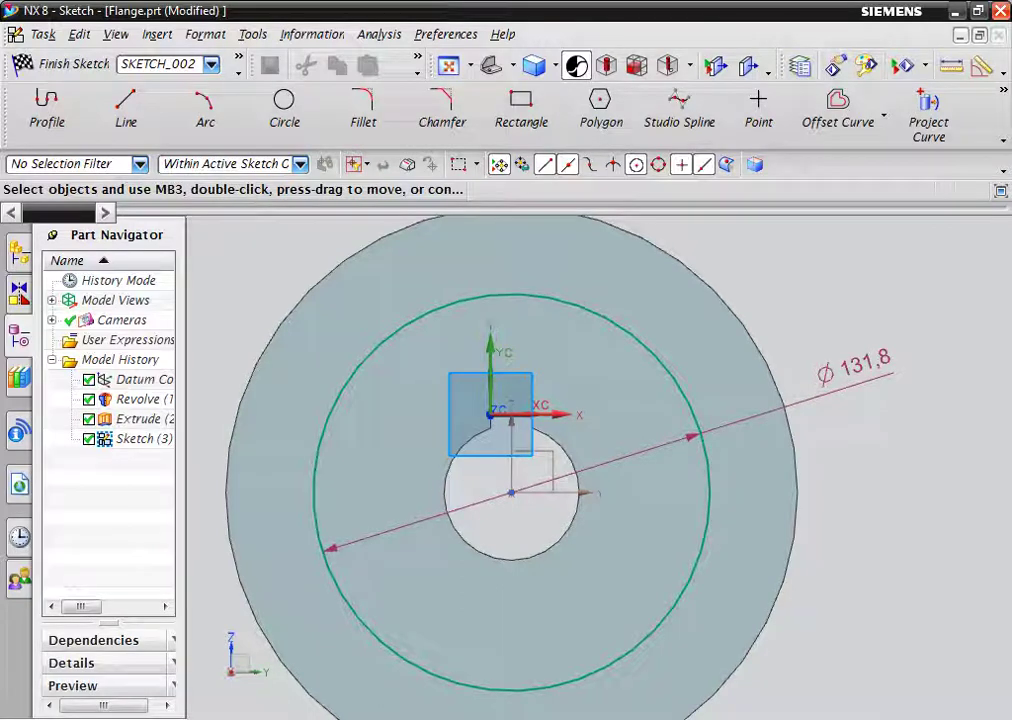
key("alt+Tab")
key("ctrl+0")
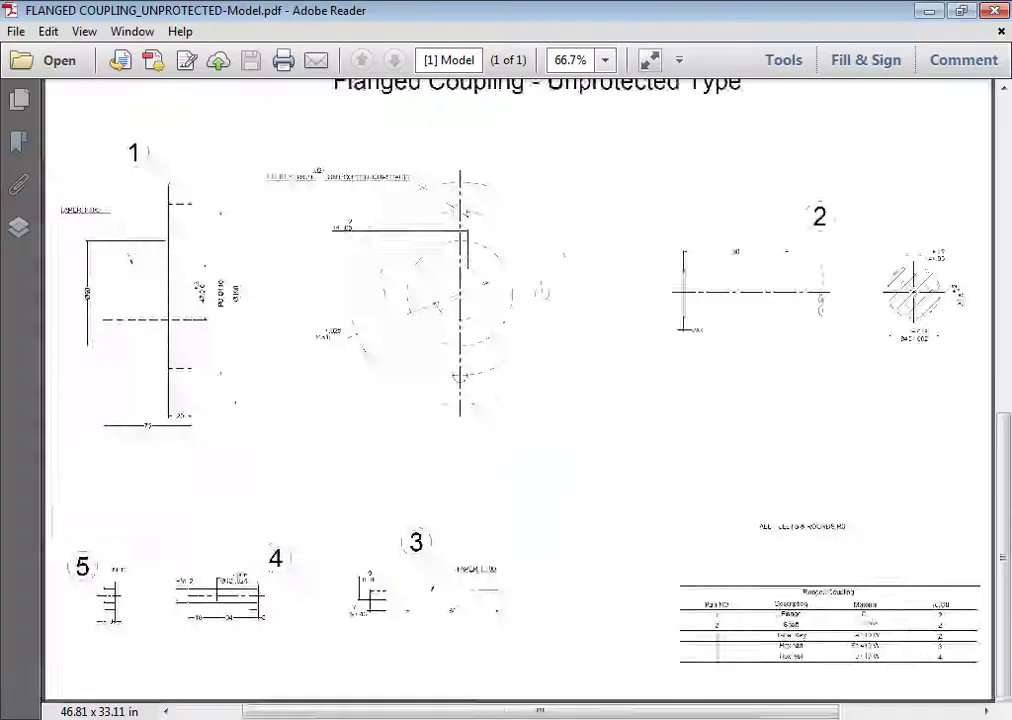
- Zoom onto the flange view's note: 4 holes Ø12 on PCØ 140, equi-spaced
scroll(500, 400, "up", 1, "ctrl")
scroll(500, 400, "up", 2, "ctrl")
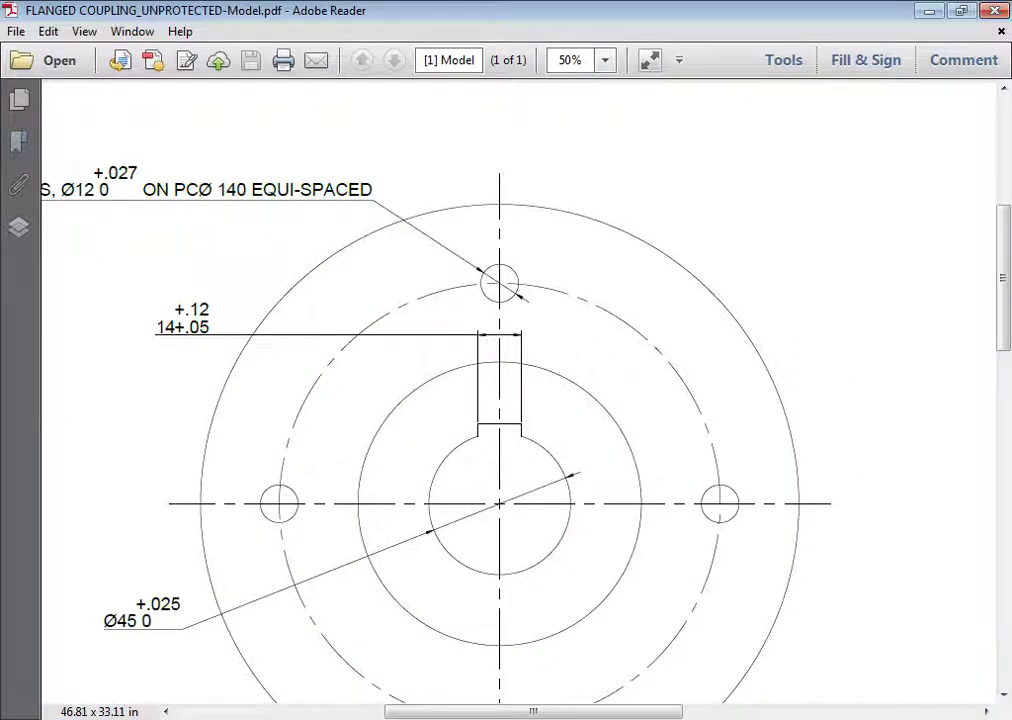
scroll(500, 400, "down", 1, "ctrl")
scroll(500, 400, "up", 2, "ctrl")
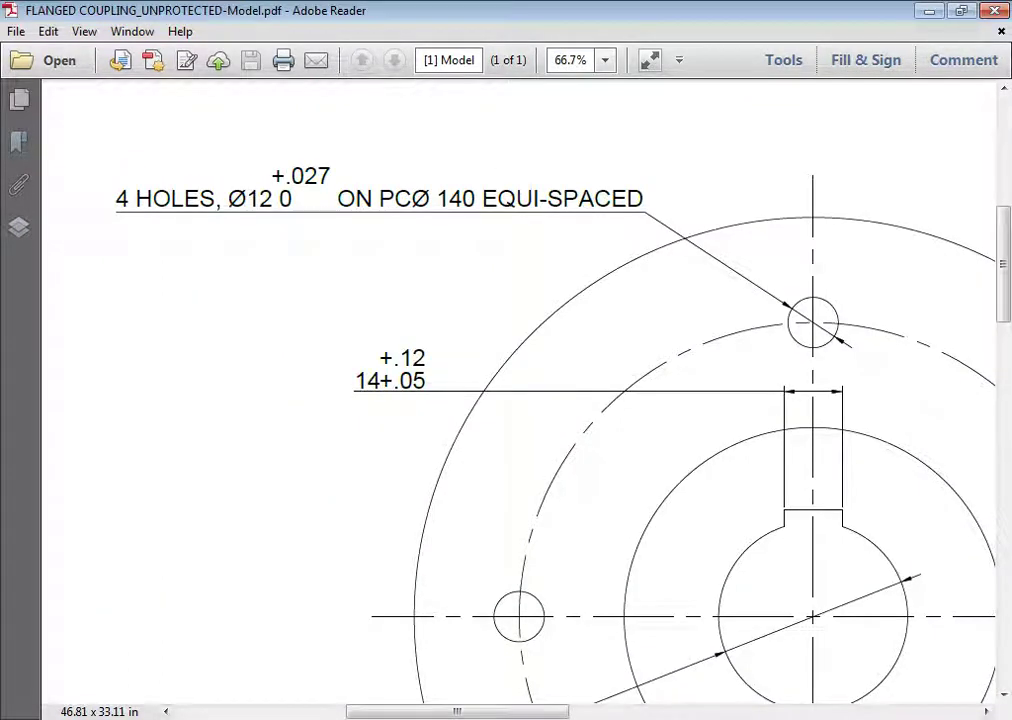
key("alt+Tab")
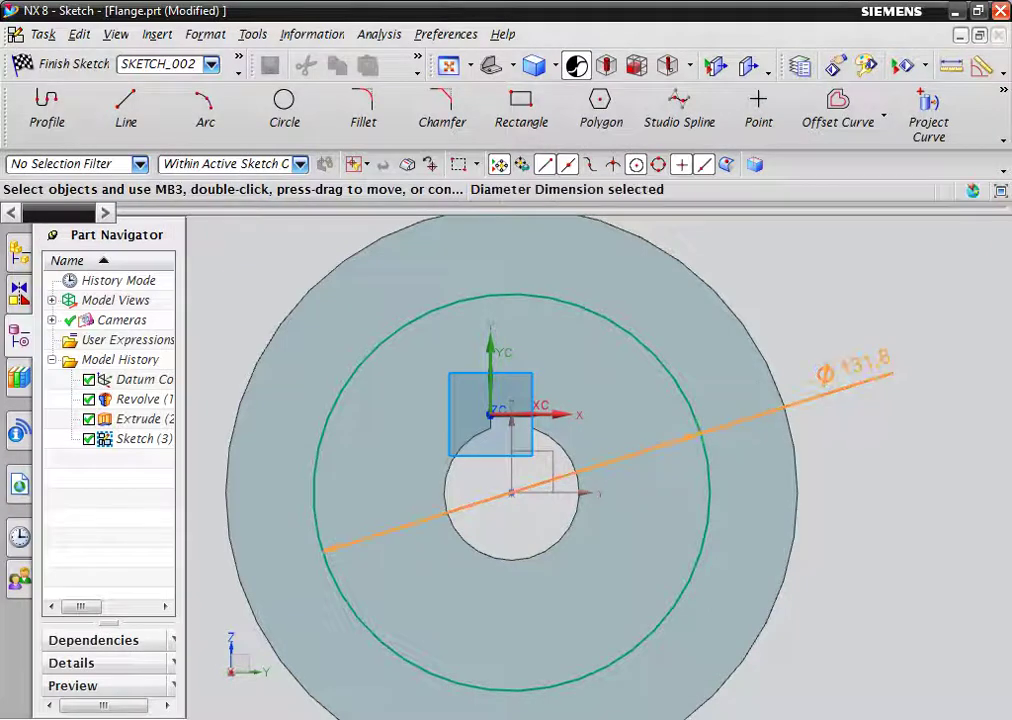
- Set the sketch circle to Ø140 and convert it to a dashed reference pitch circle
double_click(855, 365)
type("140")
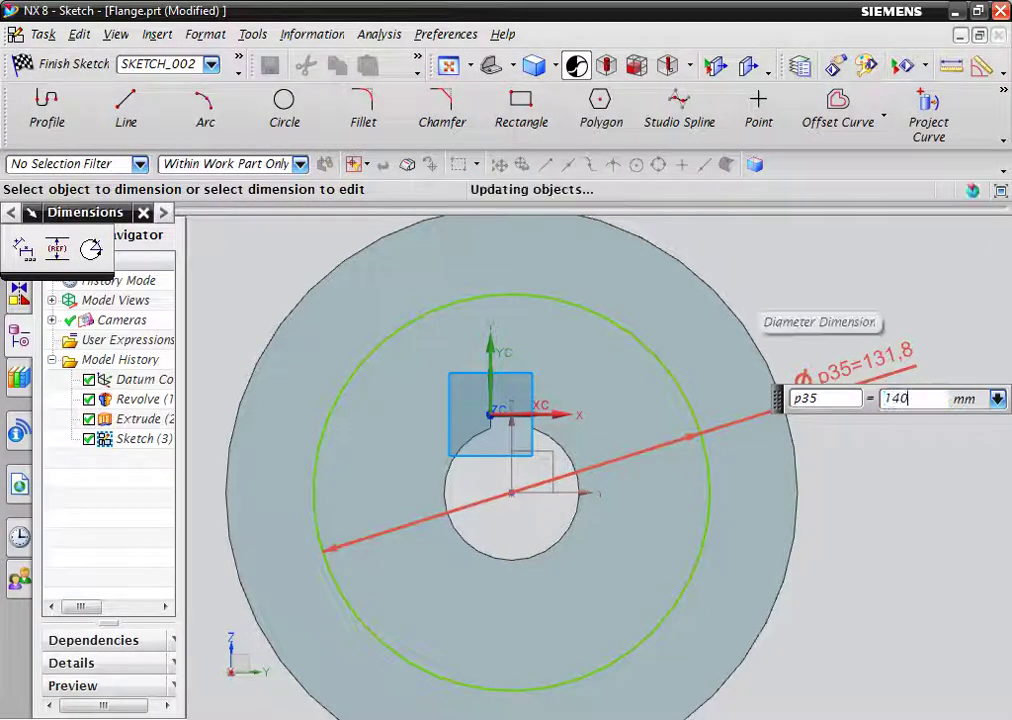
key("Return")
left_click(555, 300)
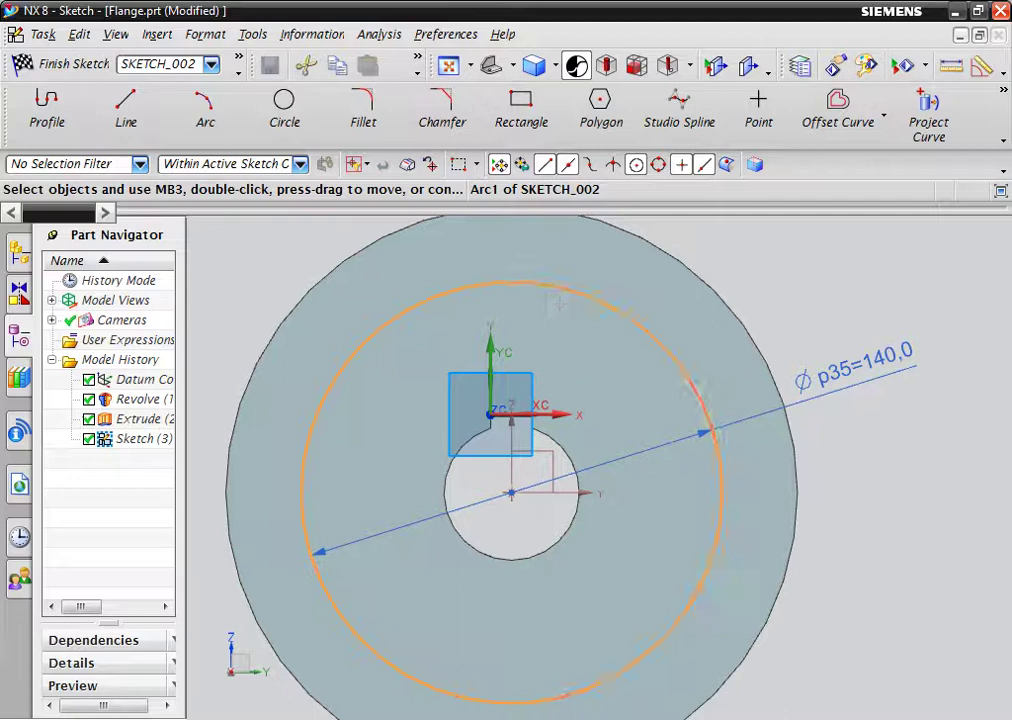
right_click(553, 298)
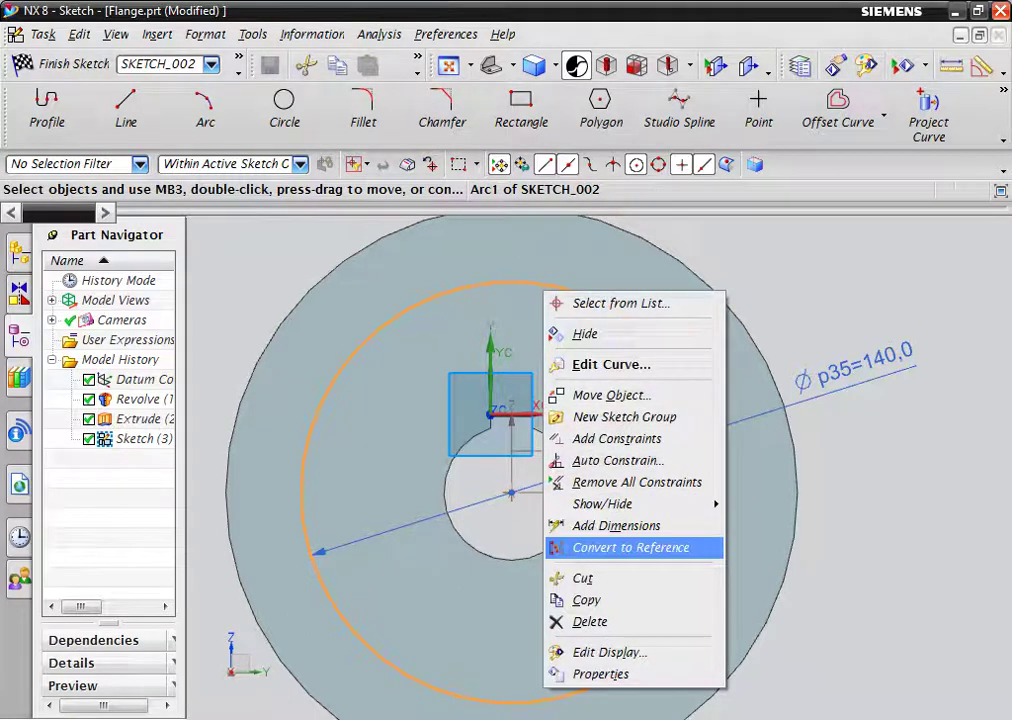
left_click(630, 547)
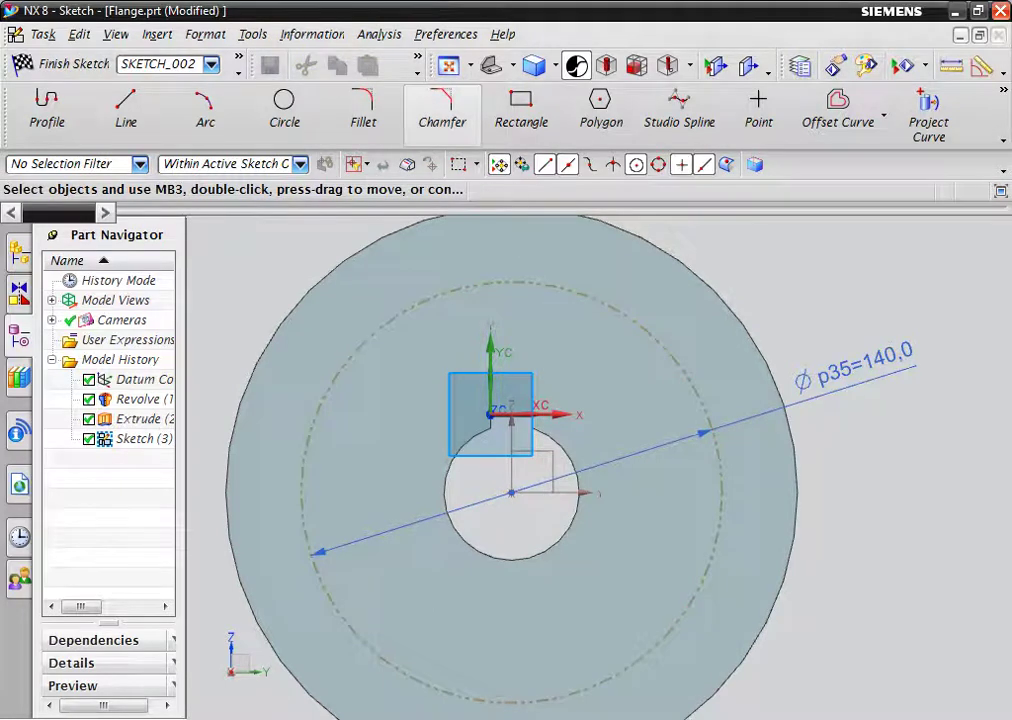
left_click(284, 108)
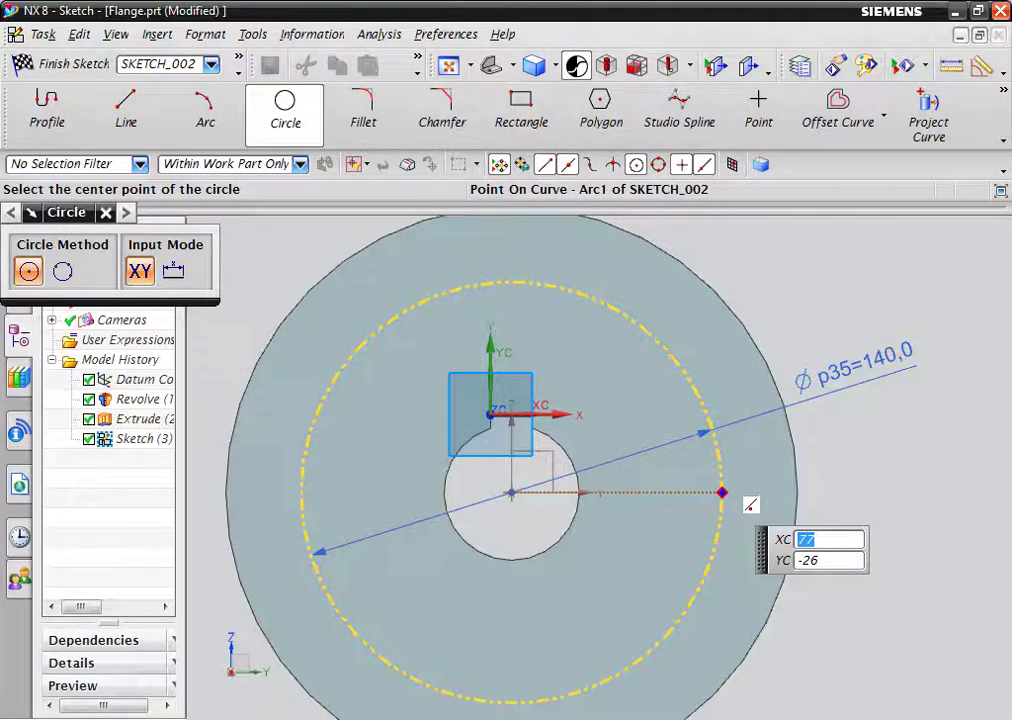
- Draw a Ø12 bolt-hole circle centred on the 140 pitch circle, right of the bore
left_click(750, 503)
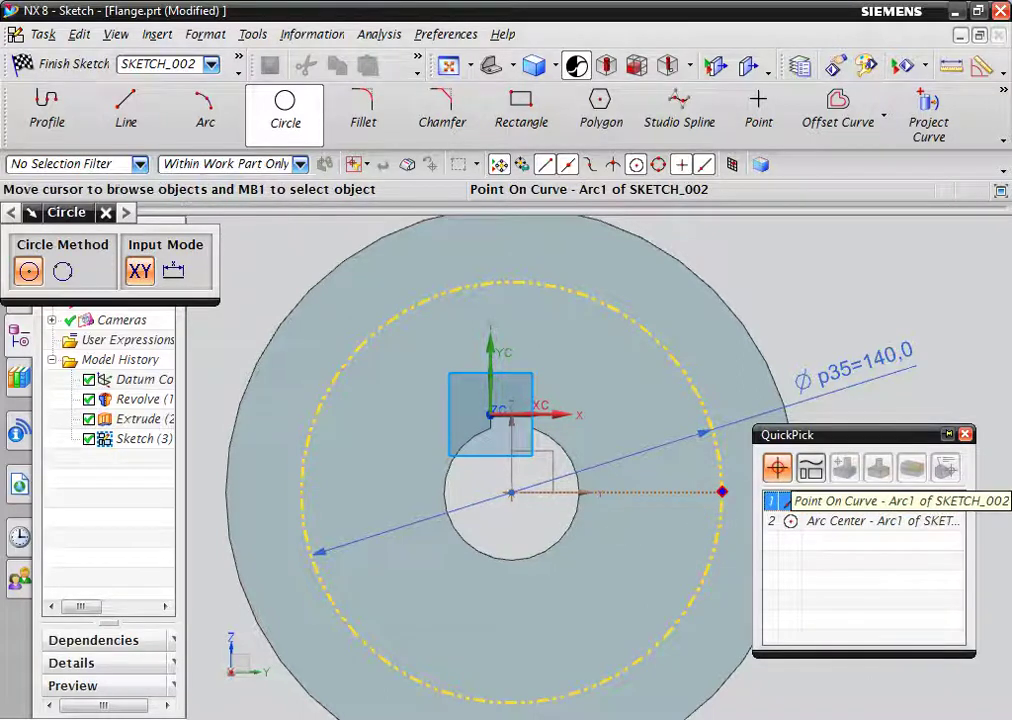
left_click(772, 500)
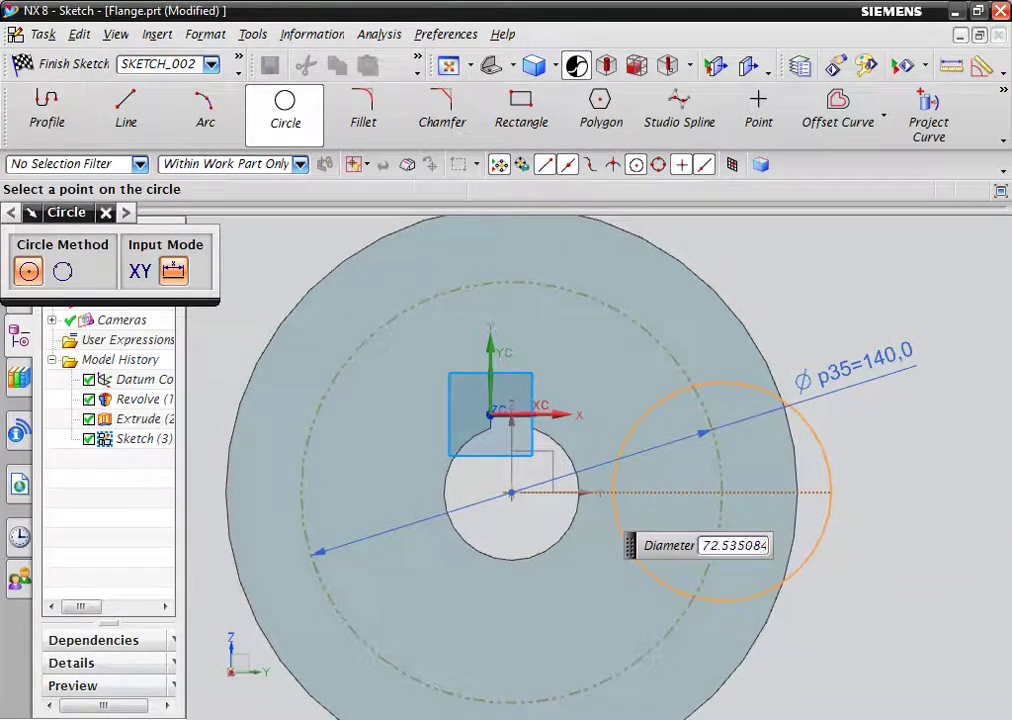
left_click(613, 497)
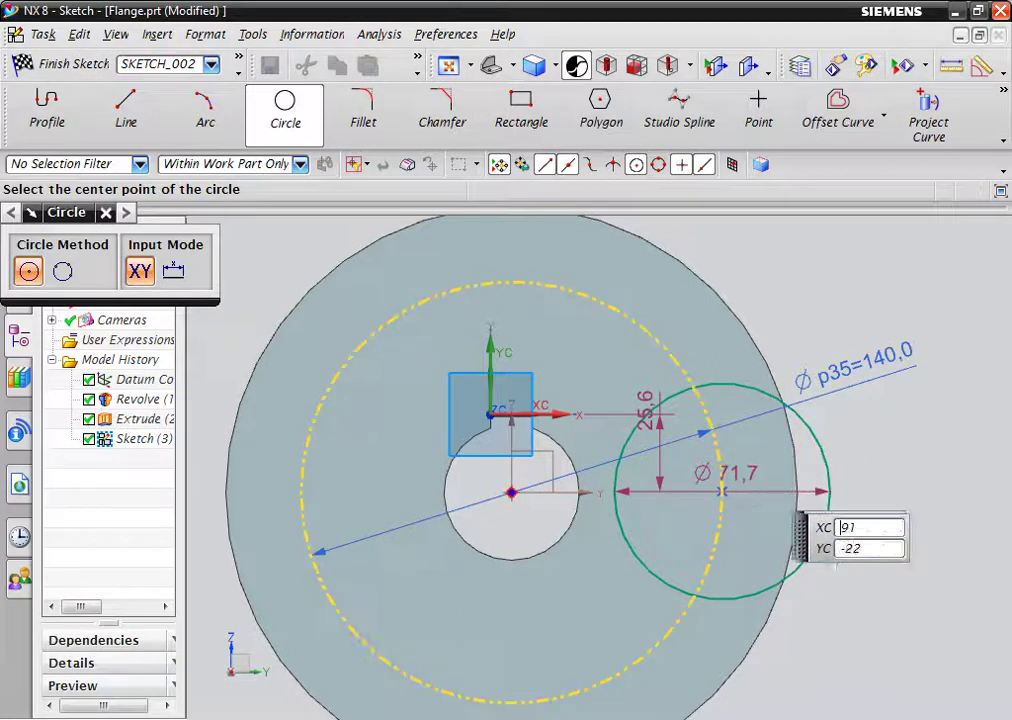
key("Escape")
double_click(668, 488)
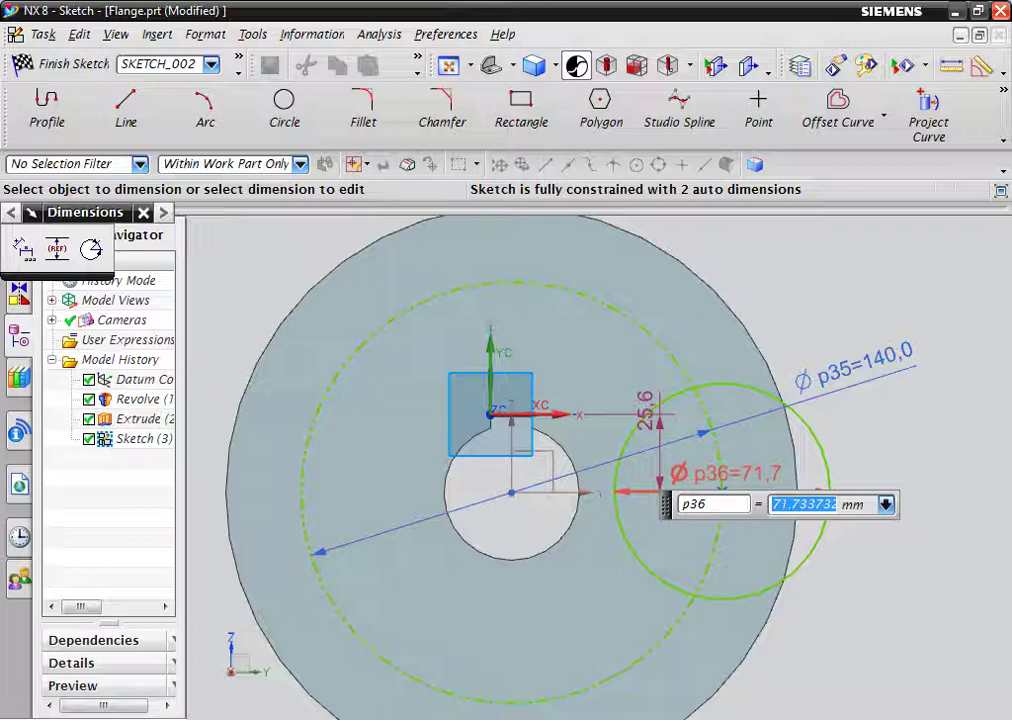
type("7")
key("Return")
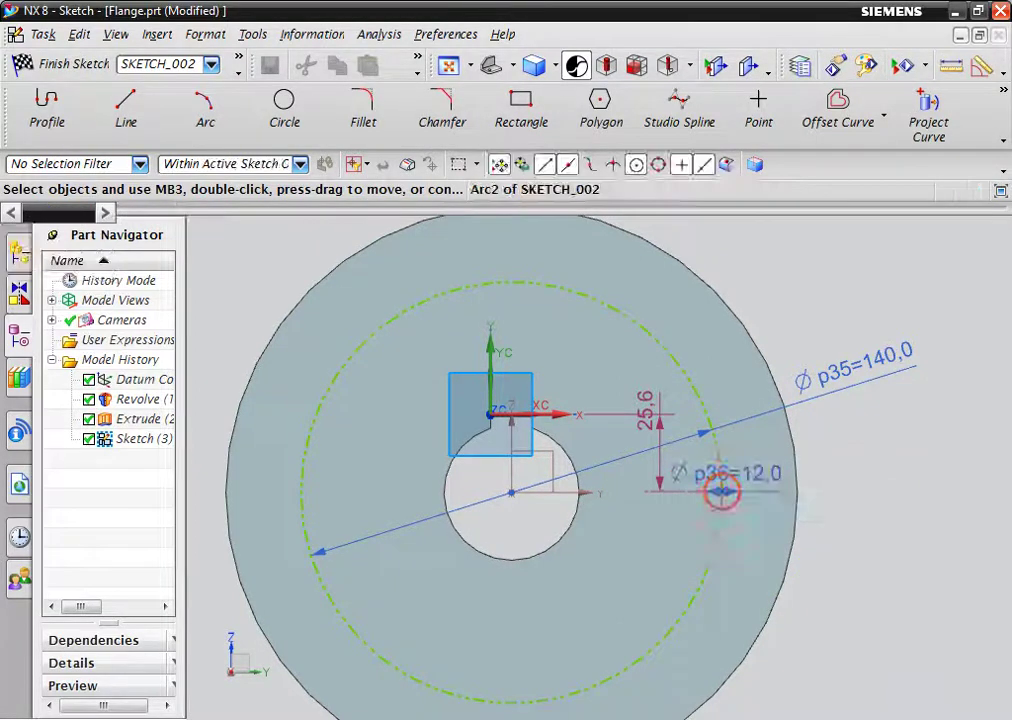
key("alt+Tab")
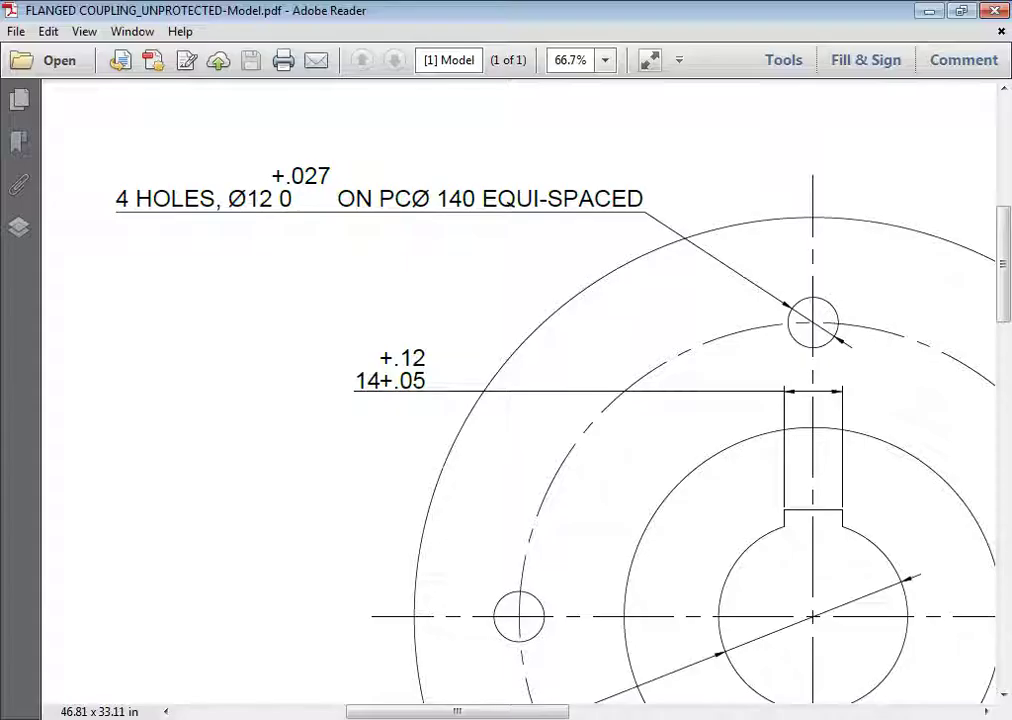
key("alt+Tab")
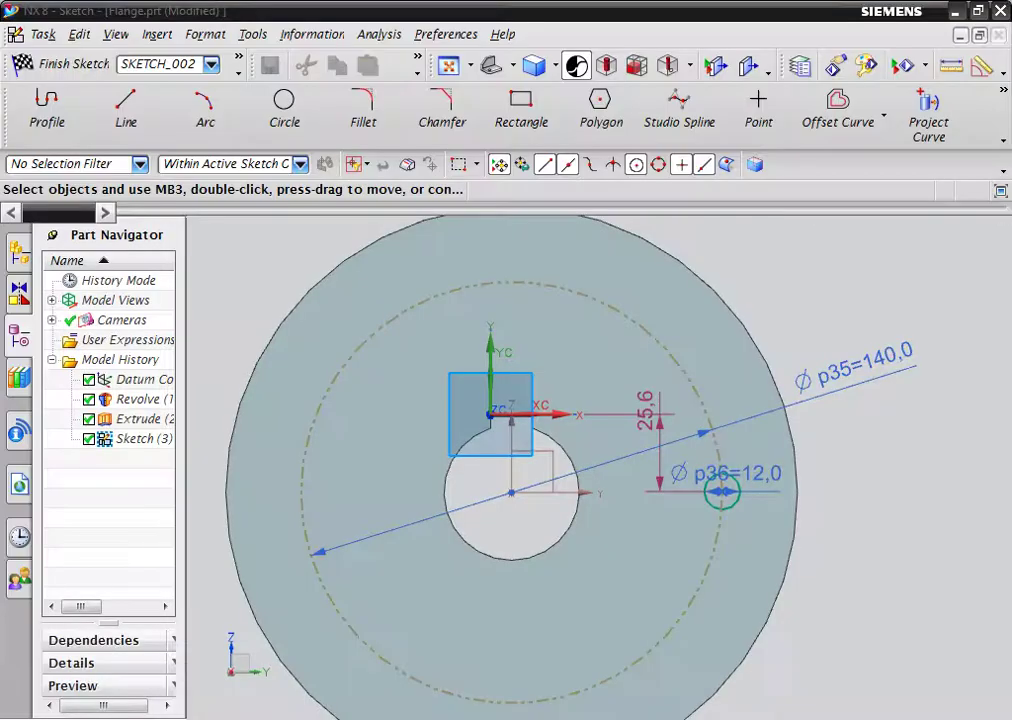
- Cut the Ø12 hole through the flange with a 70 mm Subtract extrude, then select Extrude (3) for Pattern Feature
left_click(58, 63)
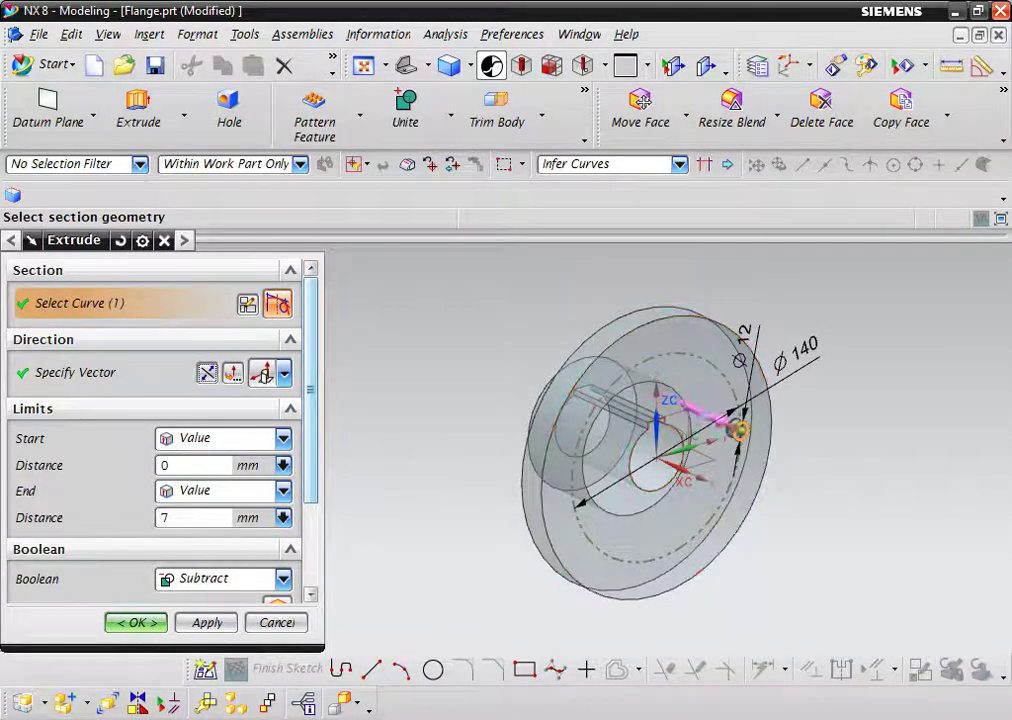
left_click_drag(736, 428, 668, 398)
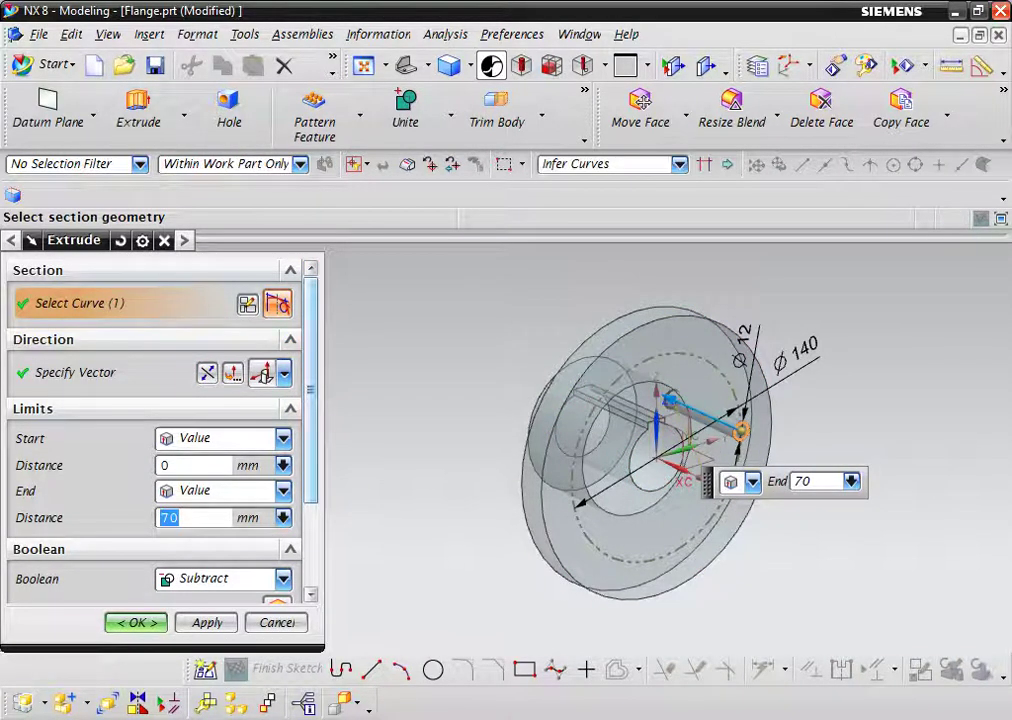
key("Return")
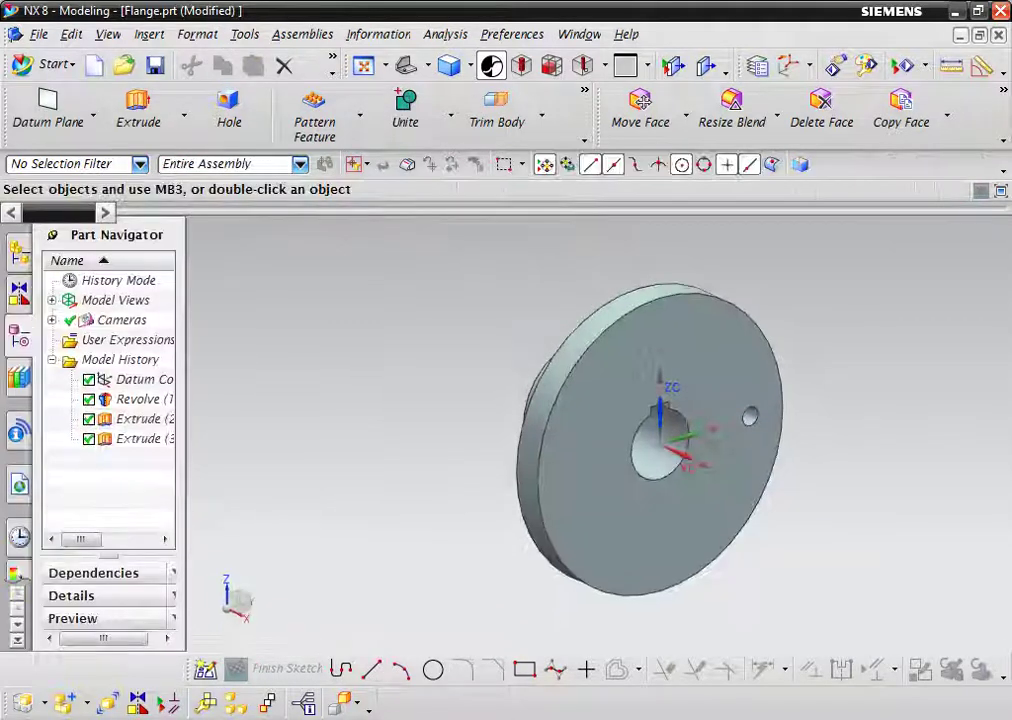
left_click(140, 438)
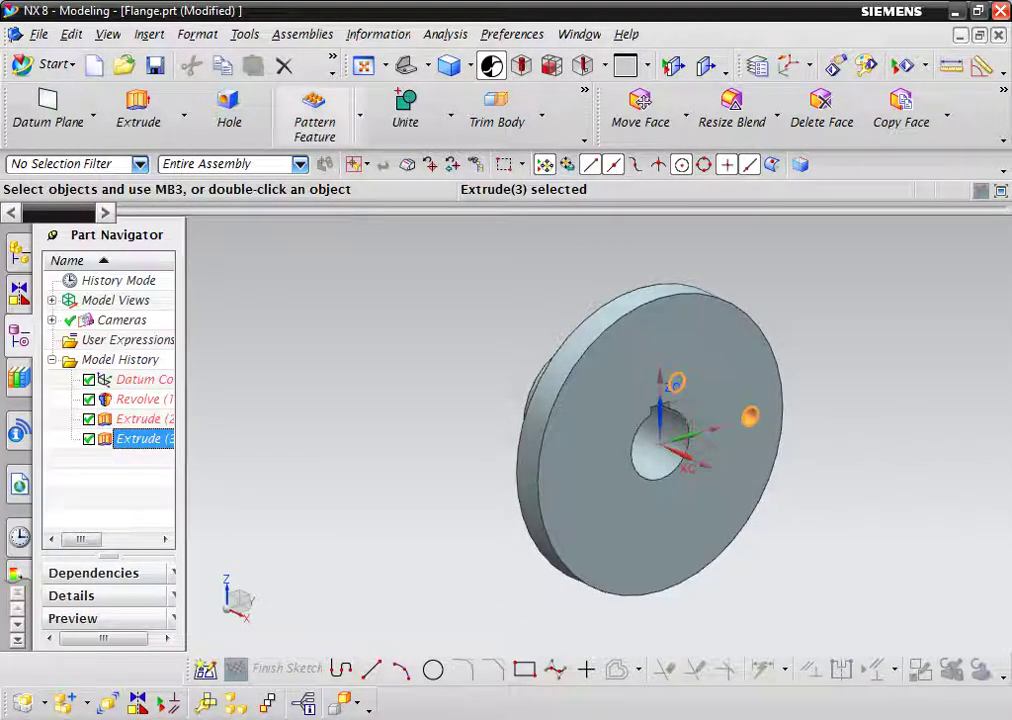
left_click(314, 112)
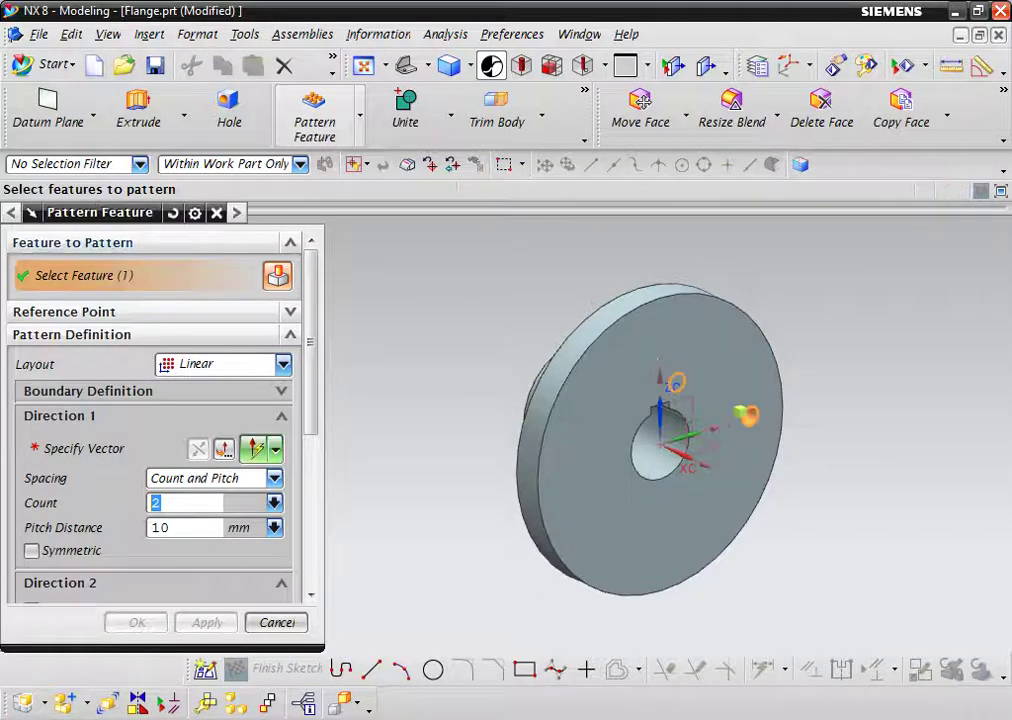
- Set the pattern layout to Circular, using the flange face's axis for rotation
left_click(283, 364)
left_click(199, 407)
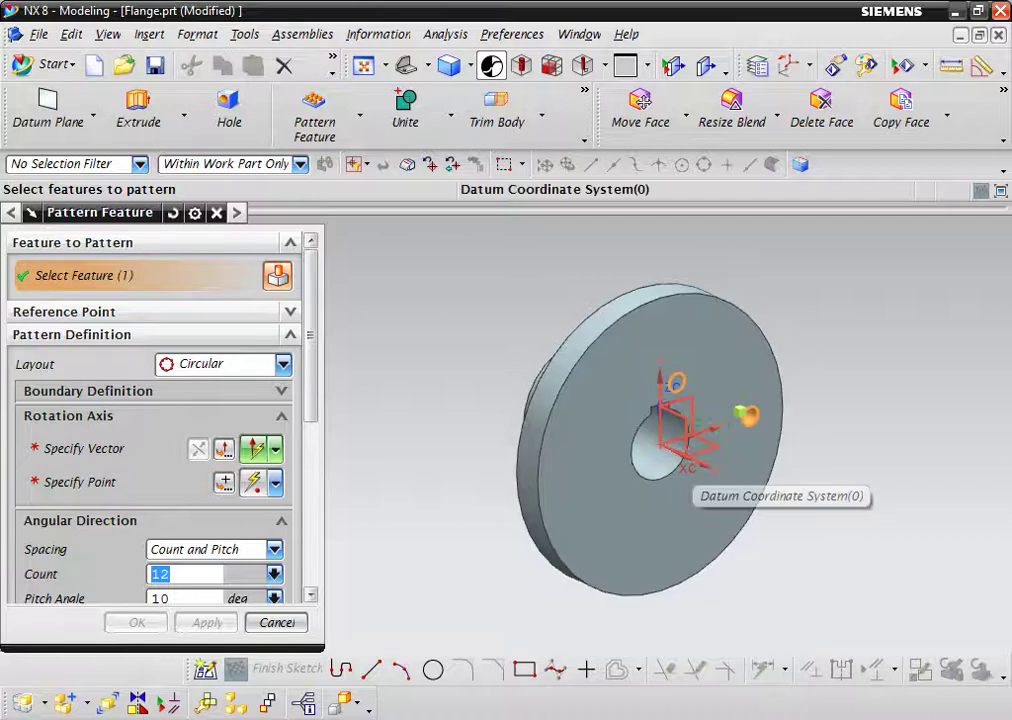
left_click(90, 448)
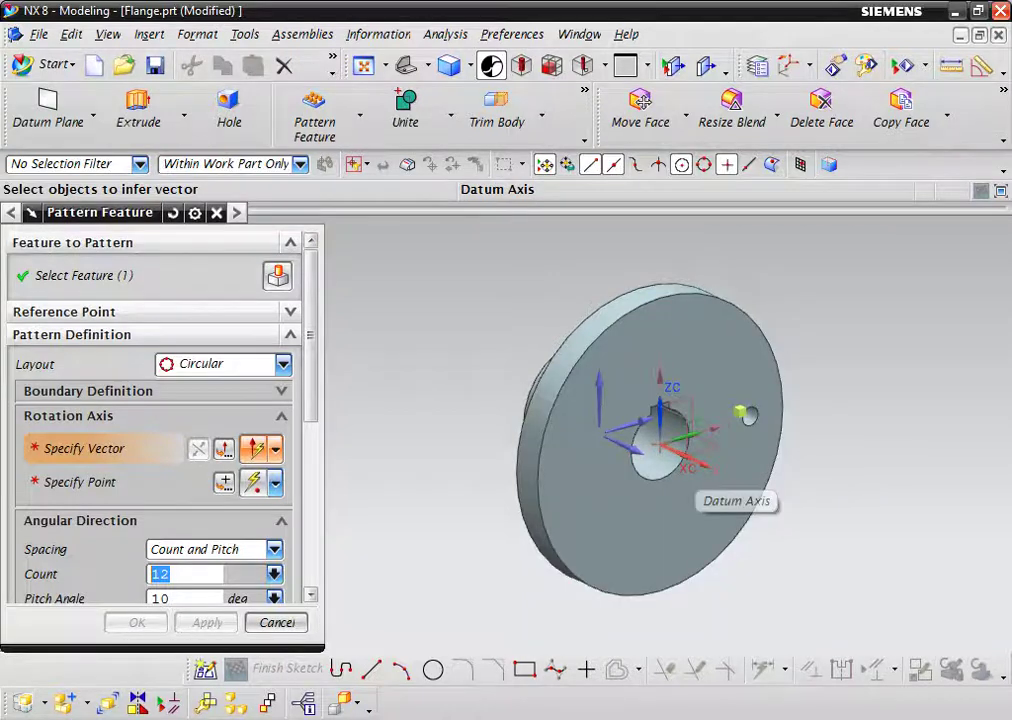
middle_click_drag(690, 432, 630, 440)
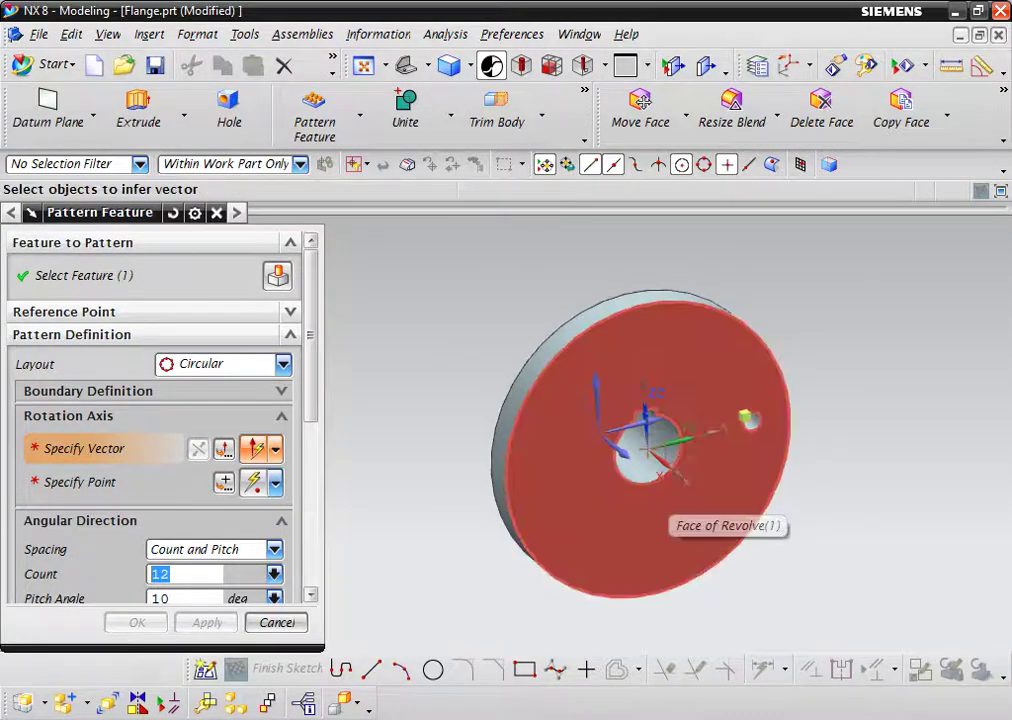
left_click(664, 474)
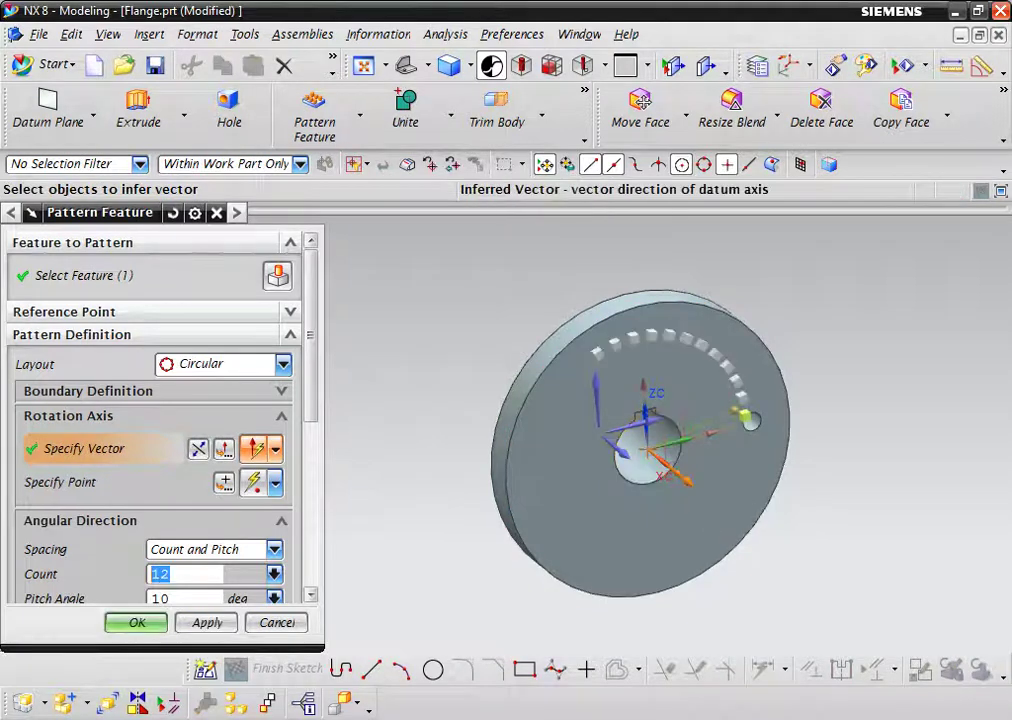
- Space four holes by Count and Span over the full 360°, then inspect the result
left_click(273, 549)
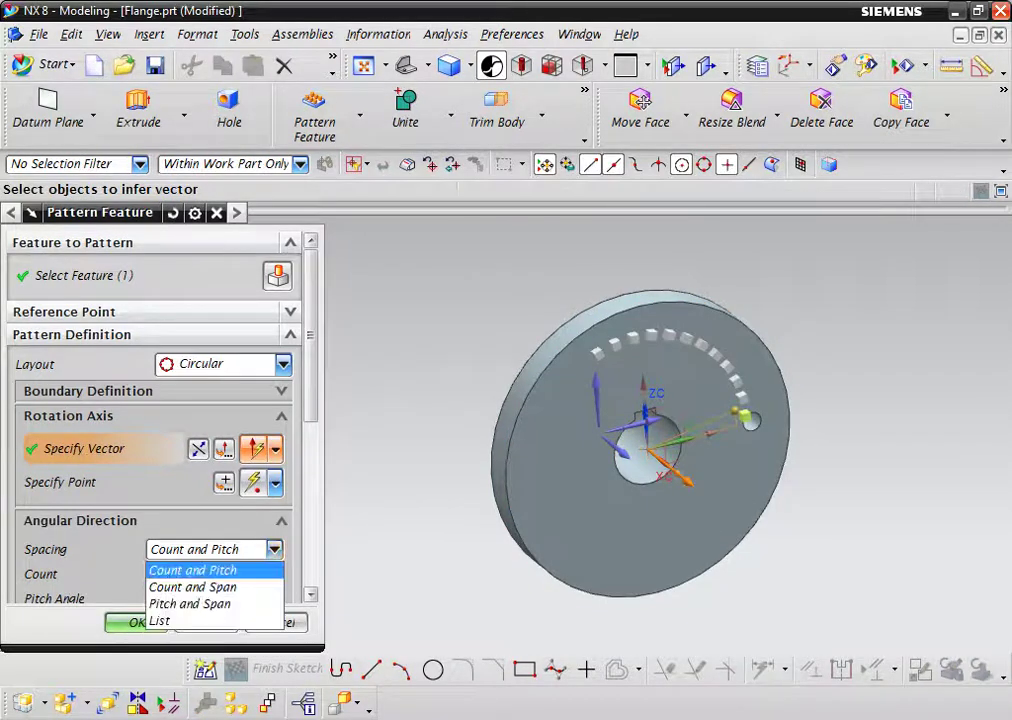
left_click(192, 587)
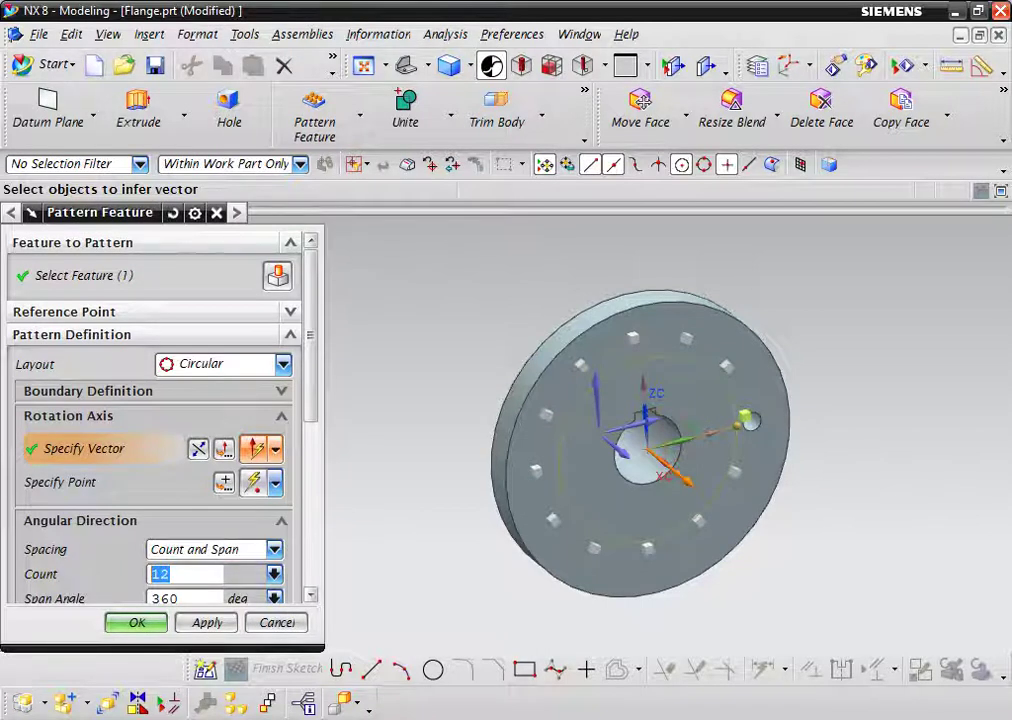
type("4")
key("Return")
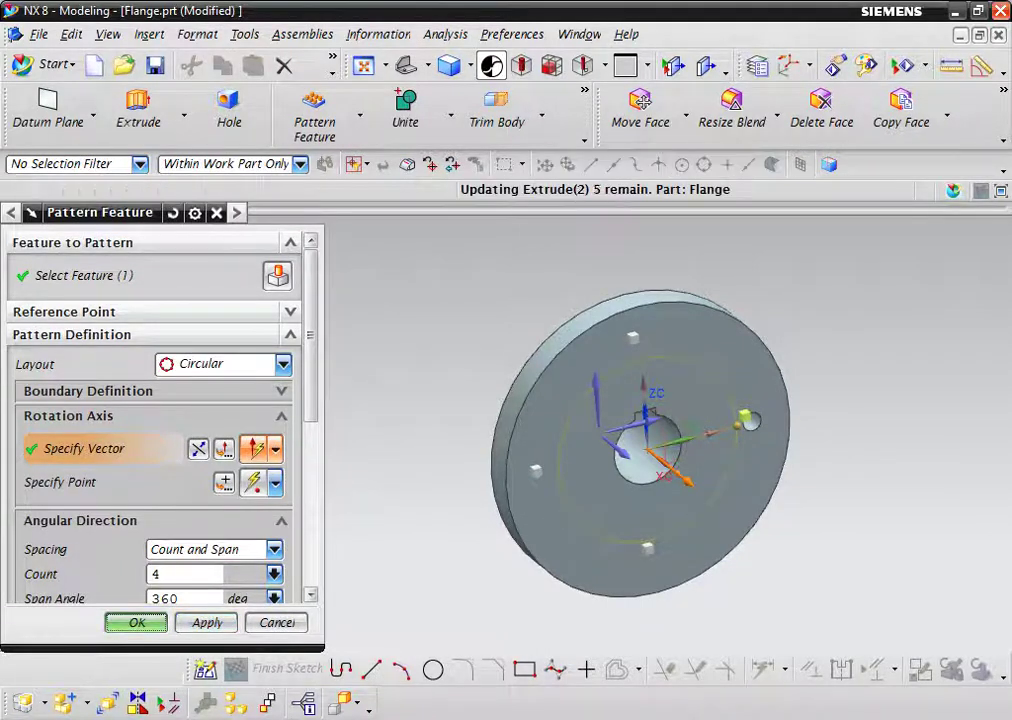
key("Return")
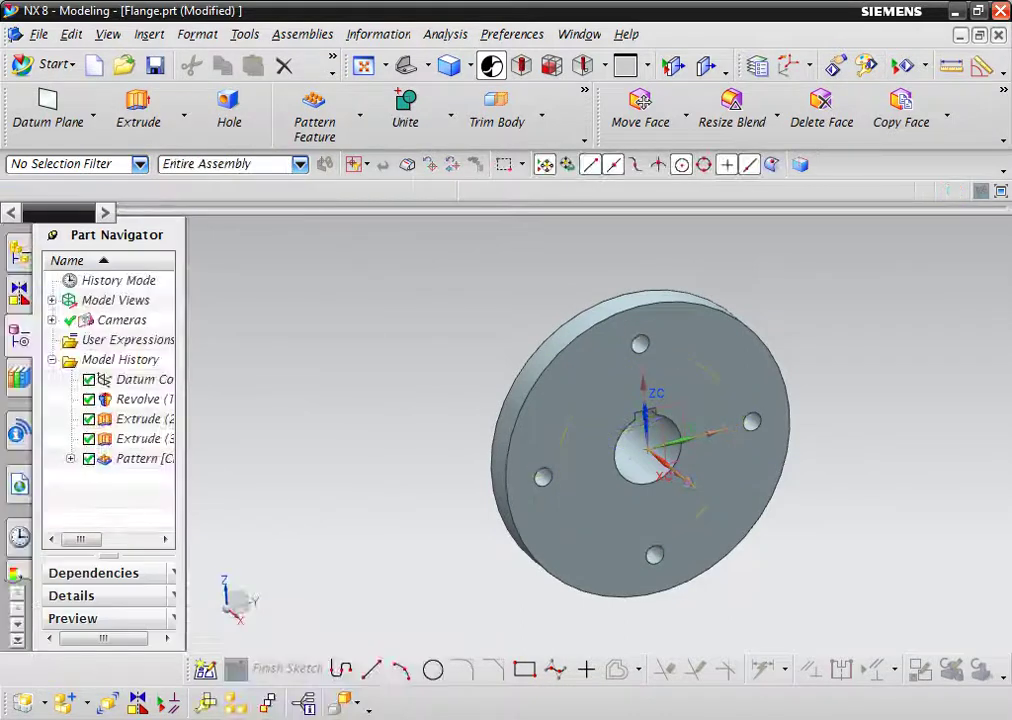
middle_click_drag(640, 440, 660, 440)
middle_click_drag(192, 470, 178, 466)
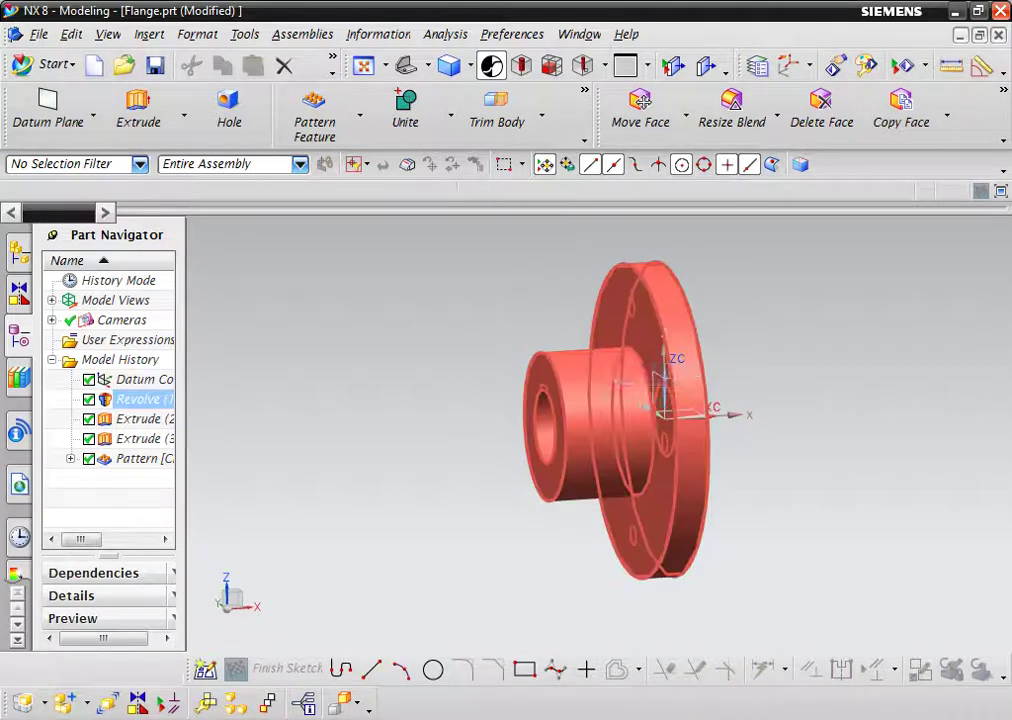
scroll(609, 346, "down", 2)
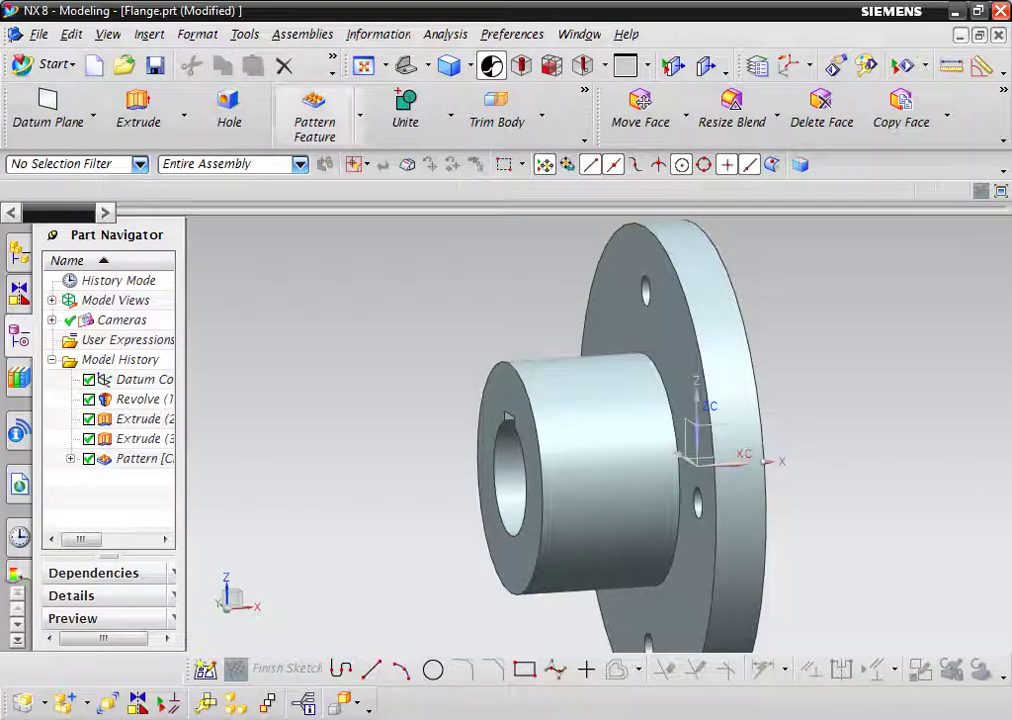
- Round three flange and hub edges with a 3 mm Edge Blend, then turn the flange to show its back face
left_click(585, 92)
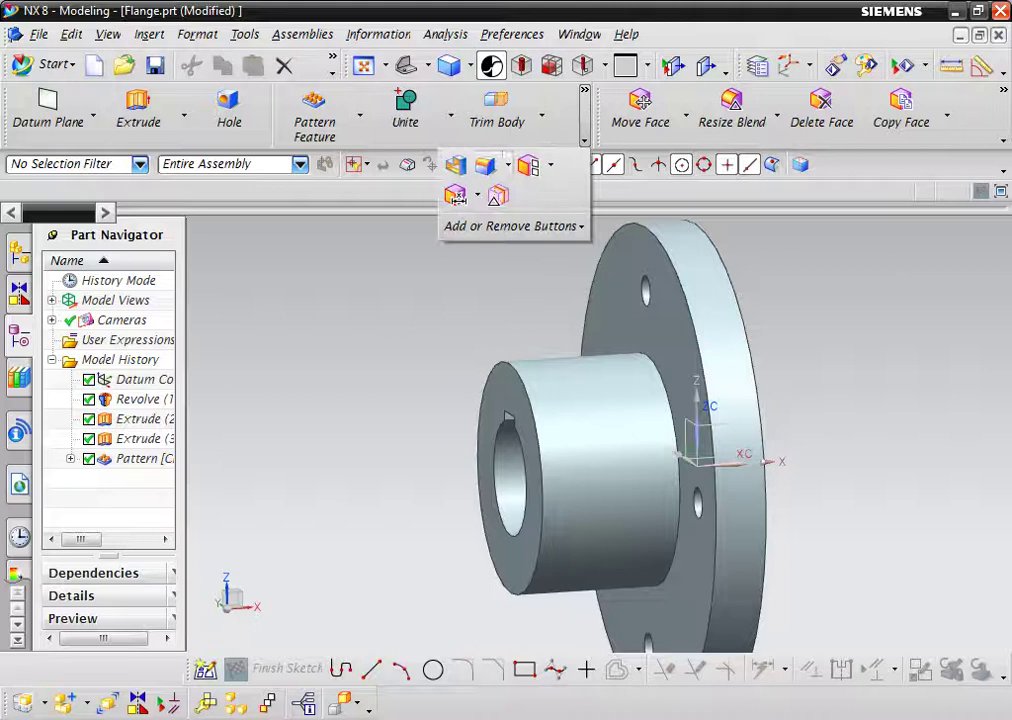
left_click(485, 165)
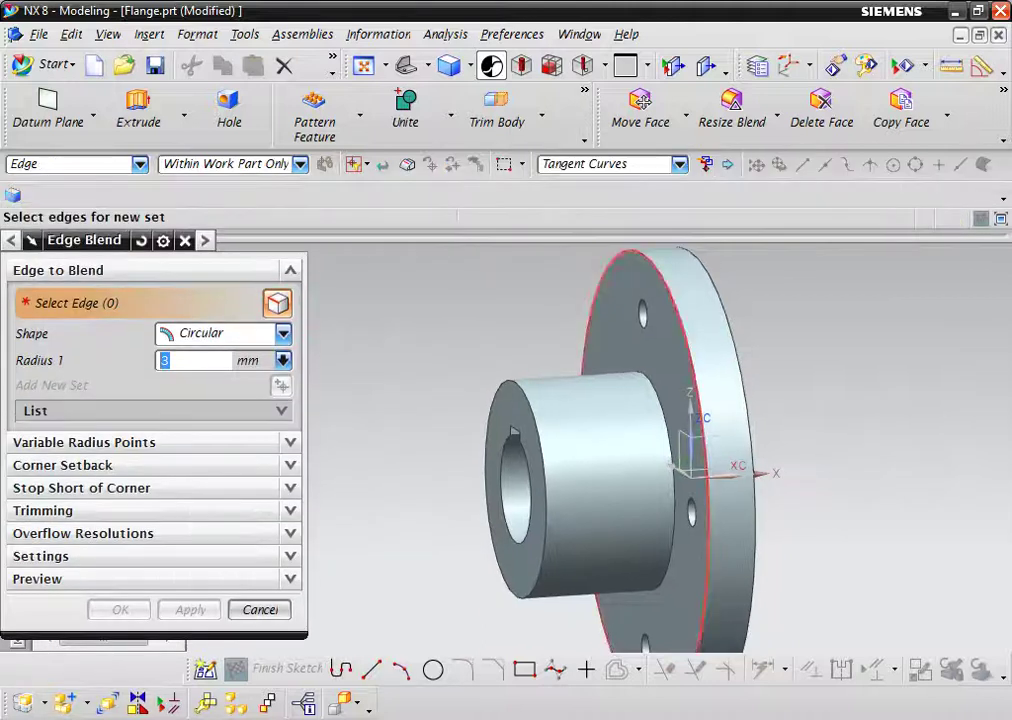
left_click(660, 350)
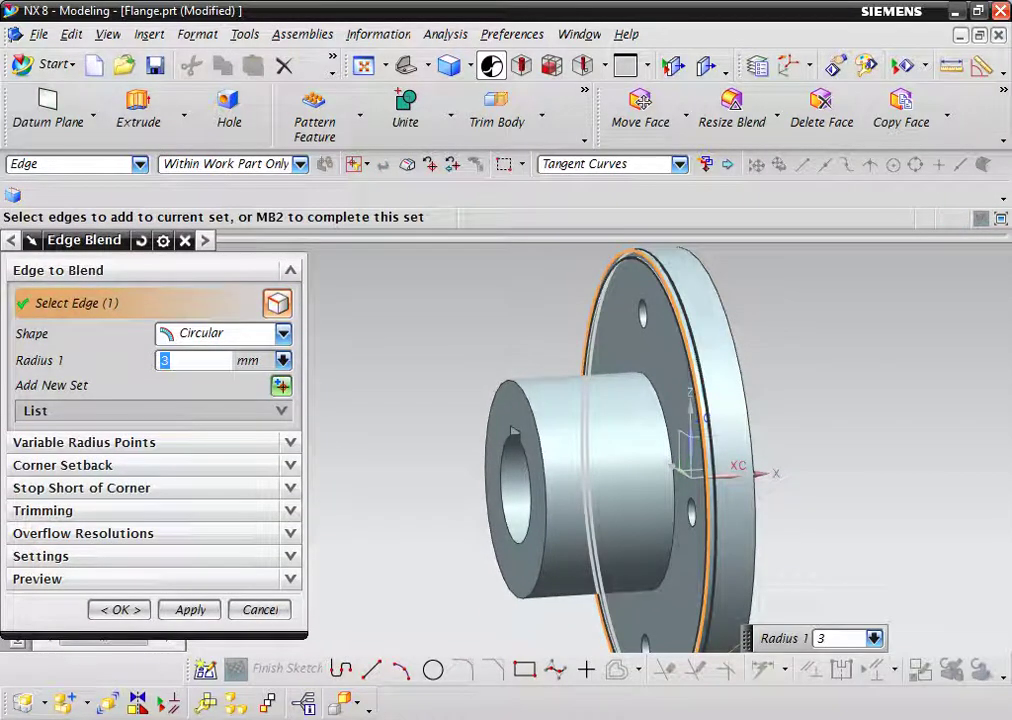
left_click(489, 440)
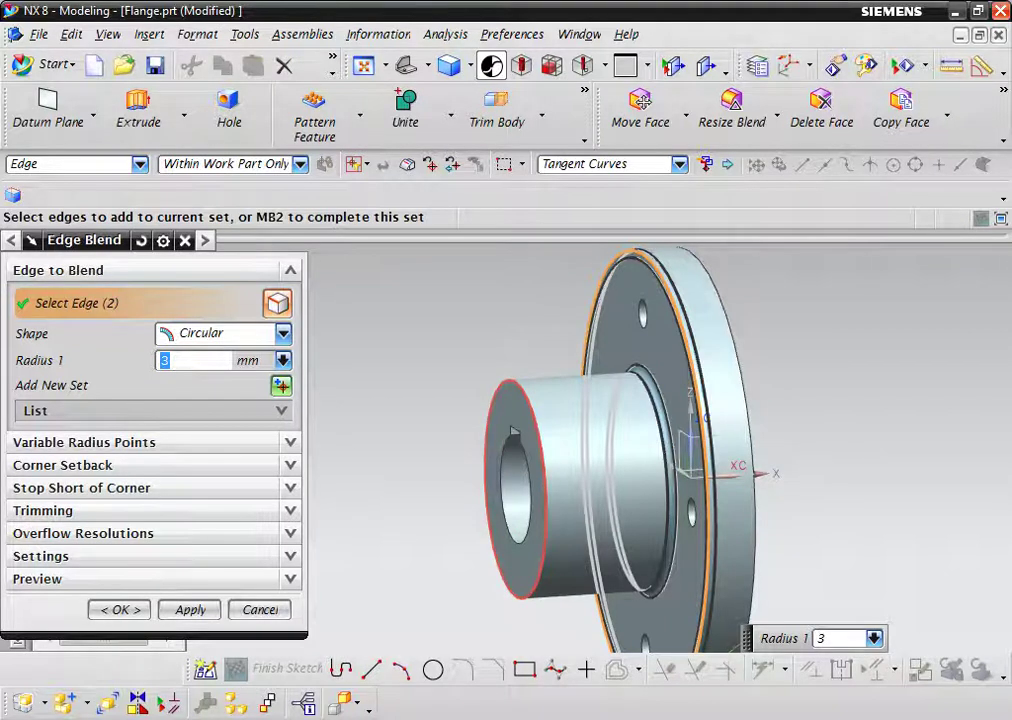
left_click(625, 470)
middle_click(625, 470)
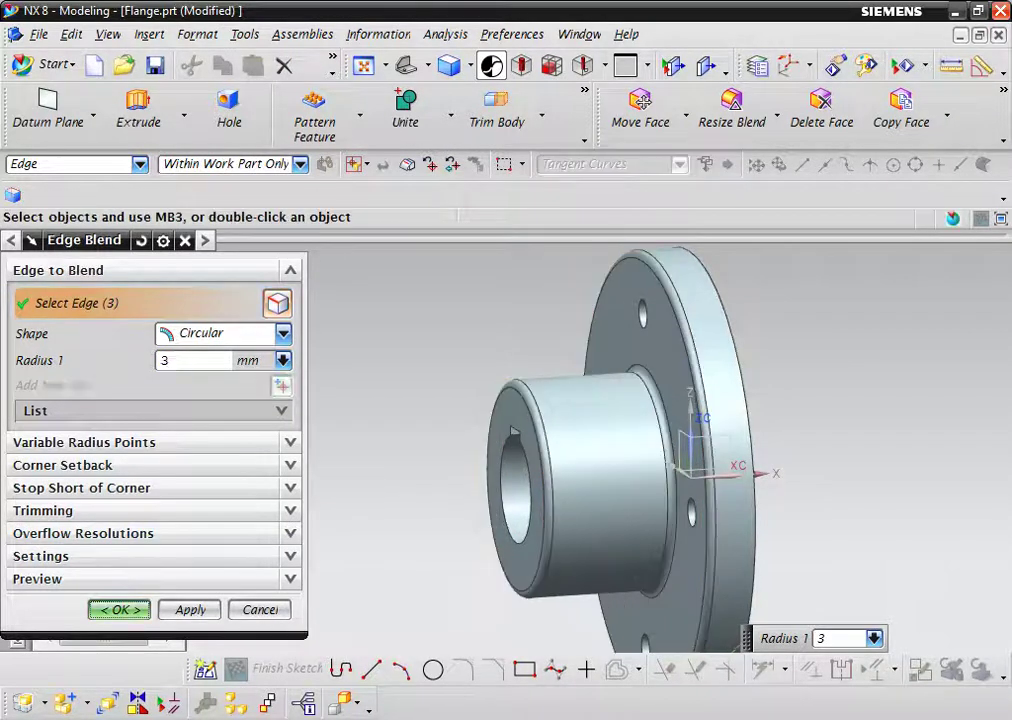
scroll(545, 470, "down", 2)
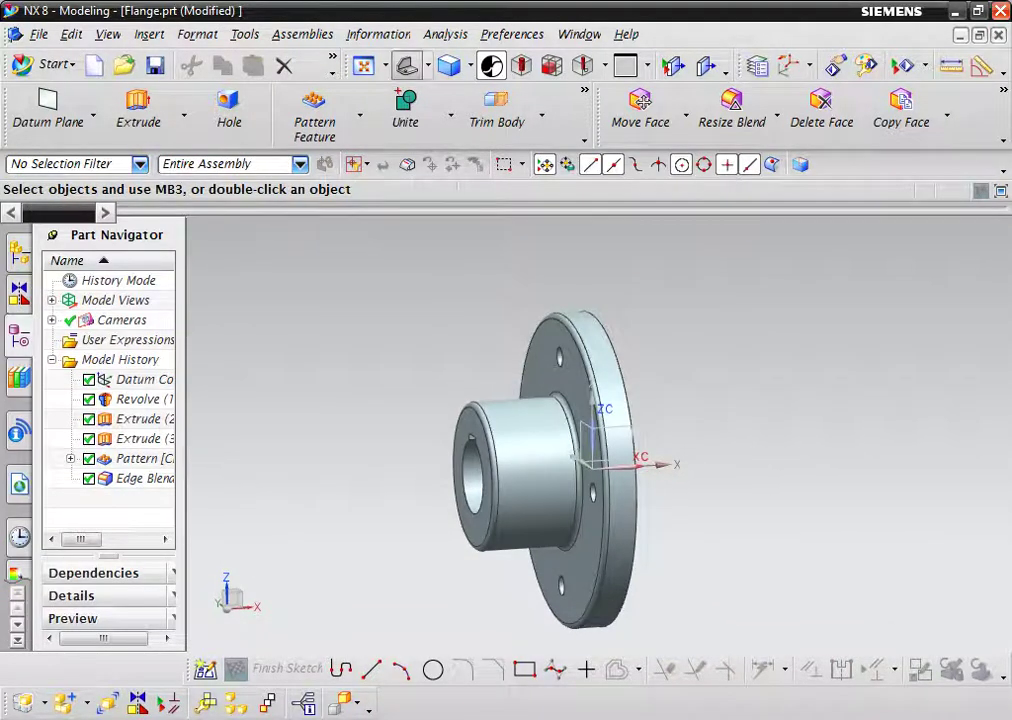
middle_click_drag(600, 470, 750, 460)
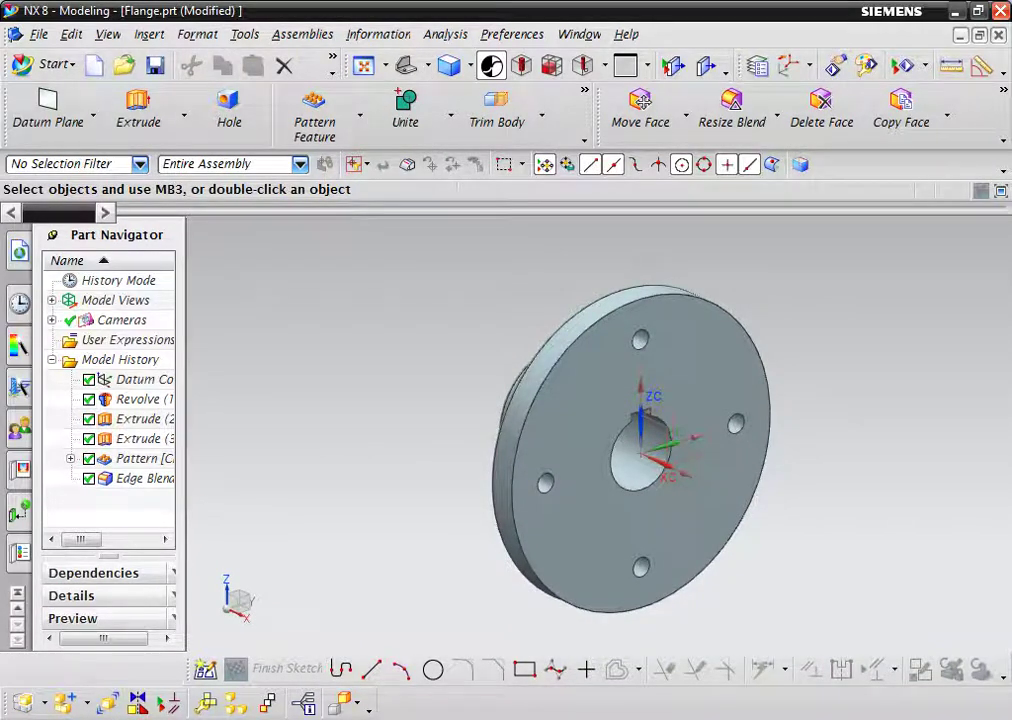
- Apply the glossy plastic red system material from the plastic folder to the flange
left_click(19, 552)
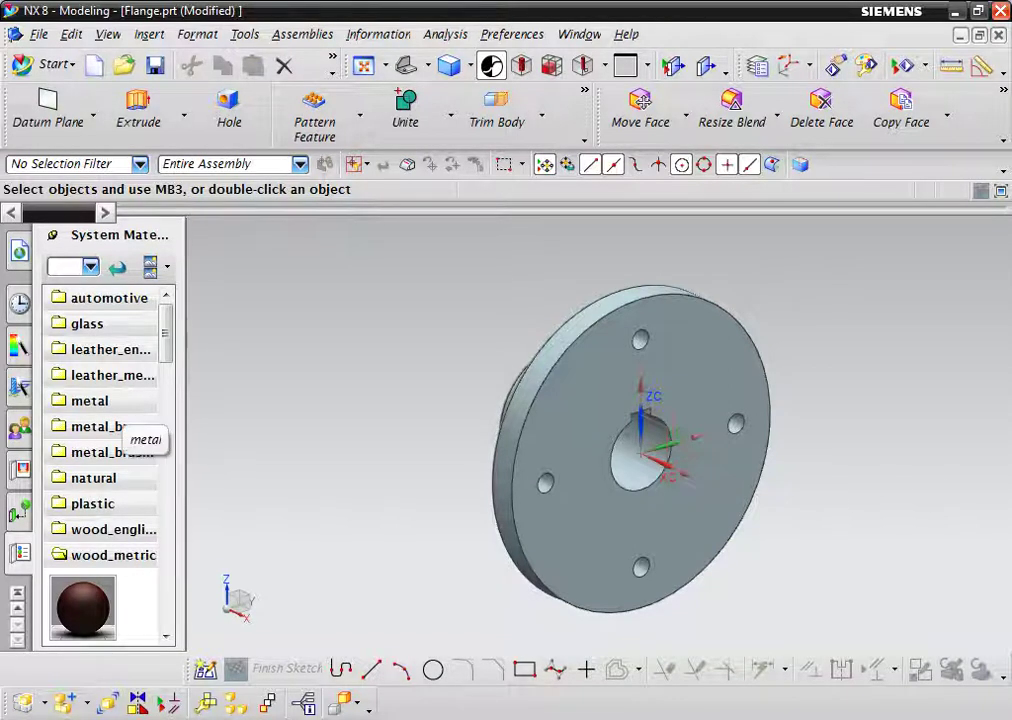
left_click(93, 503)
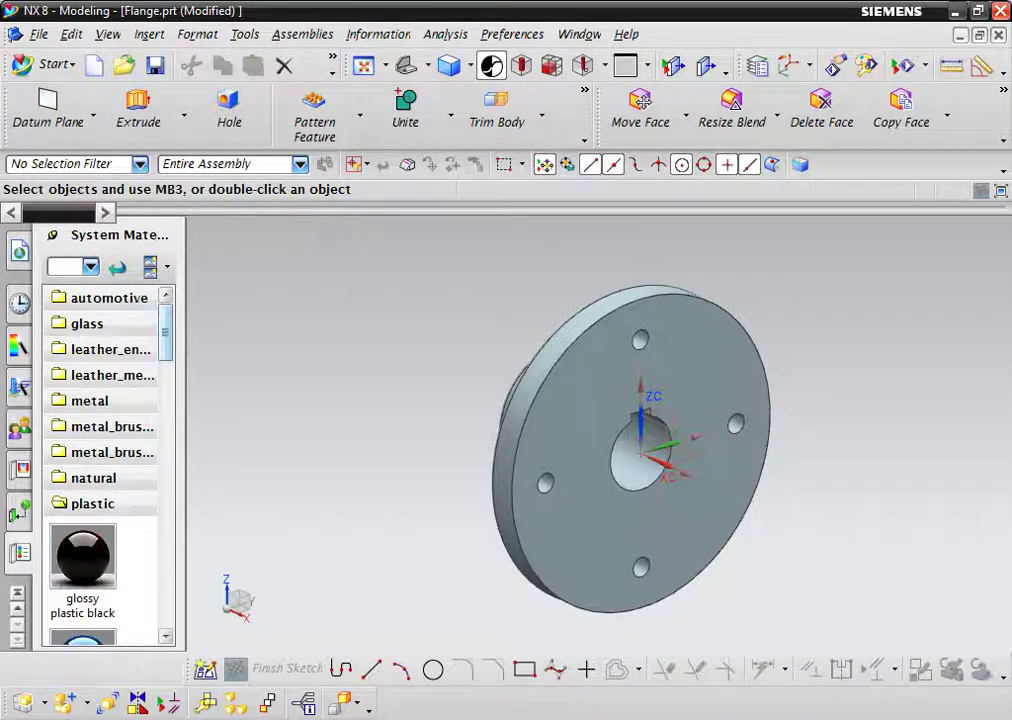
scroll(100, 450, "down", 2)
scroll(100, 450, "down", 2)
scroll(100, 450, "down", 1)
scroll(100, 450, "down", 1)
scroll(100, 450, "down", 2)
scroll(100, 450, "down", 2)
scroll(100, 450, "down", 1)
mouse_move(83, 535)
left_mouse_down()
mouse_move(244, 622)
mouse_move(565, 505)
left_mouse_up()
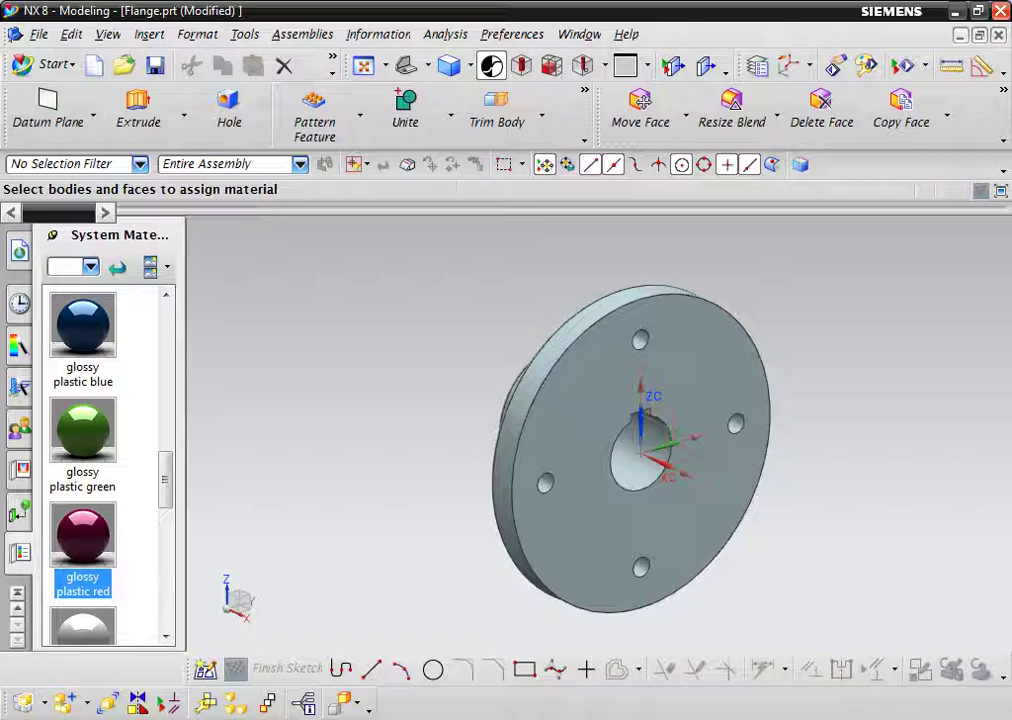
- Switch the display to Studio rendering and save the flange part
left_click(470, 65)
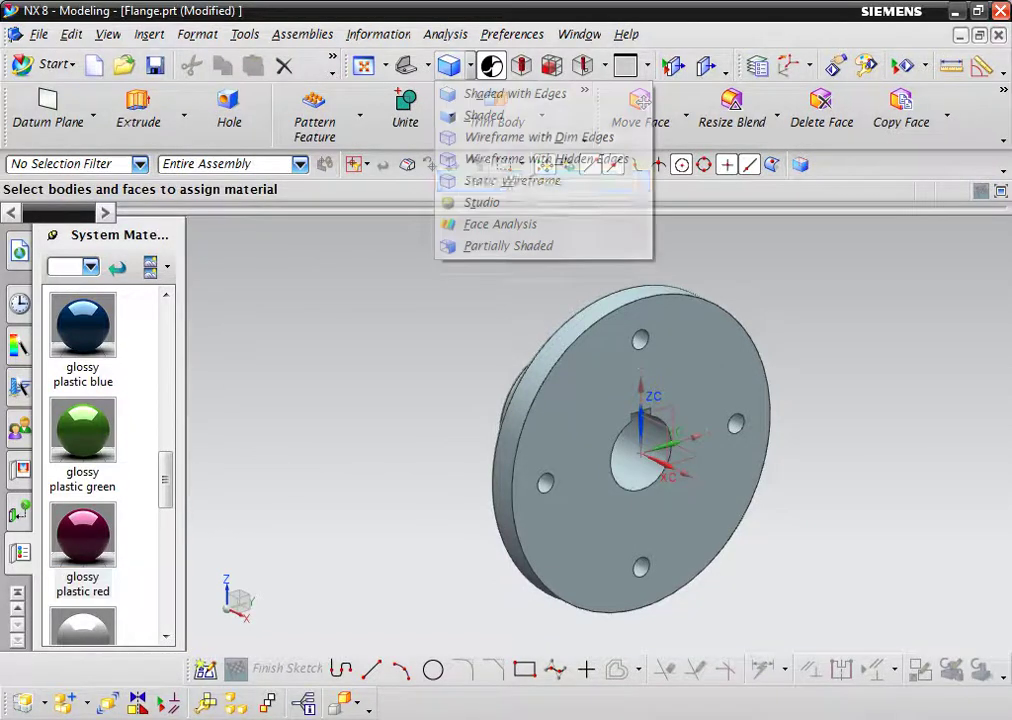
left_click(478, 202)
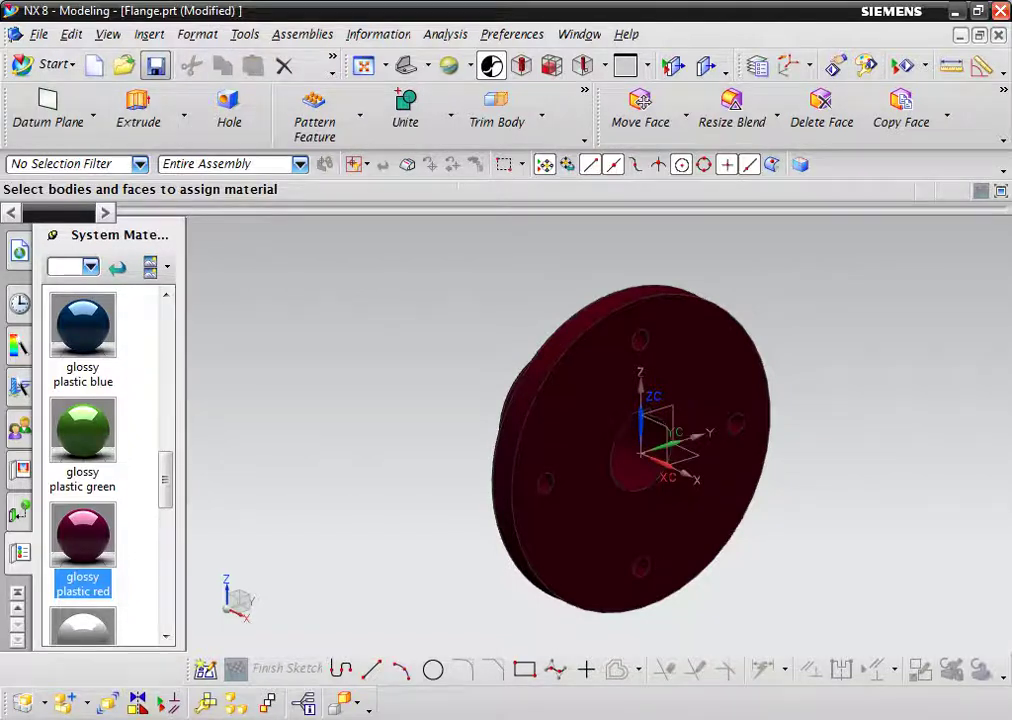
left_click(155, 65)
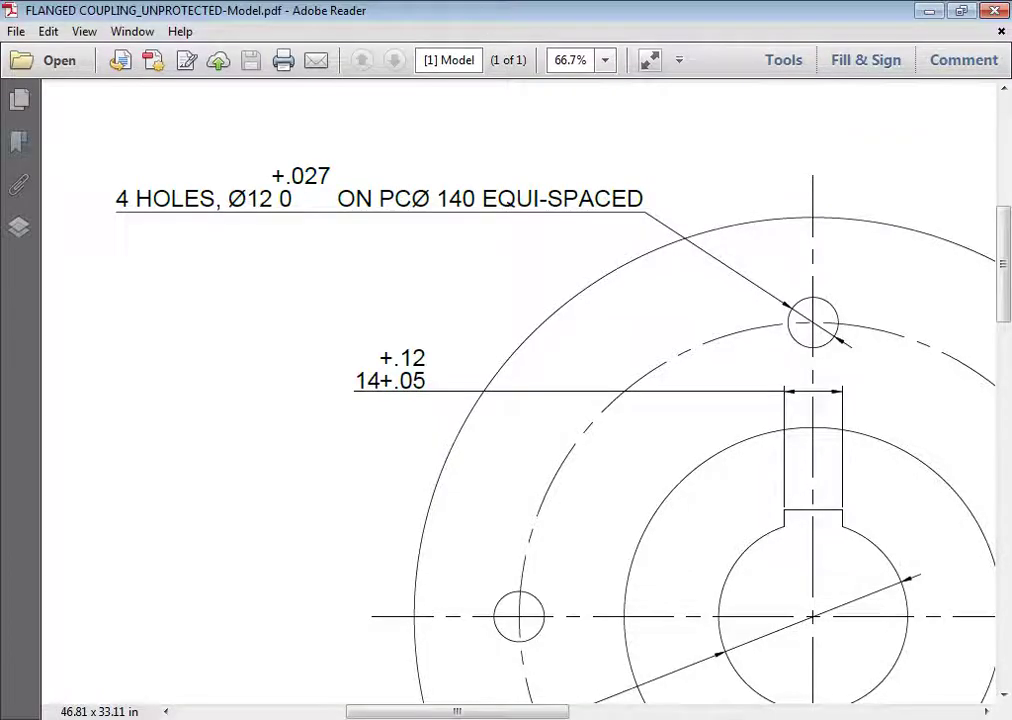
- Zoom the Flanged Coupling drawing to bring part 2, the shaft with its 90 keyway, into view
key("ctrl+minus")
key("ctrl+minus")
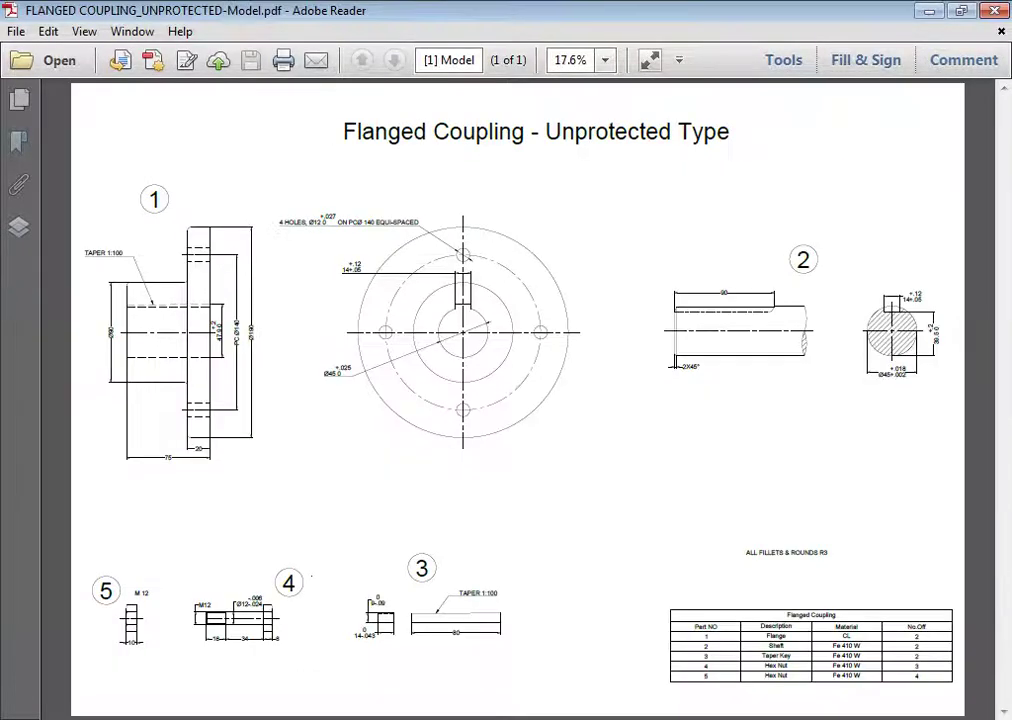
scroll(920, 318, "up", 1, "ctrl")
scroll(920, 318, "up", 3, "ctrl")
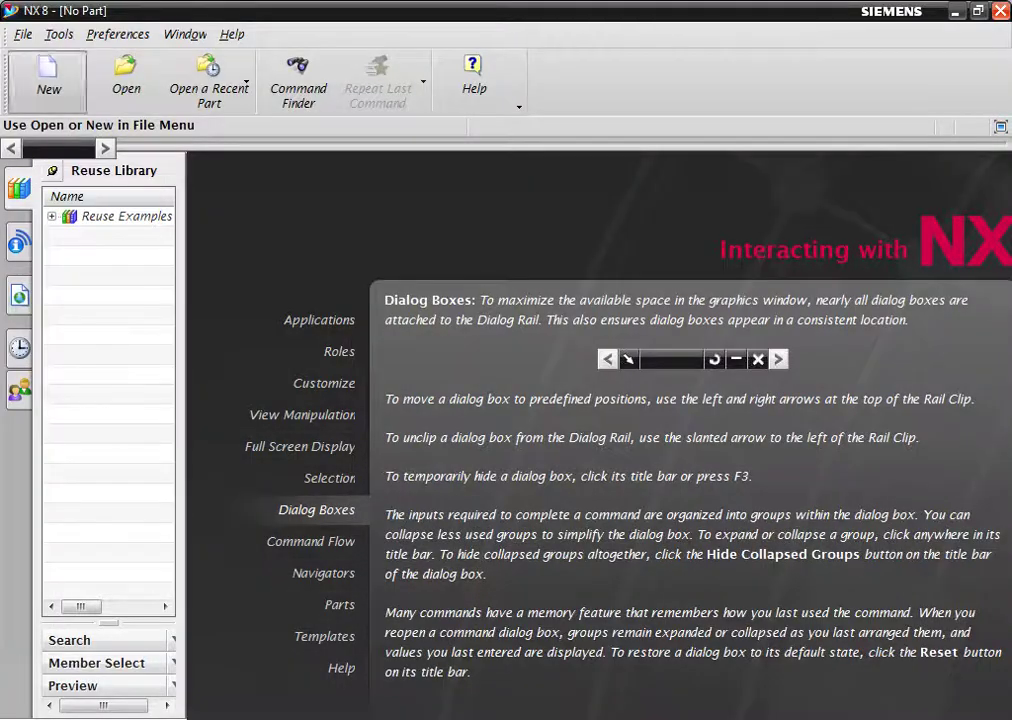
- Create a new model part named Shaft
left_click(40, 66)
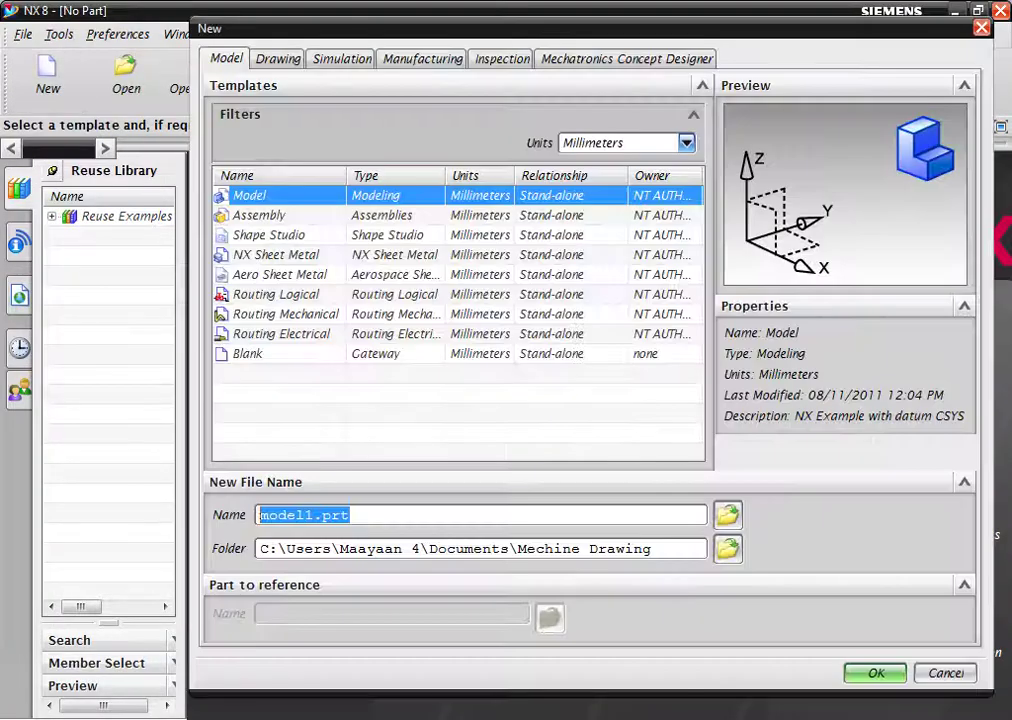
type("S")
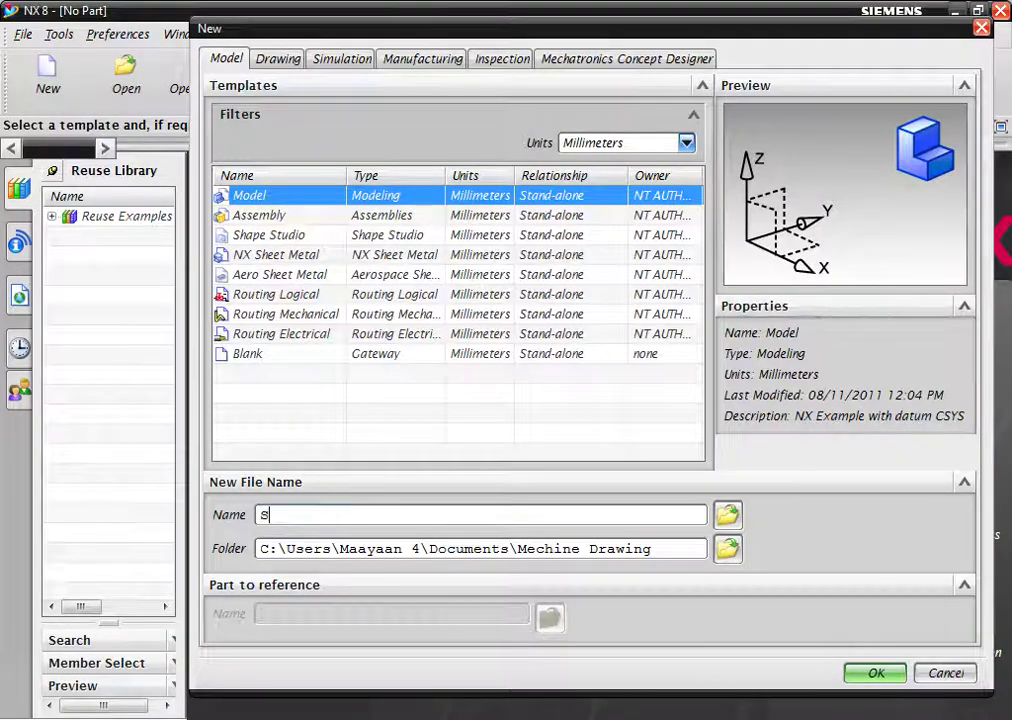
type("haft")
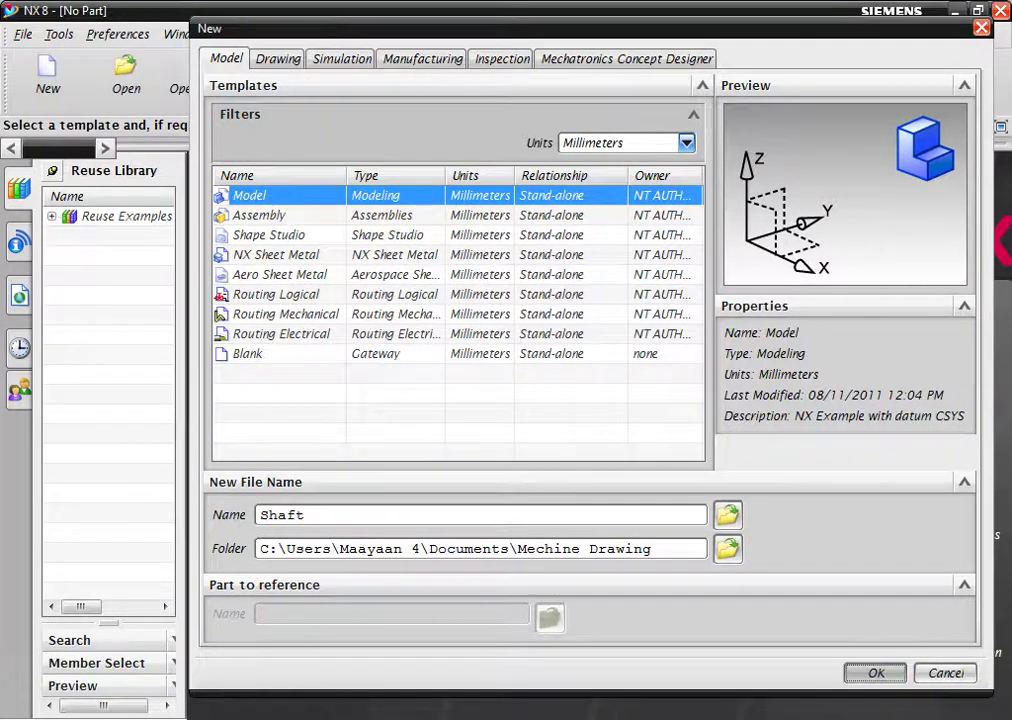
key("Return")
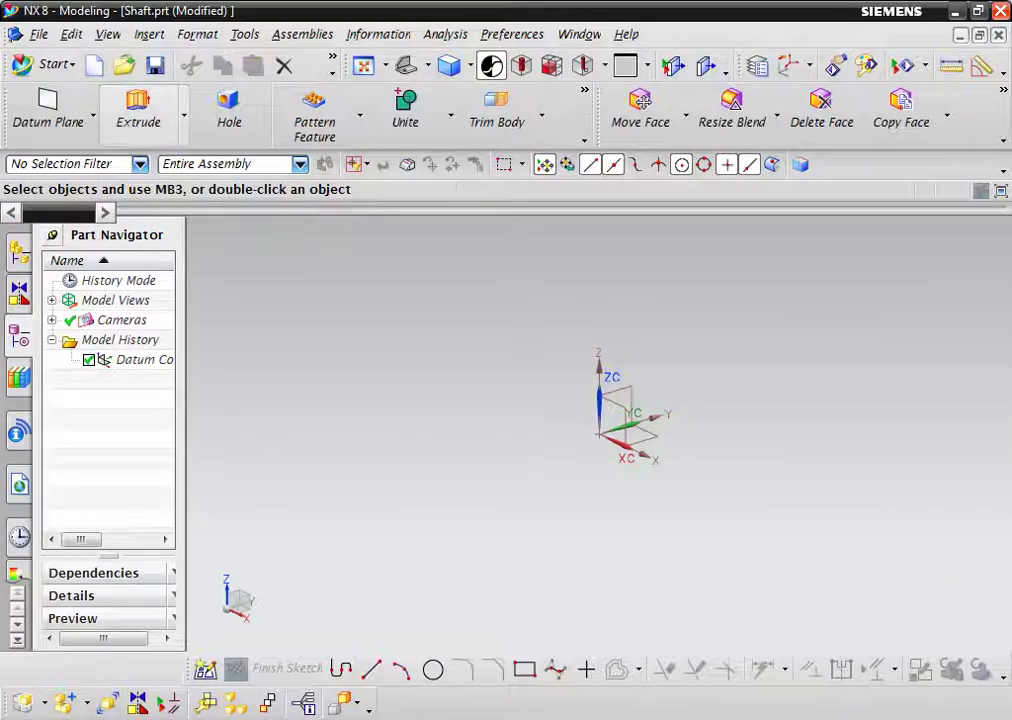
- Sketch a circle at the origin on the XY plane and set its diameter to 45 mm
left_click(138, 110)
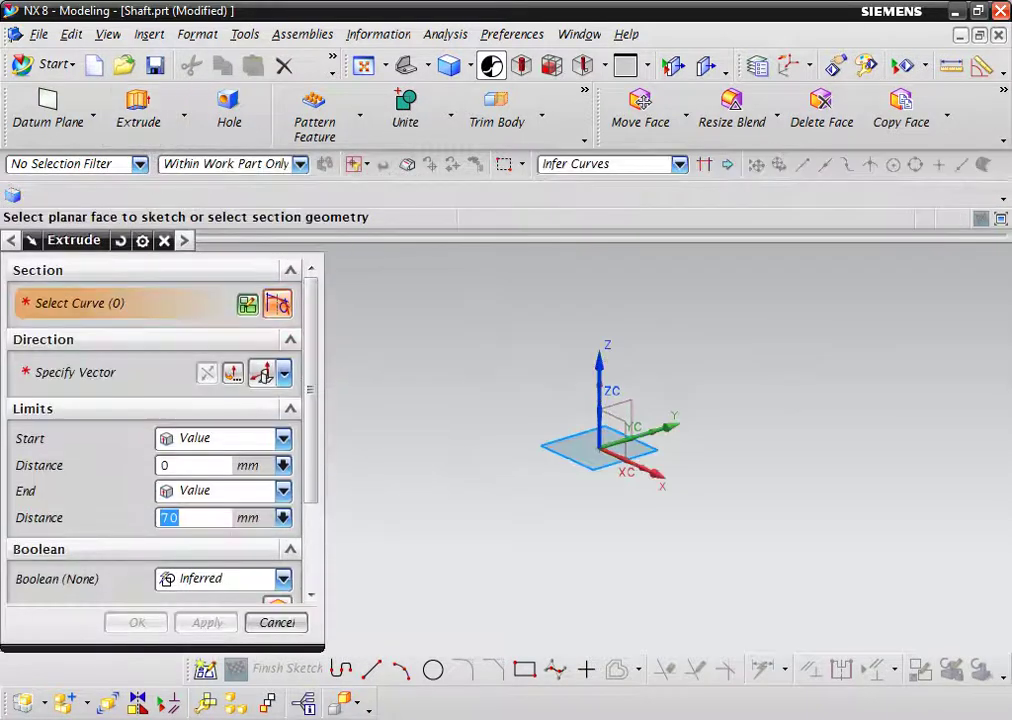
left_click(598, 450)
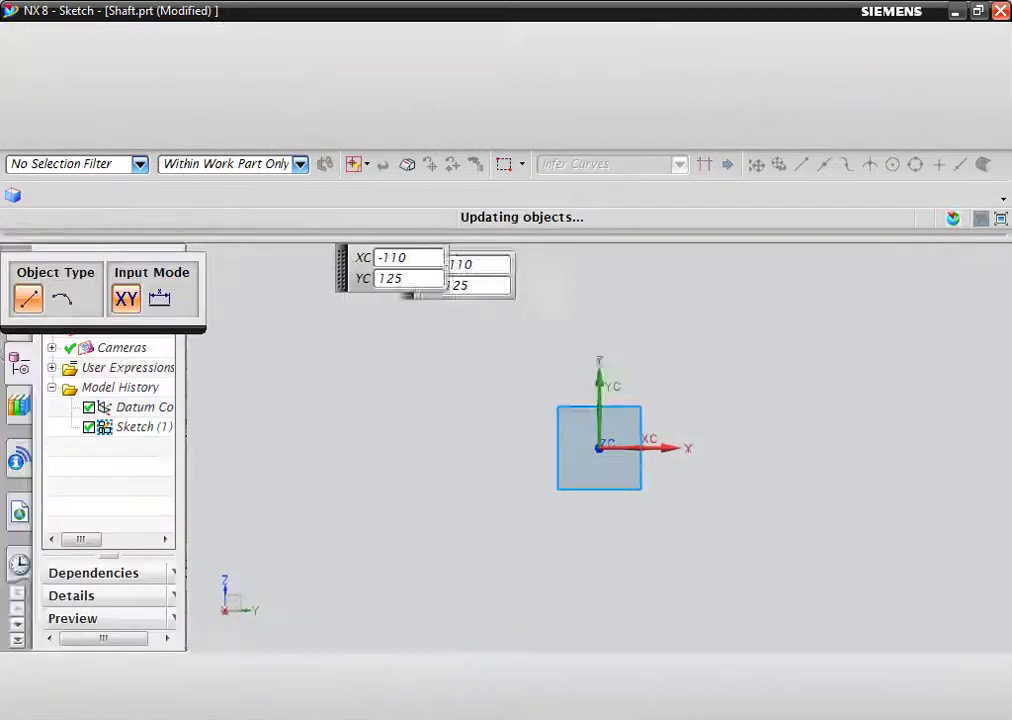
left_click(284, 105)
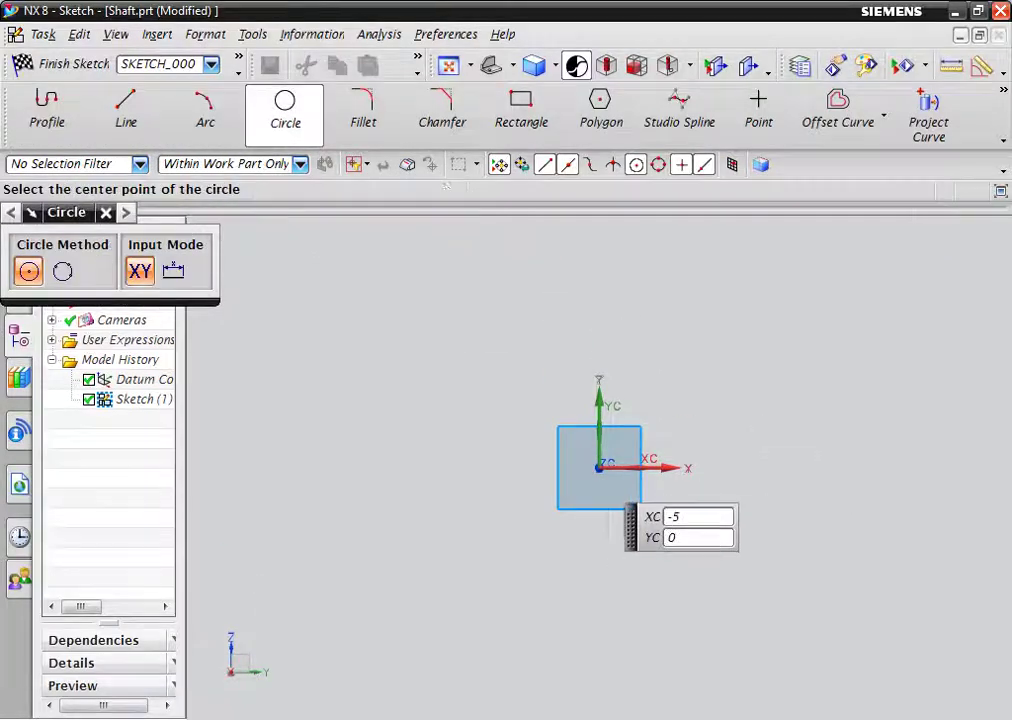
left_click(598, 467)
type("77")
key("Return")
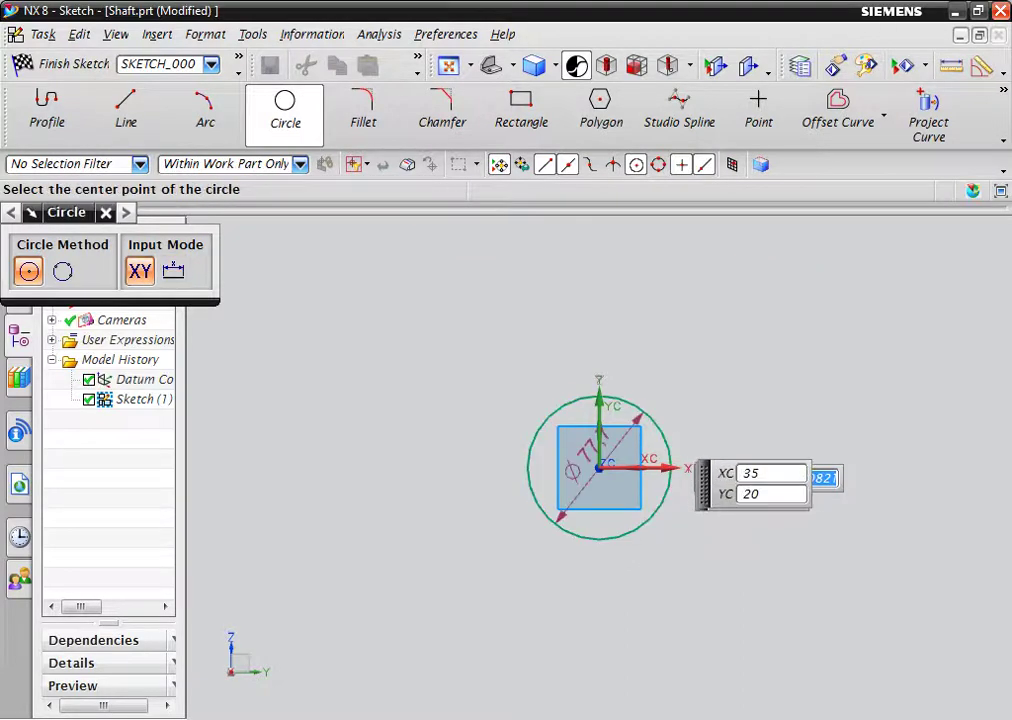
key("Escape")
left_click_drag(587, 455, 680, 408)
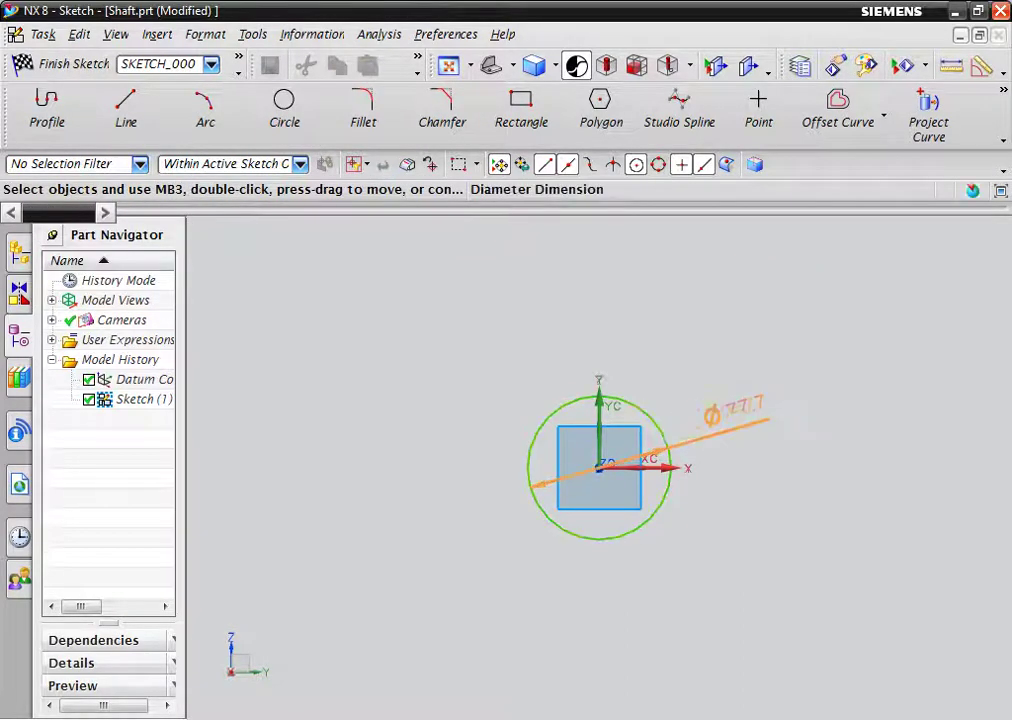
double_click(692, 408)
type("45")
key("Return")
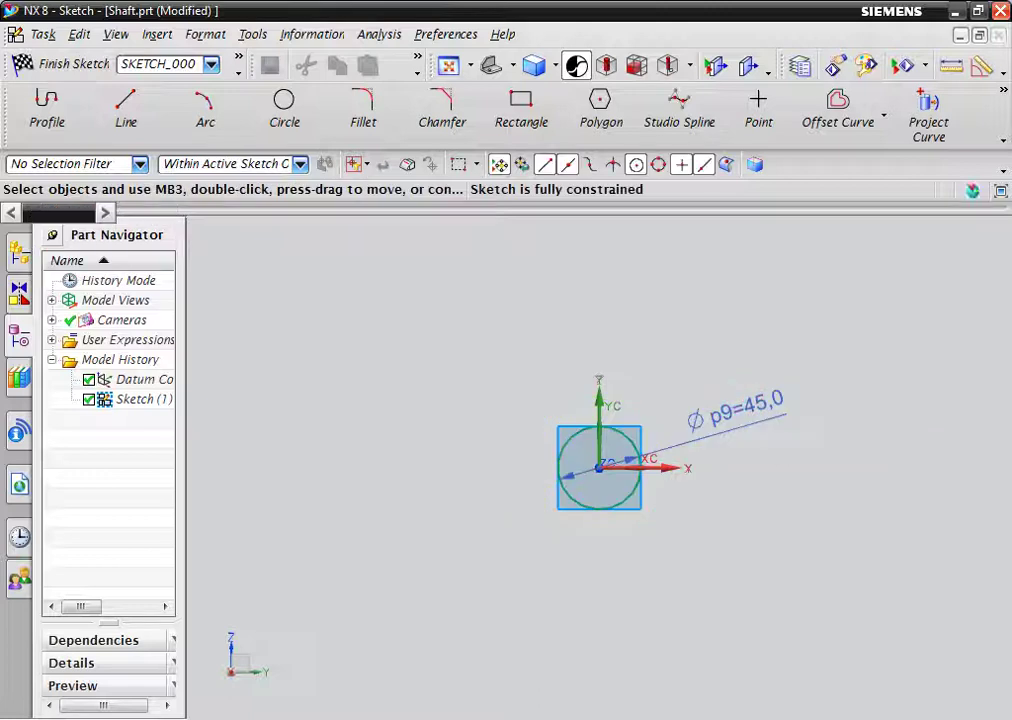
left_click(50, 63)
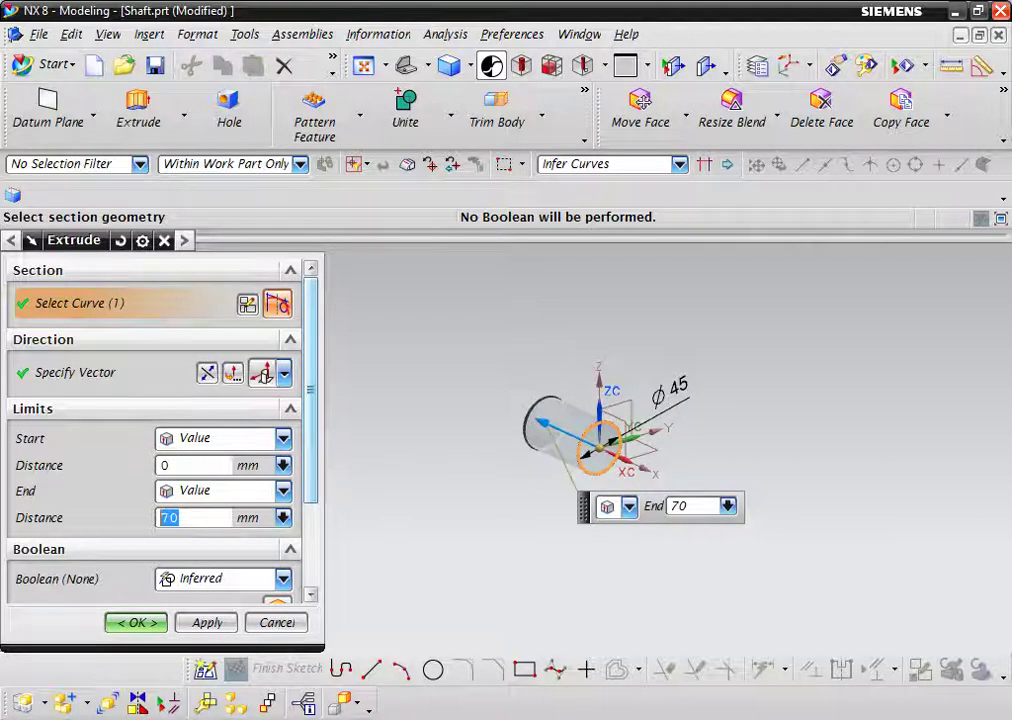
- Set the end distance to 120 mm and create the Ø45 cylinder as Extrude (1)
type("12")
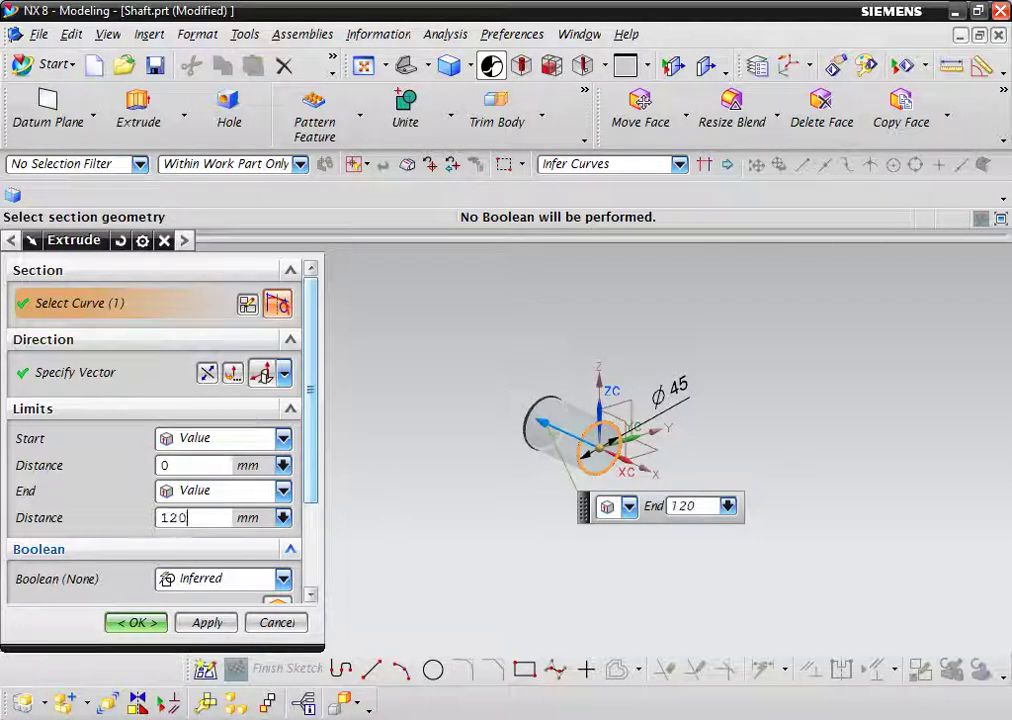
key("Return")
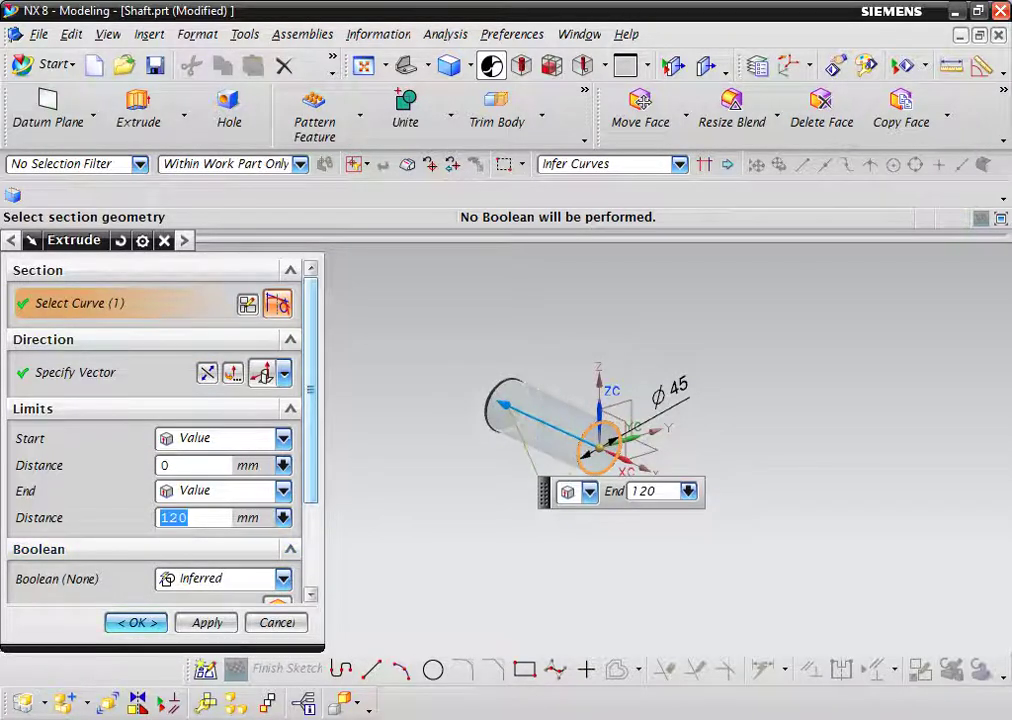
key("Return")
scroll(684, 420, "up", 5)
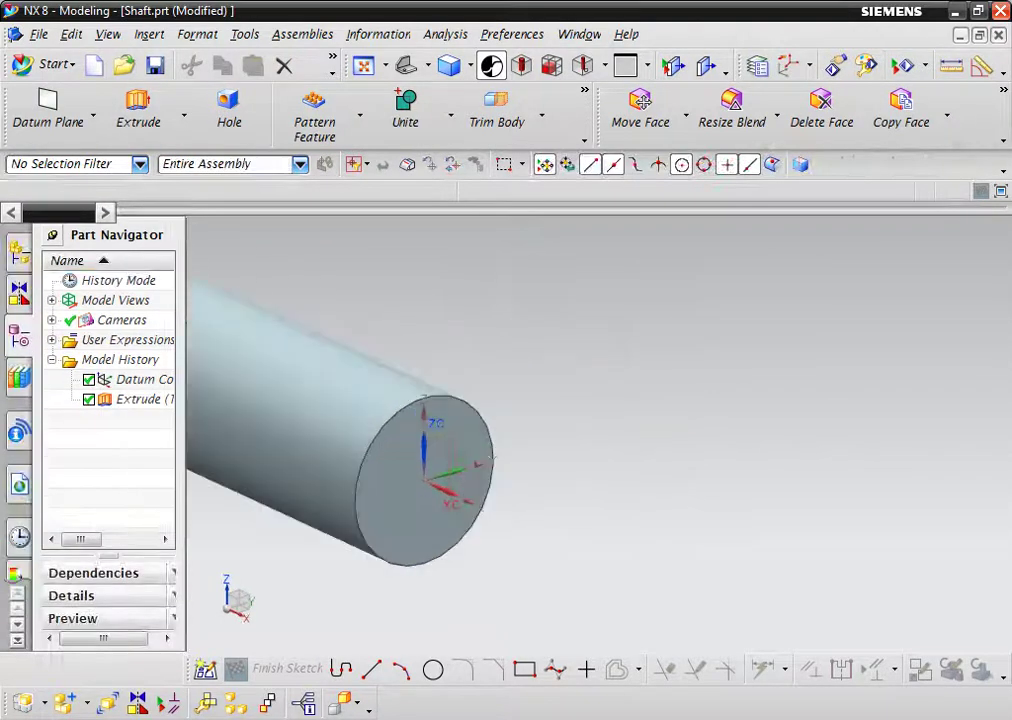
- Sketch a two-corner rectangle on the shaft's end face at the top edge for the keyway
left_click(138, 105)
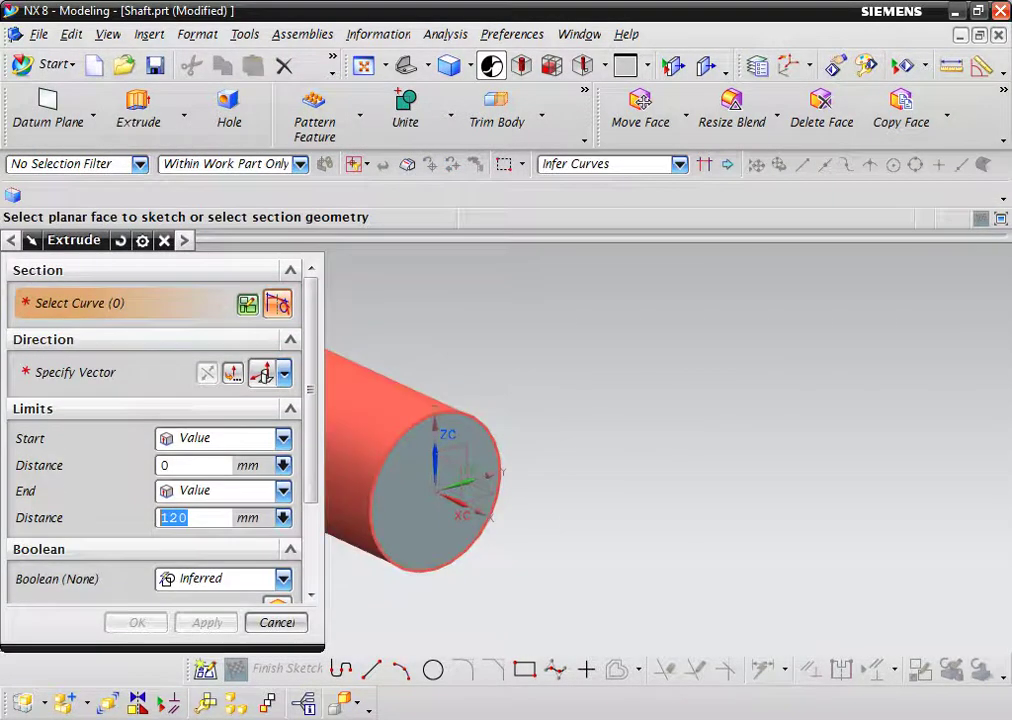
left_click(440, 500)
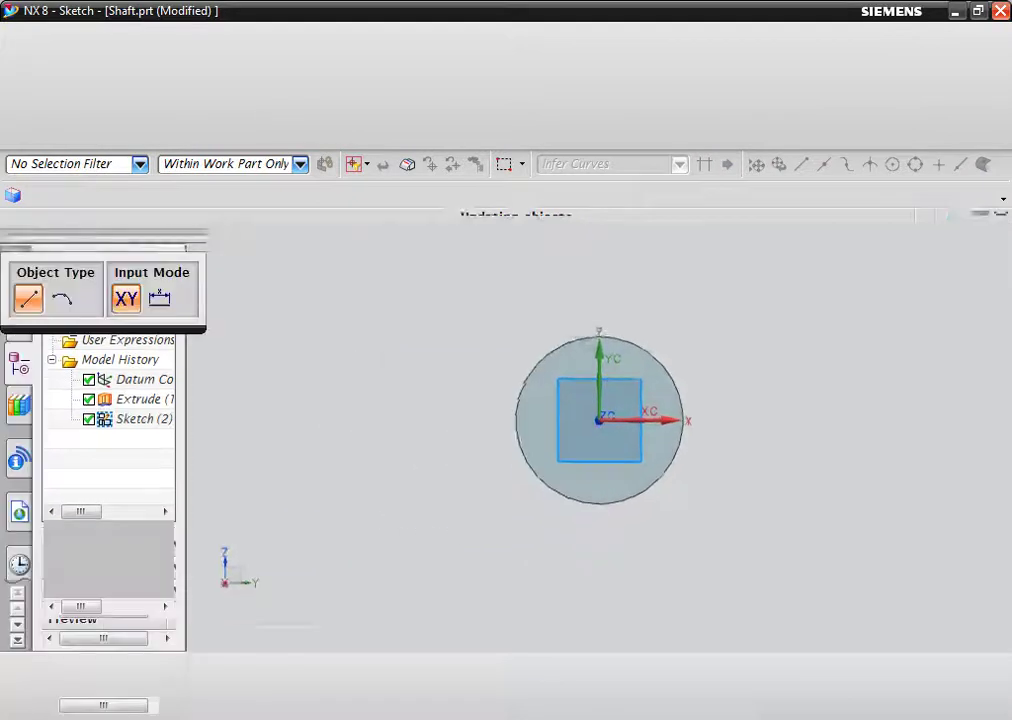
scroll(748, 390, "up", 3)
scroll(712, 385, "up", 2)
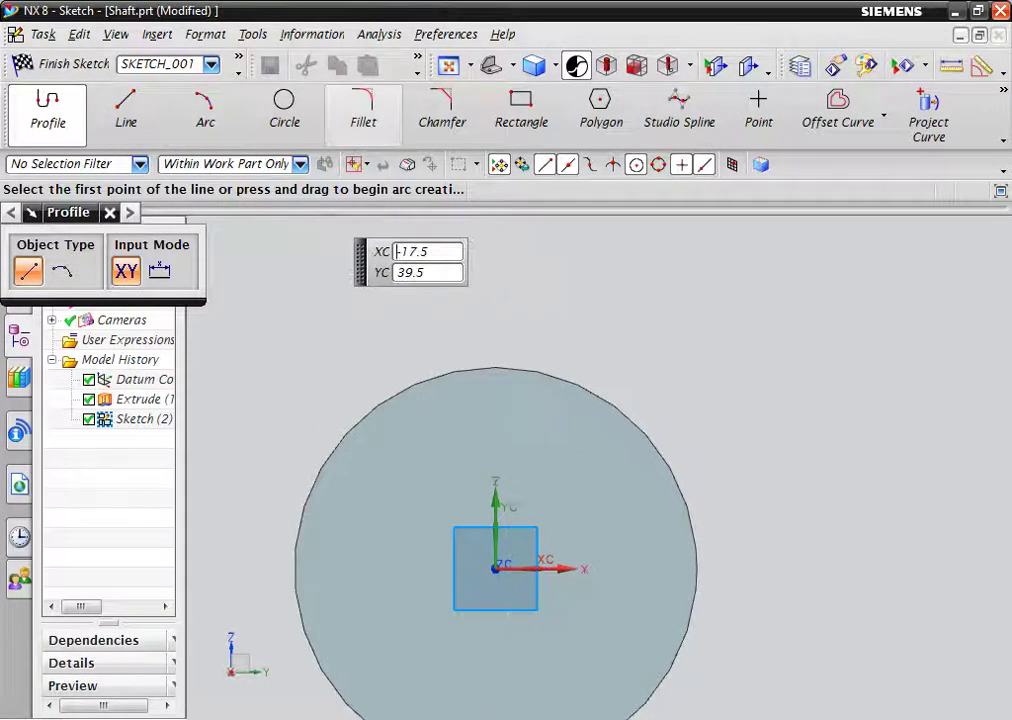
left_click(521, 105)
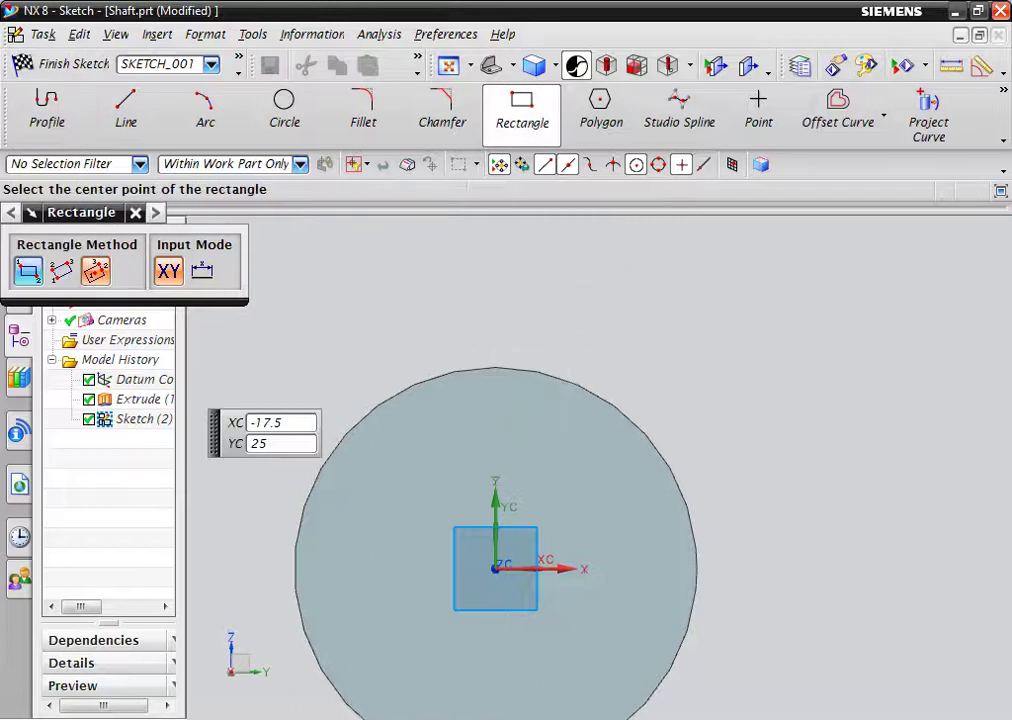
left_click(28, 270)
left_click(61, 270)
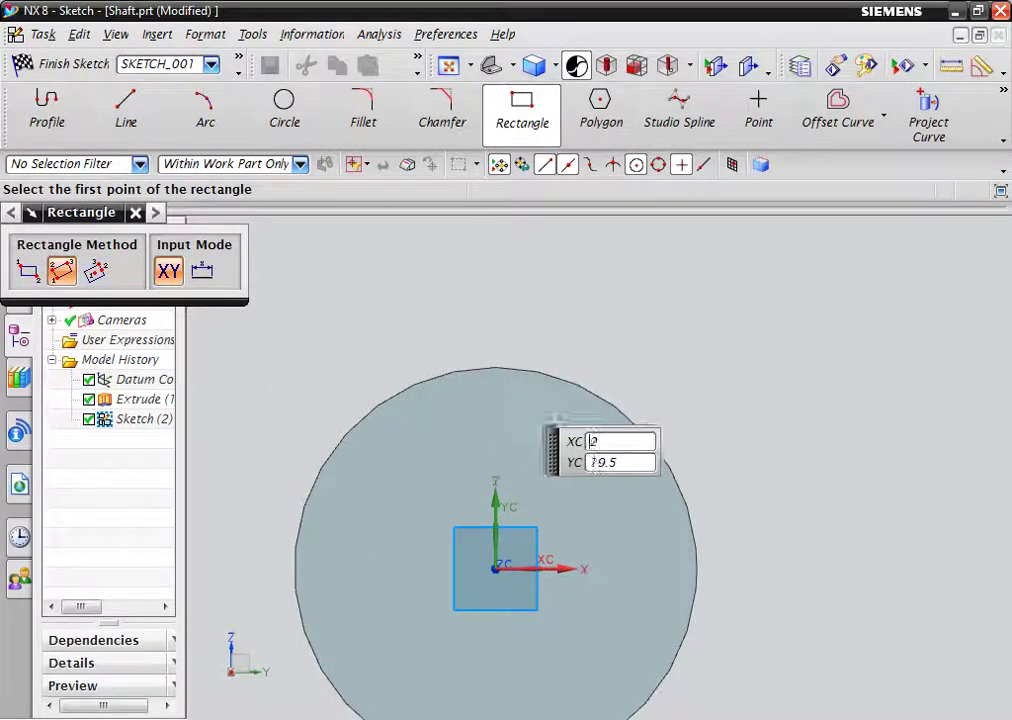
left_click(28, 270)
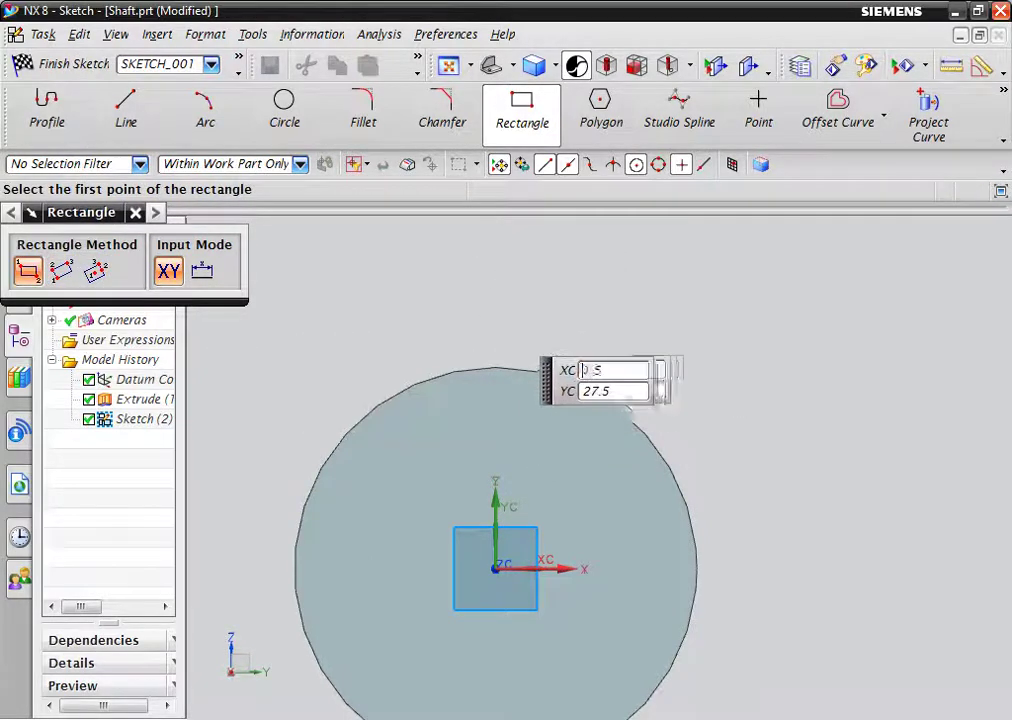
left_click(452, 364)
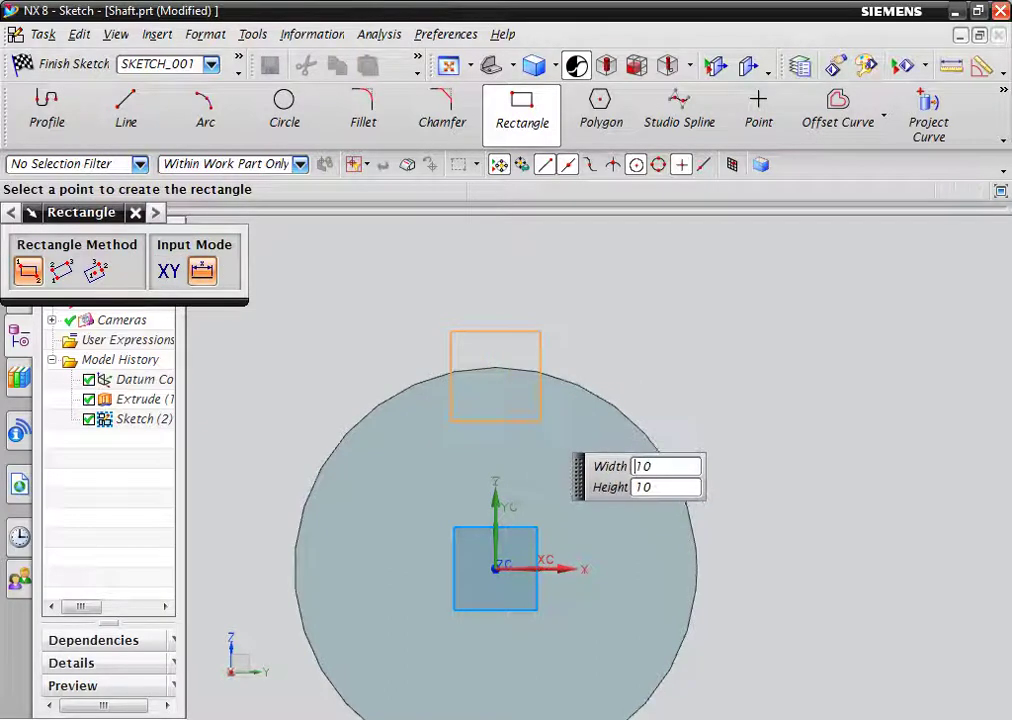
left_click(540, 421)
key("Escape")
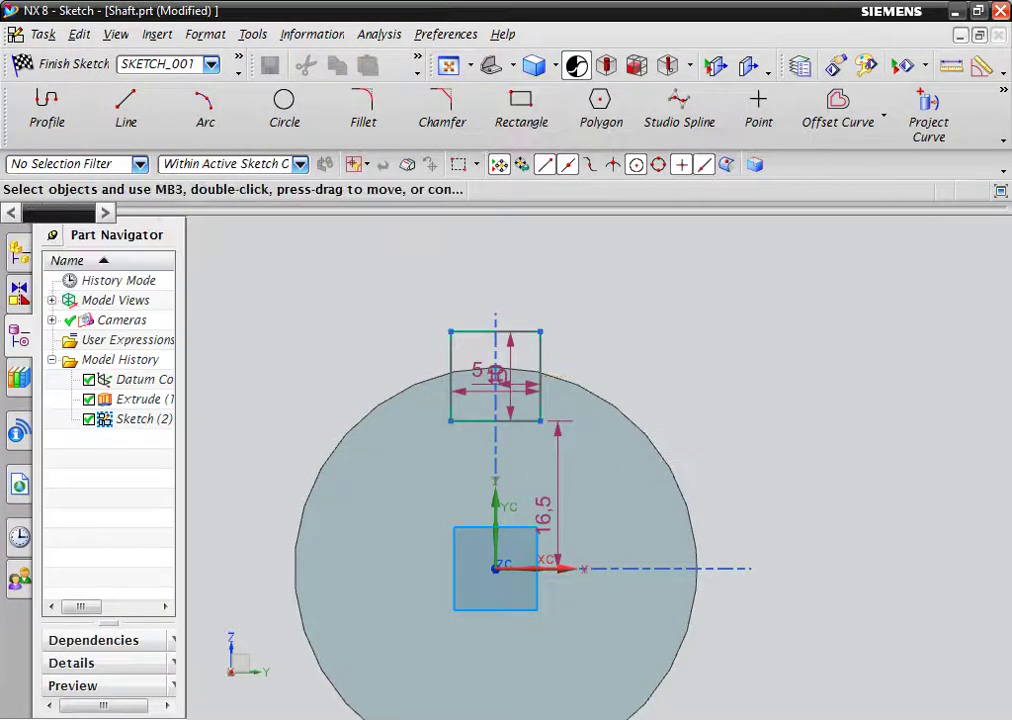
- Dimension the keyway rectangle to 14 wide, 7 and 17 offsets, moving labels clear
left_click_drag(497, 375, 497, 440)
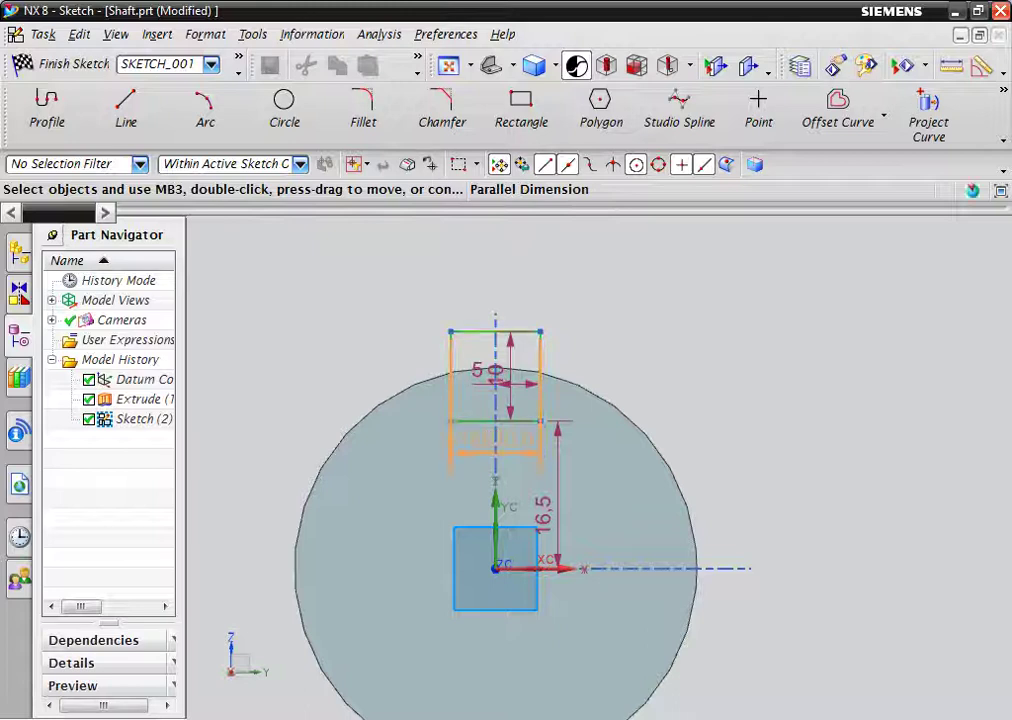
double_click(495, 437)
type("14")
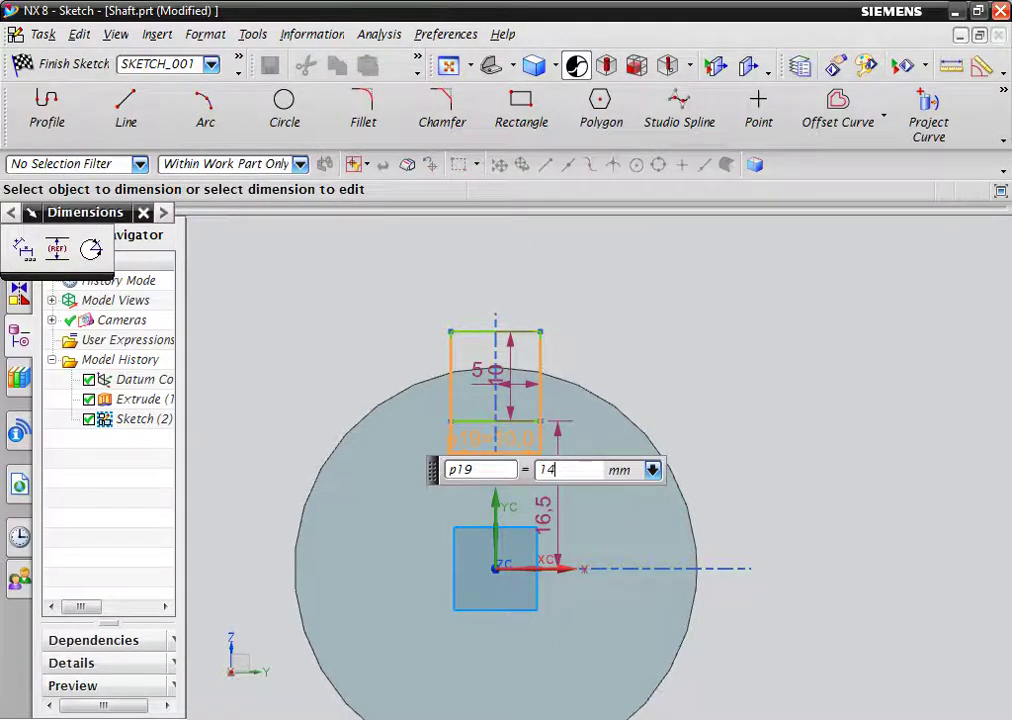
key("Return")
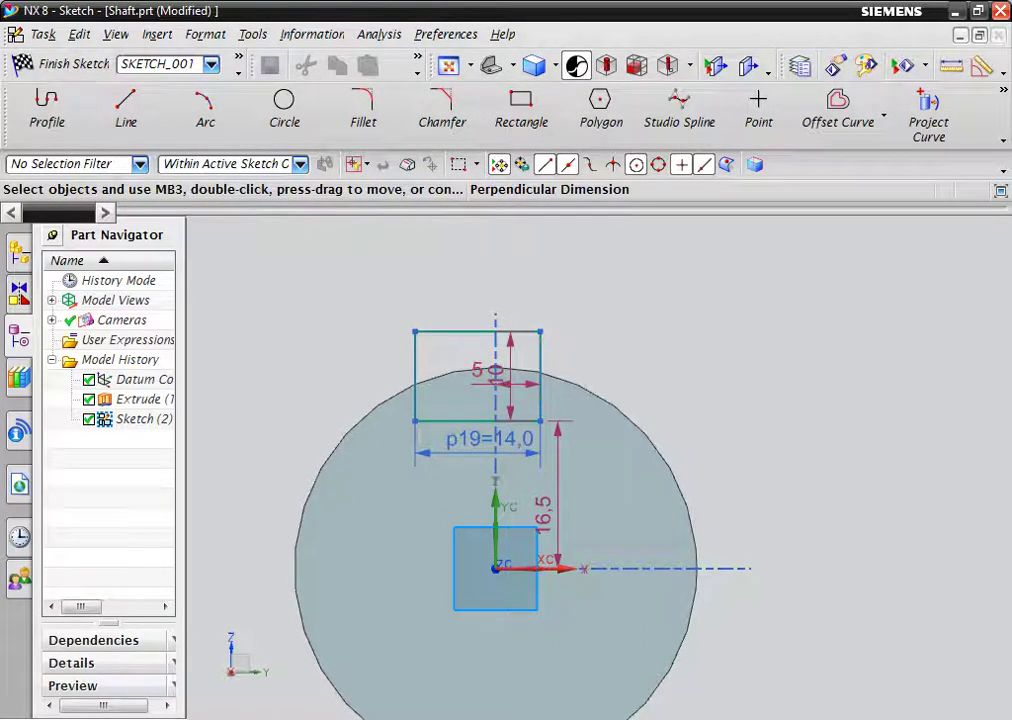
double_click(480, 370)
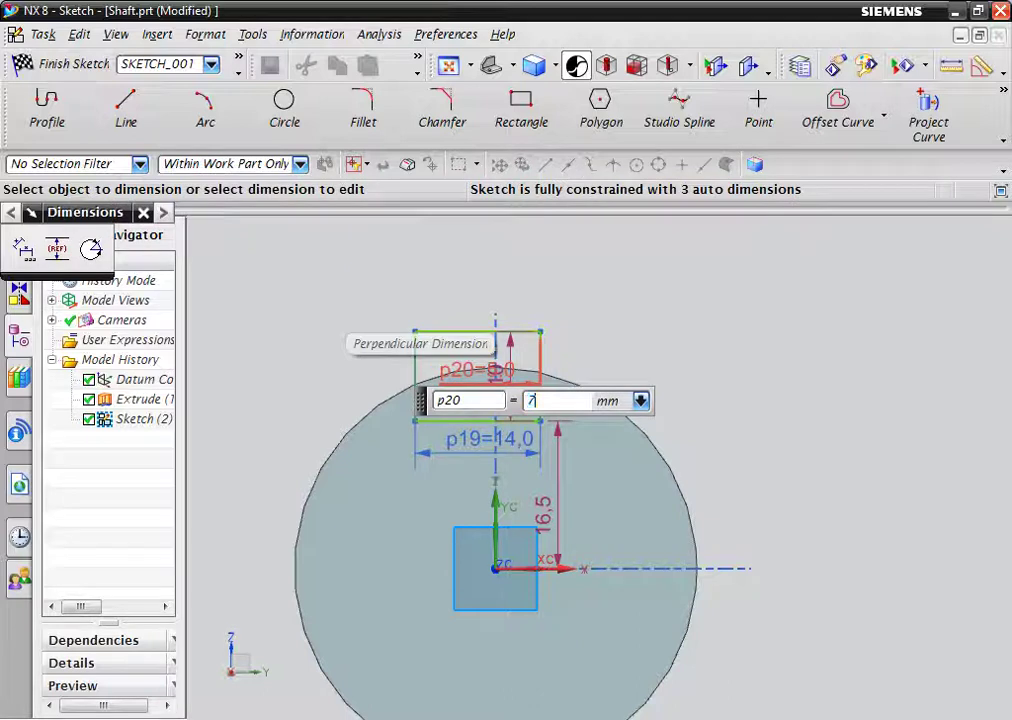
key("Return")
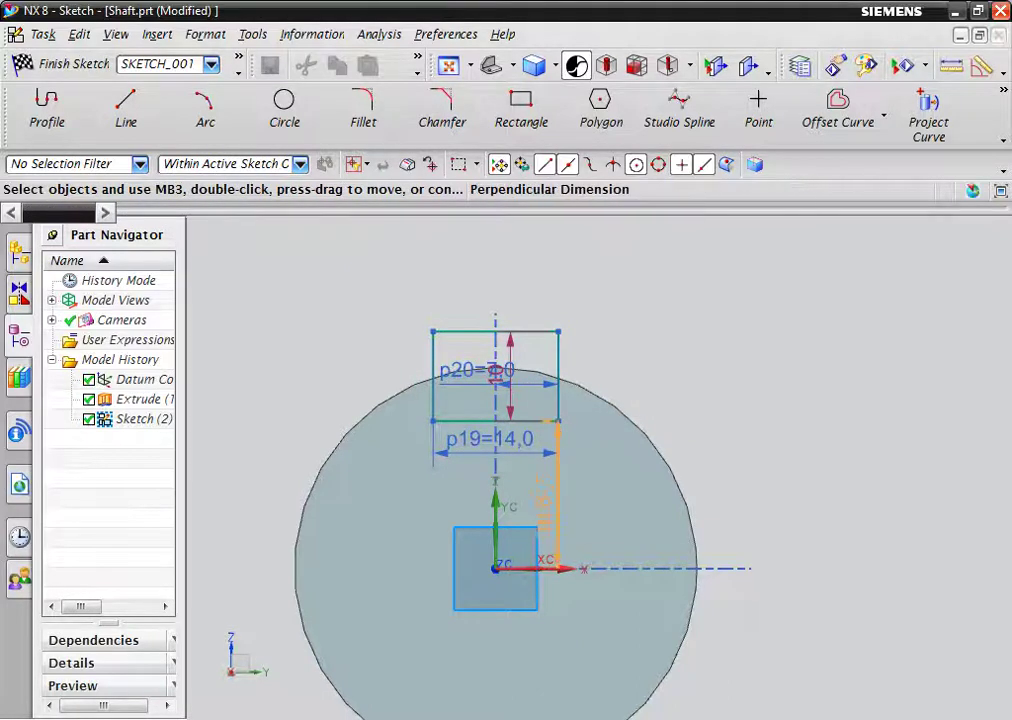
double_click(541, 505)
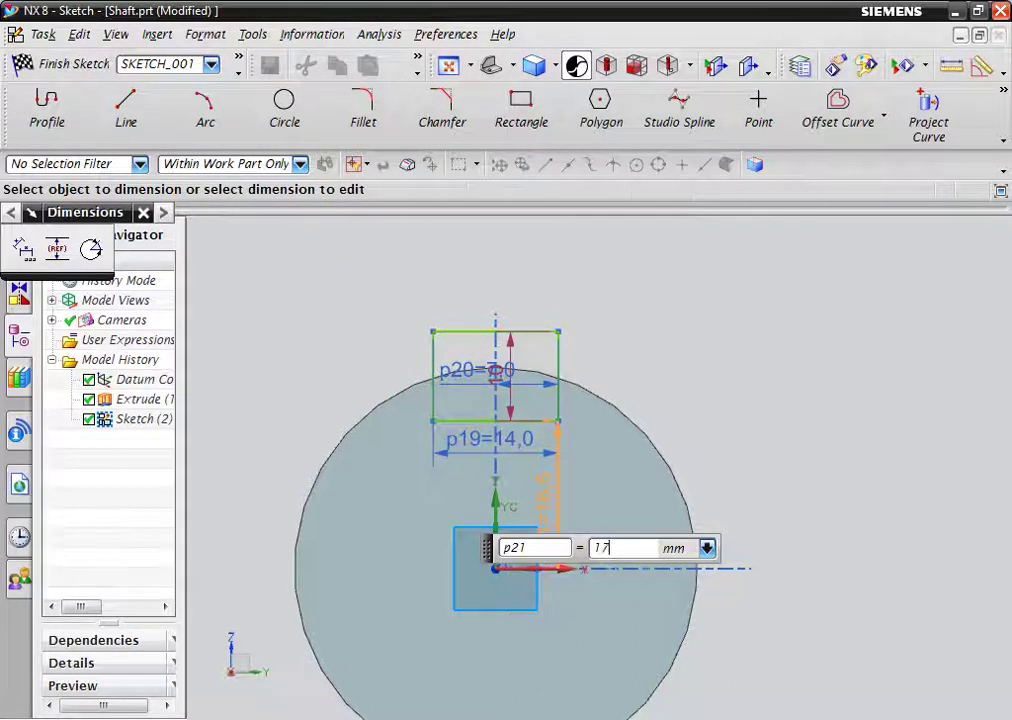
key("Return")
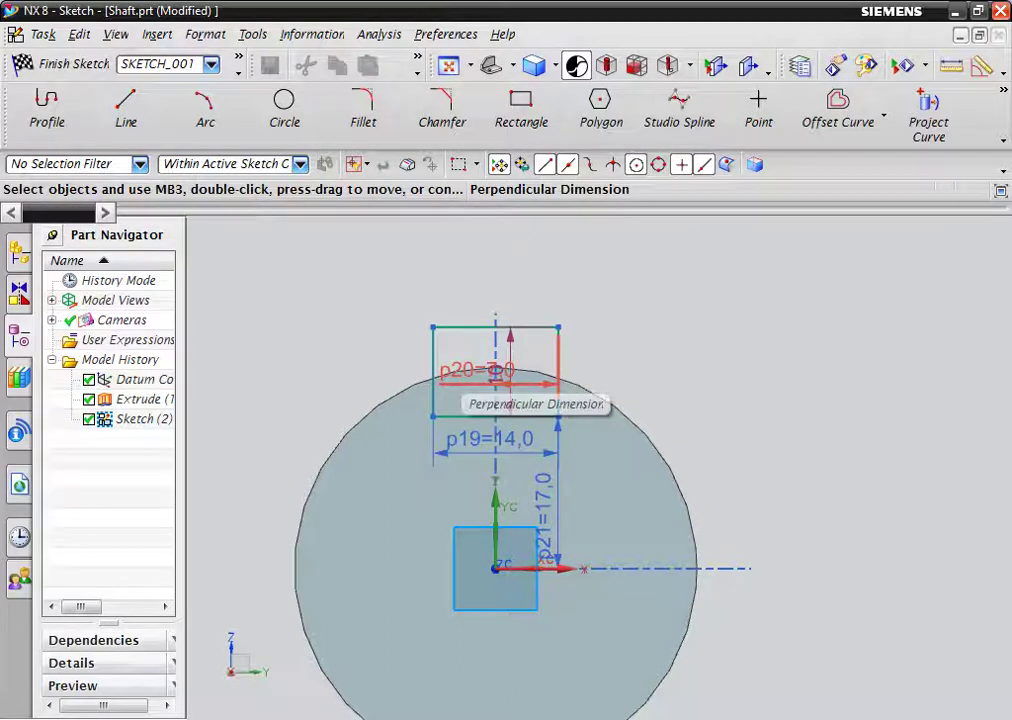
left_click_drag(490, 372, 490, 282)
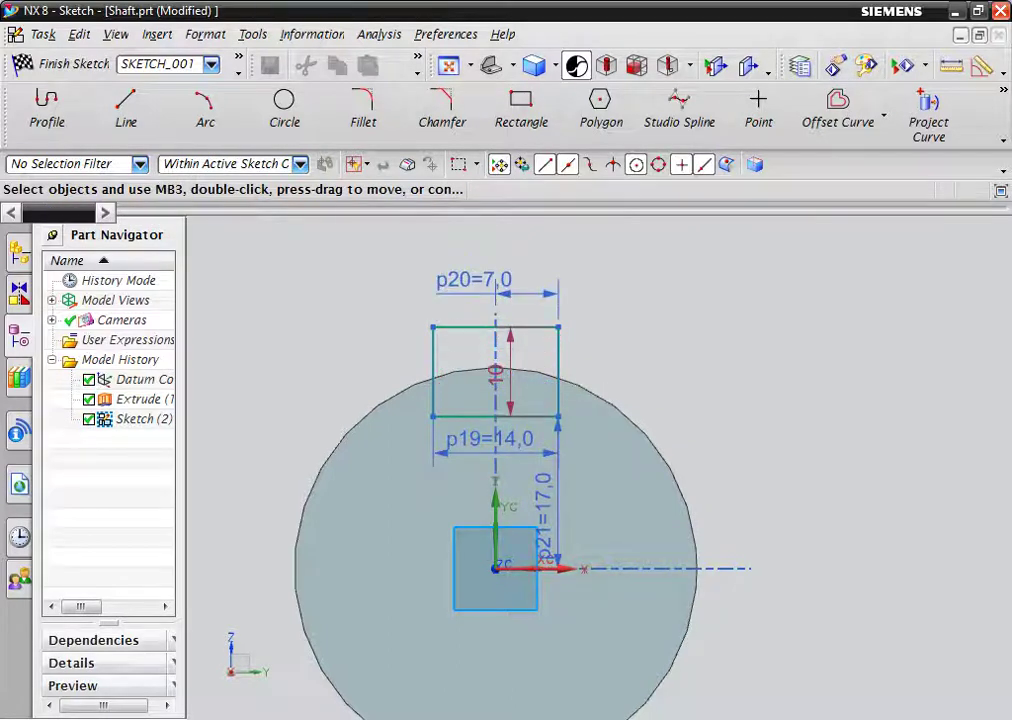
left_click_drag(495, 375, 667, 368)
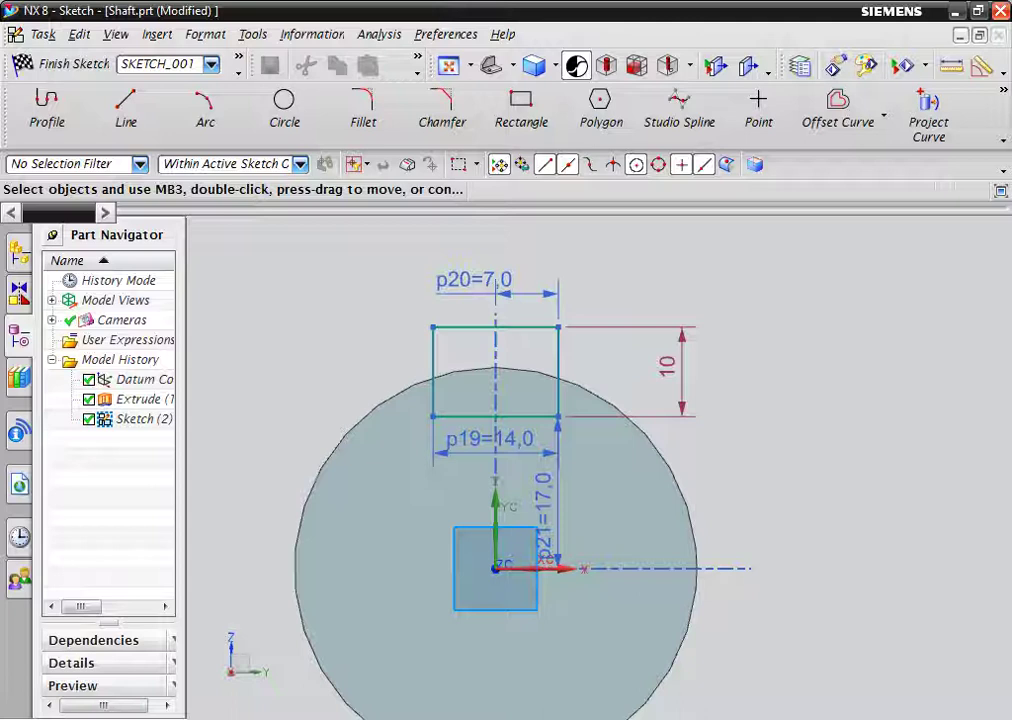
key("alt+Tab")
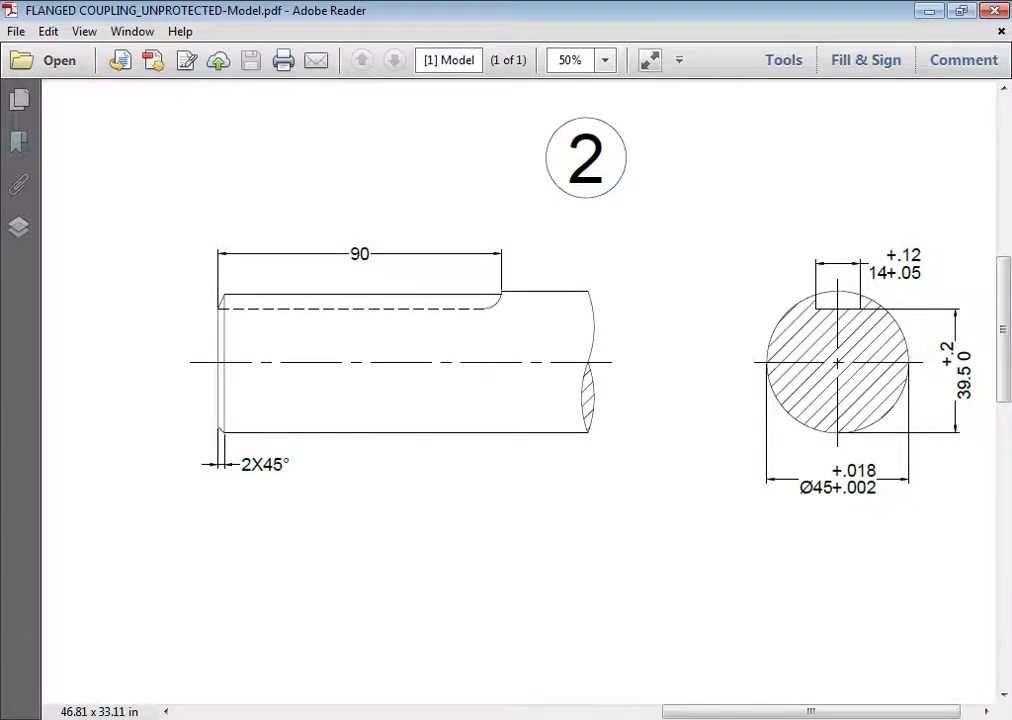
- Zoom out on the shaft drawing to check the keyway, then return to NX
key("ctrl+minus")
key("alt+Tab")
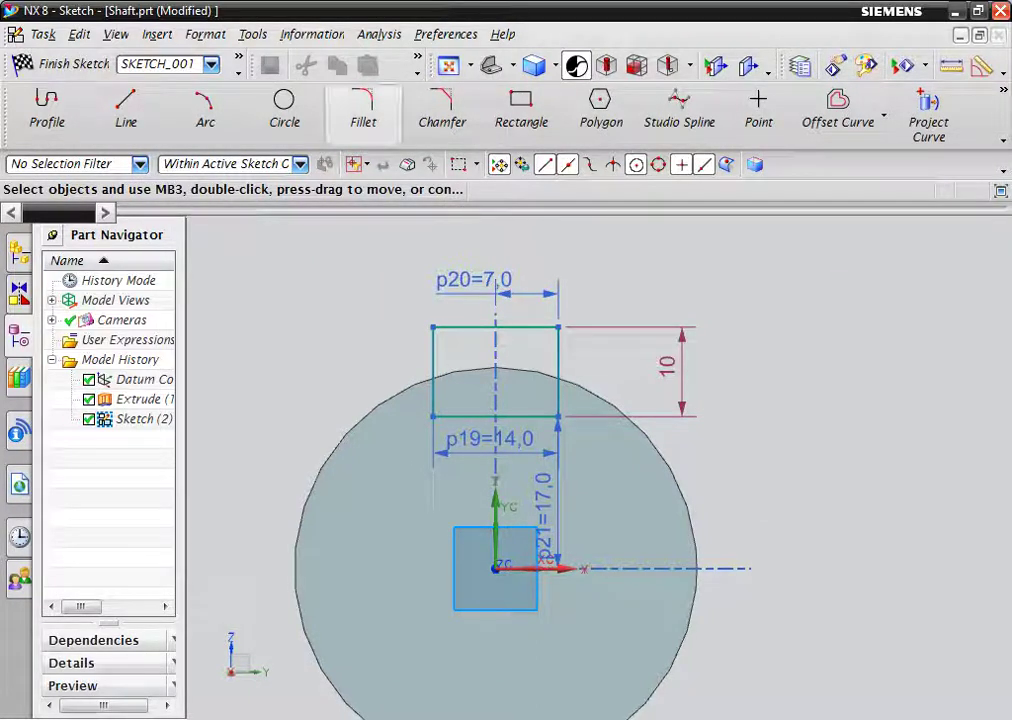
- Extrude the keyway rectangle 90 mm in reverse with Boolean Subtract to cut the slot
key("Home")
key("ctrl+q")
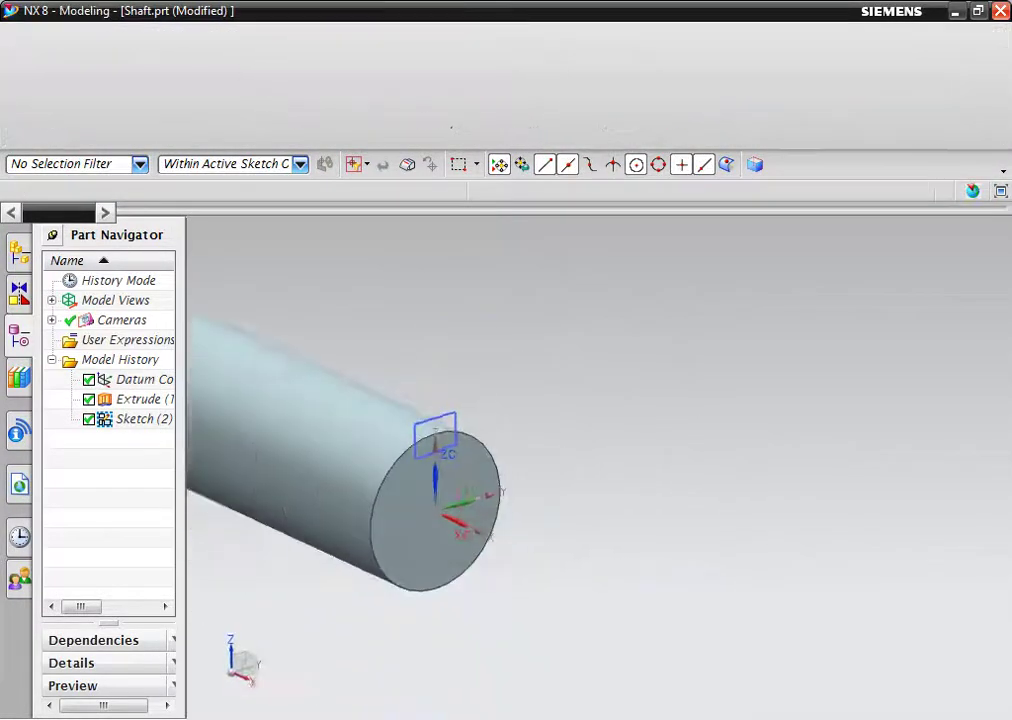
key("x")
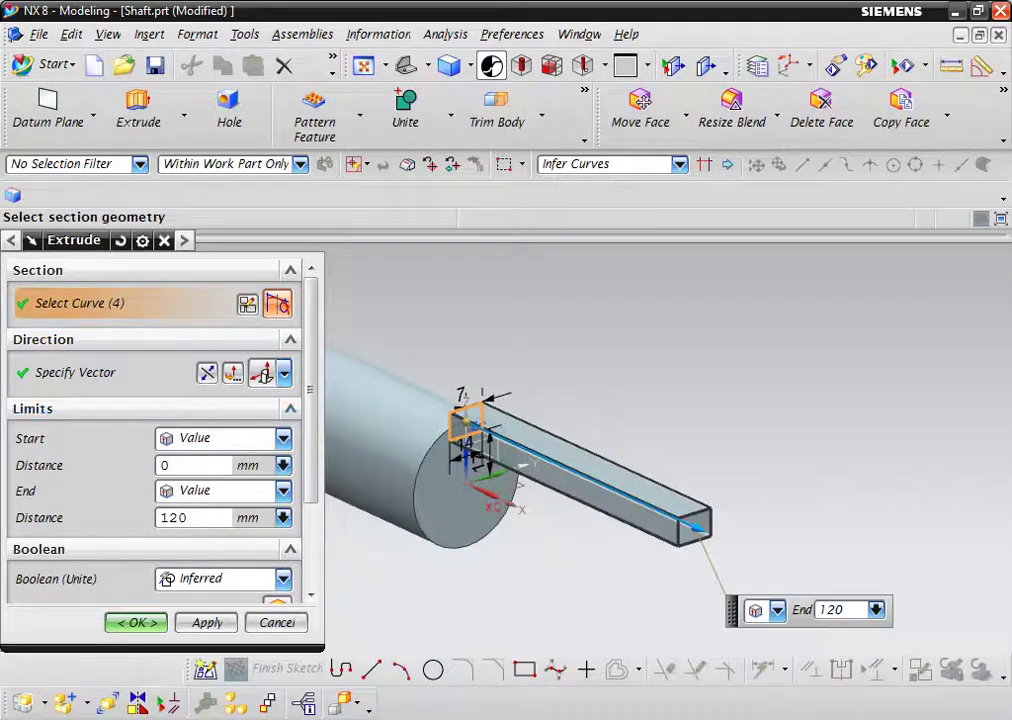
scroll(150, 450, "down", 3)
left_click(283, 459)
left_click(192, 521)
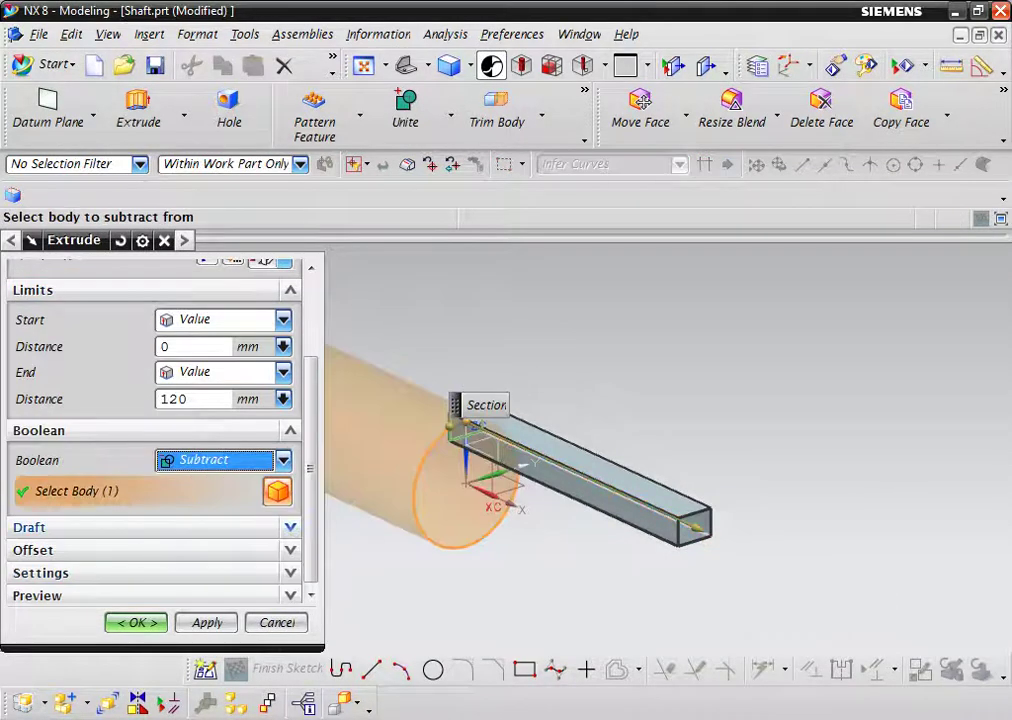
scroll(160, 430, "up", 3)
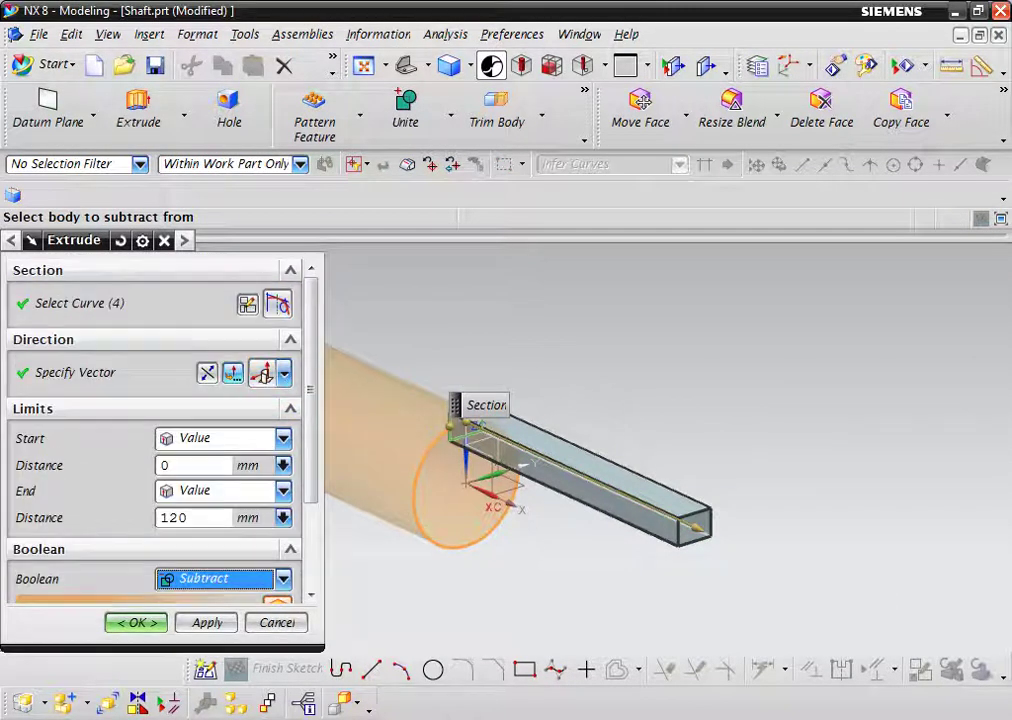
left_click(207, 372)
left_click(175, 517)
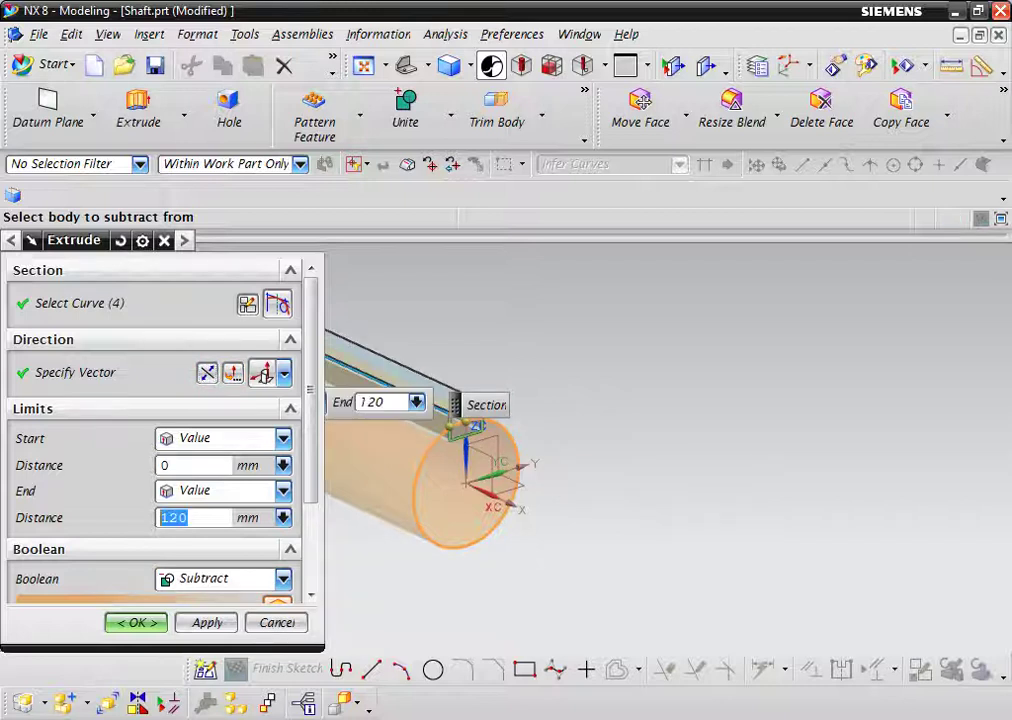
type("9")
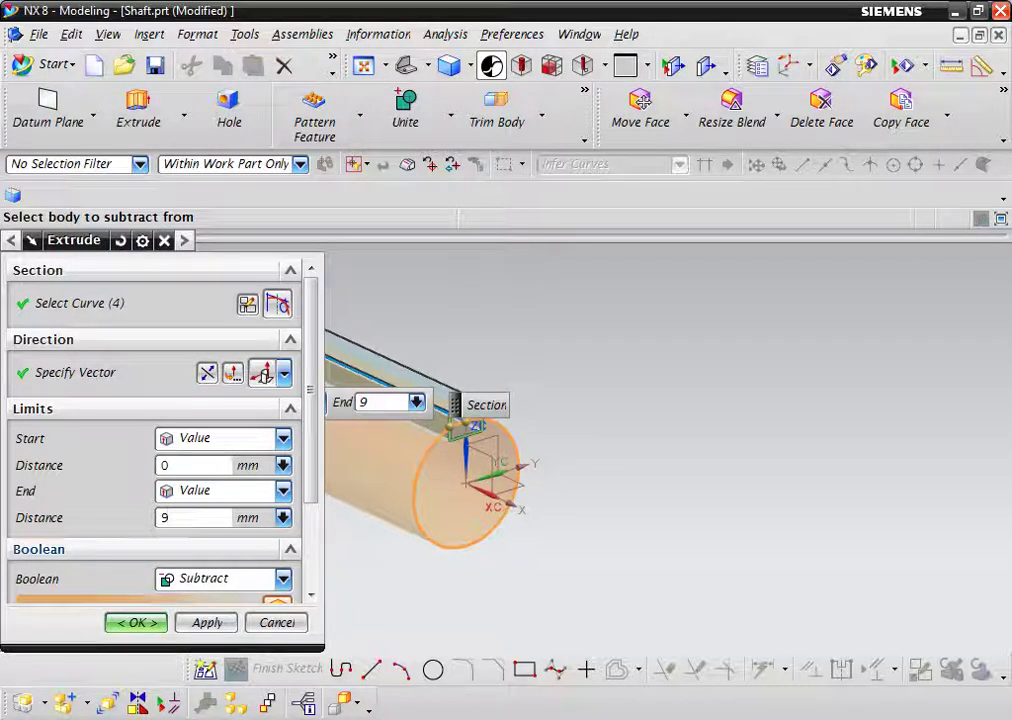
type("0")
key("Return")
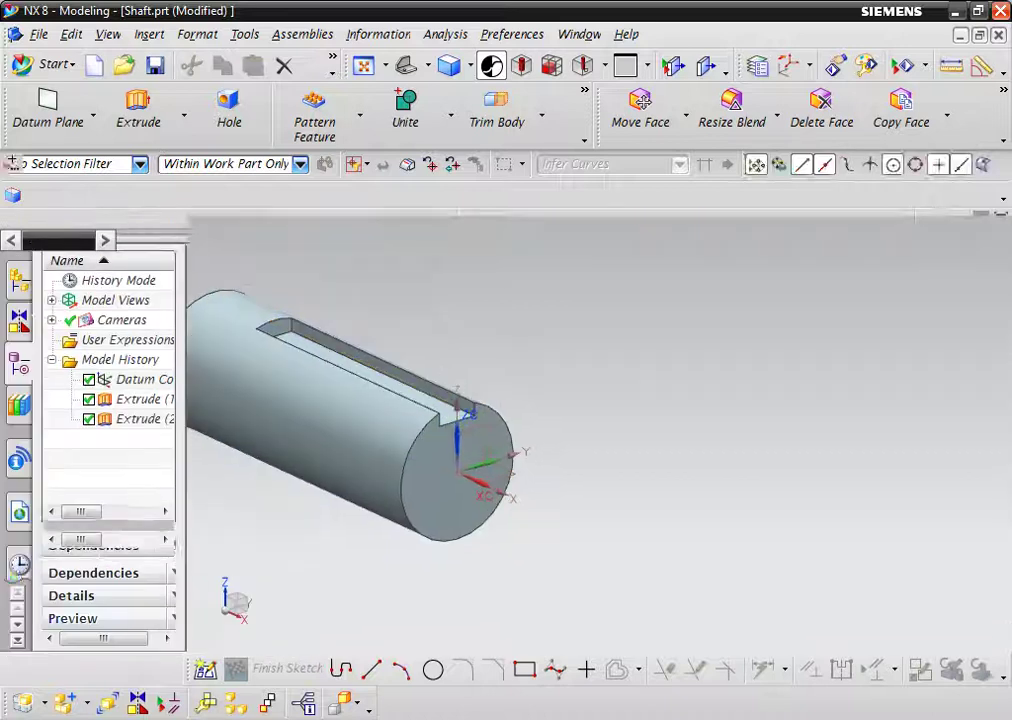
scroll(247, 320, "down", 3)
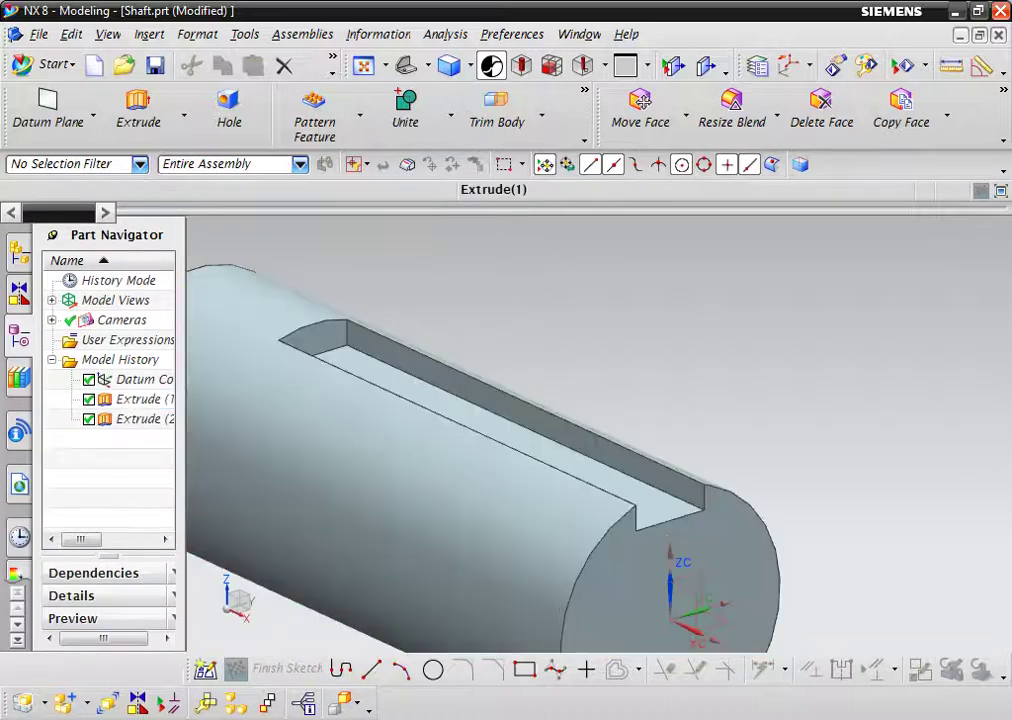
- Round the keyway's inner end edge with a 3 mm edge blend
left_click(585, 140)
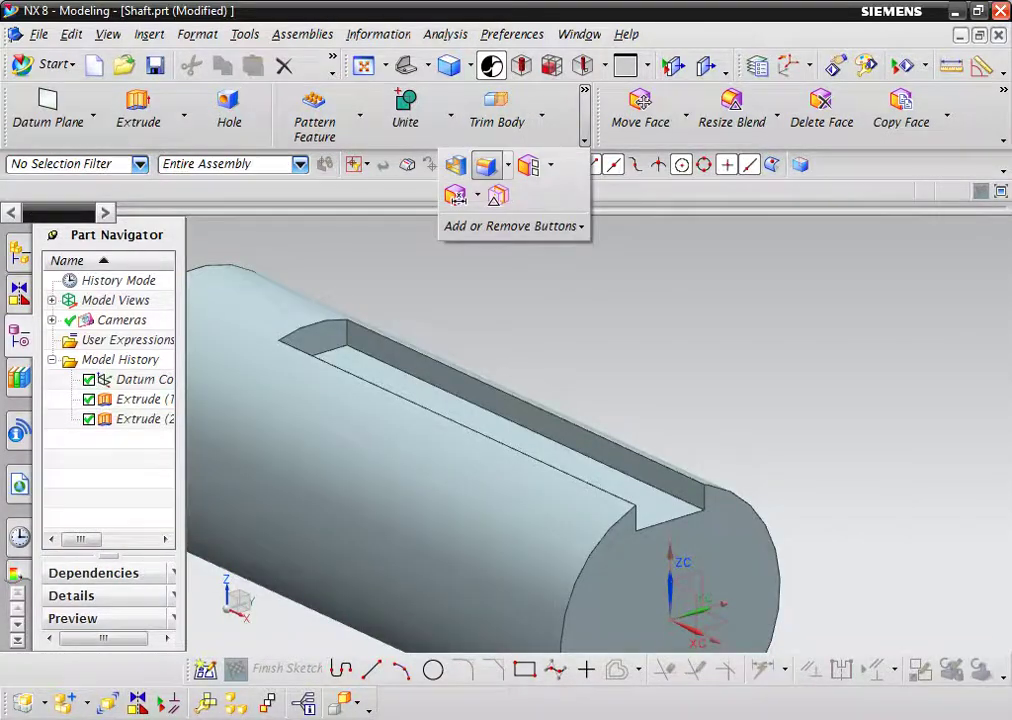
left_click(455, 165)
left_click(330, 366)
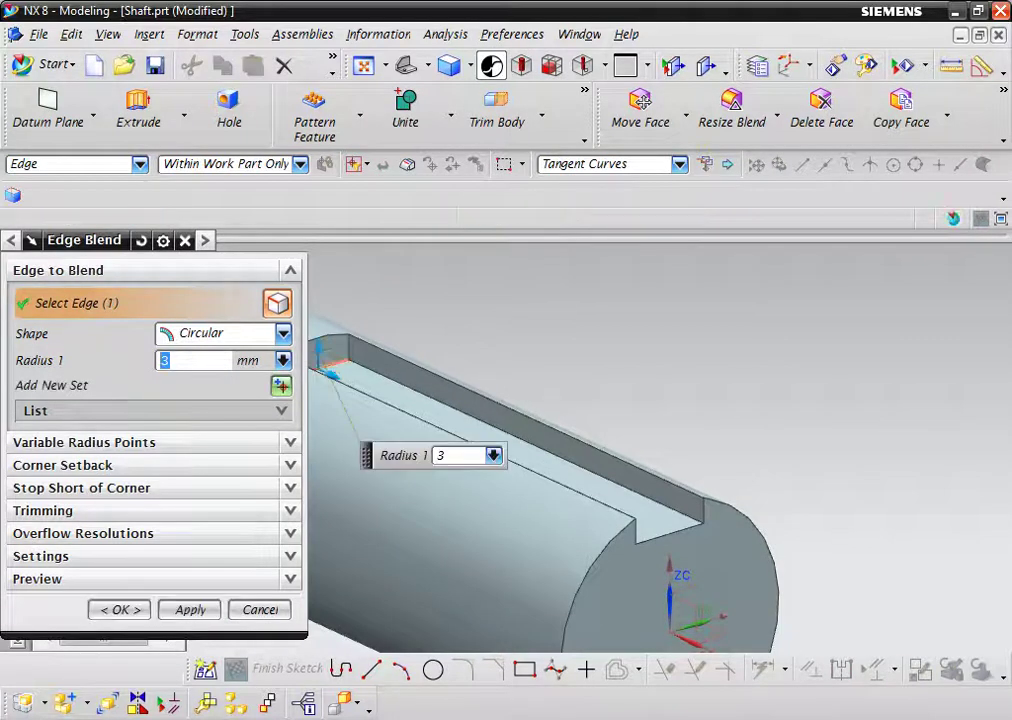
key("Return")
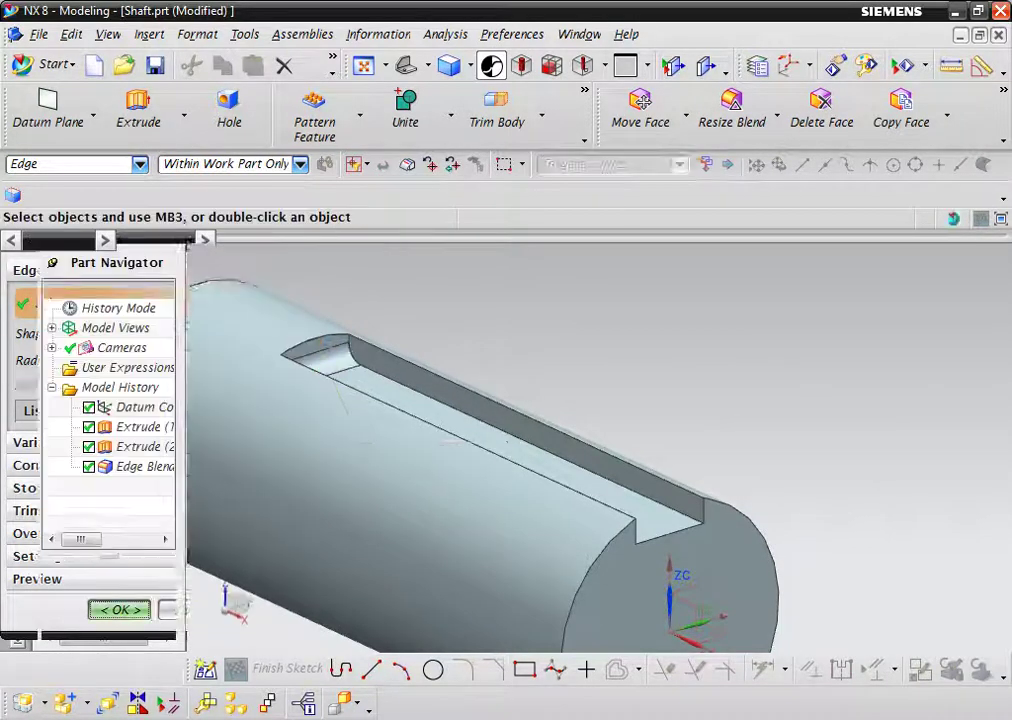
- Add a symmetric 2 mm chamfer to the shaft's circular end edge
left_click(585, 95)
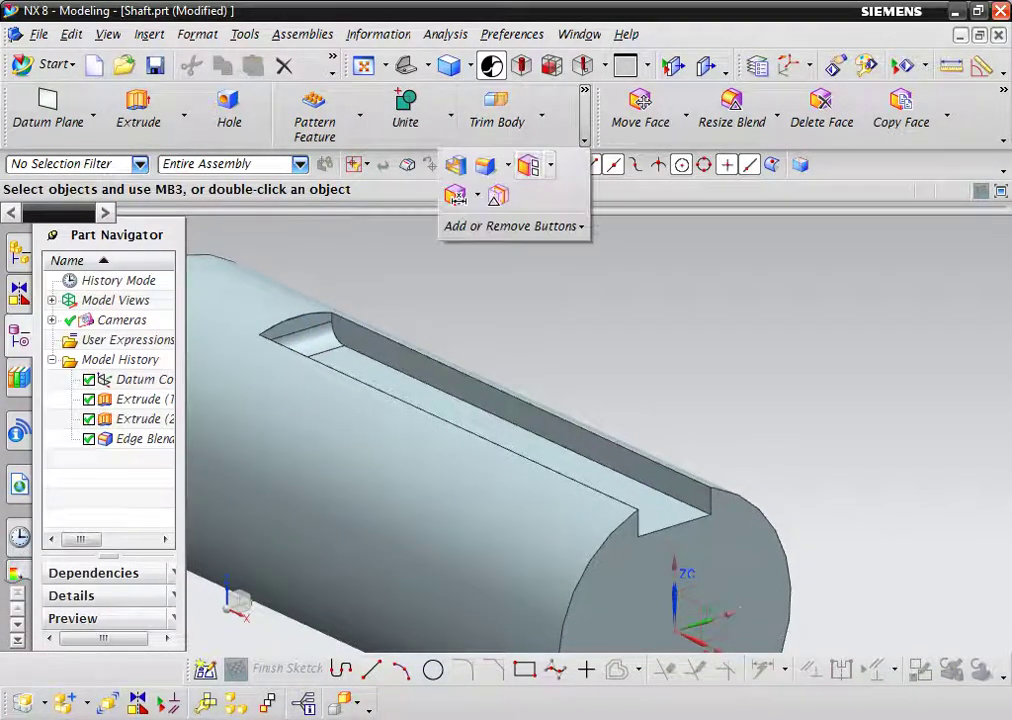
left_click(550, 165)
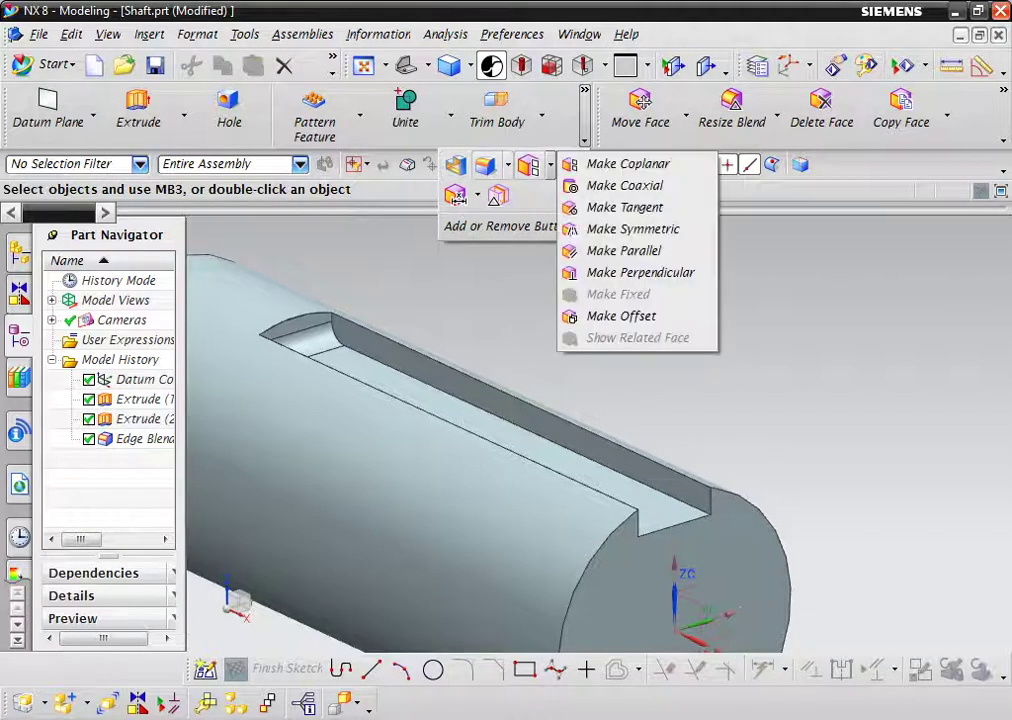
left_click(497, 194)
left_click(555, 194)
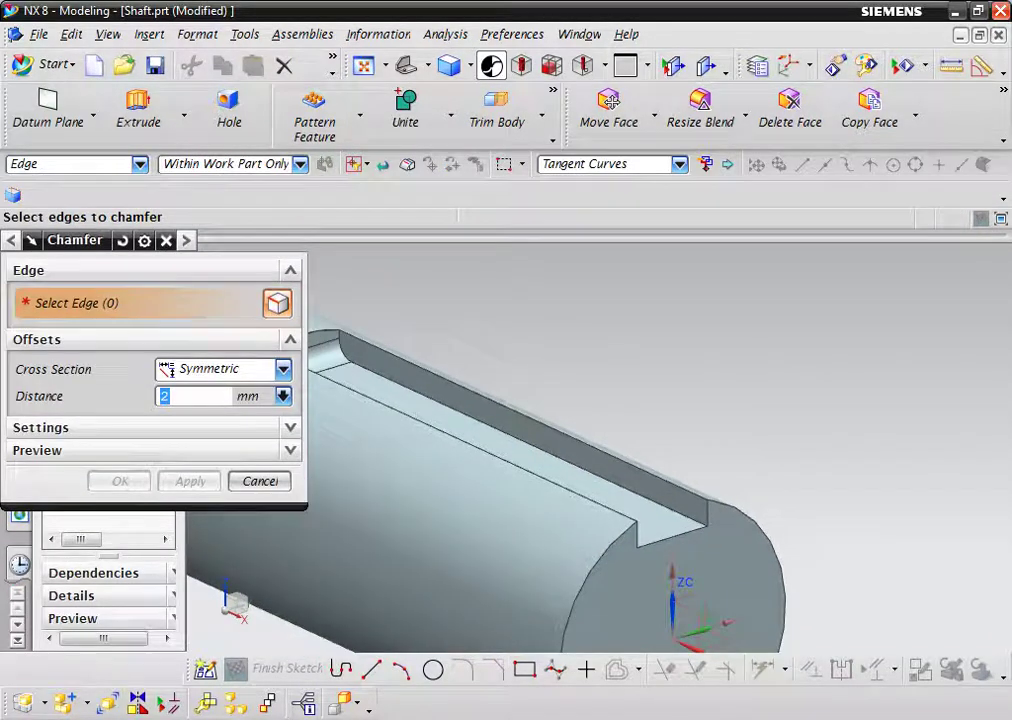
left_click(772, 598)
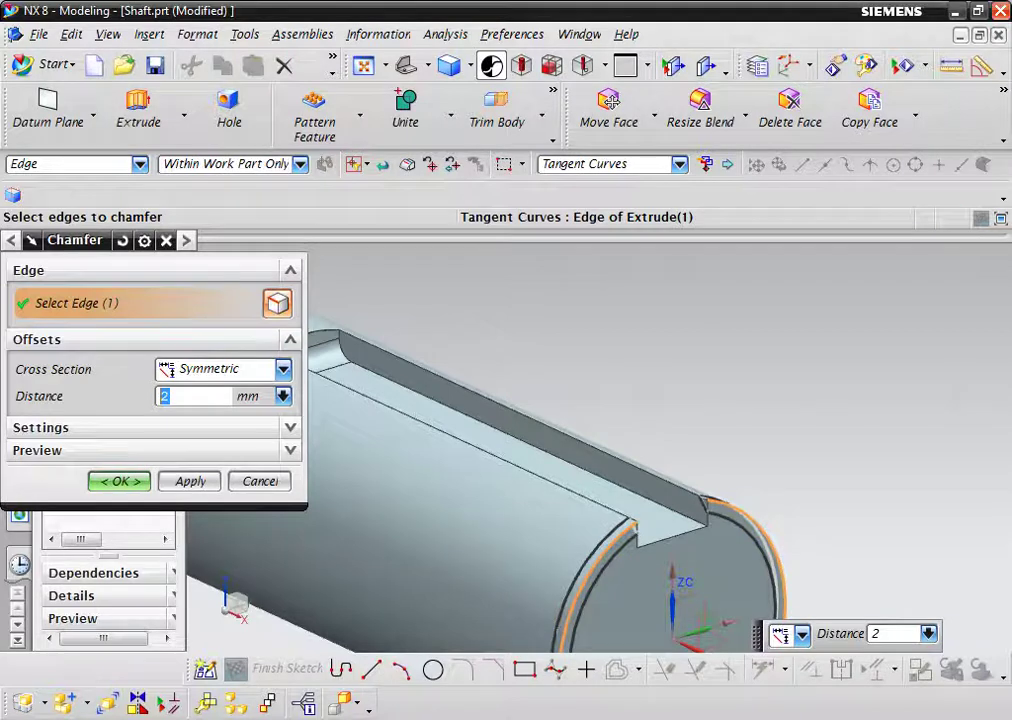
key("Return")
key("ctrl+f")
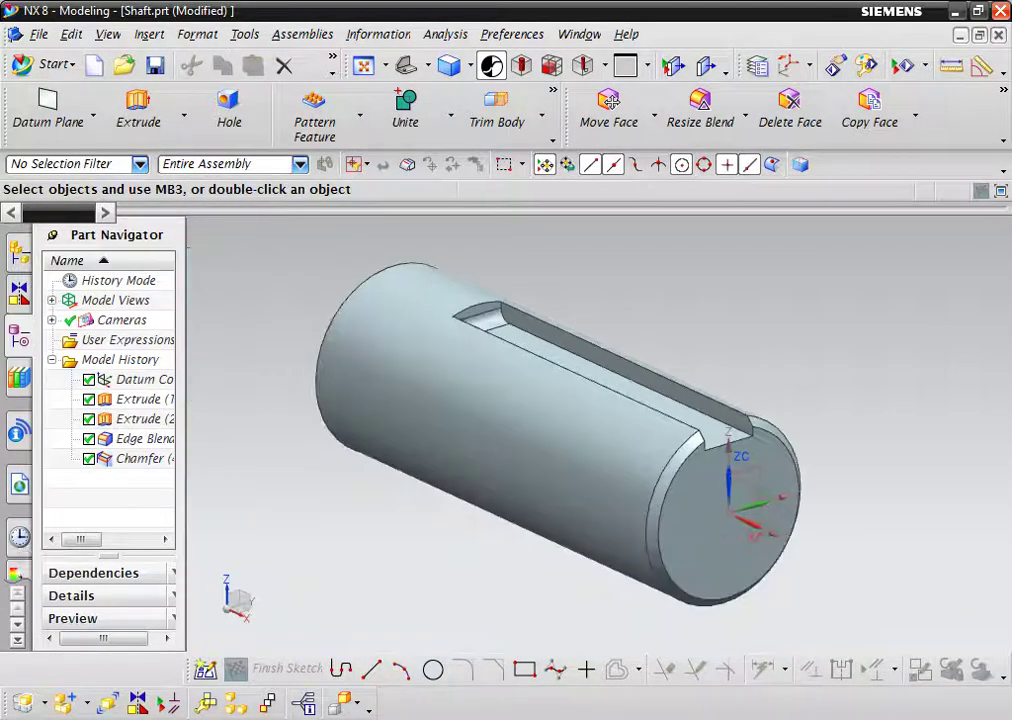
scroll(760, 480, "up", 2)
scroll(760, 480, "down", 3)
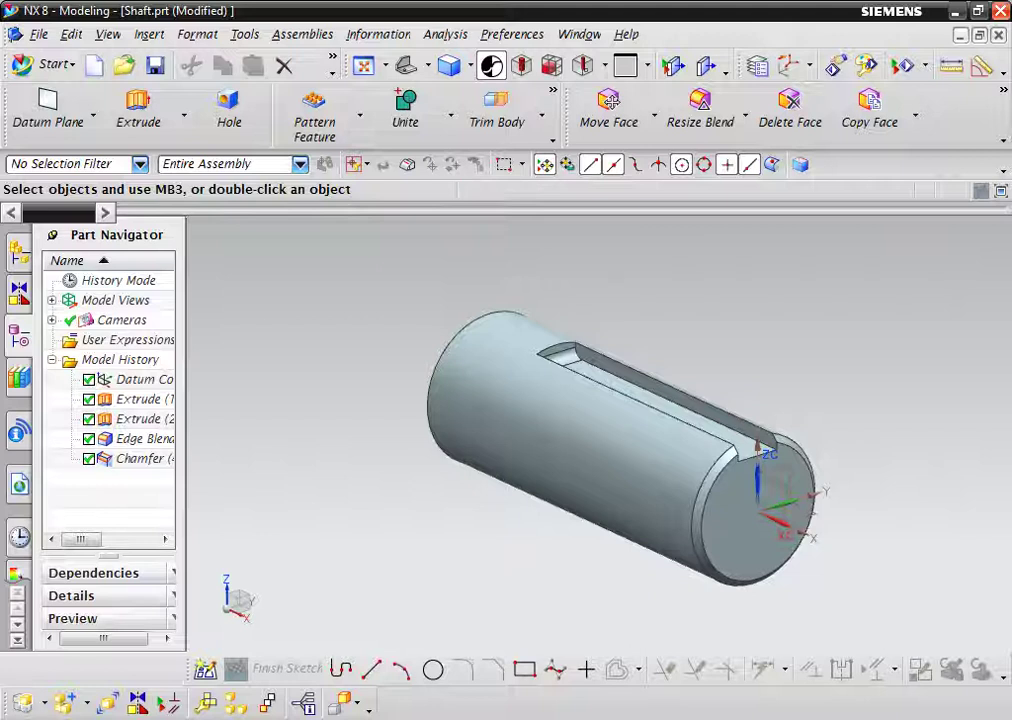
- Browse the plastic System Materials and try the glossy plastic blue on the shaft
scroll(672, 300, "up", 1)
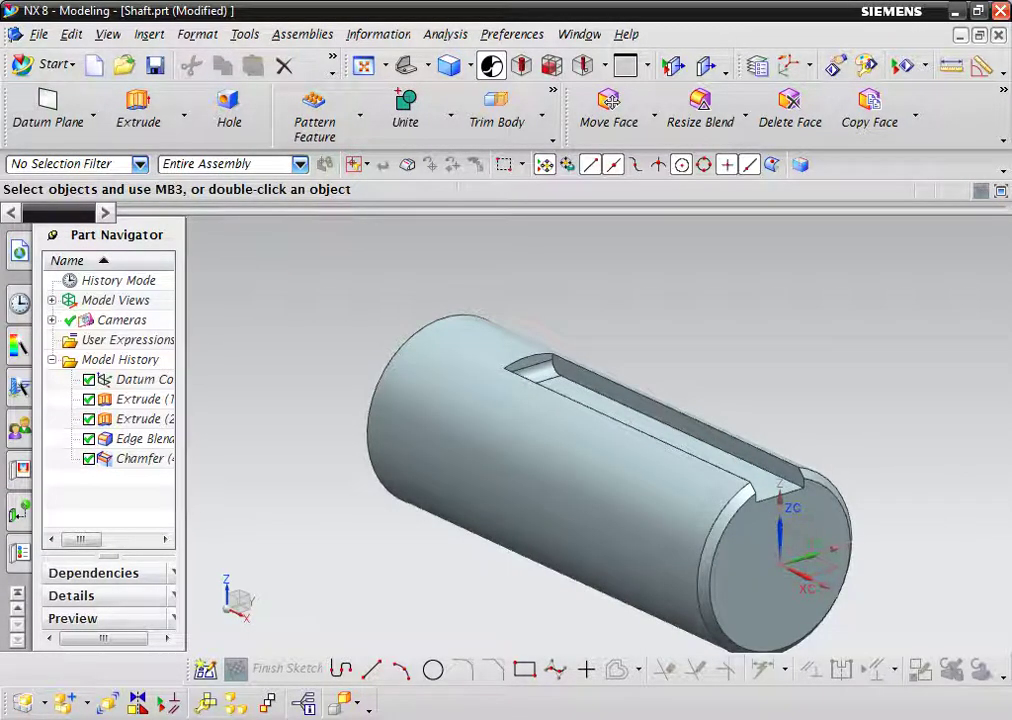
left_click(19, 552)
left_click(92, 503)
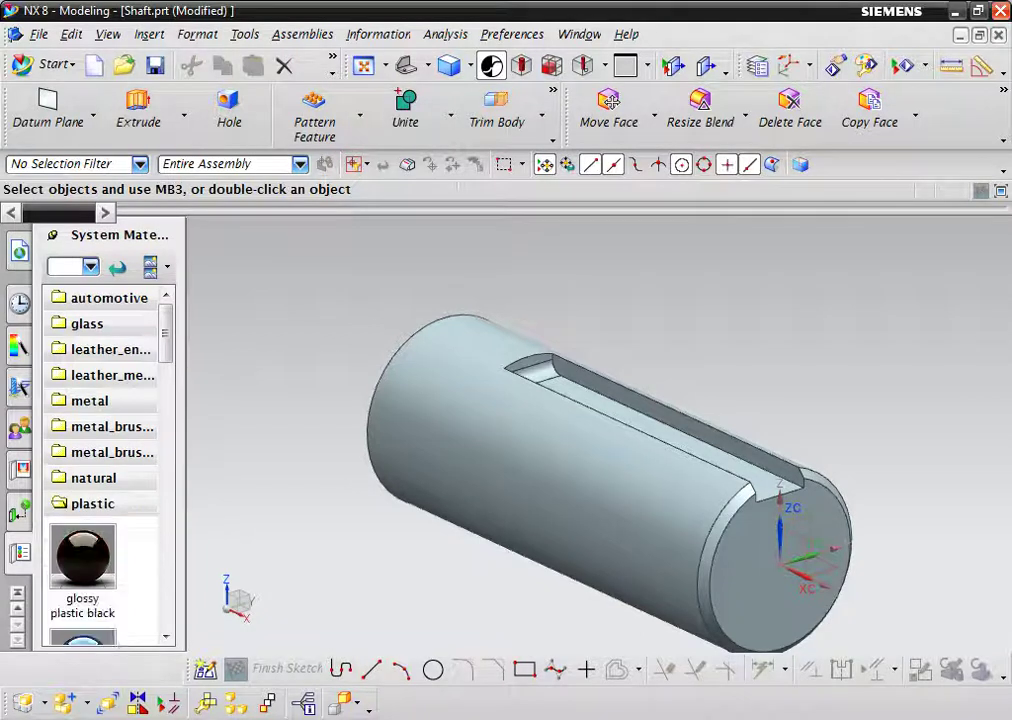
scroll(100, 450, "down", 1)
scroll(100, 450, "down", 1)
scroll(100, 450, "down", 2)
scroll(100, 450, "down", 2)
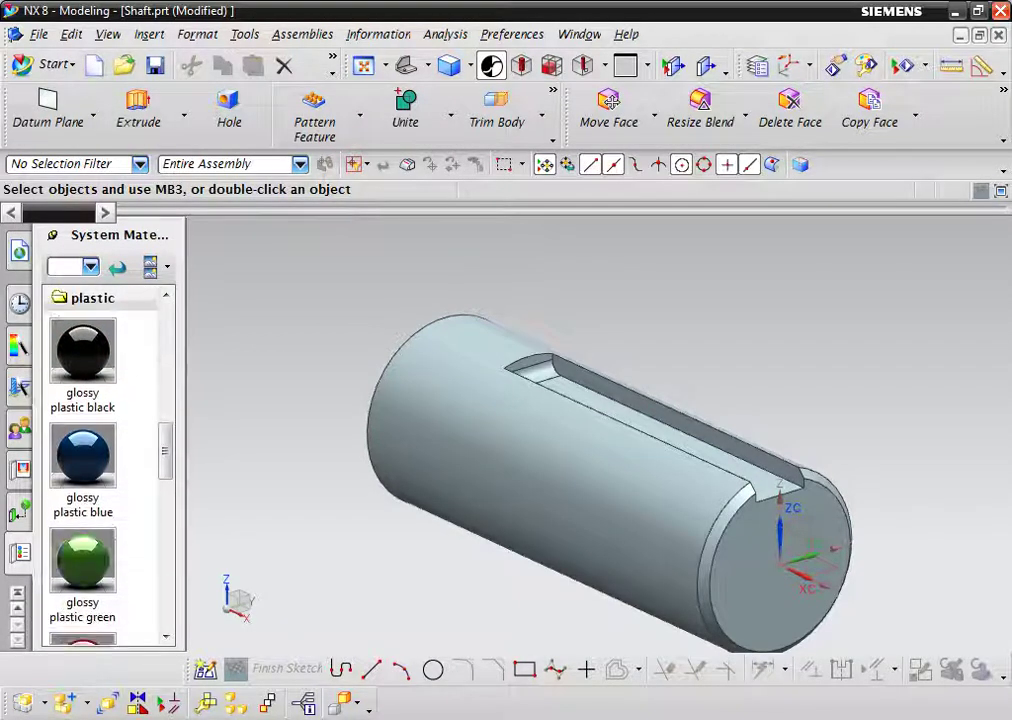
scroll(100, 450, "down", 2)
scroll(82, 480, "up", 1)
left_click_drag(82, 478, 545, 520)
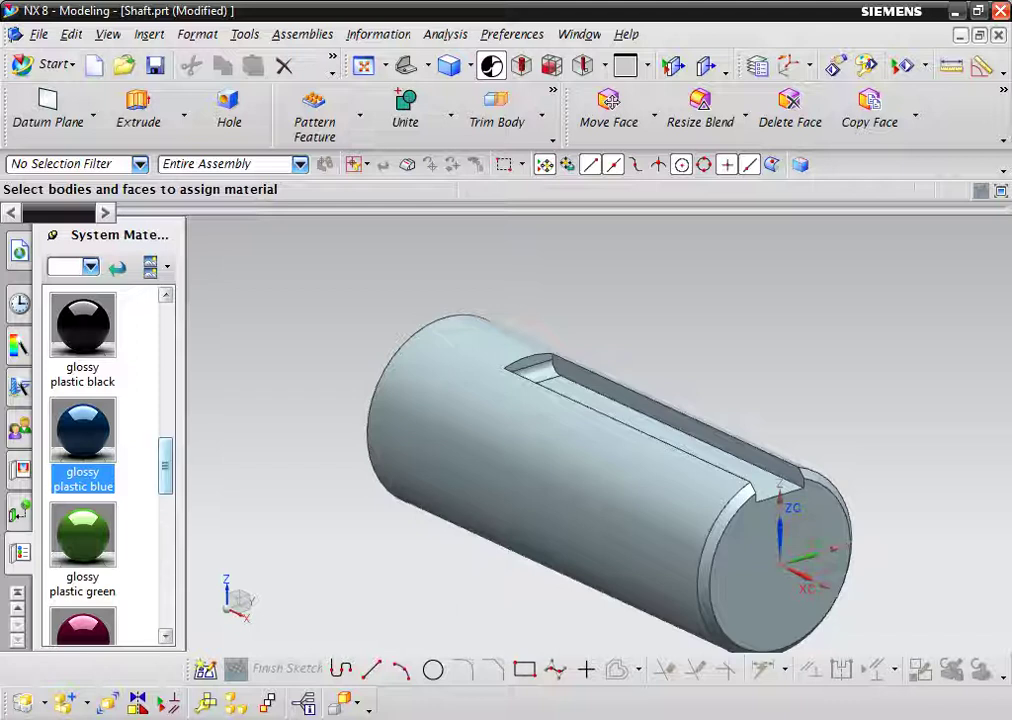
scroll(100, 465, "down", 2)
scroll(100, 465, "down", 1)
scroll(100, 465, "down", 1)
left_click(83, 463)
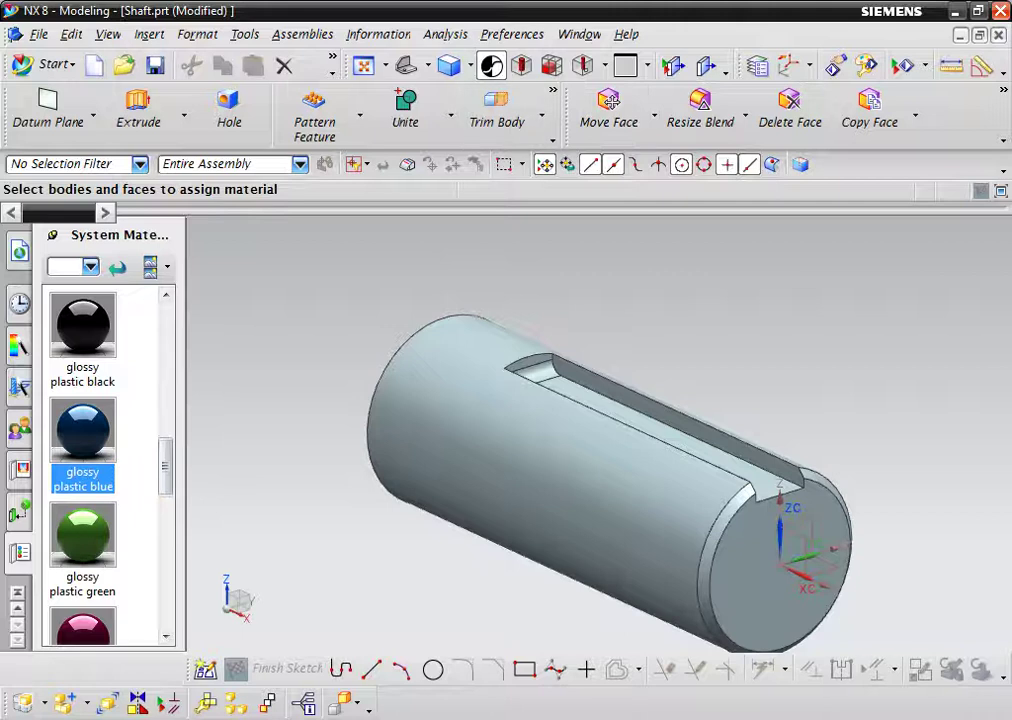
- Switch to Studio rendering and apply the plain plastic blue material to the shaft
left_click(428, 65)
left_click(463, 66)
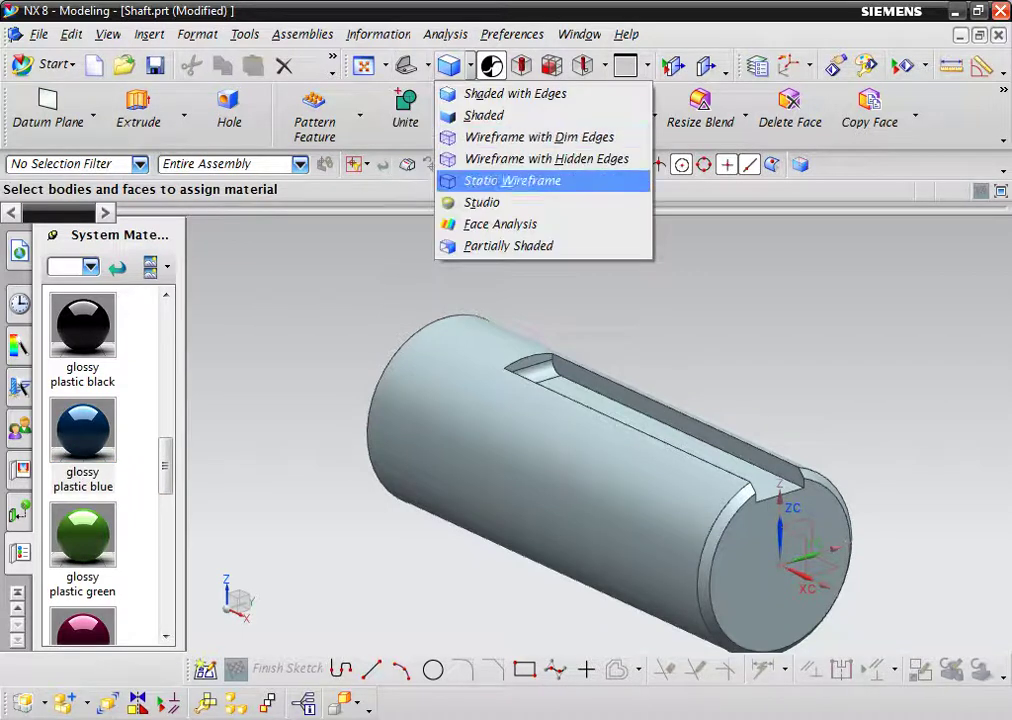
left_click(474, 201)
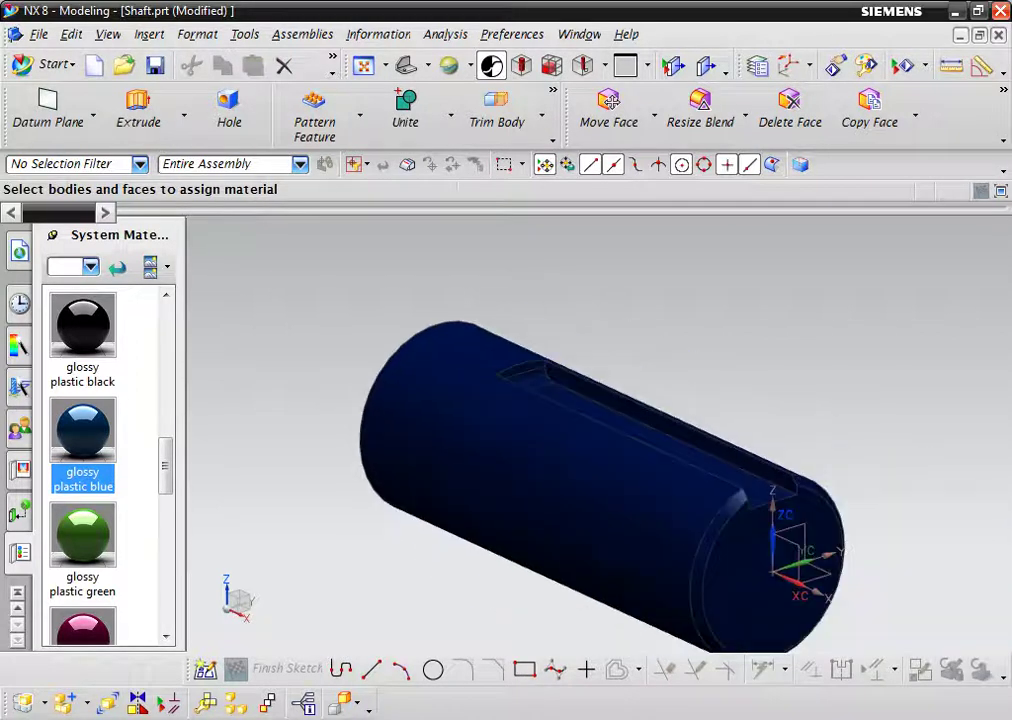
scroll(105, 465, "down", 3)
scroll(105, 465, "down", 1)
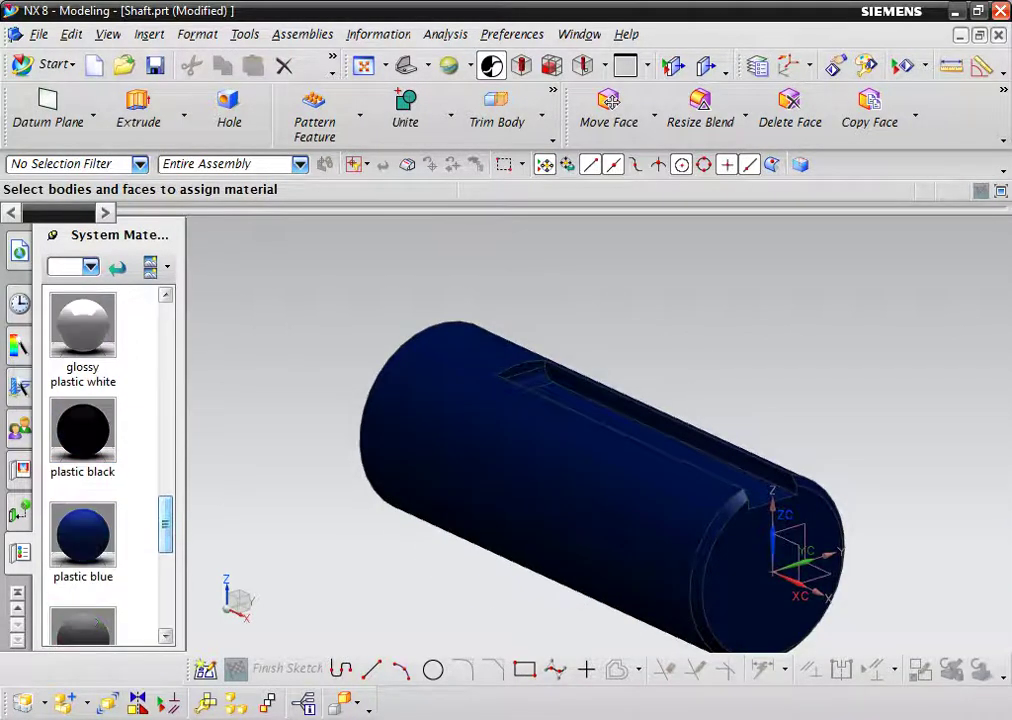
left_click(83, 540)
left_click_drag(83, 535, 468, 510)
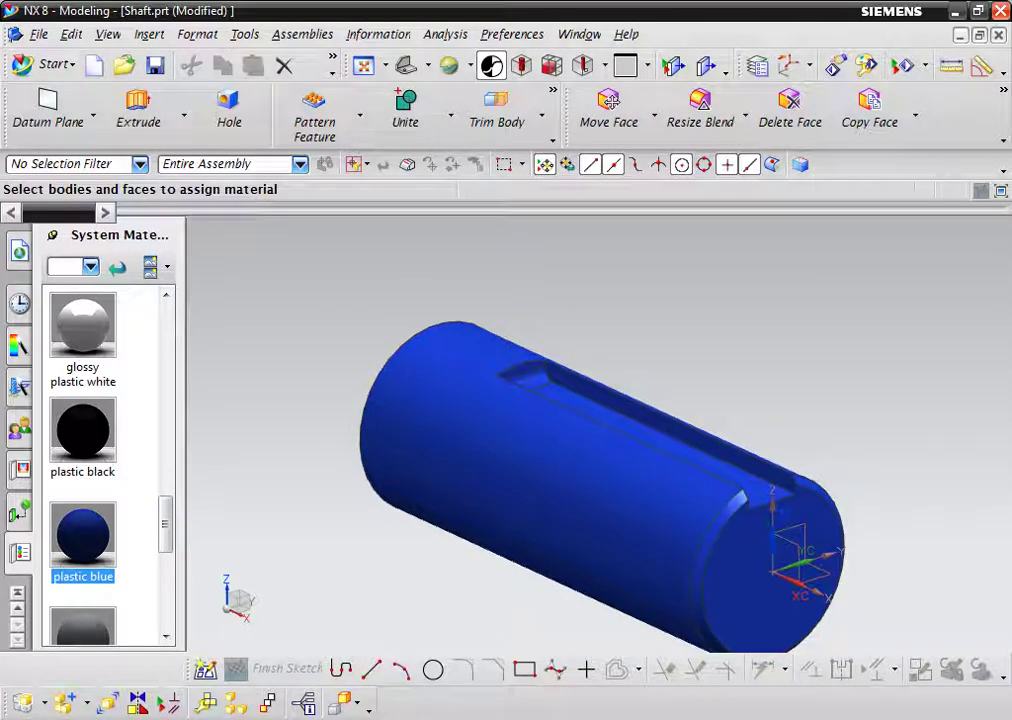
- Save and close Shaft.prt, then start a new part file
left_click(154, 65)
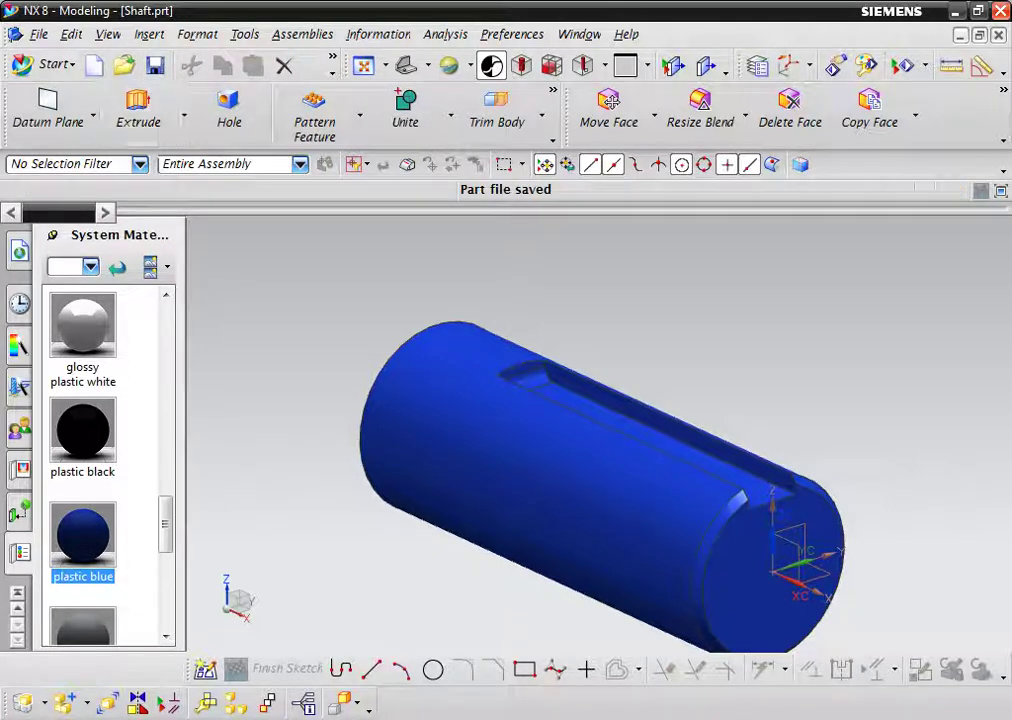
key("ctrl+F4")
key("ctrl+n")
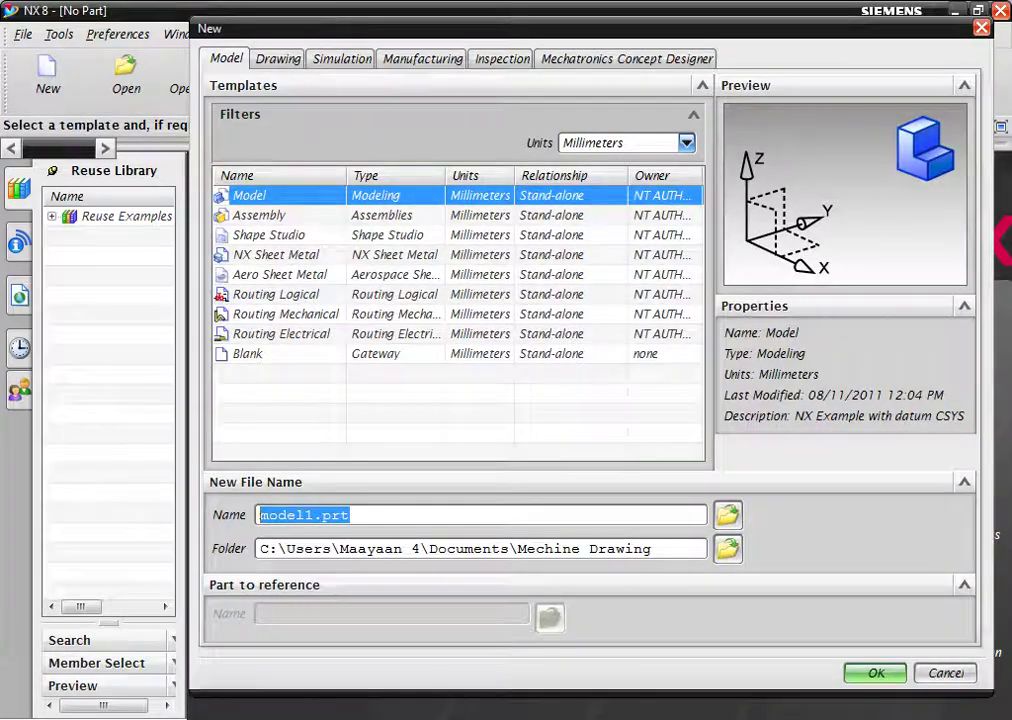
- In the reference PDF, fit the page and zoom into detail 3's 80 mm taper key (TAPER 1:100)
key("alt+Tab")
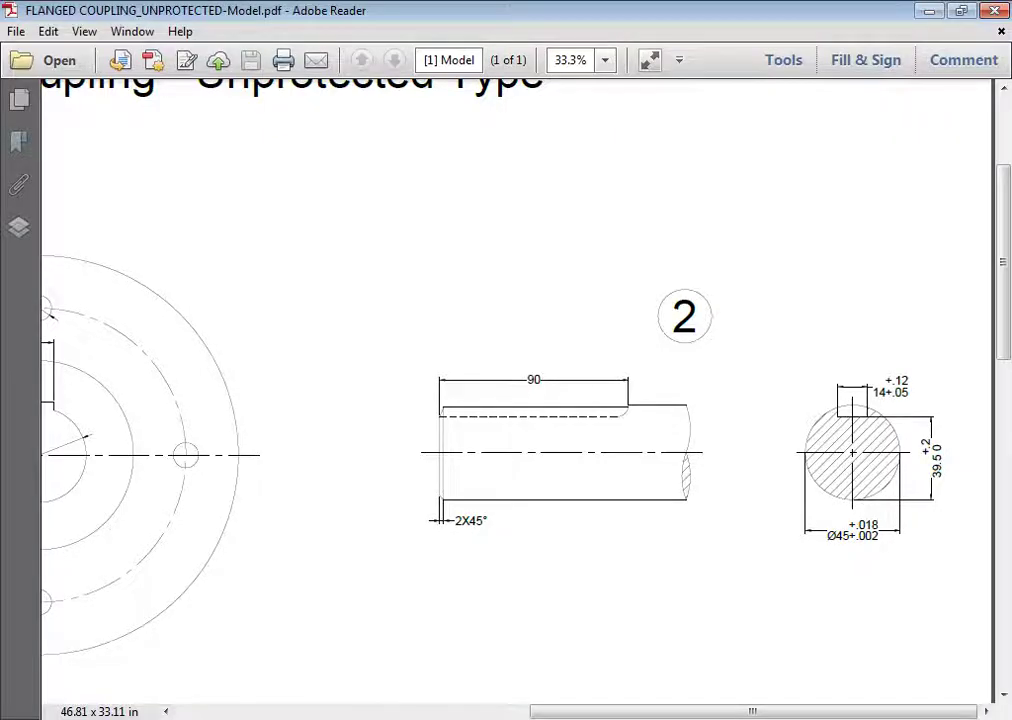
key("ctrl+0")
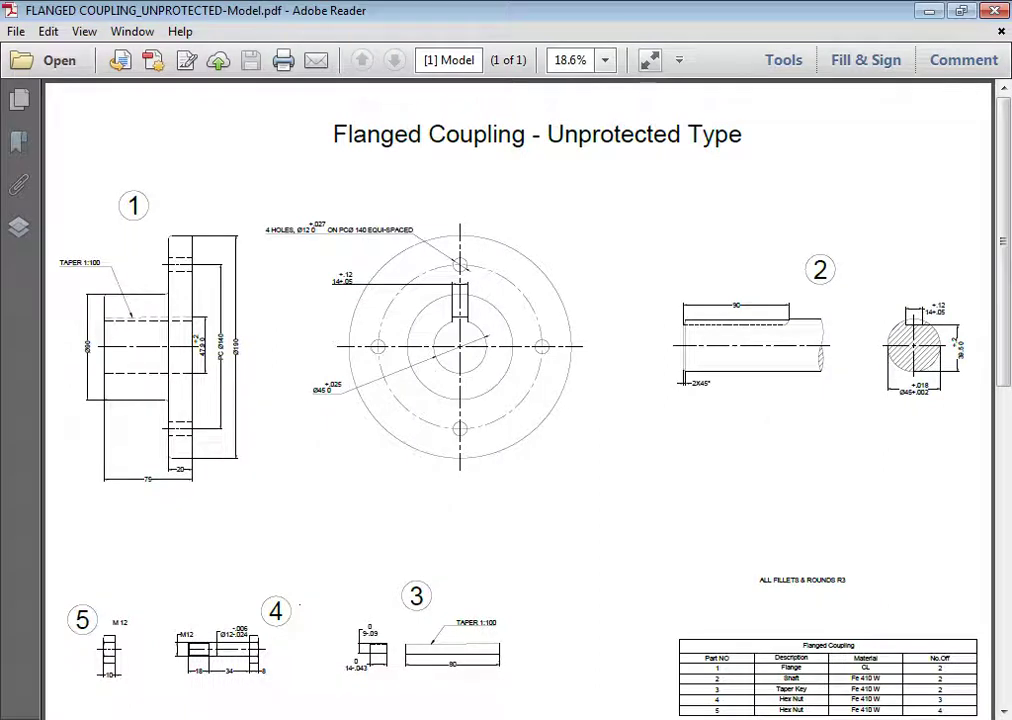
scroll(420, 630, "up", 3, "ctrl")
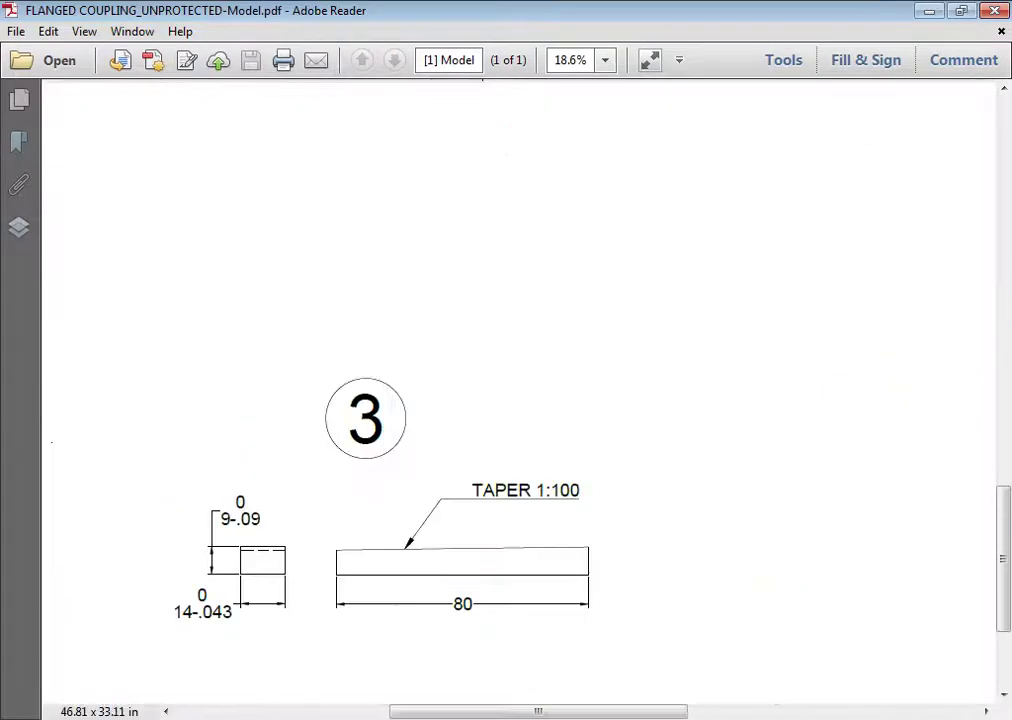
scroll(420, 630, "up", 1, "ctrl")
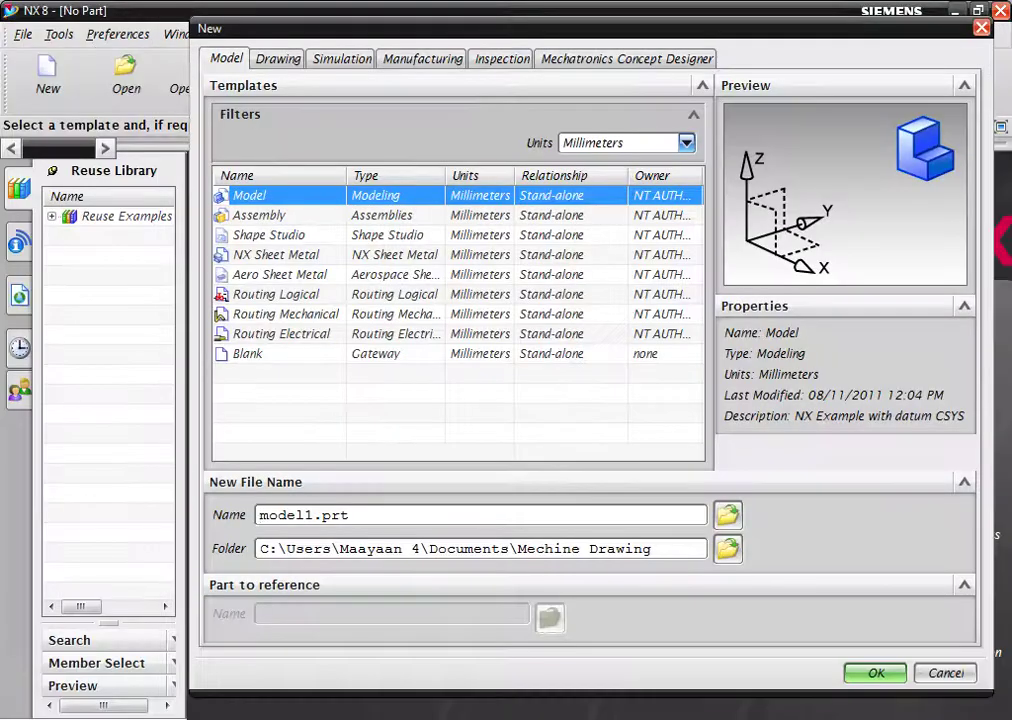
- Name the new part 'Taper Tey' and create it
key("shift+Home")
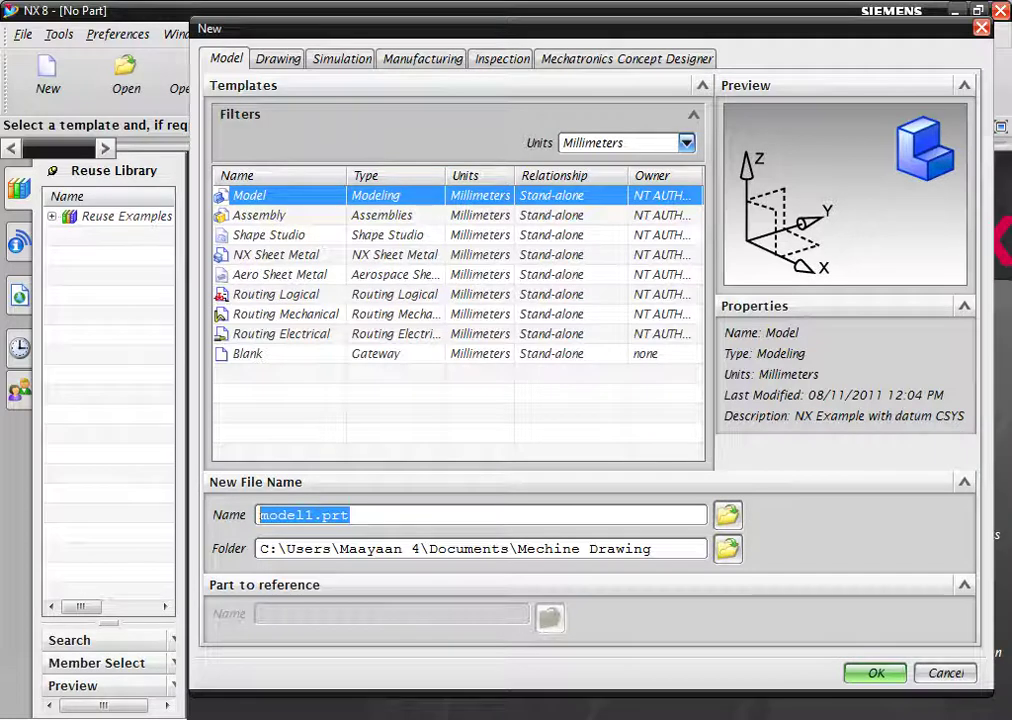
type("Taper ")
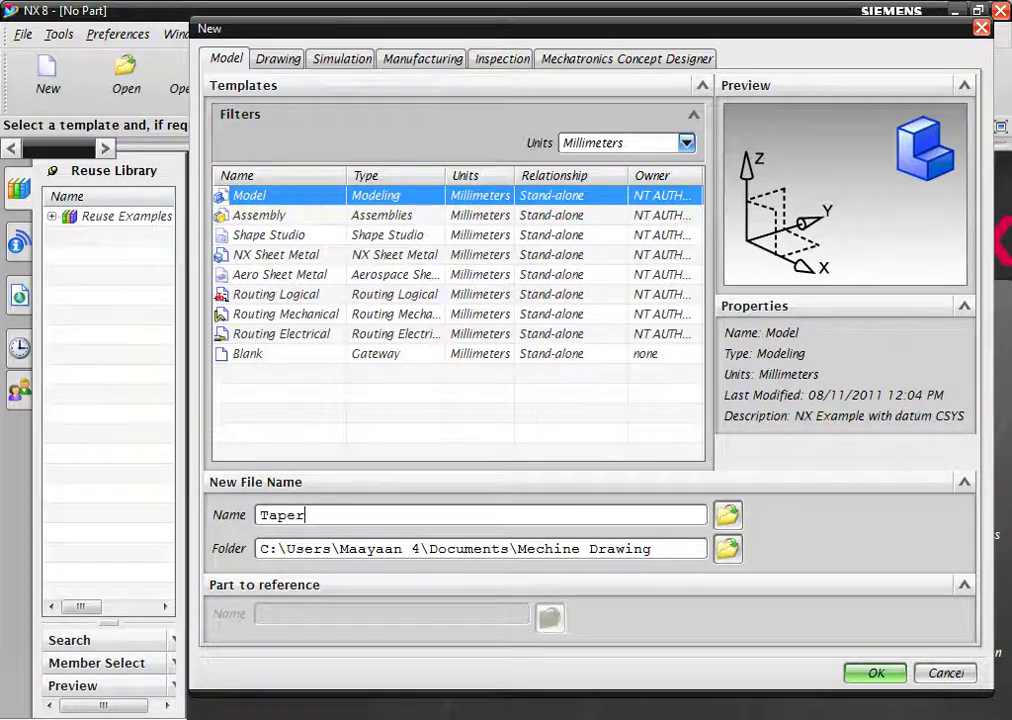
type("Tey")
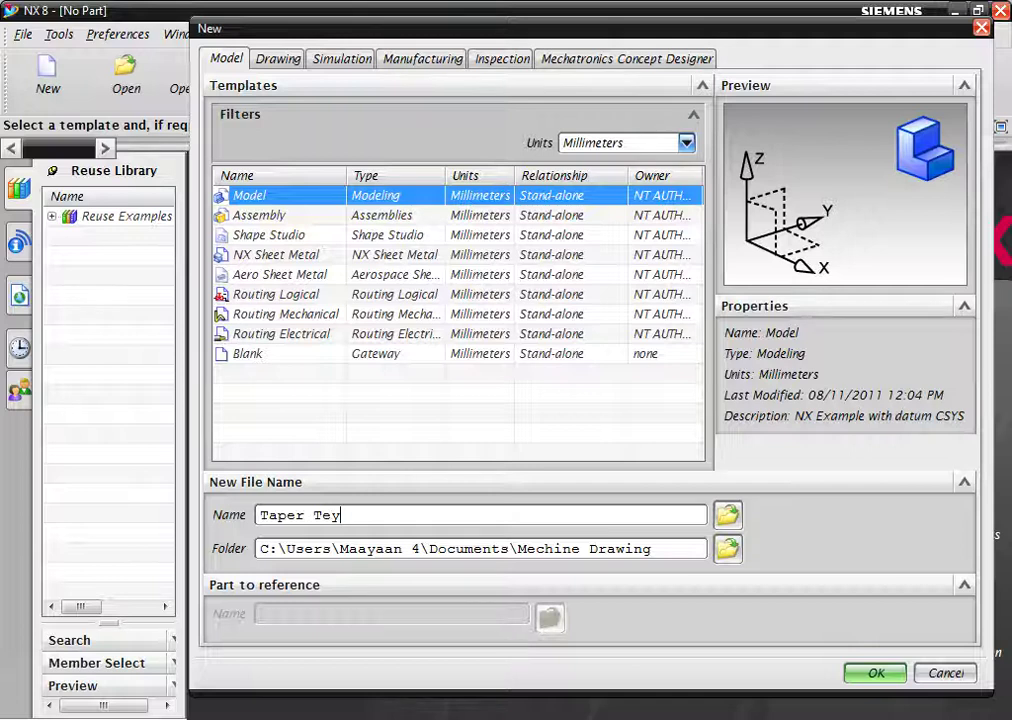
key("Return")
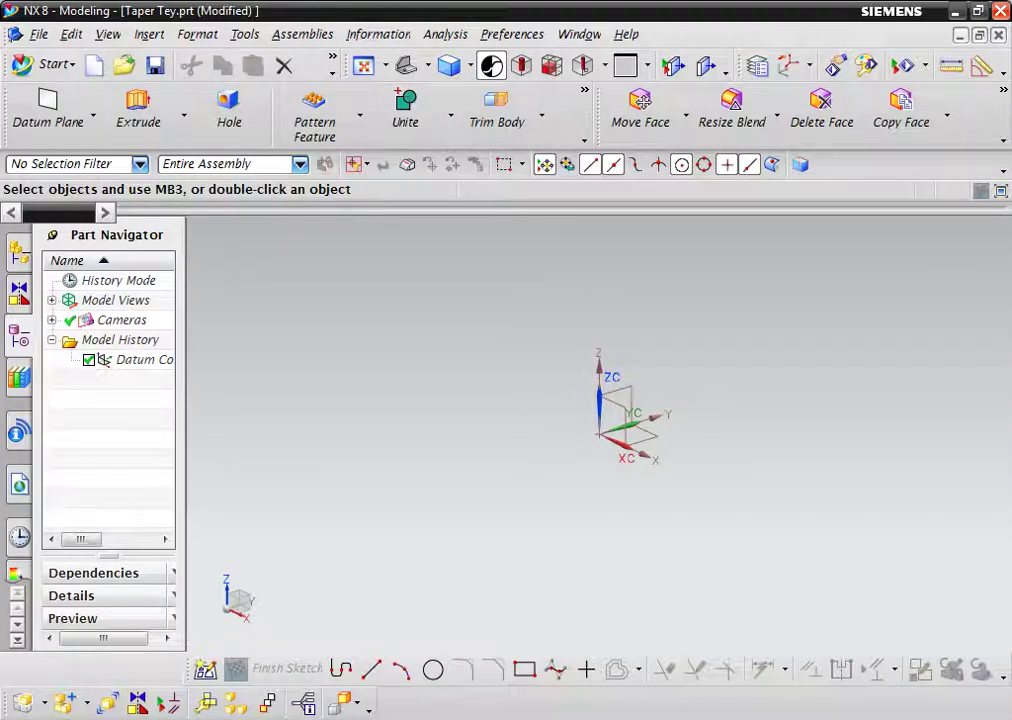
- Sketch a closed tapered profile on the datum plane with a 115 bottom line
left_click(138, 108)
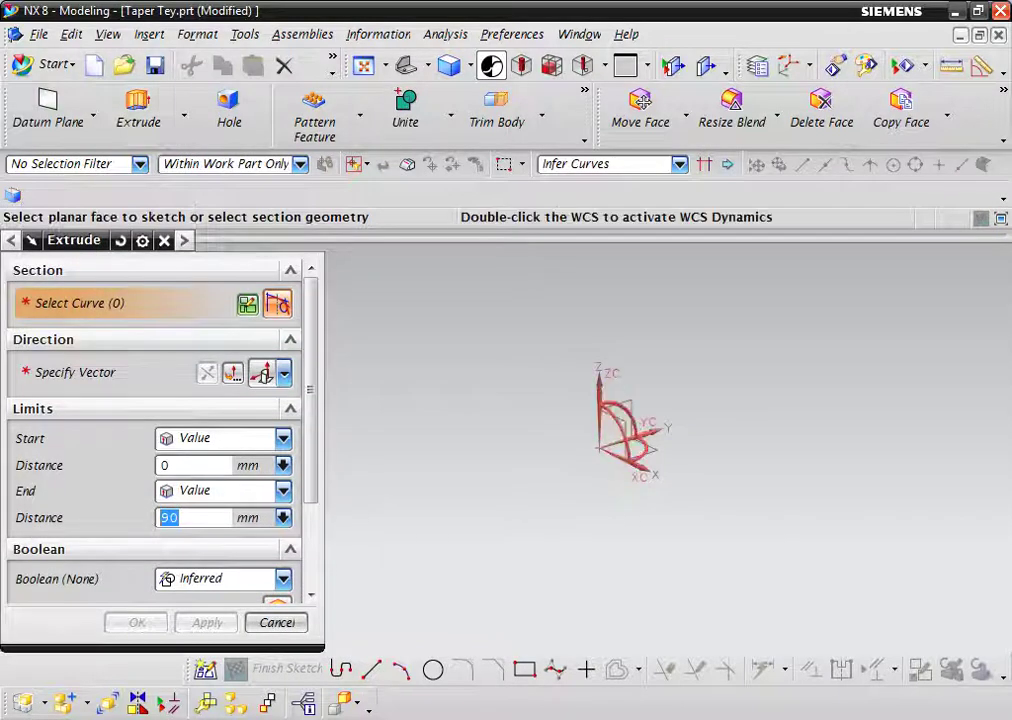
left_click(588, 430)
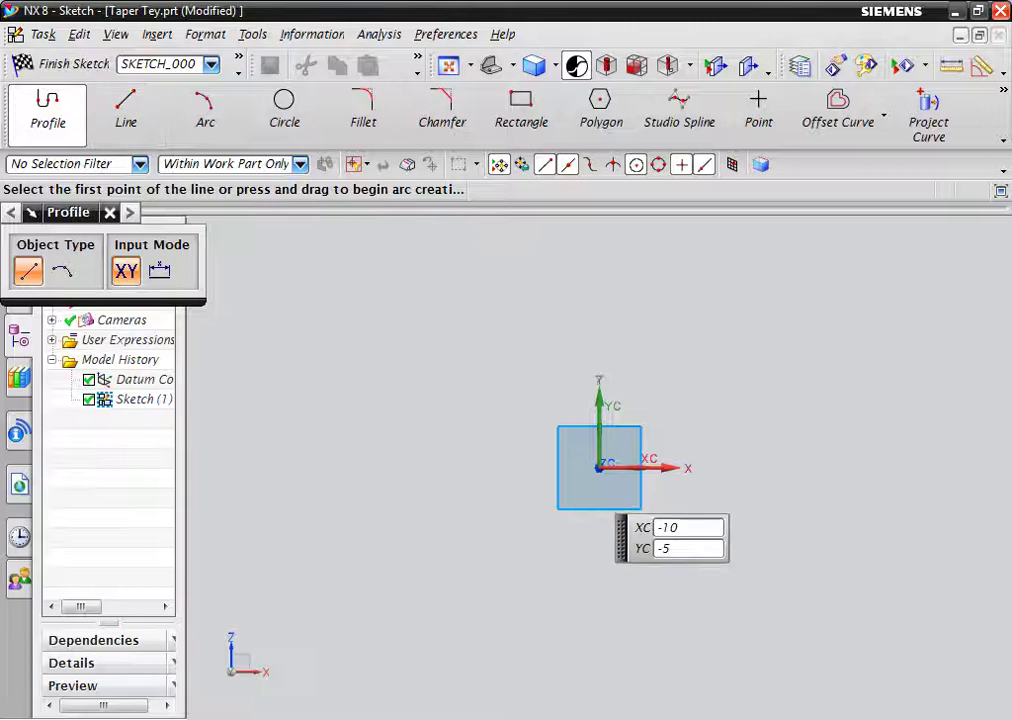
left_click(598, 467)
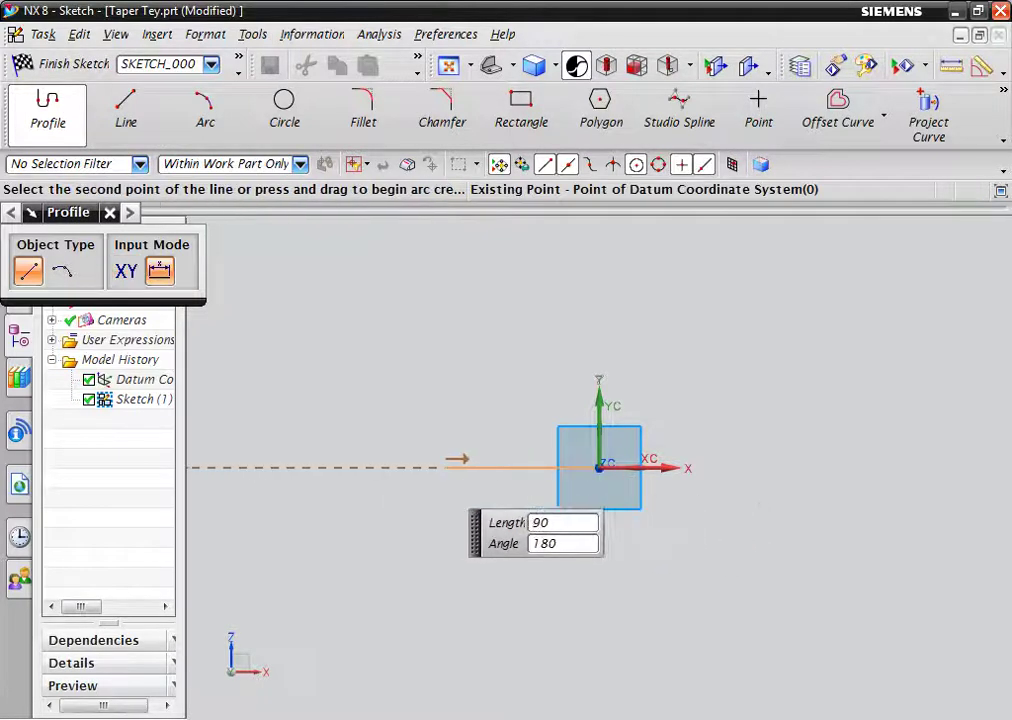
key("Return")
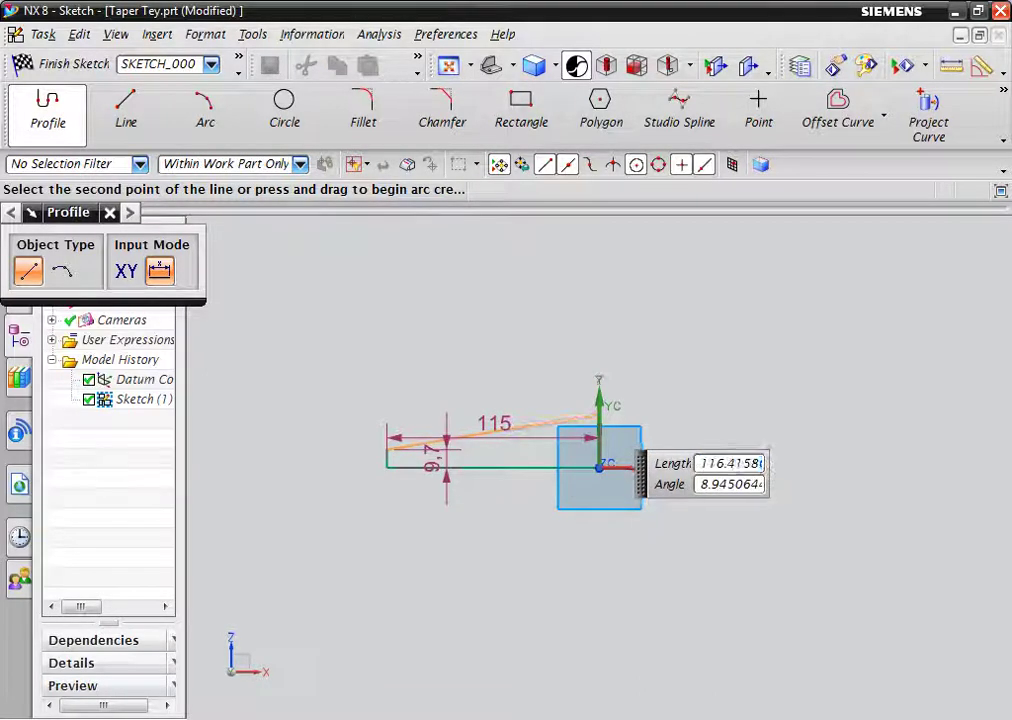
scroll(599, 428, "down", 5)
scroll(600, 418, "up", 5)
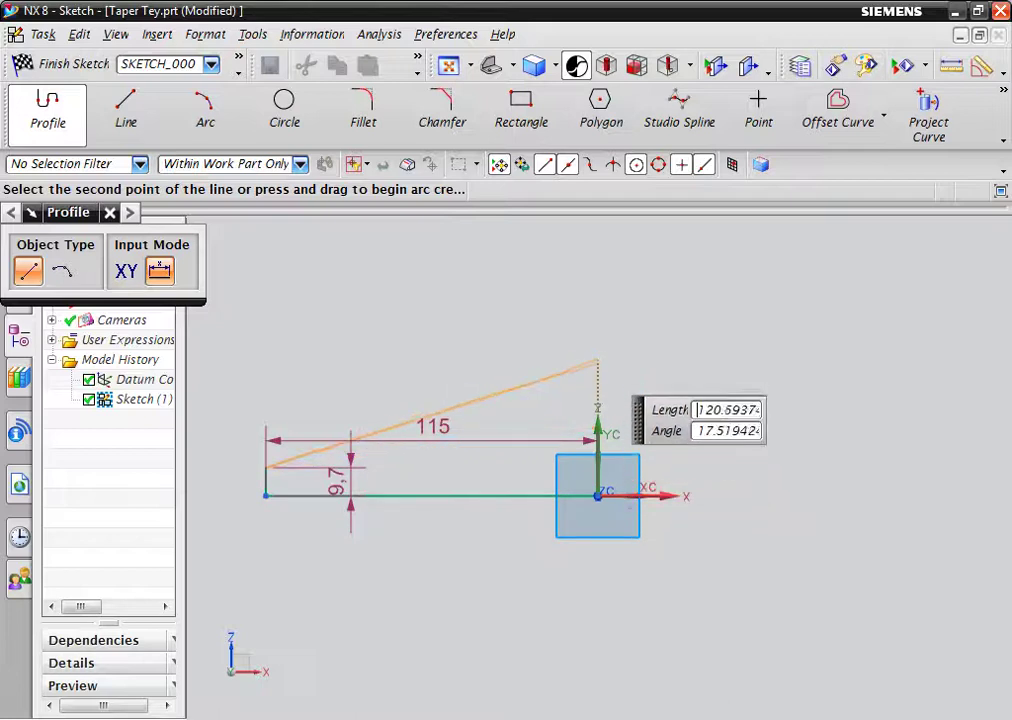
left_click(598, 385)
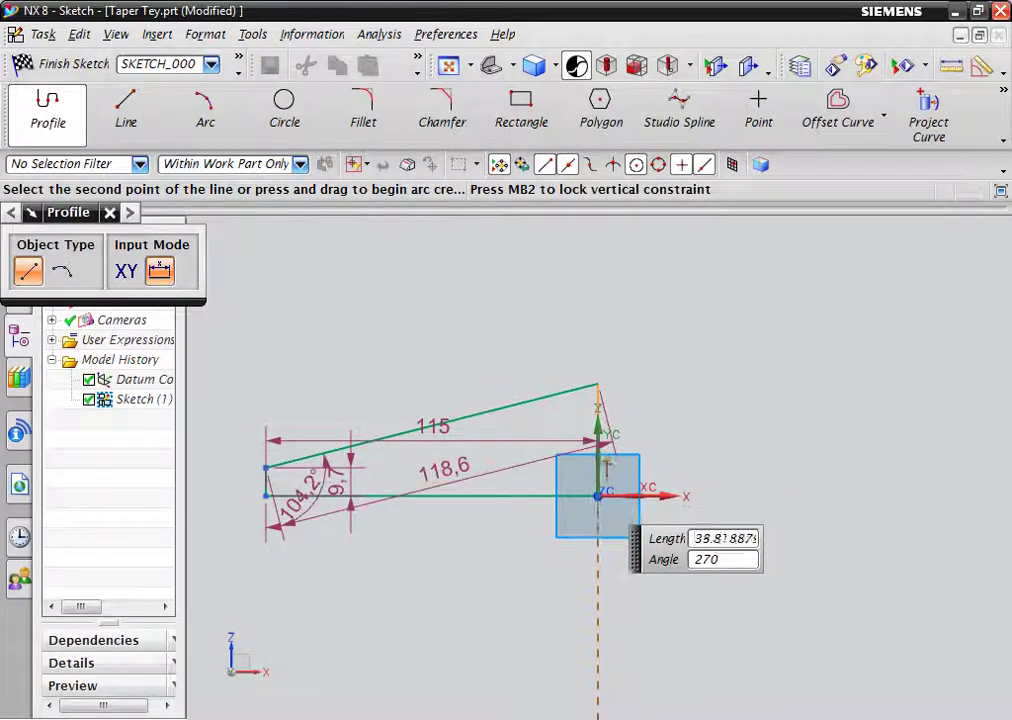
left_click(598, 494)
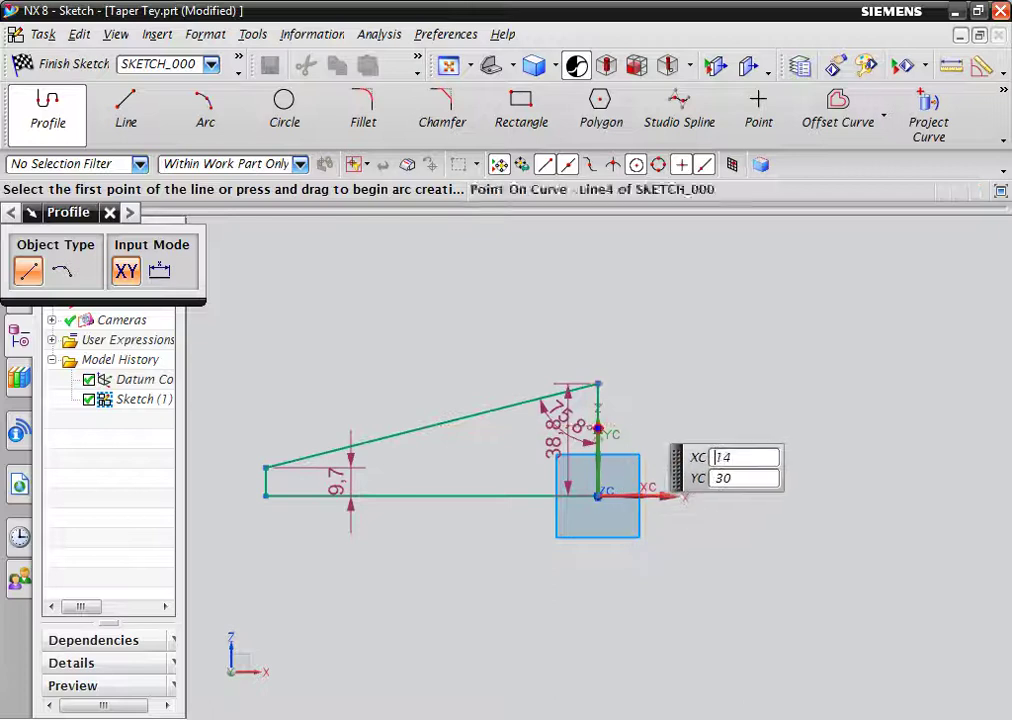
key("Escape")
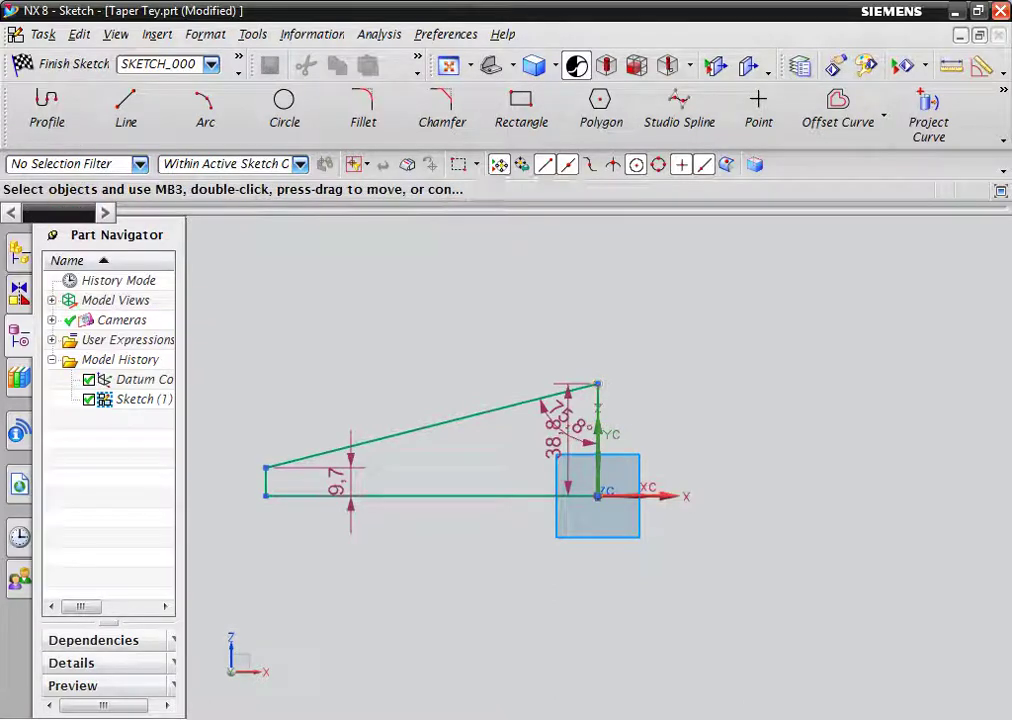
- Move the angle and 38.8 dimensions aside and change the 75.8° angle to 89.4°
left_click_drag(578, 425, 655, 425)
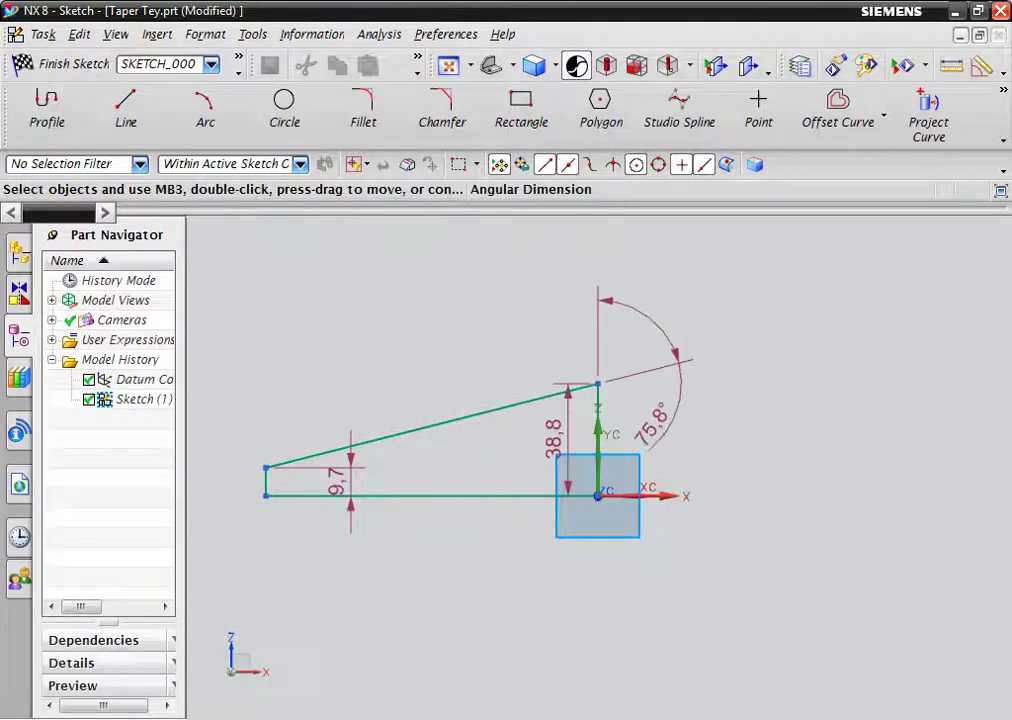
left_click_drag(553, 437, 714, 440)
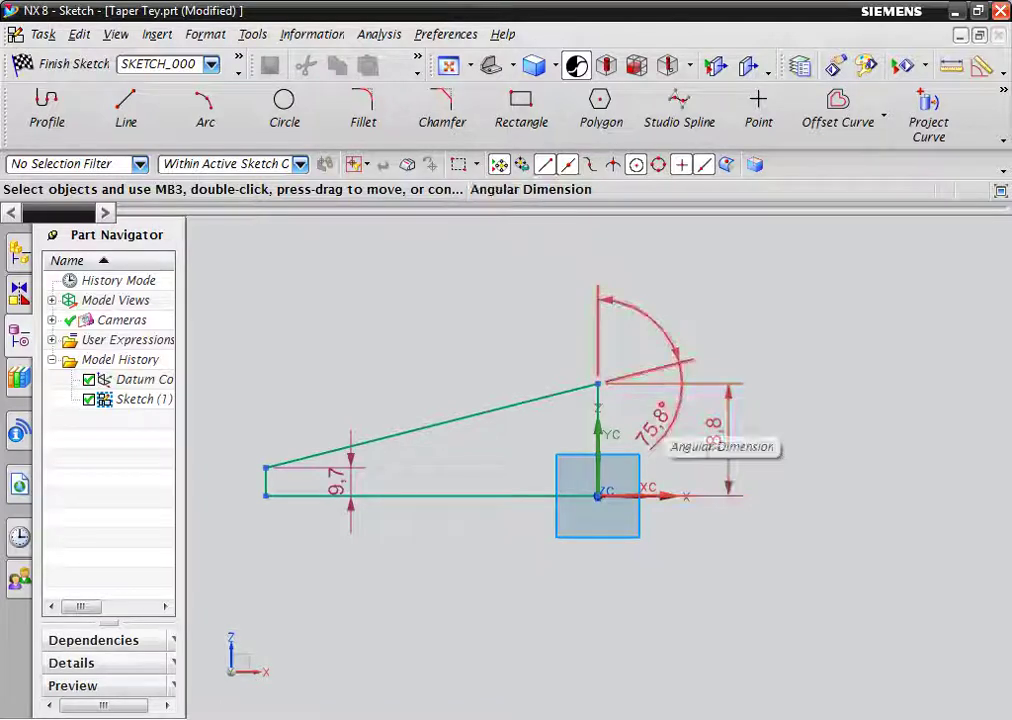
left_click_drag(665, 350, 548, 440)
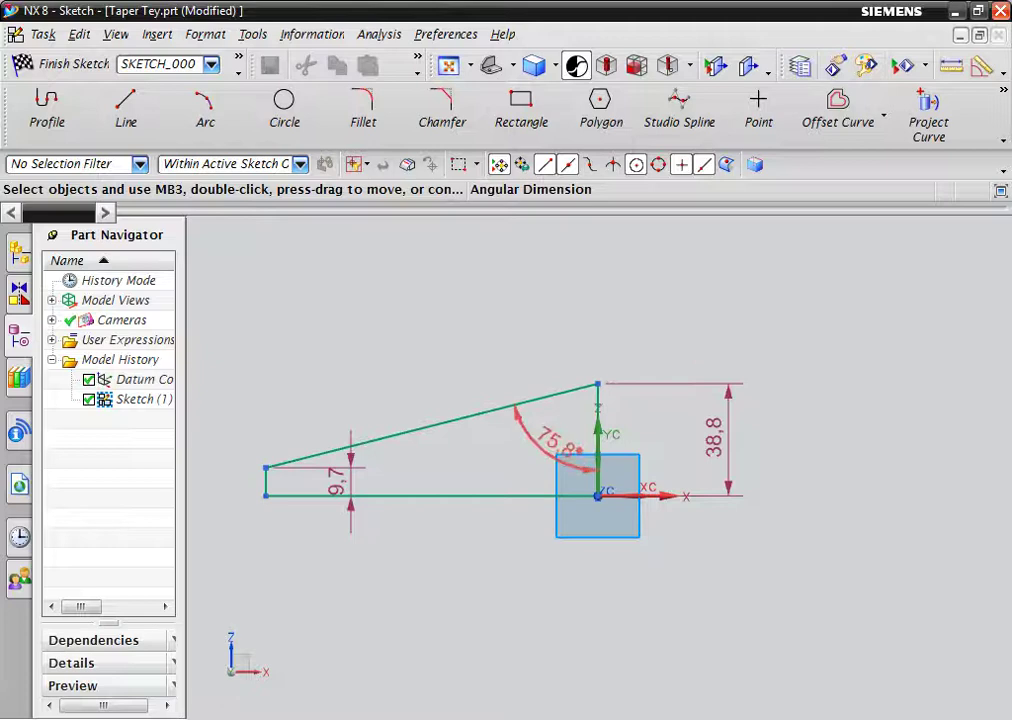
type("9")
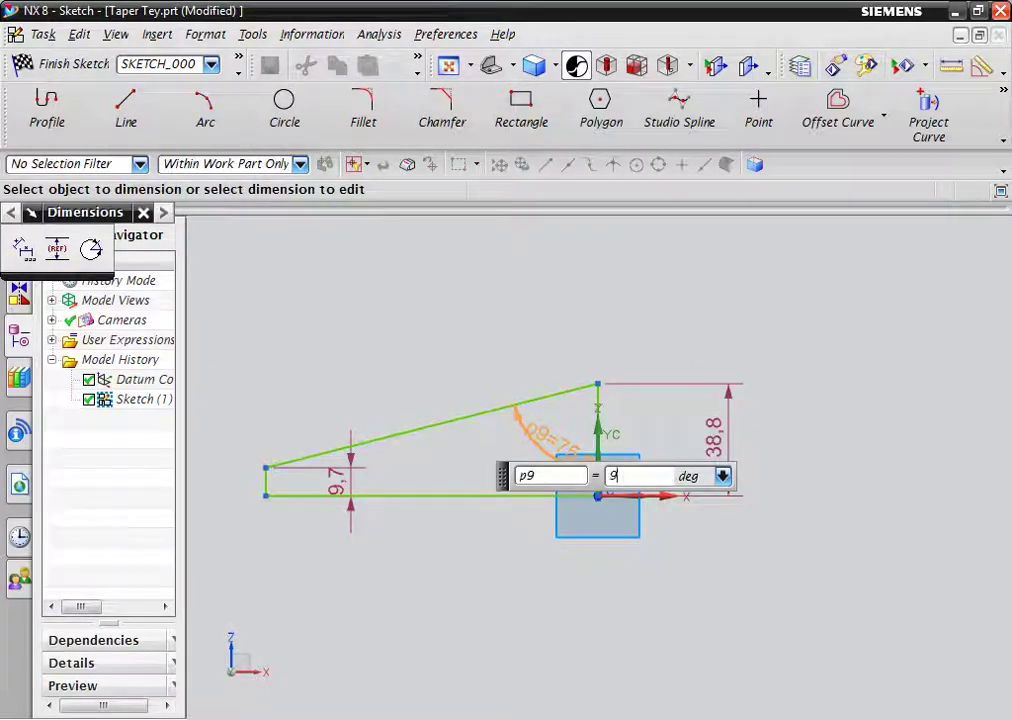
type("0-")
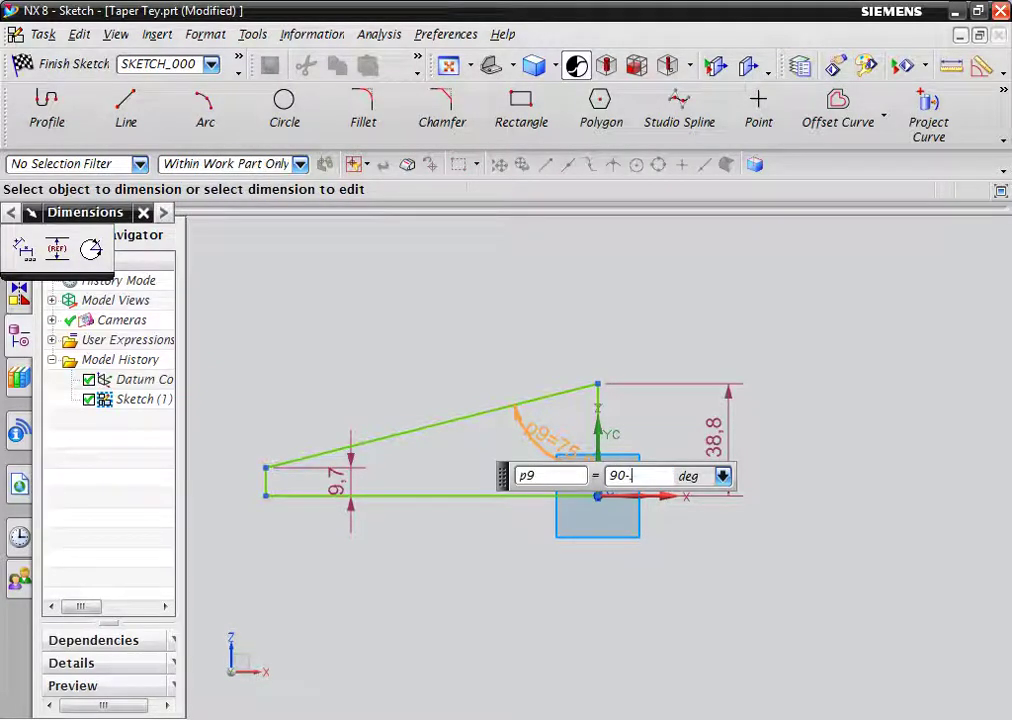
type("8")
key("Return")
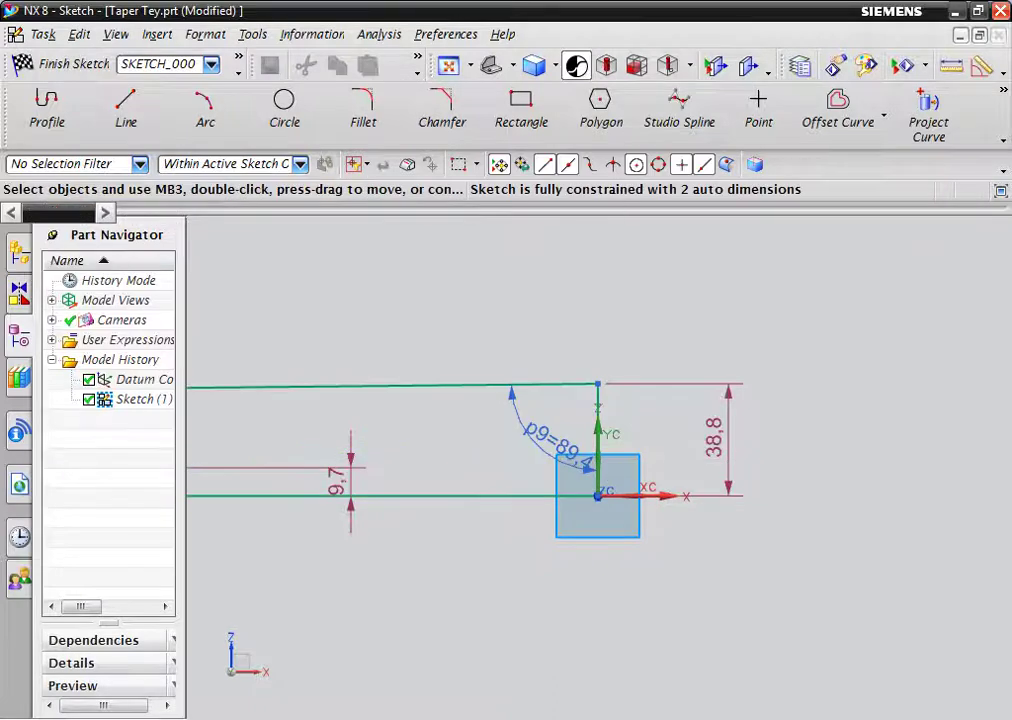
scroll(799, 465, "up", 3)
scroll(805, 466, "down", 5)
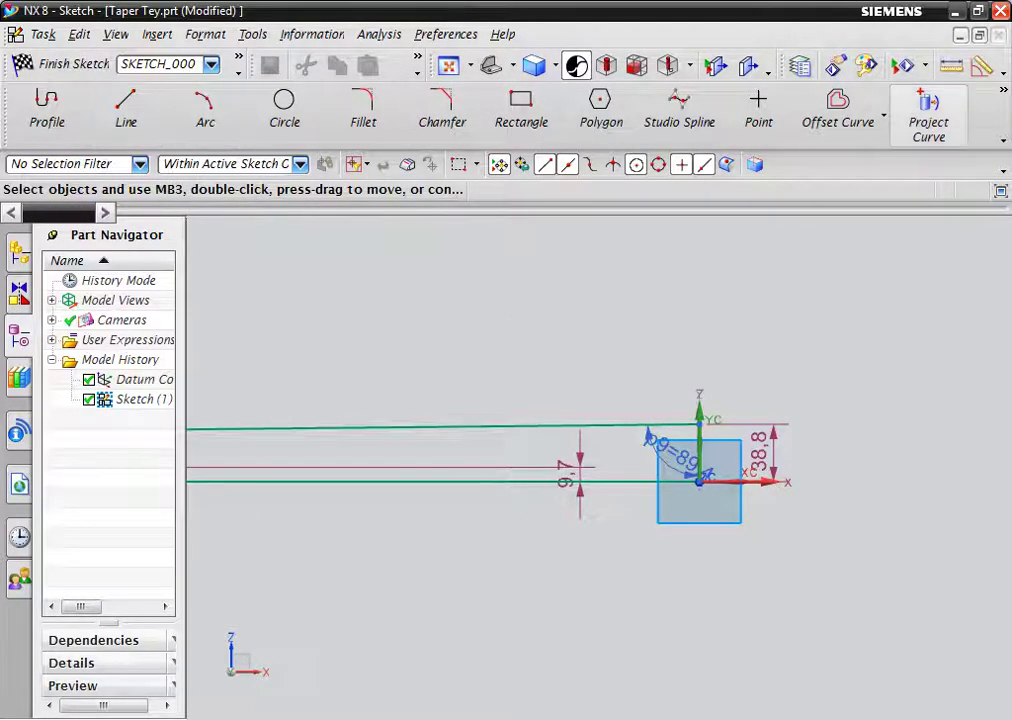
left_click(1003, 141)
- Dimension the key length to 80 and change the 38.8 height to 9
left_click(875, 165)
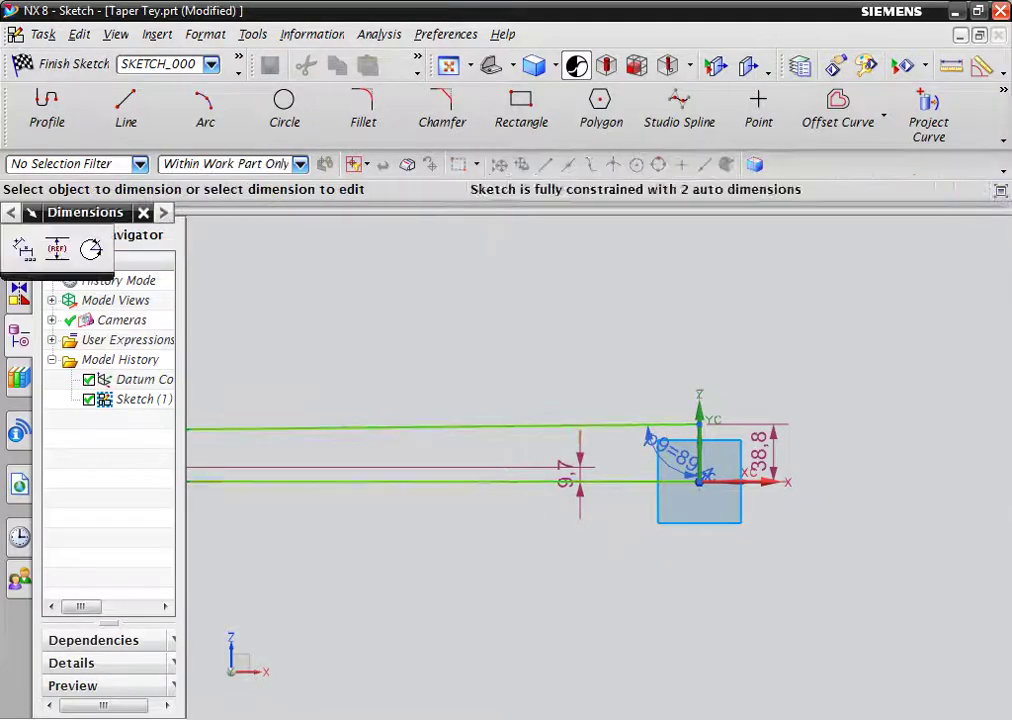
left_click(440, 482)
left_click(460, 545)
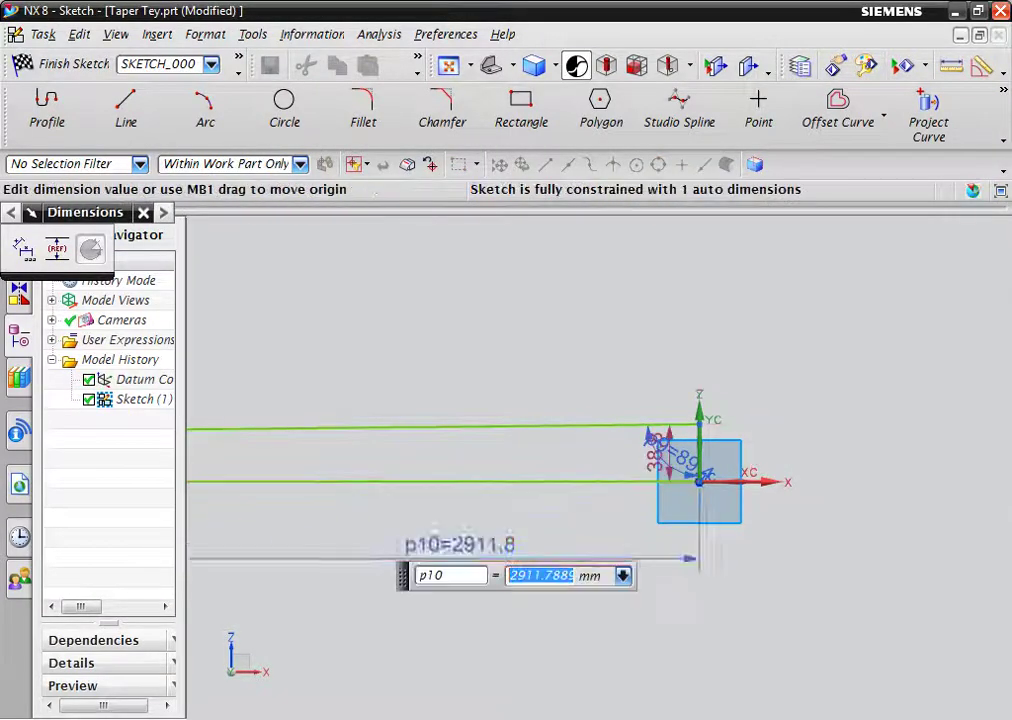
type("80")
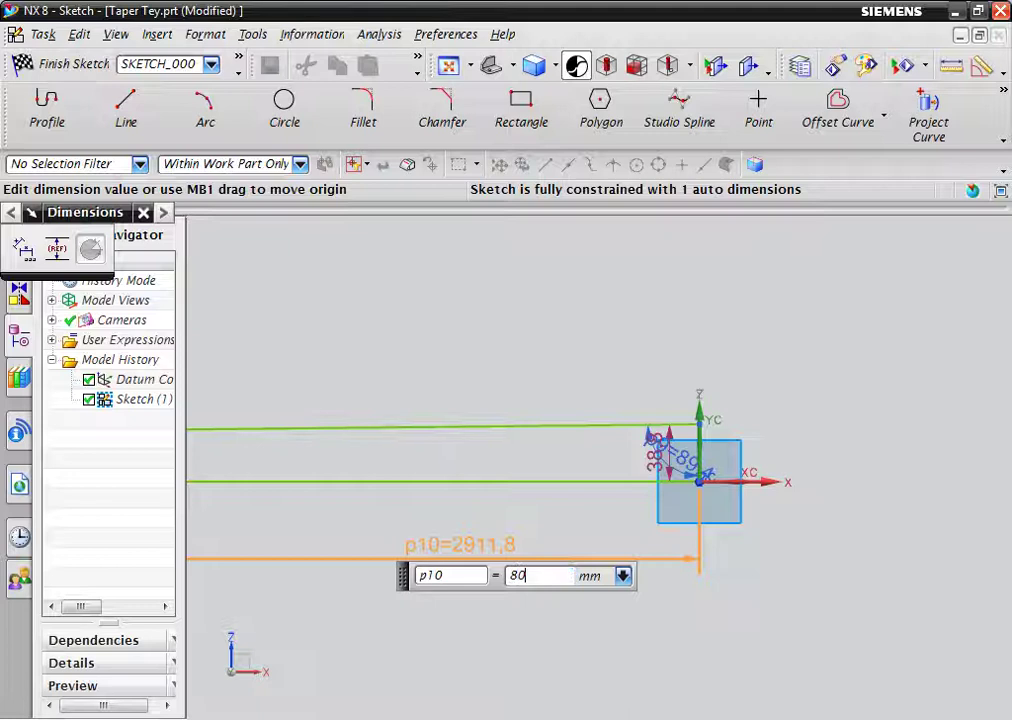
key("Return")
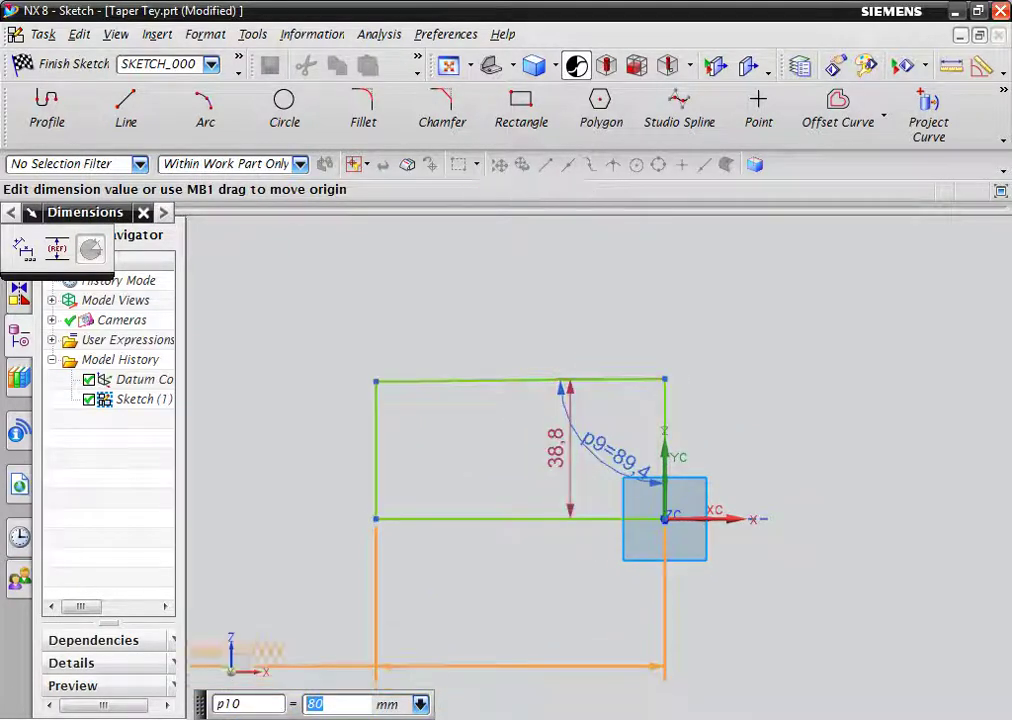
key("Escape")
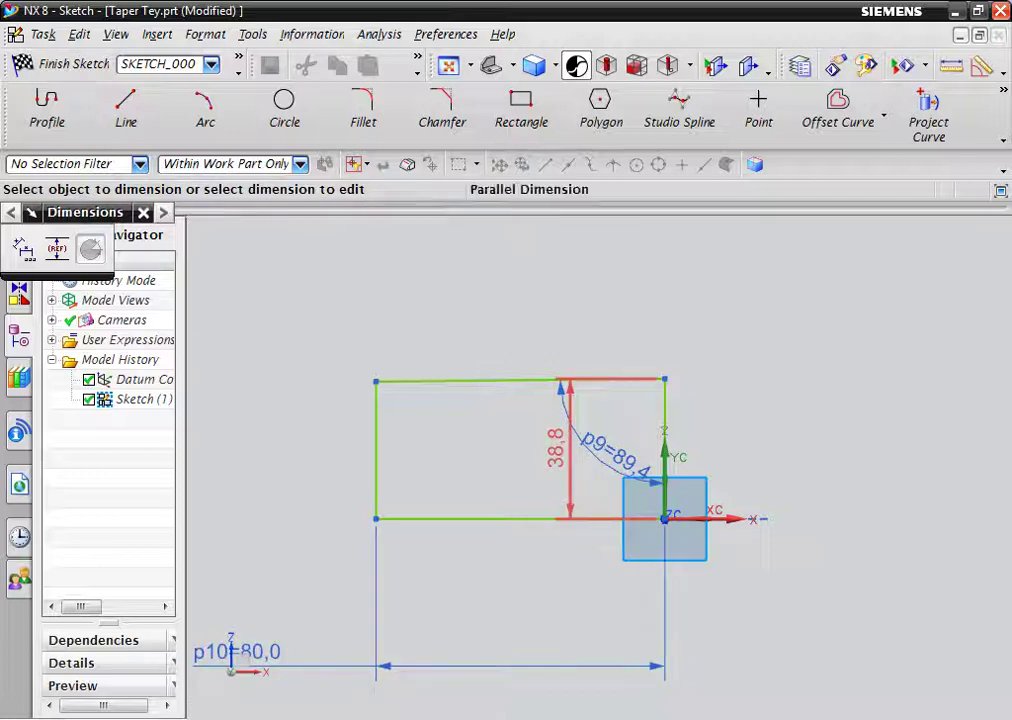
left_click(556, 448)
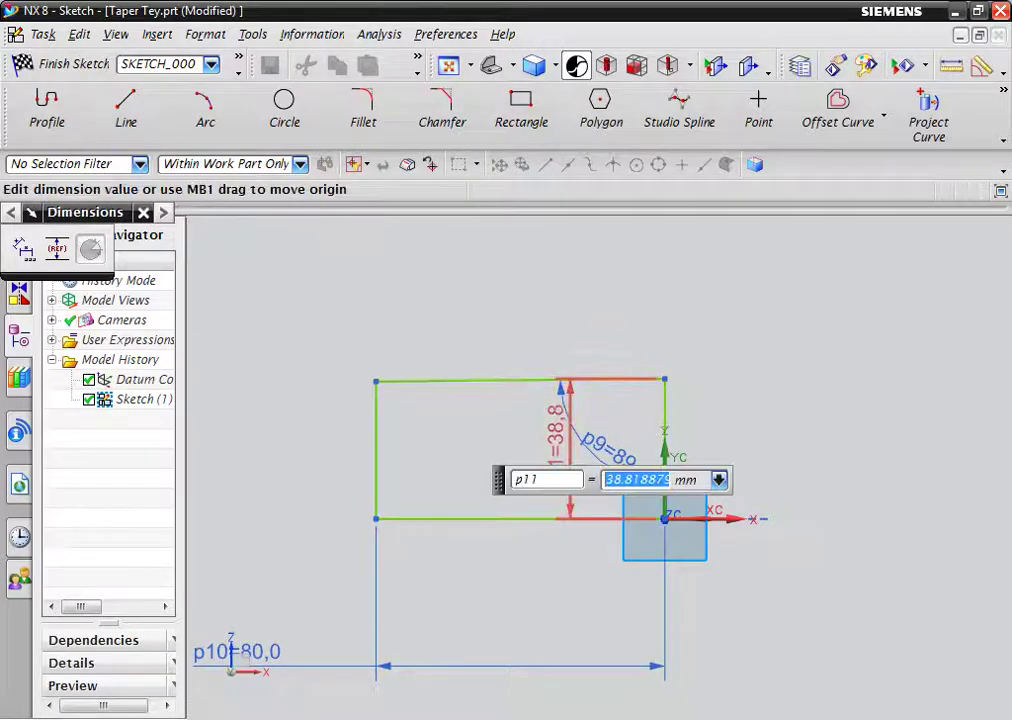
type("9")
key("Return")
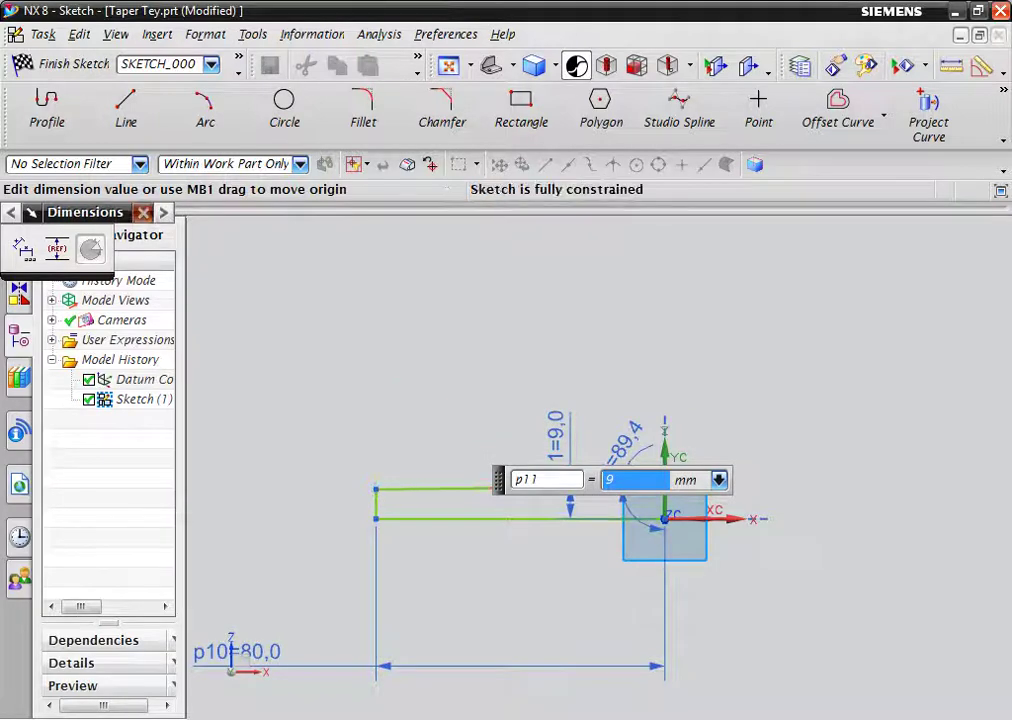
- Move the angle and height dimensions clear of the profile and finish the sketch
left_click(143, 212)
left_click_drag(620, 450, 628, 540)
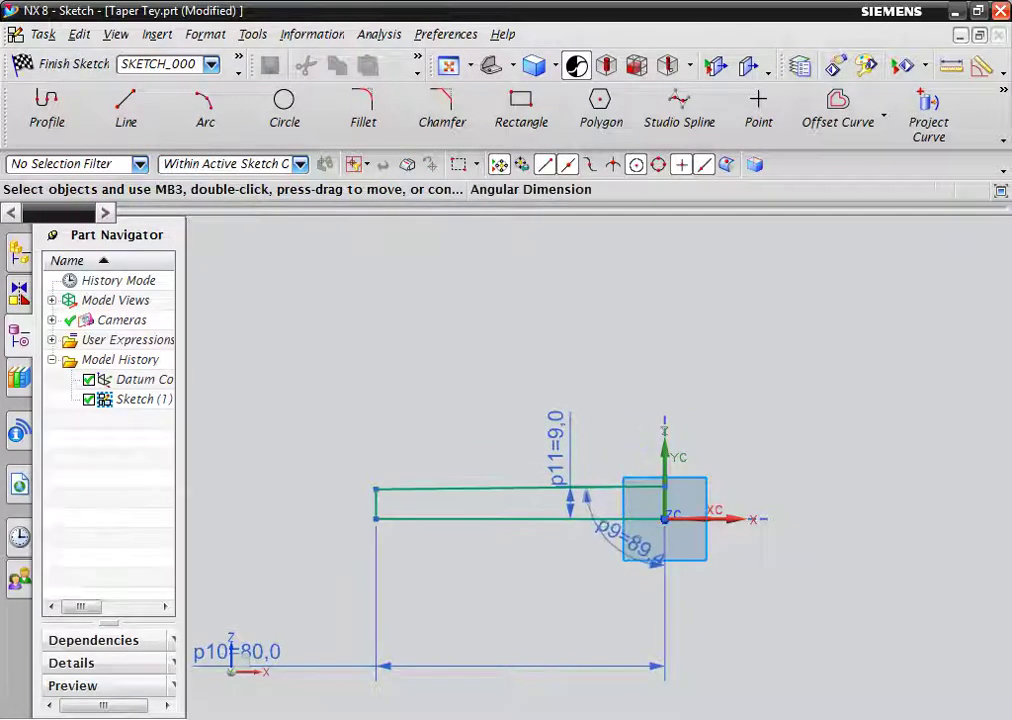
left_click_drag(556, 450, 770, 455)
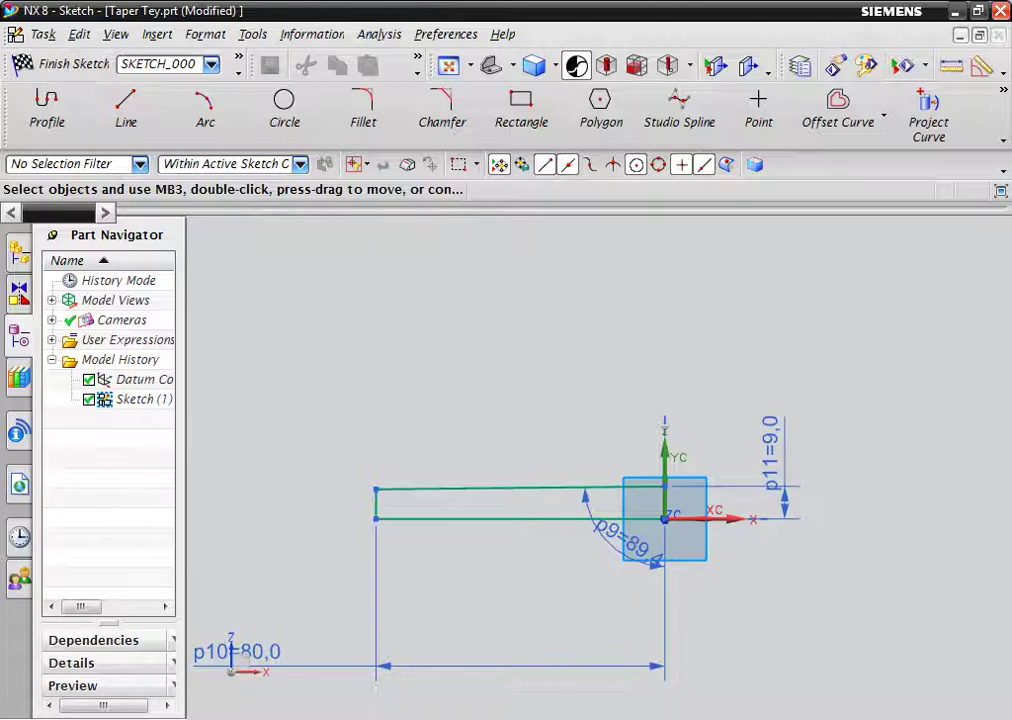
middle_click_drag(665, 505, 680, 497)
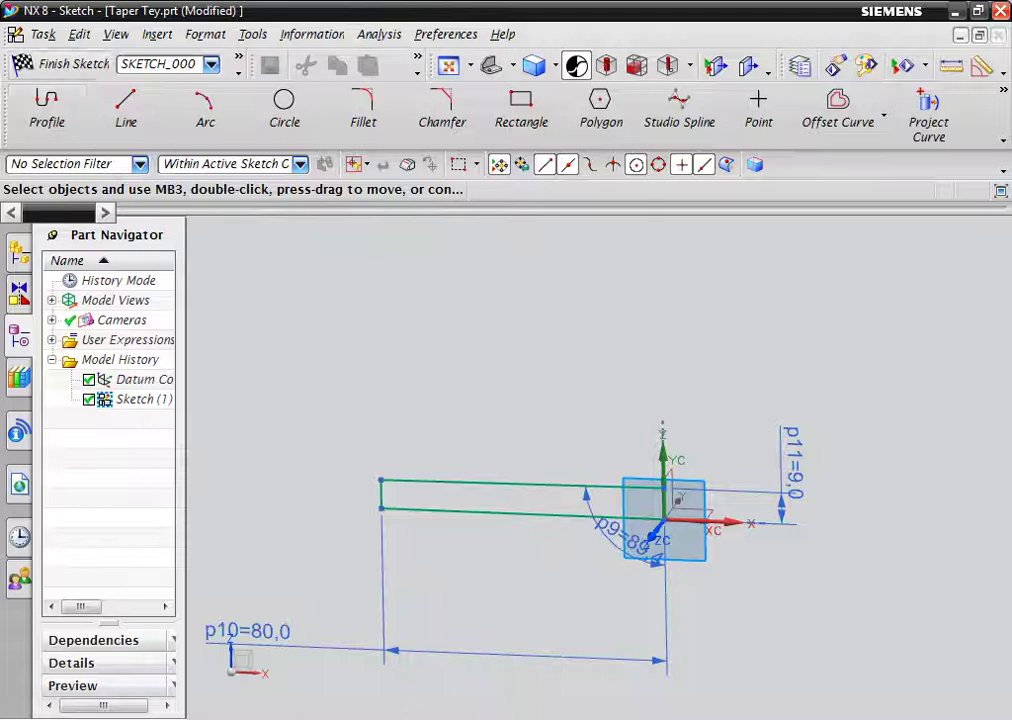
left_click(45, 63)
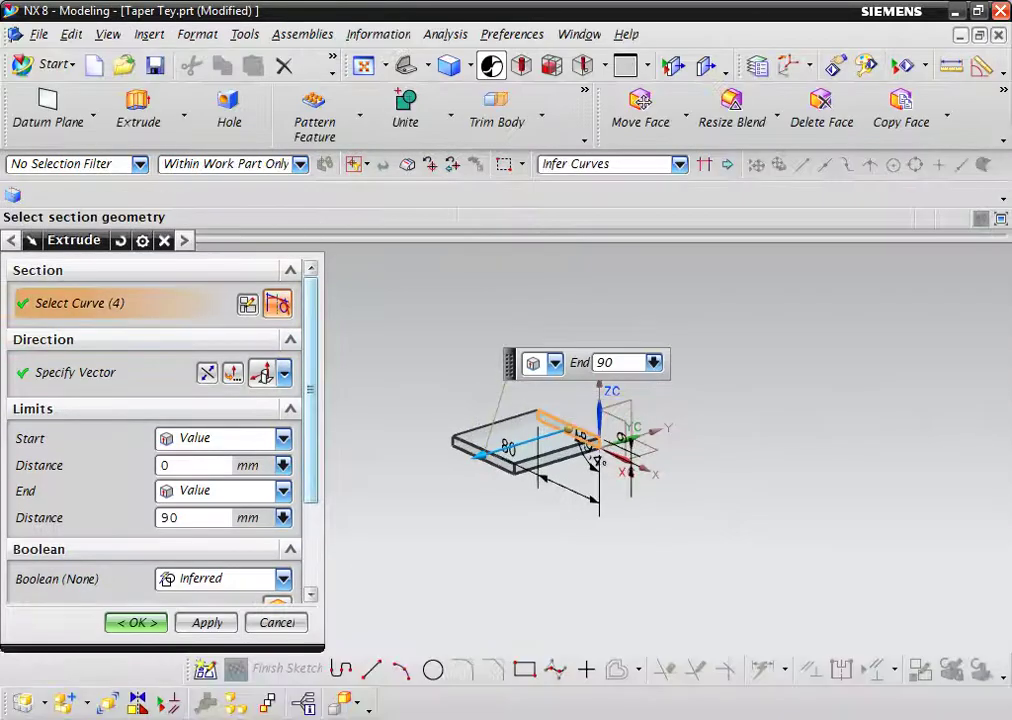
- Extrude the key sketch symmetrically by 7 mm into a solid block
left_click(283, 438)
left_click(224, 481)
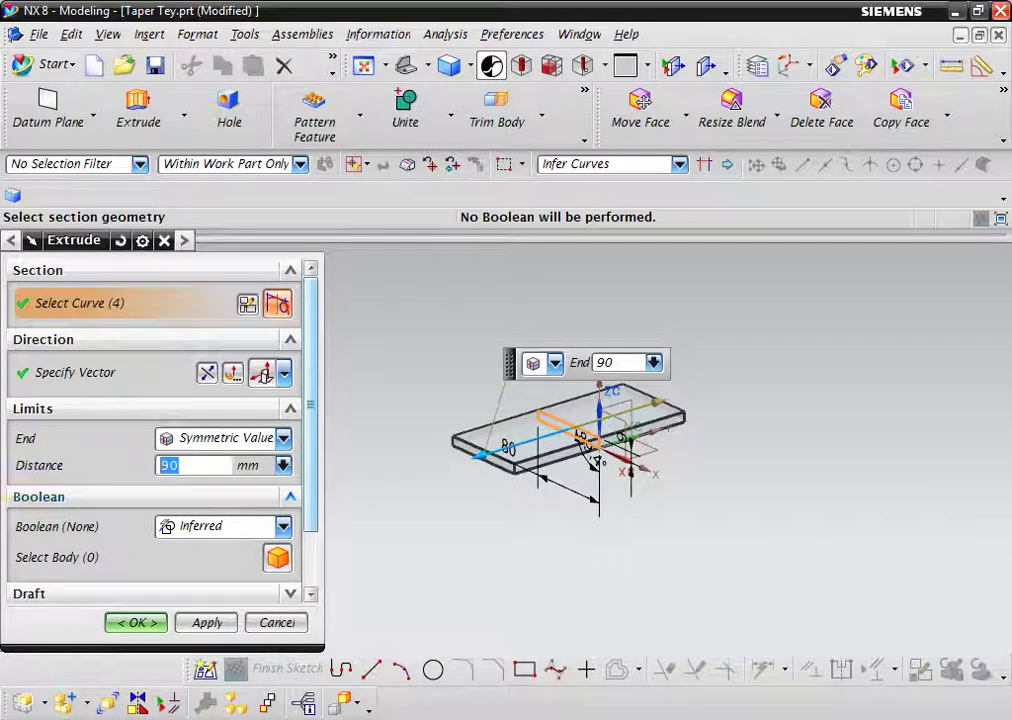
type("7")
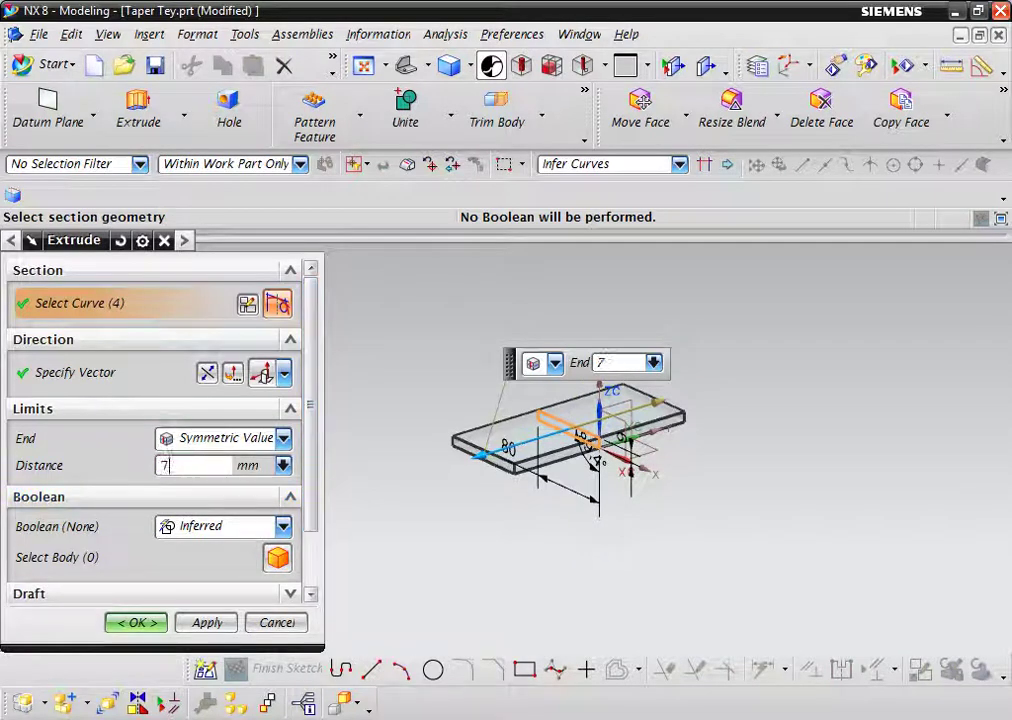
key("Return")
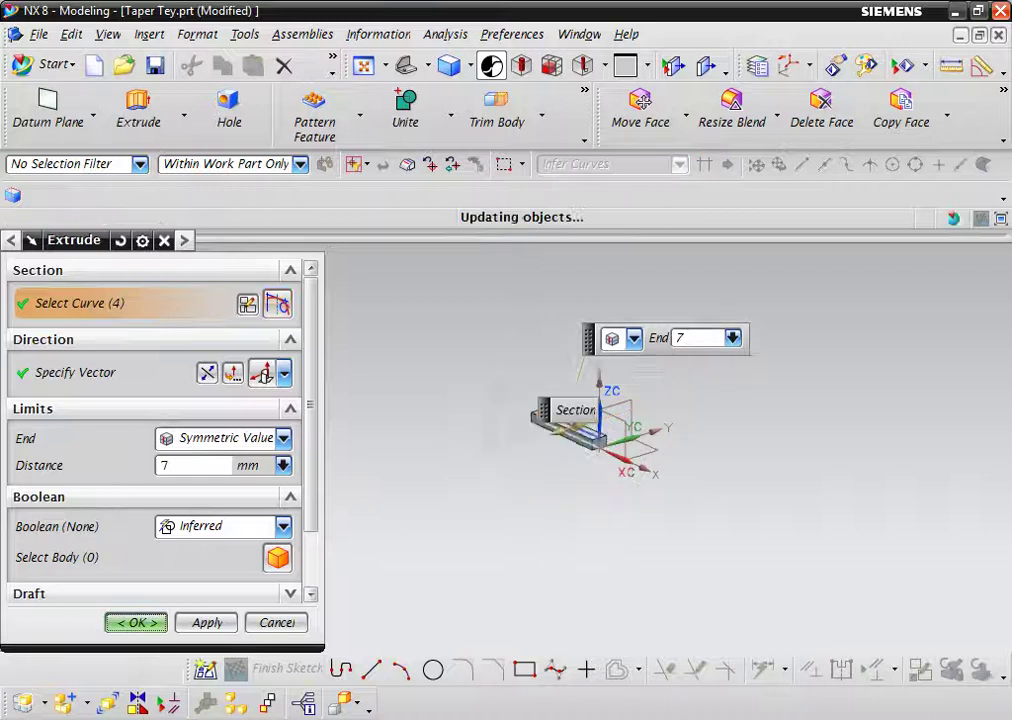
scroll(568, 407, "up", 3)
scroll(568, 407, "up", 3)
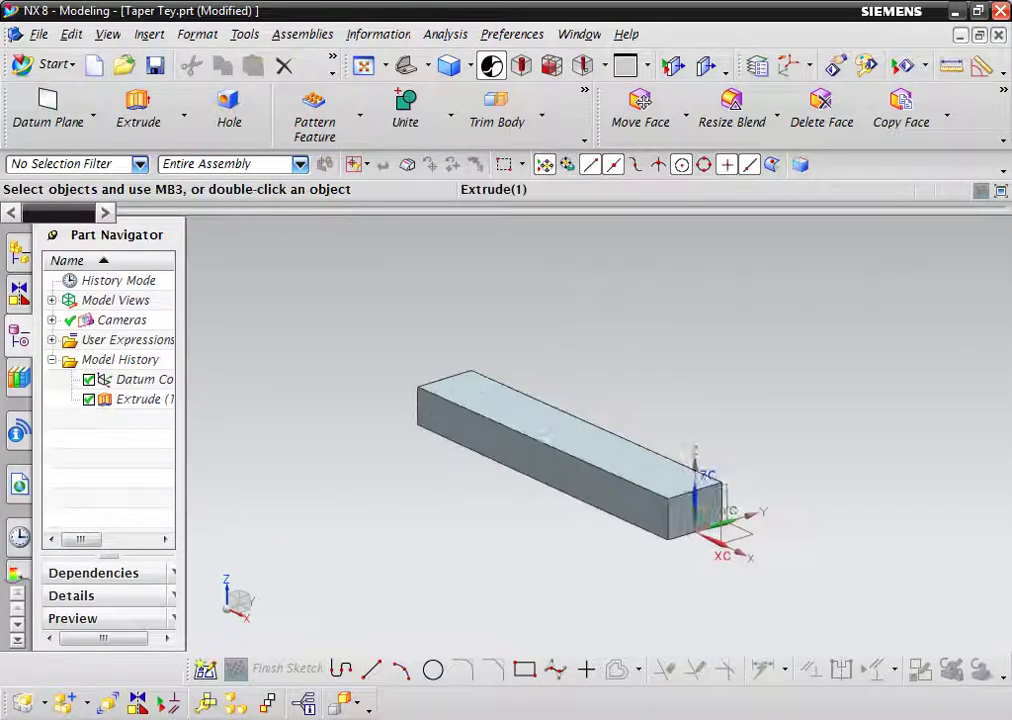
scroll(568, 407, "up", 1)
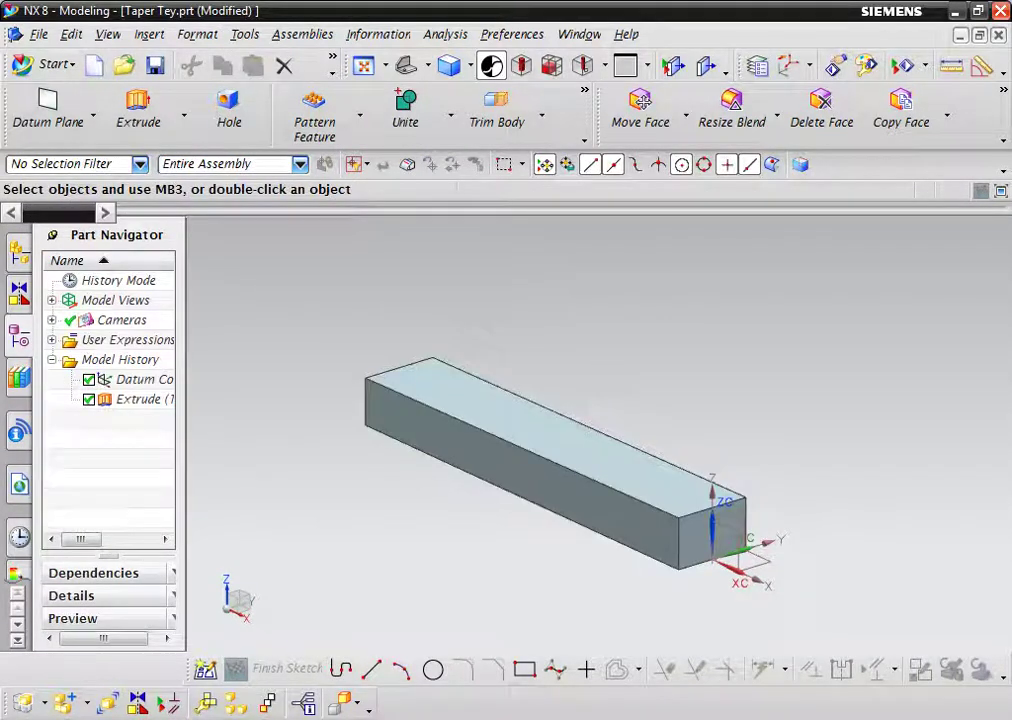
left_click(18, 570)
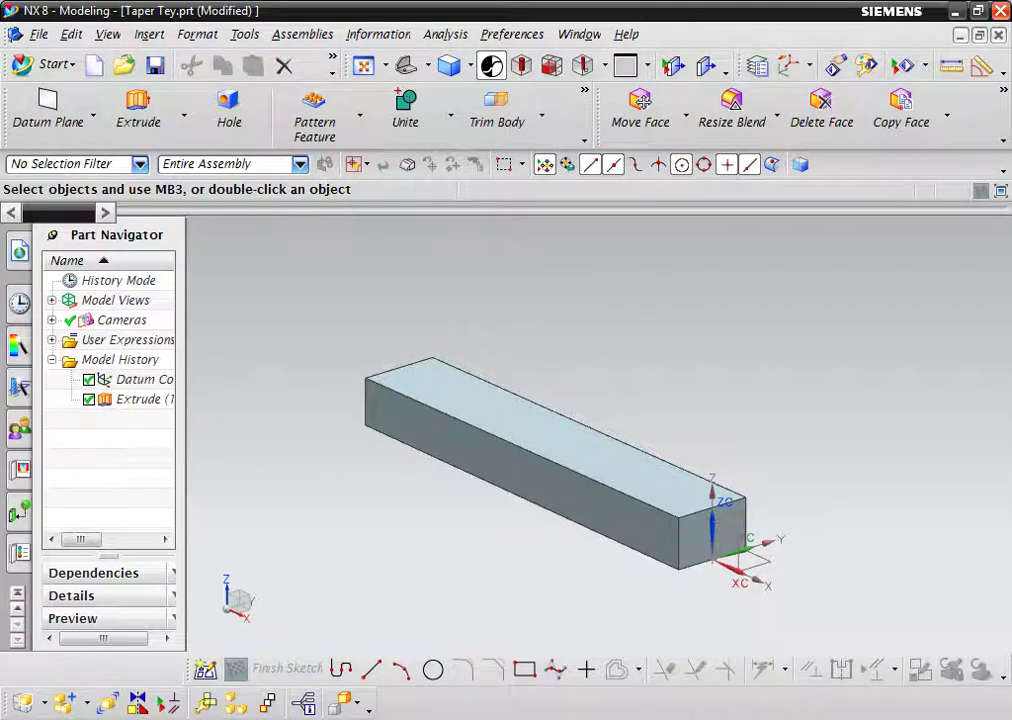
- Apply the plastic yellow material to the key block and show it in Studio rendering
left_click(92, 503)
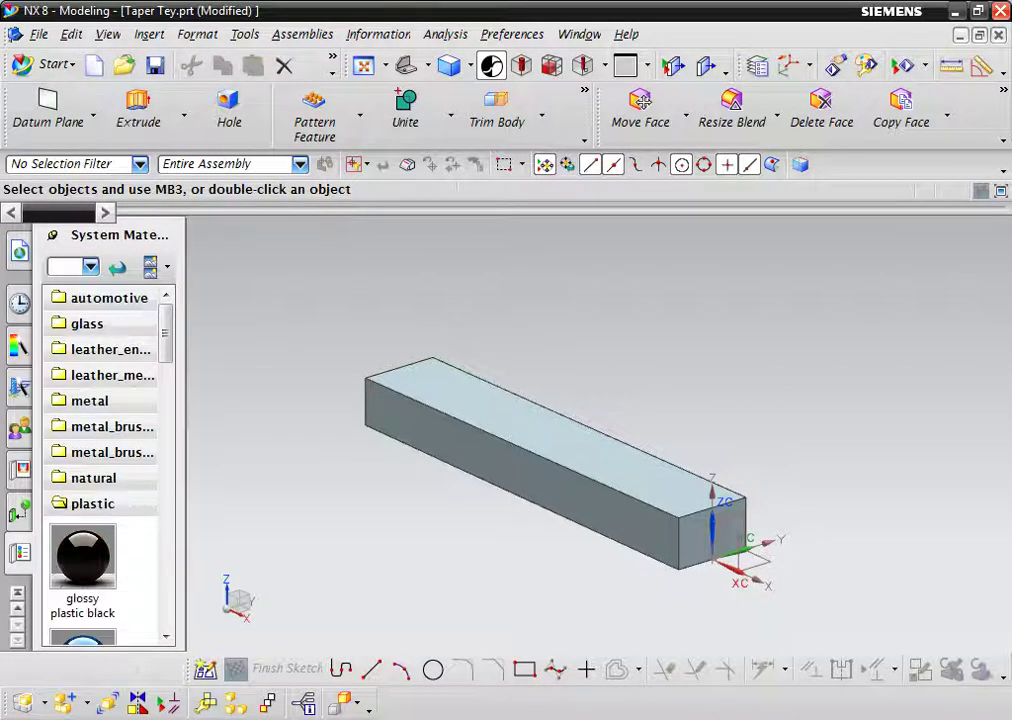
scroll(100, 440, "down", 1)
scroll(100, 440, "down", 3)
scroll(100, 460, "up", 1)
scroll(100, 460, "down", 3)
scroll(100, 460, "down", 3)
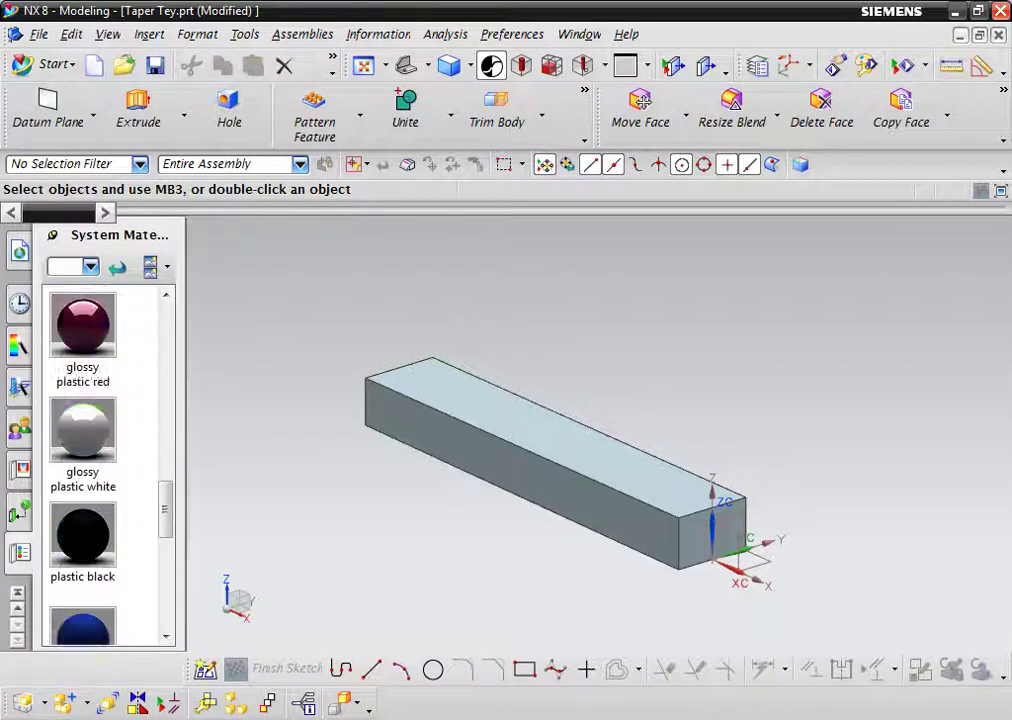
scroll(100, 460, "down", 3)
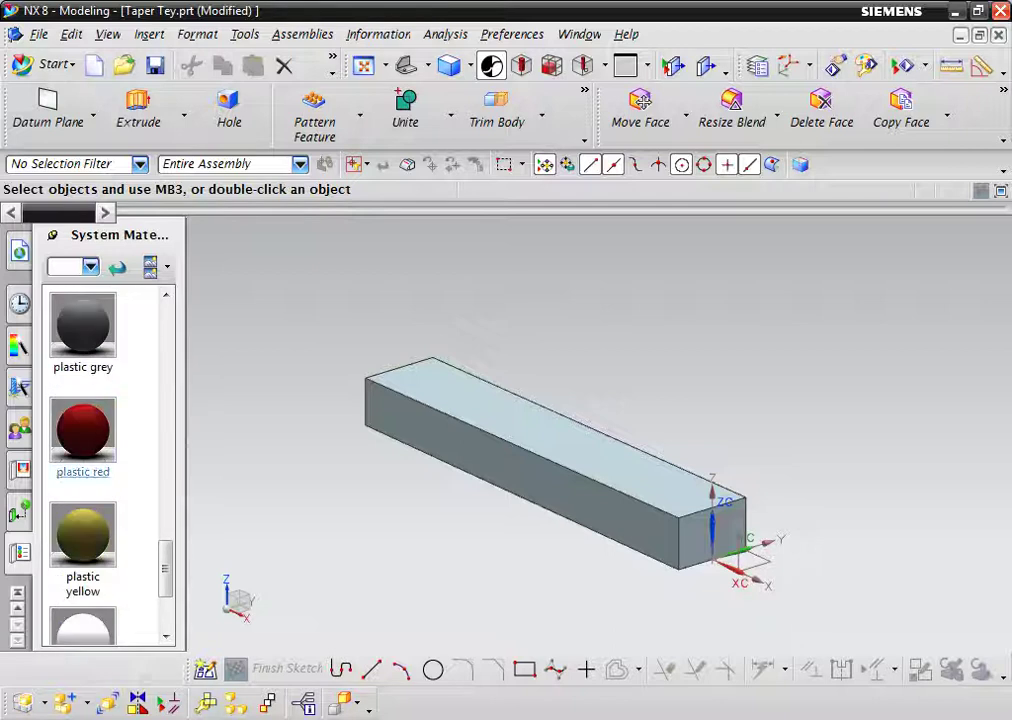
left_click_drag(83, 540, 497, 515)
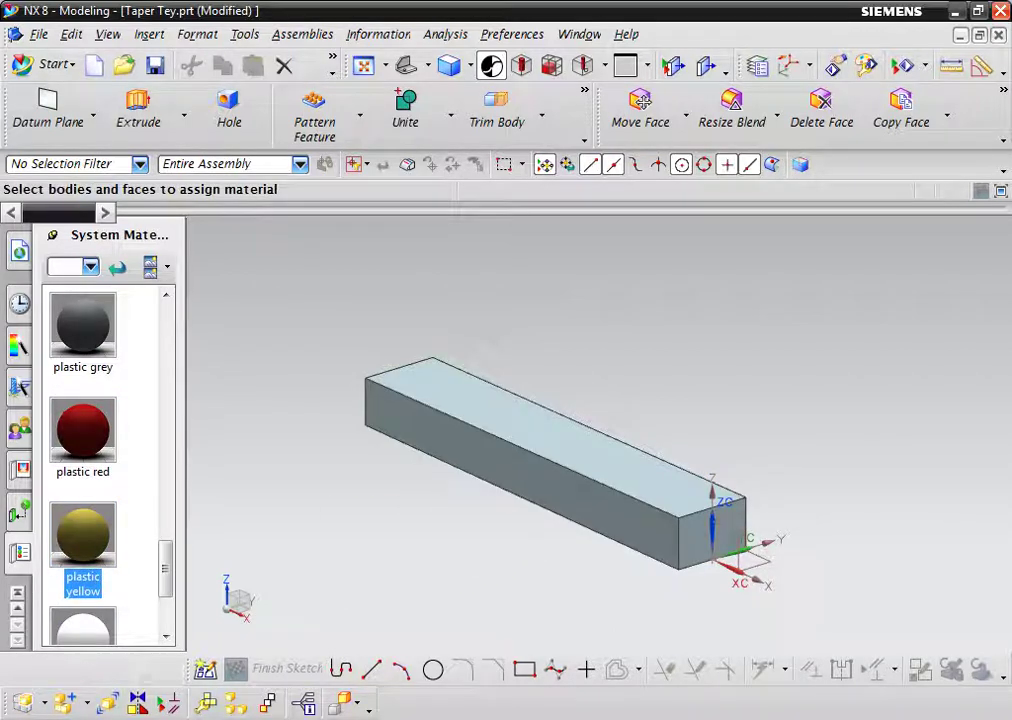
scroll(335, 500, "down", 3)
scroll(308, 498, "up", 1)
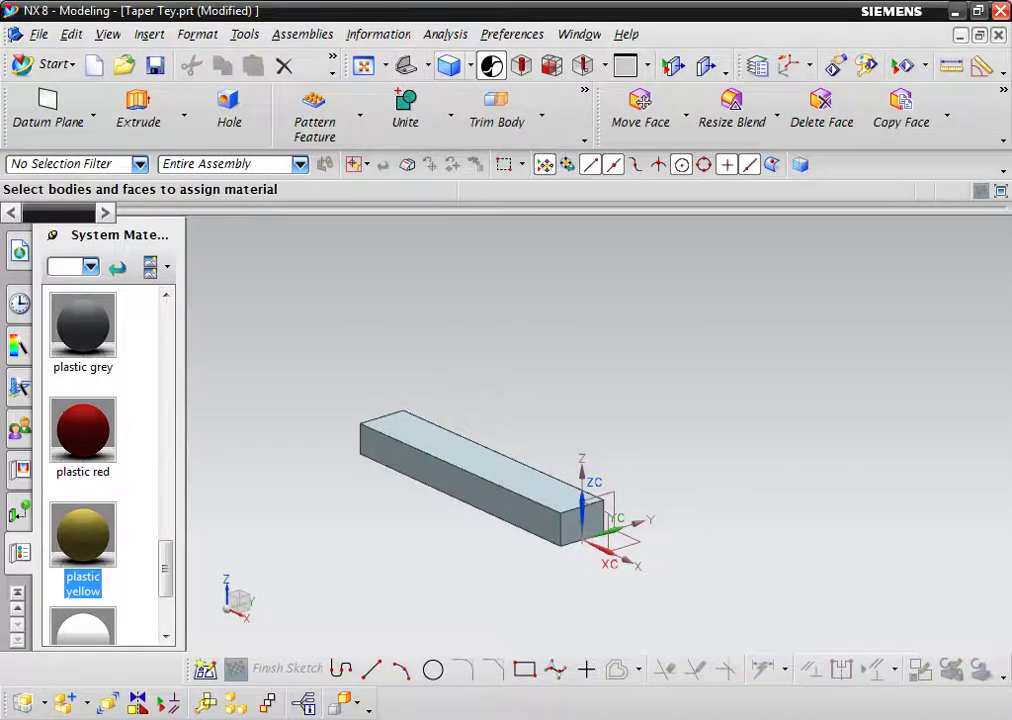
left_click(467, 66)
left_click(481, 202)
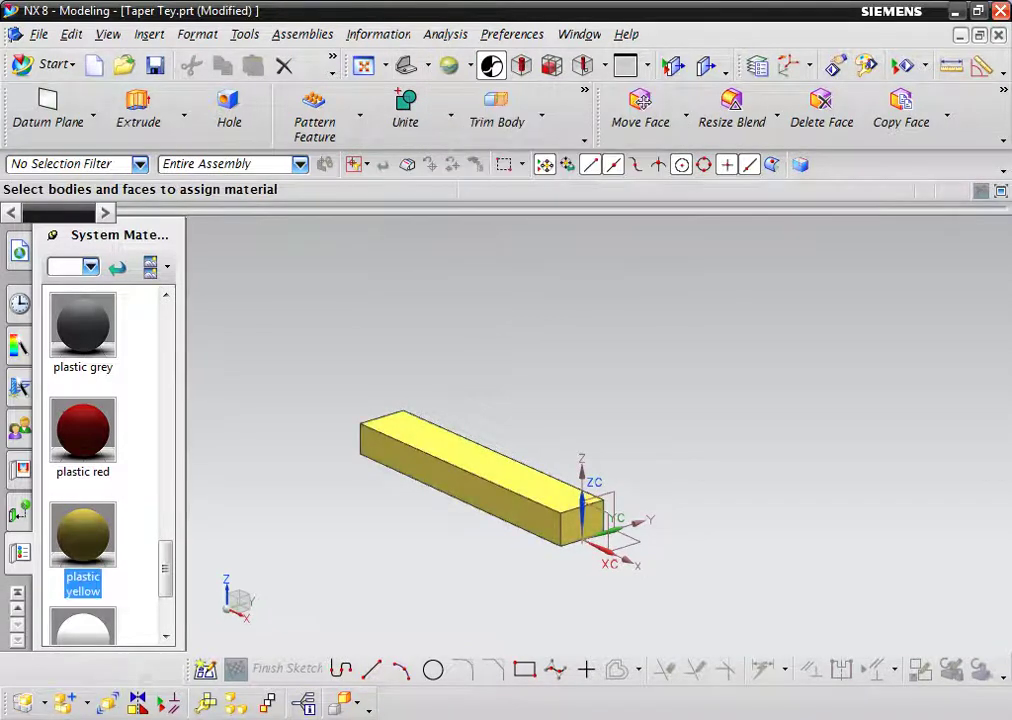
- Save and close Taper Tey.prt
scroll(499, 485, "down", 3)
scroll(499, 485, "up", 5)
scroll(499, 485, "up", 3)
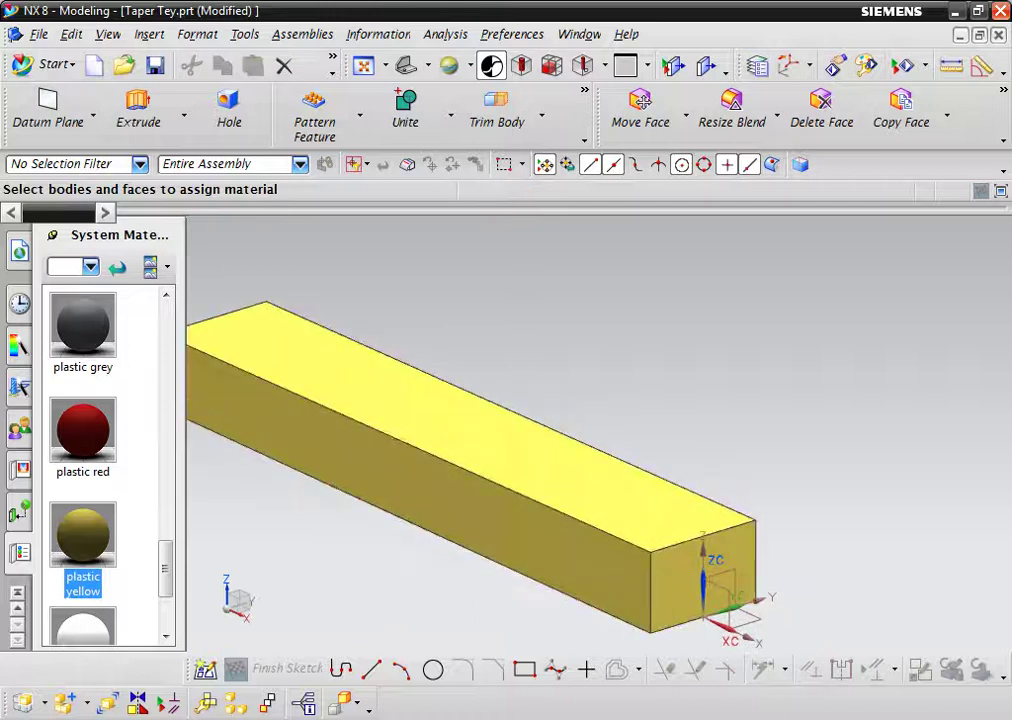
key("ctrl+s")
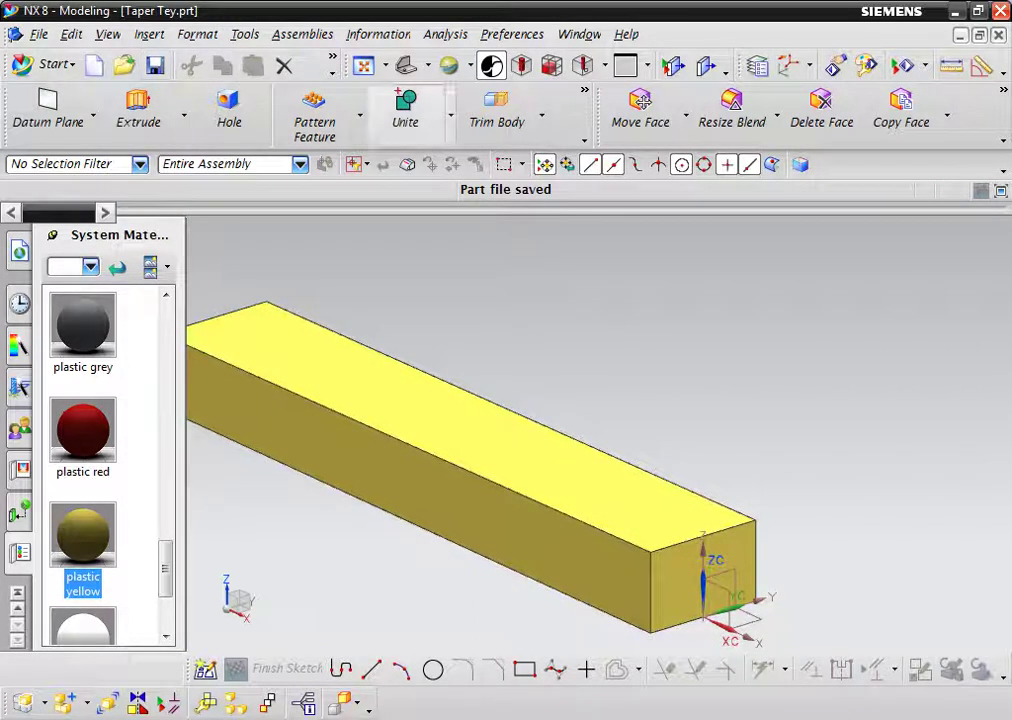
key("ctrl+F4")
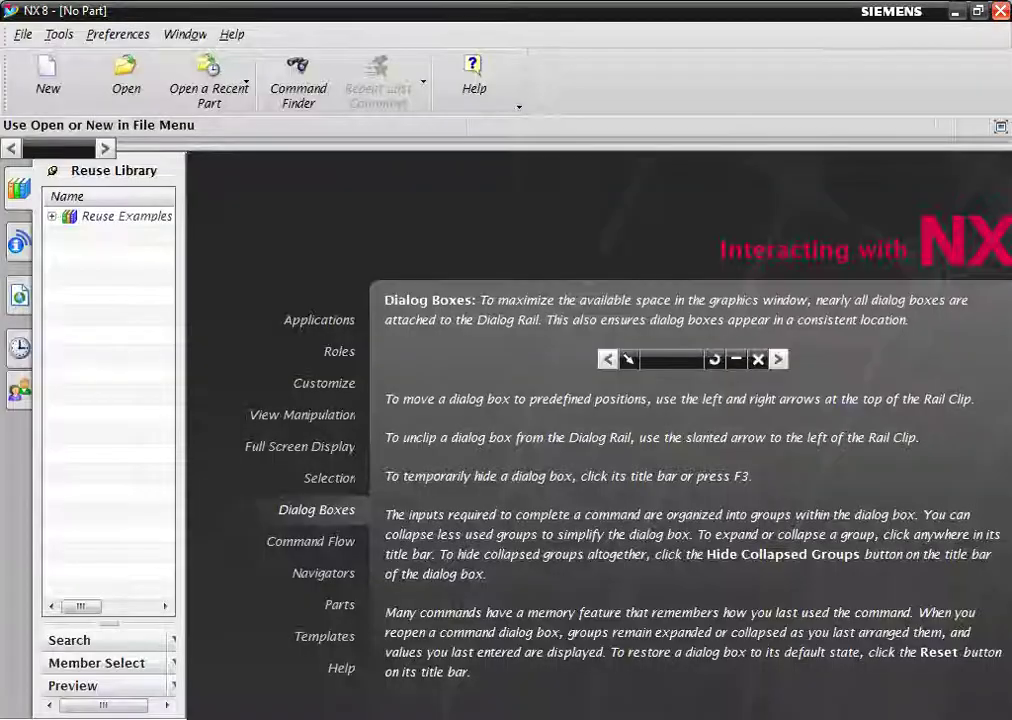
- Start a new Model-template part and enter 'Bolt M12' as its name
left_click(47, 75)
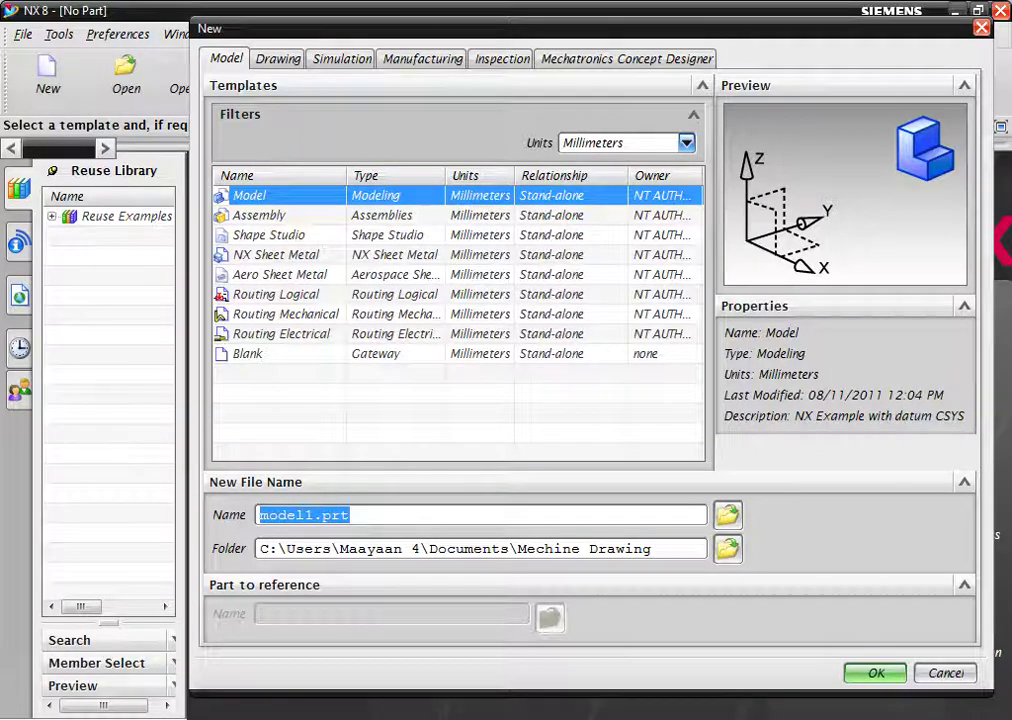
type("B")
type("LTM12")
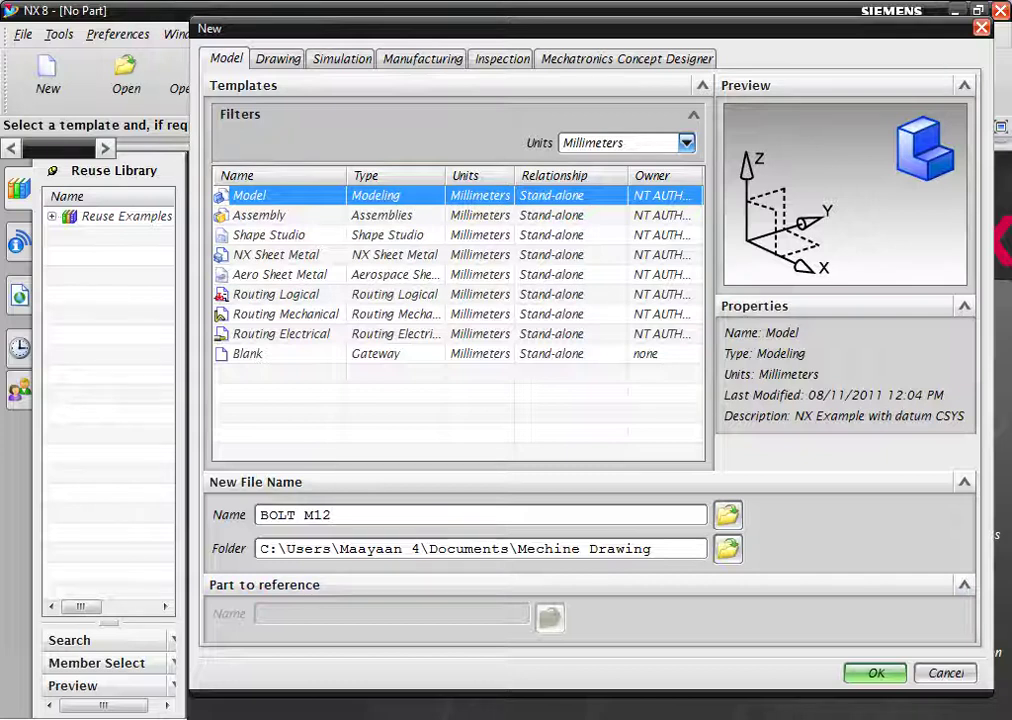
key("shift+Left")
key("shift+Left")
key("shift+Left")
key("shift+Left")
type("olt")
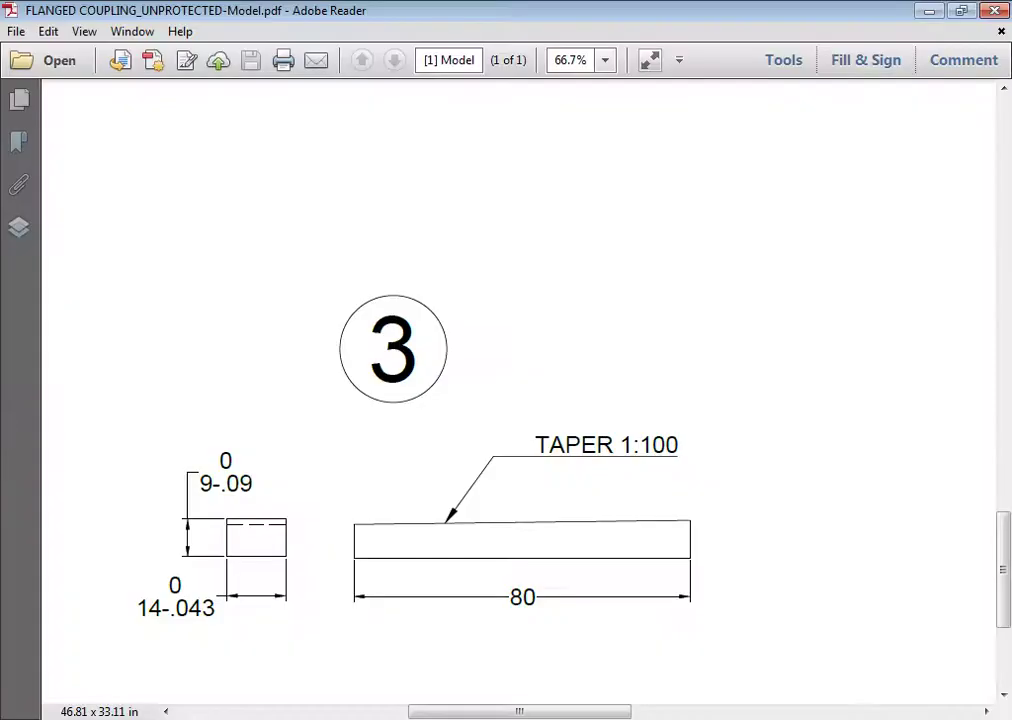
- Zoom the drawing to review the M12 bolt (part 4) and nut (part 5) dimensions
scroll(520, 400, "down", 3, "ctrl")
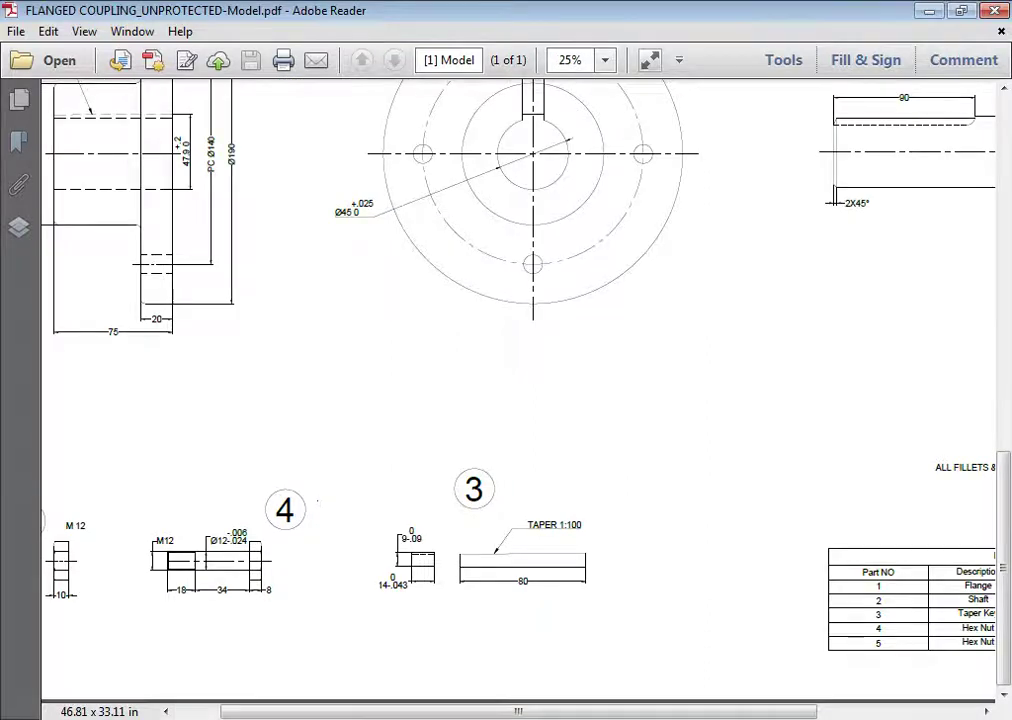
scroll(520, 400, "up", 2, "ctrl")
scroll(74, 585, "down", 2, "ctrl")
scroll(74, 585, "up", 3, "ctrl")
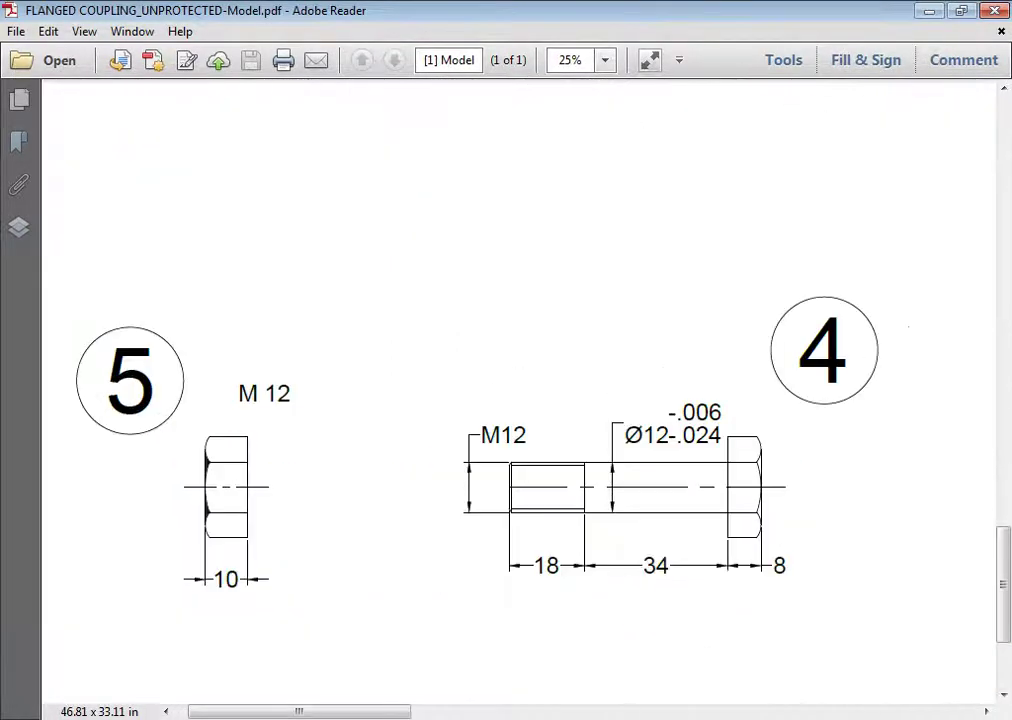
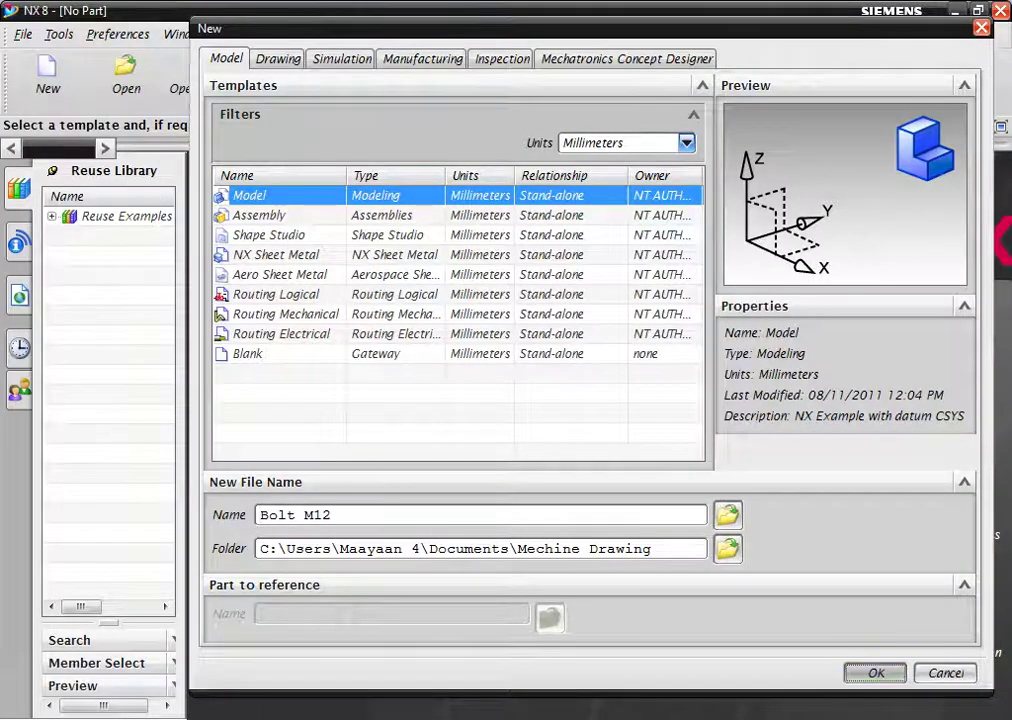
- Create the Bolt M12 model part, start an Extrude with a new section sketch, and pick Polygon
key("Return")
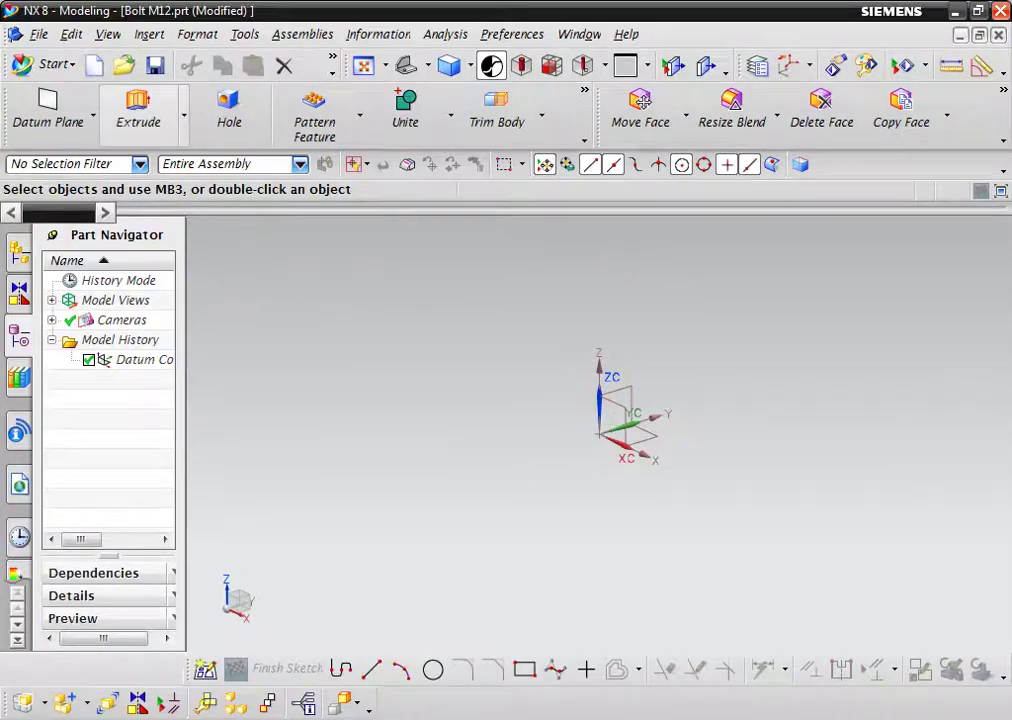
key("x")
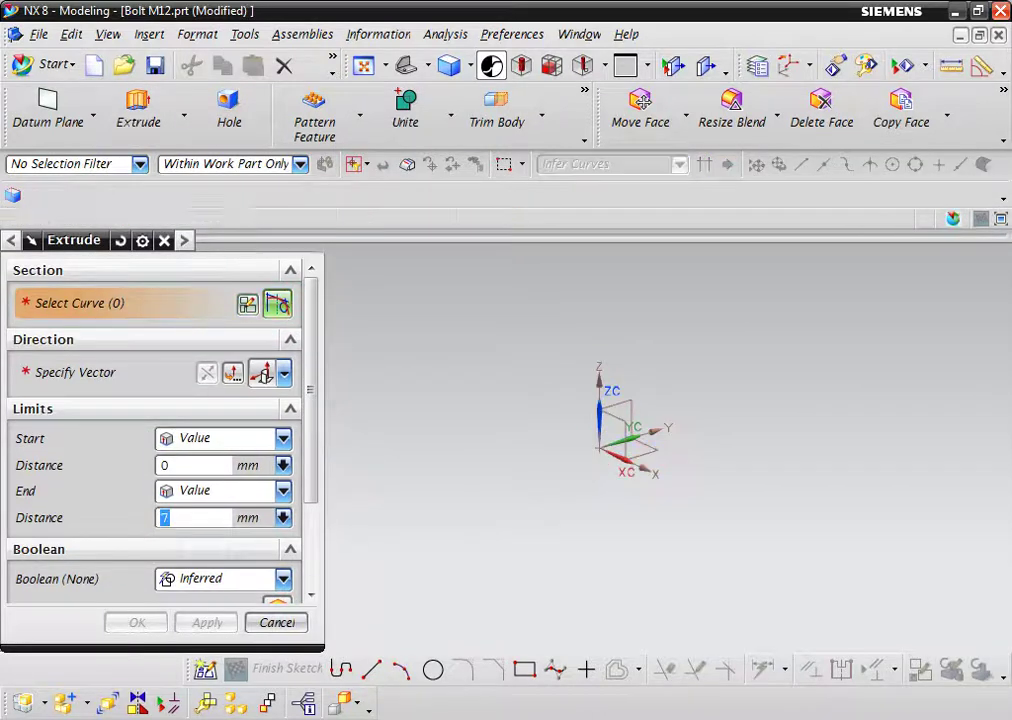
left_click(625, 440)
left_click(600, 110)
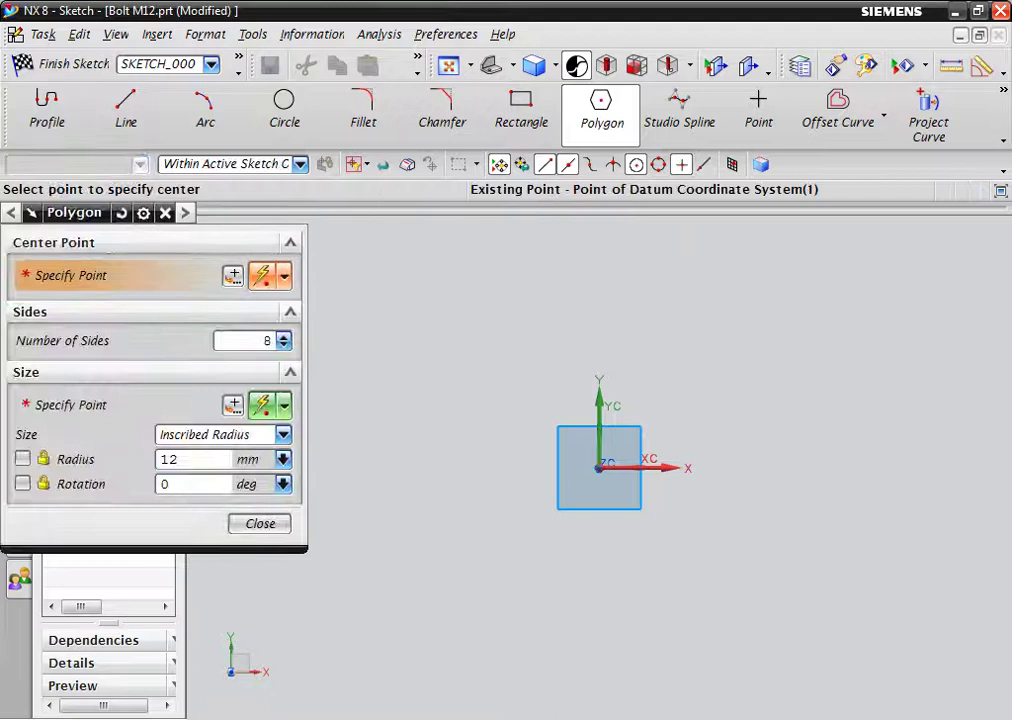
- Draw a 6-sided polygon at the origin with 12 mm inscribed radius and 180° rotation
left_click(599, 467)
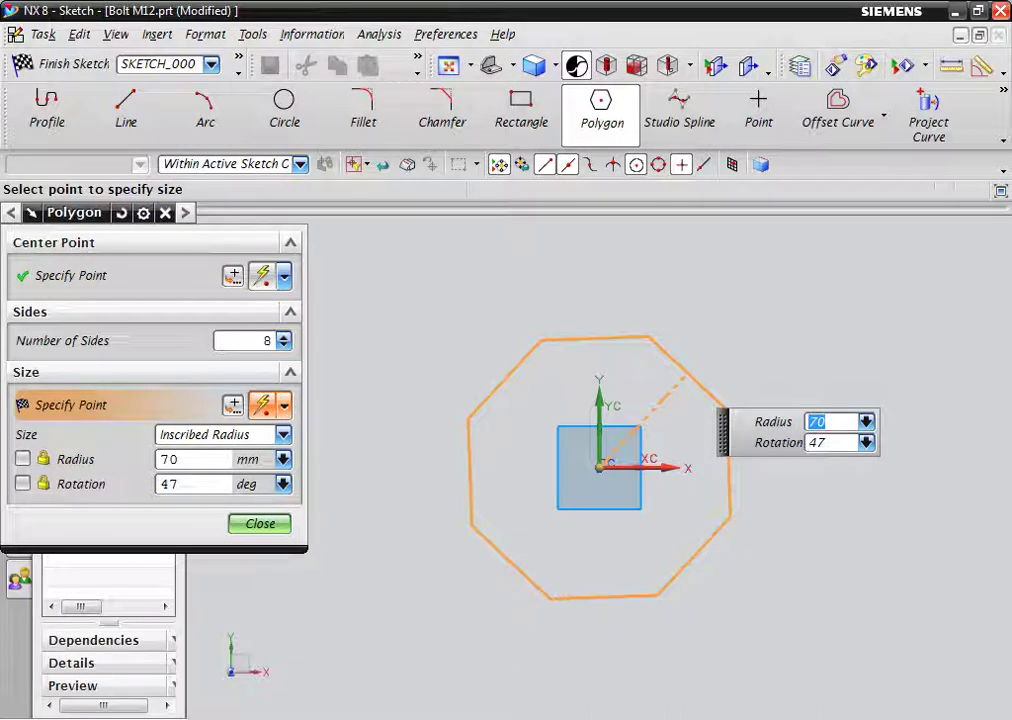
left_click(190, 484)
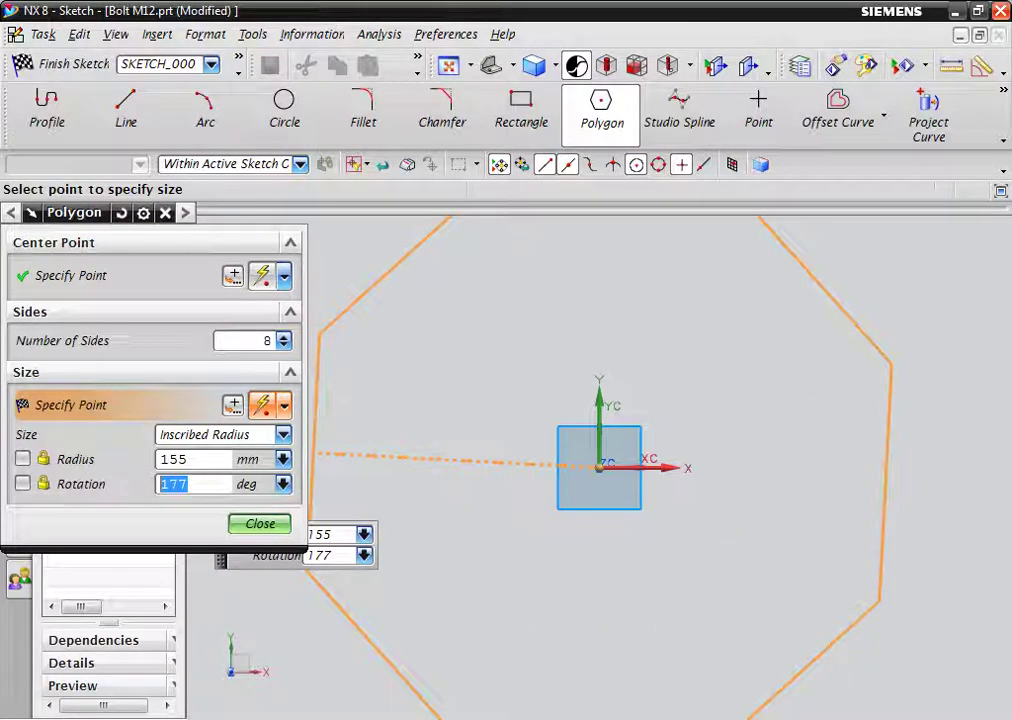
key("shift+Tab")
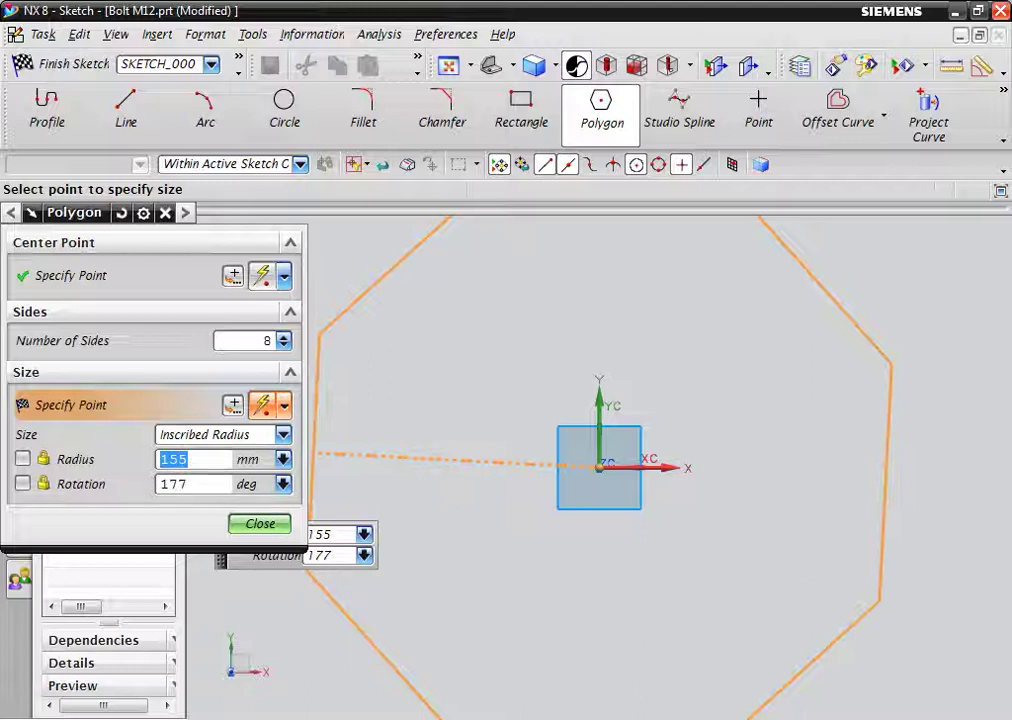
type("12")
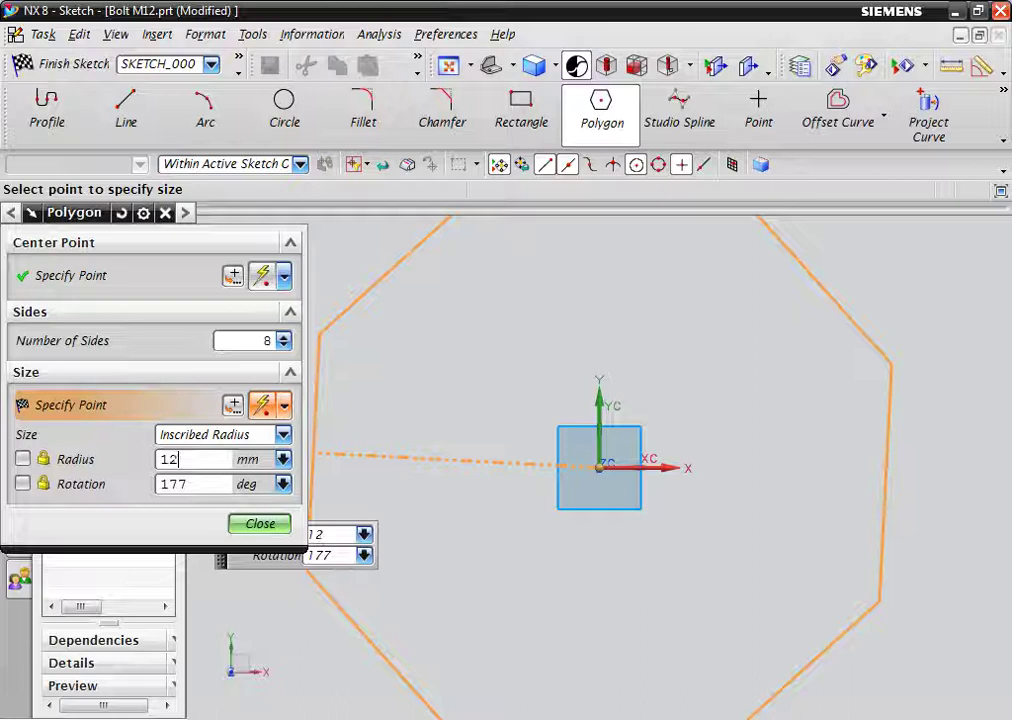
key("Tab")
key("Tab")
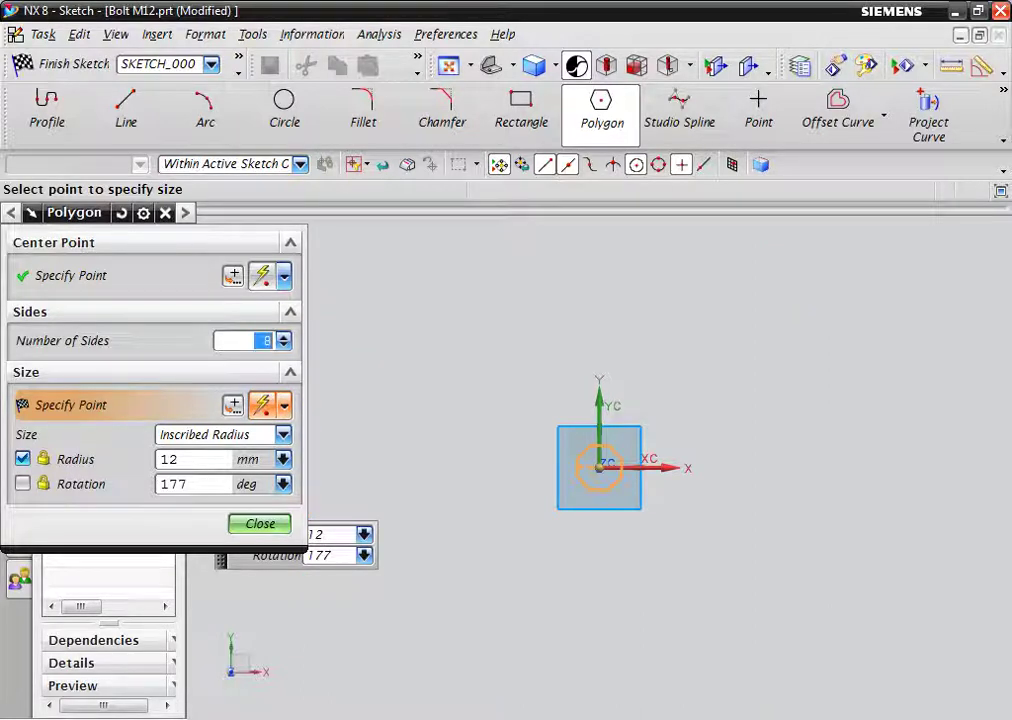
type("4")
key("Return")
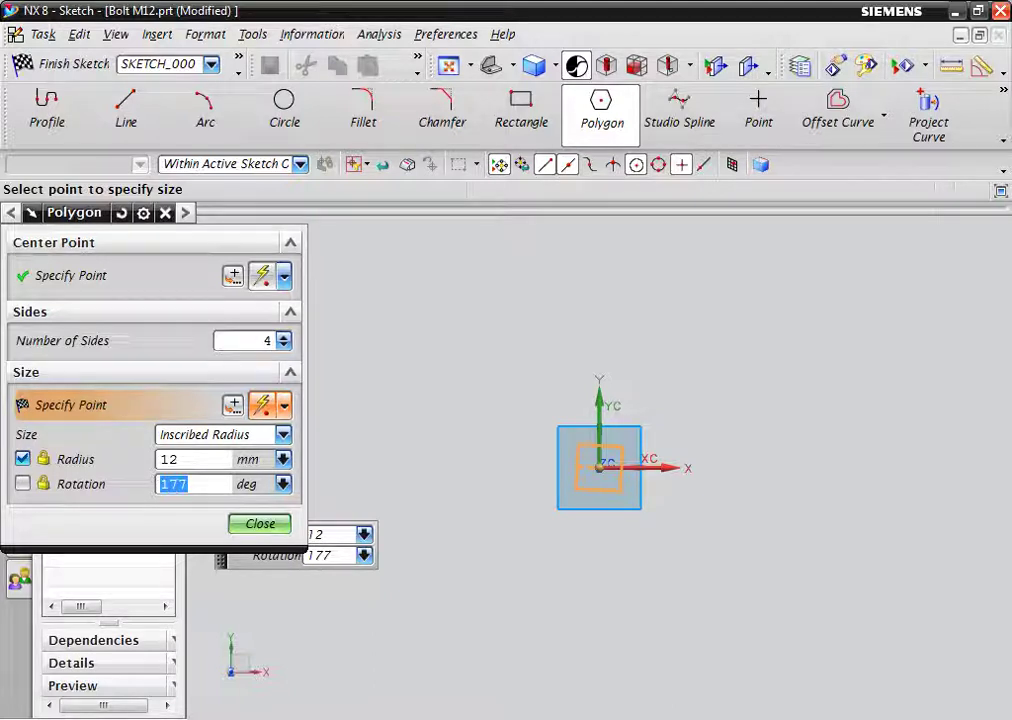
left_click(250, 340)
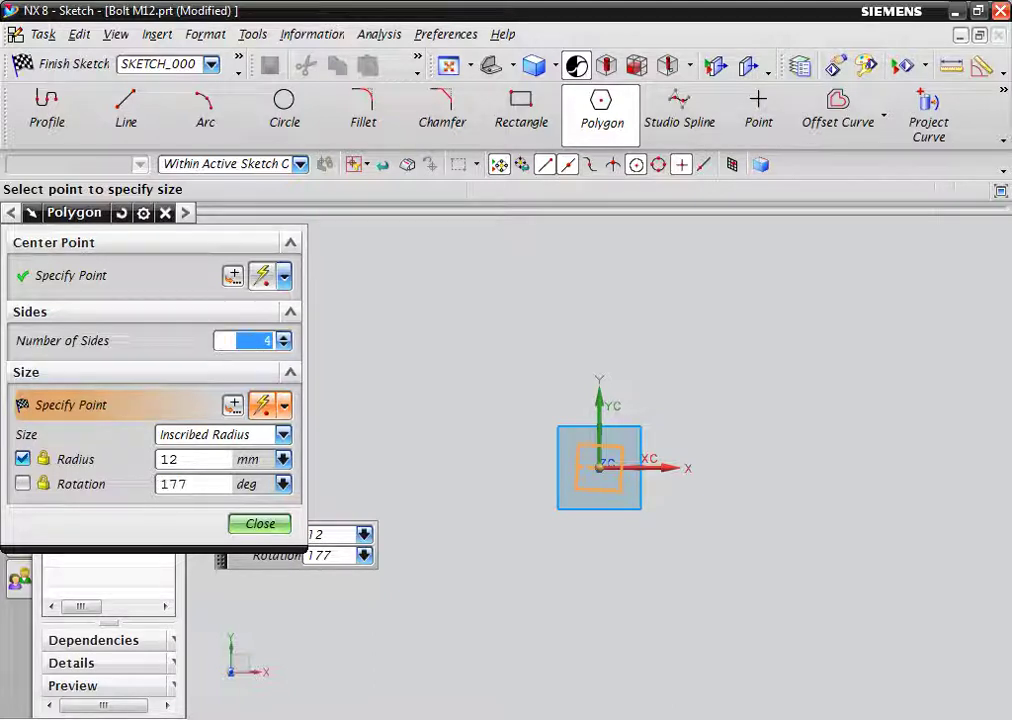
type("6")
left_click_drag(170, 484, 188, 484)
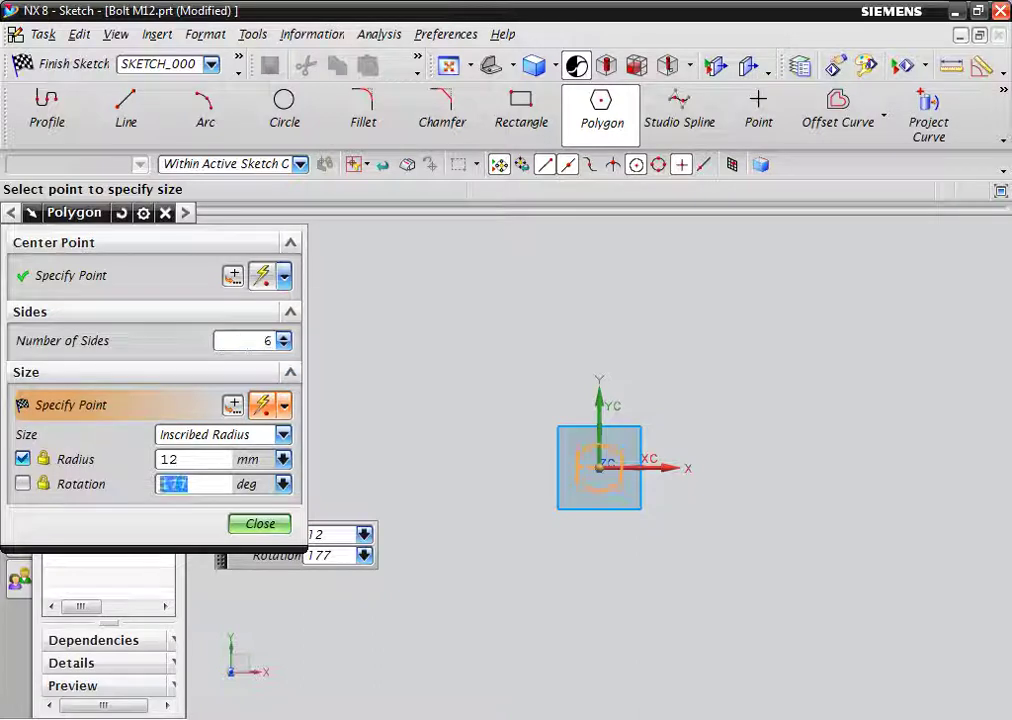
type("180")
key("Return")
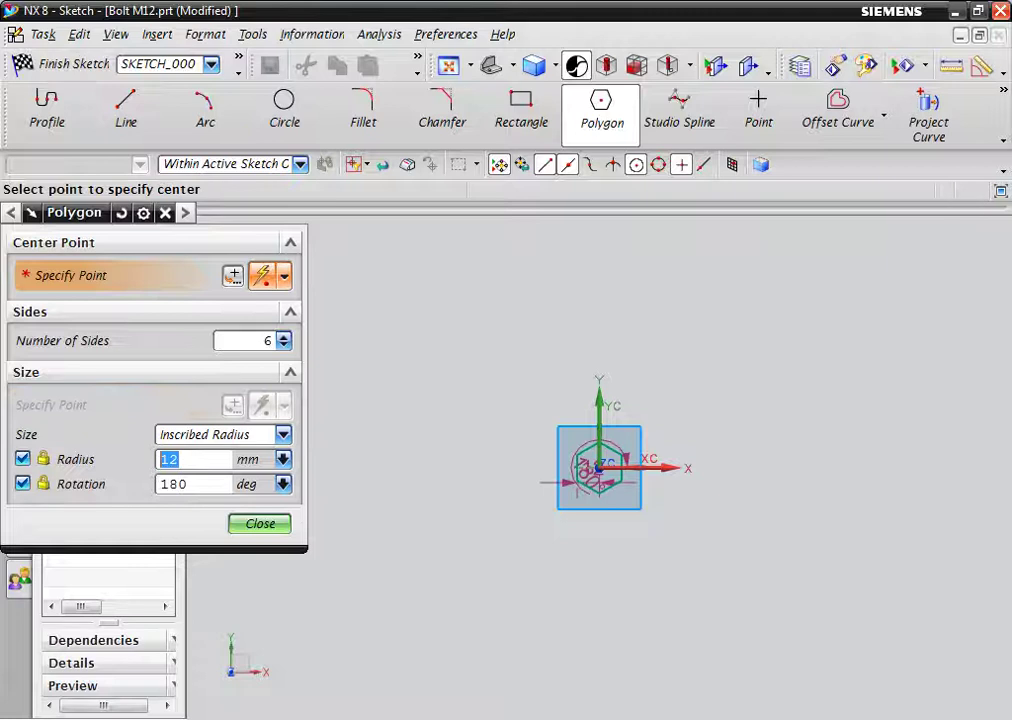
key("Escape")
scroll(615, 485, "up", 1)
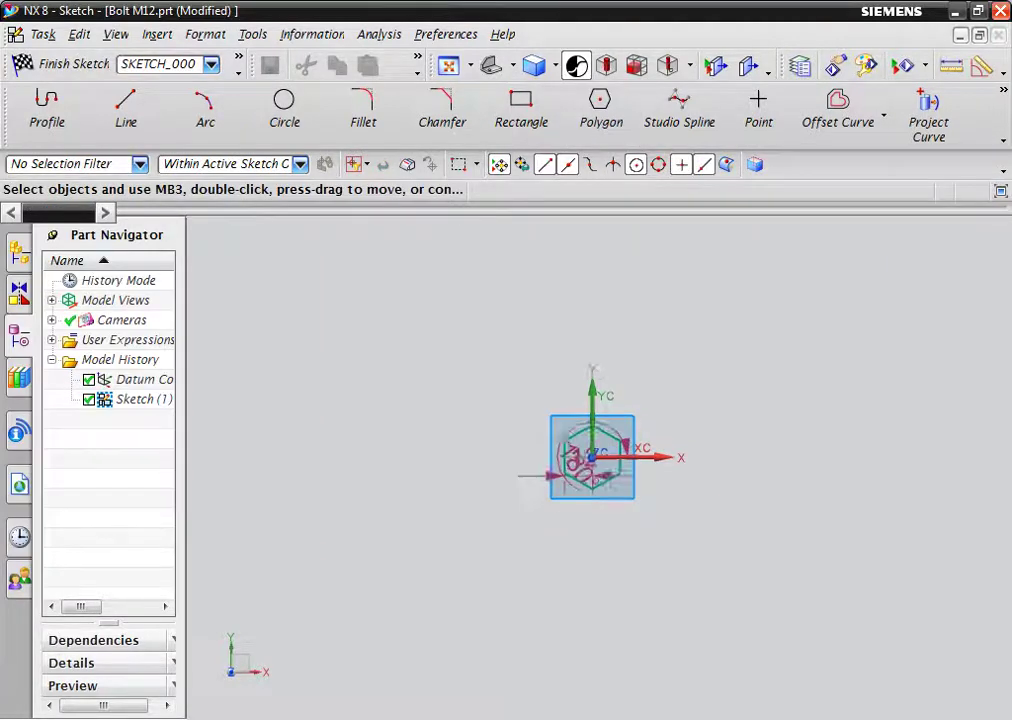
- Draw a circle centred on the sketch origin inside the hexagon
scroll(615, 485, "up", 4)
scroll(615, 485, "up", 1)
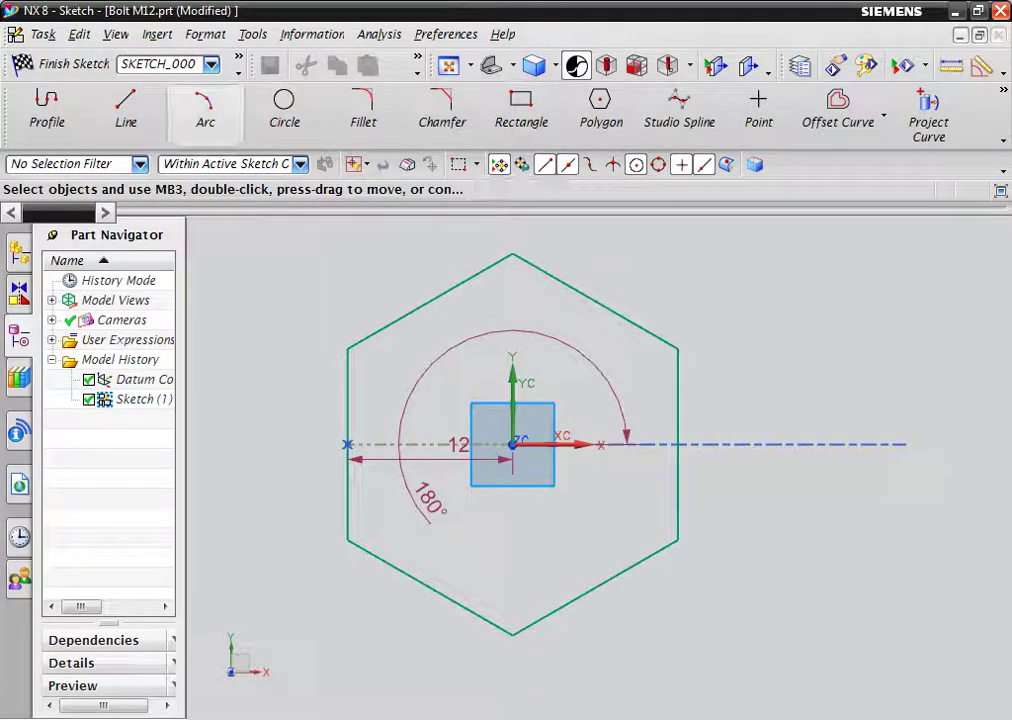
left_click(285, 108)
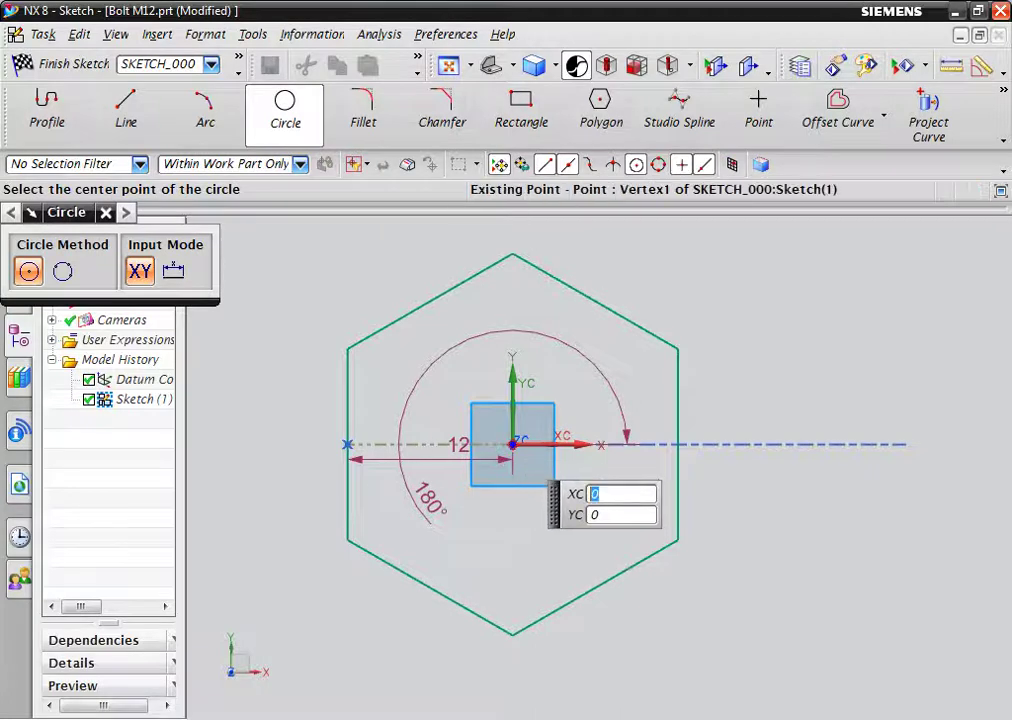
left_click(512, 443)
key("Return")
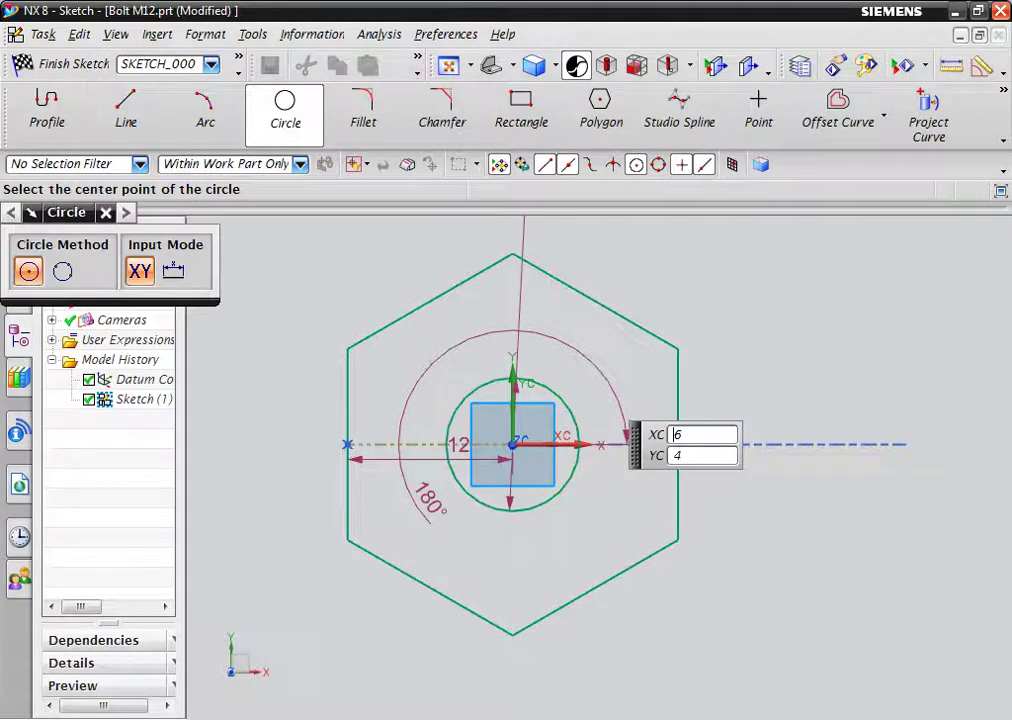
key("Escape")
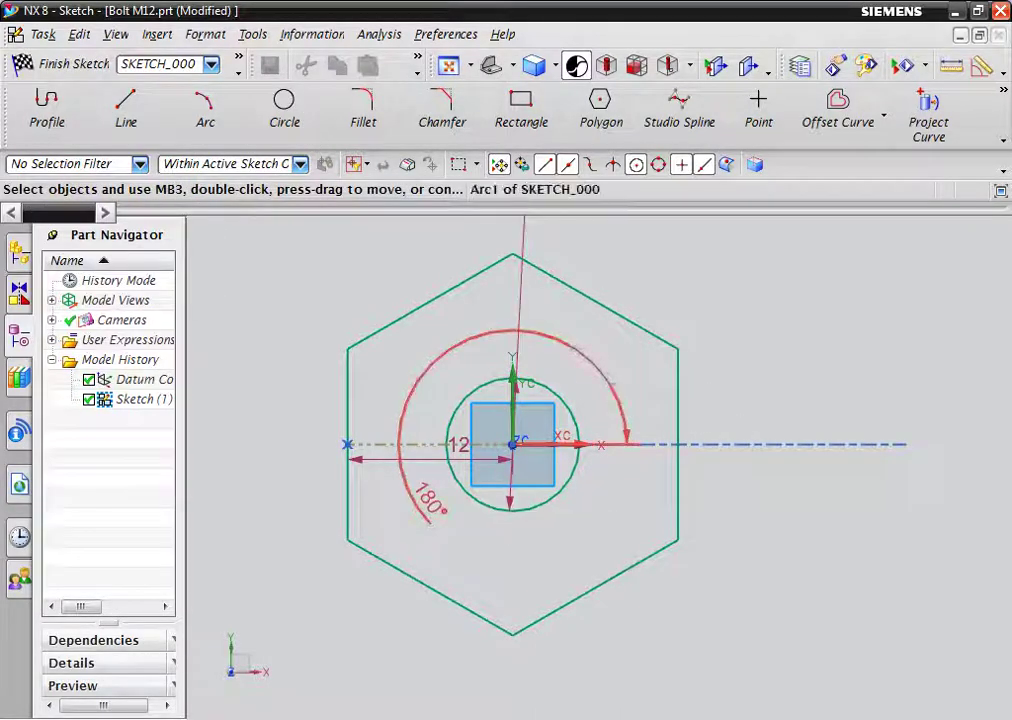
- Set the circle's diameter to 12 mm and finish the sketch
left_click(678, 380)
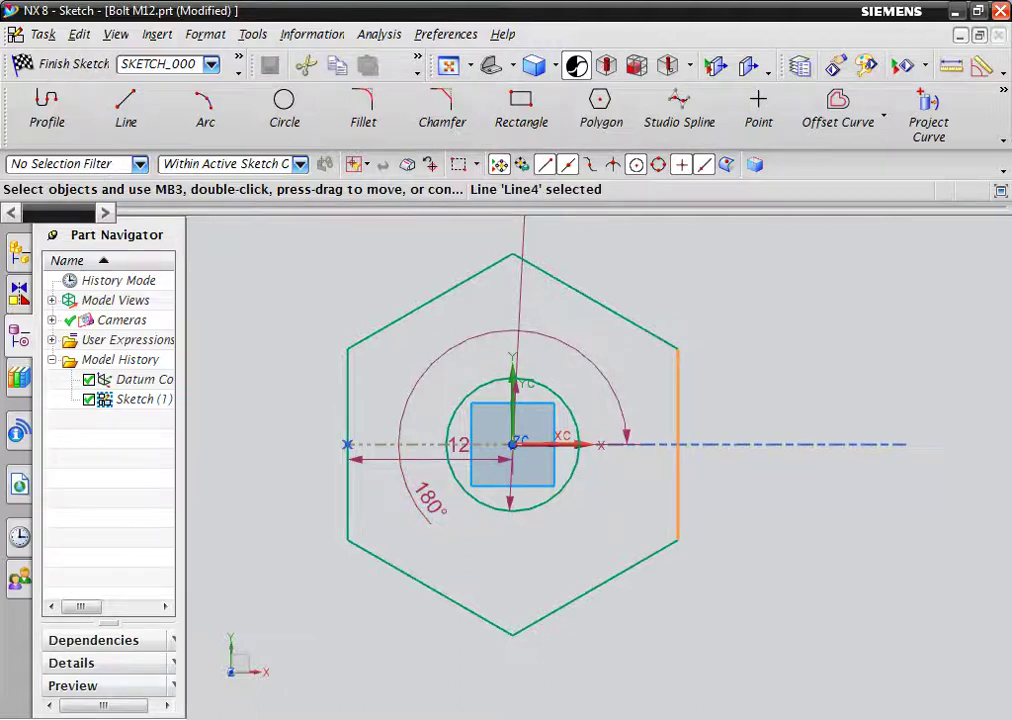
scroll(640, 450, "down", 3)
scroll(640, 450, "up", 2)
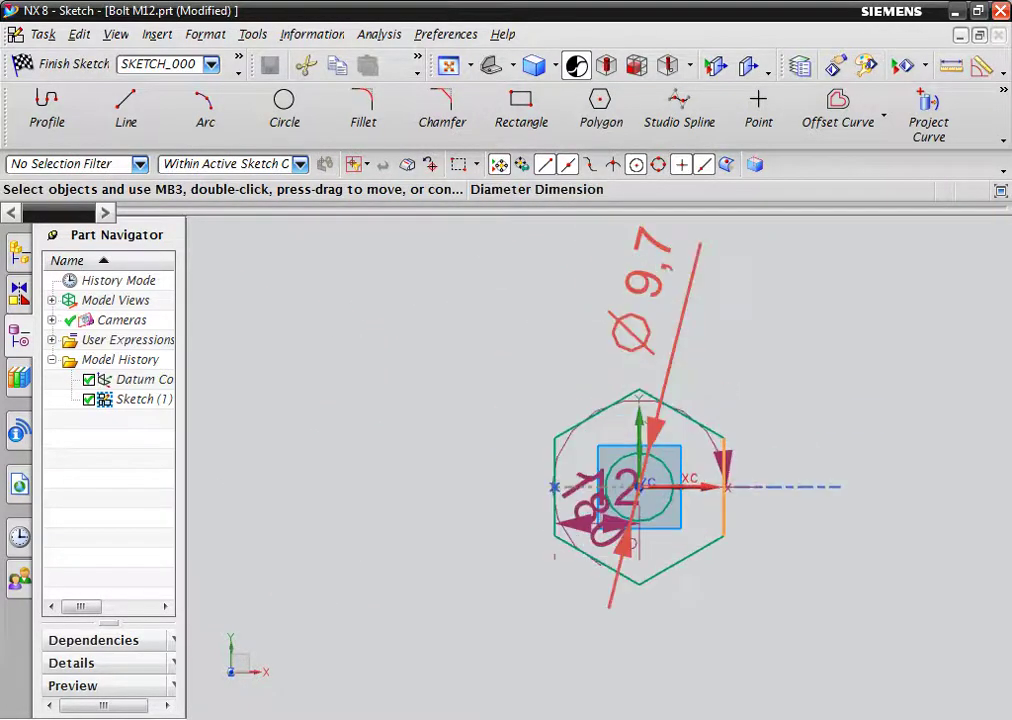
double_click(640, 300)
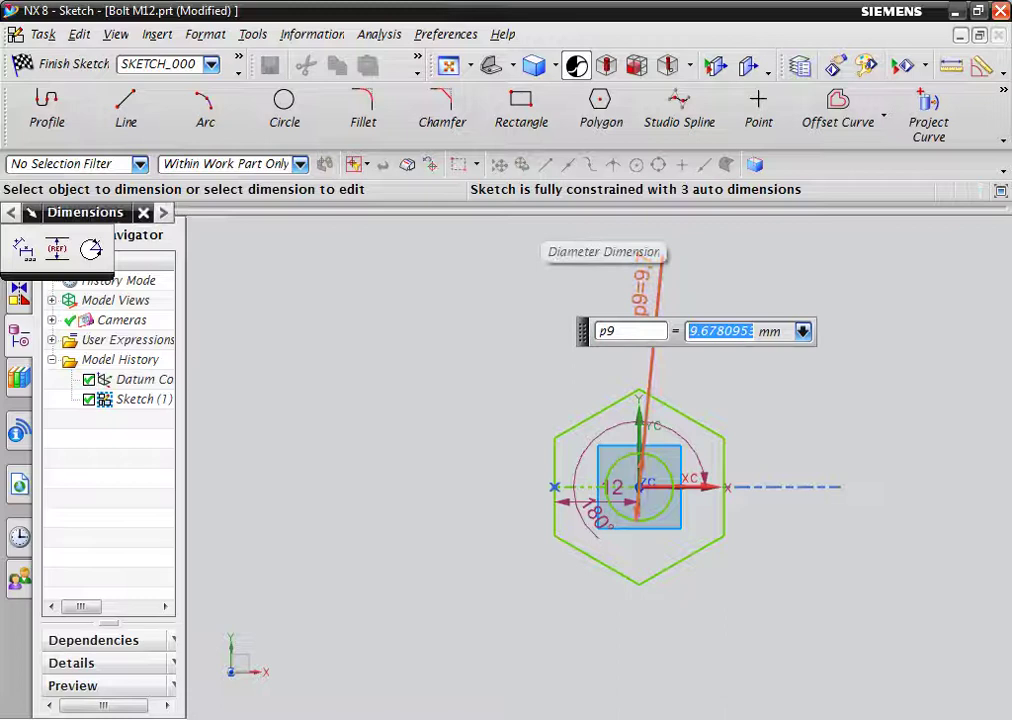
type("12")
key("Return")
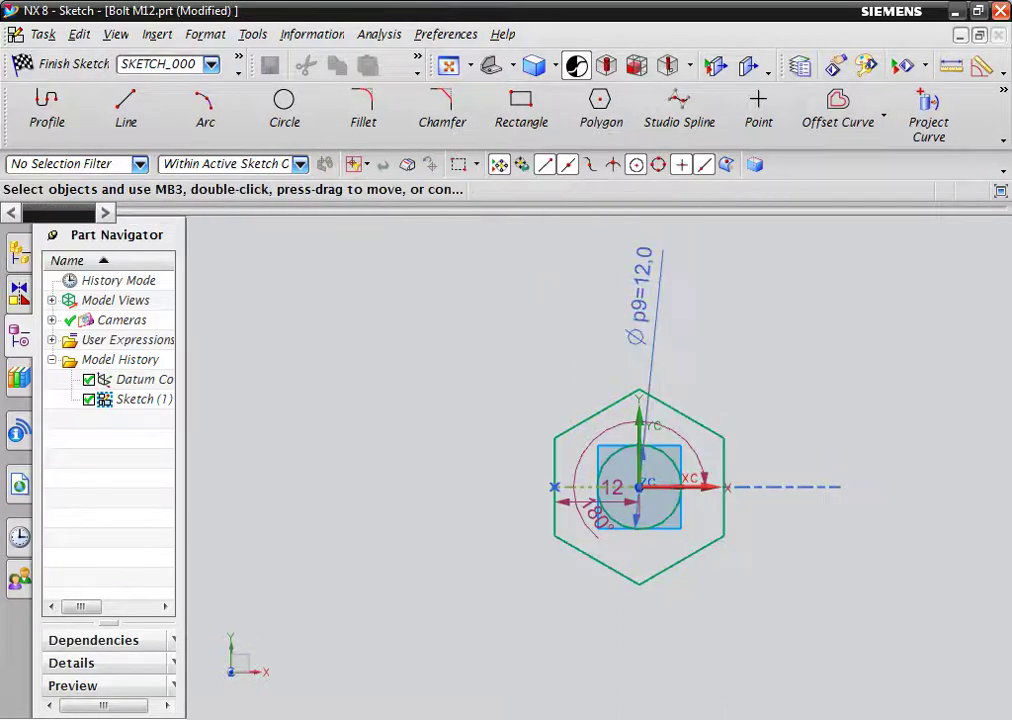
left_click(58, 63)
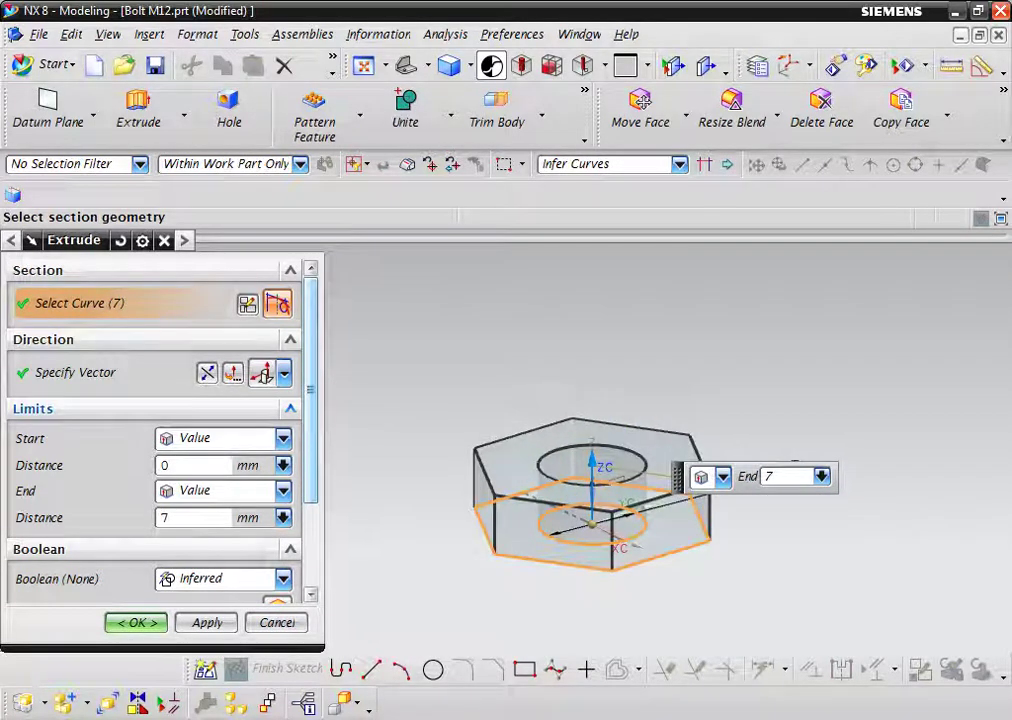
- Try symmetric extrude limits, then revert to separate limits with Start at 0
left_click(222, 438)
left_click(224, 481)
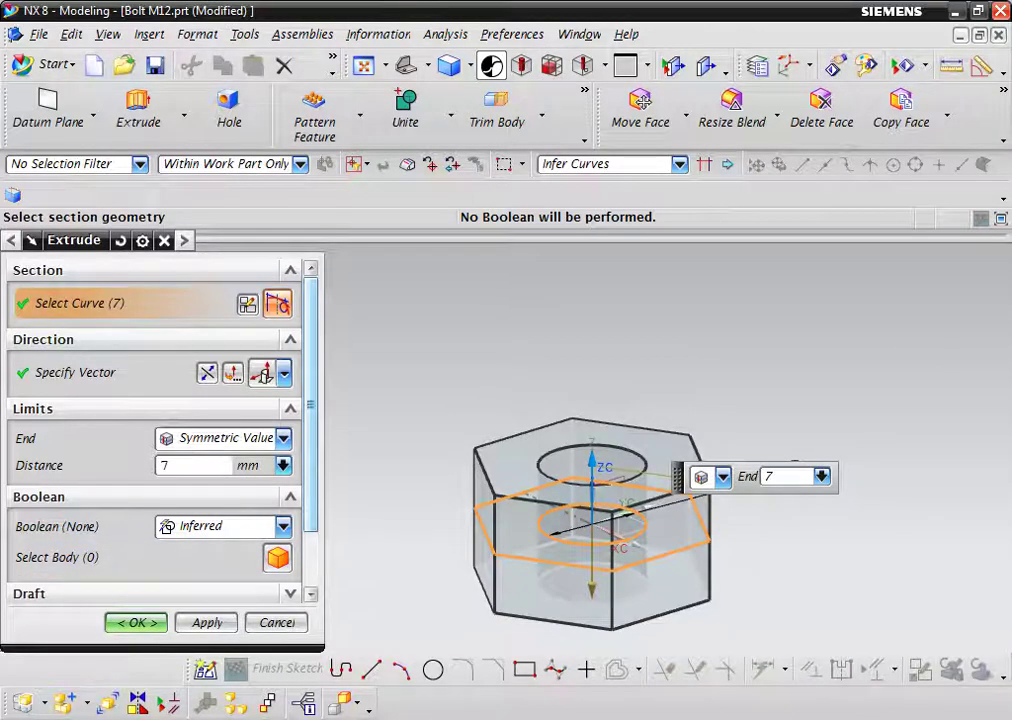
left_click(222, 437)
left_click(185, 458)
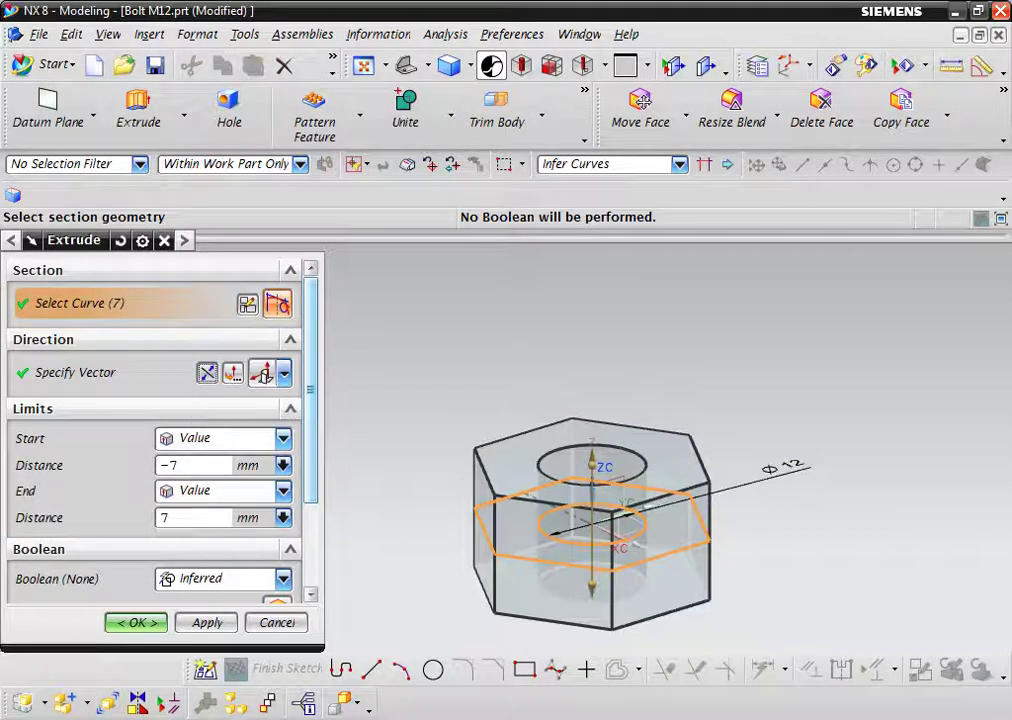
left_click(180, 517)
left_click(190, 465)
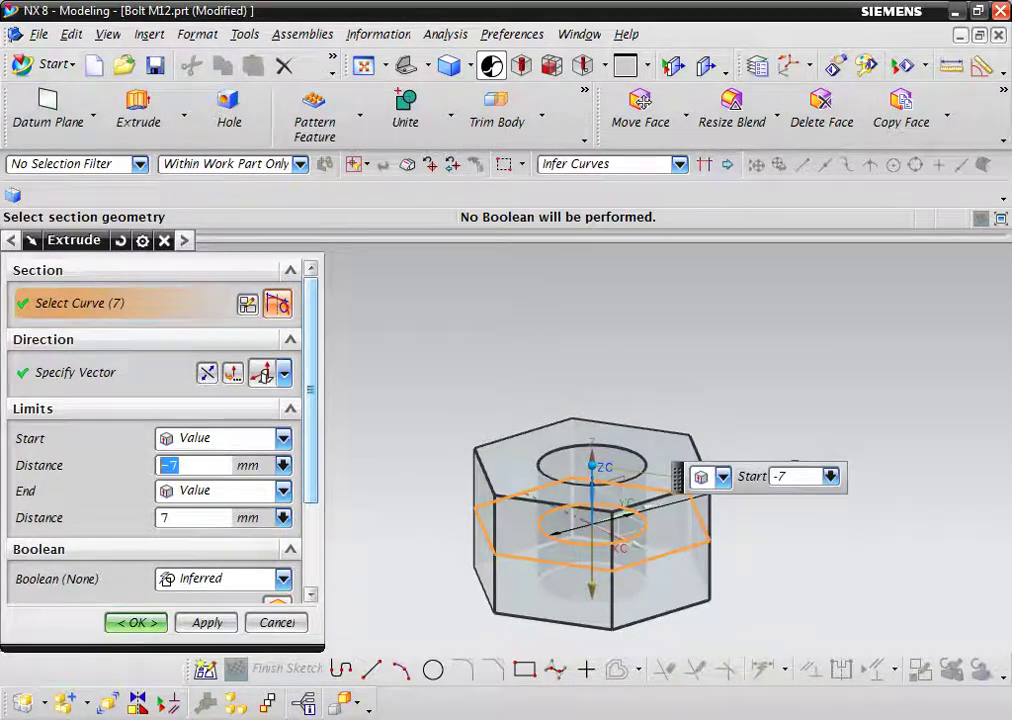
type("0")
key("Tab")
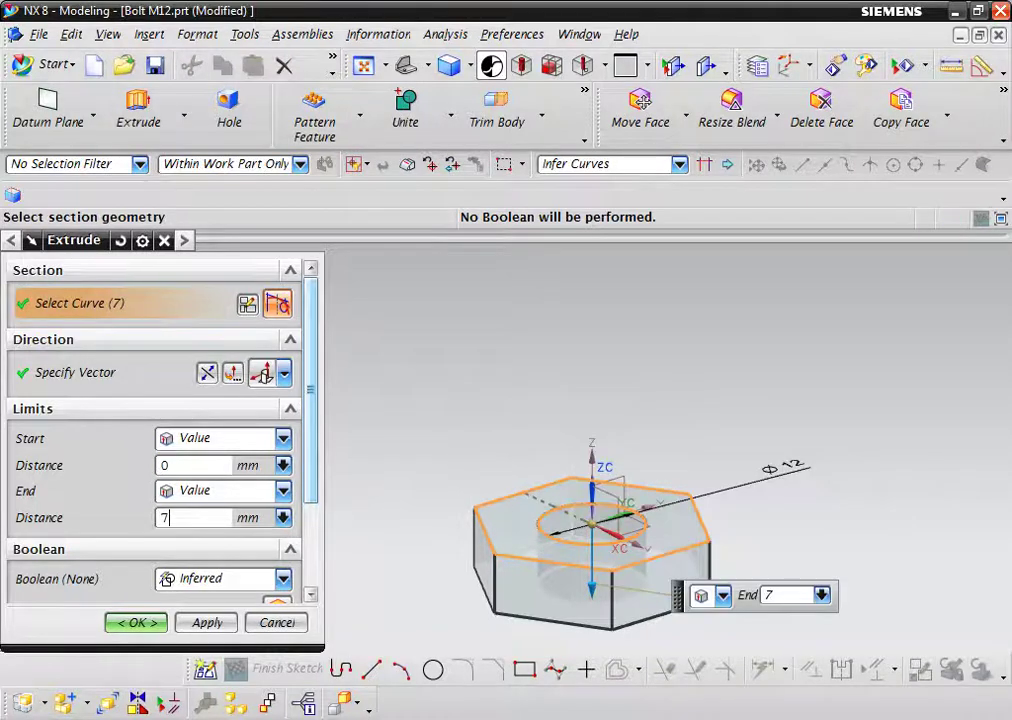
- Flip the extrusion direction and back, then reopen the hexagon sketch for editing
left_click(207, 372)
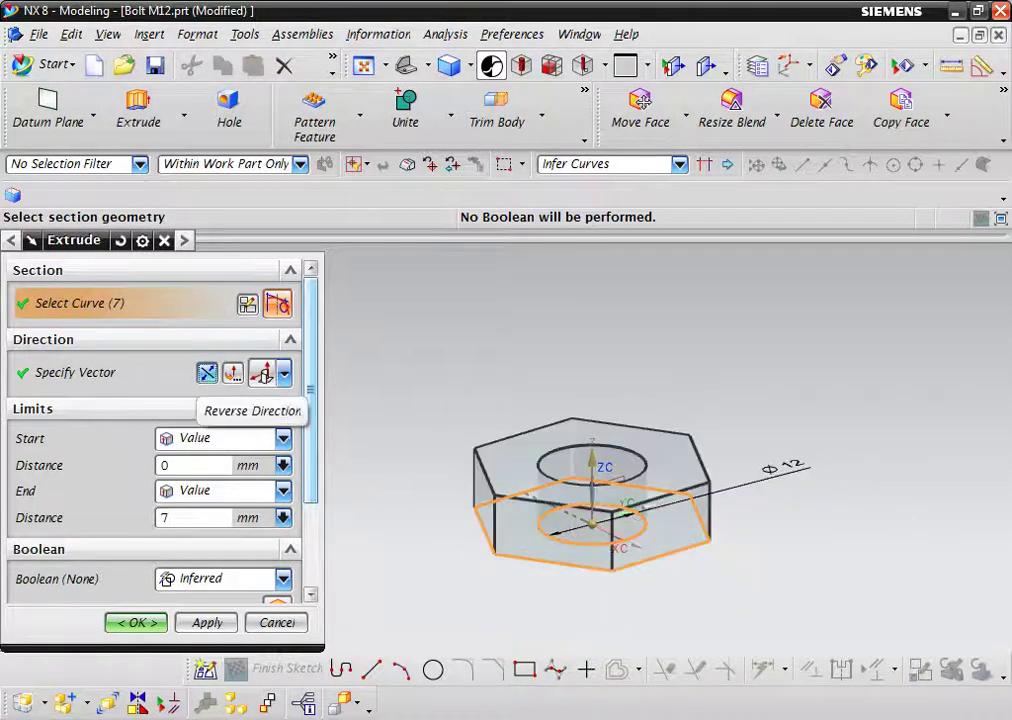
left_click(263, 372)
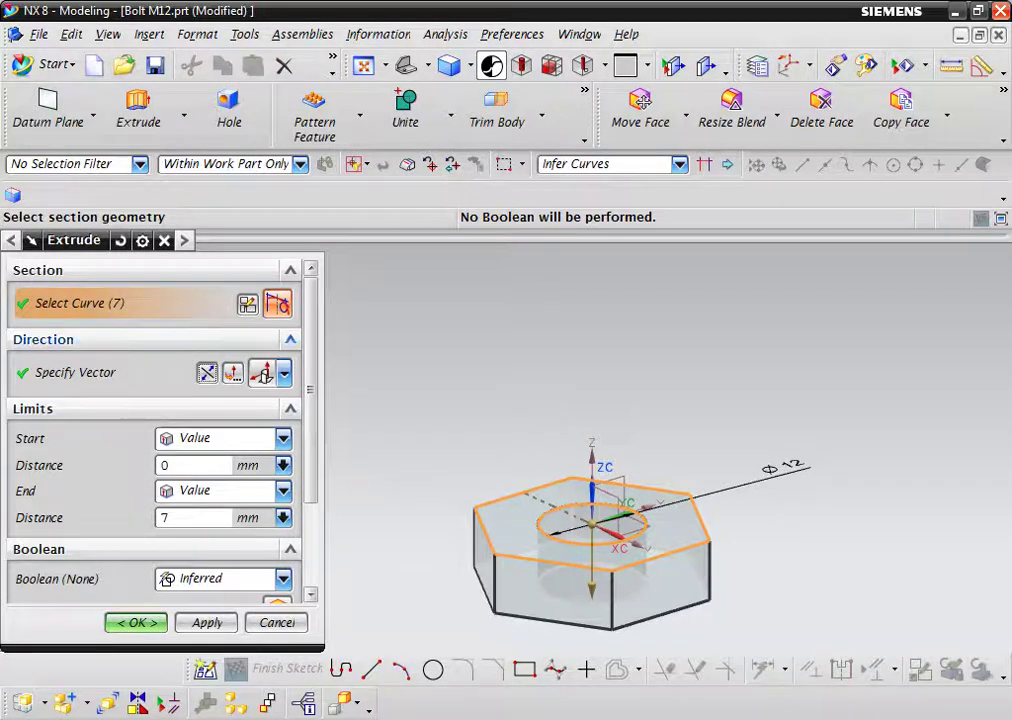
double_click(600, 515)
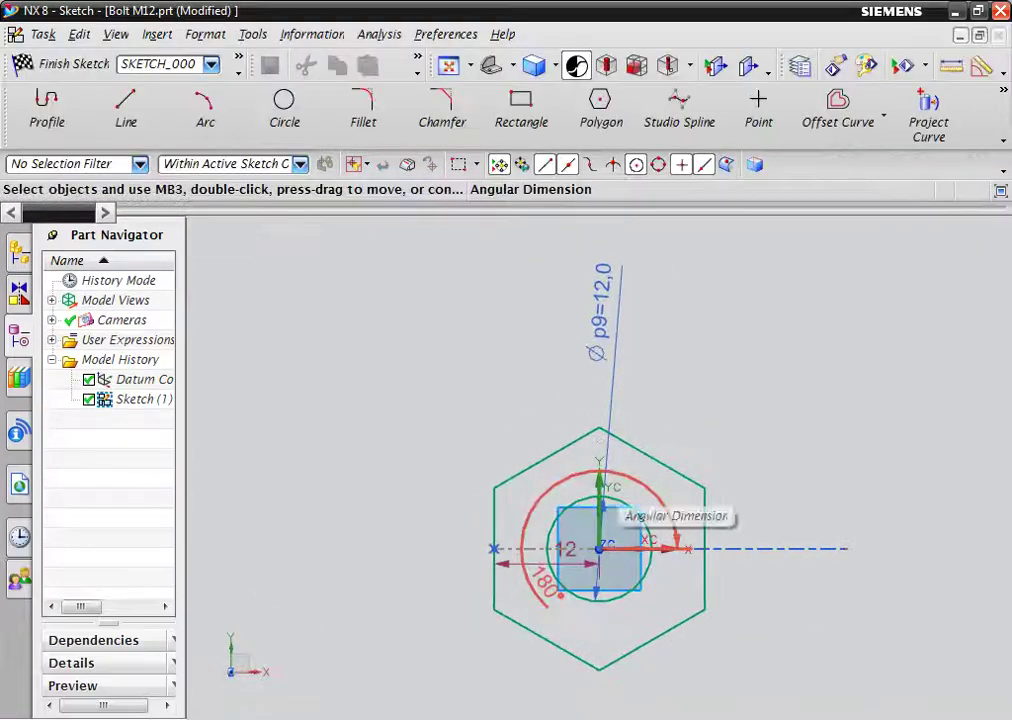
- Delete the inner circle and its dimension, leaving only the hexagon, and finish the sketch
left_click(648, 545)
key("Delete")
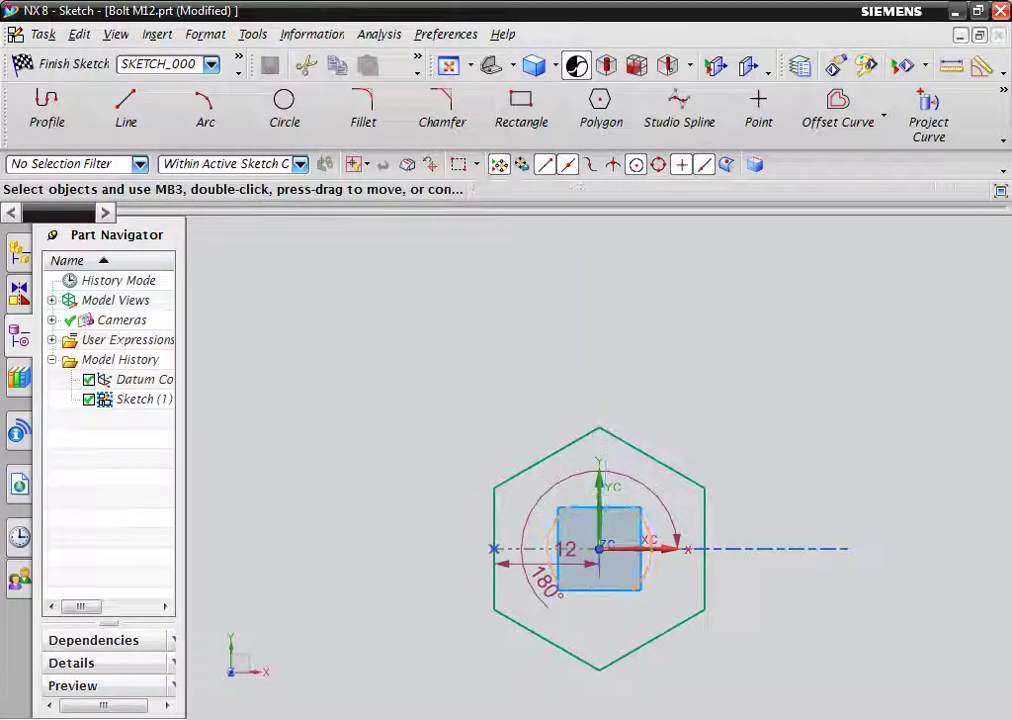
left_click(47, 63)
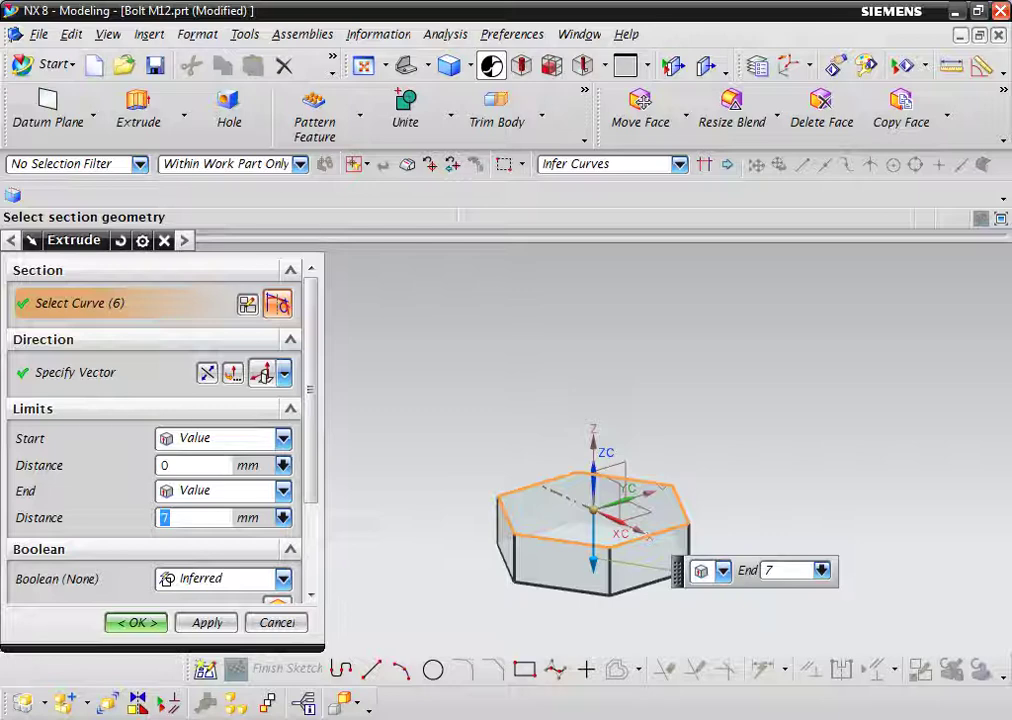
- After checking the drawing, extrude the hexagon into the 8 mm head and start a Revolve
key("alt+Tab")
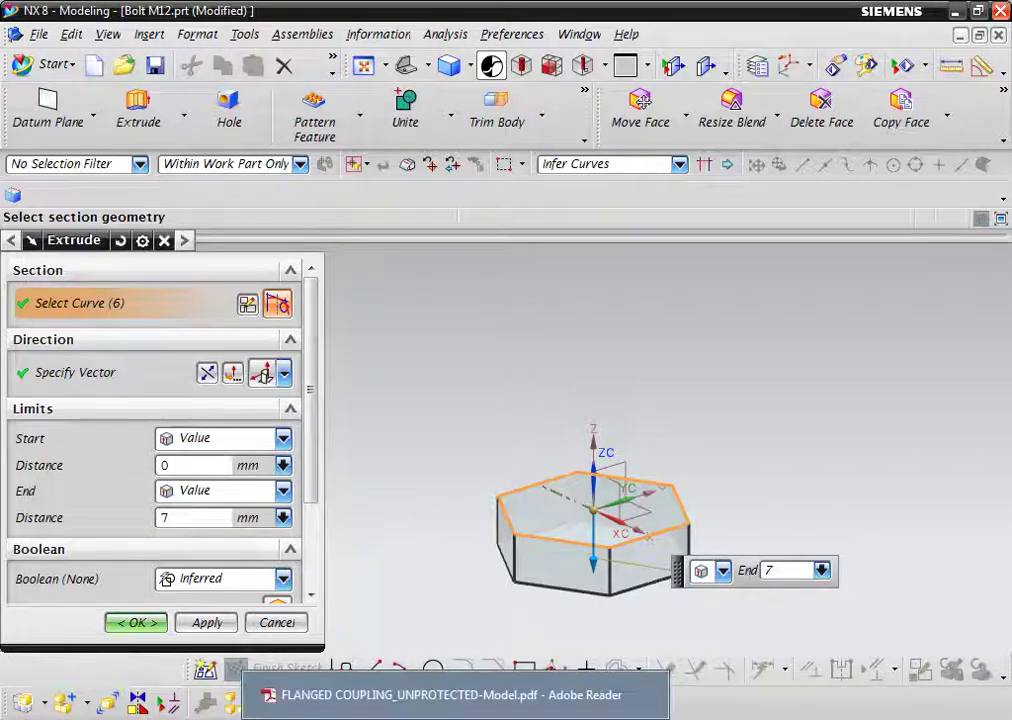
key("alt+Tab")
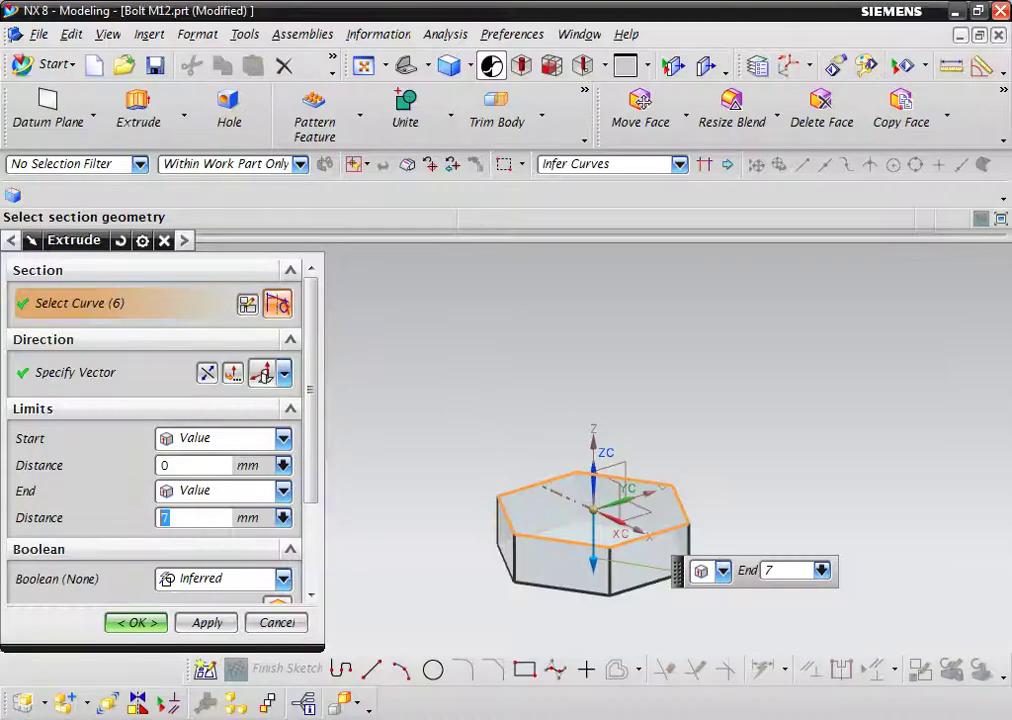
type("7")
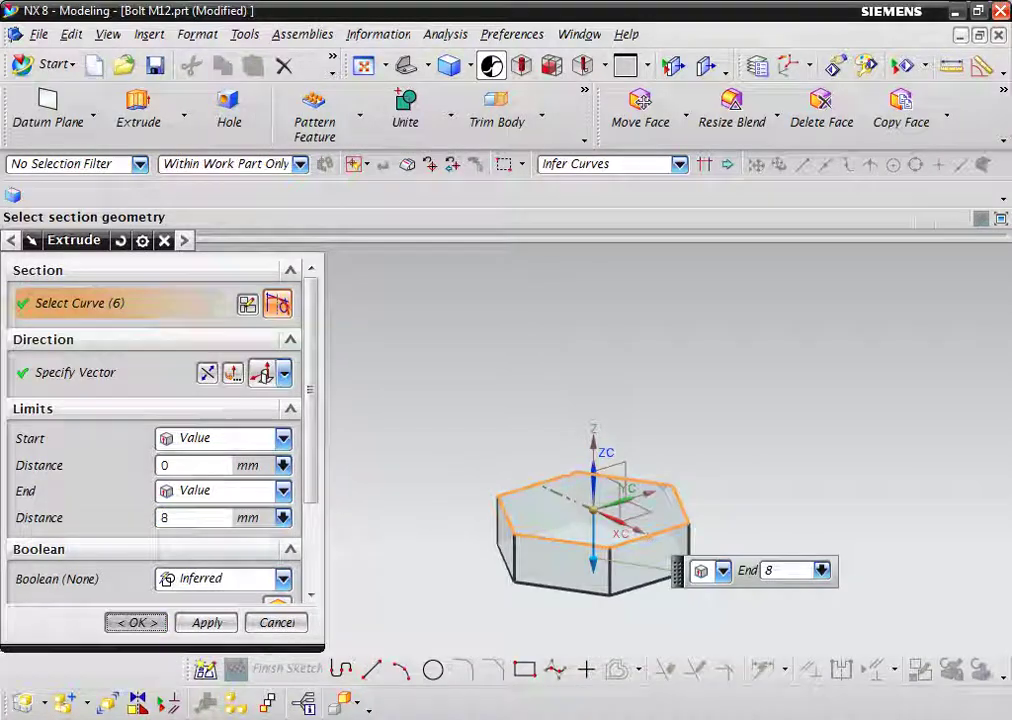
key("Return")
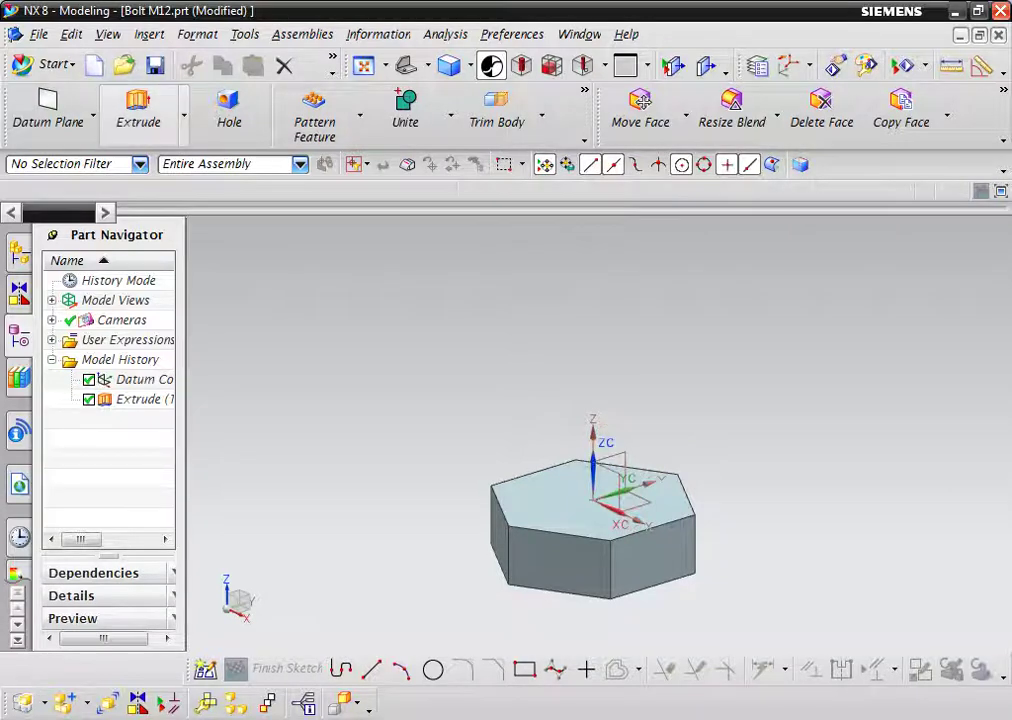
left_click(183, 115)
left_click(151, 183)
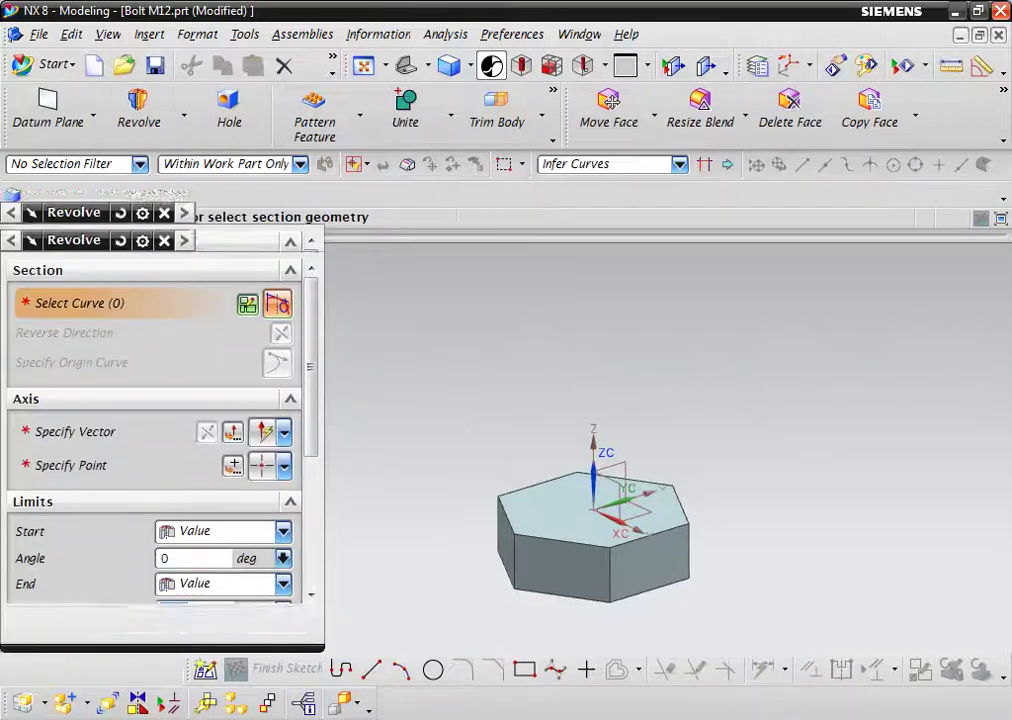
- On the datum plane, sketch a vertical and a horizontal profile line
left_click(605, 472)
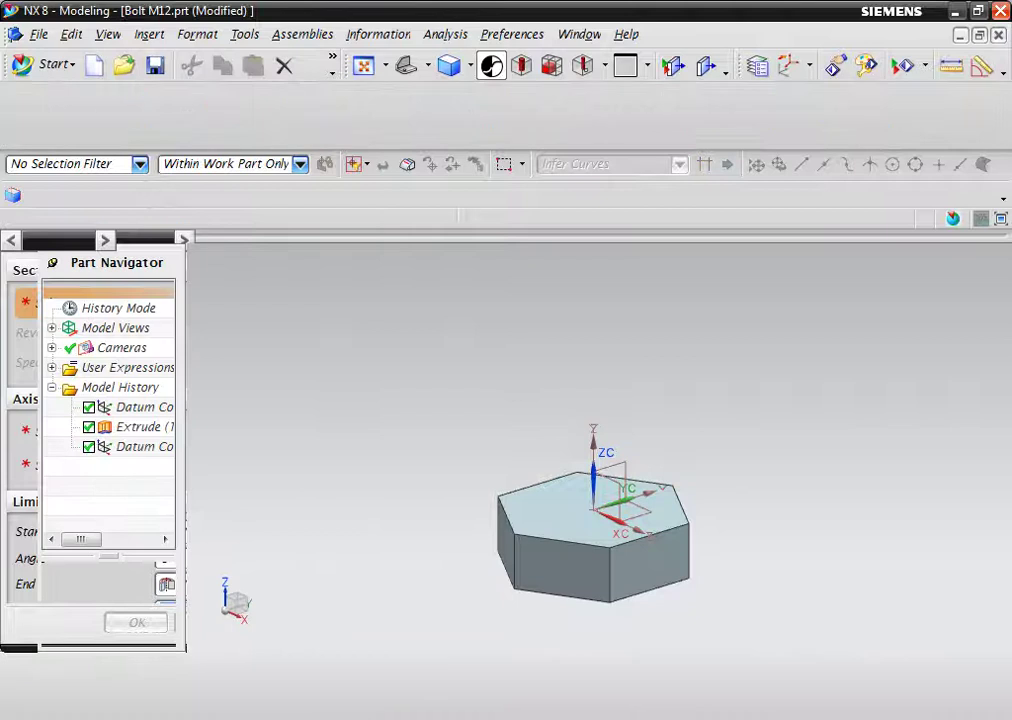
scroll(800, 510, "up", 3)
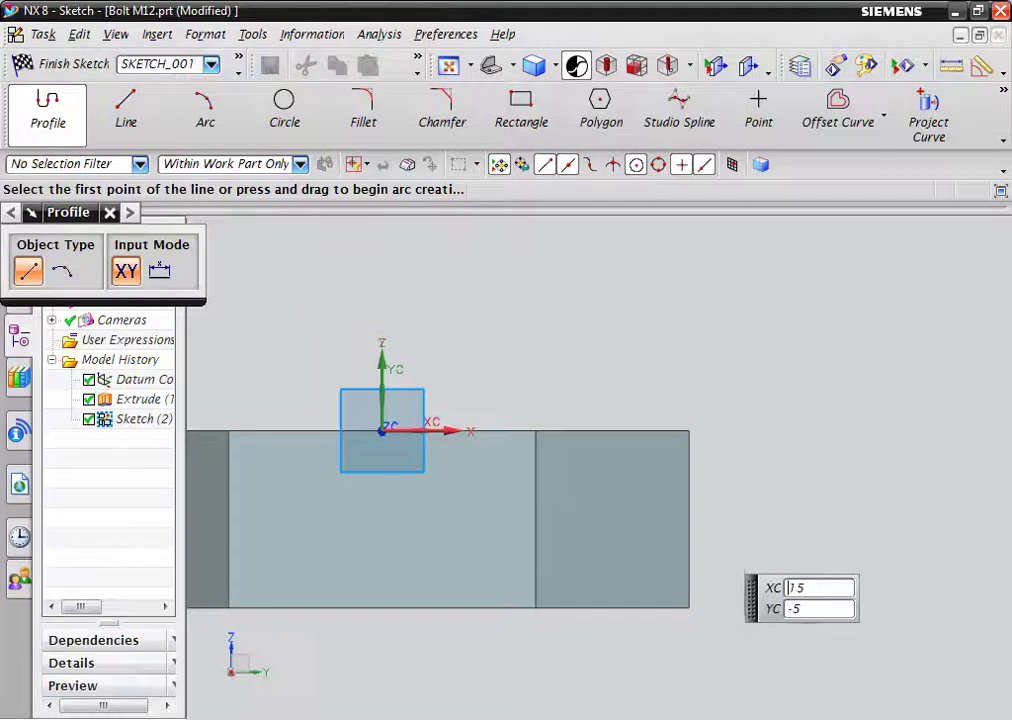
left_click(714, 530)
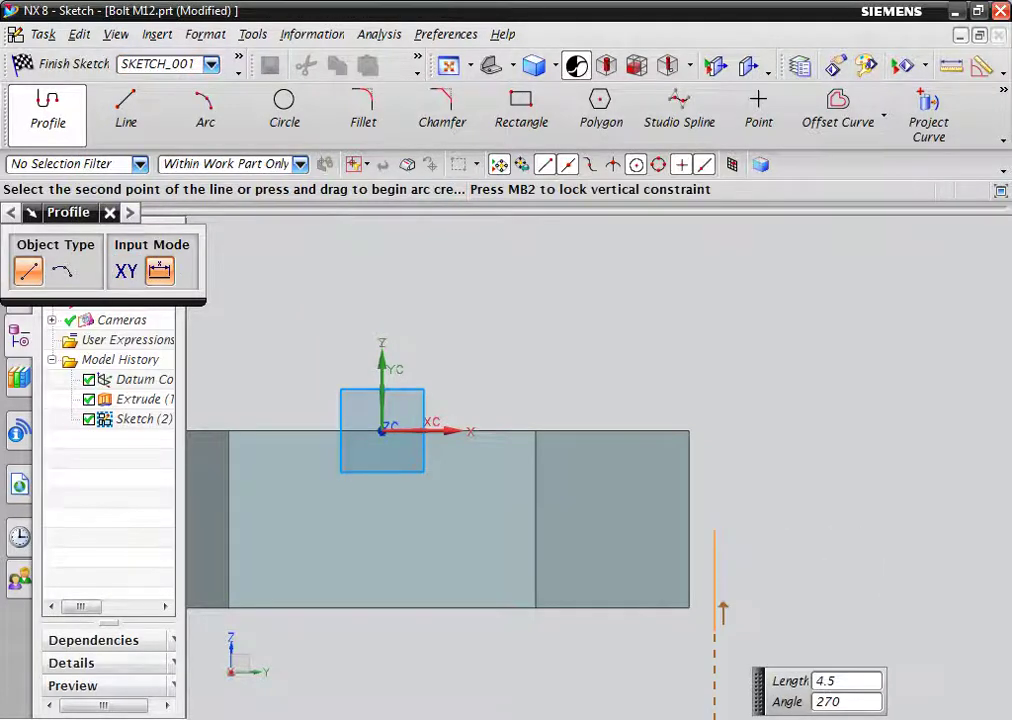
left_click(714, 638)
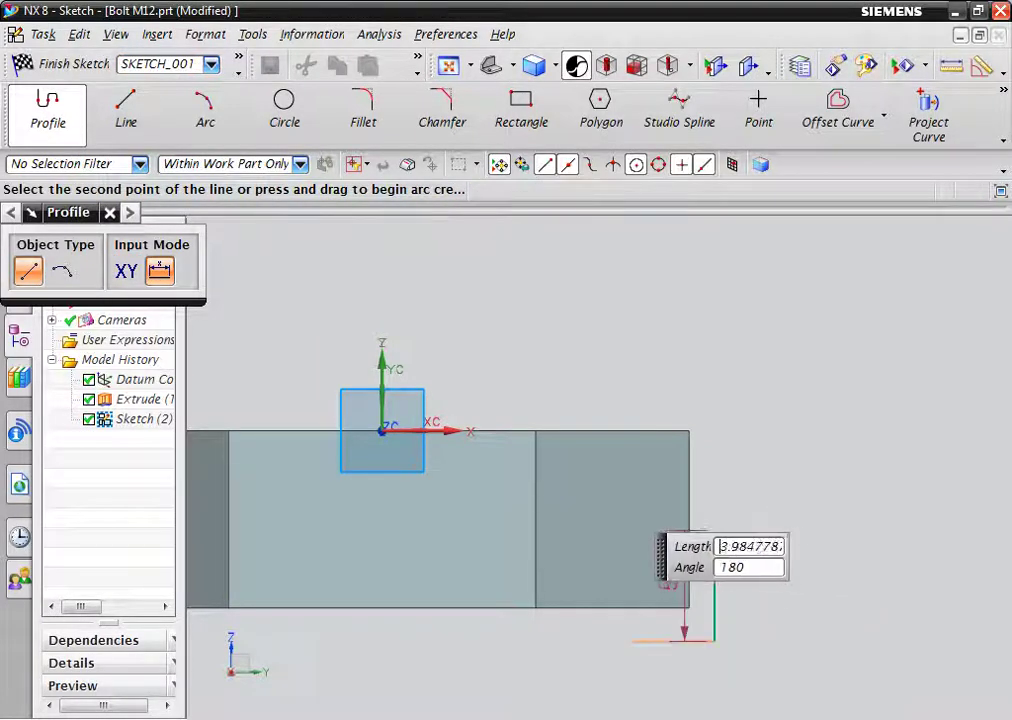
left_click(614, 638)
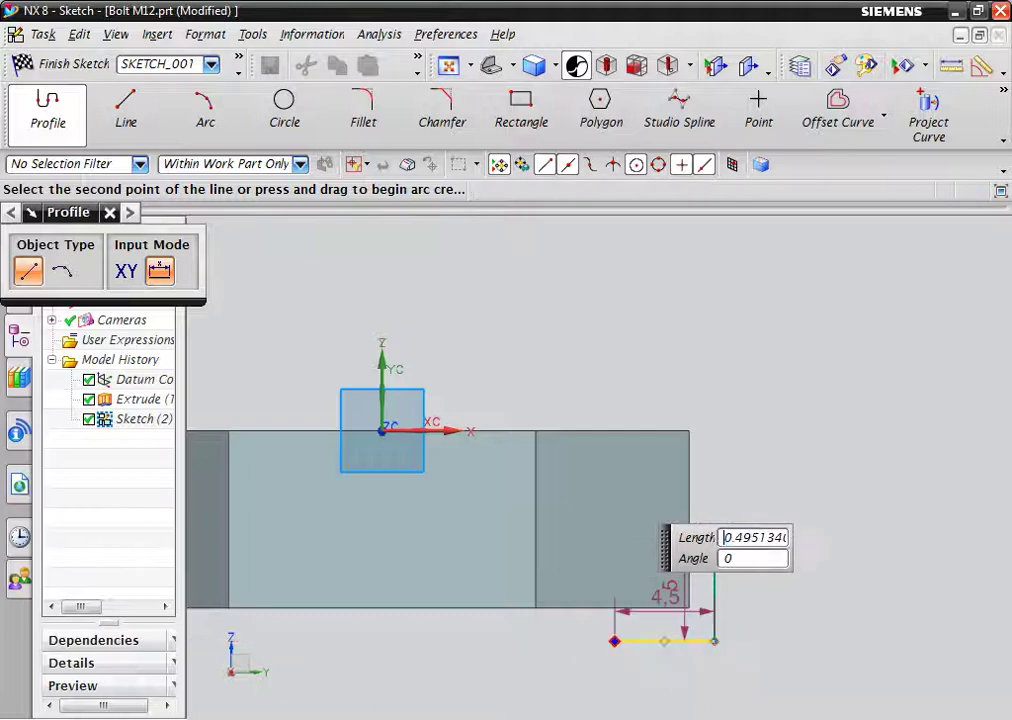
key("Escape")
key("Escape")
- Dimension the lines: 5 mm horizontal length, 10 mm from the axis, 4 mm below the top
left_click_drag(668, 585, 797, 580)
left_click_drag(668, 597, 678, 682)
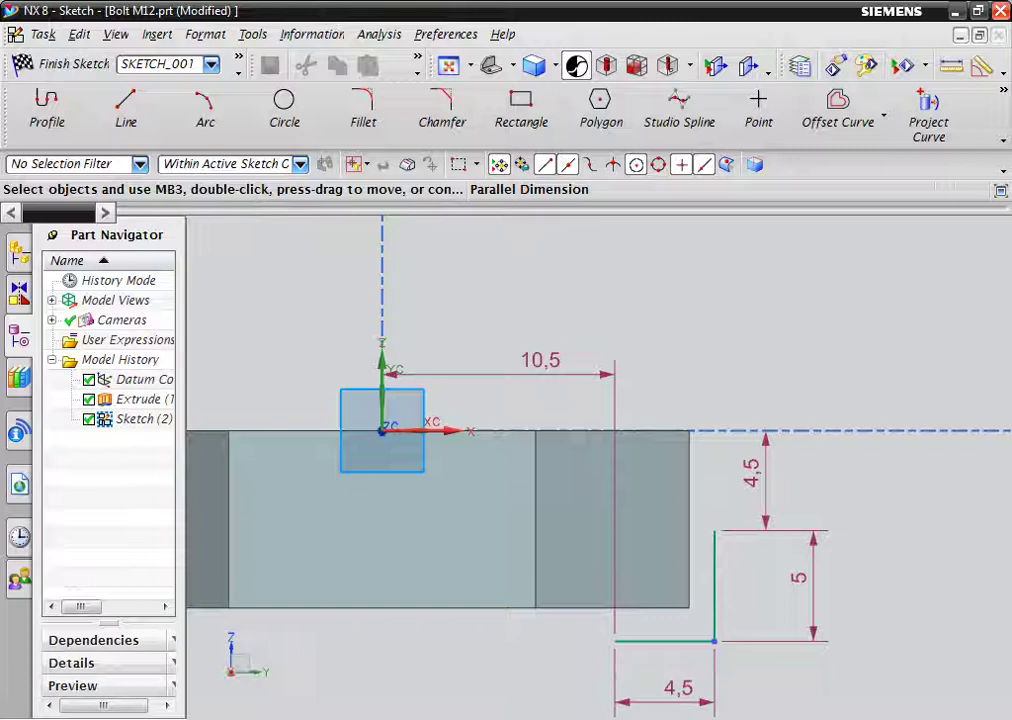
double_click(678, 682)
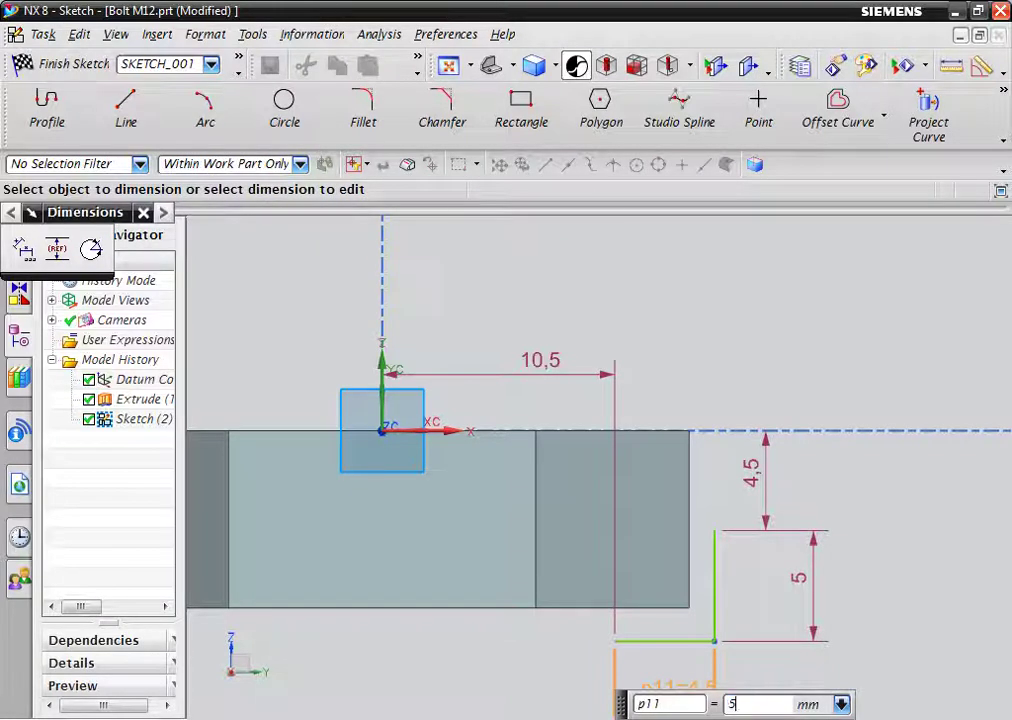
key("Return")
double_click(540, 362)
type("1")
key("Return")
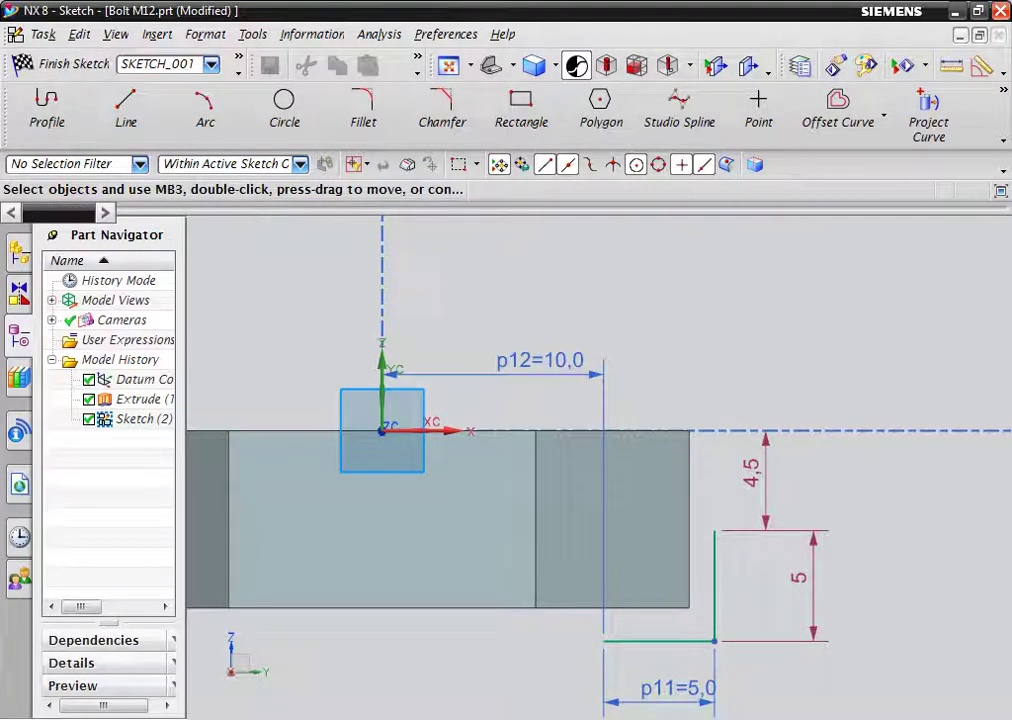
double_click(752, 468)
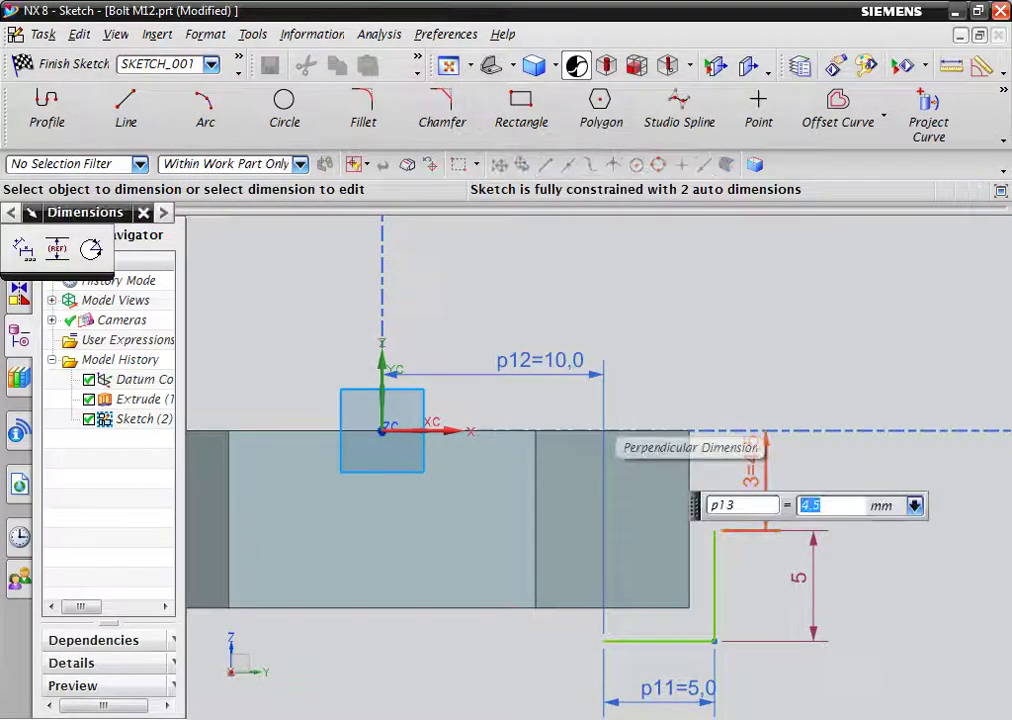
type("4")
key("Return")
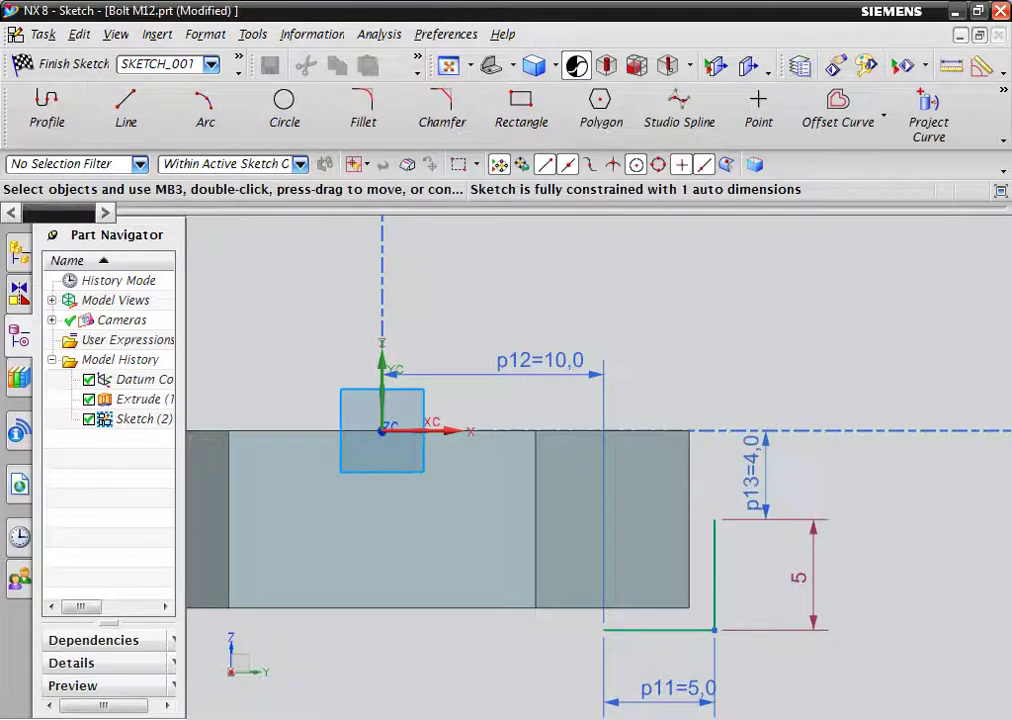
- Close the profile with an R12 three-point arc and finish the sketch
left_click(205, 108)
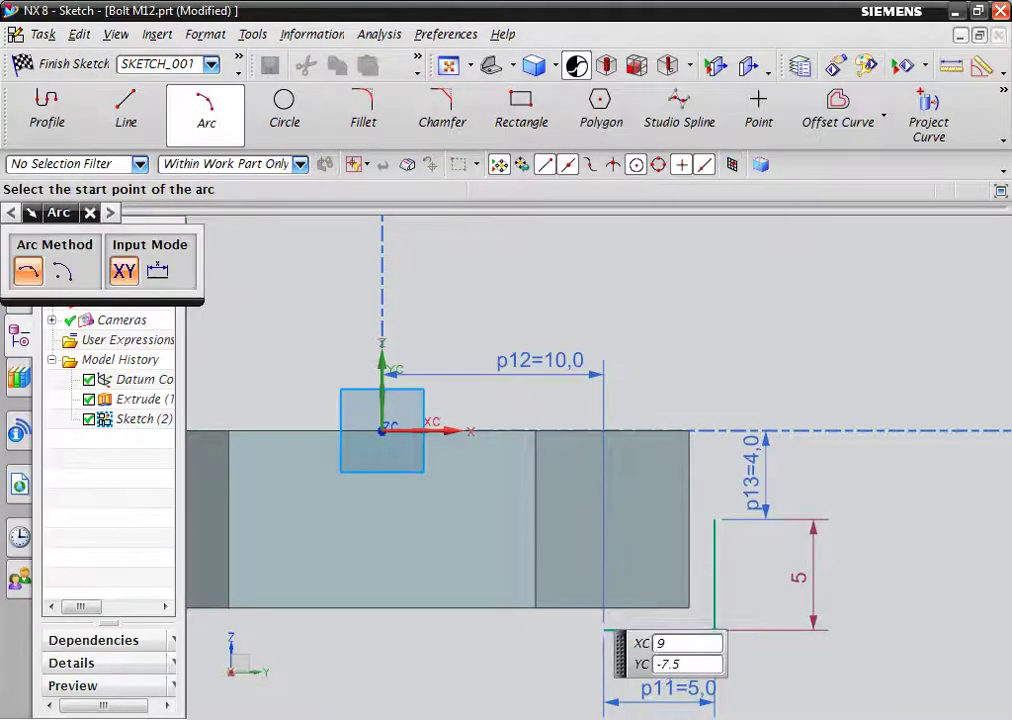
left_click(603, 630)
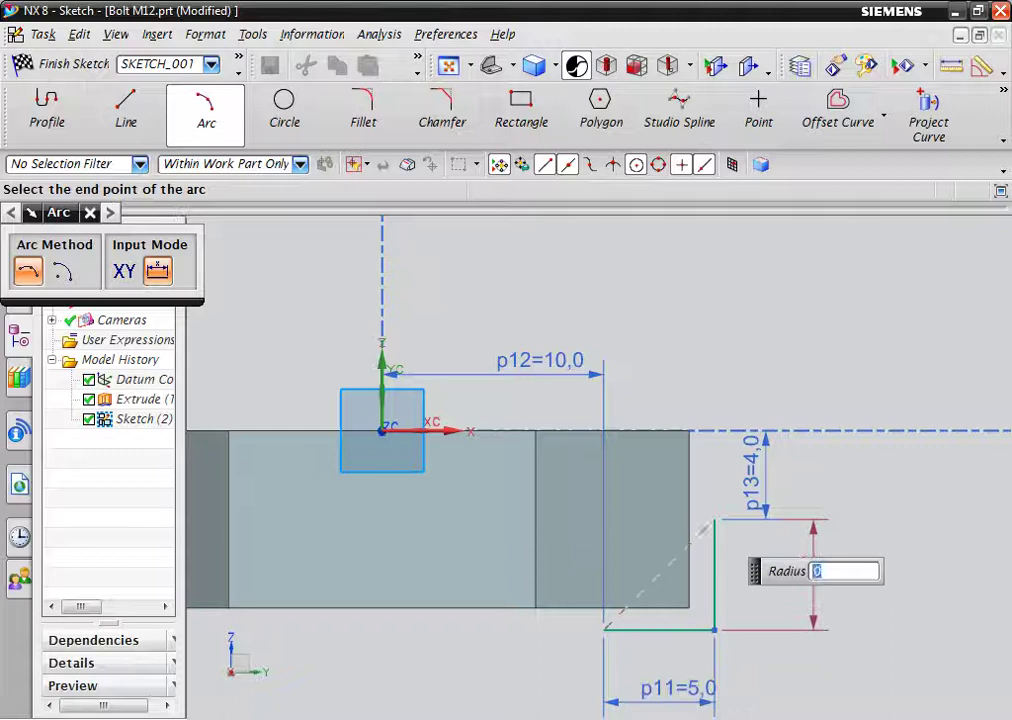
left_click(713, 519)
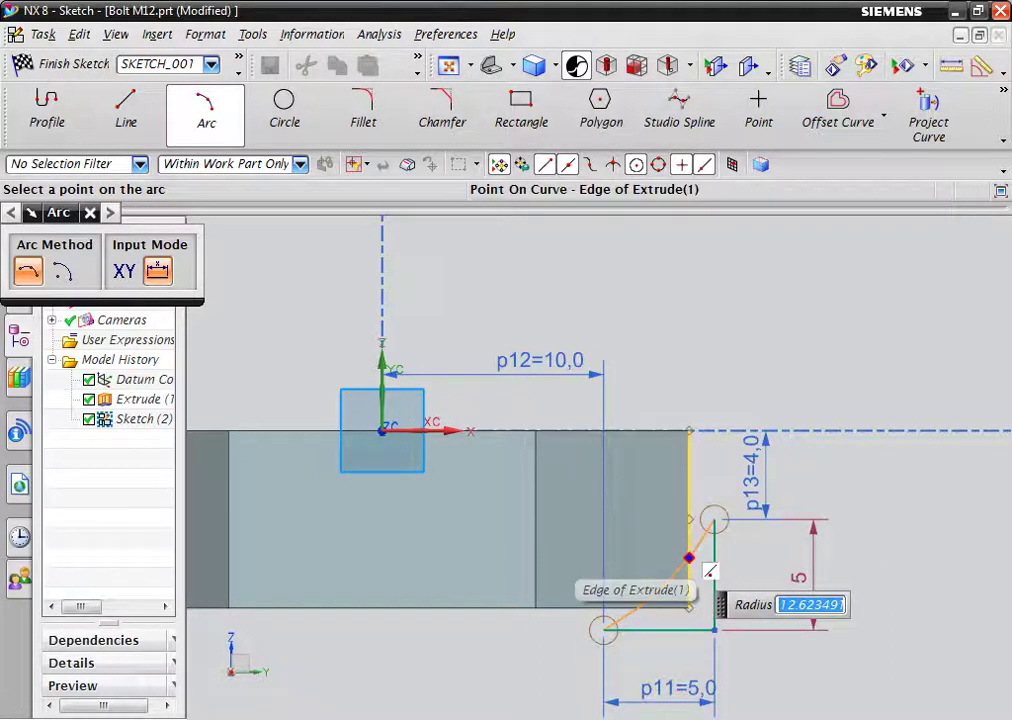
left_click(685, 552)
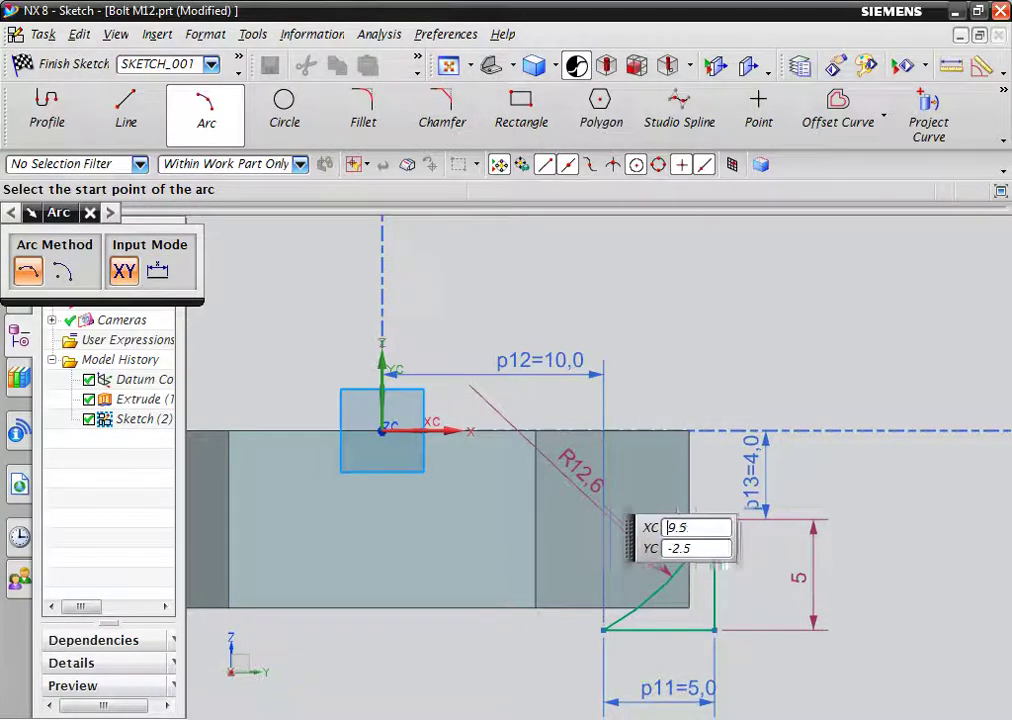
key("Escape")
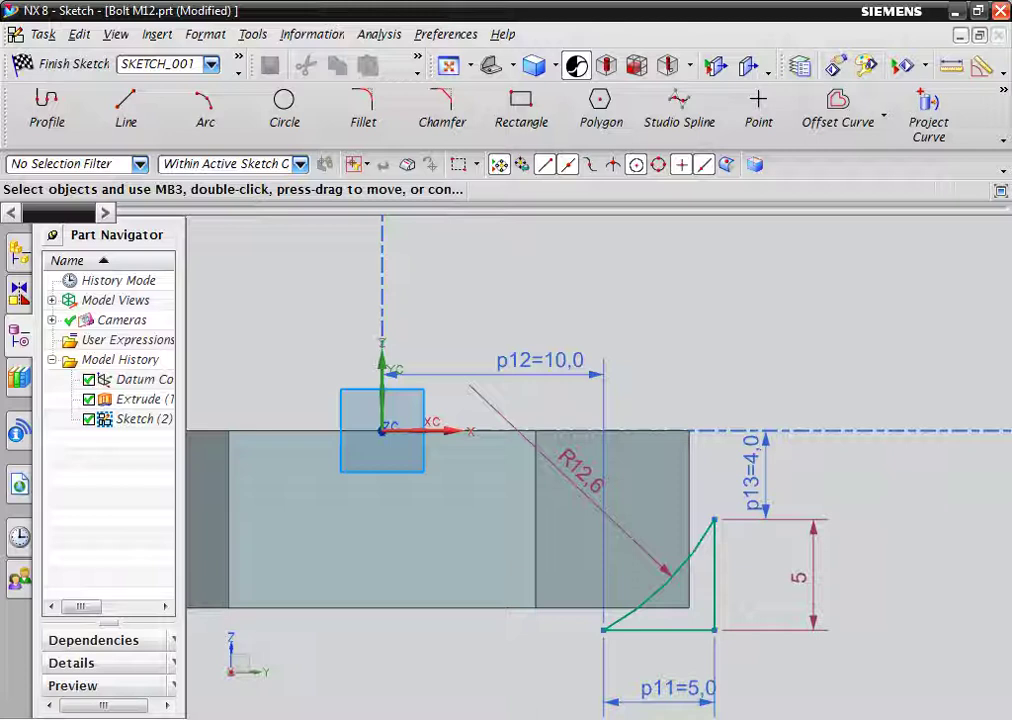
double_click(492, 405)
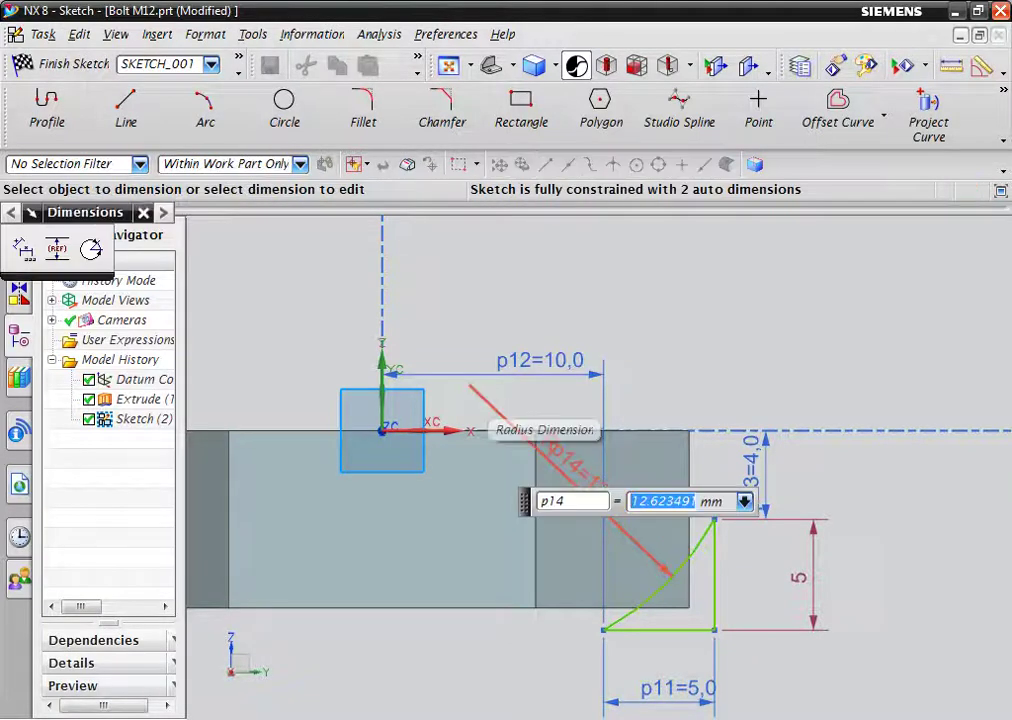
type("12")
key("Return")
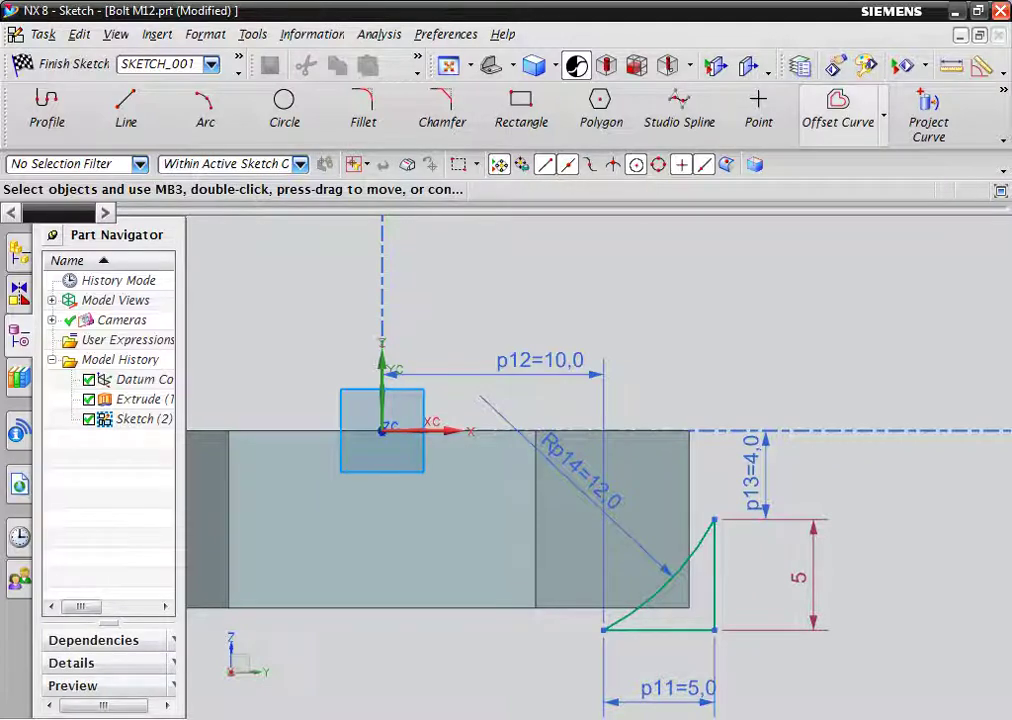
left_click(60, 64)
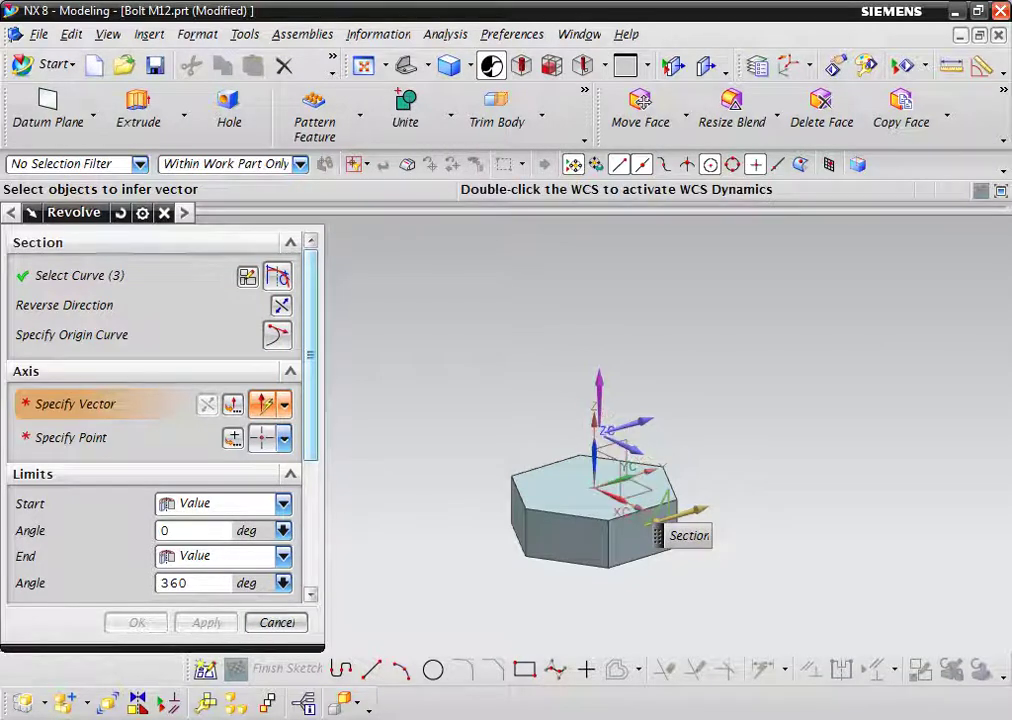
- Set the revolve axis along the datum Z axis
middle_click_drag(597, 450, 600, 440)
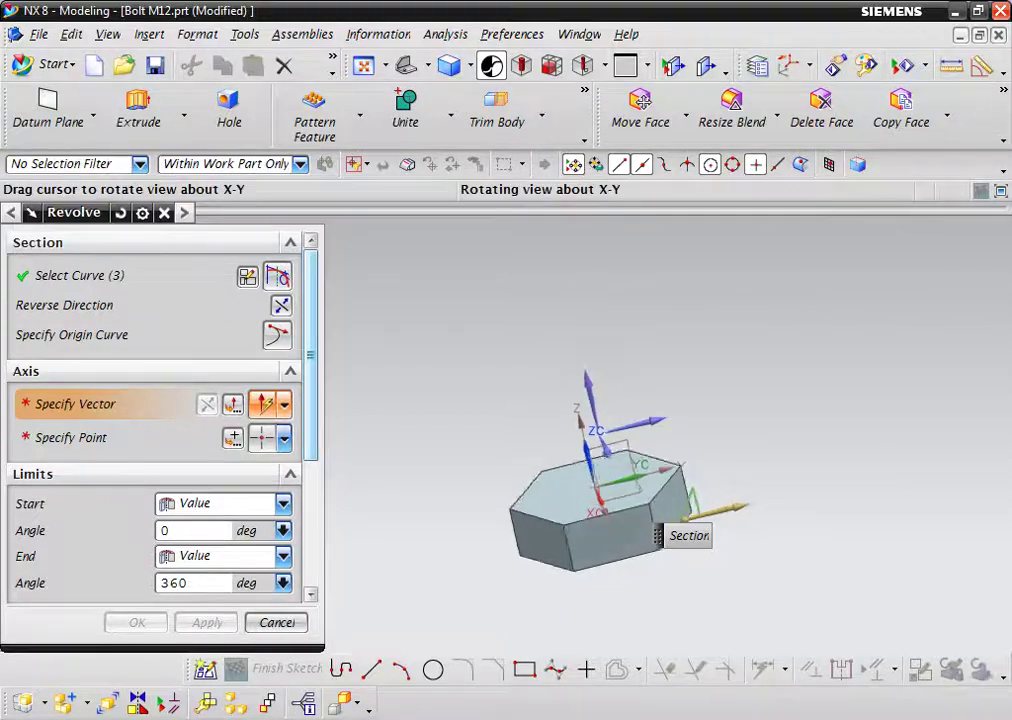
scroll(668, 520, "up", 3)
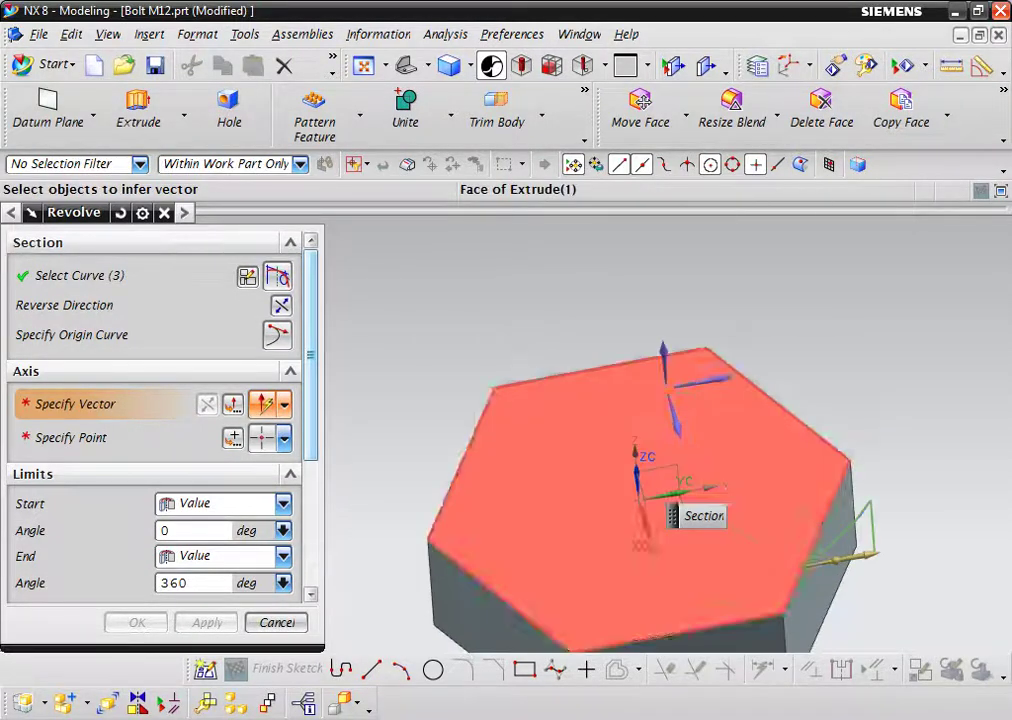
scroll(668, 520, "up", 3)
scroll(668, 520, "down", 4)
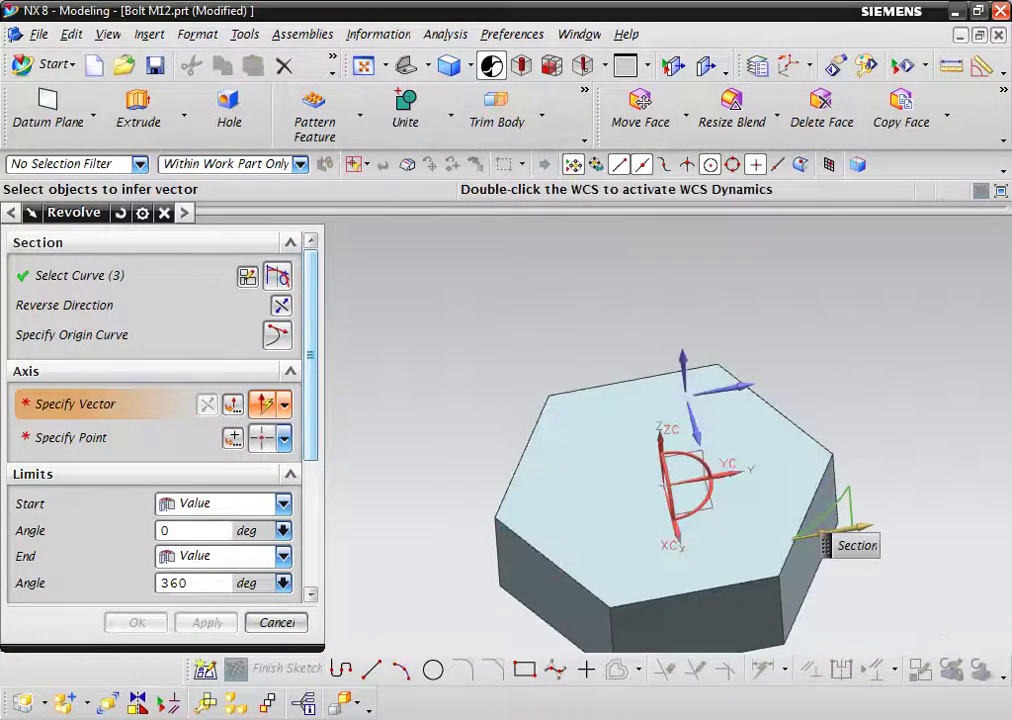
left_click(661, 470)
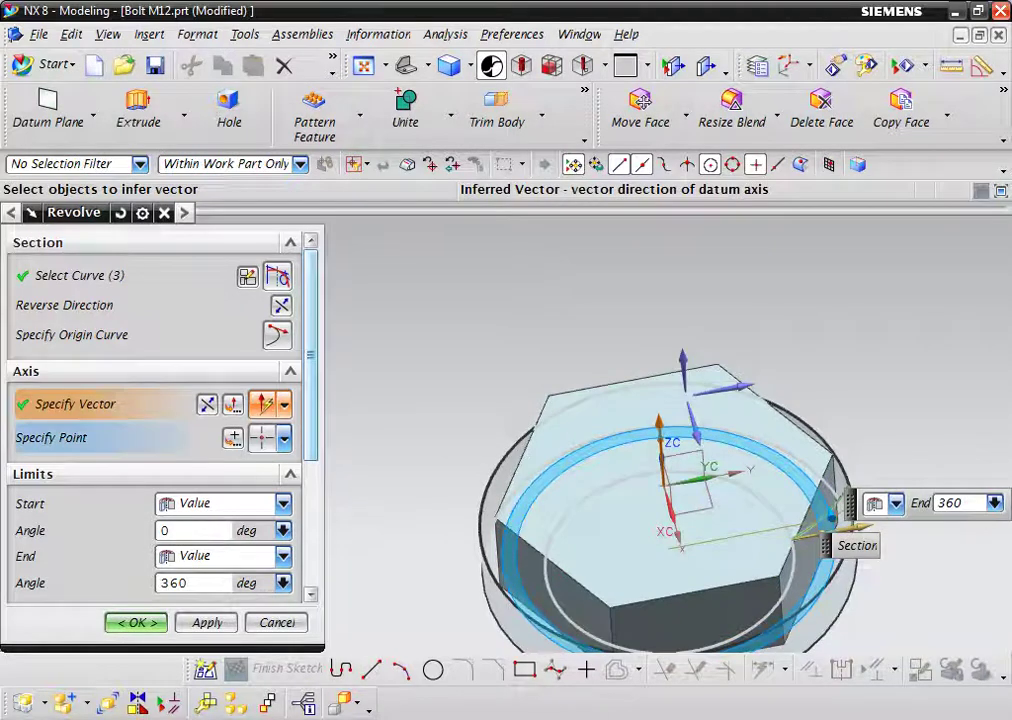
- Subtract the 360° revolve from the bolt head to trim its corners, then inspect it
middle_click_drag(660, 450, 660, 400)
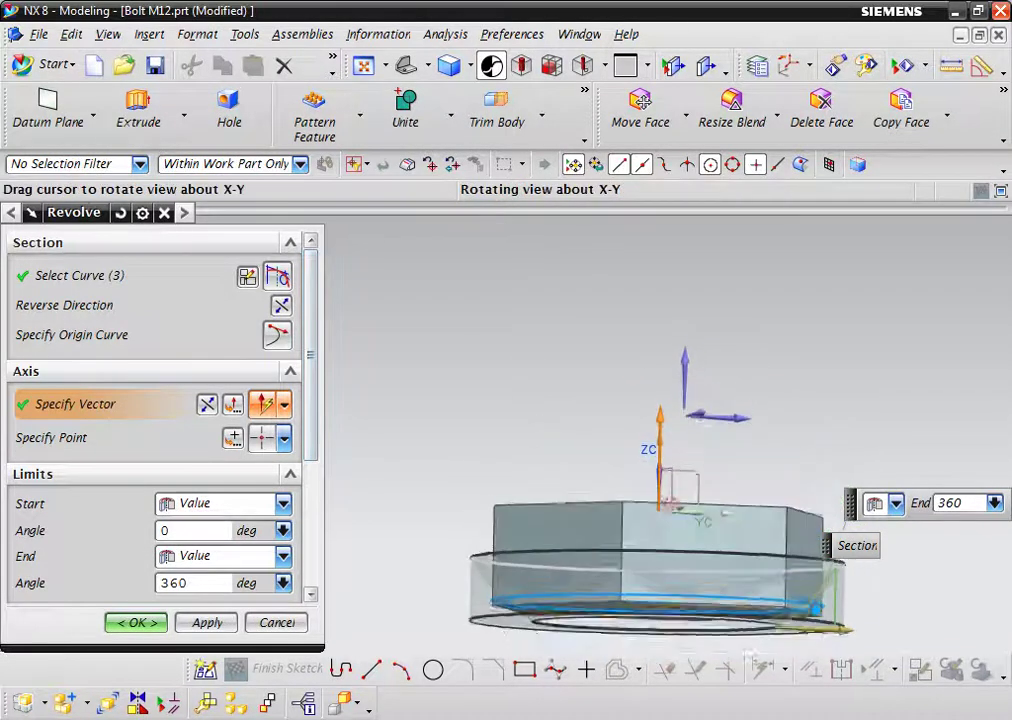
scroll(150, 420, "down", 3)
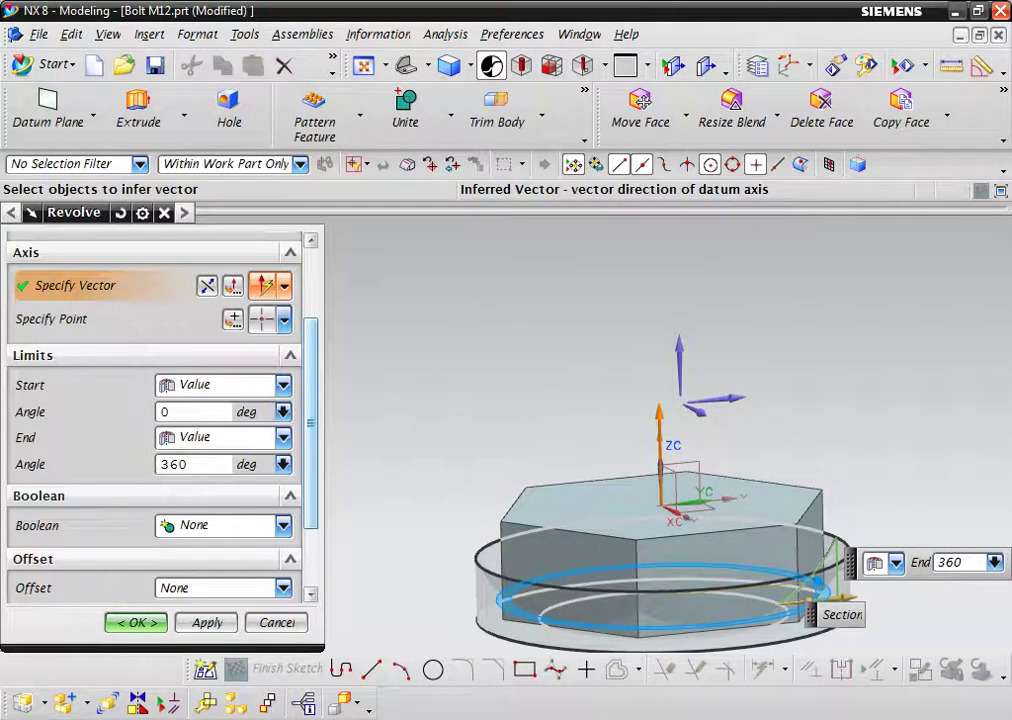
scroll(150, 420, "down", 3)
left_click(283, 428)
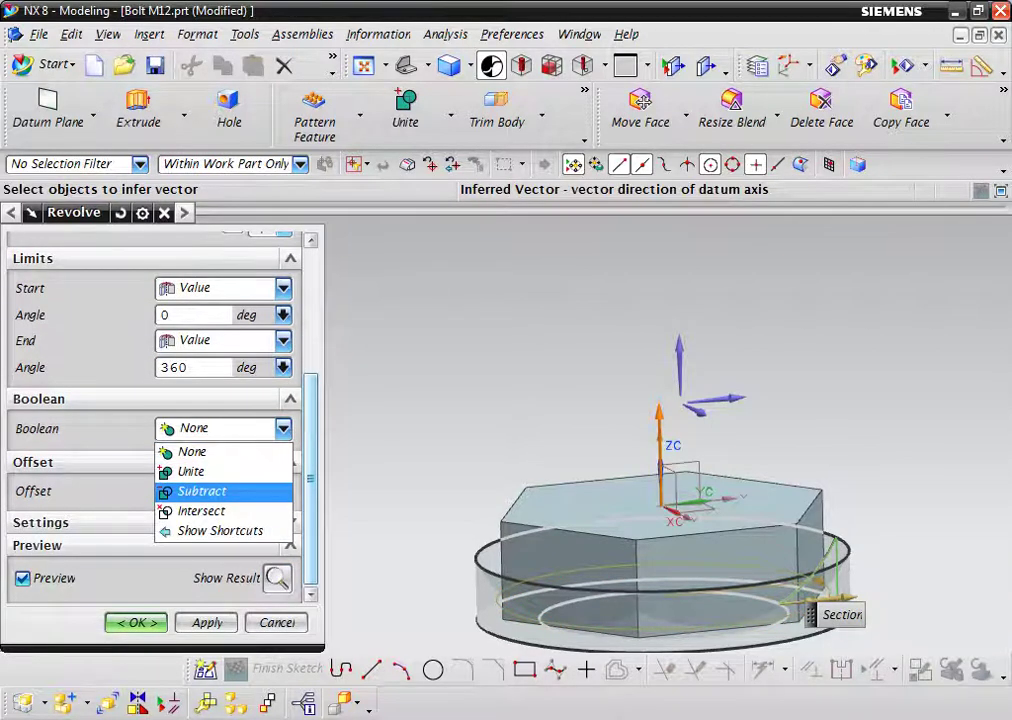
left_click(202, 491)
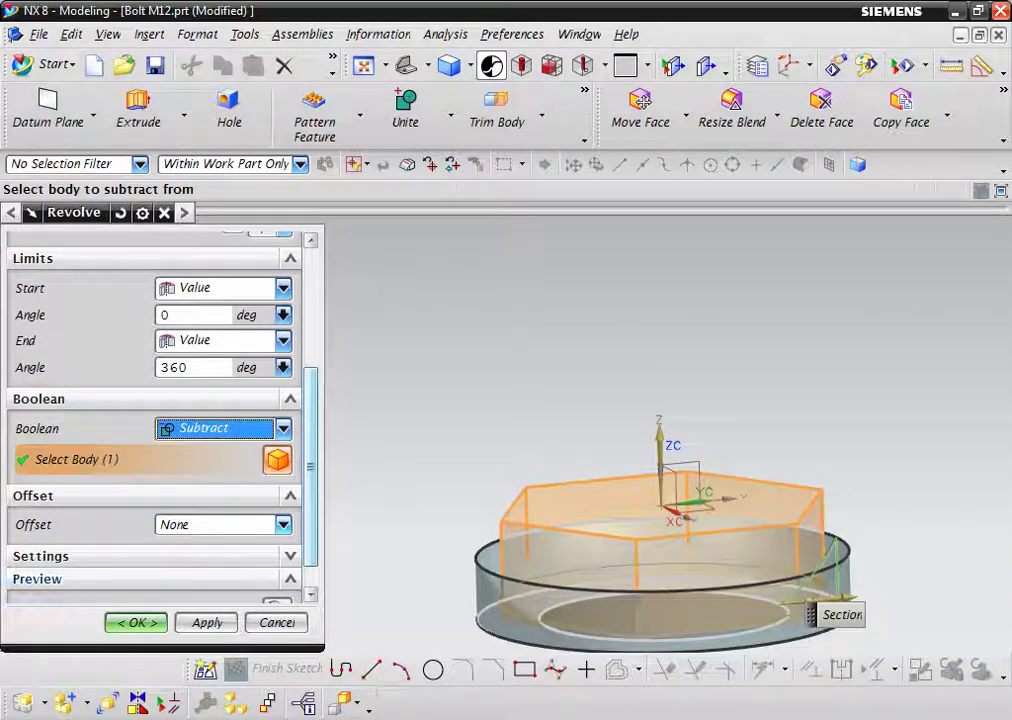
key("Return")
mouse_move(570, 470)
middle_mouse_down()
mouse_move(620, 420)
mouse_move(620, 360)
mouse_move(640, 340)
mouse_move(620, 420)
middle_mouse_up()
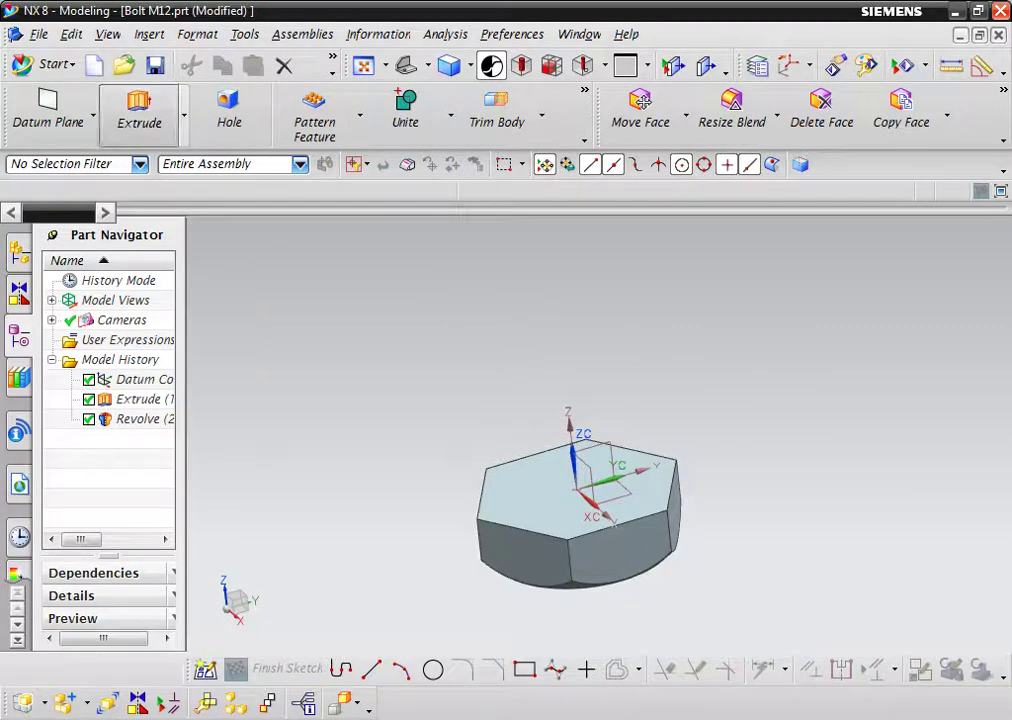
- Start an extrusion sketched on the head's top face with a circle at the origin
left_click(138, 108)
left_click(580, 490)
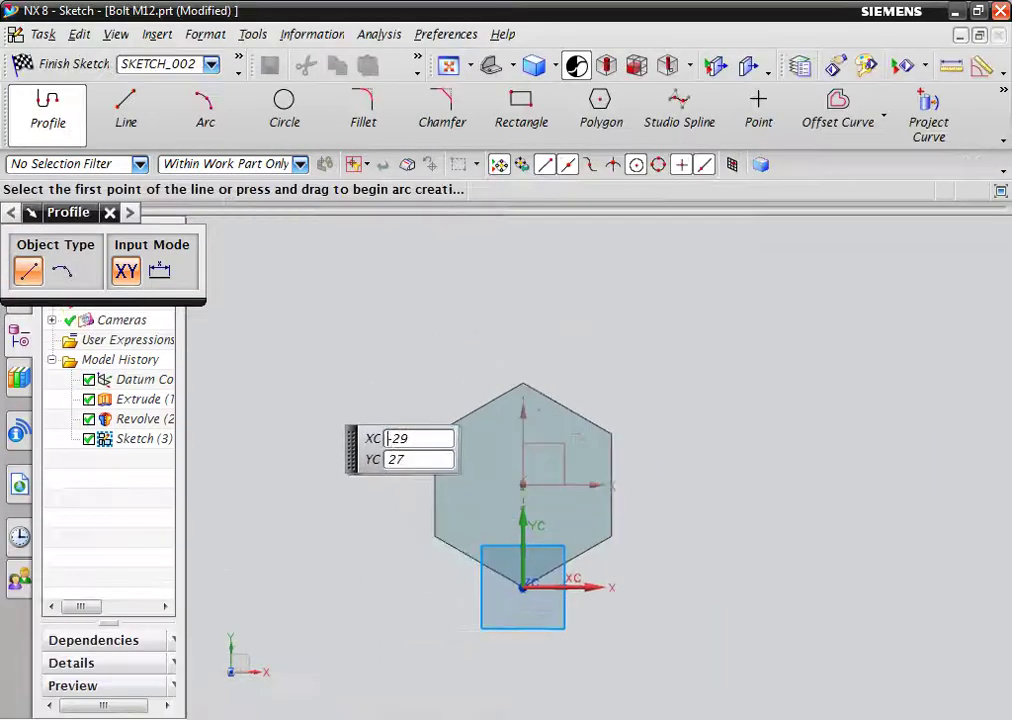
left_click(284, 110)
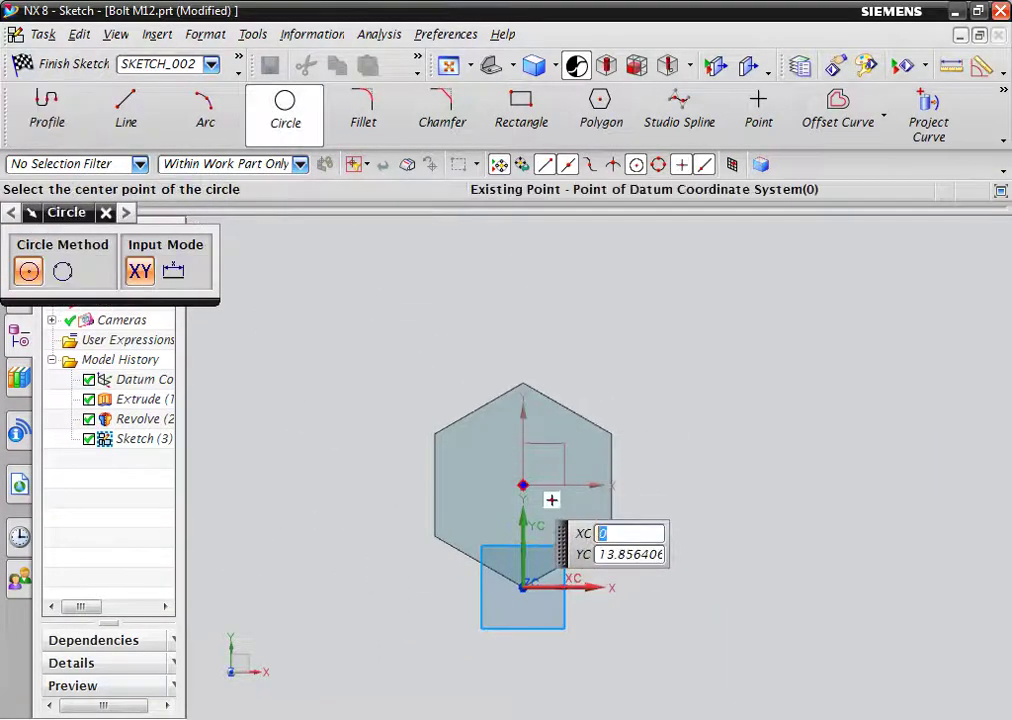
left_click(522, 485)
type("10.8")
key("Return")
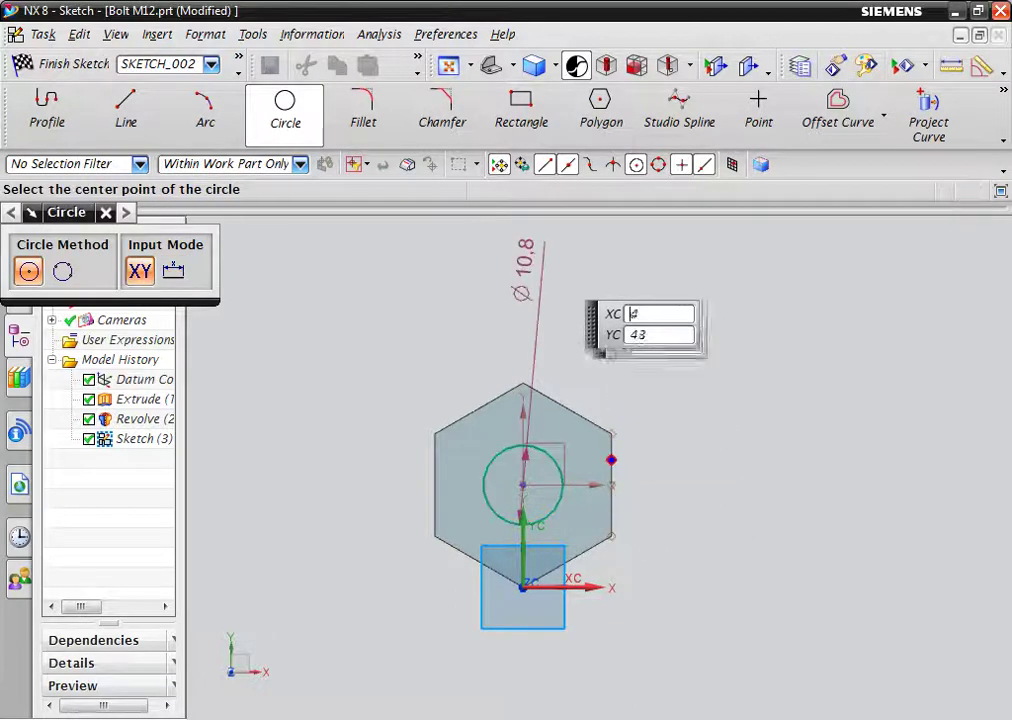
key("Escape")
- Set the circle diameter to 12 mm, finish the sketch, and bring up the bolt drawing
double_click(524, 265)
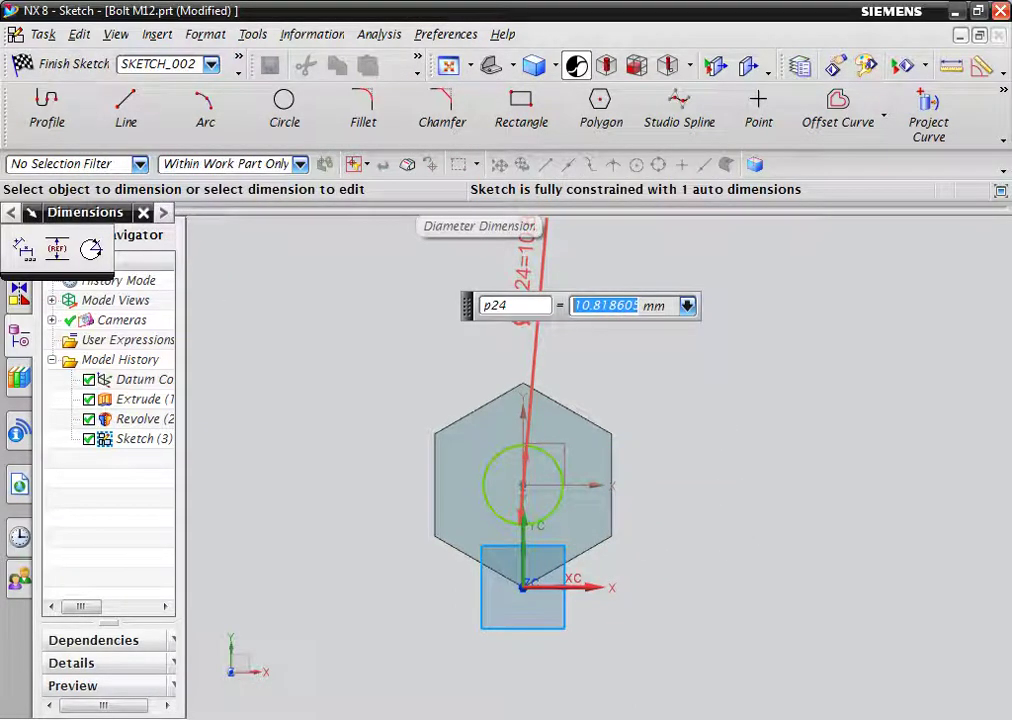
key("Return")
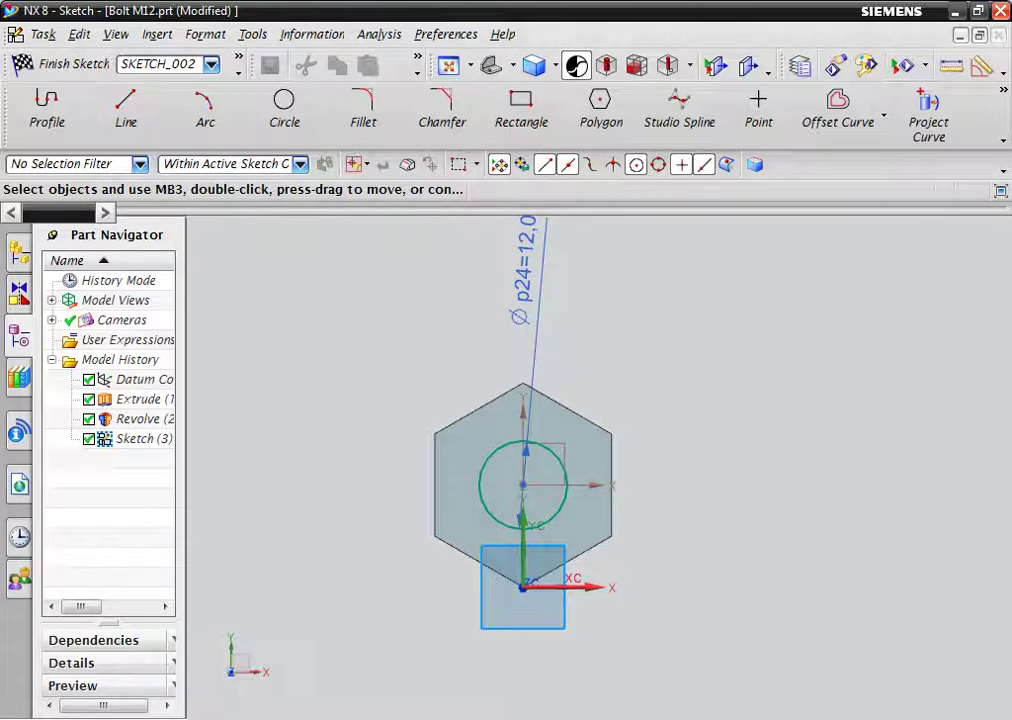
left_click(58, 63)
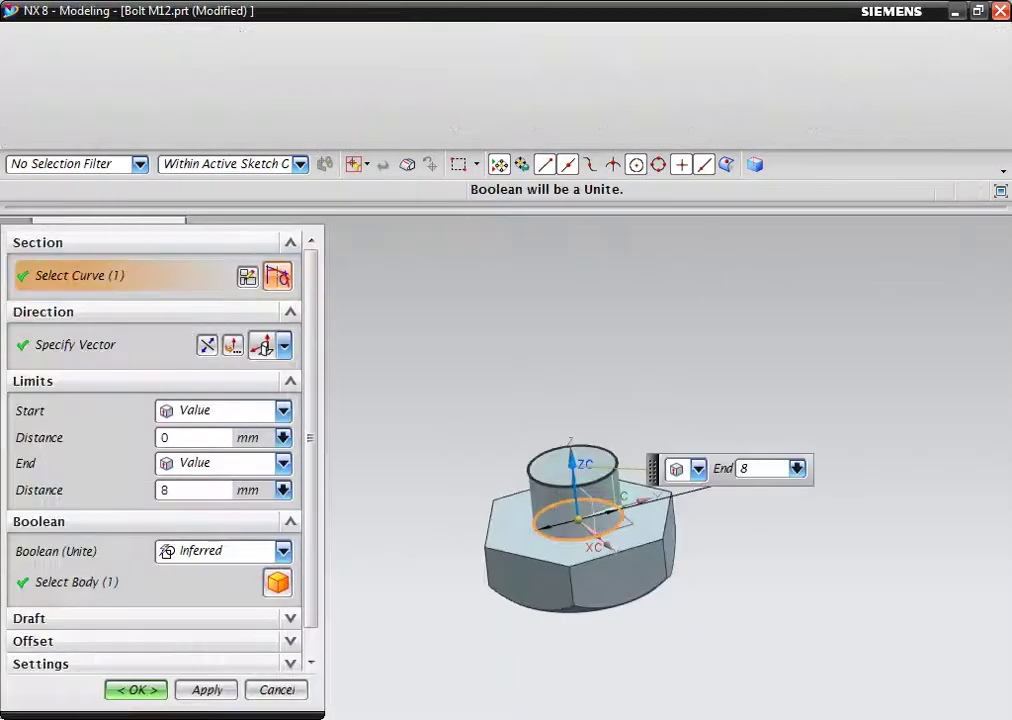
key("alt+Tab")
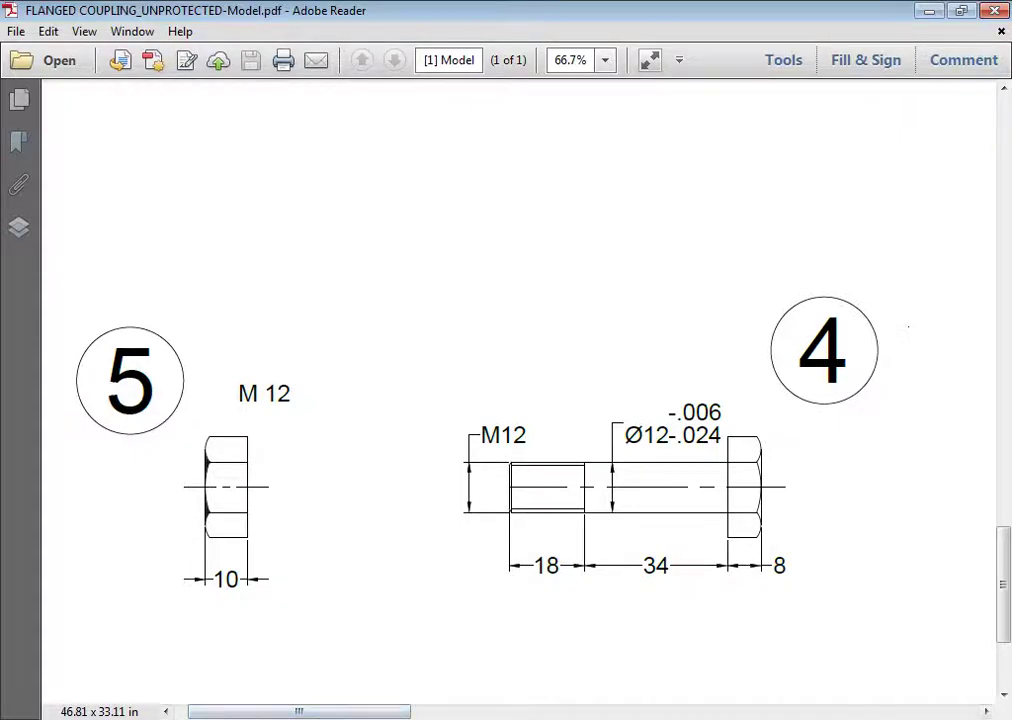
- Return to NX after reading the 18 and 34 mm shank dimensions in the drawing
key("alt+Tab")
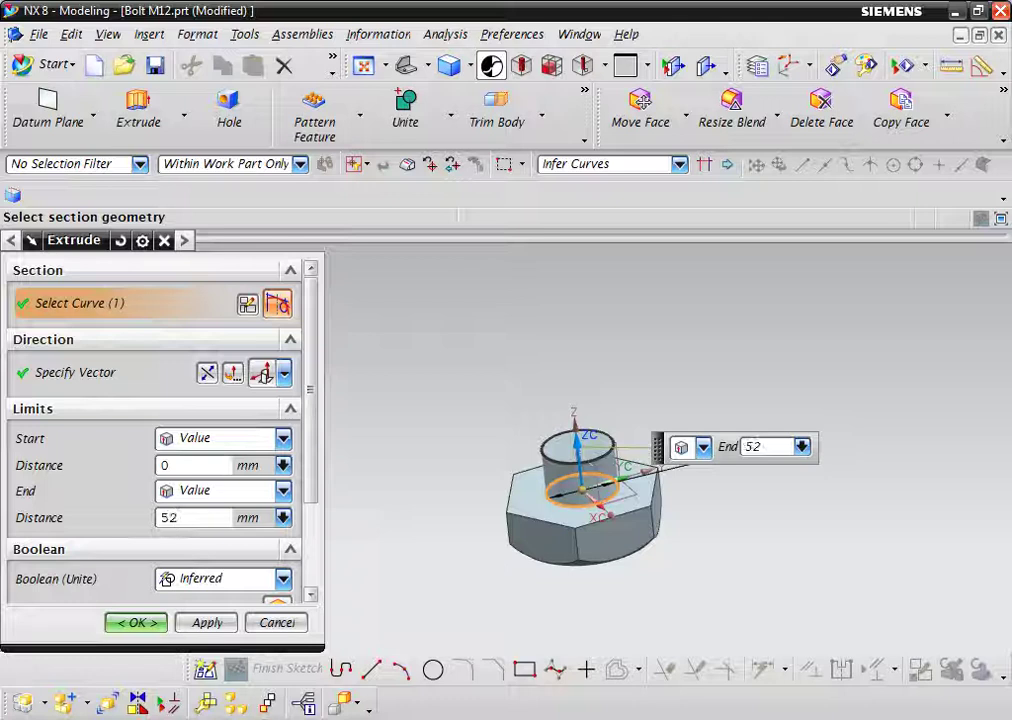
- Confirm the 52 mm Ø12 shank extrusion and rotate the view to inspect the bolt
key("Return")
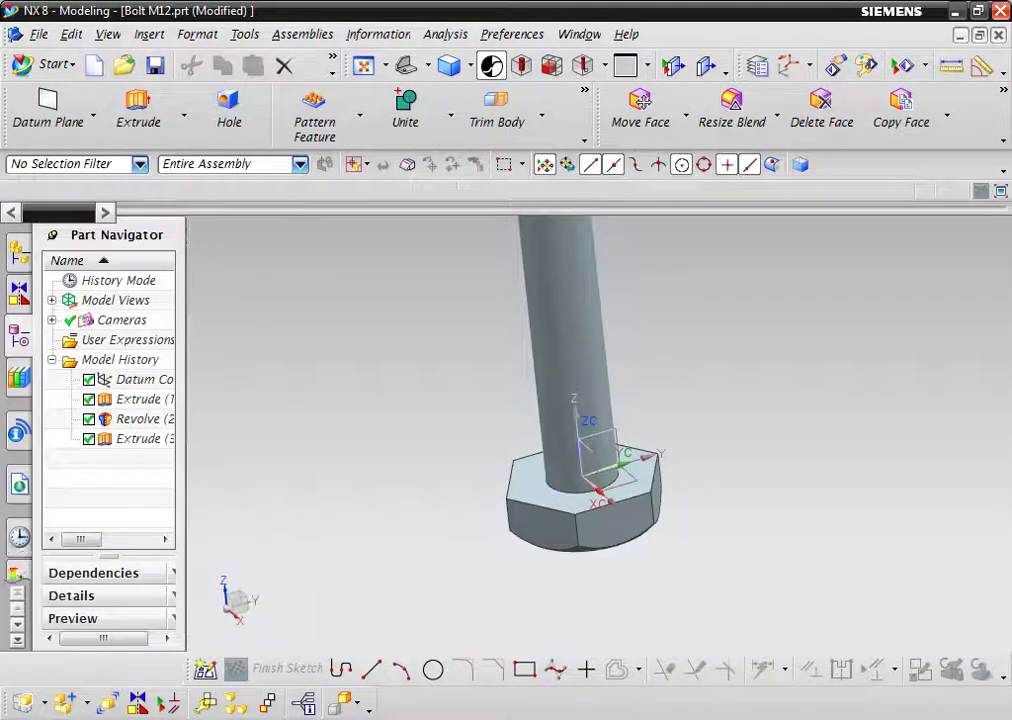
scroll(377, 614, "down", 2)
middle_click_drag(540, 500, 505, 545)
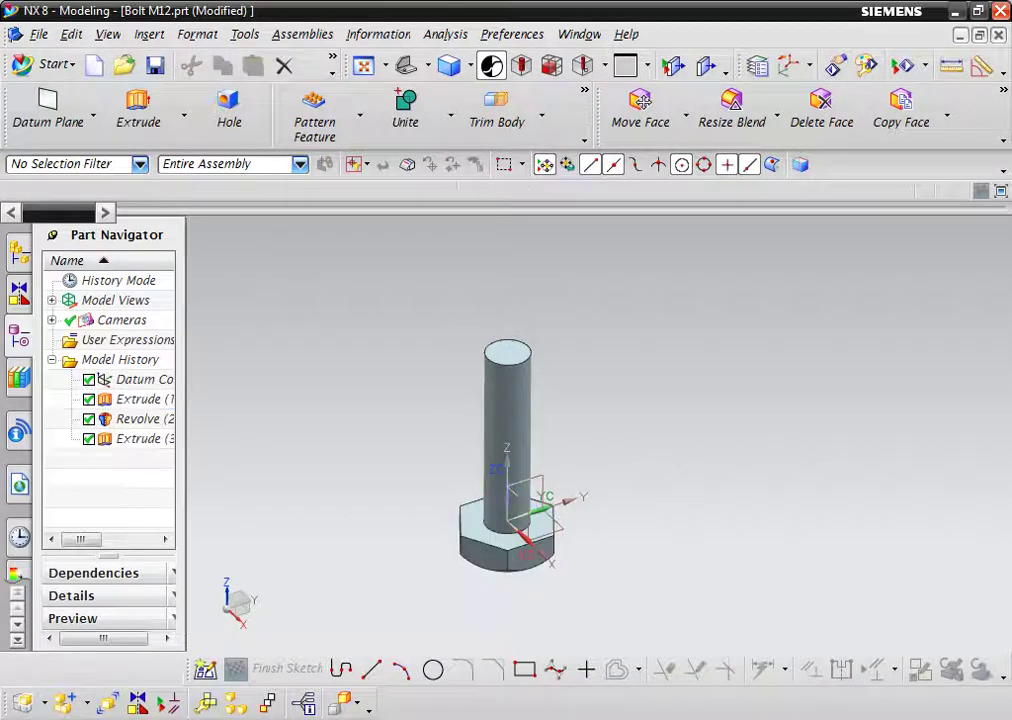
left_click(145, 438)
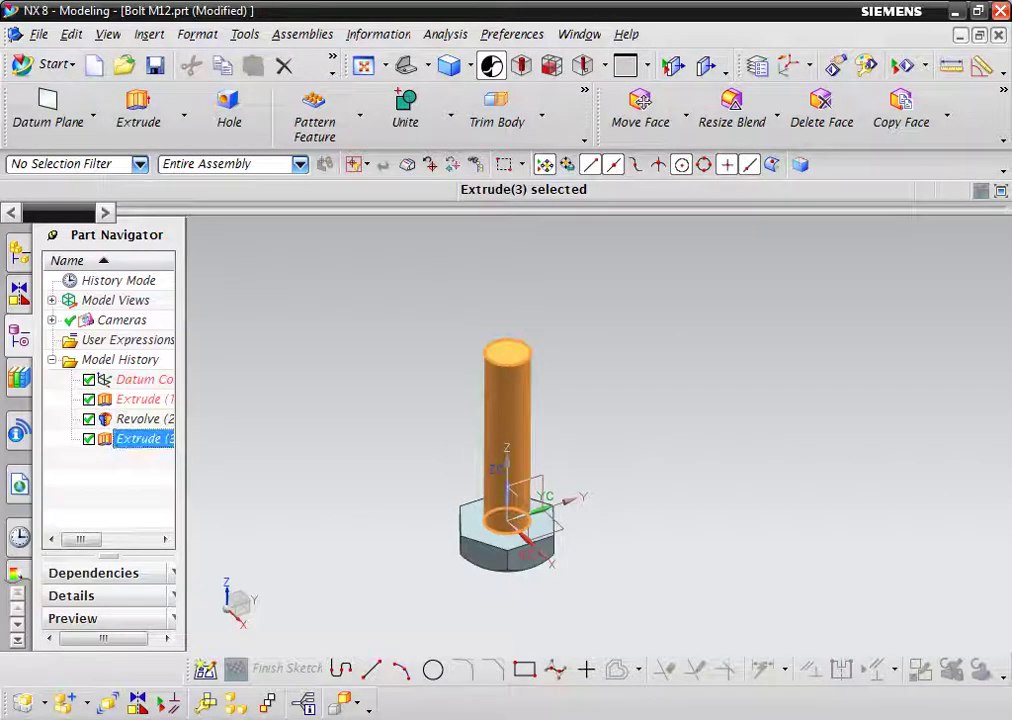
key("Escape")
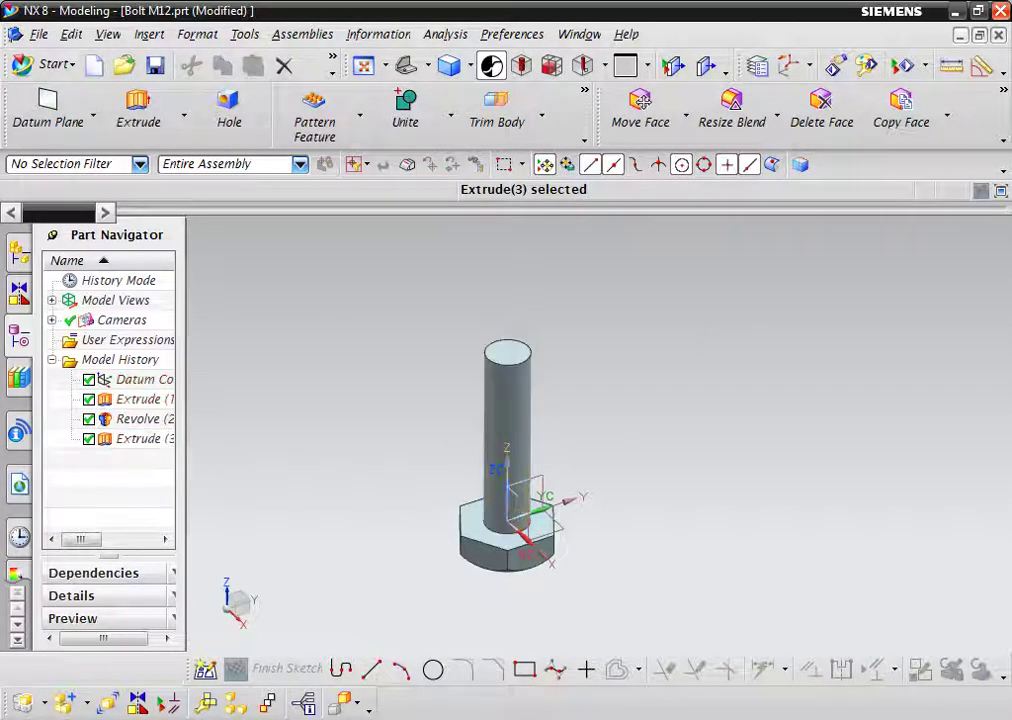
scroll(18, 400, "down", 3)
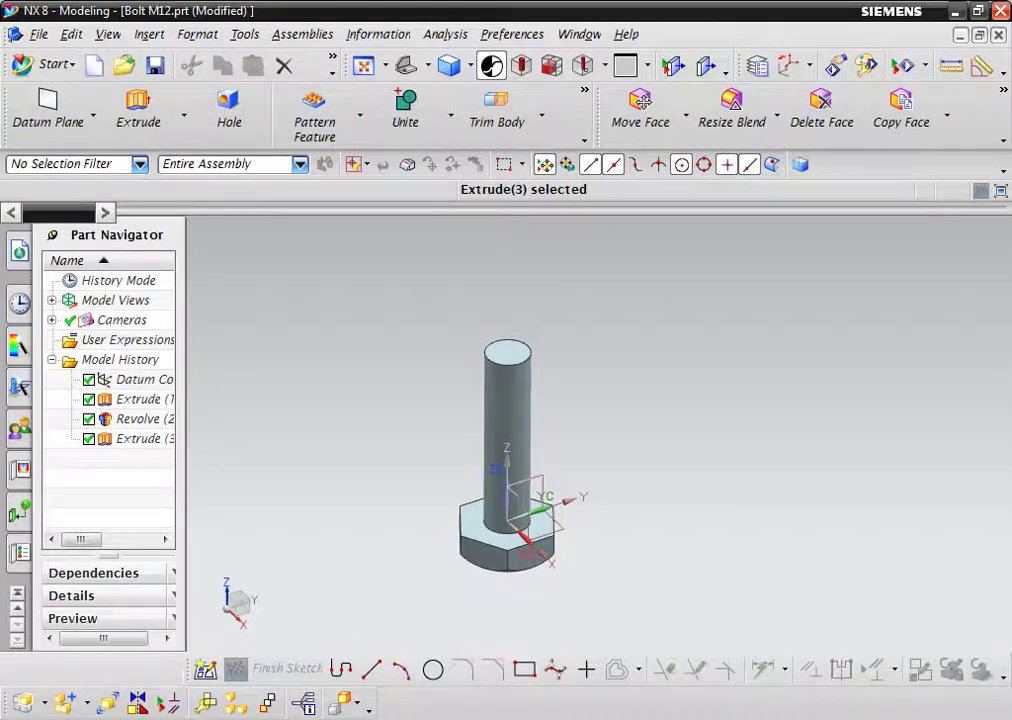
- Apply glossy plastic blue from the System Materials plastic folder to the bolt
left_click(19, 553)
left_click(92, 503)
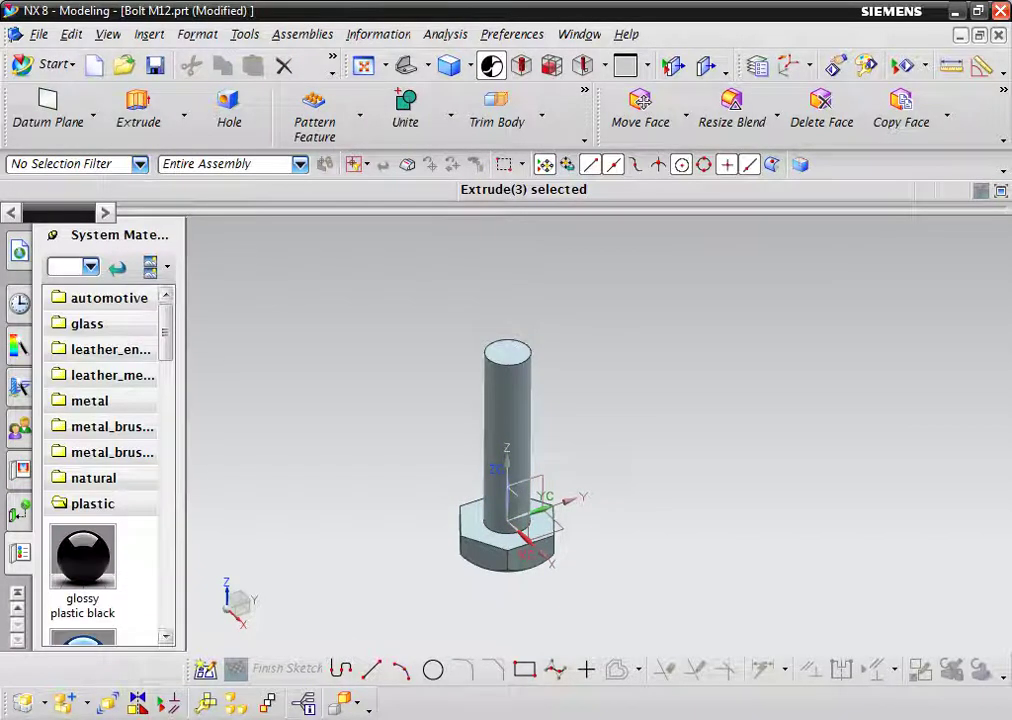
scroll(100, 430, "down", 3)
scroll(100, 430, "down", 1)
scroll(100, 430, "up", 2)
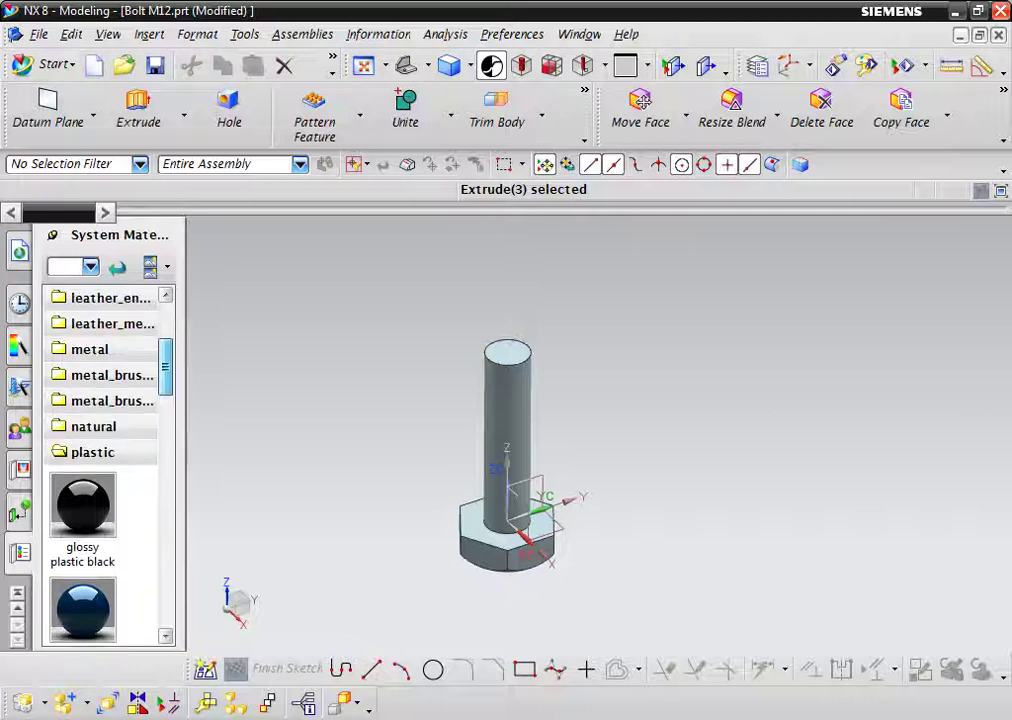
scroll(100, 450, "down", 3)
scroll(100, 450, "down", 3)
scroll(100, 450, "down", 2)
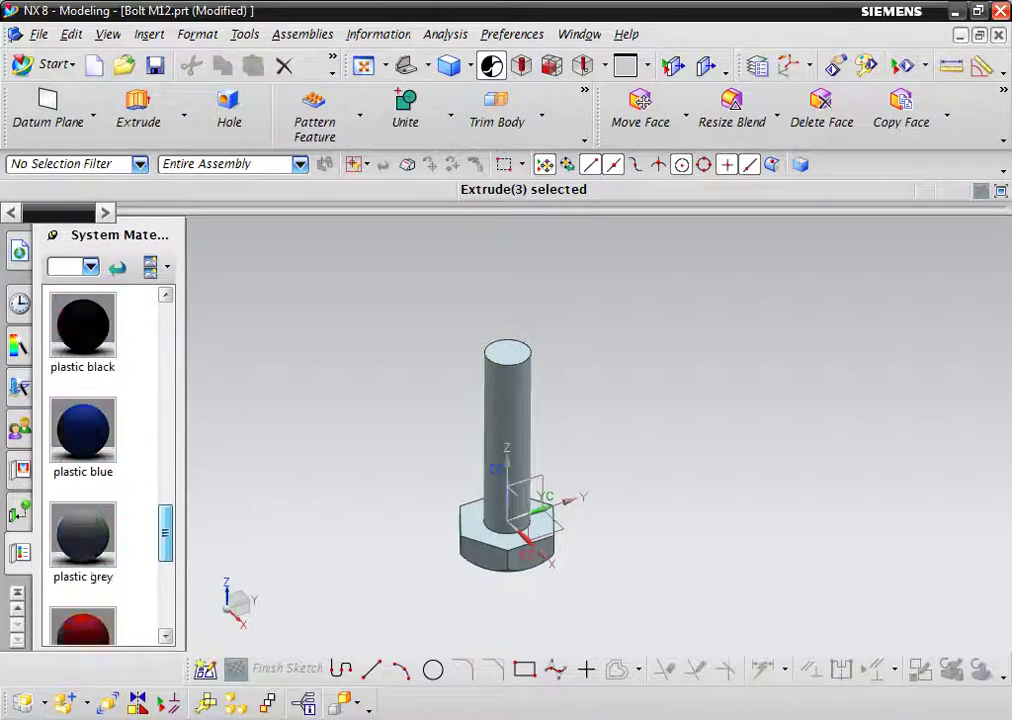
scroll(100, 450, "down", 2)
scroll(100, 450, "up", 1)
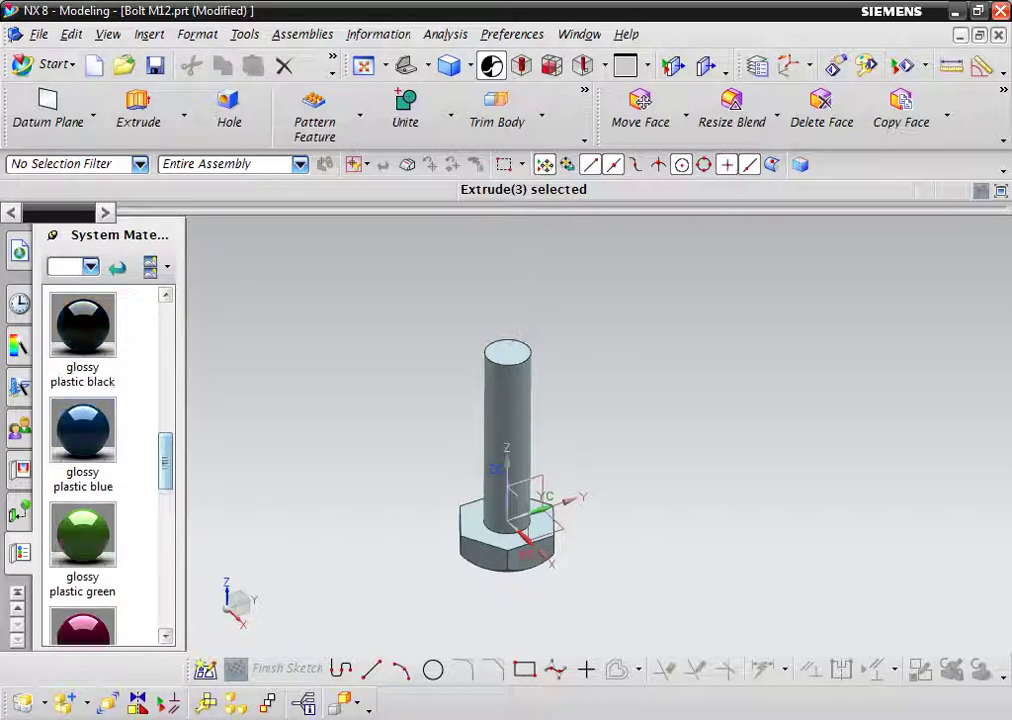
left_click_drag(82, 430, 515, 505)
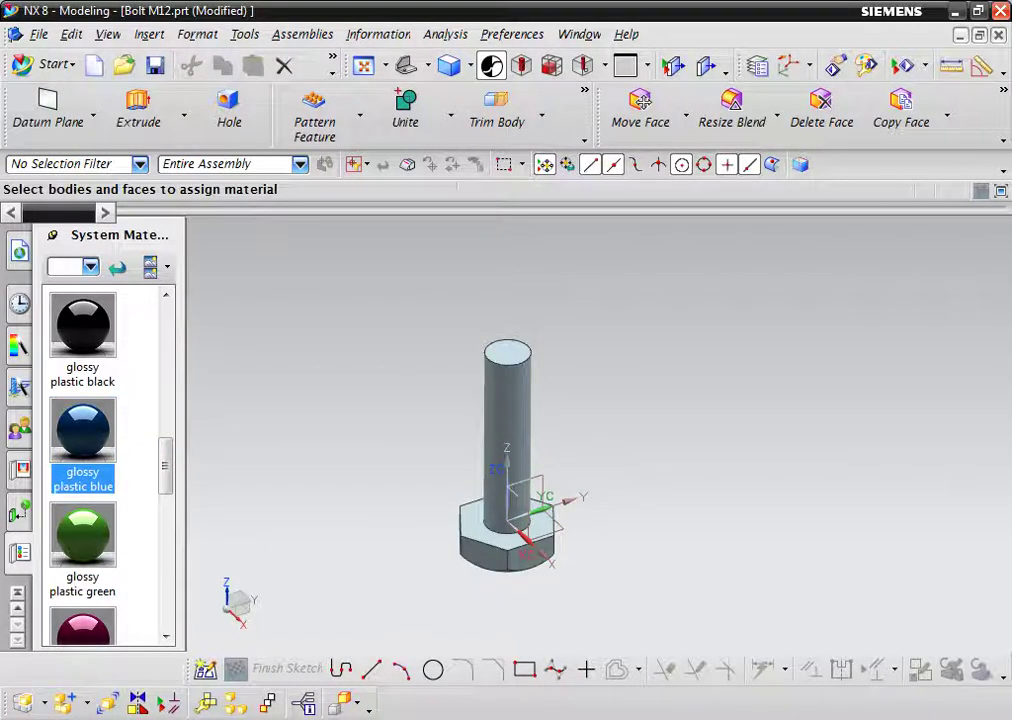
- Switch to Studio rendering, then save and close the Bolt M12 part
left_click(470, 65)
left_click(480, 203)
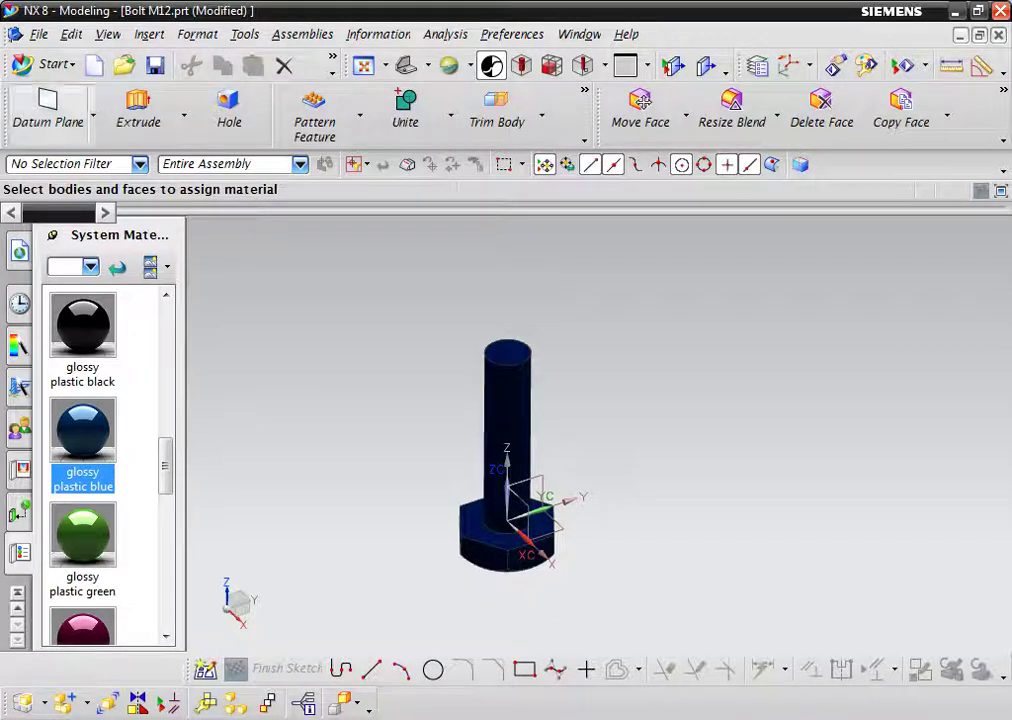
left_click(155, 66)
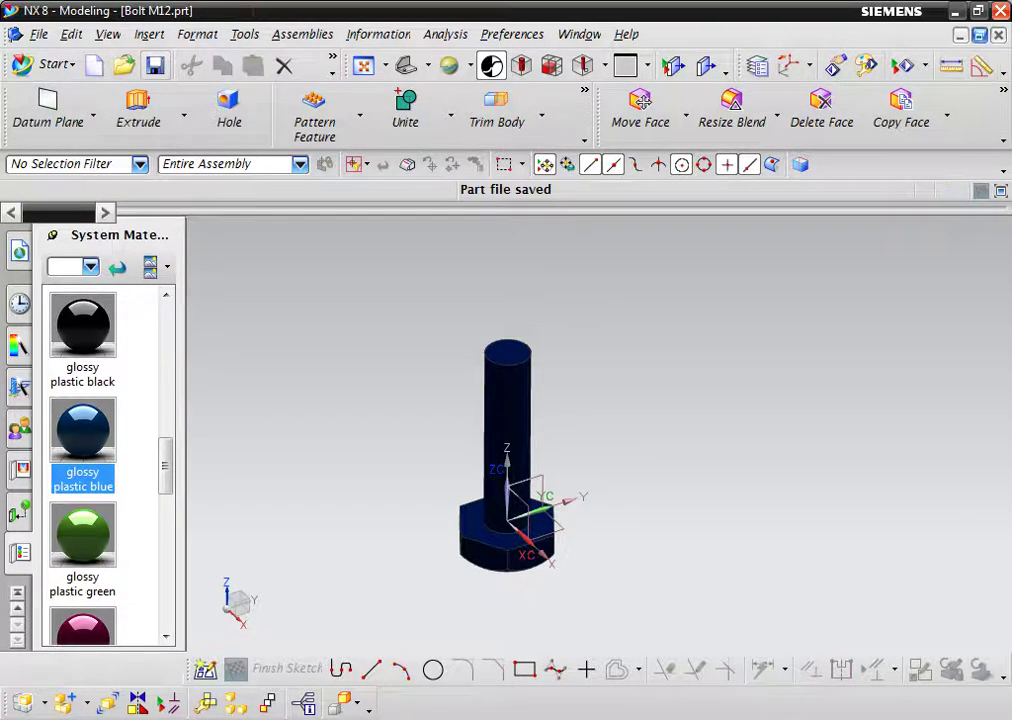
key("ctrl+F4")
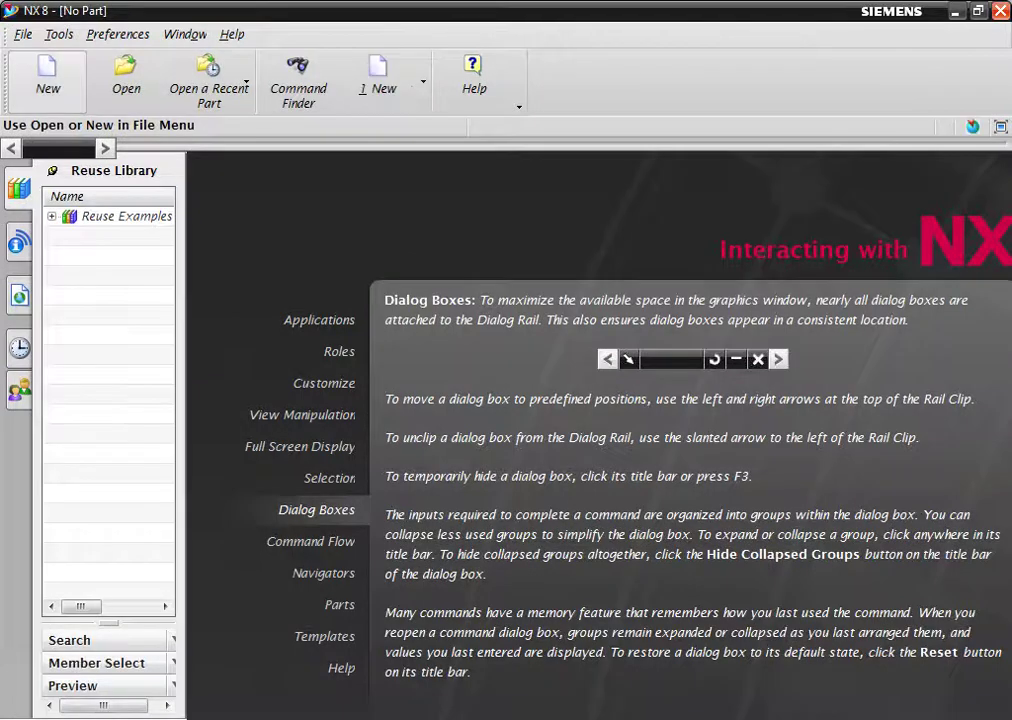
- Create a new millimetre Model part named Nut M12
key("ctrl+n")
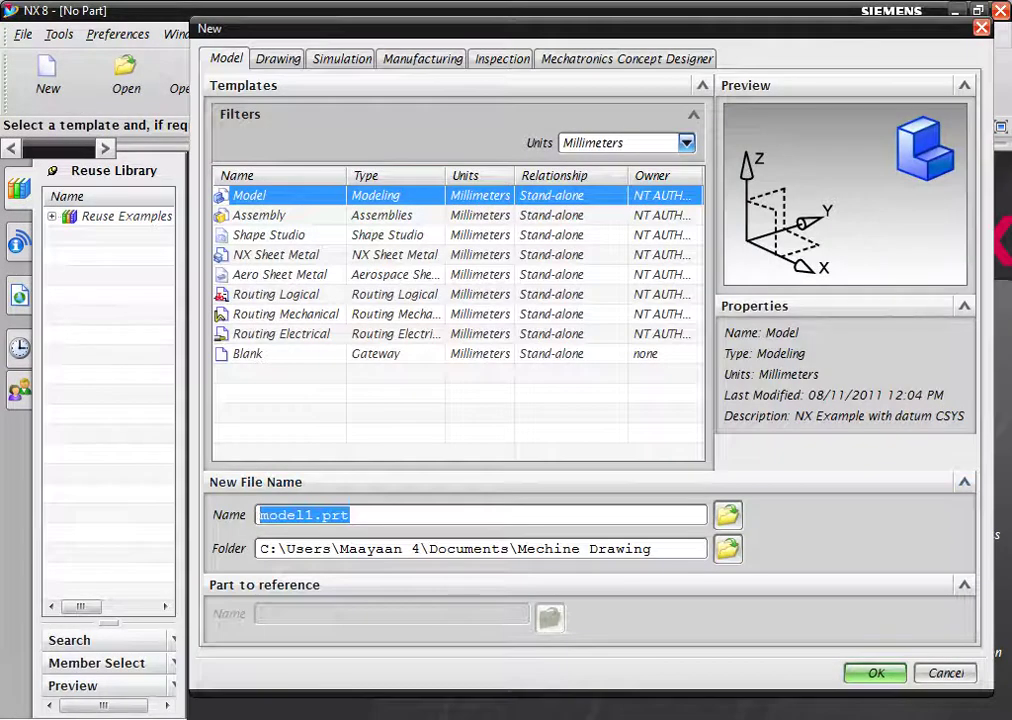
type("Nut M12")
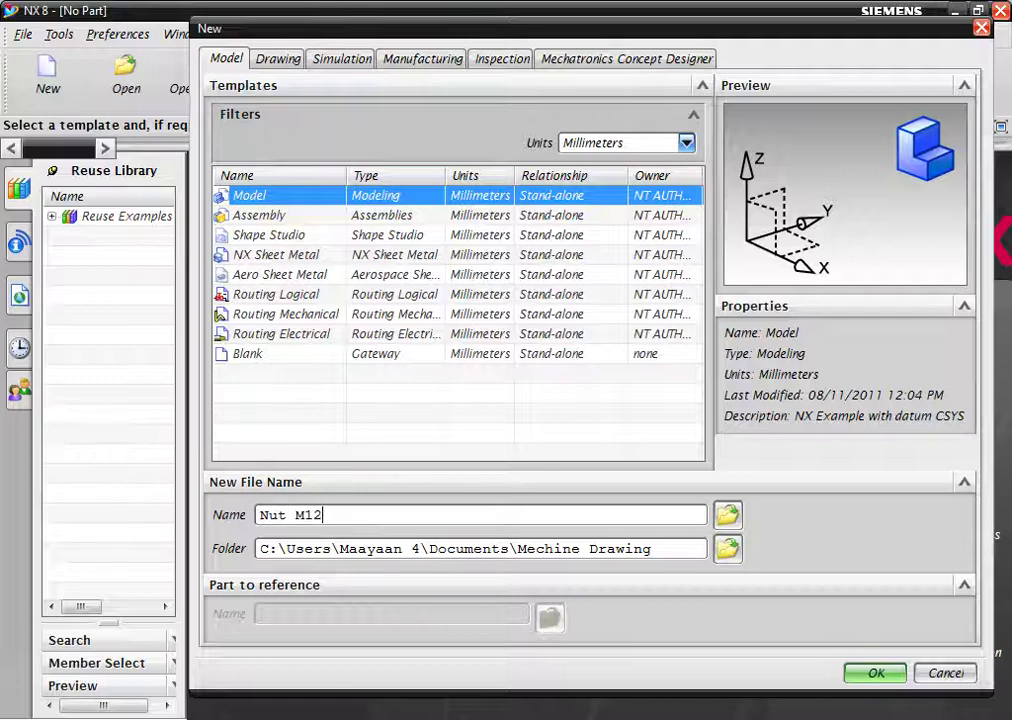
key("Return")
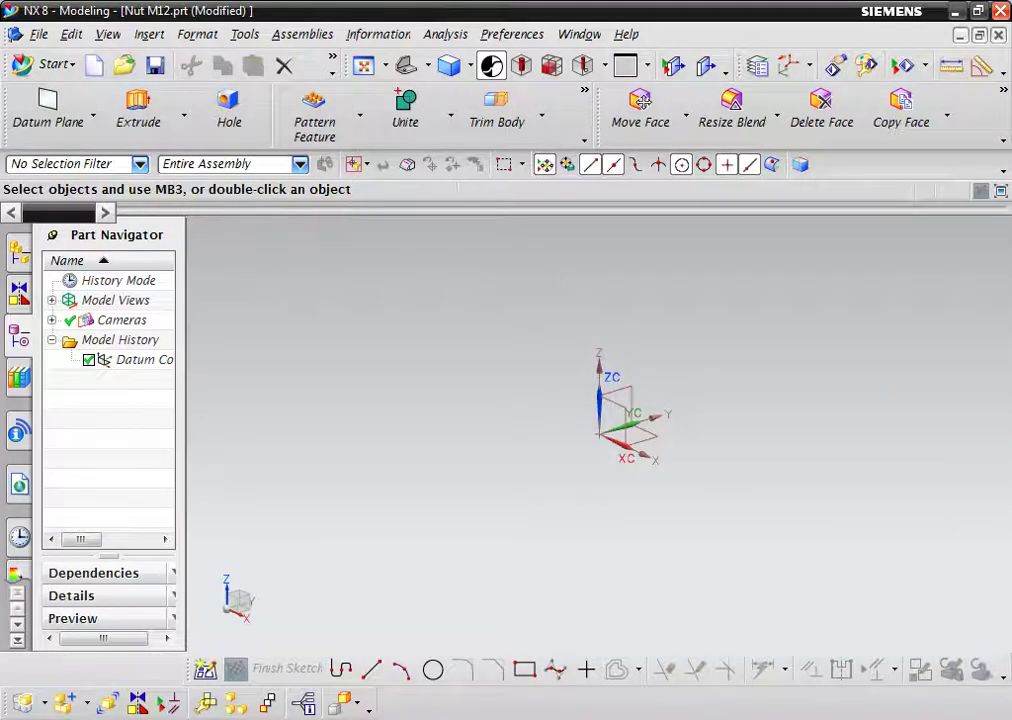
left_click(138, 105)
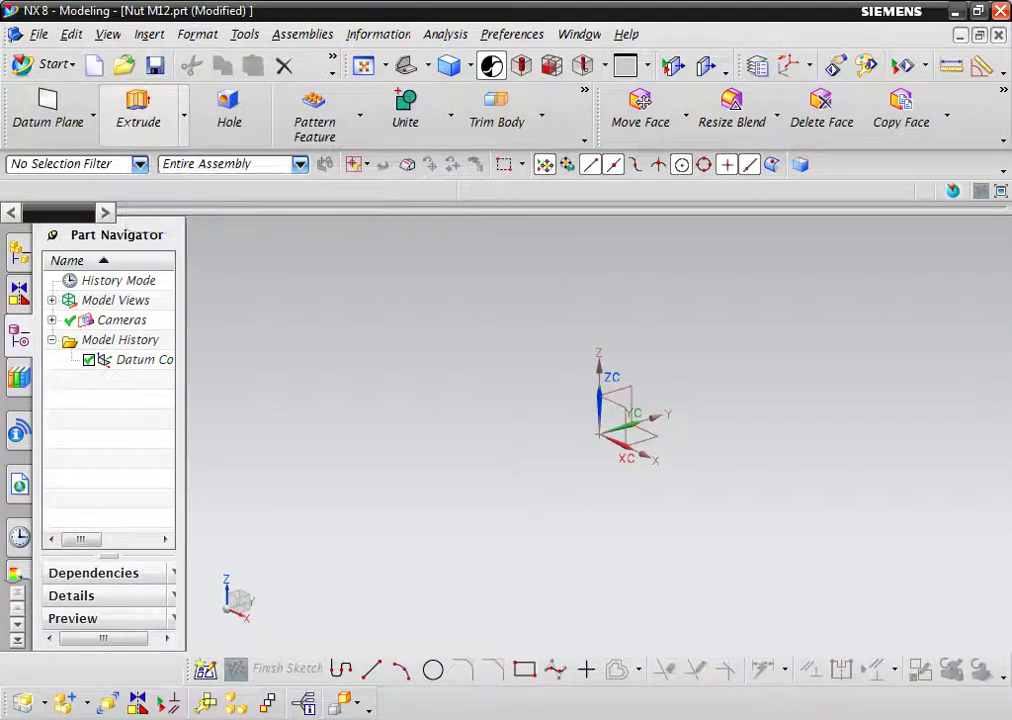
- On the XY plane, sketch a hexagon at the origin with radius 12 and rotation 180
left_click(590, 450)
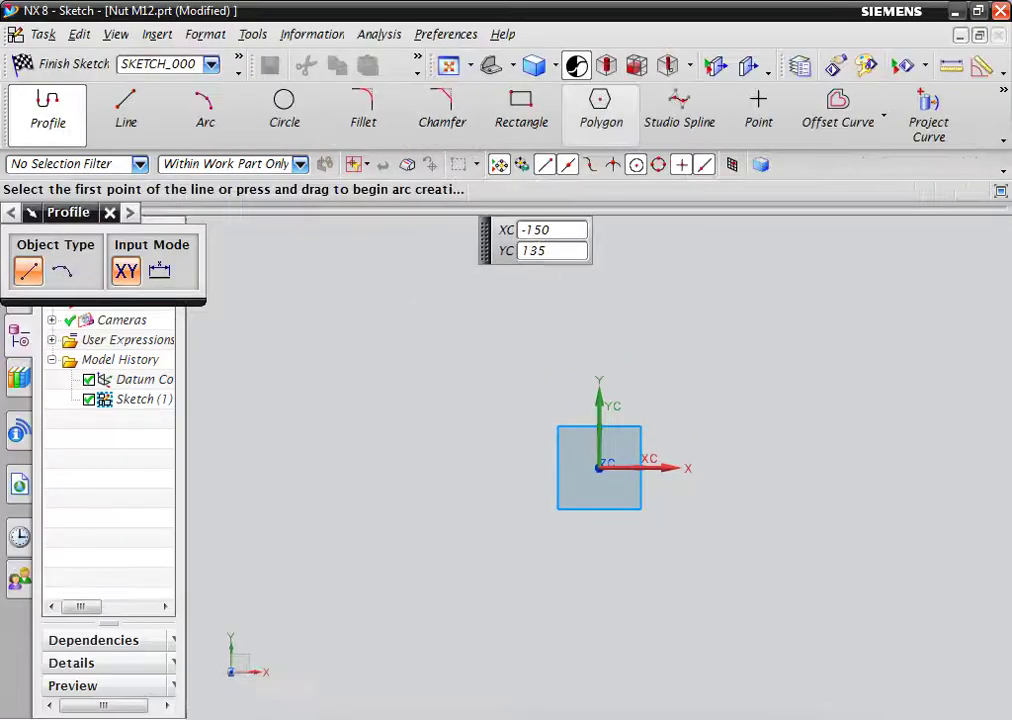
left_click(600, 105)
left_click(626, 483)
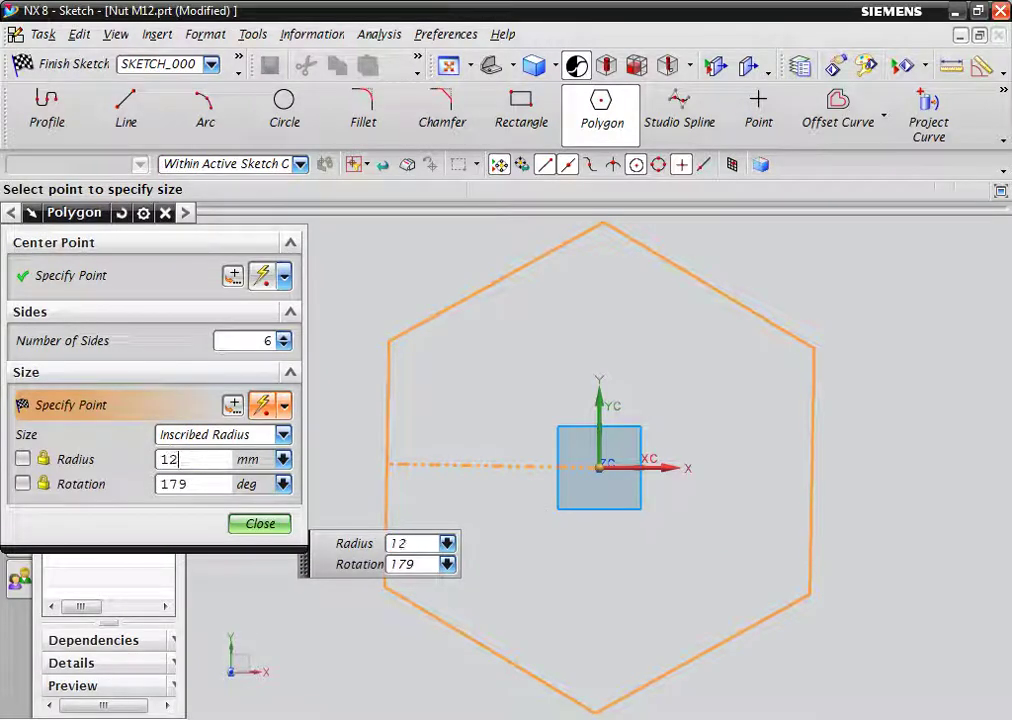
key("Return")
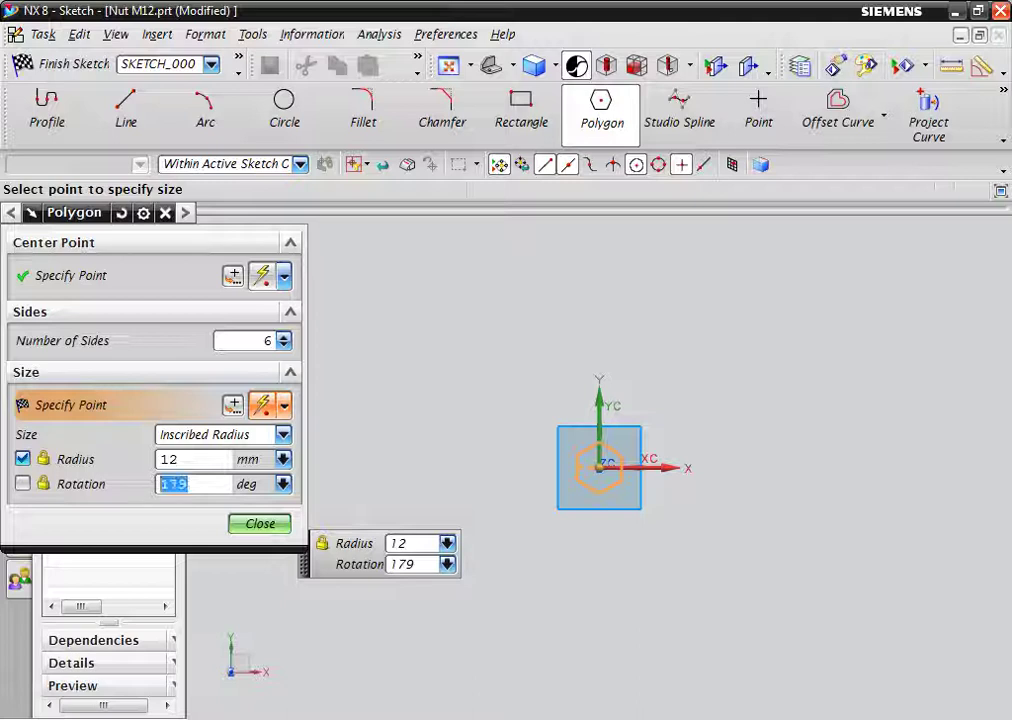
type("180")
key("Return")
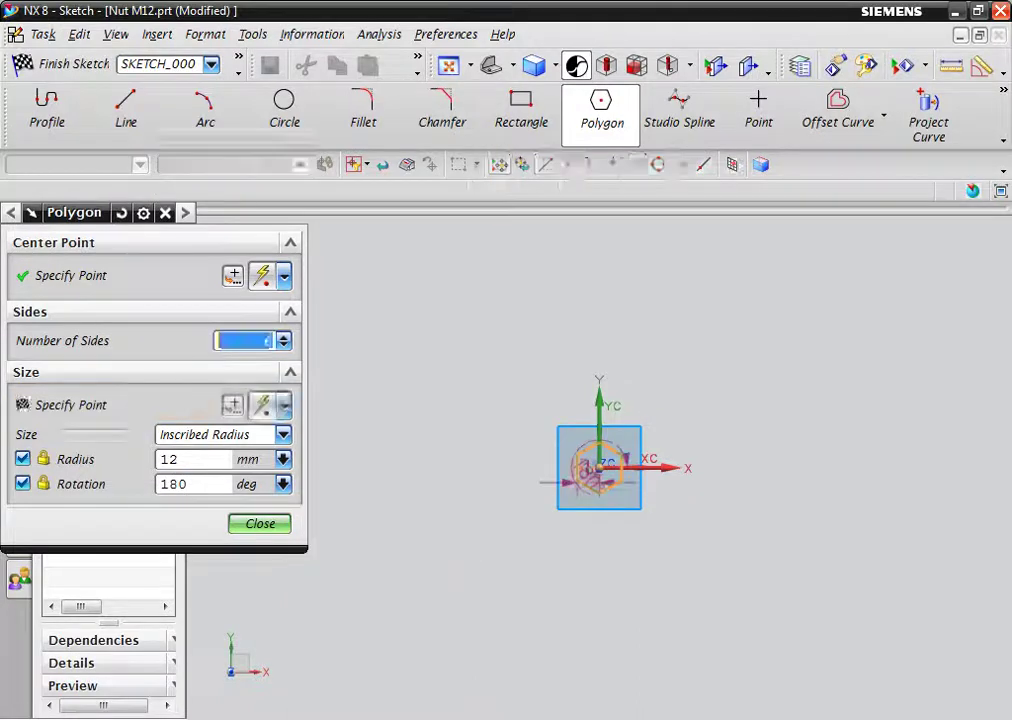
key("Escape")
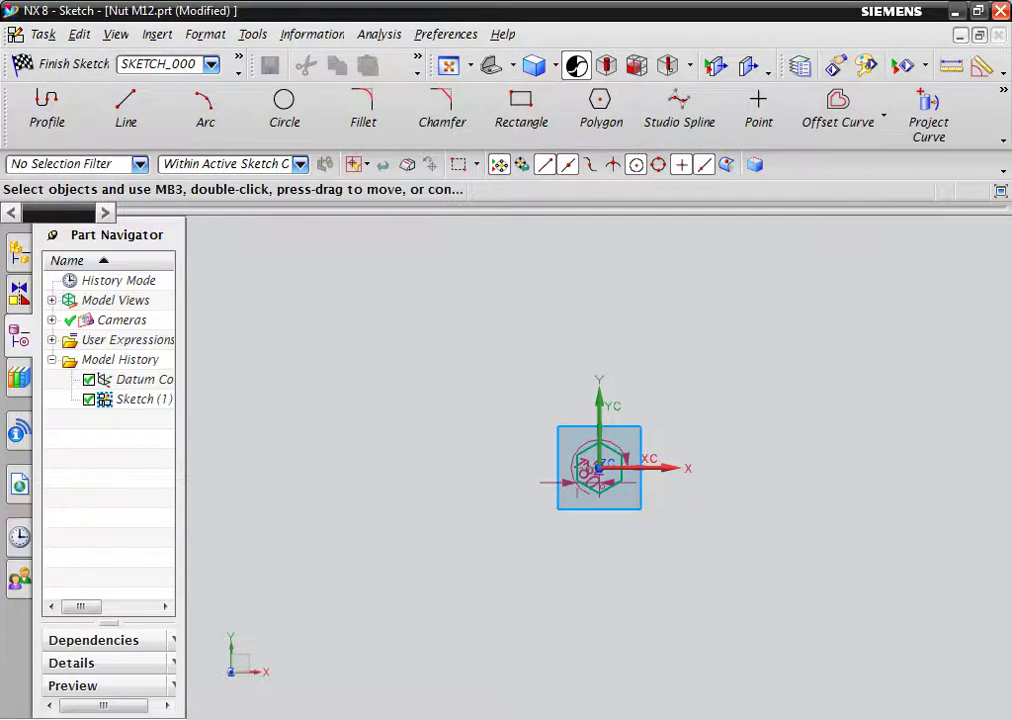
key("ctrl+f")
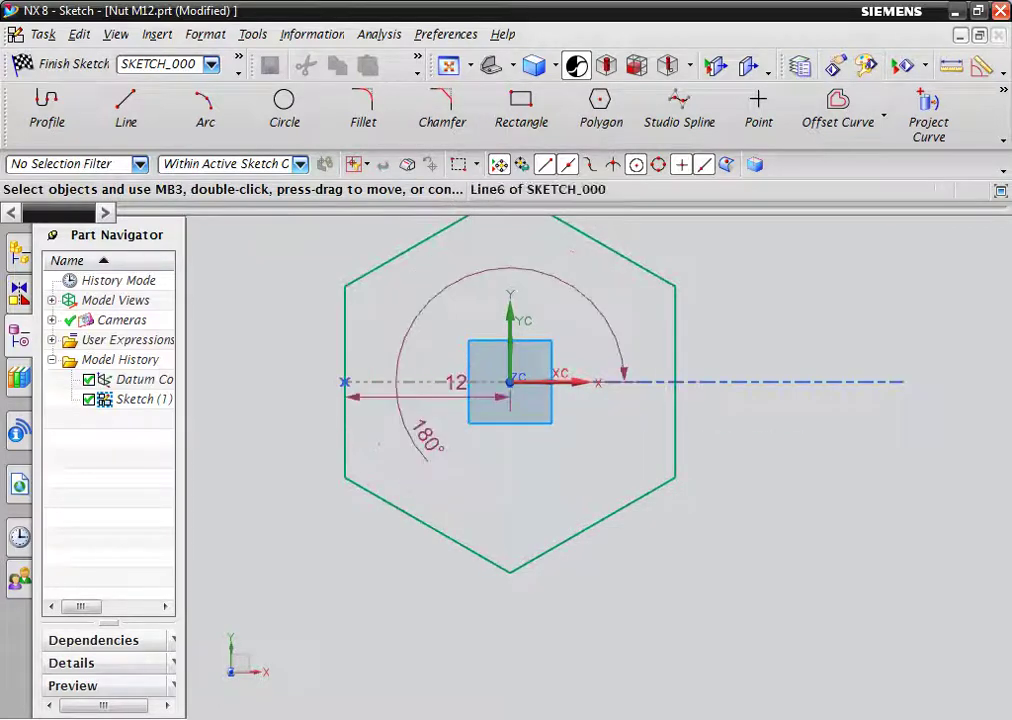
- Add a 12 mm diameter circle at the sketch origin and finish the sketch
left_click(284, 110)
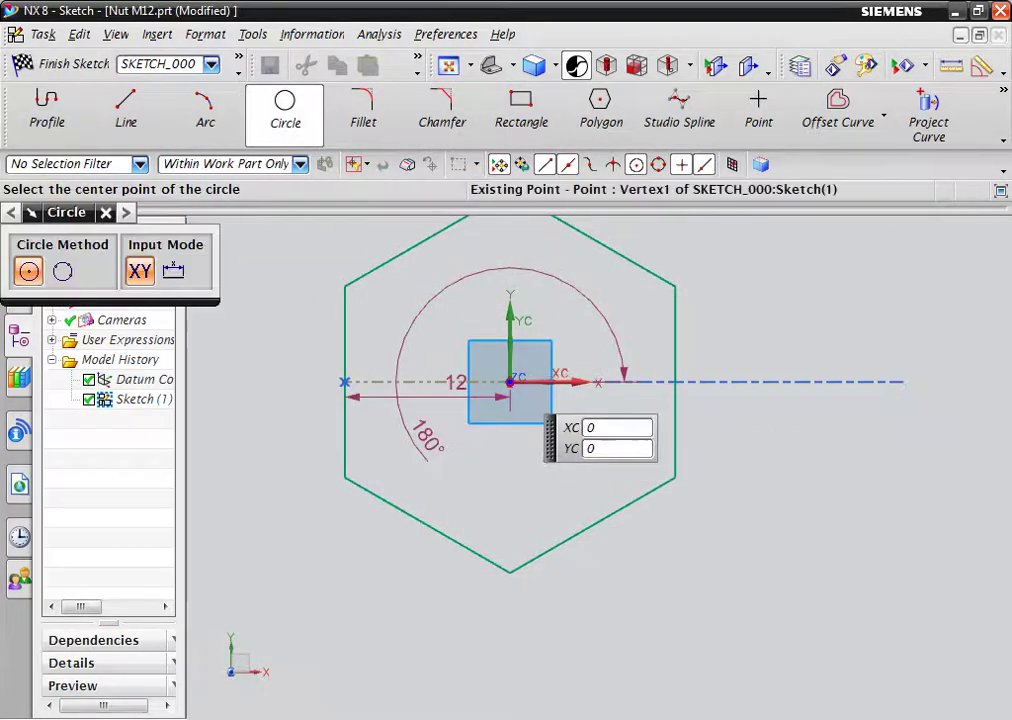
left_click(510, 381)
type("12")
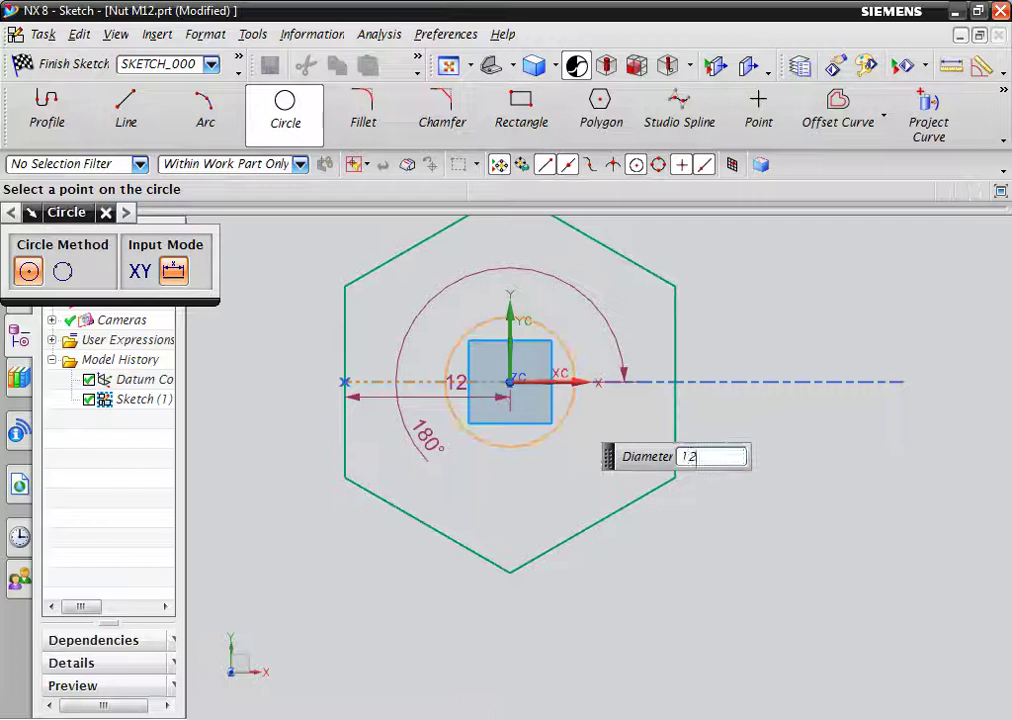
key("Return")
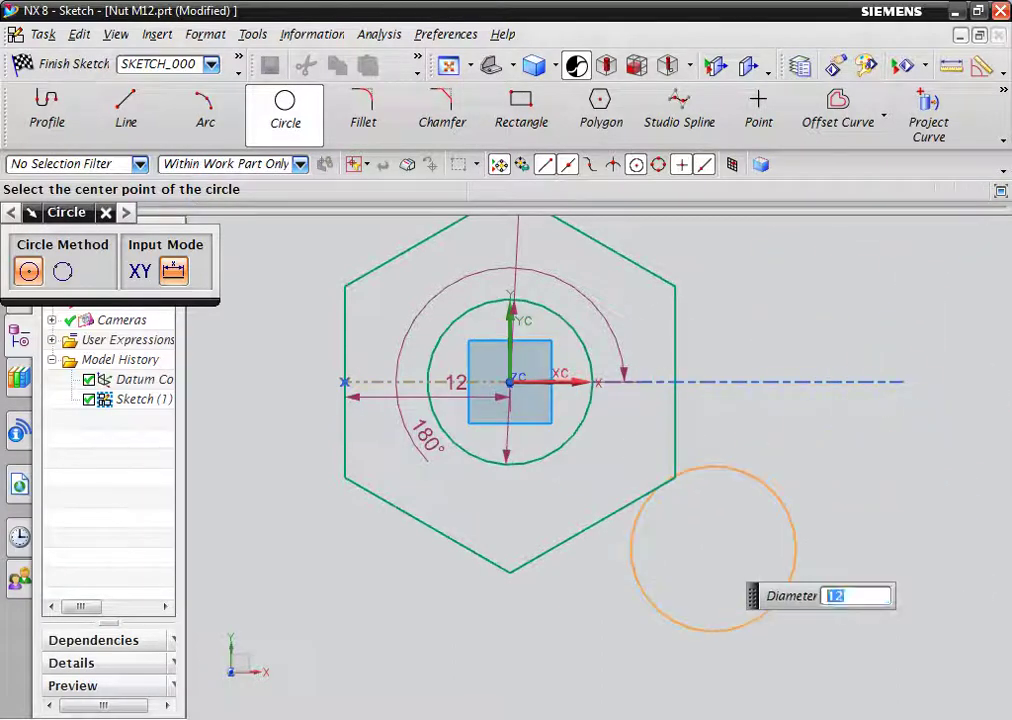
key("Escape")
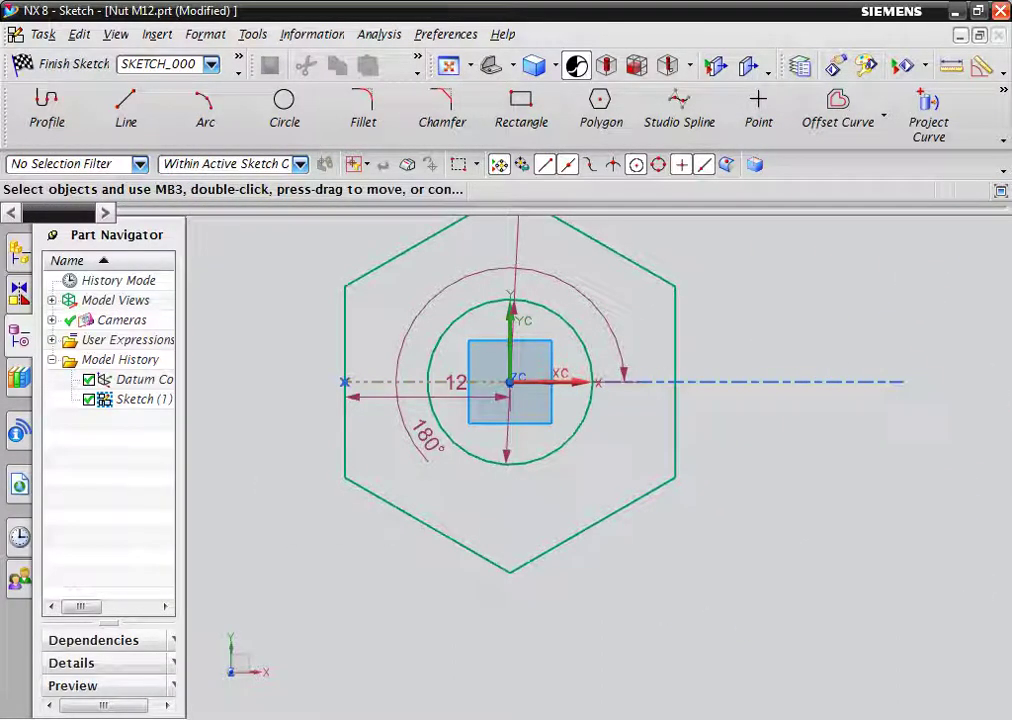
left_click(60, 63)
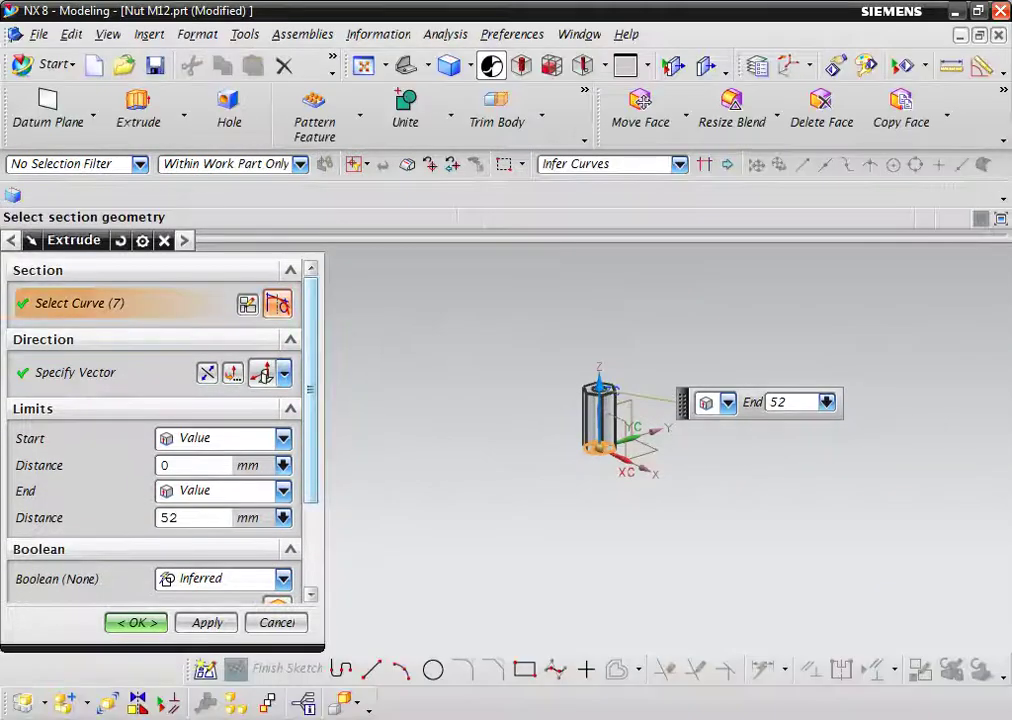
- Extrude the hexagon-and-circle profile symmetrically, 5 mm each way, into the nut solid
left_click(225, 438)
left_click(225, 481)
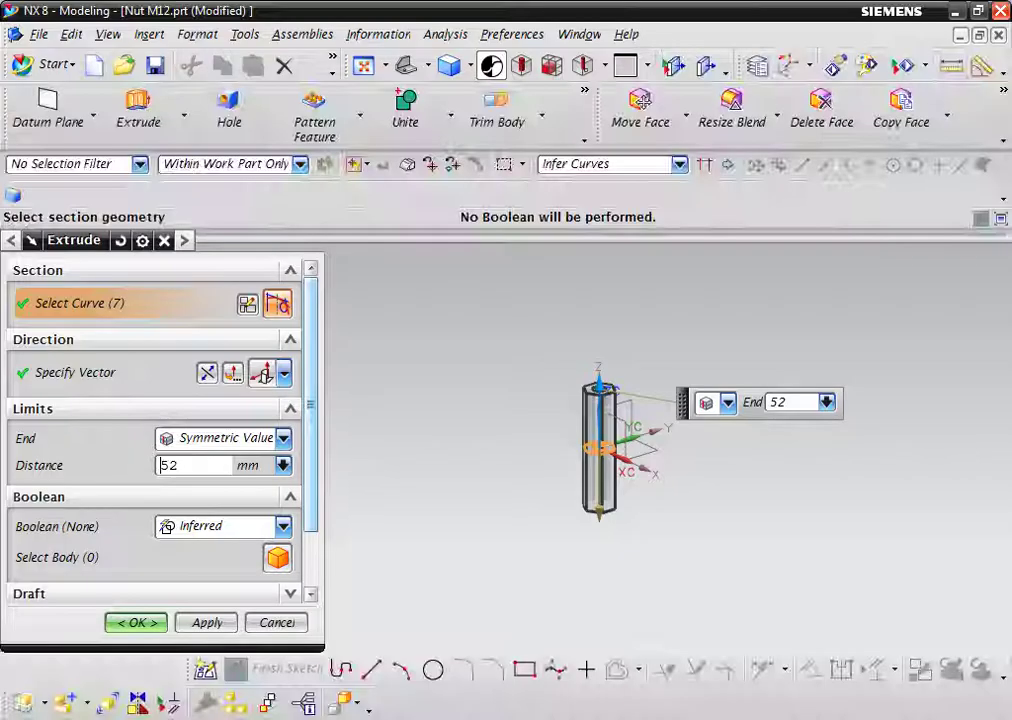
double_click(167, 465)
type("5")
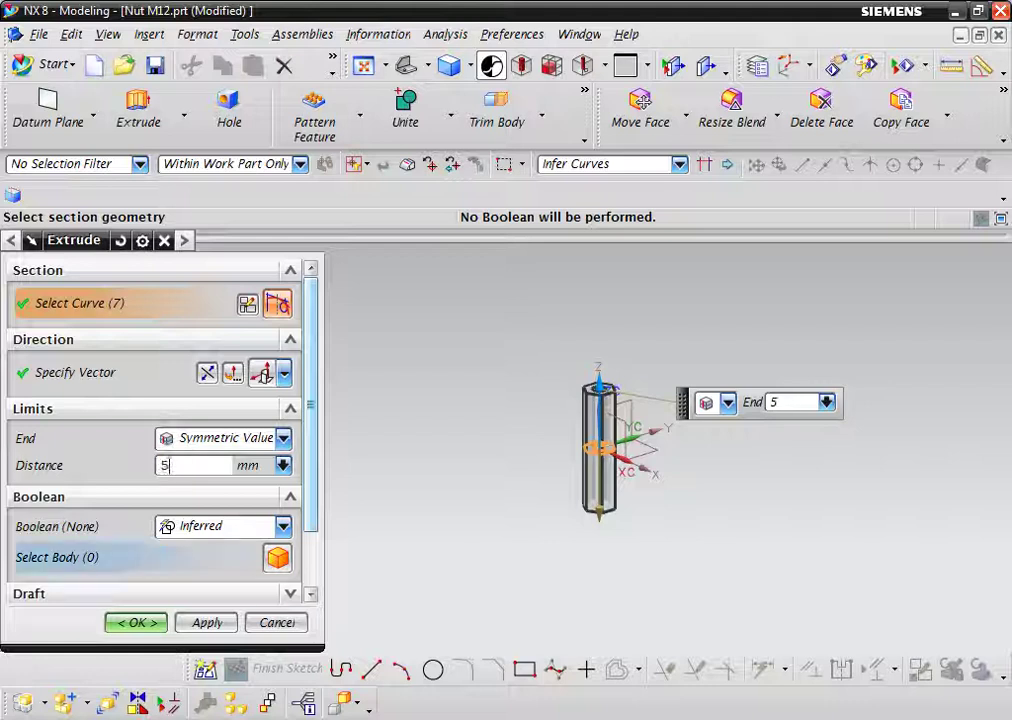
key("Return")
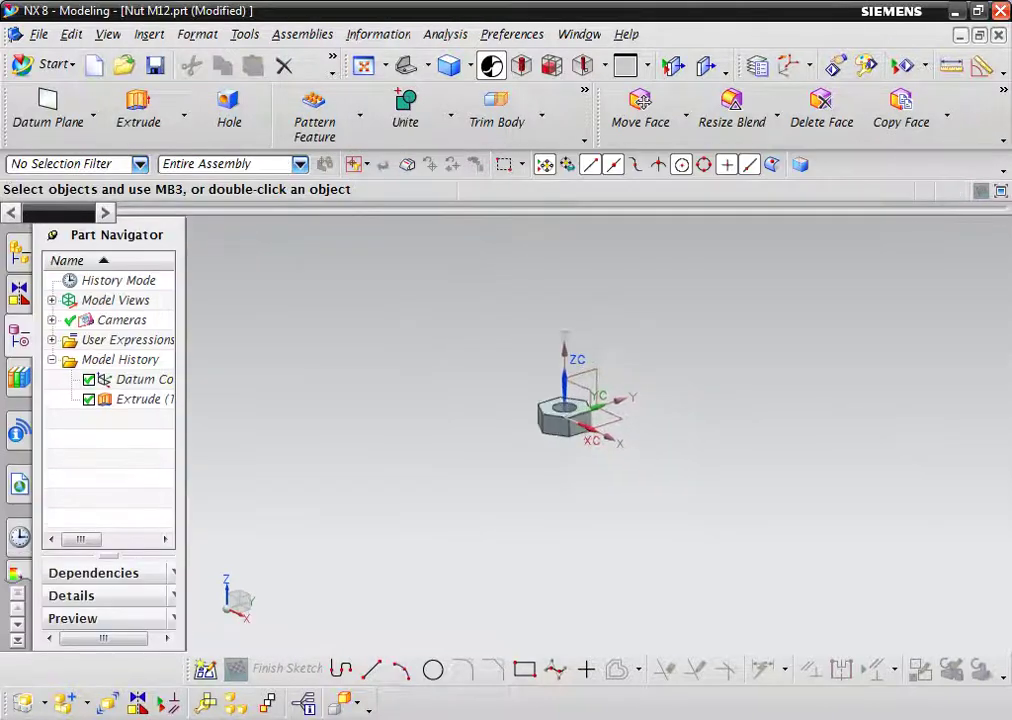
scroll(569, 375, "up", 3)
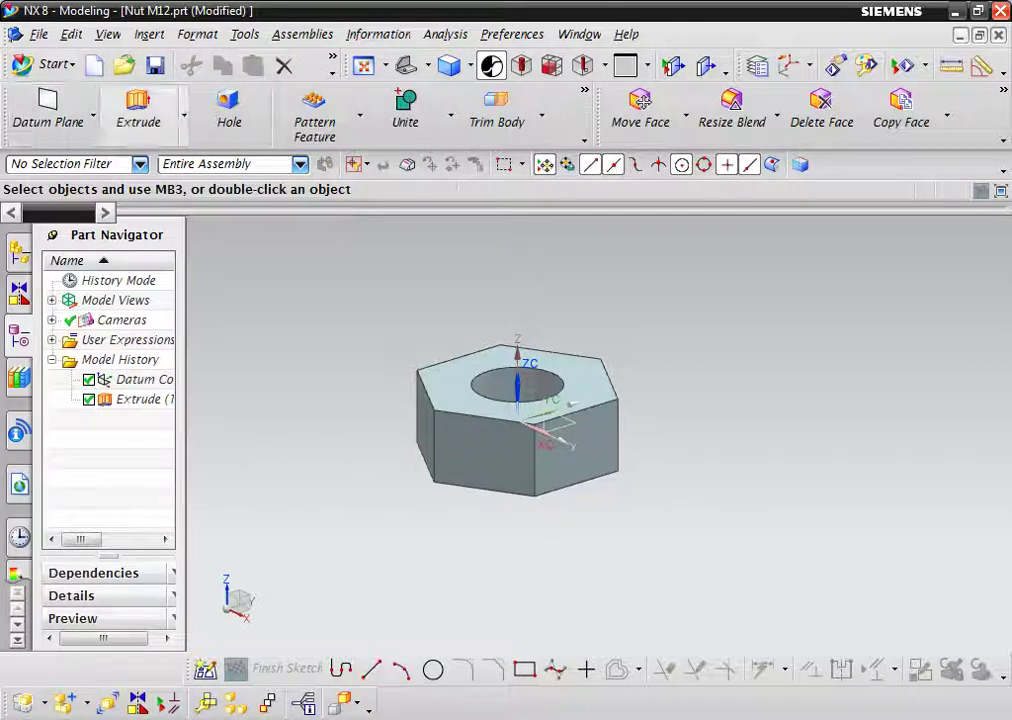
left_click(184, 115)
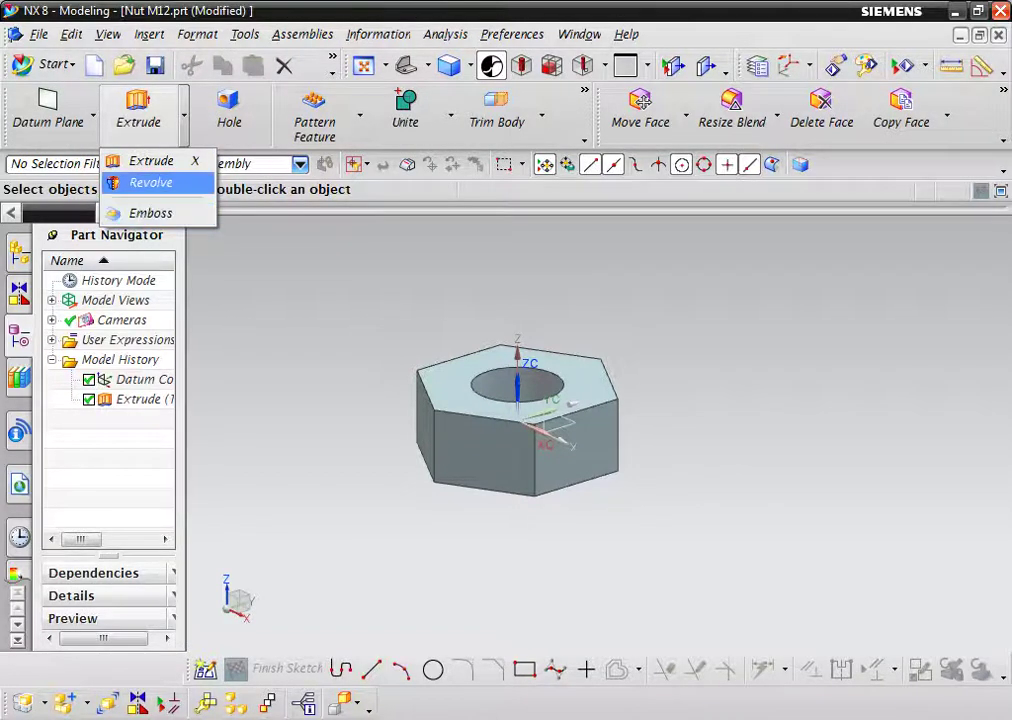
- Start a revolve and sketch two connected lines on the datum plane above the nut
left_click(150, 185)
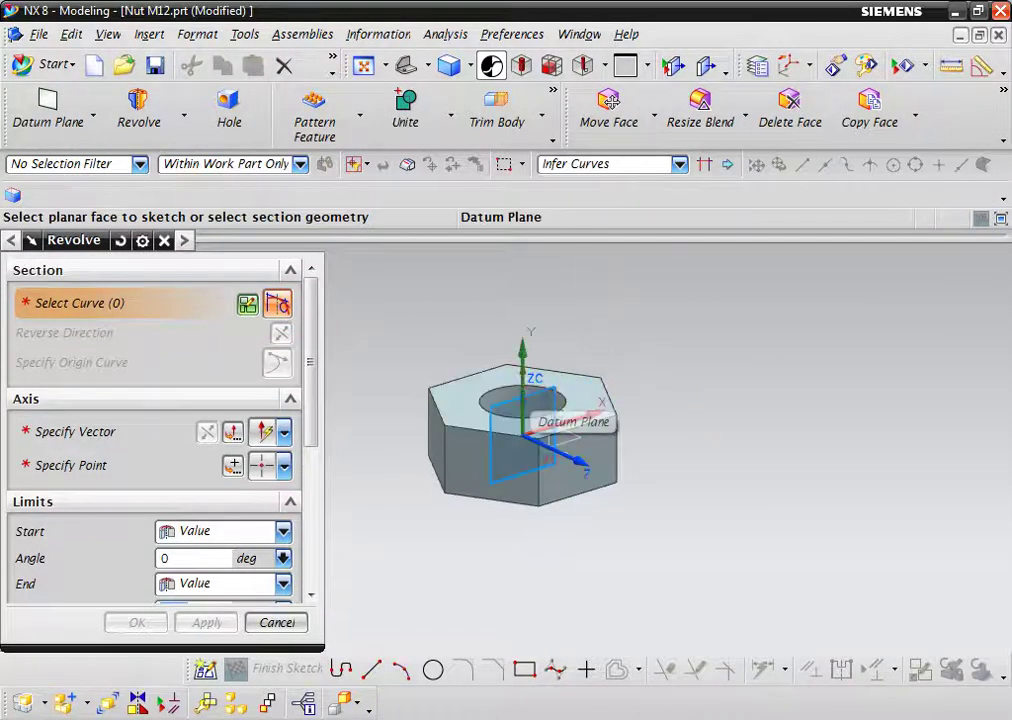
left_click(500, 470)
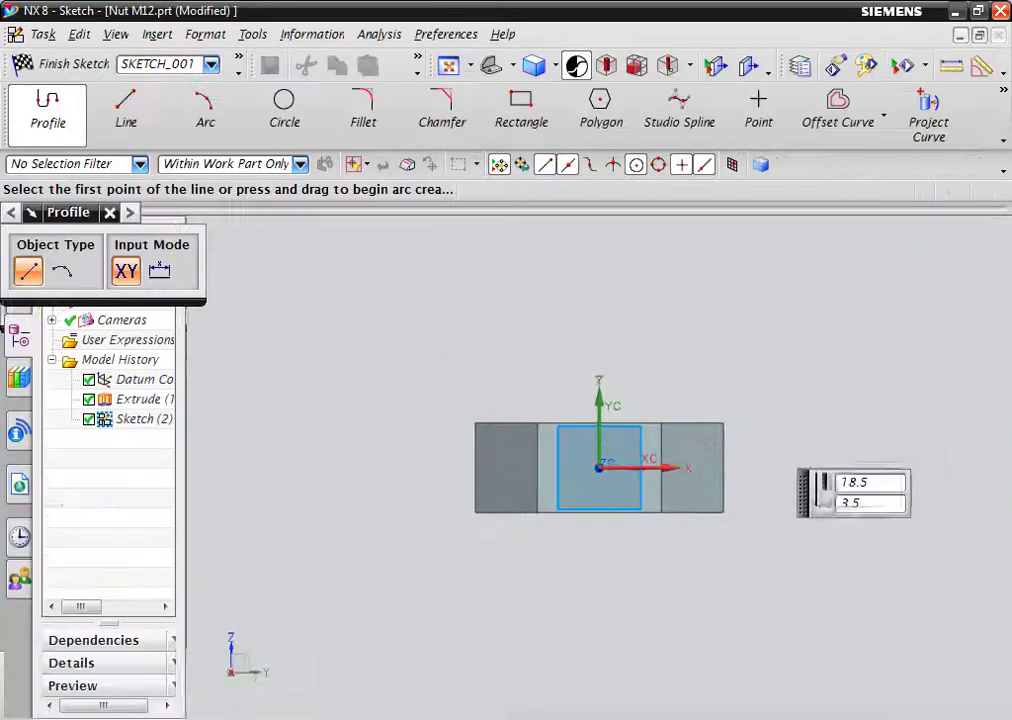
left_click(126, 105)
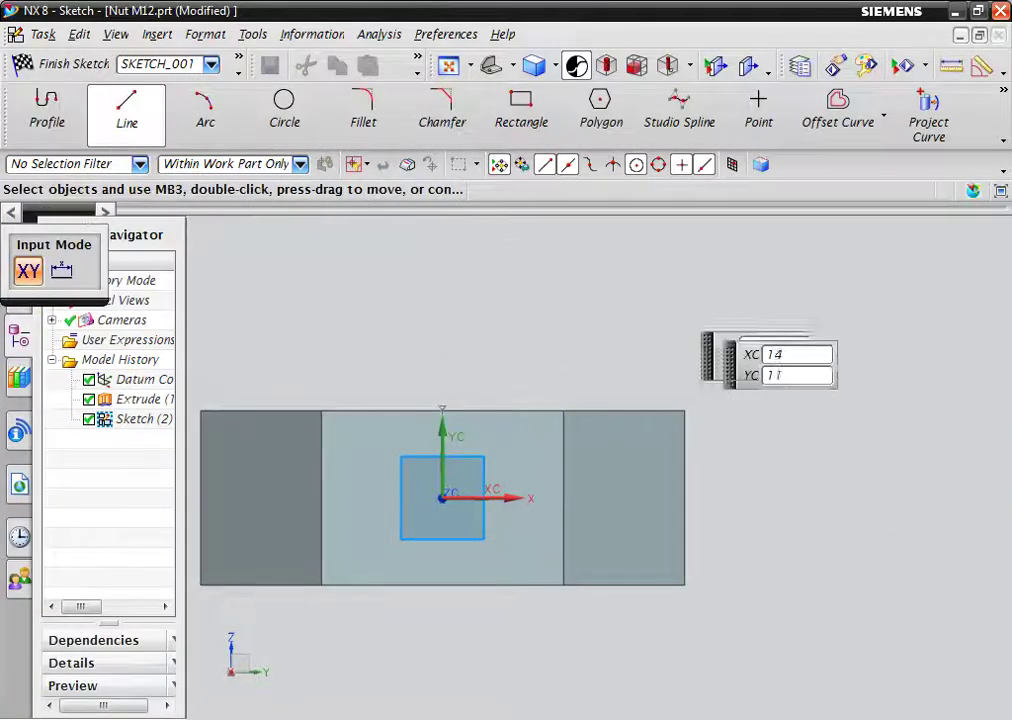
left_click(618, 357)
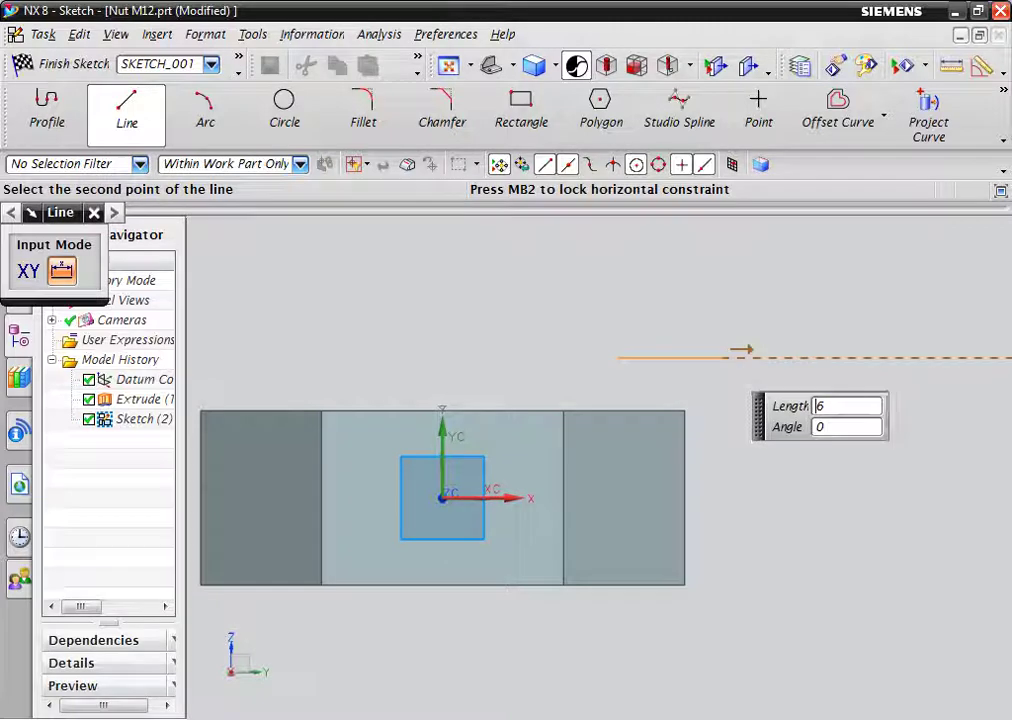
left_click(712, 357)
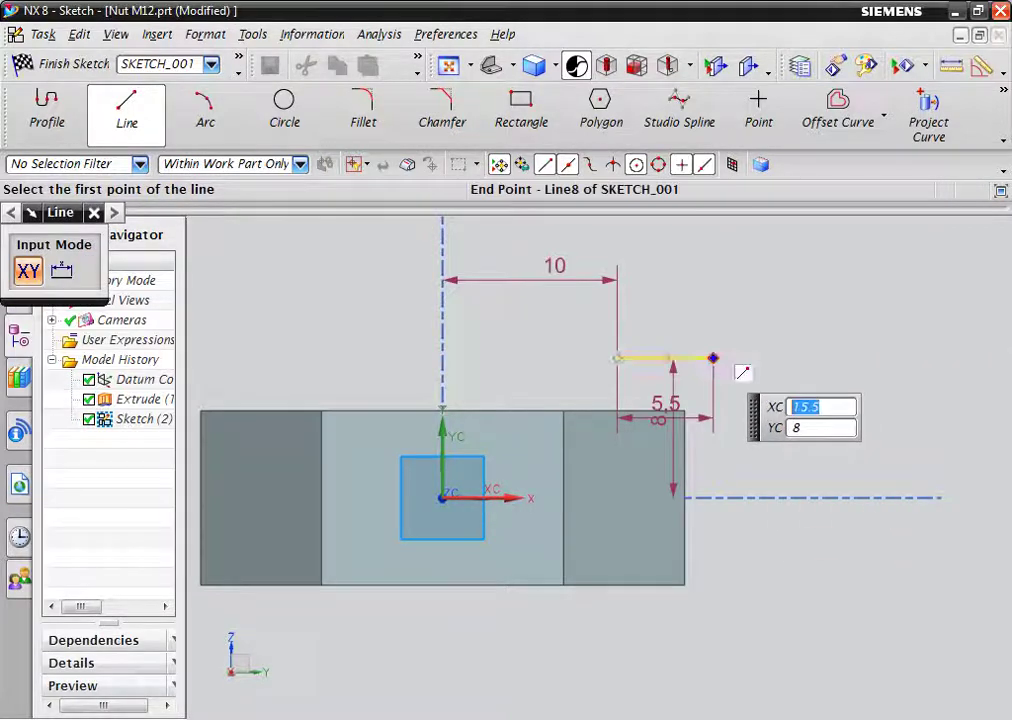
left_click(712, 357)
type("7")
key("BackSpace")
type("6")
key("Return")
key("Escape")
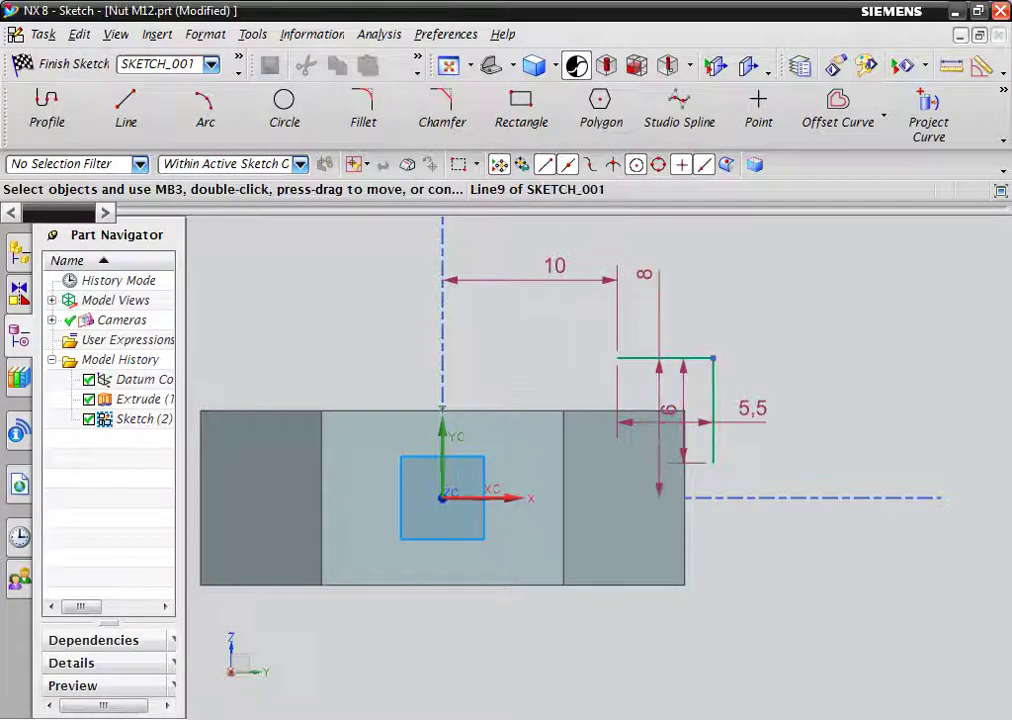
- Reposition the dimensions and set both line lengths to 5 and the height to 6
left_click_drag(683, 420, 796, 420)
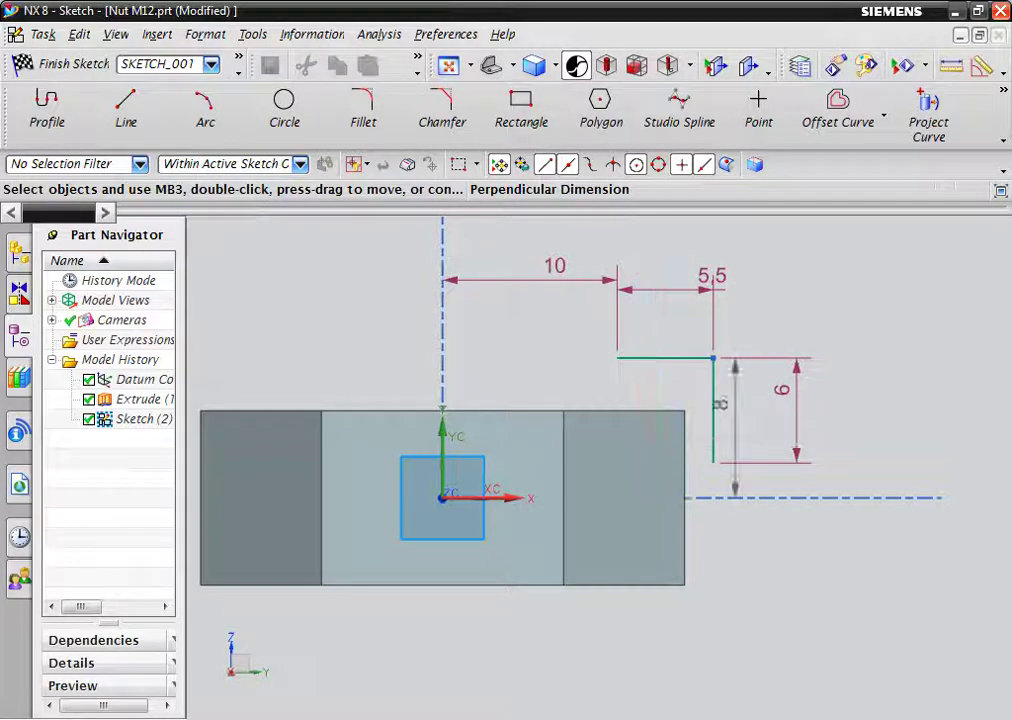
left_click_drag(796, 410, 768, 410)
left_click(712, 280)
double_click(712, 278)
type("5")
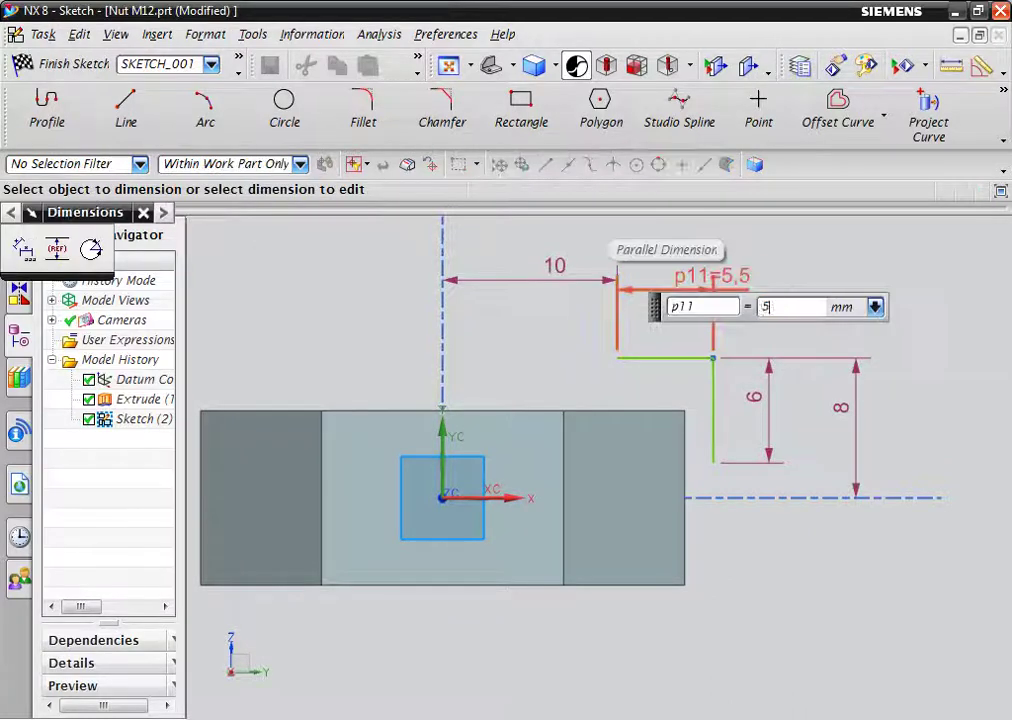
key("Return")
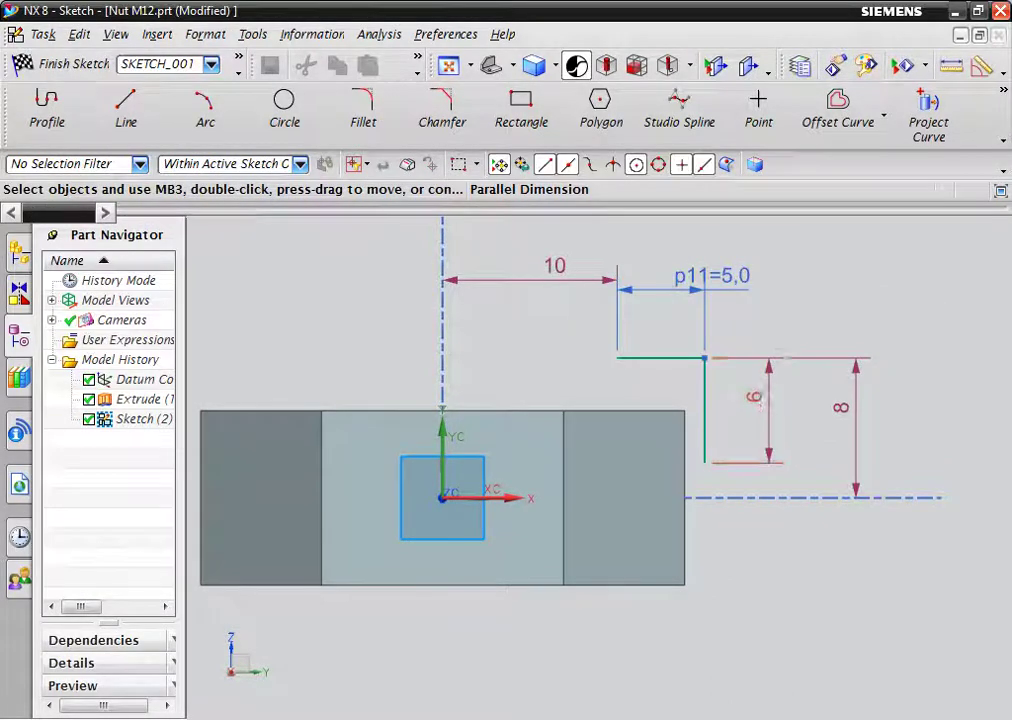
double_click(766, 372)
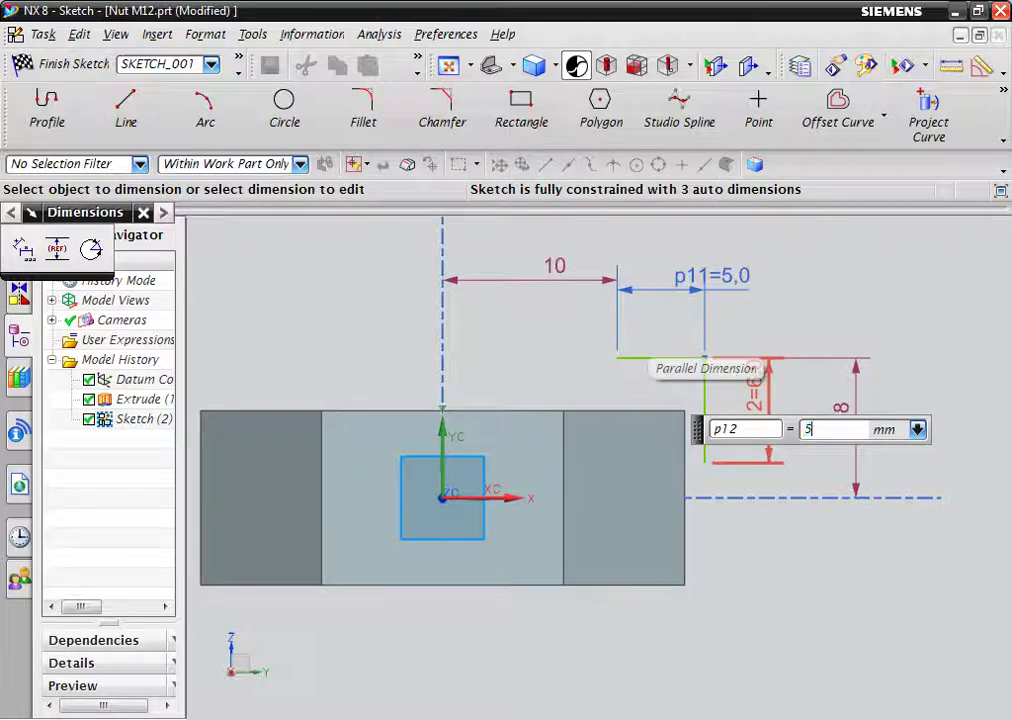
key("Return")
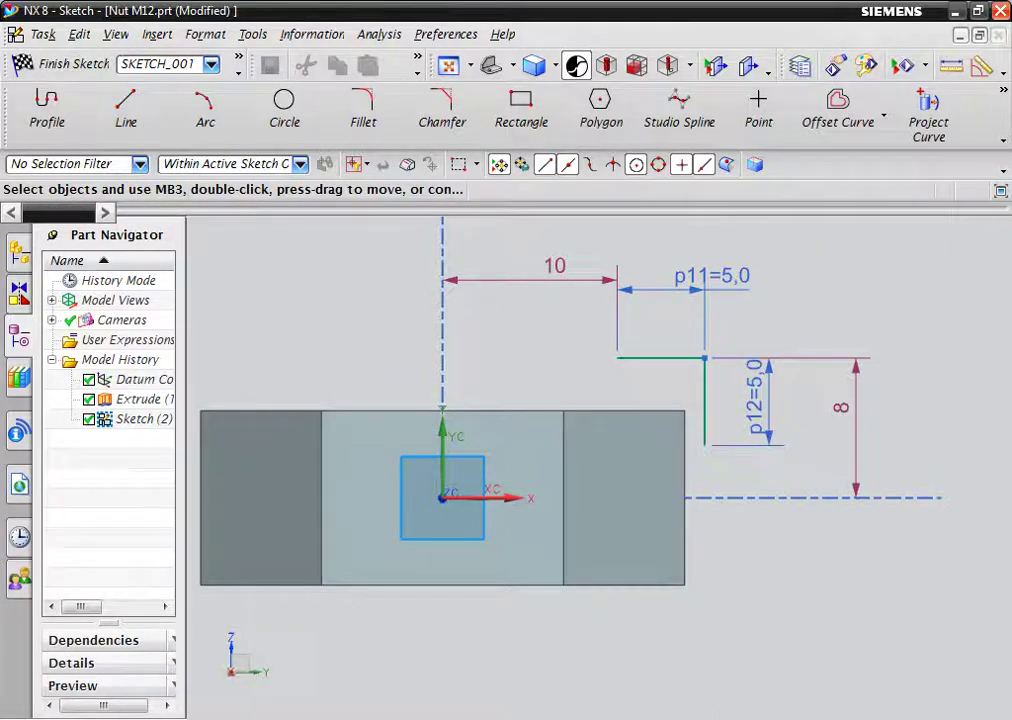
double_click(841, 405)
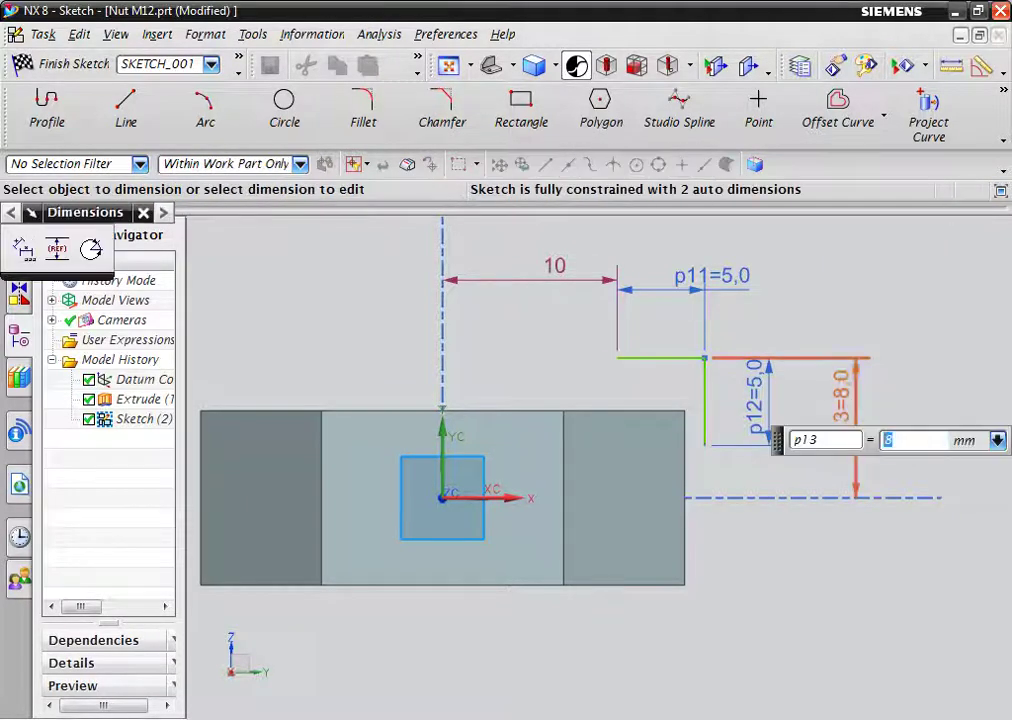
type("6")
key("Return")
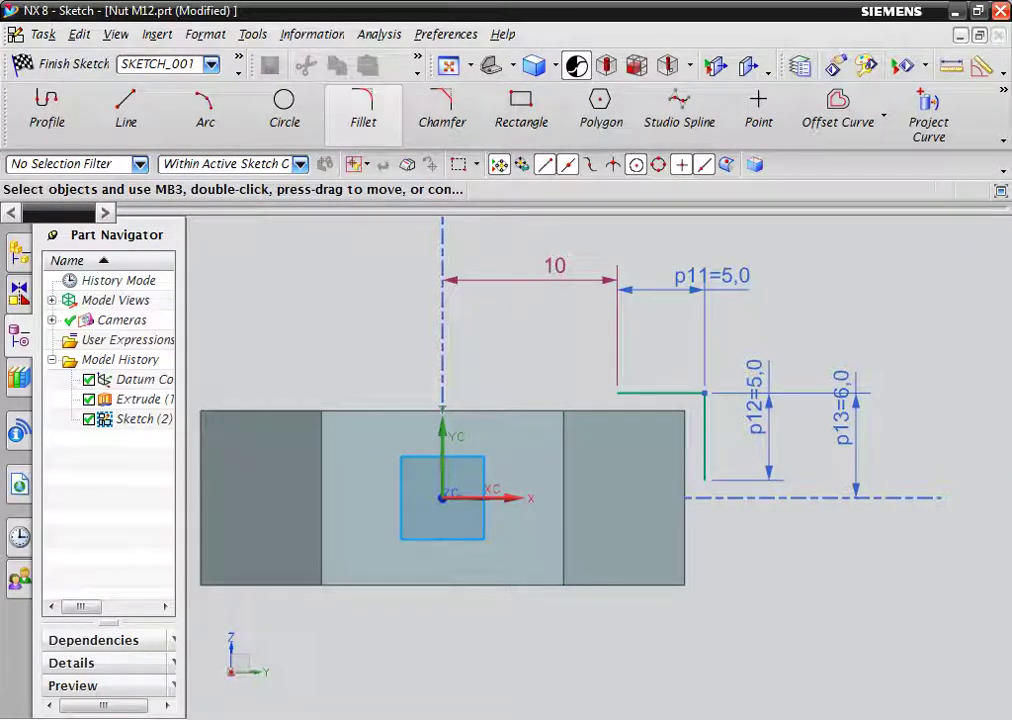
- Close the corner profile with an arc of radius 12
left_click(205, 108)
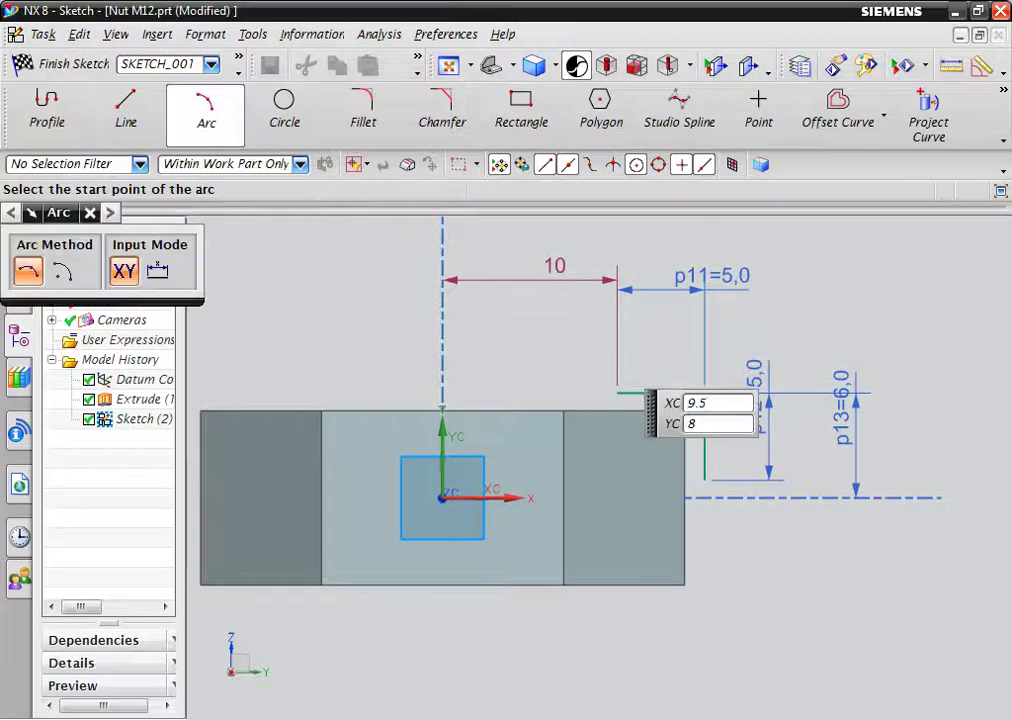
left_click(617, 393)
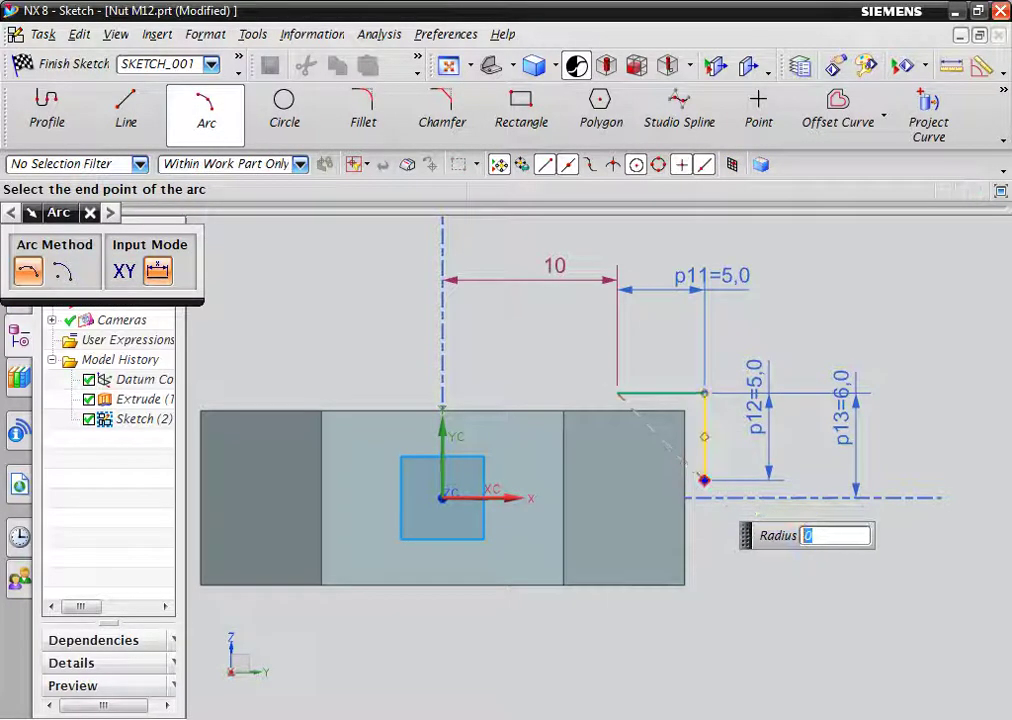
left_click(705, 480)
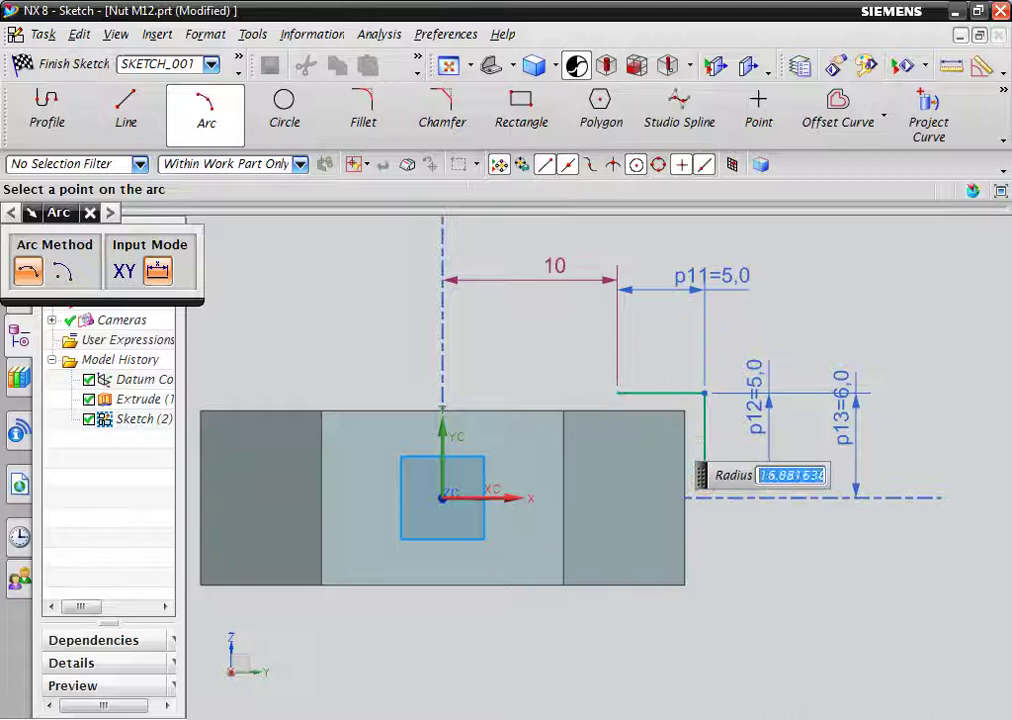
left_click(695, 468)
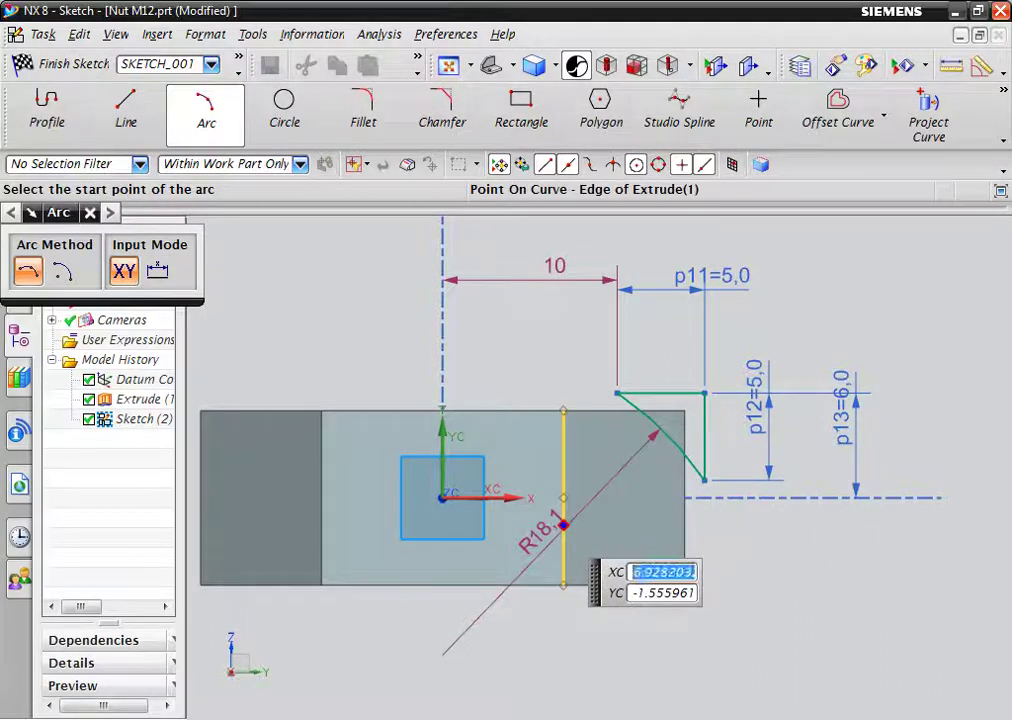
key("Escape")
double_click(543, 535)
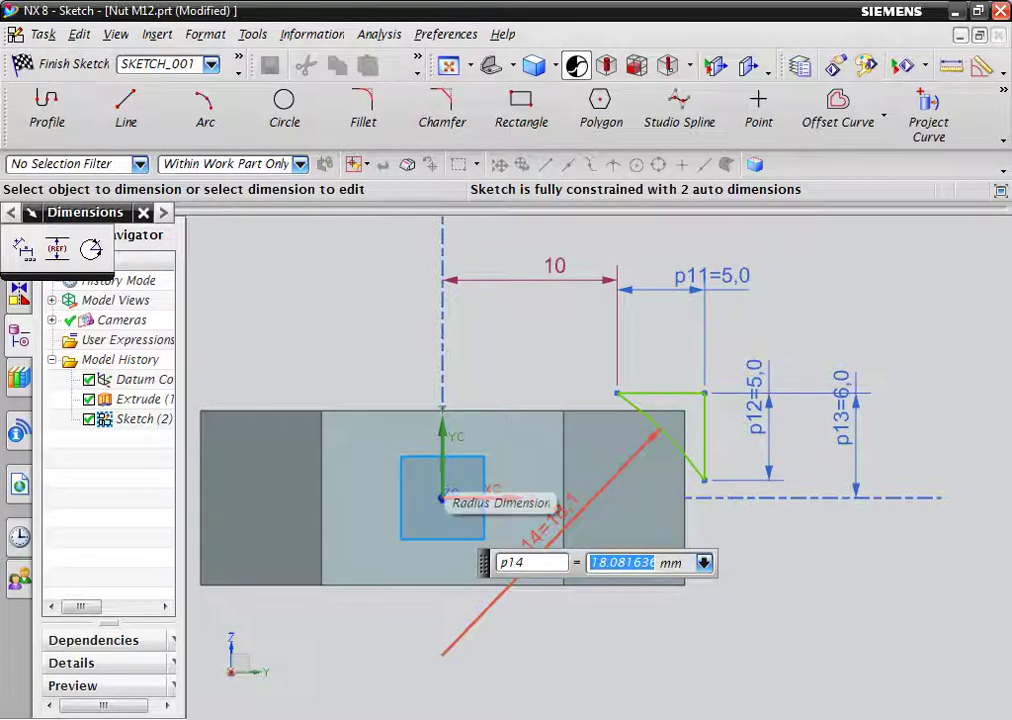
type("12")
key("Return")
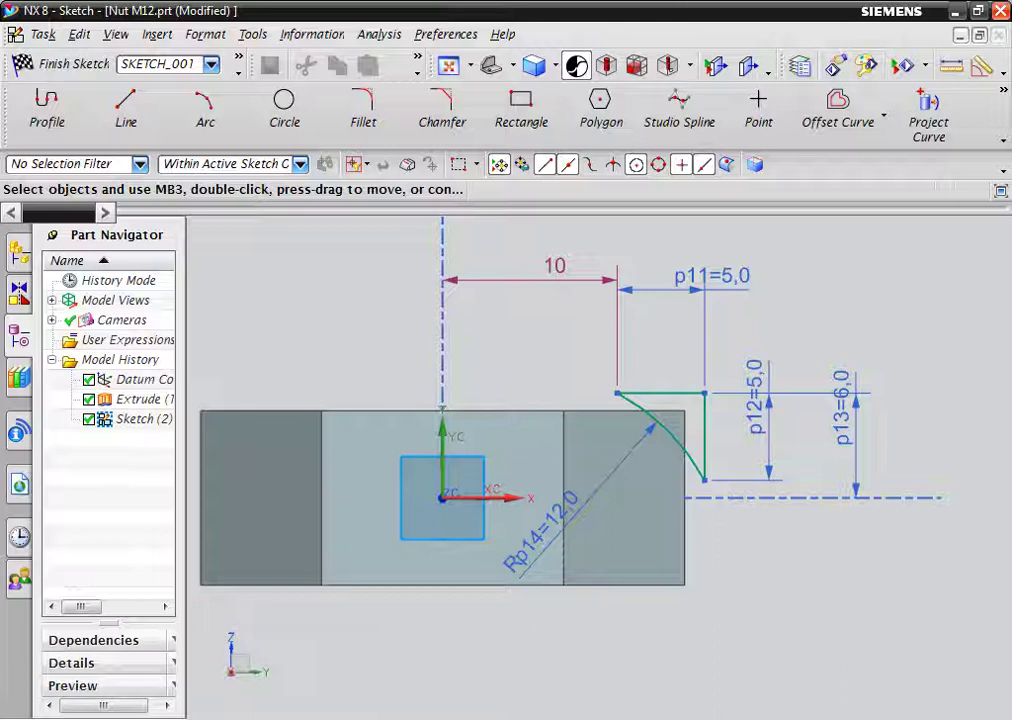
- Mirror the corner profile curves across the centre line
left_click_drag(542, 271, 752, 490)
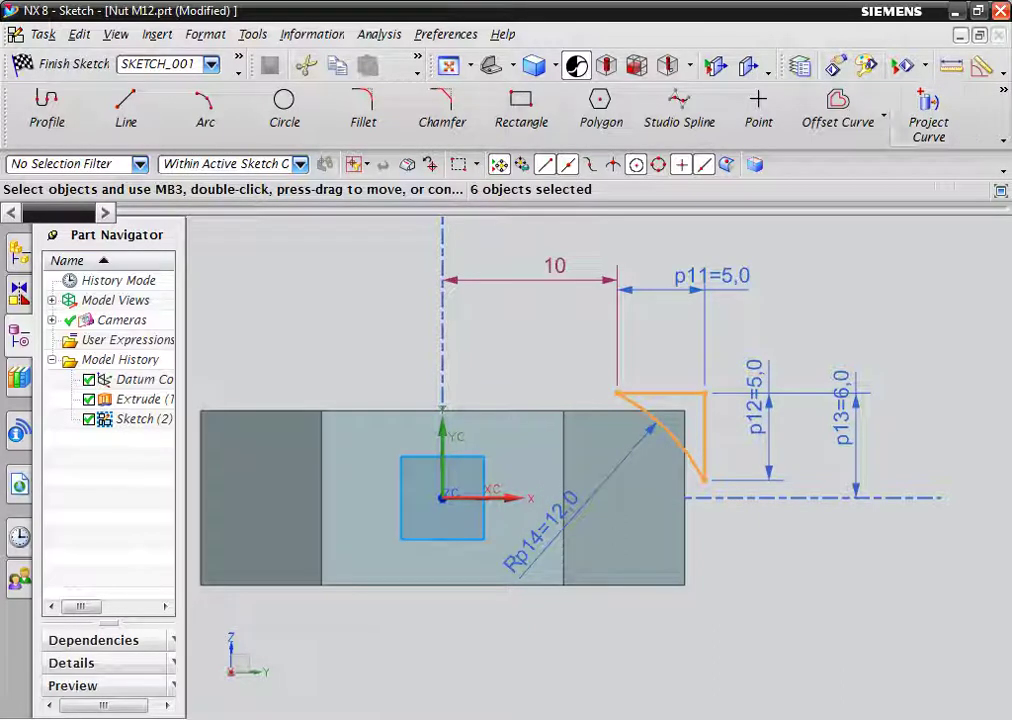
left_click(883, 115)
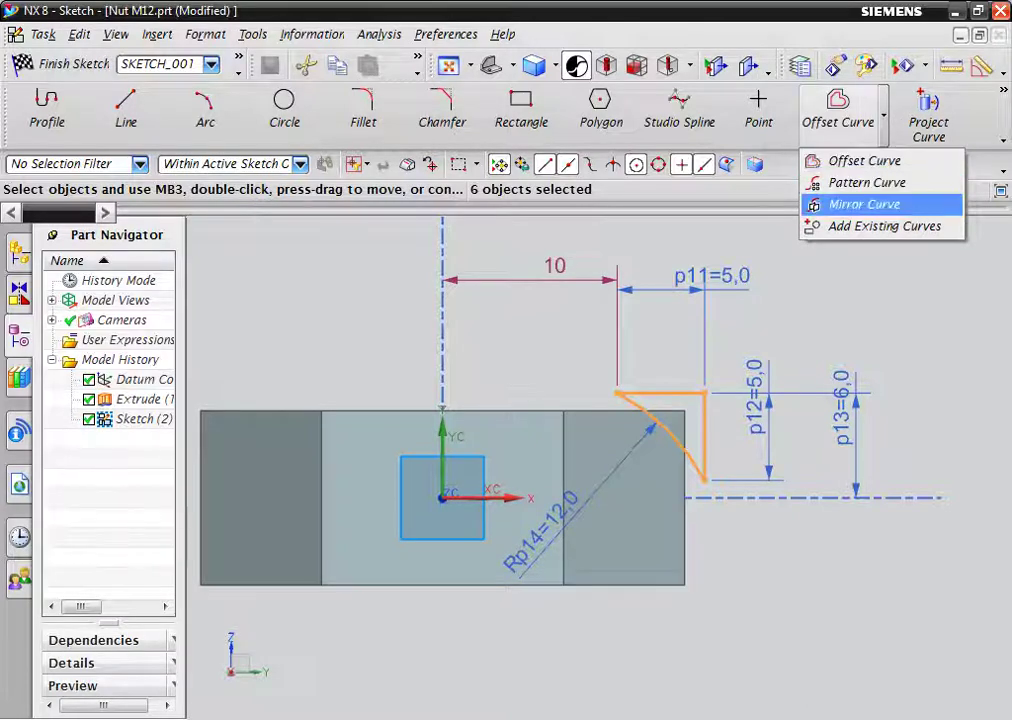
left_click(847, 203)
middle_click(660, 401)
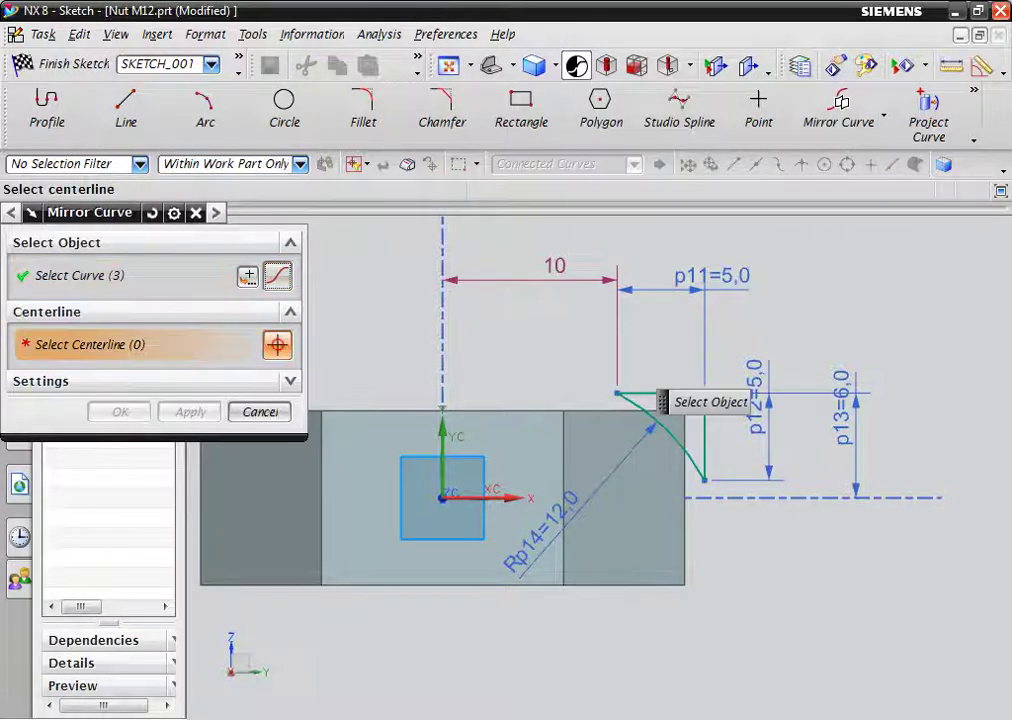
left_click(443, 250)
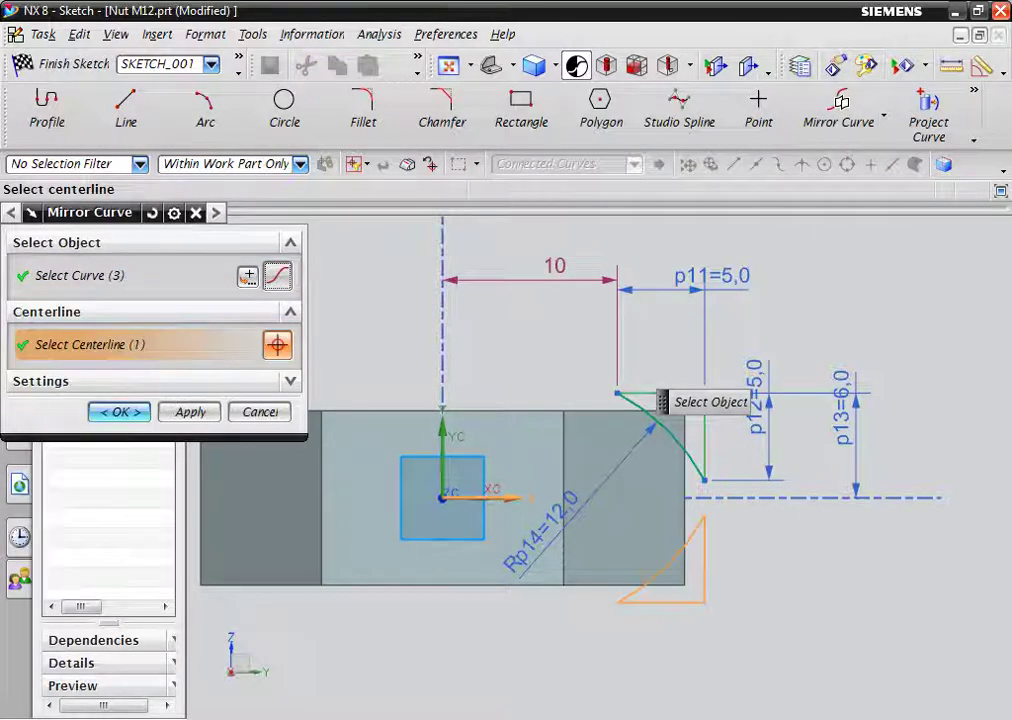
middle_click(660, 401)
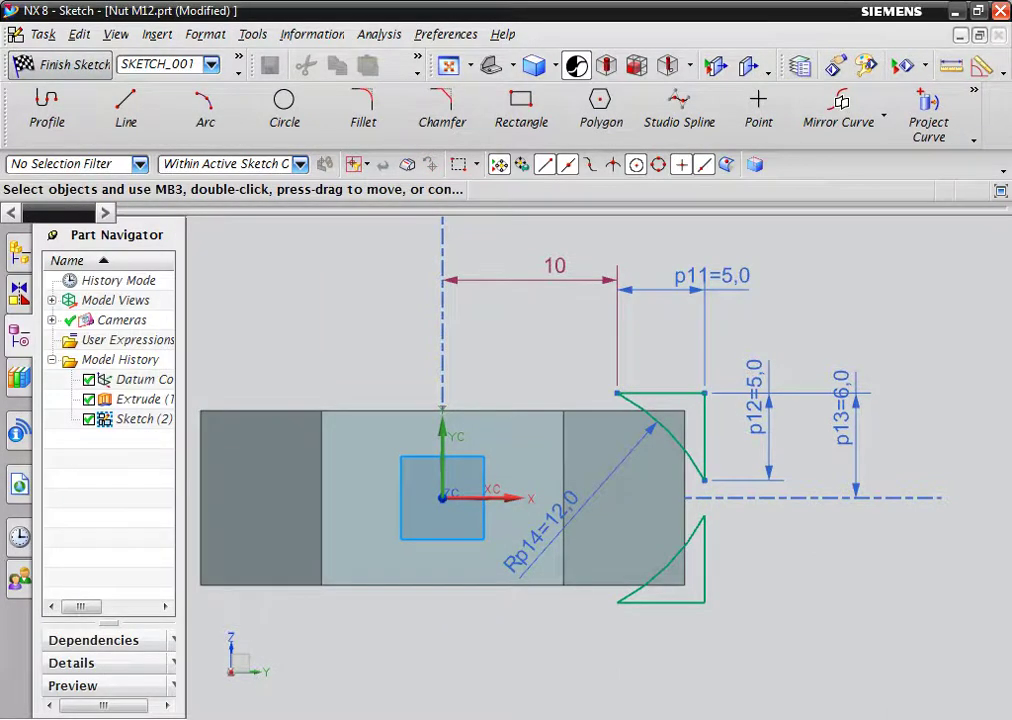
- Revolve the profile about the nut's datum axis as a subtracting cut
key("ctrl+q")
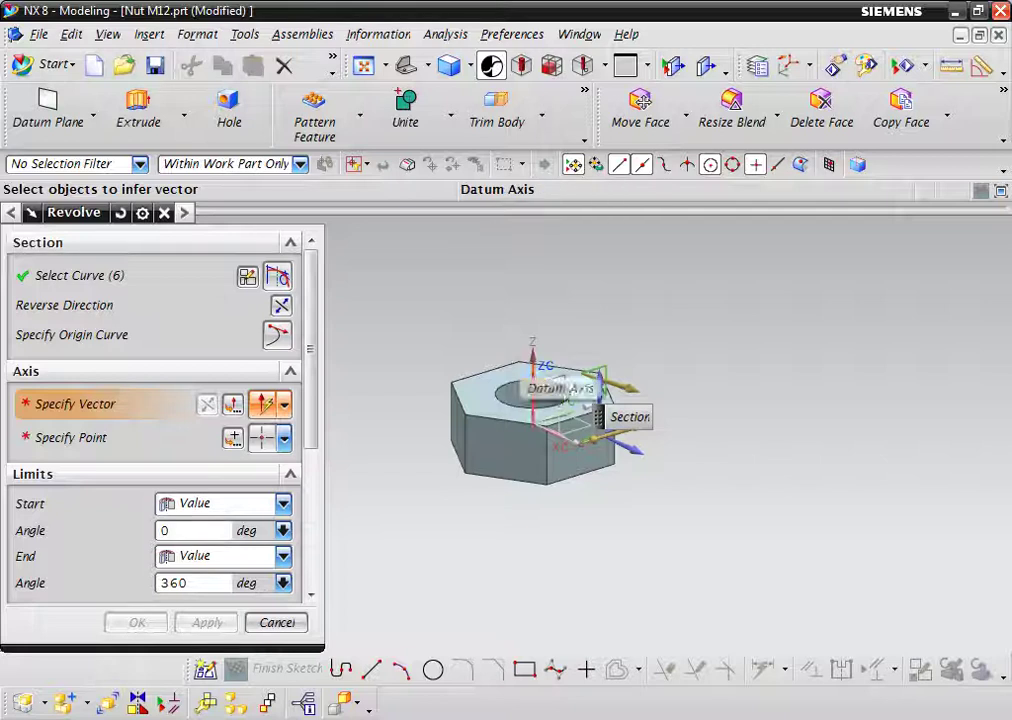
left_click(540, 378)
scroll(224, 404, "down", 5)
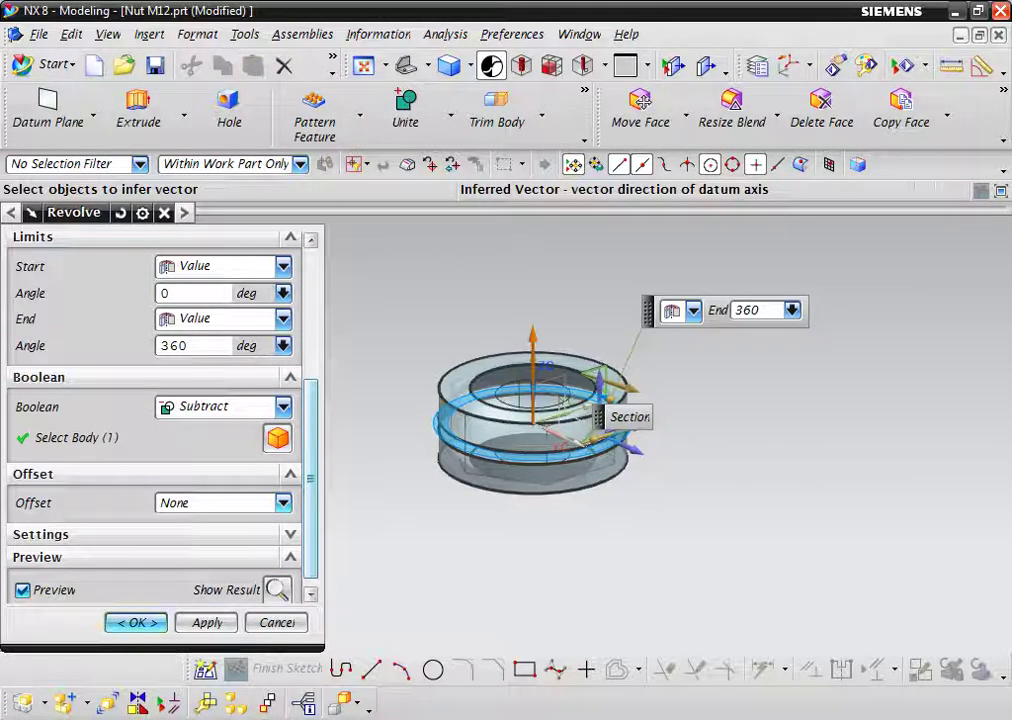
left_click(135, 622)
middle_click_drag(533, 420, 535, 445)
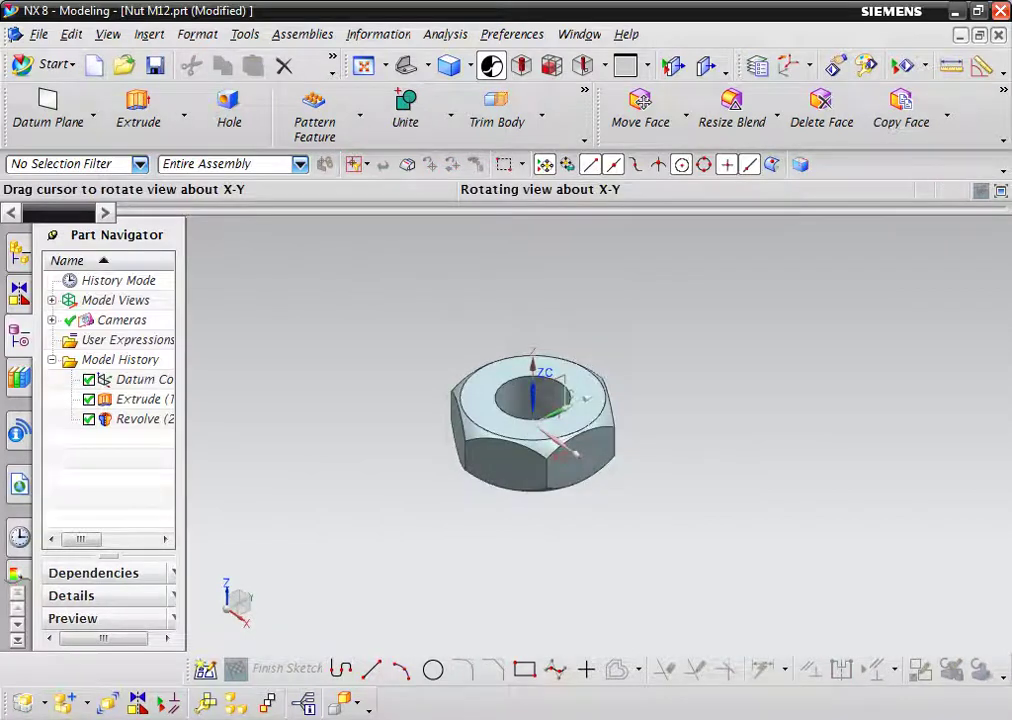
- Apply glossy plastic green from the System Materials library to the nut
scroll(18, 400, "down", 3)
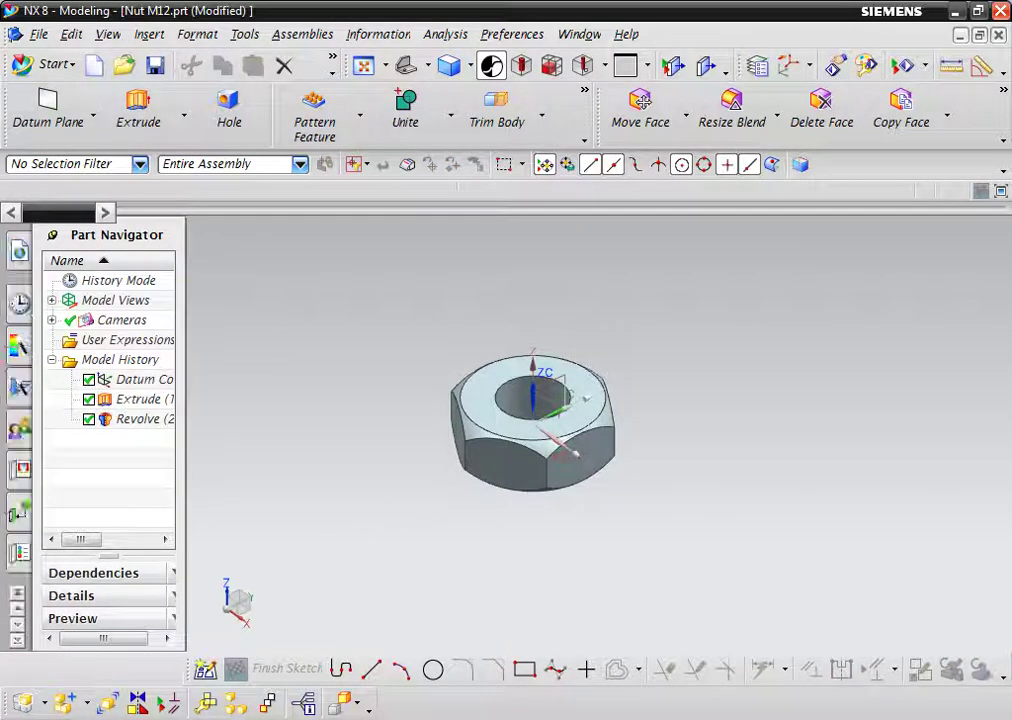
left_click(19, 553)
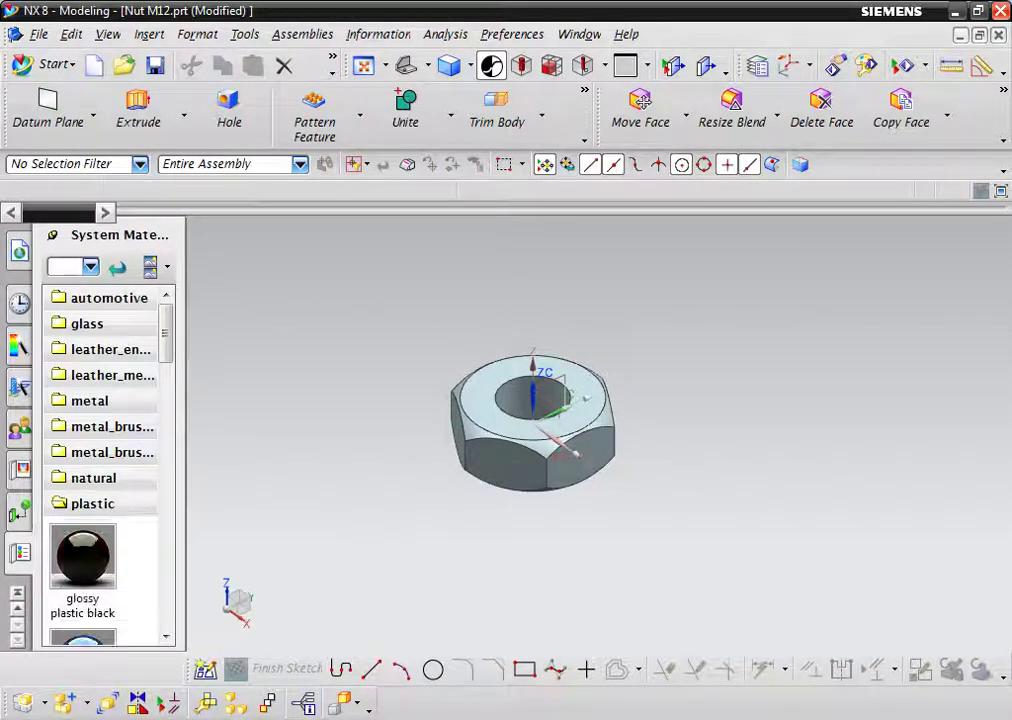
scroll(100, 530, "down", 3)
scroll(100, 530, "down", 3)
scroll(83, 580, "down", 1)
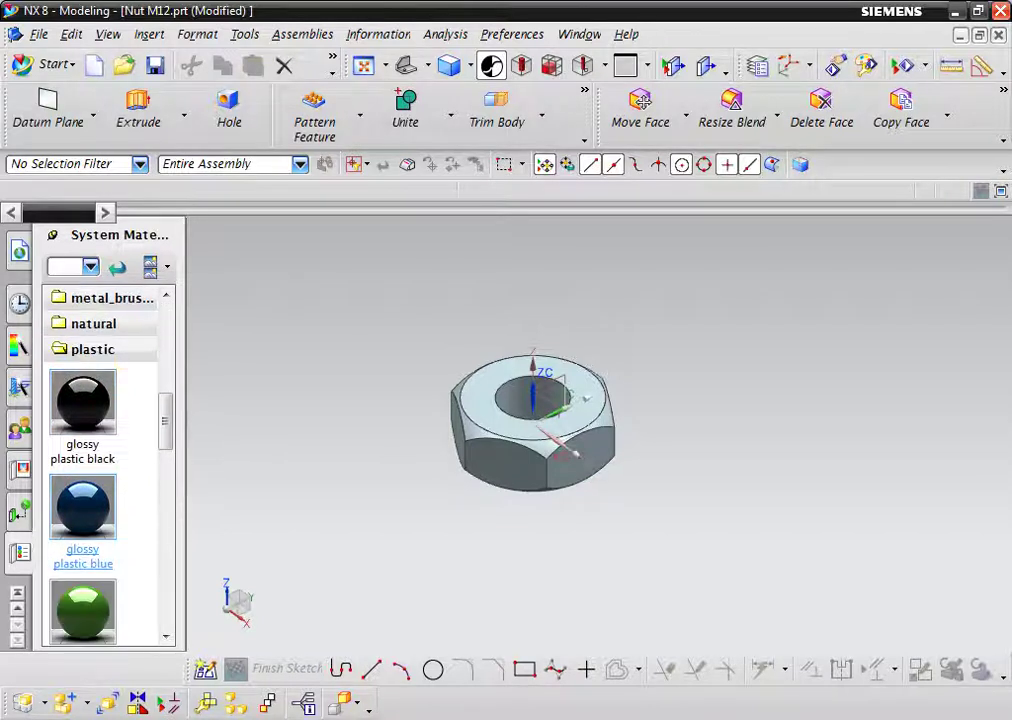
scroll(83, 580, "down", 1)
scroll(83, 580, "down", 1)
mouse_move(83, 575)
left_mouse_down()
mouse_move(383, 560)
mouse_move(508, 463)
left_mouse_up()
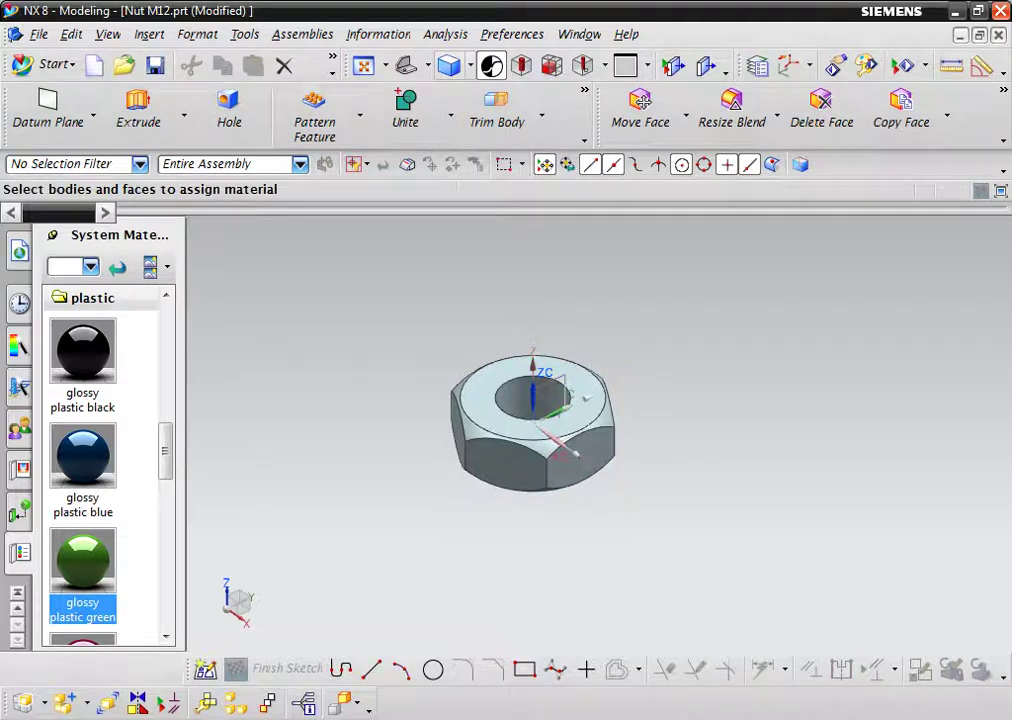
- Switch to Studio shading, fit the nut in the view, and save Nut M12
left_click(469, 66)
left_click(475, 201)
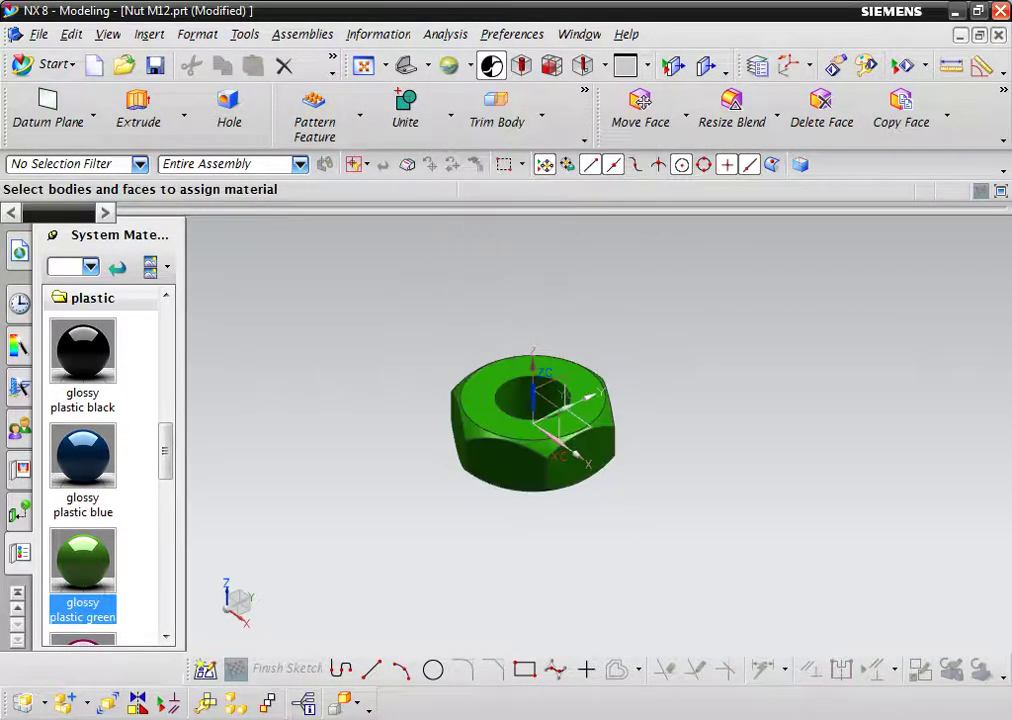
left_click(363, 65)
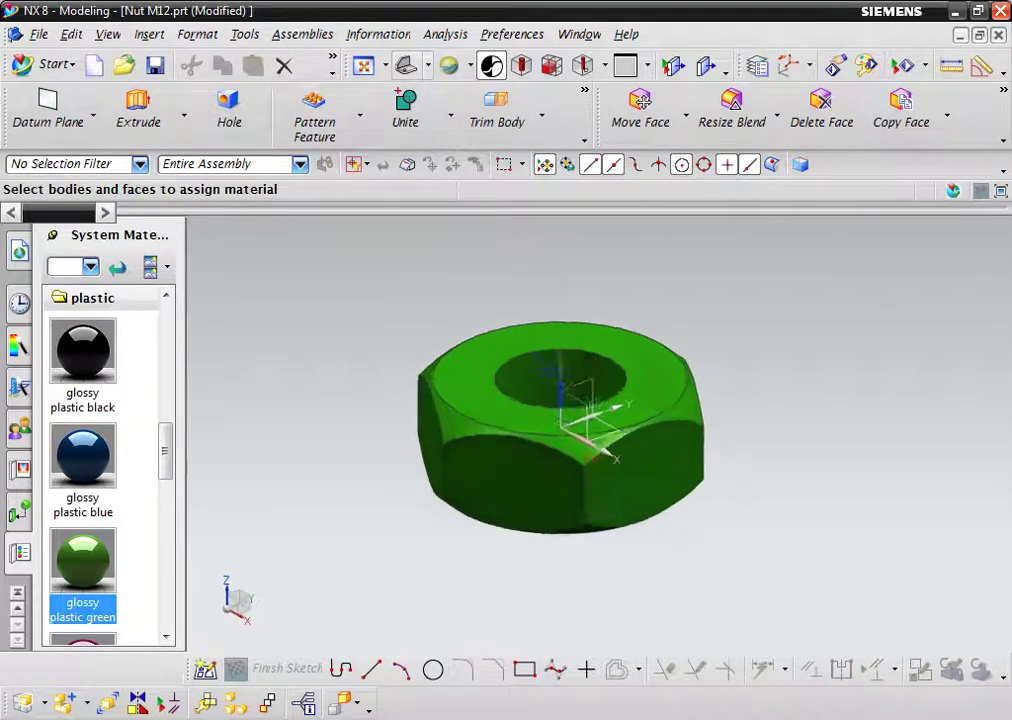
left_click(155, 65)
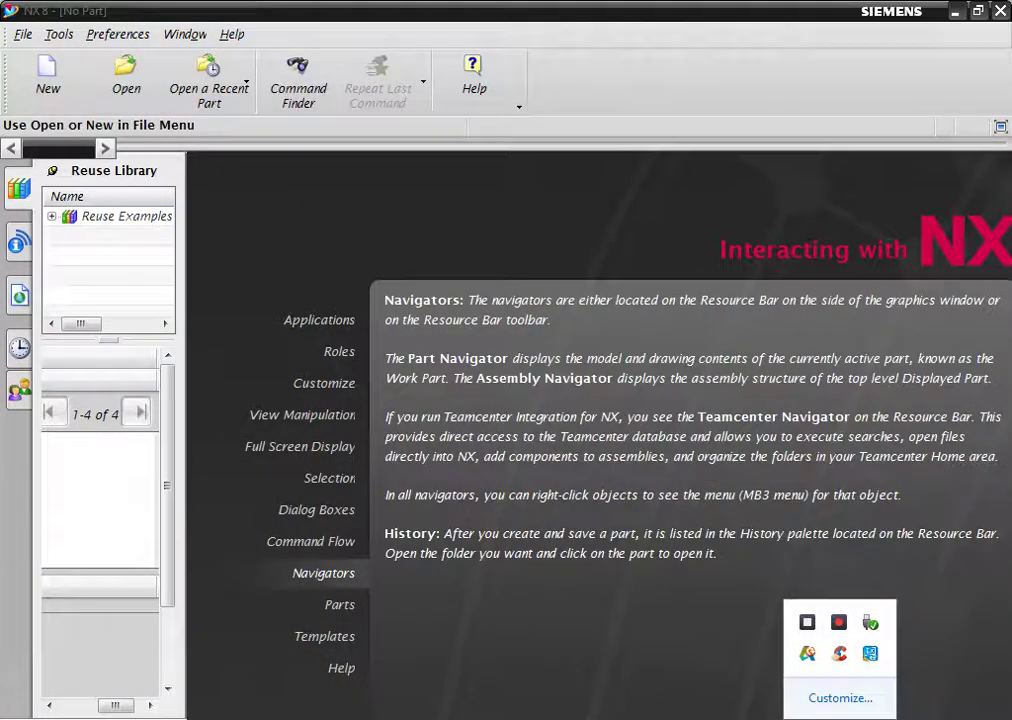
- Create a new file named Flange Assembly from the Assembly template
left_click(48, 72)
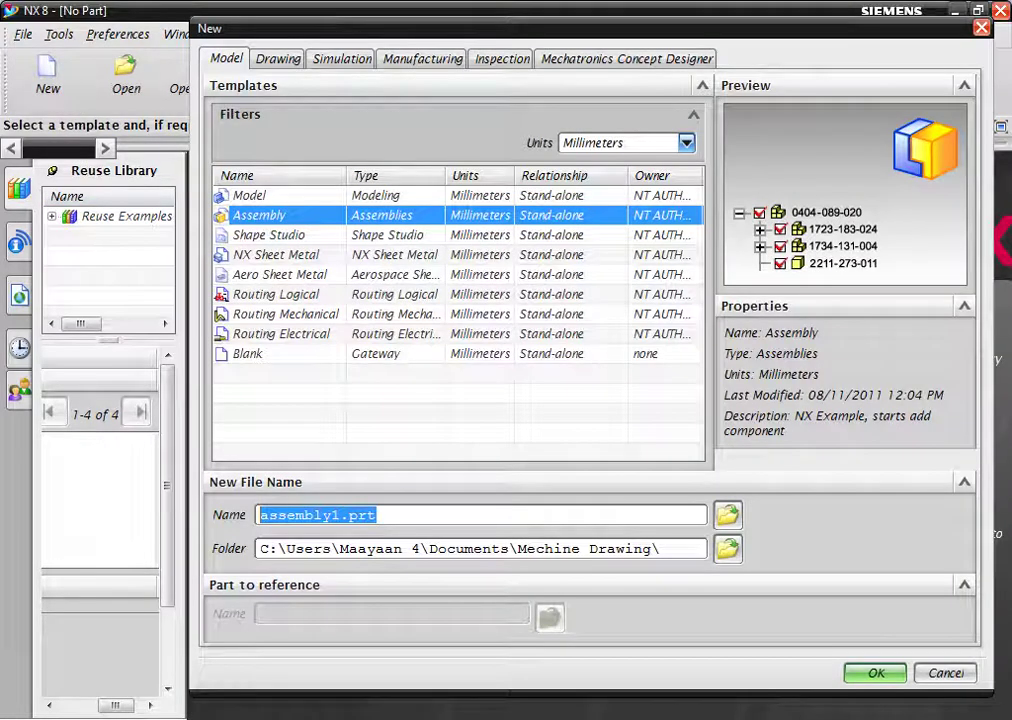
type("F")
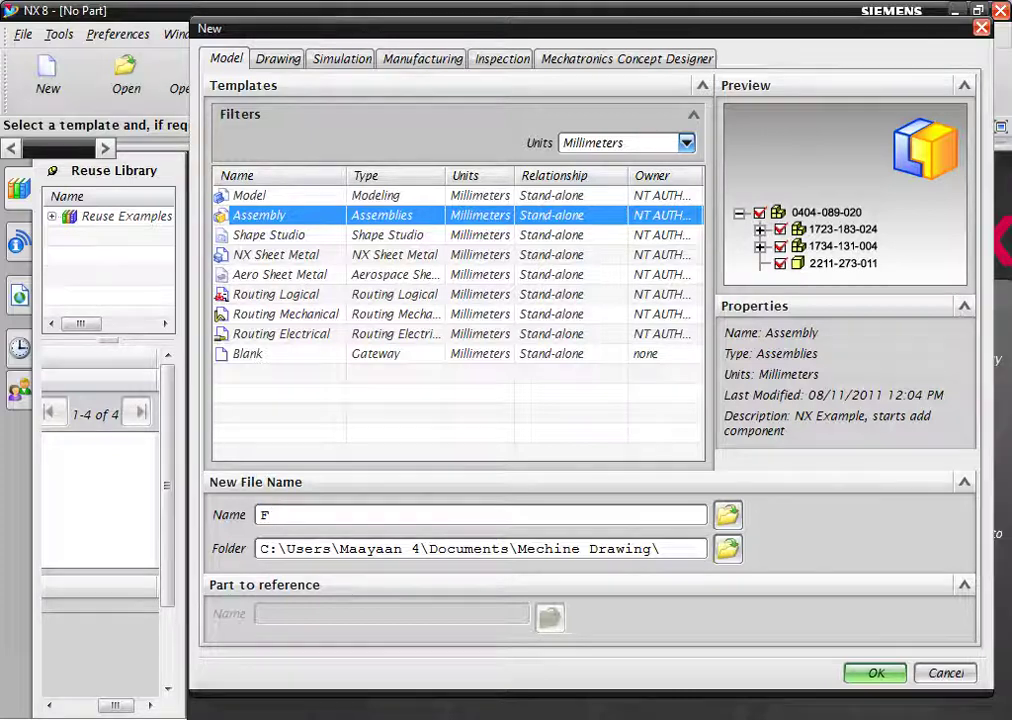
type("lange Assembly")
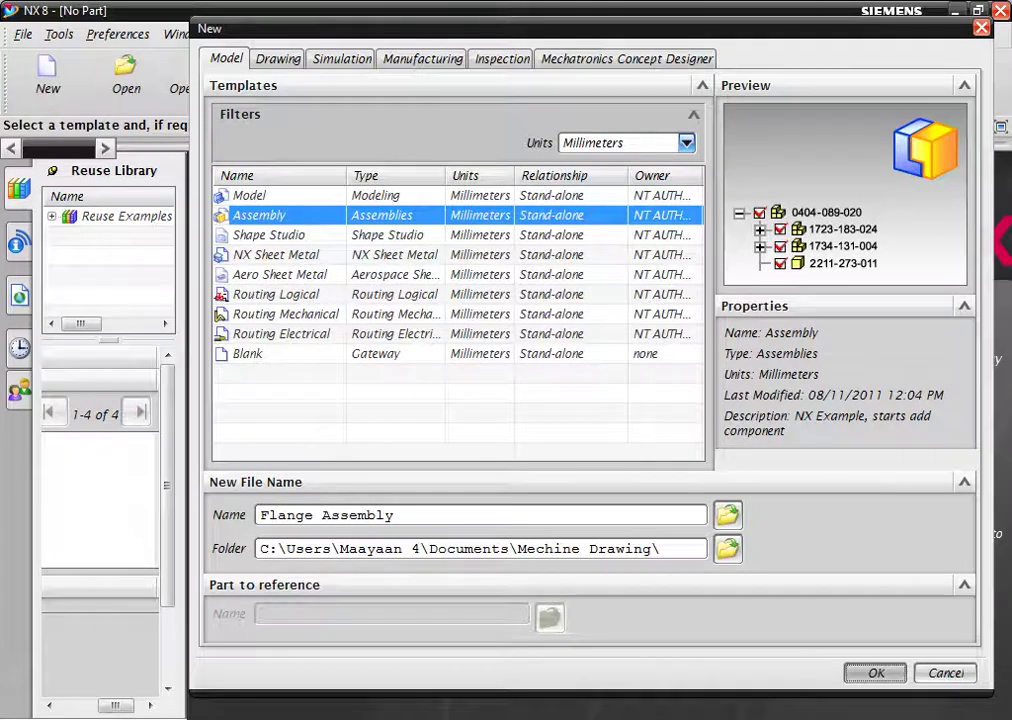
key("Return")
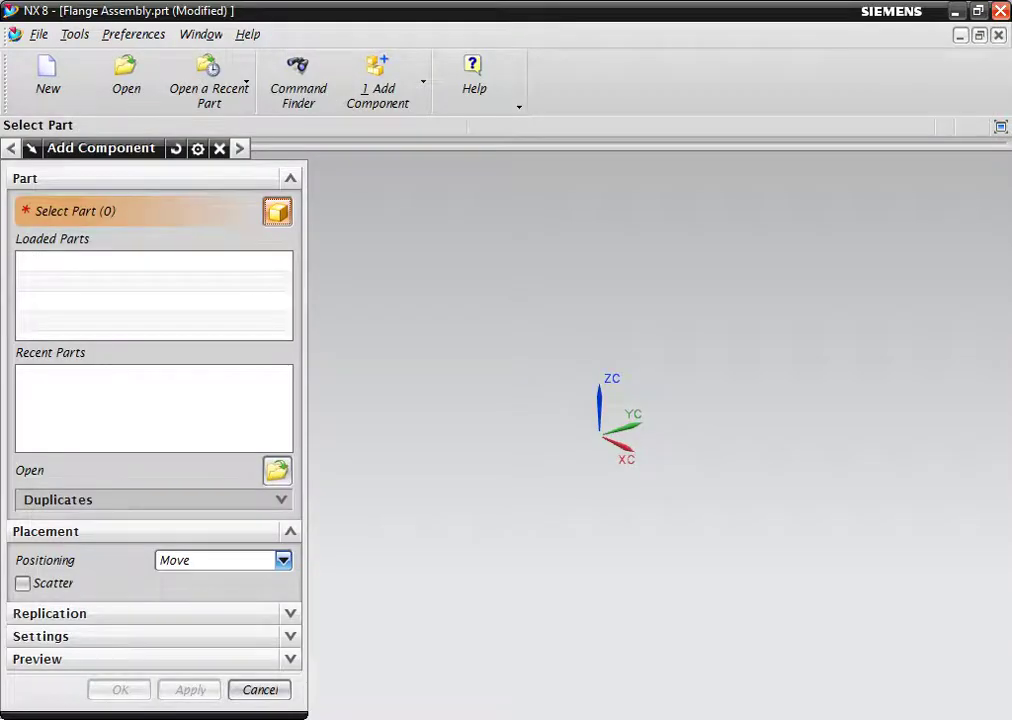
- Add the Flange part to the assembly, placed at the origin
left_click(277, 470)
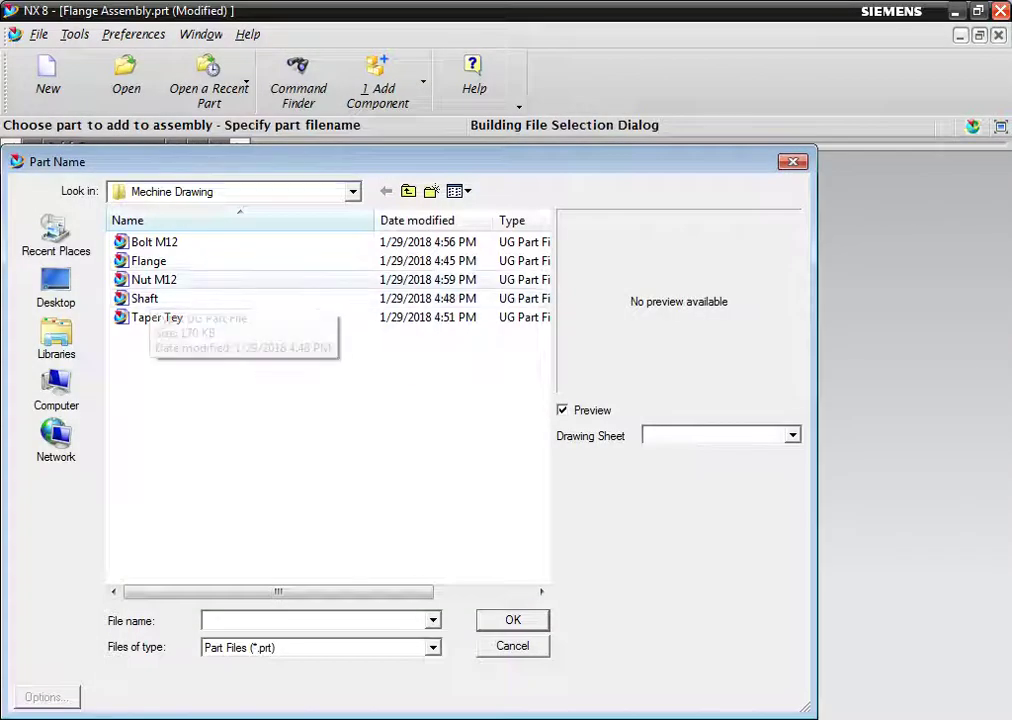
left_click(148, 260)
key("Return")
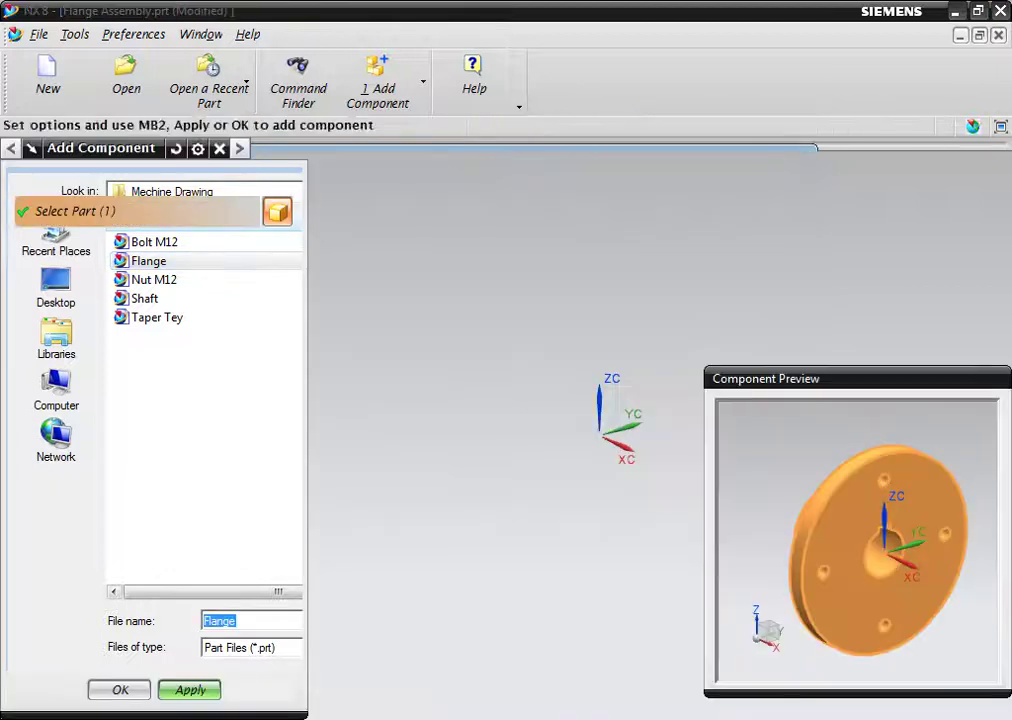
left_click(119, 689)
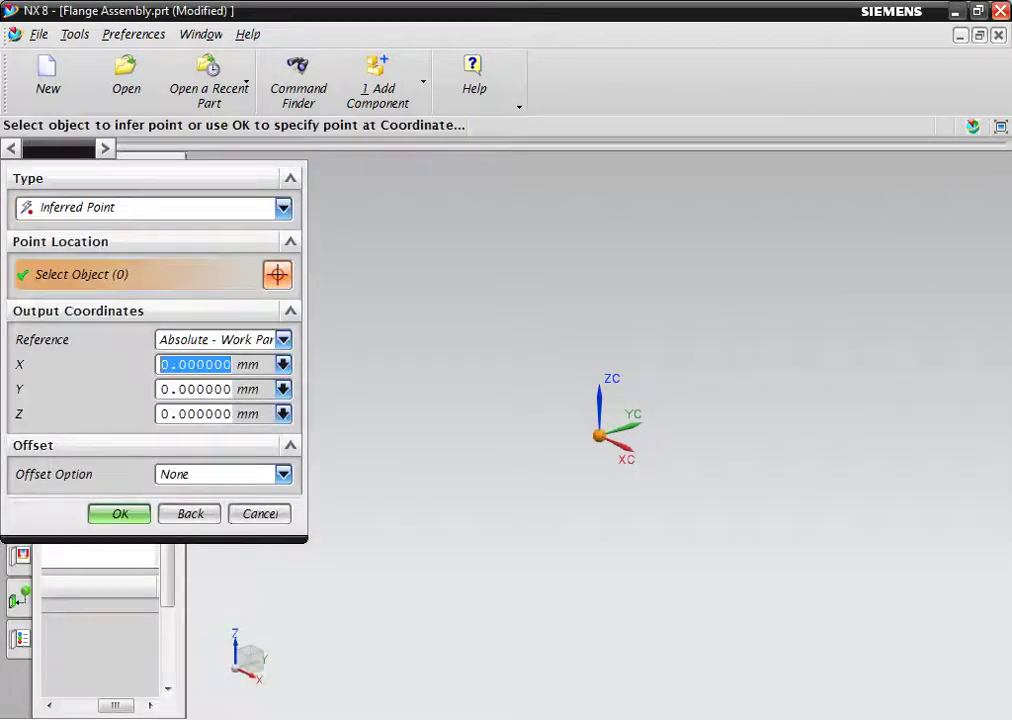
key("Return")
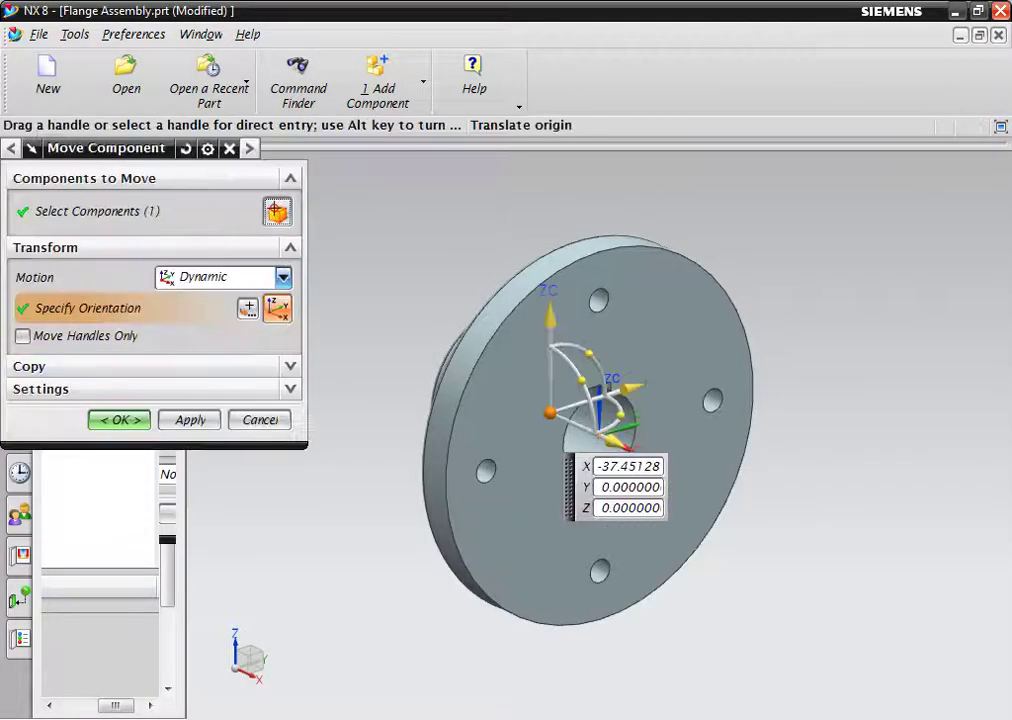
key("Return")
- Hold the flange in place with a Fix assembly constraint
key("ctrl+m")
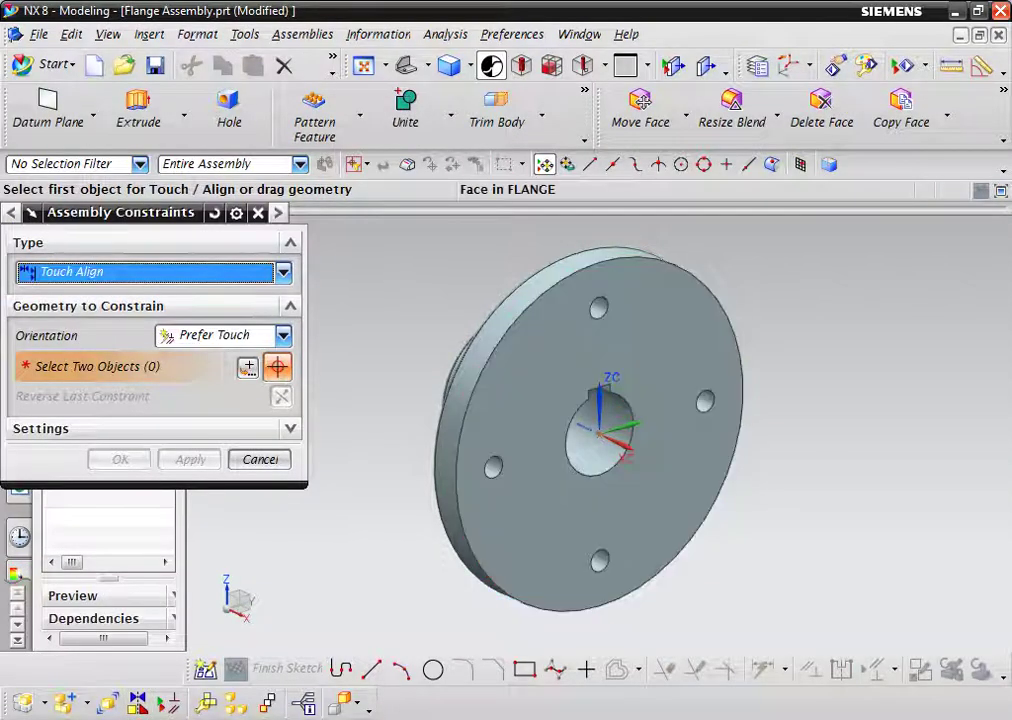
left_click(283, 272)
left_click(50, 354)
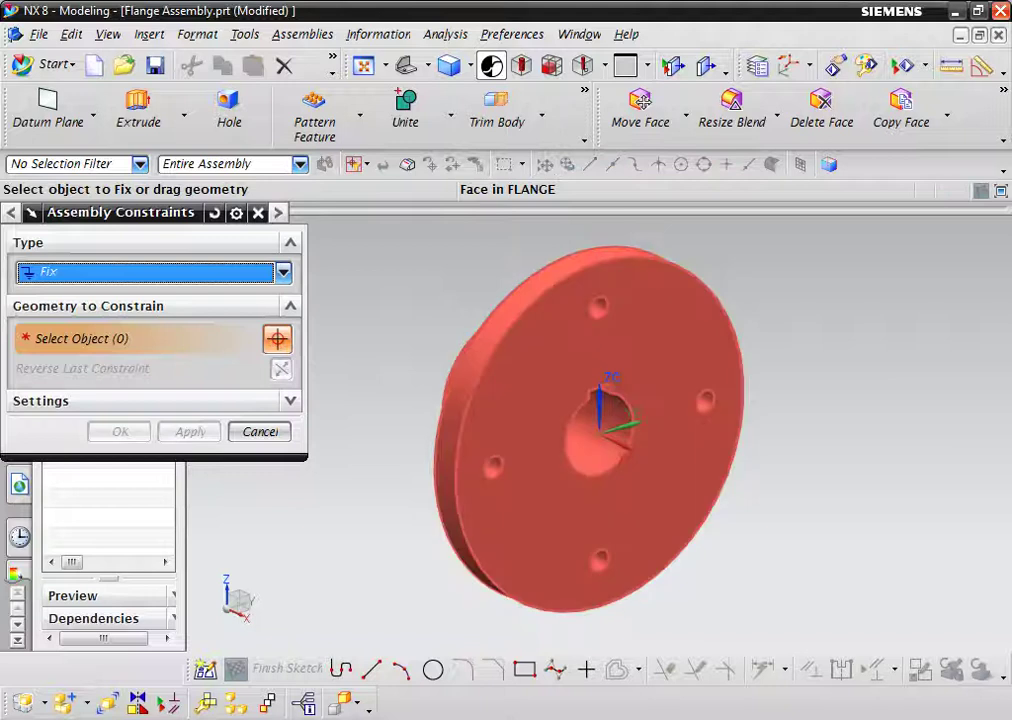
key("Return")
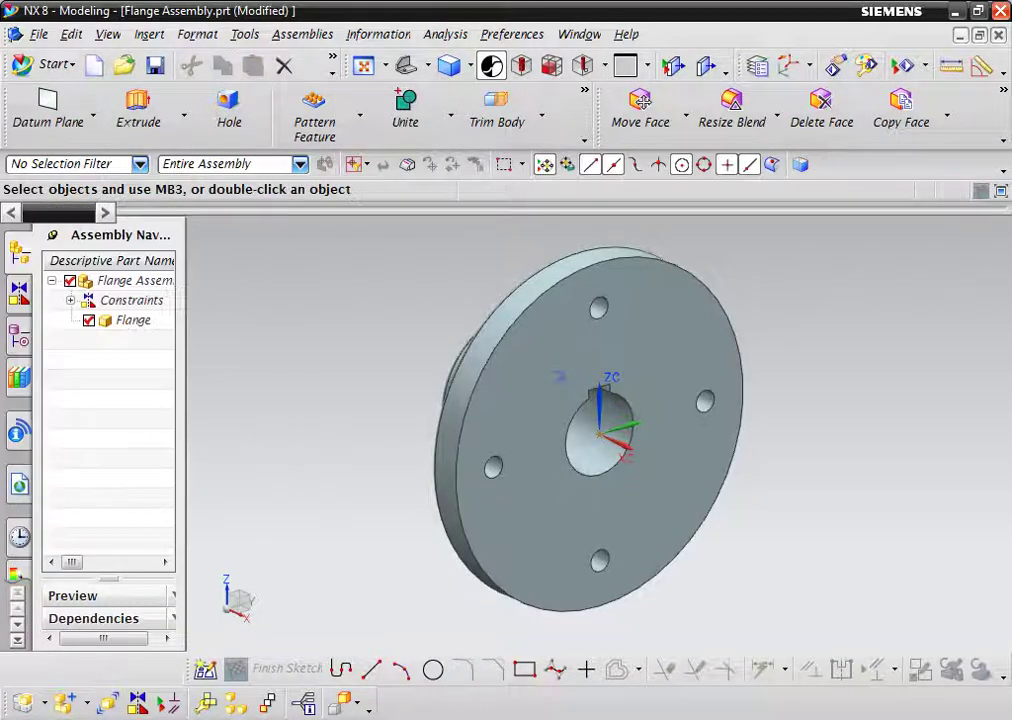
- Add the Shaft part and slide it along XC to X -240
left_click(65, 703)
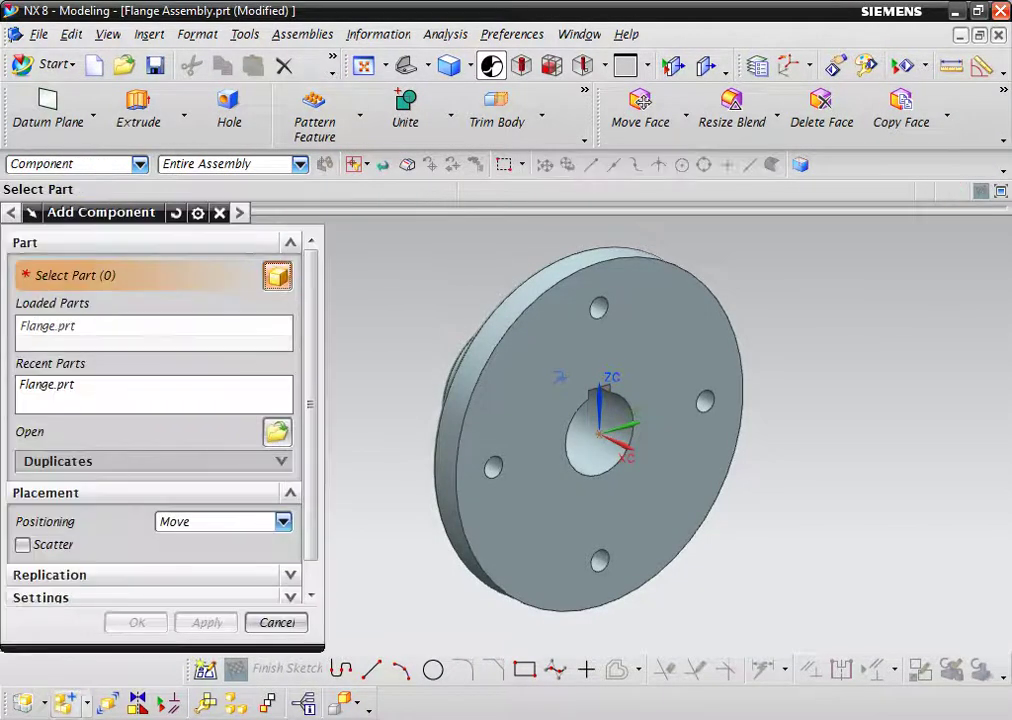
left_click(277, 431)
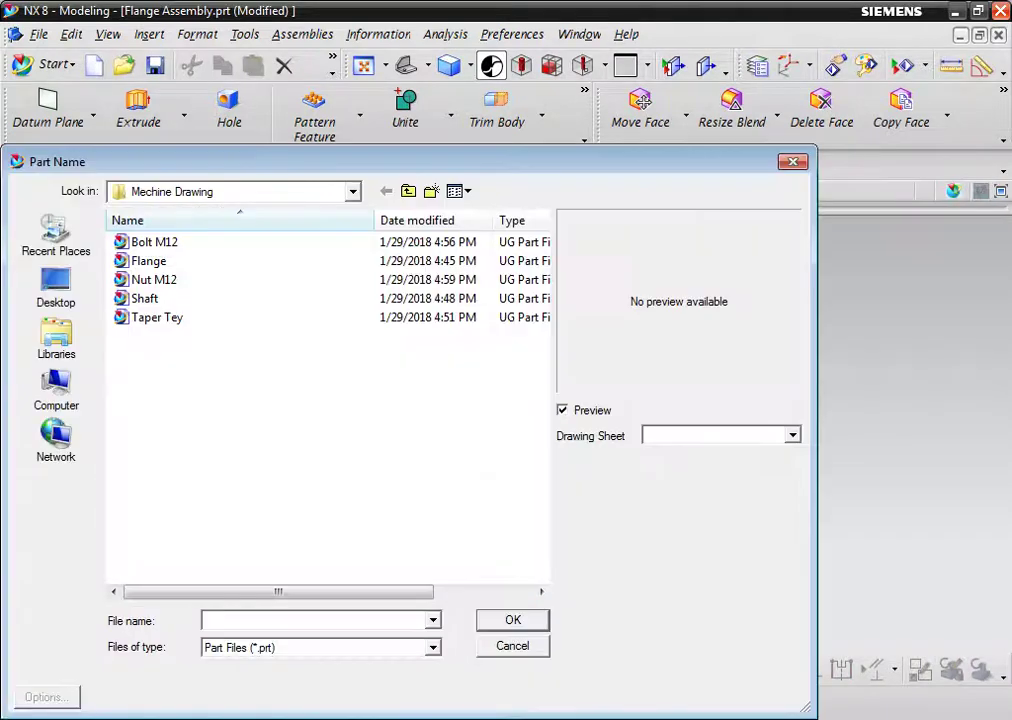
left_click(144, 298)
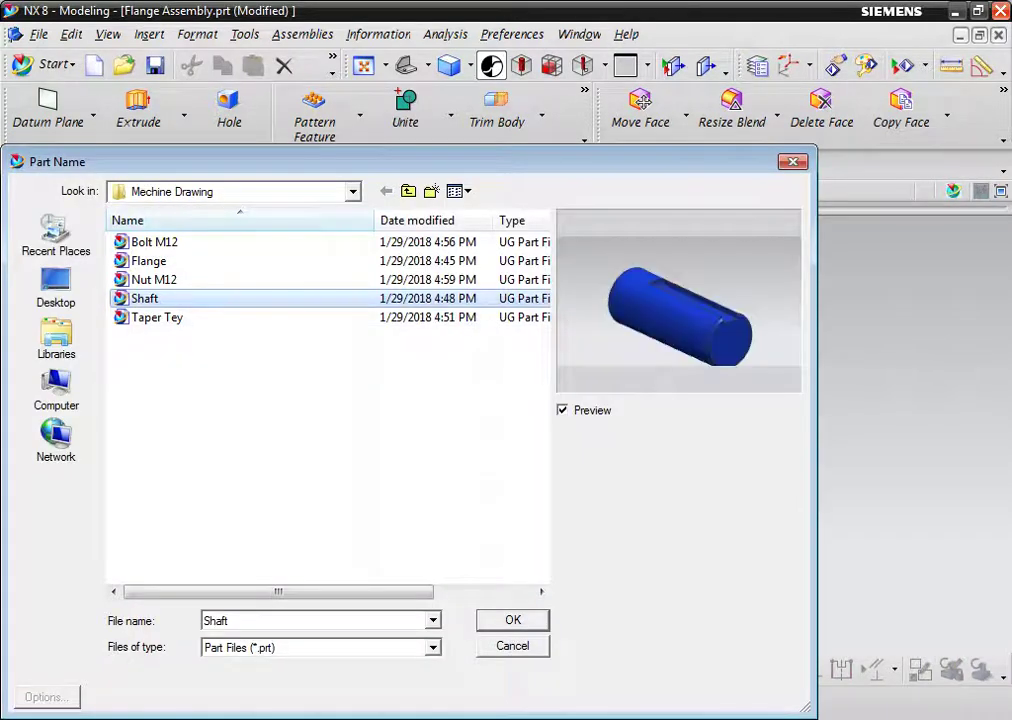
key("Return")
key("Return")
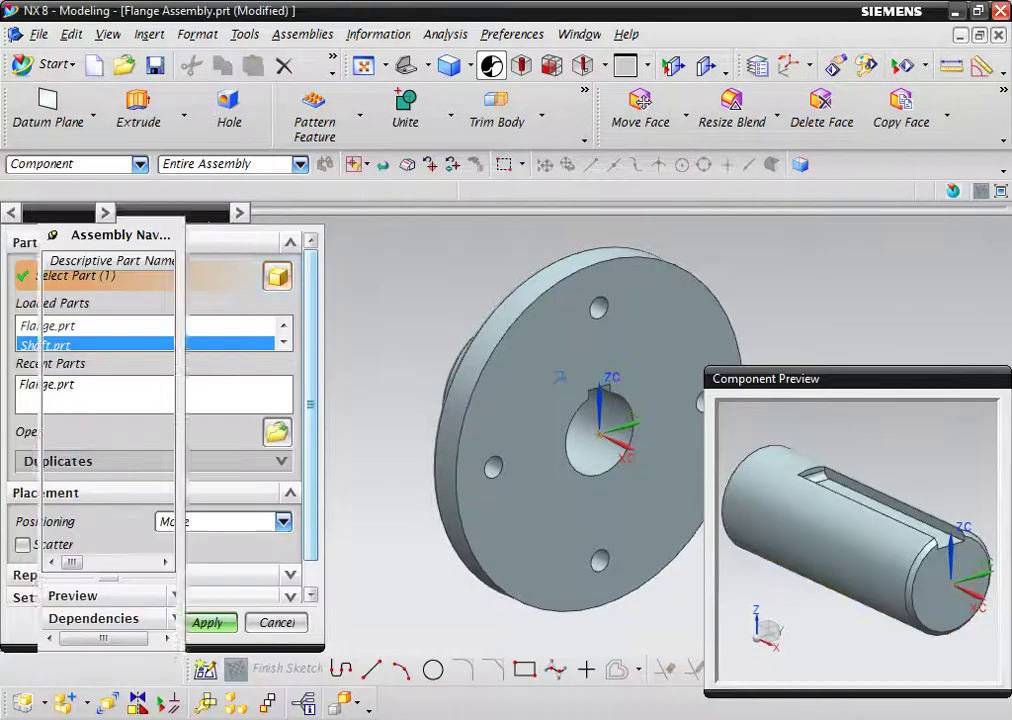
key("Return")
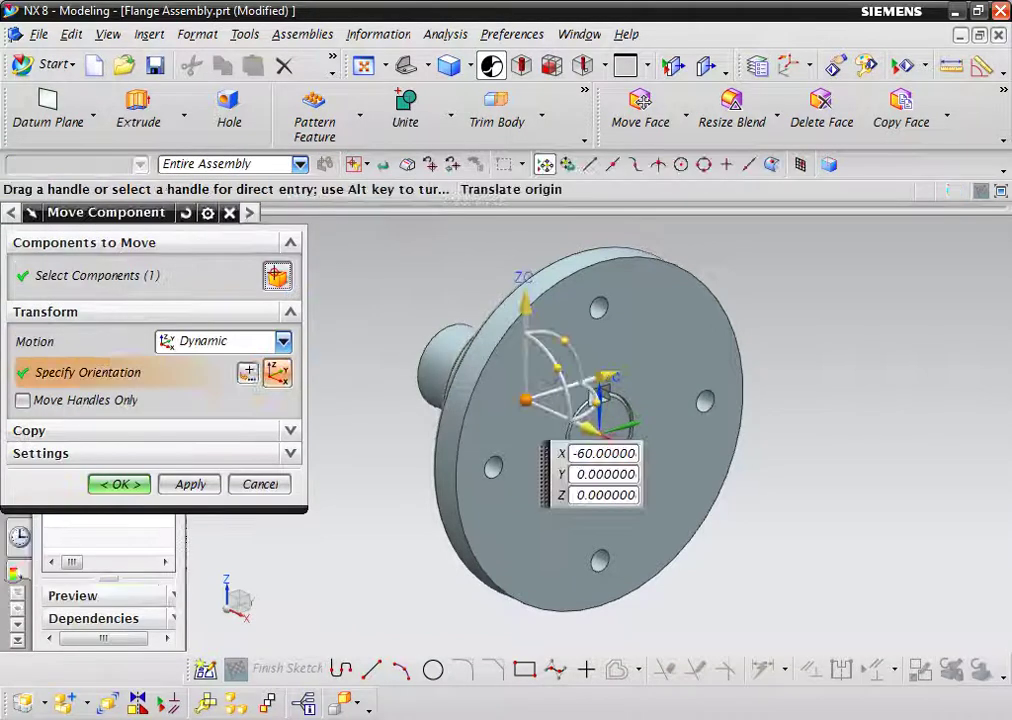
left_click_drag(588, 427, 372, 328)
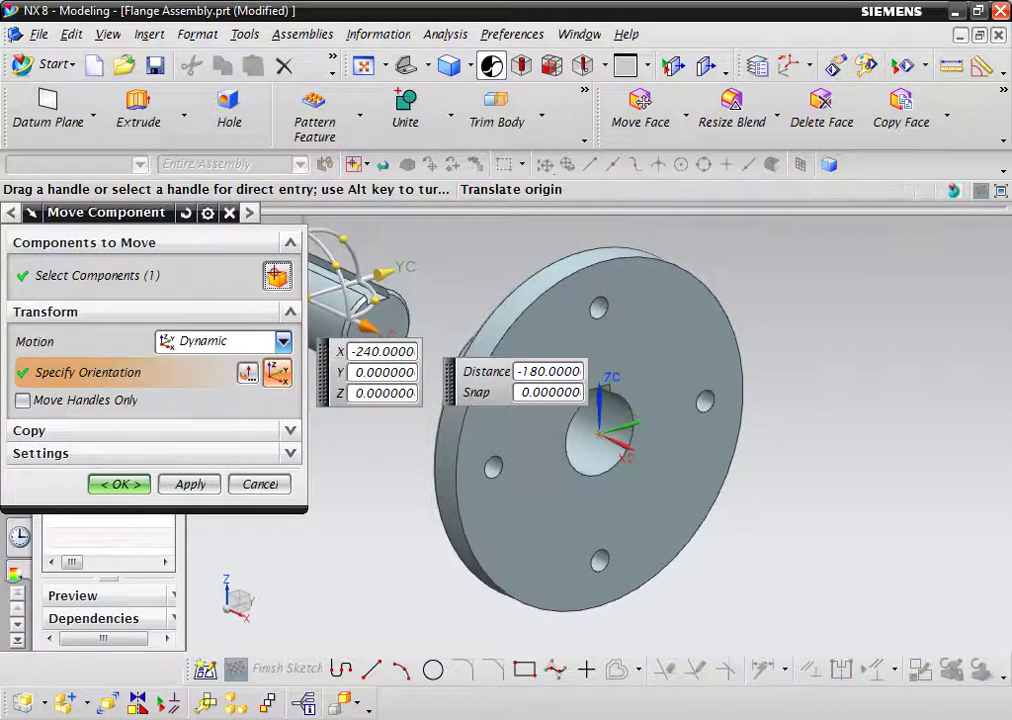
key("Return")
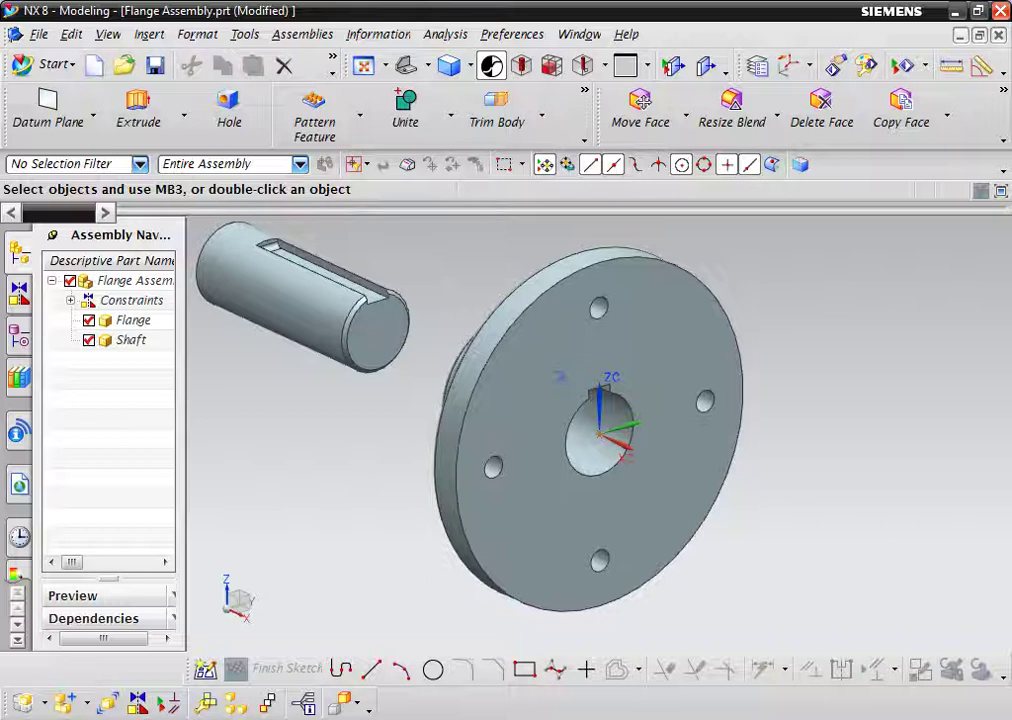
- Touch-align the shaft's centre axis with the flange bore axis
left_click(138, 703)
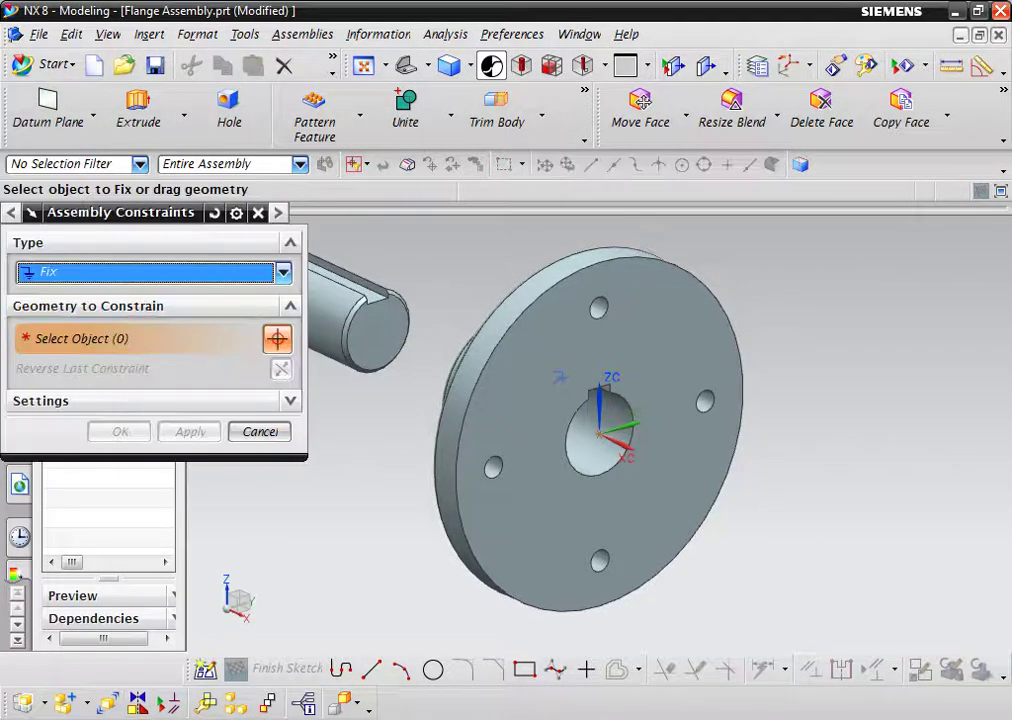
left_click(284, 272)
left_click(90, 291)
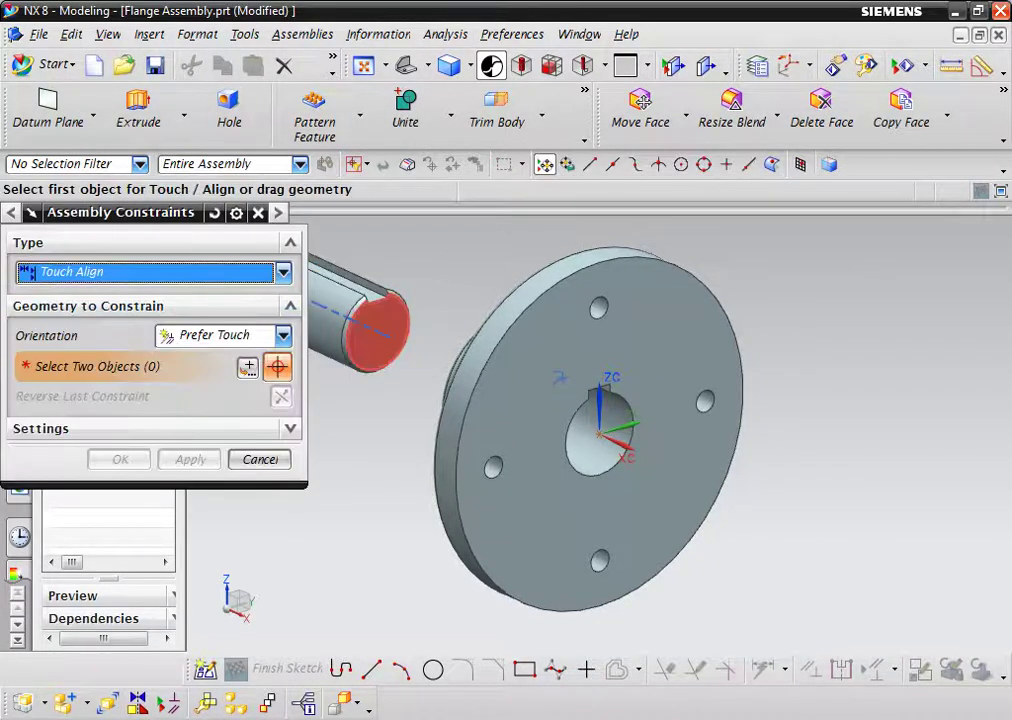
left_click(365, 328)
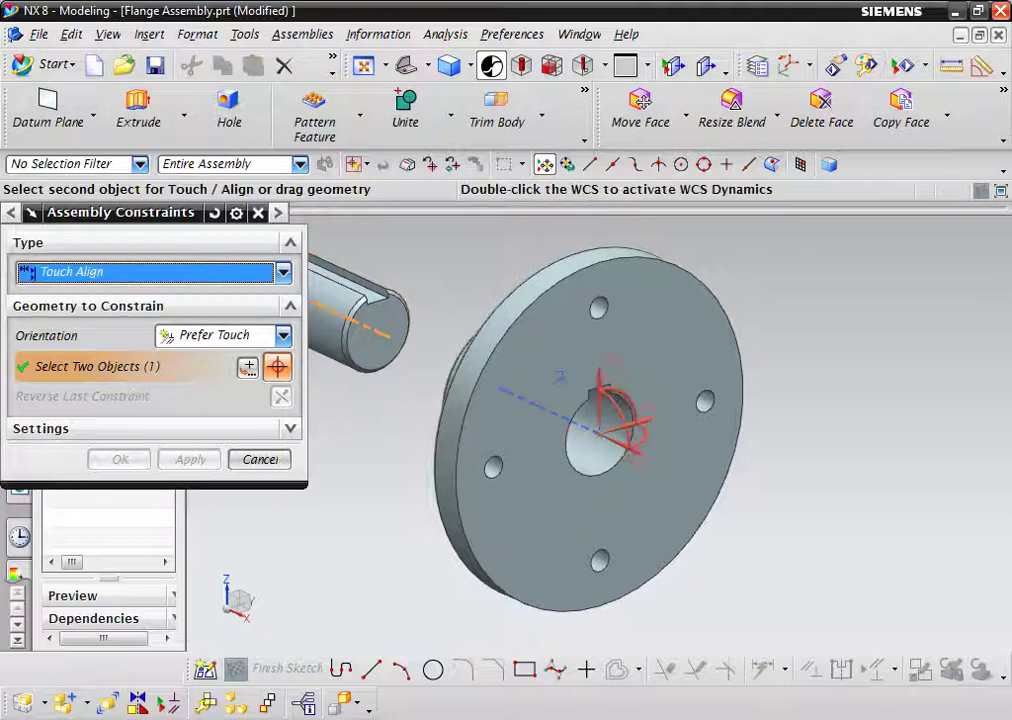
left_click(599, 436)
scroll(370, 340, "up", 2)
left_click(395, 284)
scroll(370, 345, "down", 3)
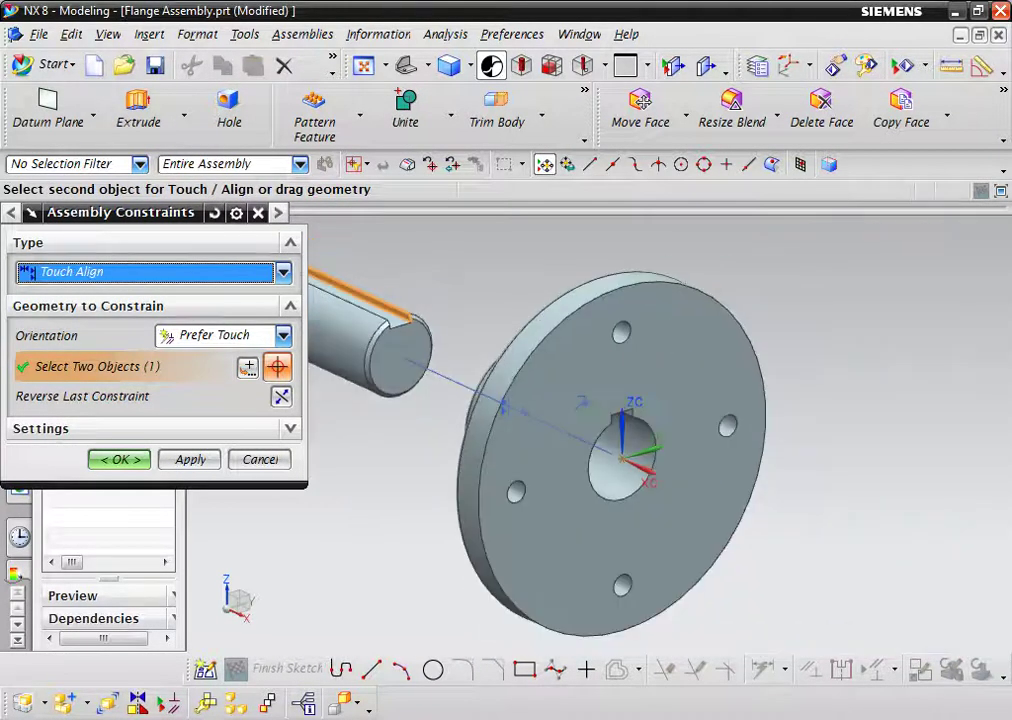
scroll(640, 290, "up", 3)
scroll(640, 290, "up", 3)
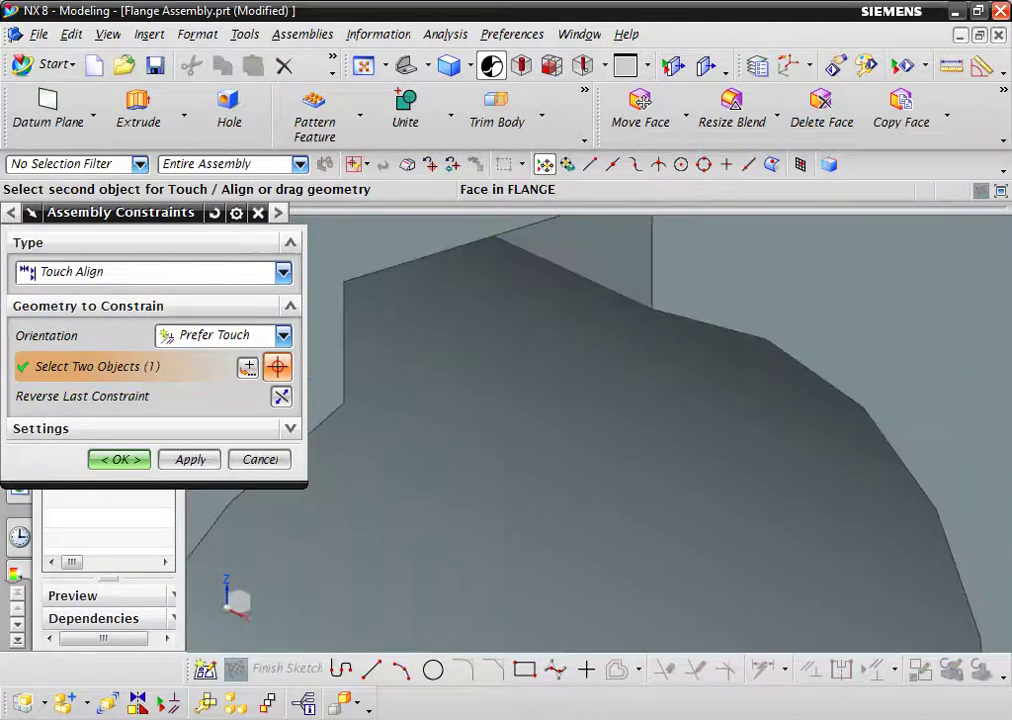
left_click(618, 292)
- Make the shaft's end face touch the flange face, reversed to the far side
scroll(618, 292, "down", 3)
scroll(618, 292, "down", 3)
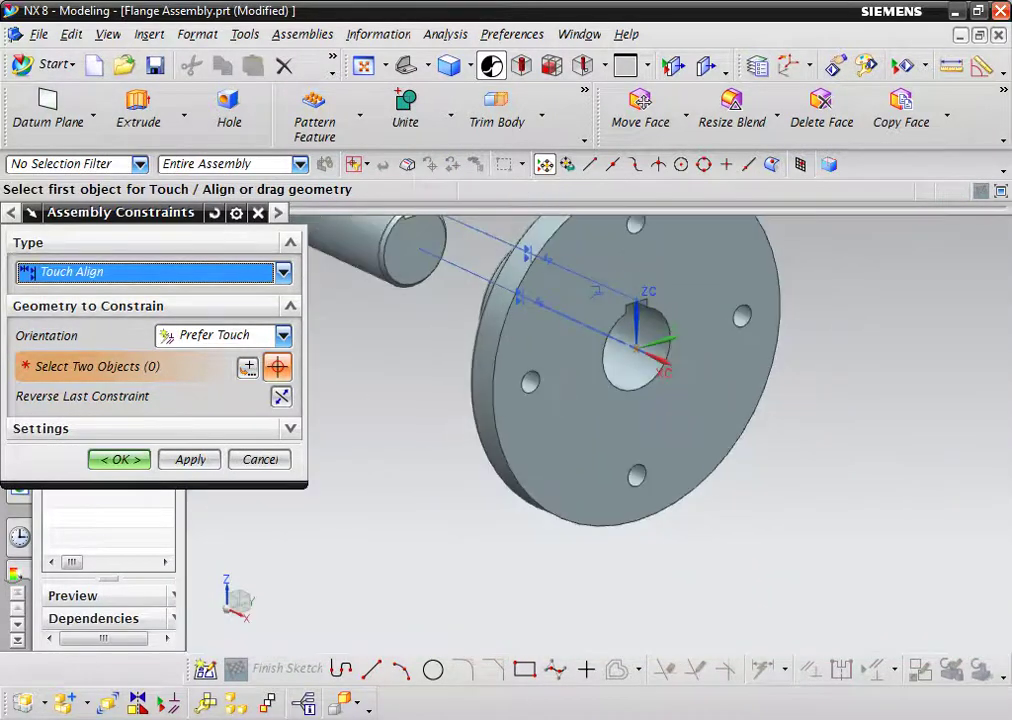
left_click(400, 245)
left_click(570, 430)
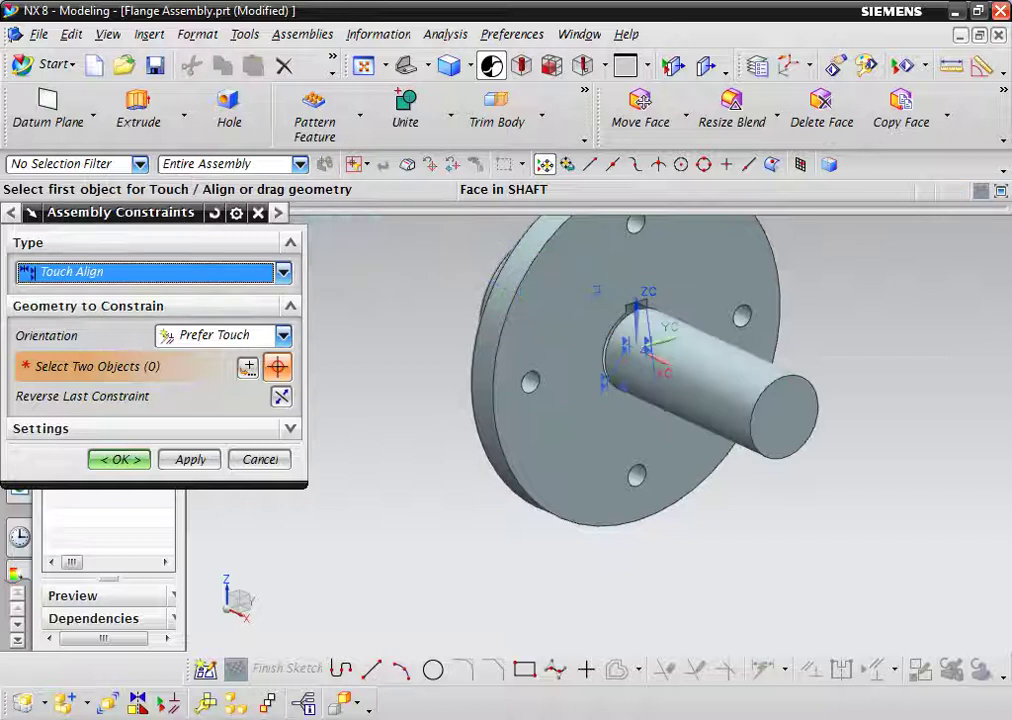
left_click(281, 396)
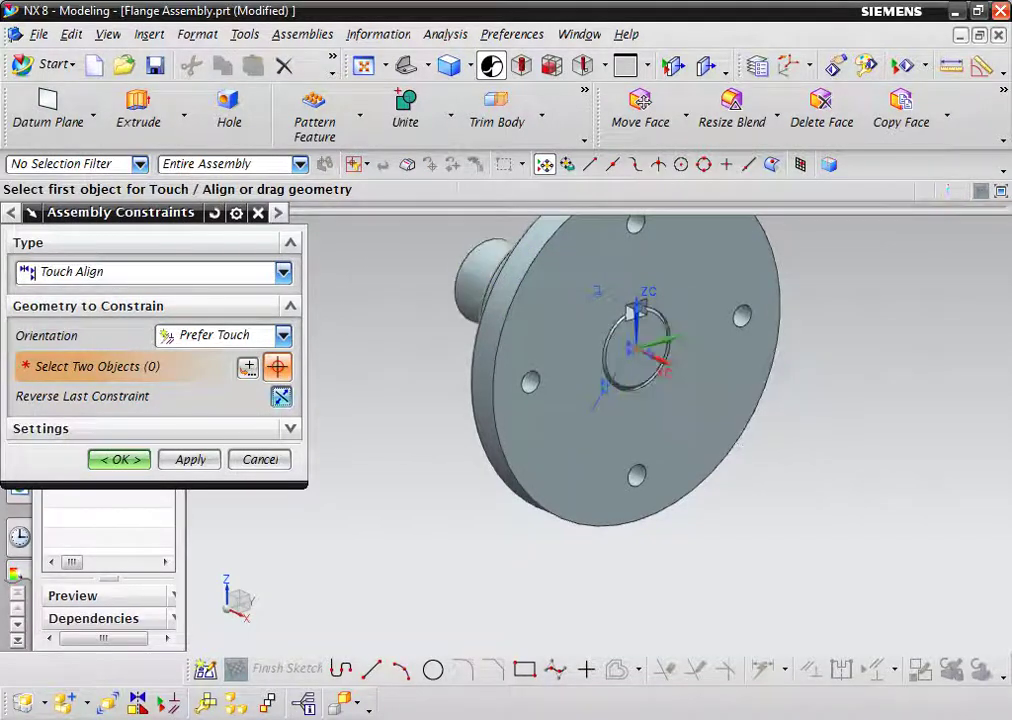
key("Return")
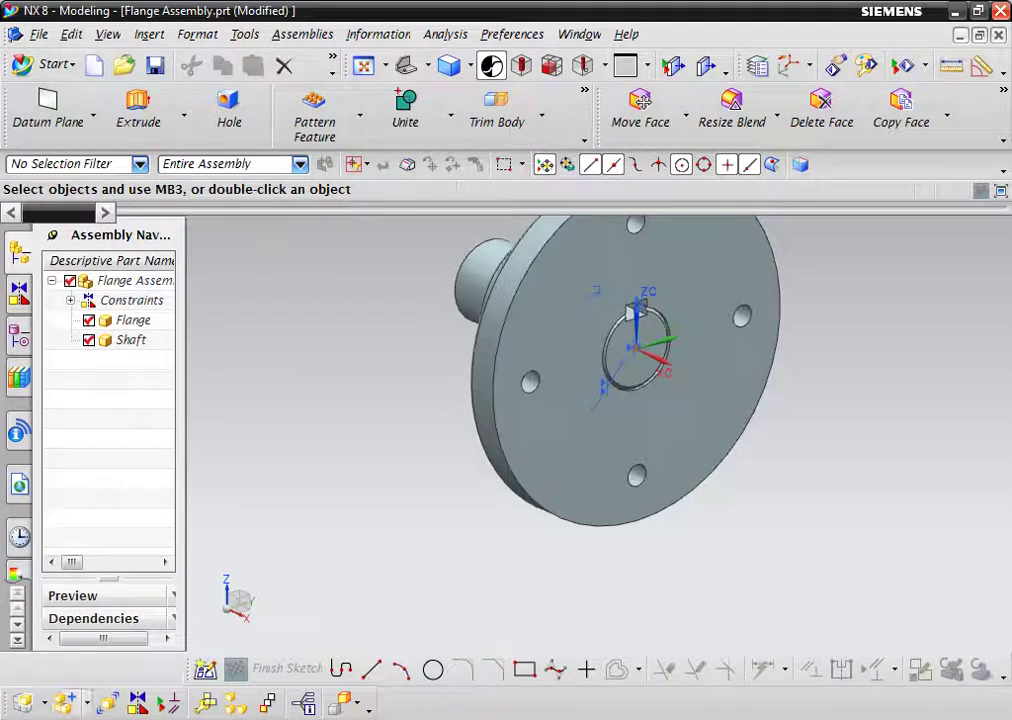
left_click(64, 703)
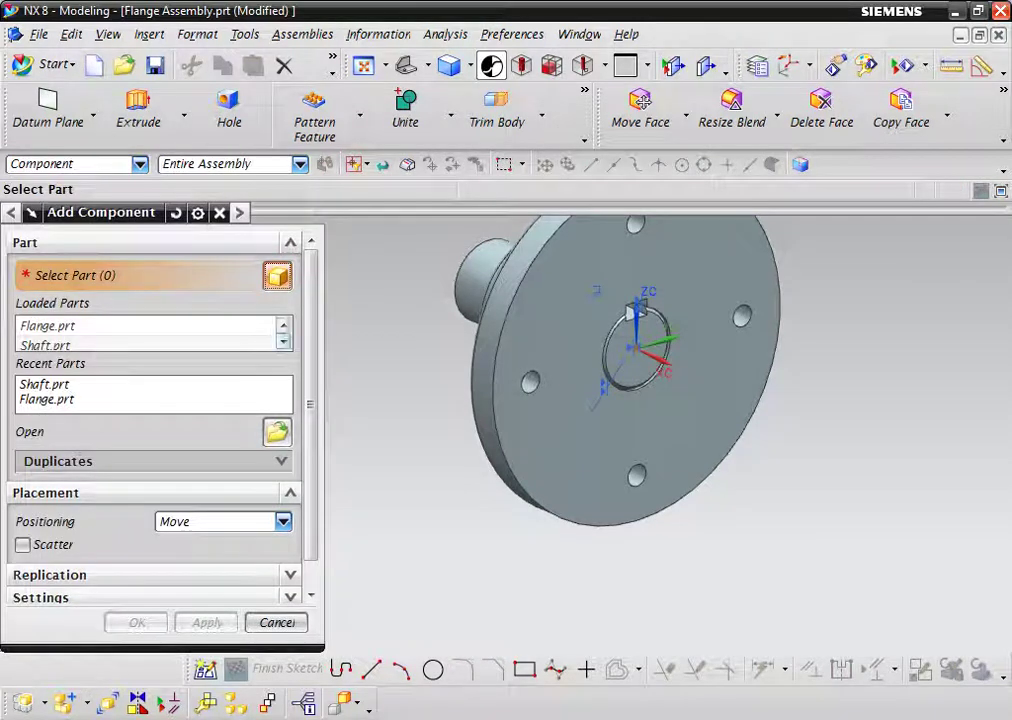
- Add the Taper Tey part to the flange assembly at the default origin
left_click(277, 431)
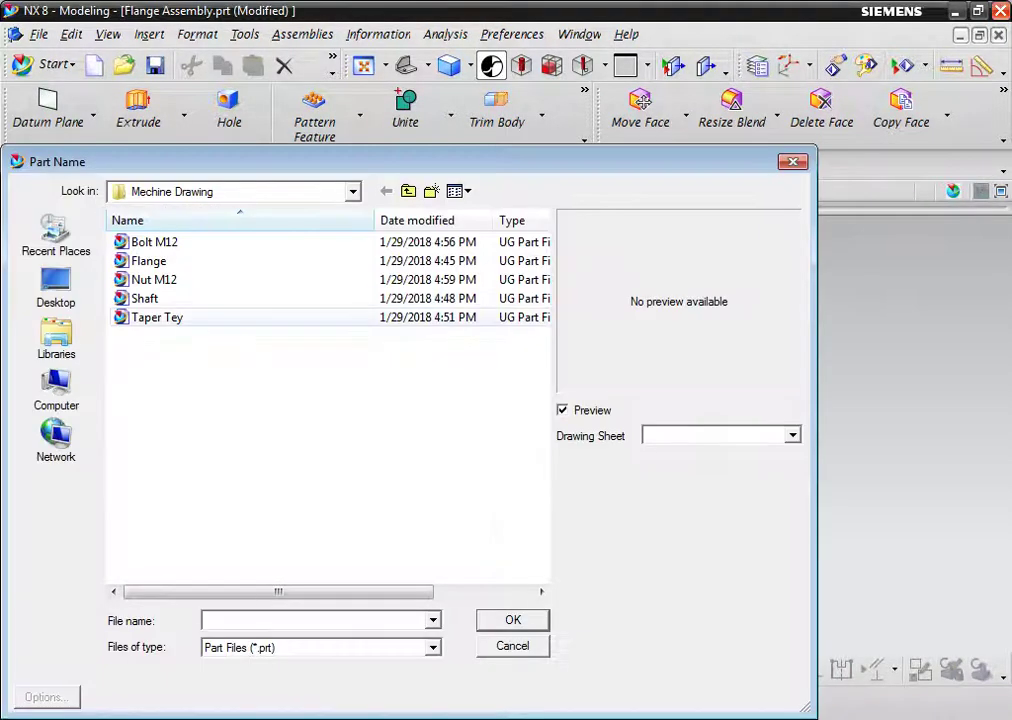
left_click(144, 298)
left_click(157, 317)
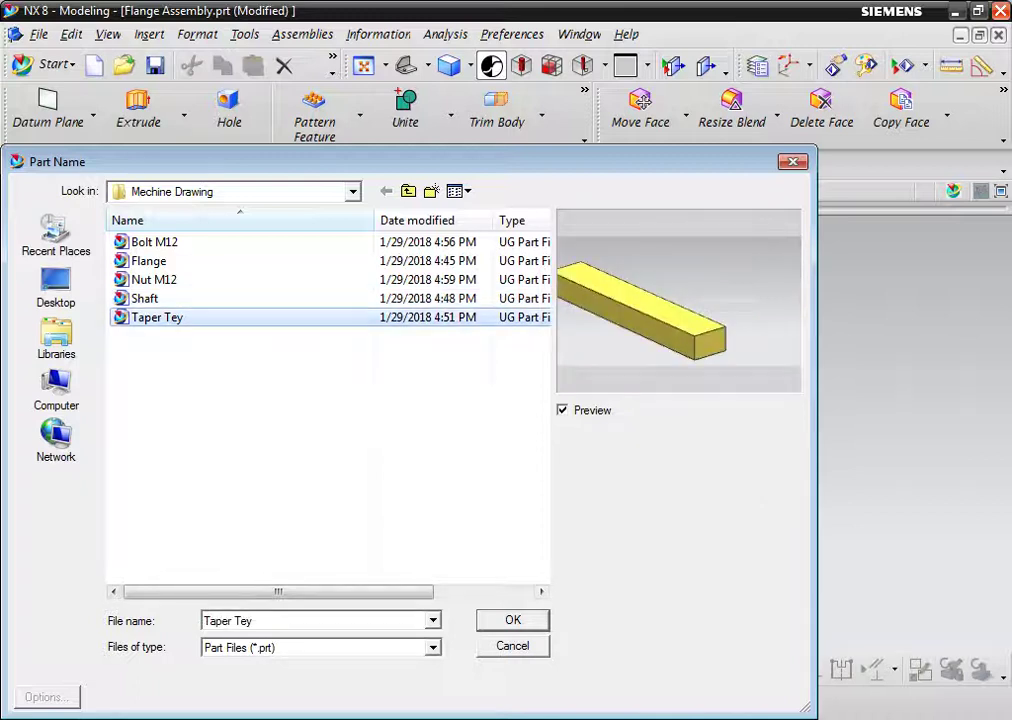
left_click(512, 619)
left_click(136, 621)
key("Return")
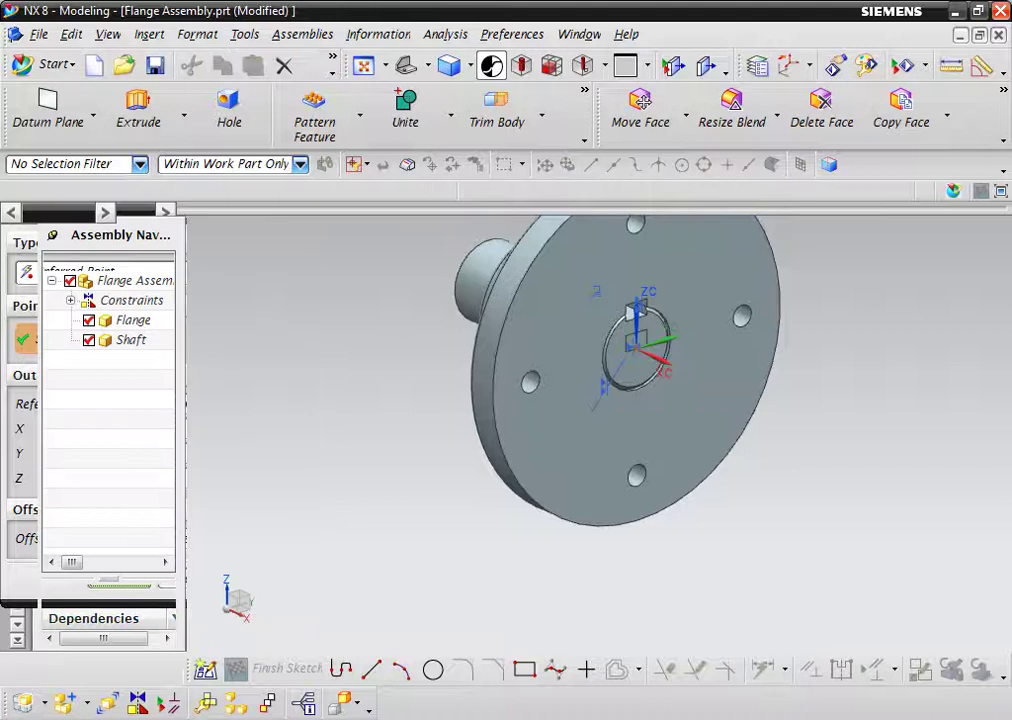
- Move the Taper Tey key along XC to X 155, beside the flange
left_click_drag(716, 377, 900, 455)
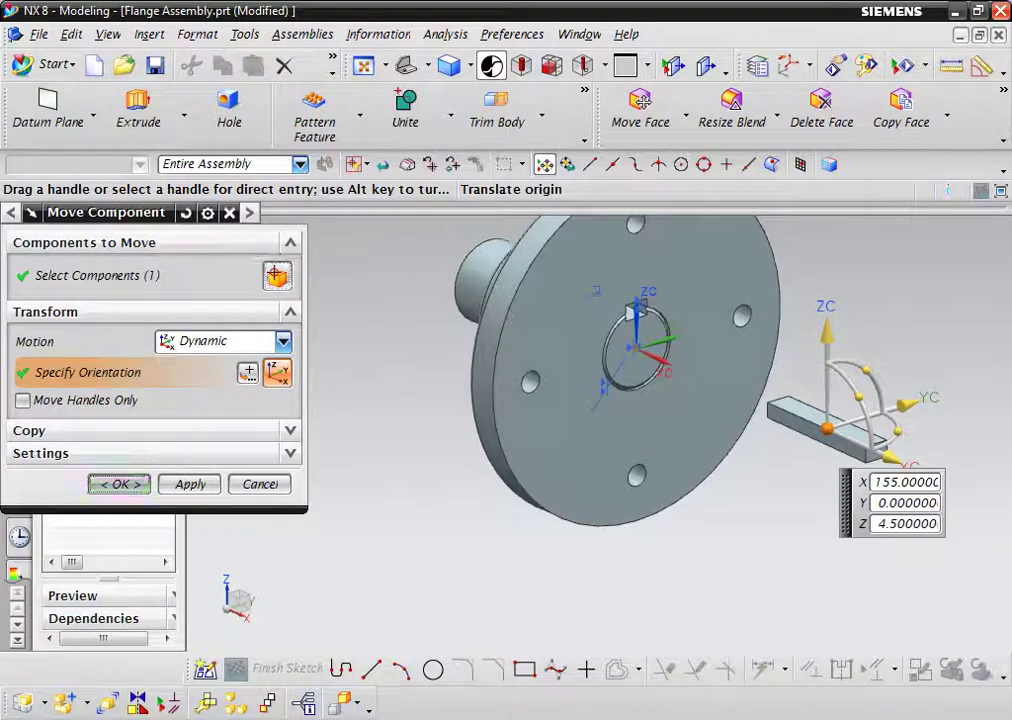
left_click(119, 484)
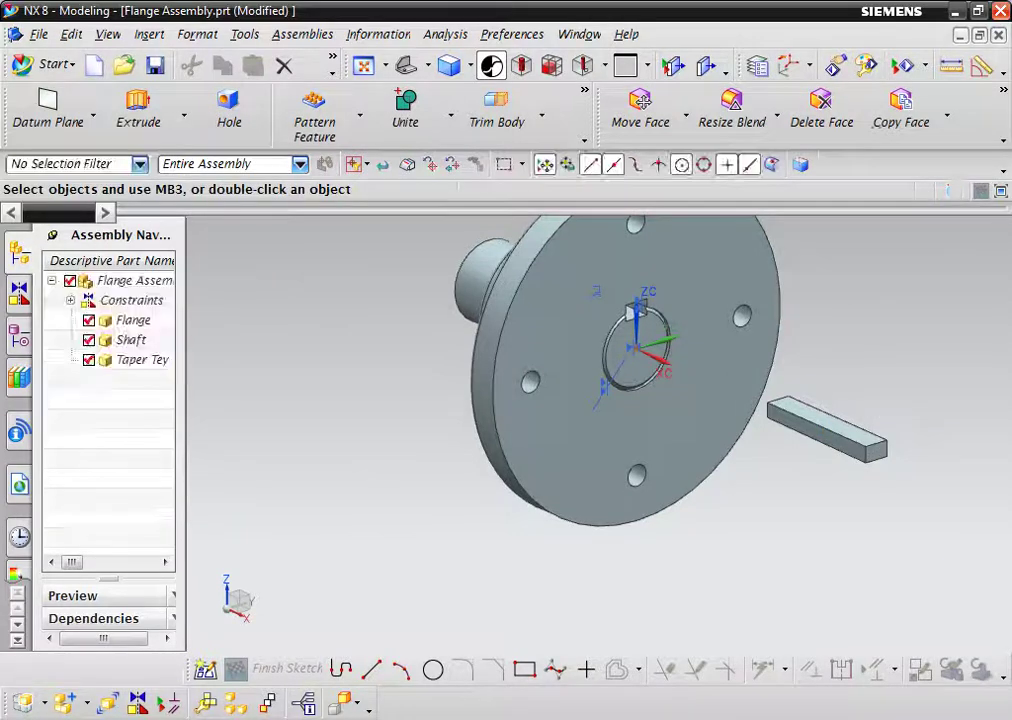
left_click(137, 703)
scroll(565, 322, "down", 4)
scroll(565, 322, "down", 1)
- Touch-align the key's faces with the matching faces of the shaft keyway
left_click(565, 320)
scroll(565, 320, "up", 3)
scroll(562, 330, "up", 2)
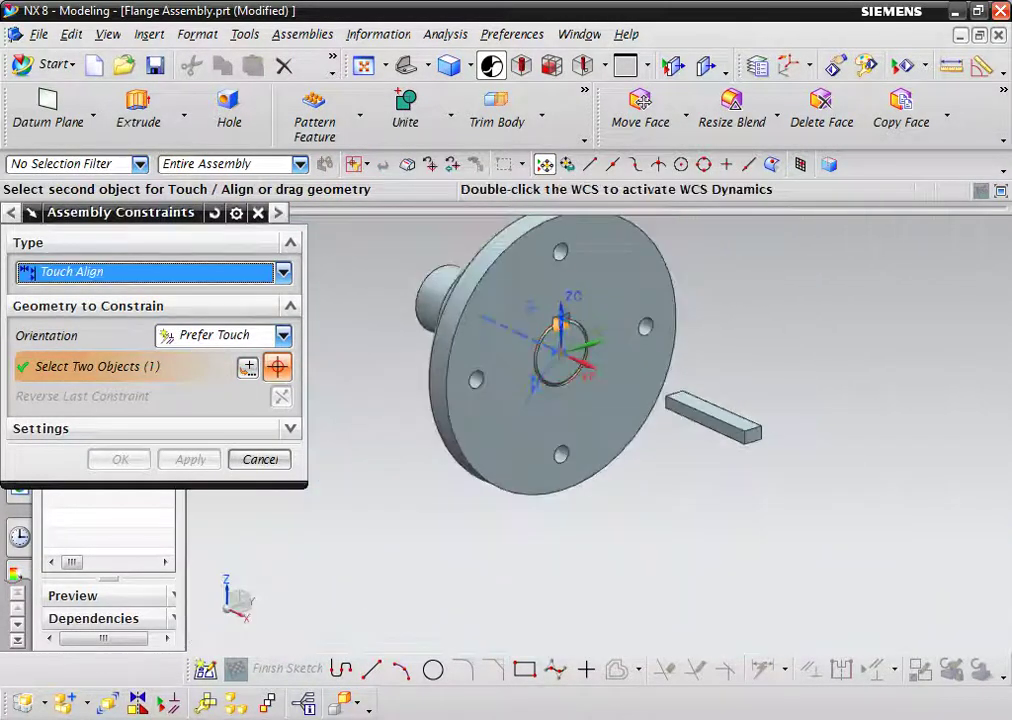
middle_click_drag(533, 302, 532, 328)
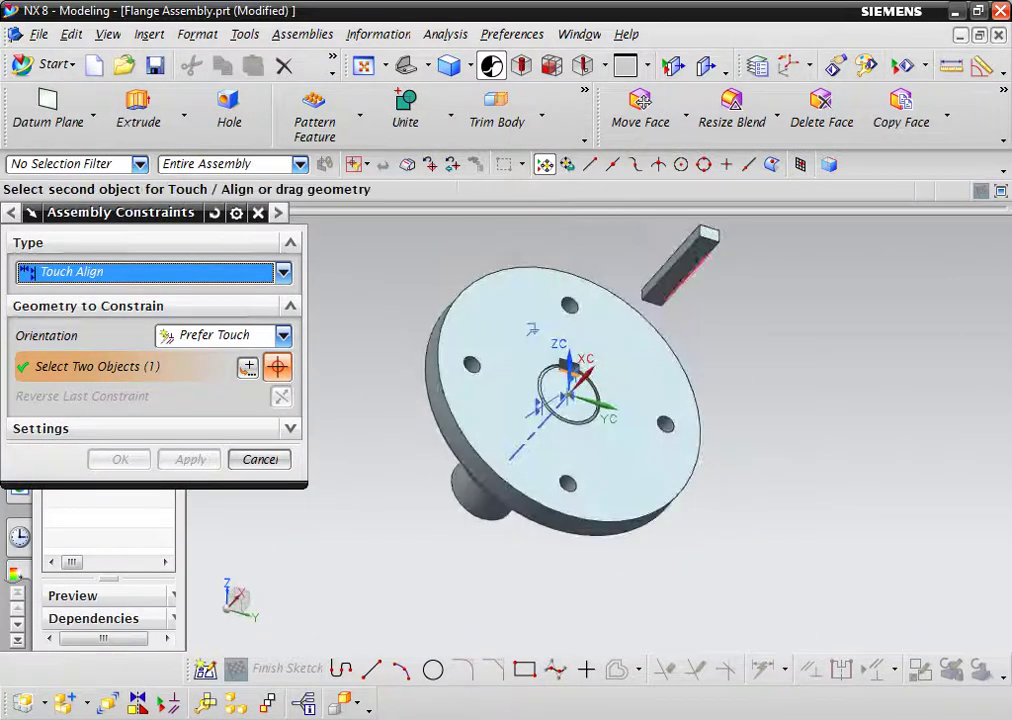
left_click(665, 288)
middle_click_drag(665, 288, 640, 330)
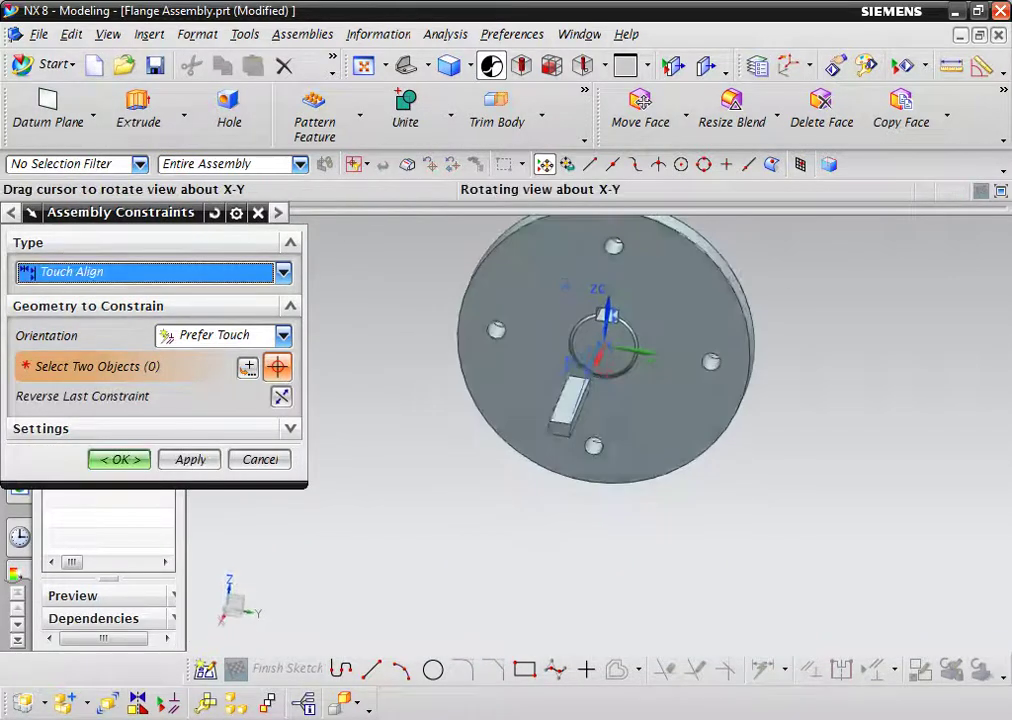
middle_click_drag(560, 340, 470, 460)
scroll(470, 460, "down", 3)
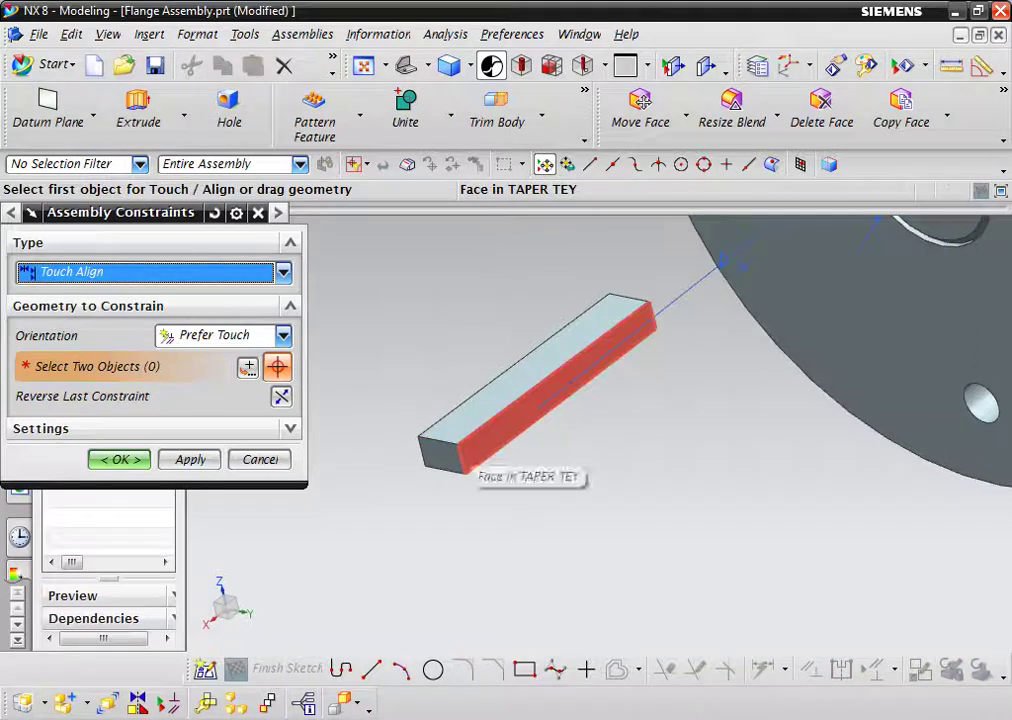
left_click(470, 460)
scroll(470, 460, "up", 3)
middle_click_drag(470, 460, 520, 400)
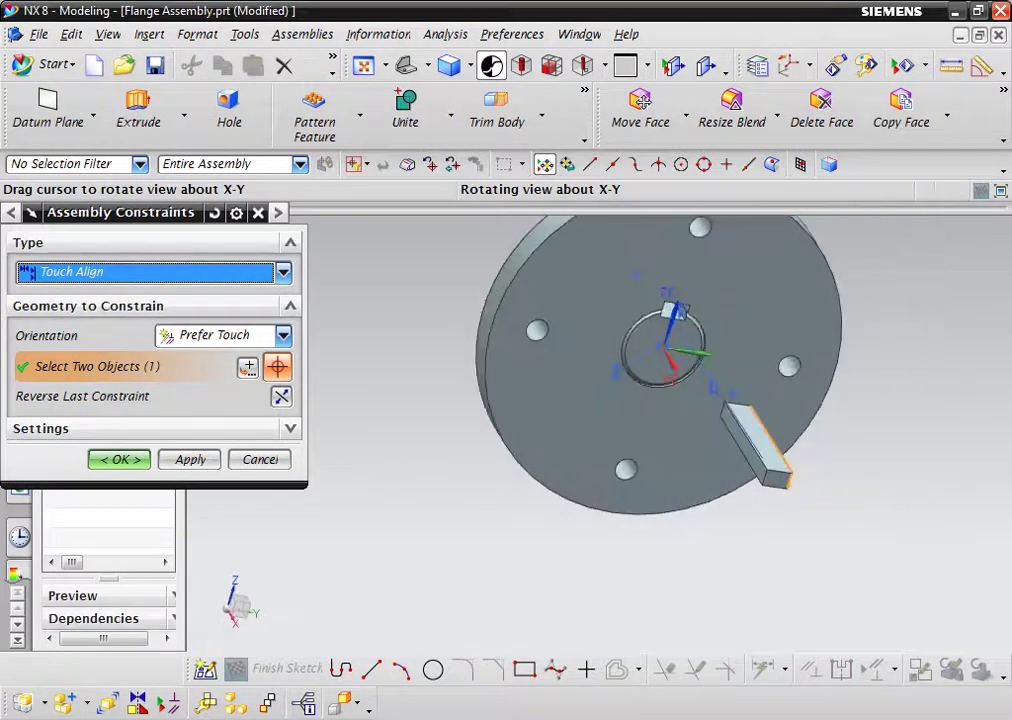
scroll(668, 310, "down", 5)
scroll(700, 300, "down", 3)
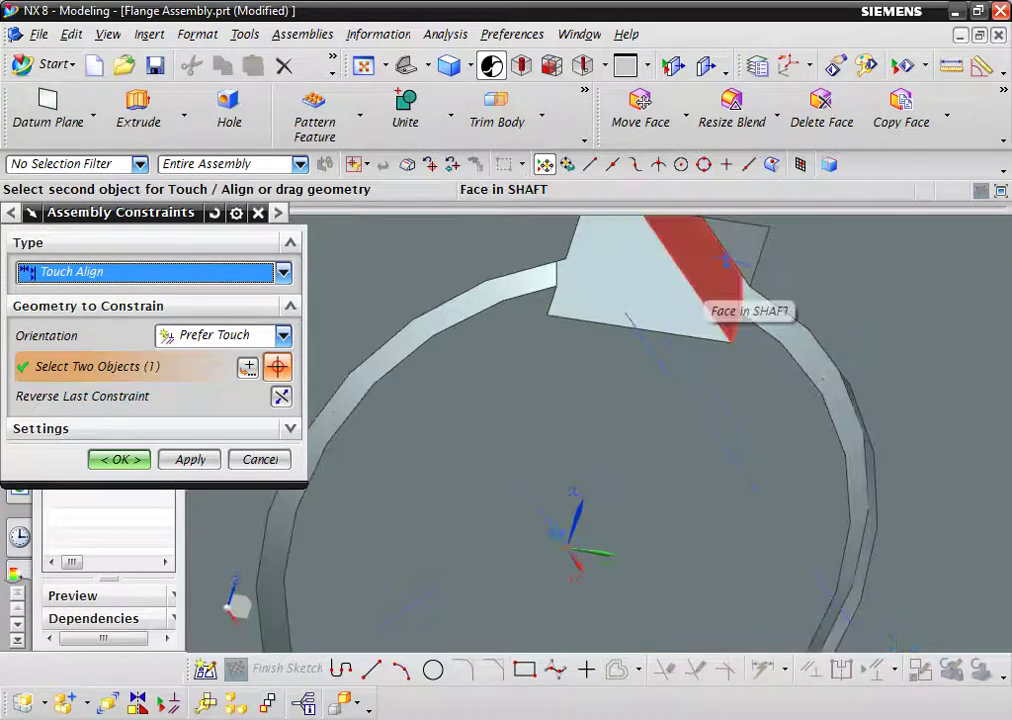
left_click(728, 262)
- Align the key's end face with the shaft end and finish the constraints
scroll(728, 262, "up", 3)
scroll(728, 262, "up", 3)
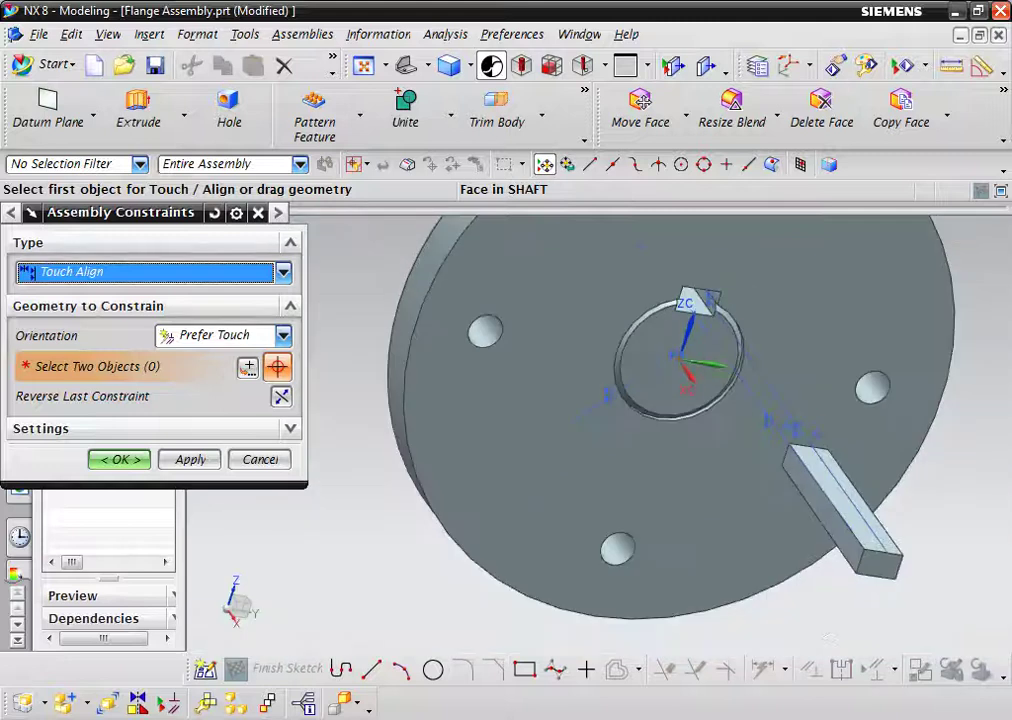
left_click(876, 562)
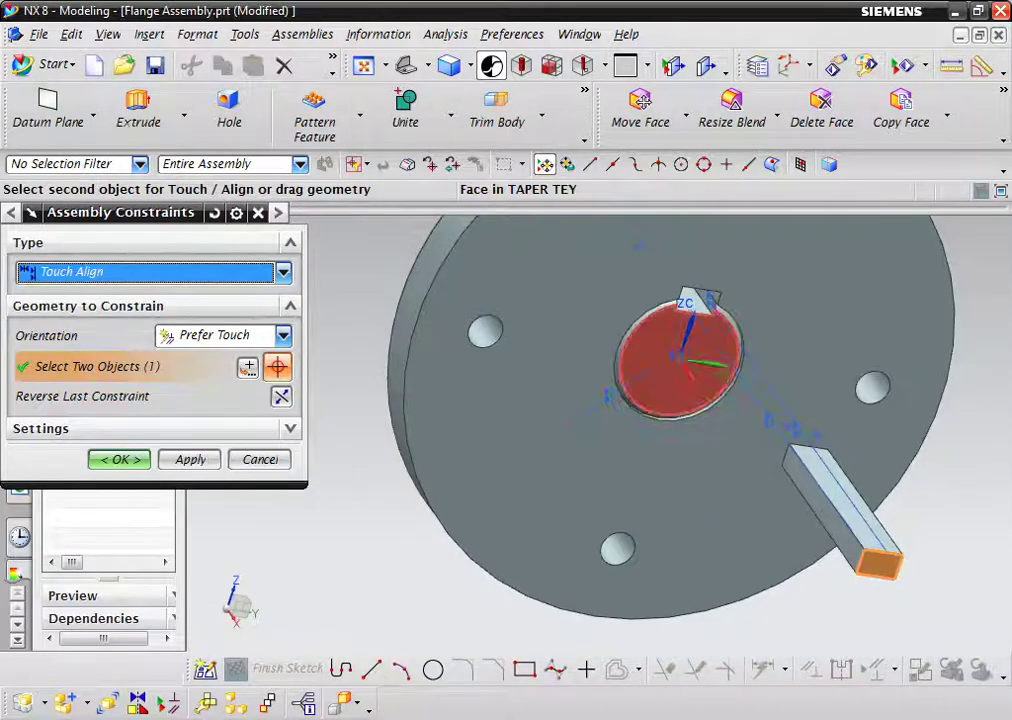
left_click(660, 360)
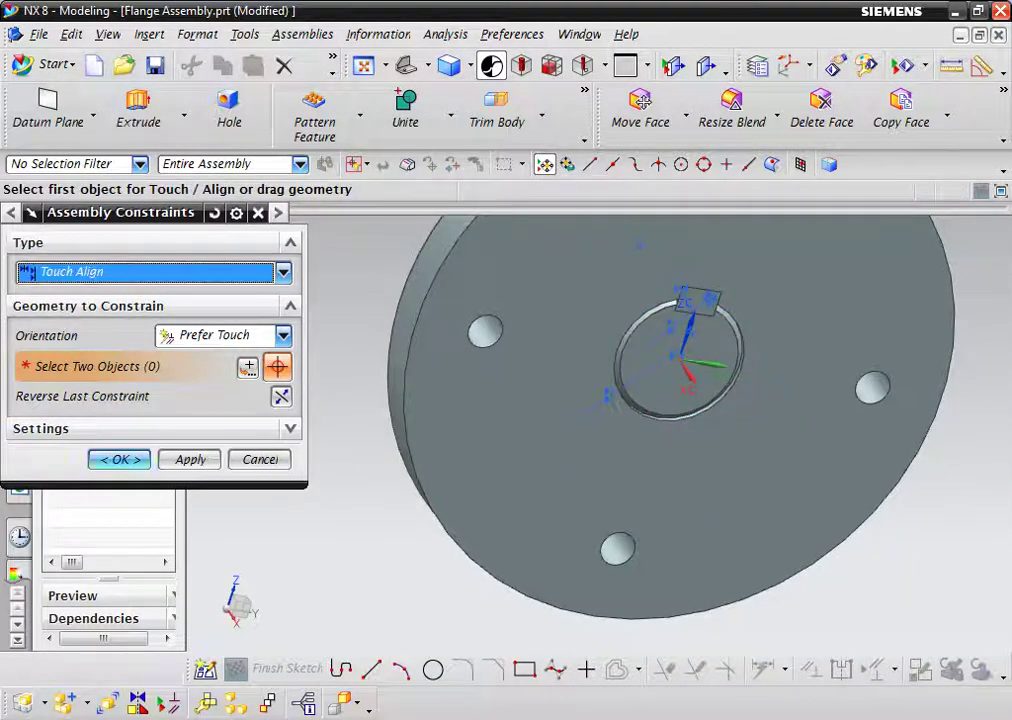
left_click(120, 459)
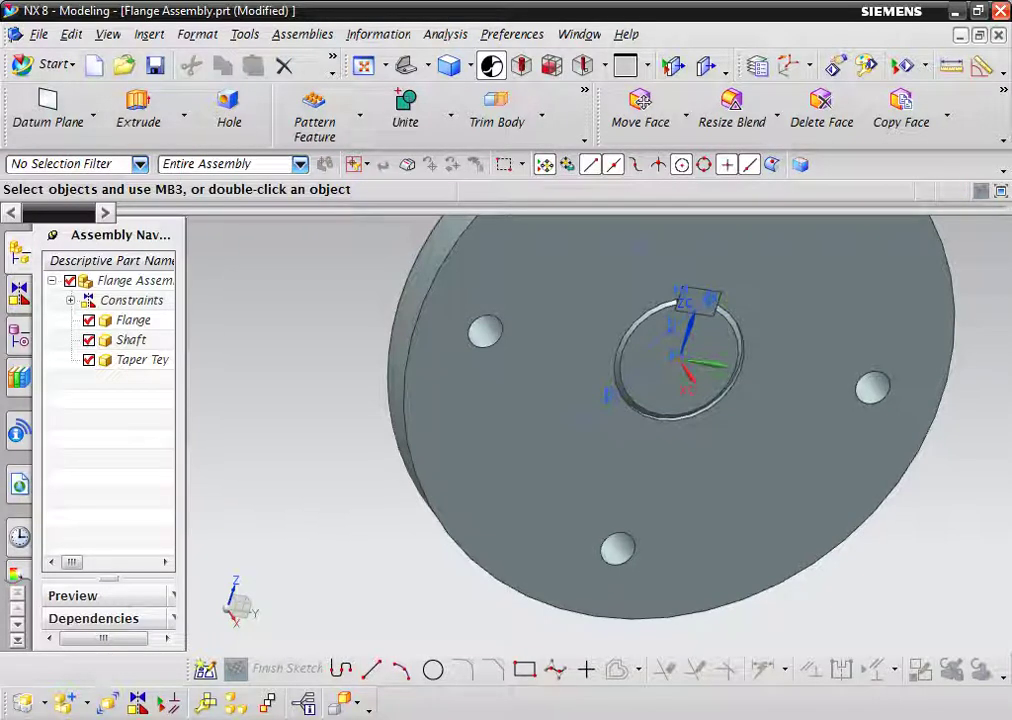
- Show the assembly in trimetric view with Studio rendering style
left_click(406, 66)
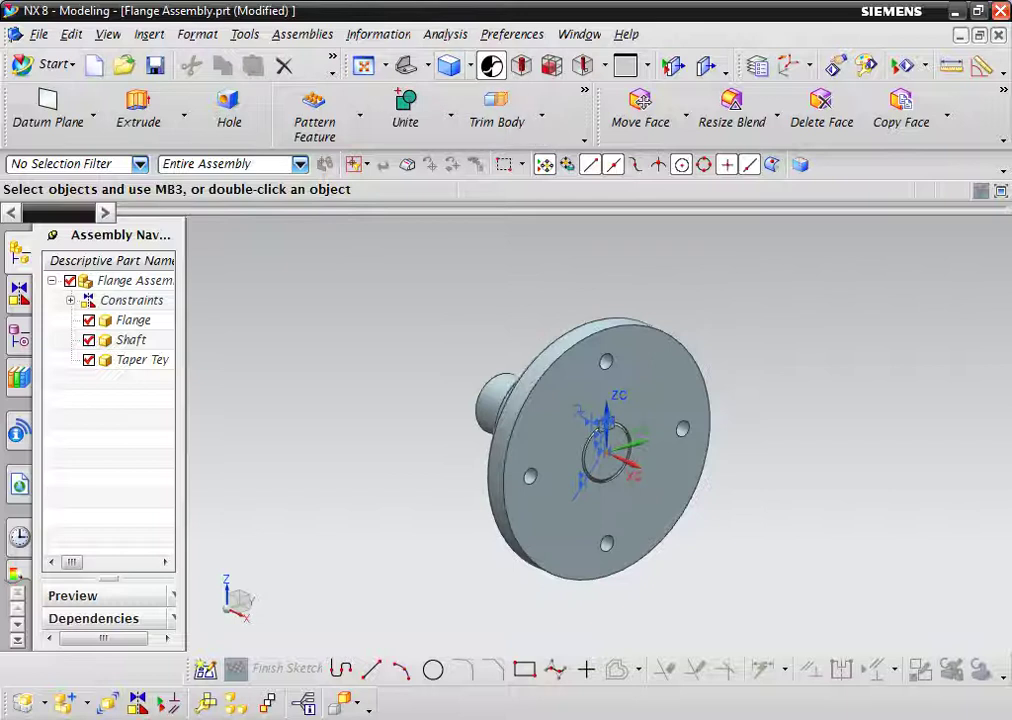
left_click(469, 66)
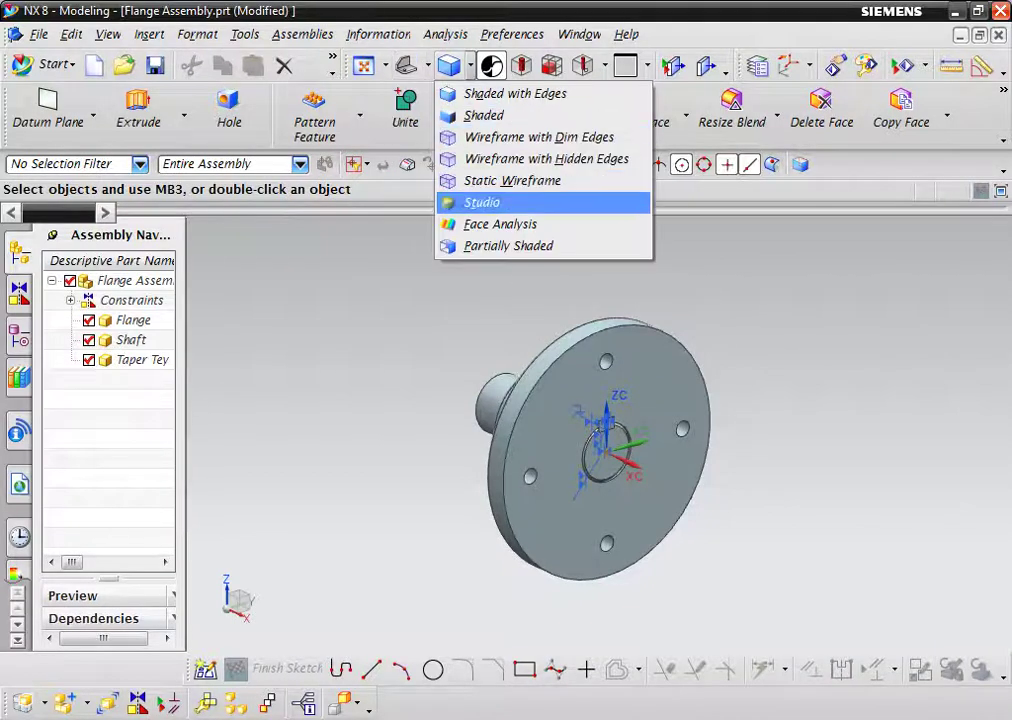
left_click(481, 202)
scroll(598, 450, "down", 3)
scroll(598, 450, "up", 3)
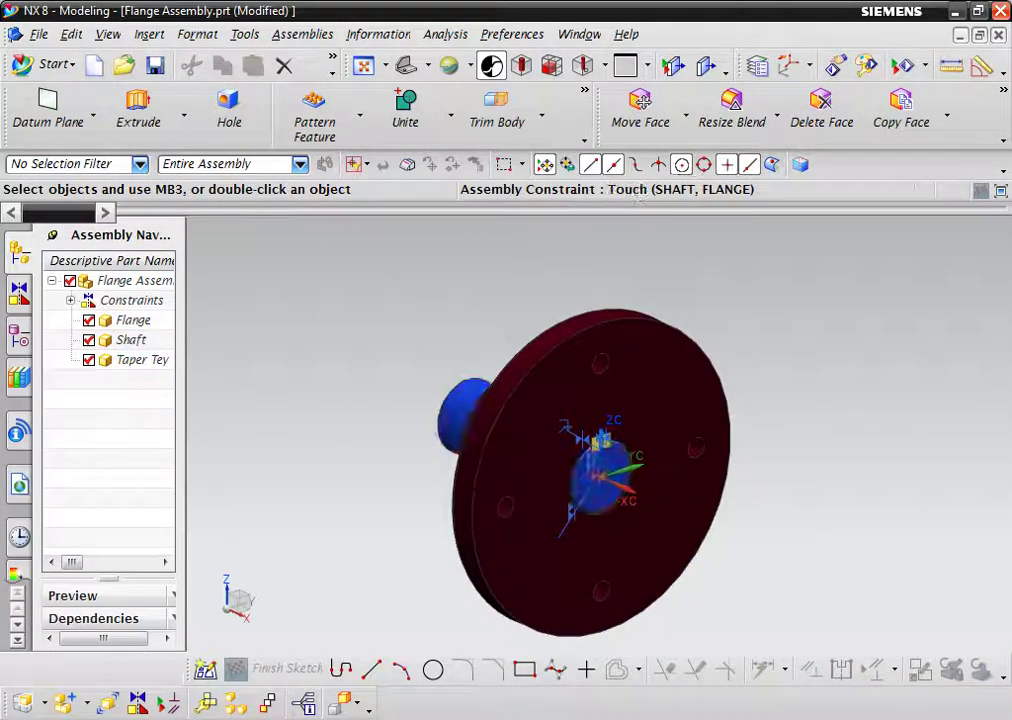
scroll(598, 450, "up", 2)
scroll(760, 430, "down", 1)
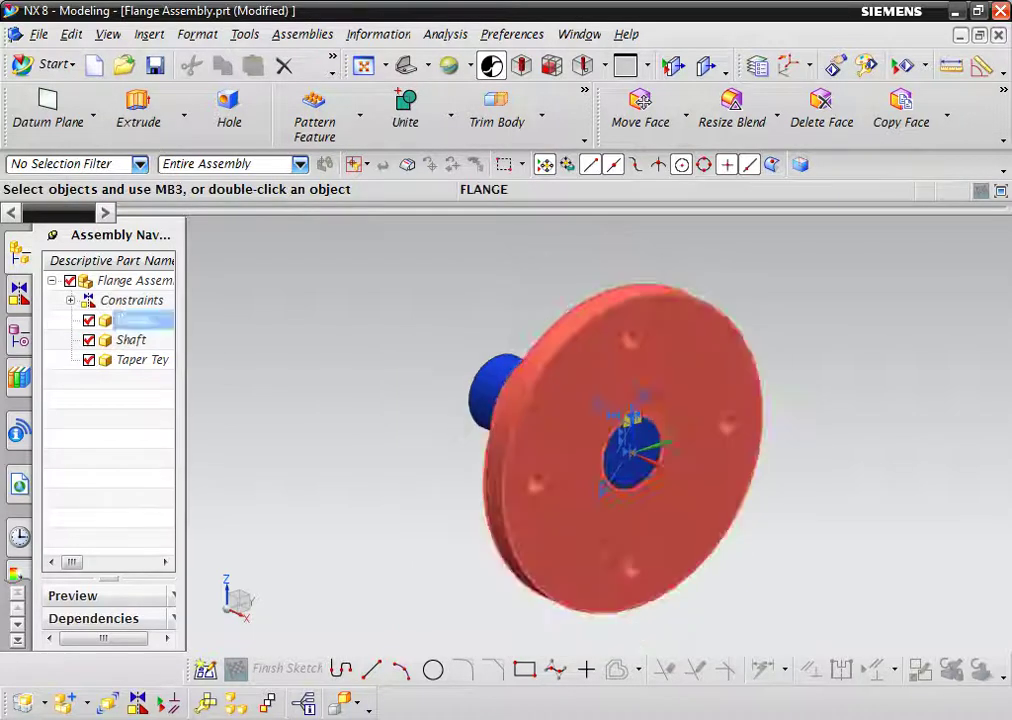
- Save Flange Assembly and close the part together with its components
key("ctrl+s")
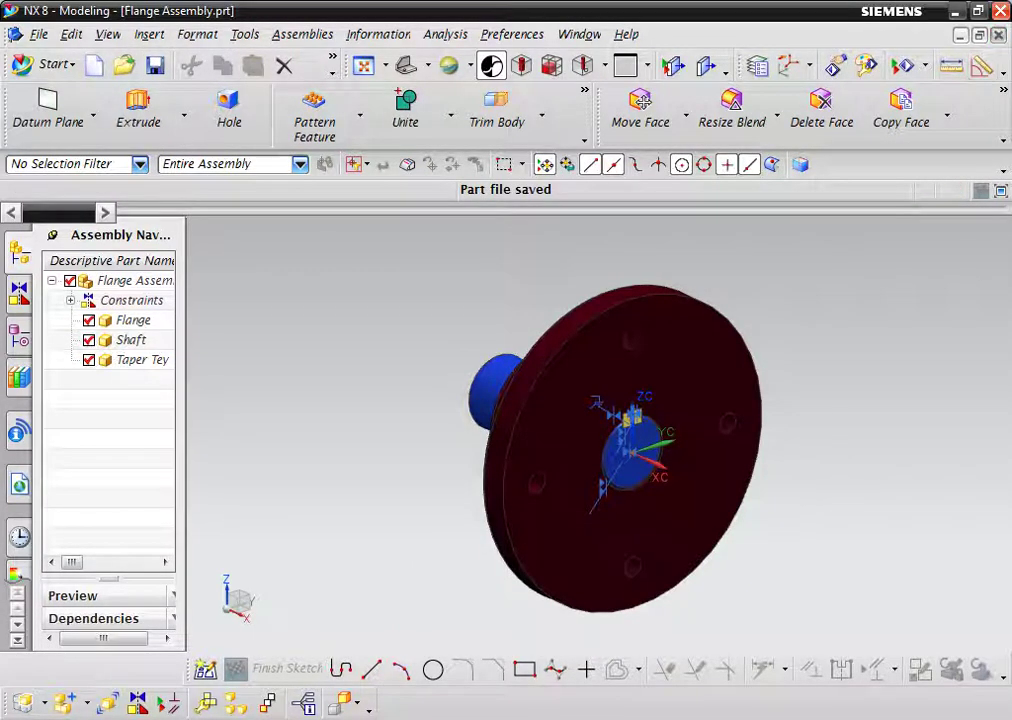
key("ctrl+F4")
key("Tab")
key("Return")
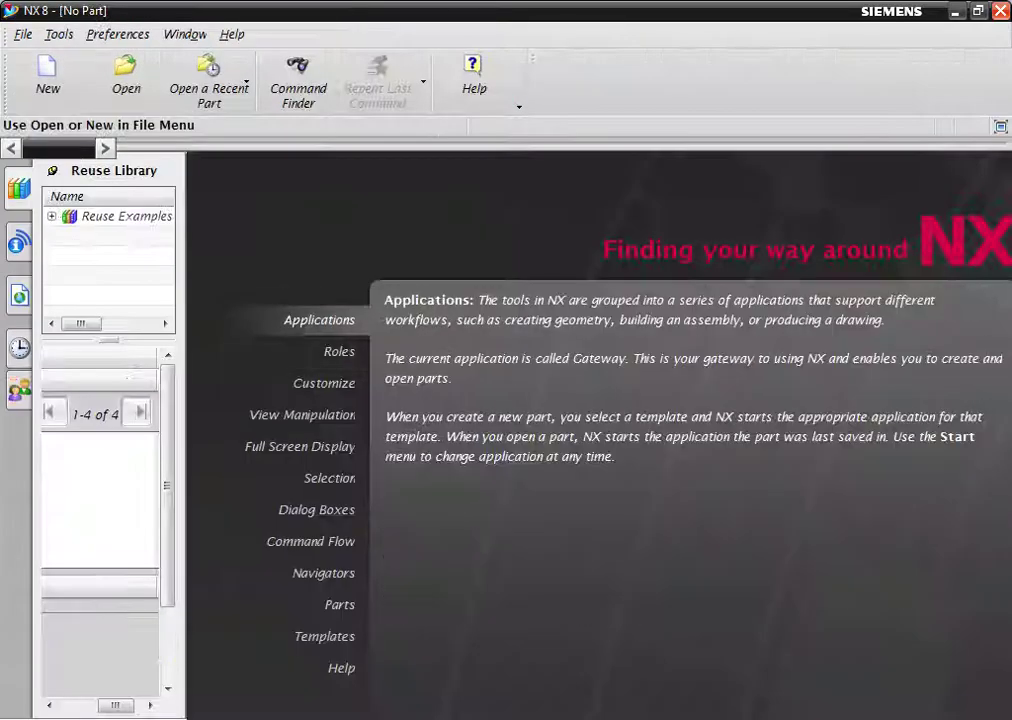
- Create a new assembly-template part named Flange Coupling UnProtected
key("ctrl+n")
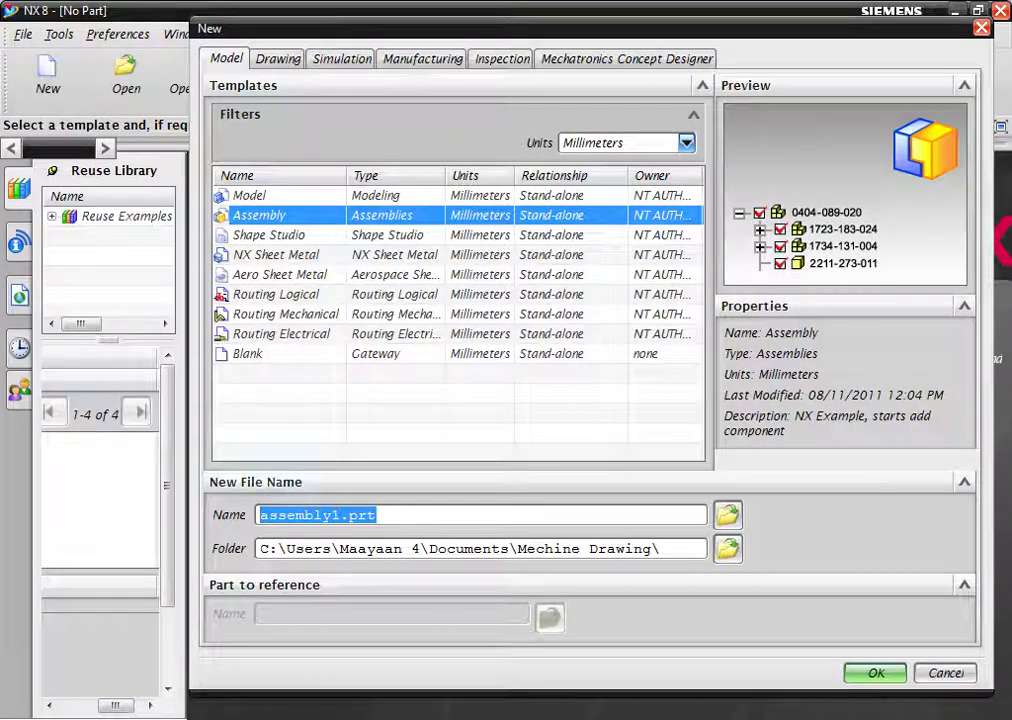
type("F")
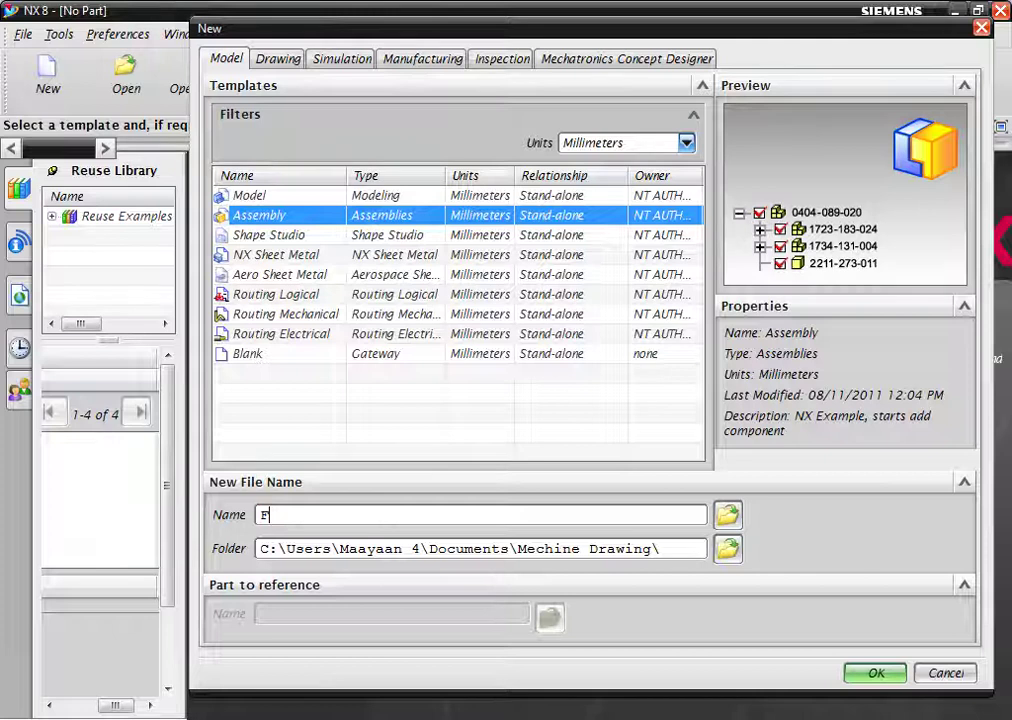
type("lange")
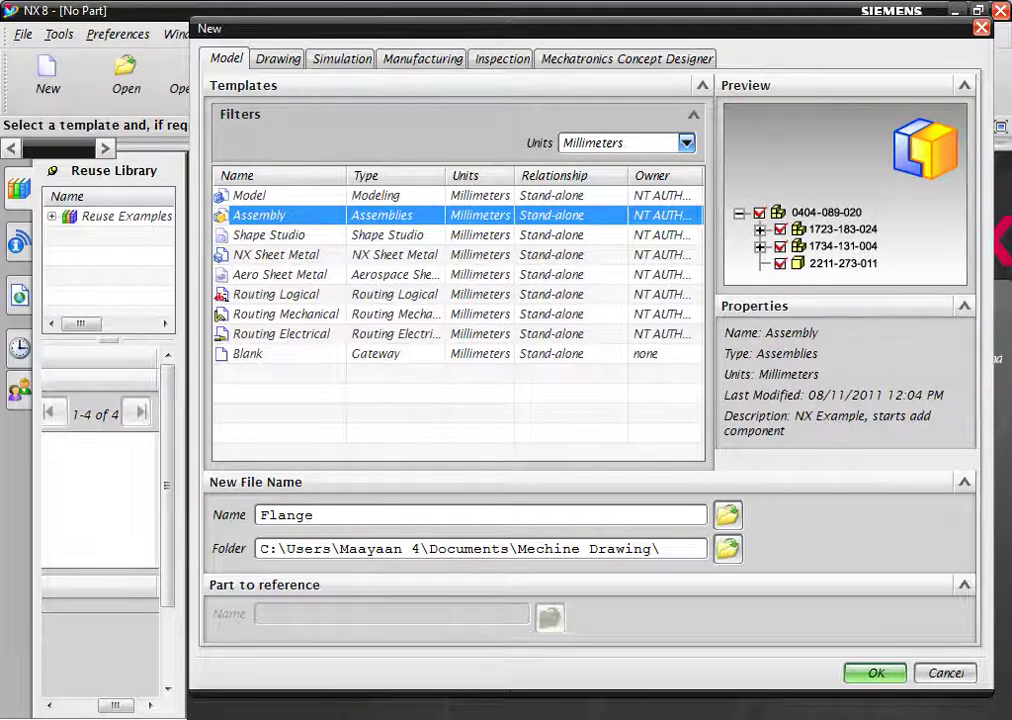
type(" Coupl")
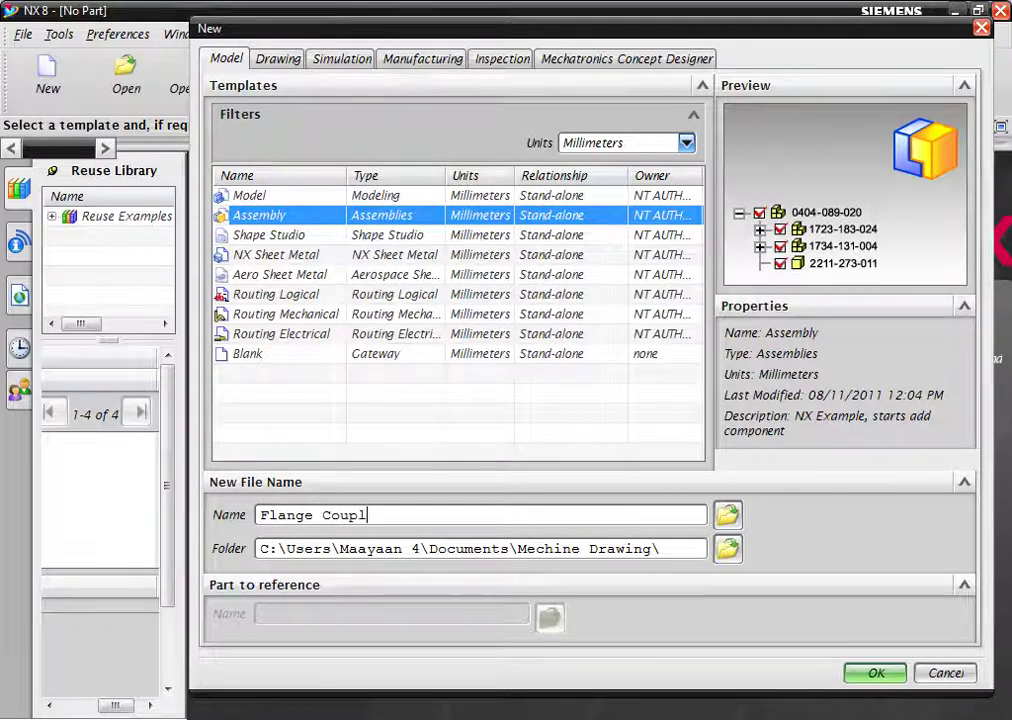
type("ing UnProtected")
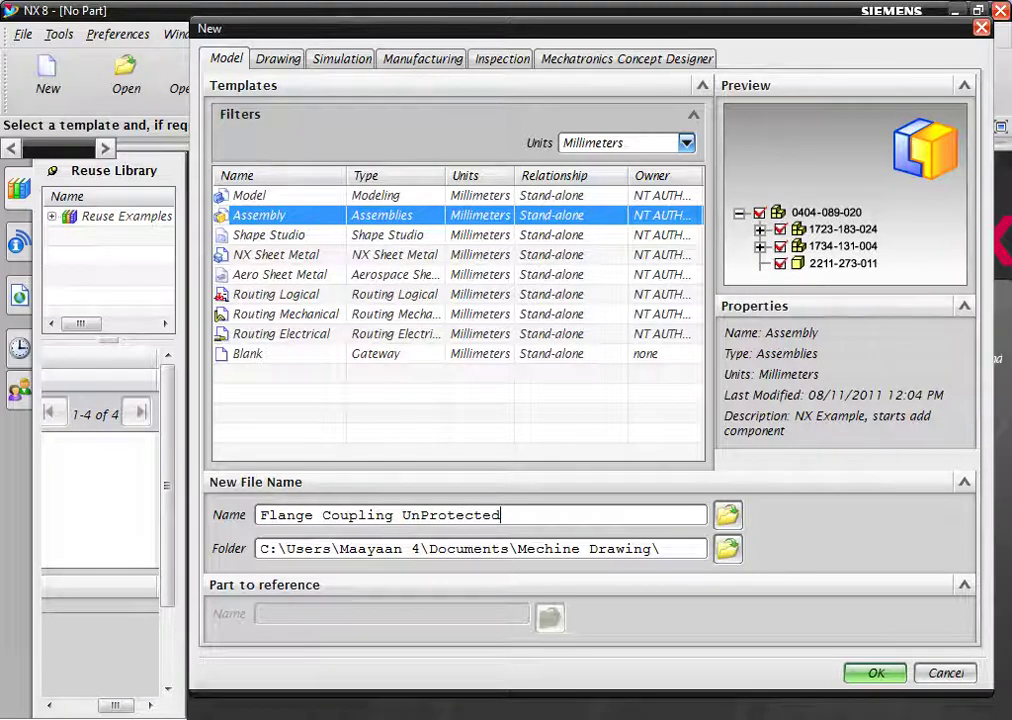
key("Return")
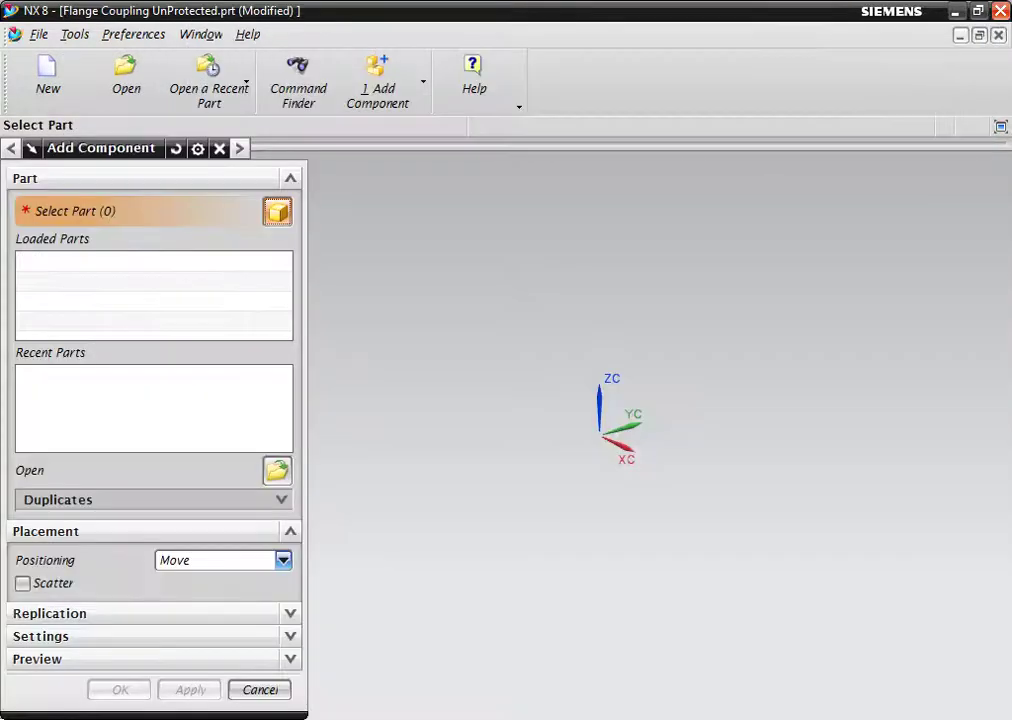
- Add Flange Assembly.prt as a component placed at the origin
left_click(277, 470)
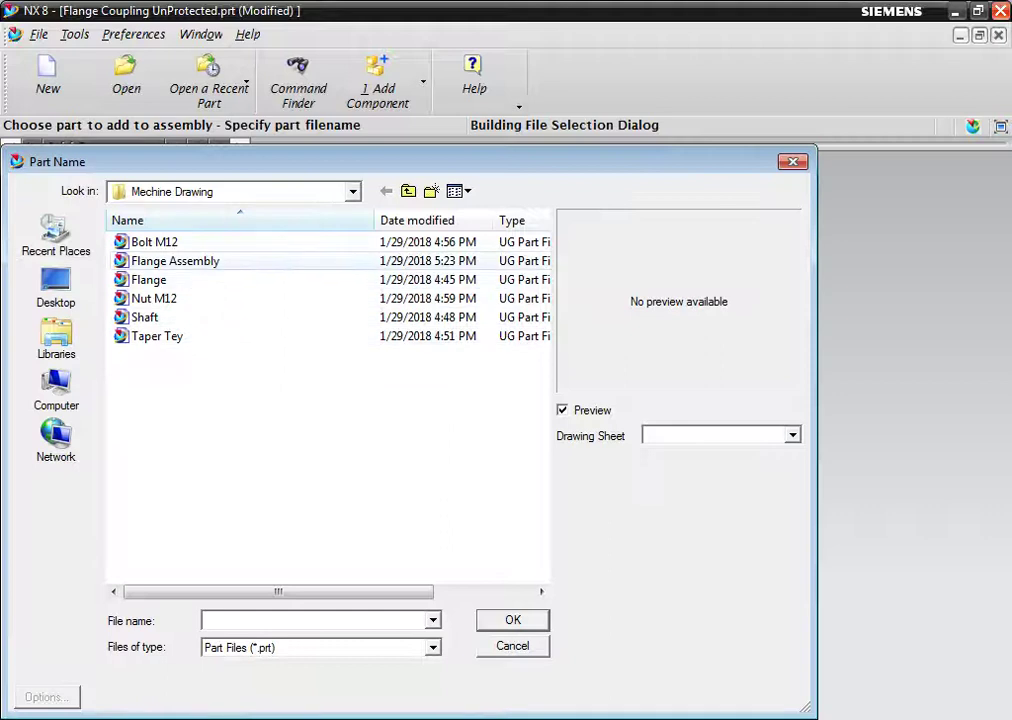
left_click(175, 261)
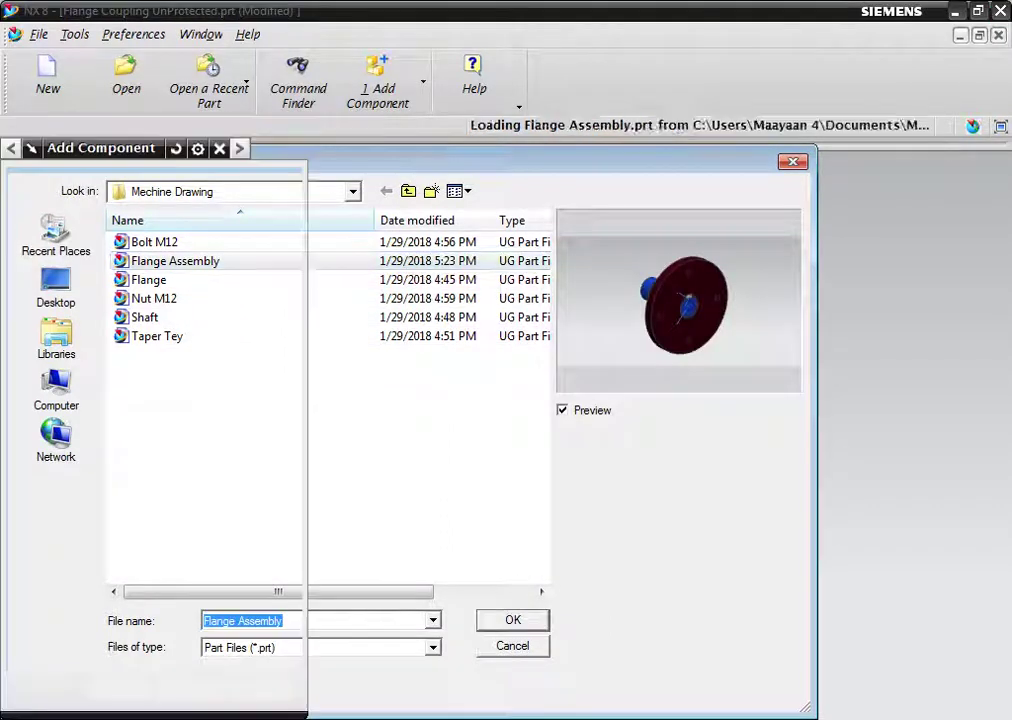
key("Return")
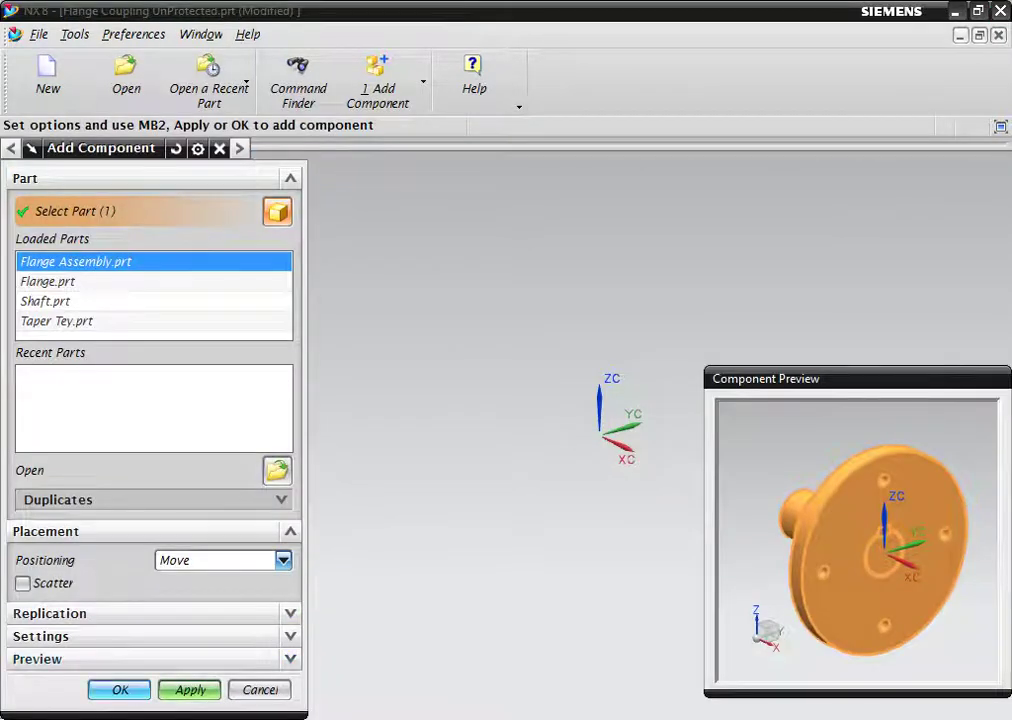
key("Return")
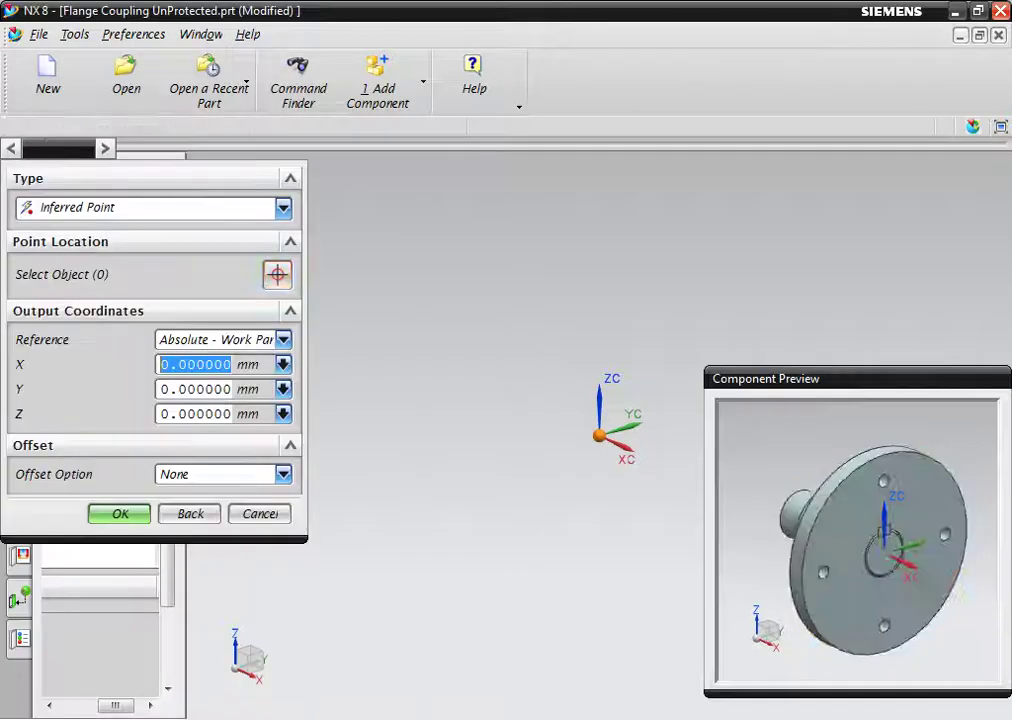
key("Return")
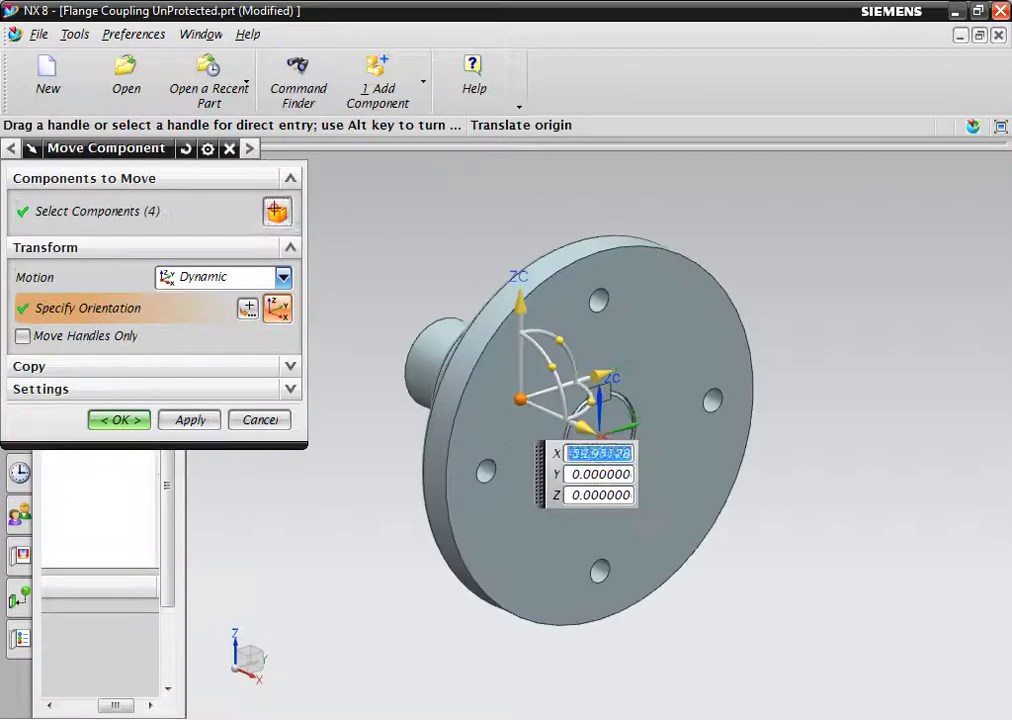
key("Return")
- Set the assembly constraint type to Fix
key("ctrl+m")
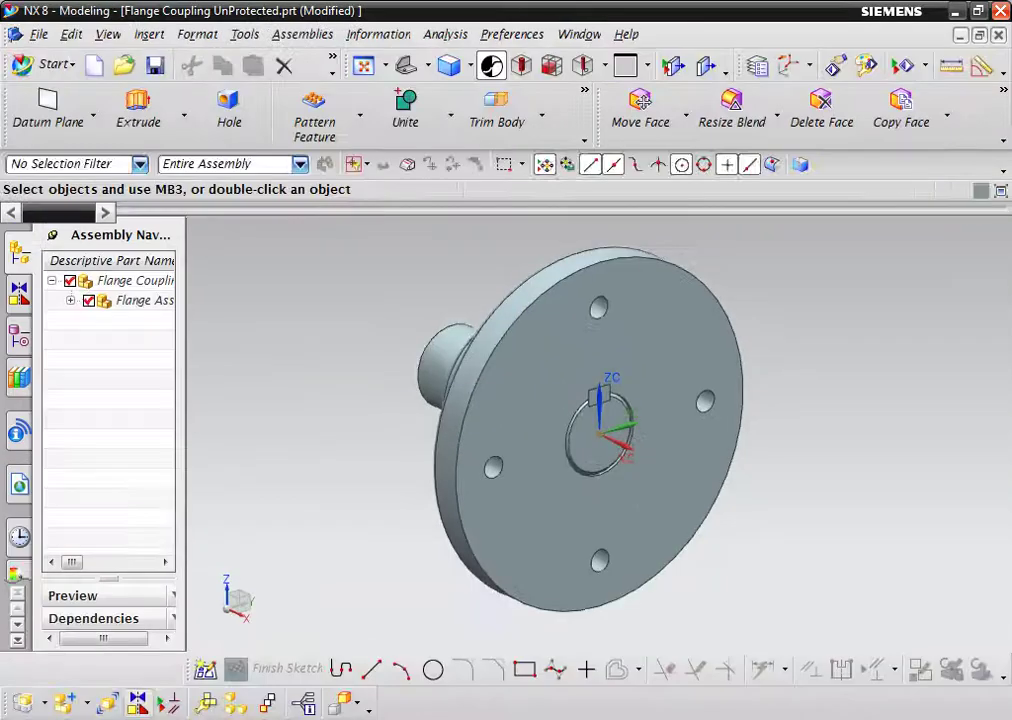
key("alt+Down")
key("Down")
key("Down")
key("Down")
key("Return")
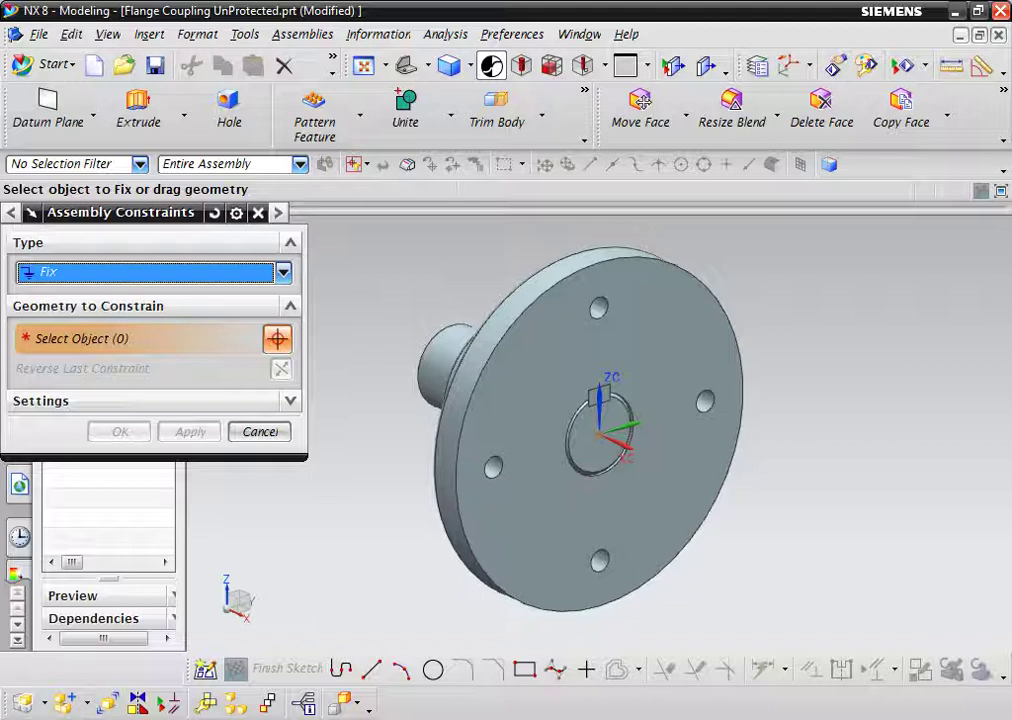
- Fix the first Flange Assembly in place, accepting the extra Fix constraint warning
left_click(650, 500)
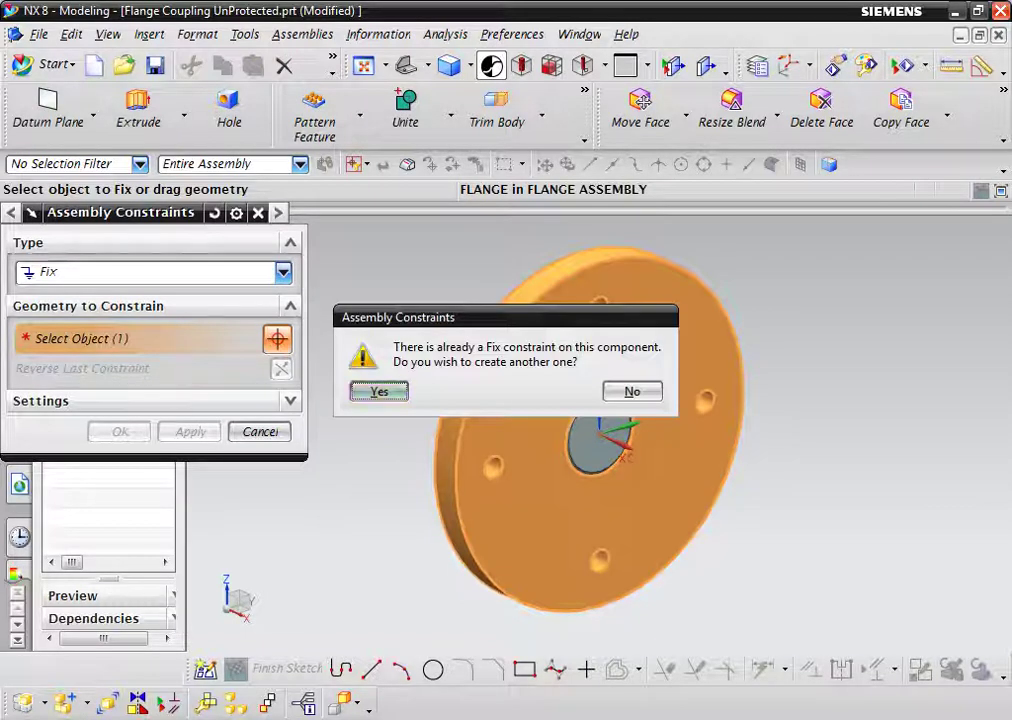
key("Return")
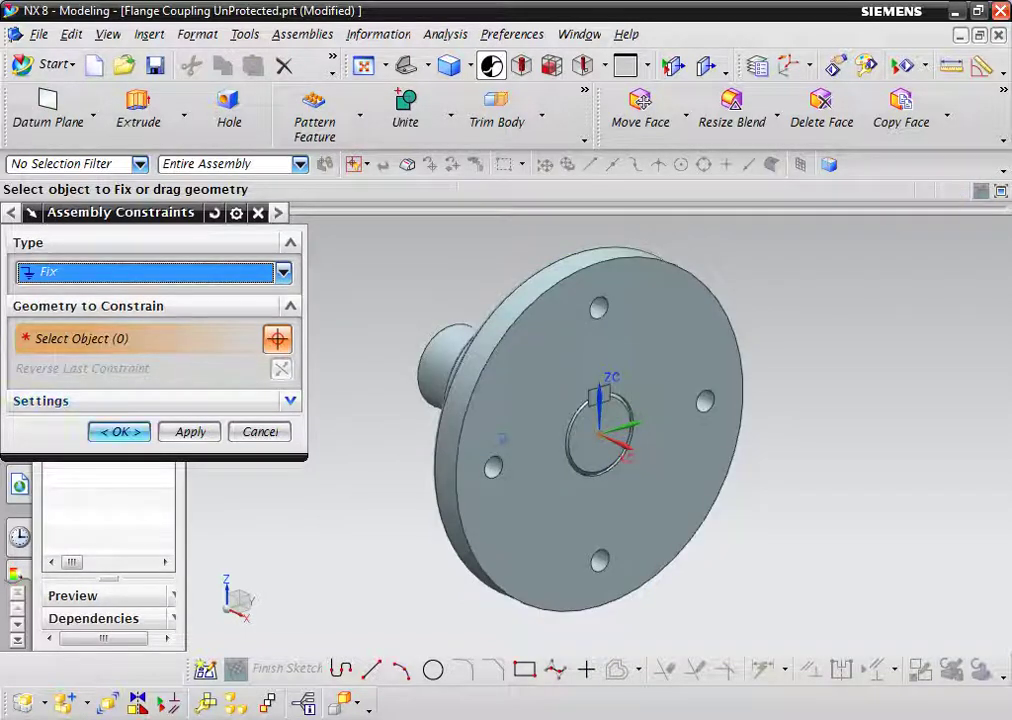
left_click(190, 431)
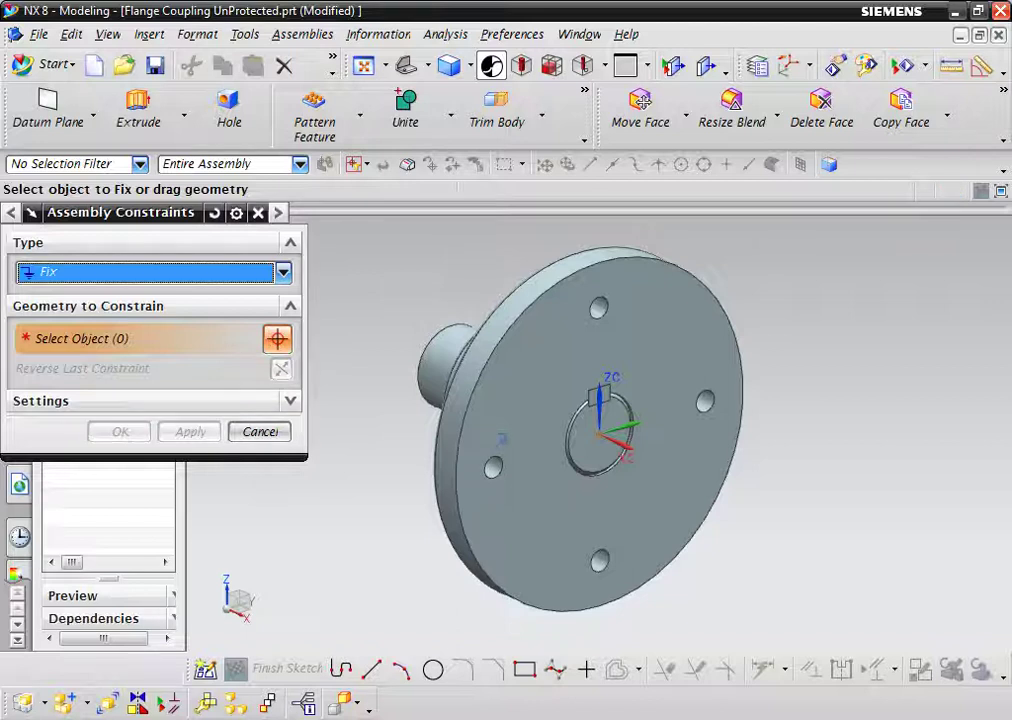
key("Escape")
left_click(145, 320)
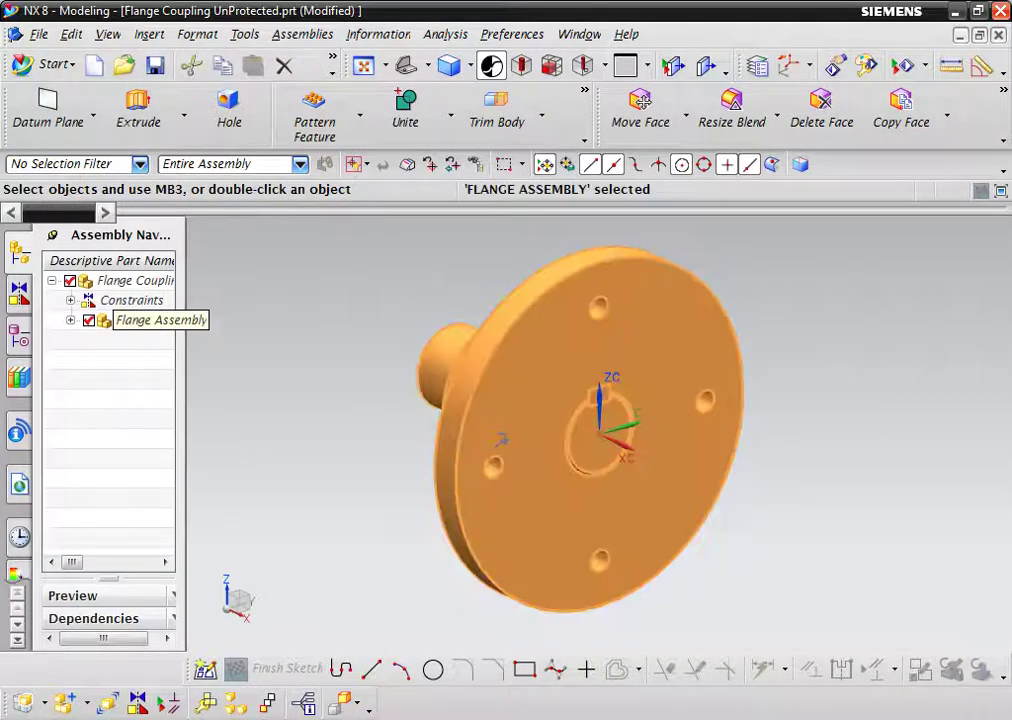
key("Escape")
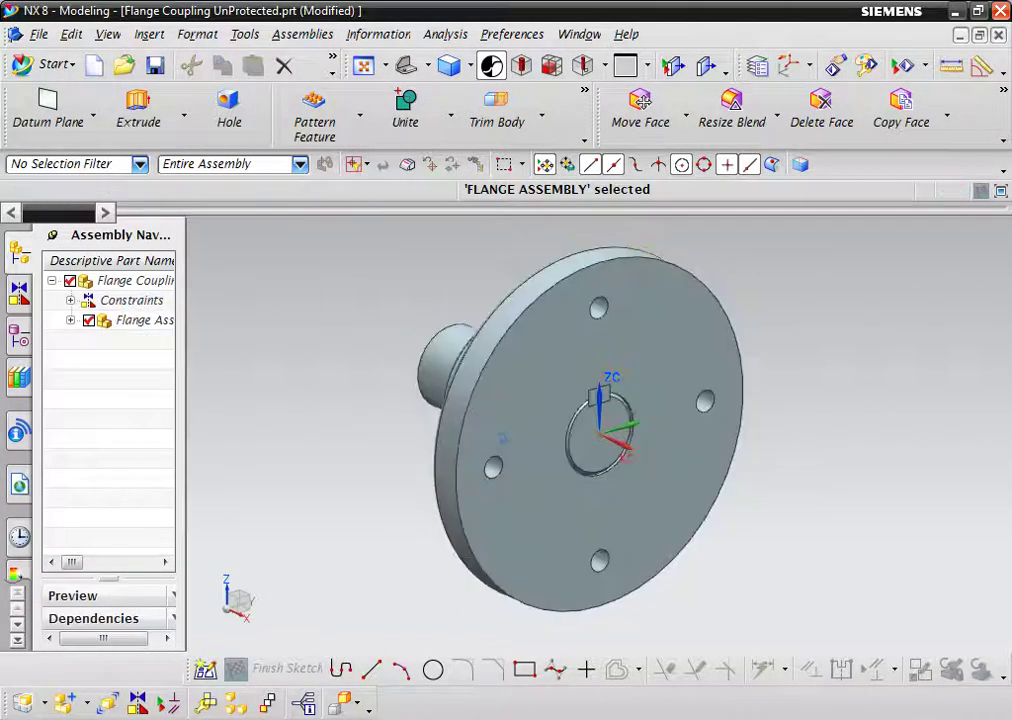
- Add a second Flange Assembly component at the origin
scroll(243, 333, "down", 2)
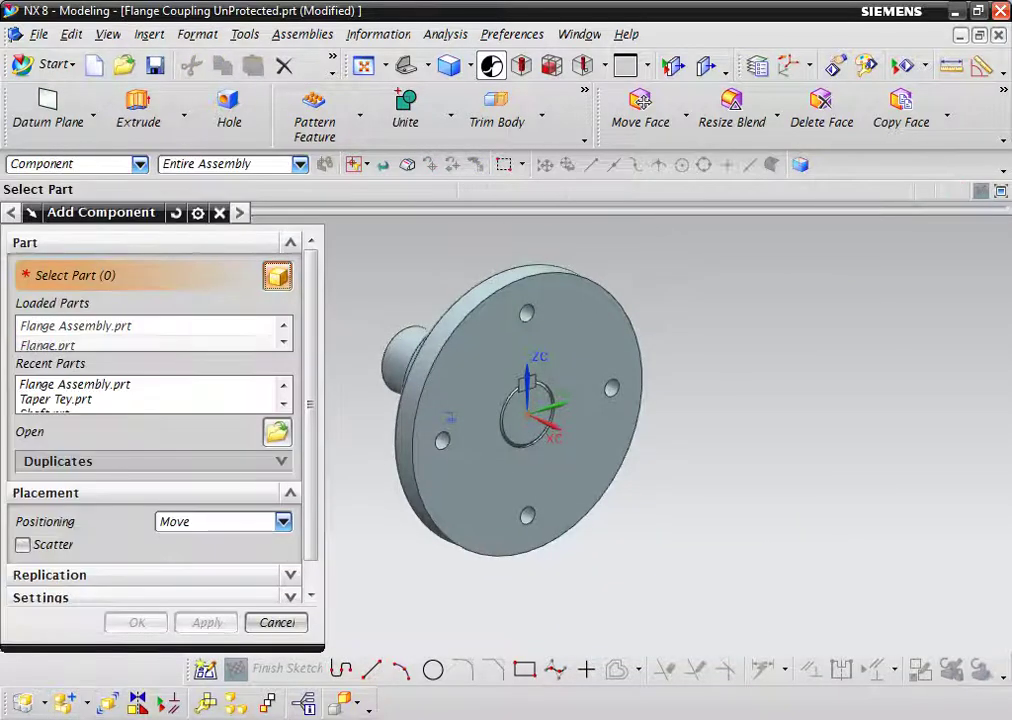
left_click(75, 326)
left_click(137, 622)
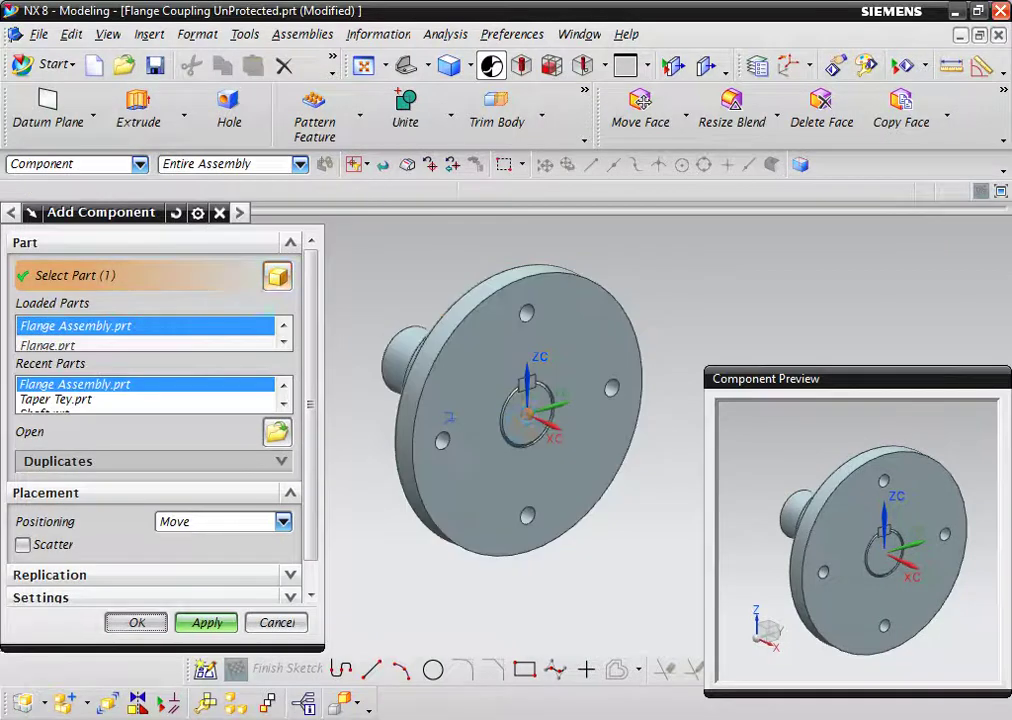
left_click(120, 578)
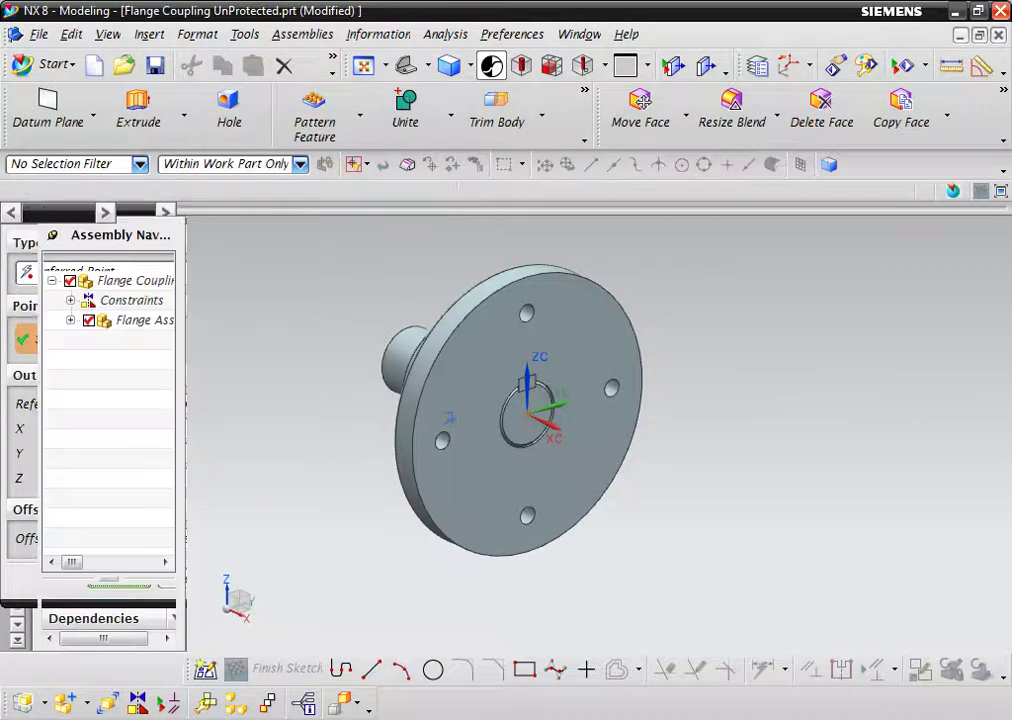
- Shift the second flange along X and rotate it about ZC to face the first
left_click_drag(597, 447, 829, 554)
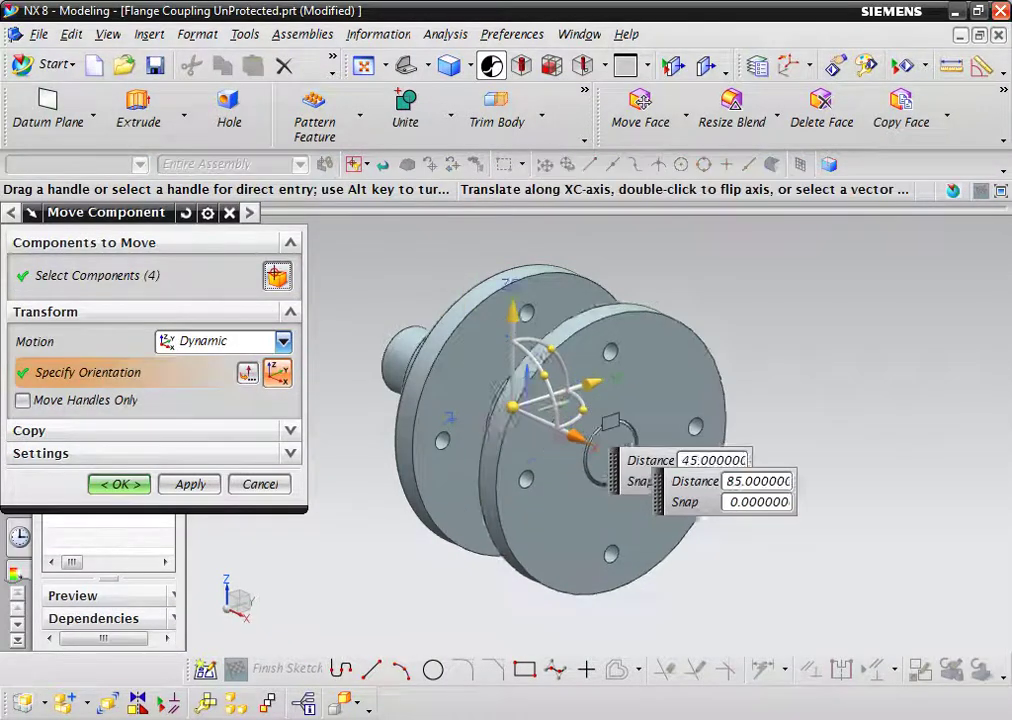
mouse_move(740, 435)
left_mouse_down()
mouse_move(640, 455)
mouse_move(625, 470)
mouse_move(760, 350)
left_mouse_up()
left_click(699, 493)
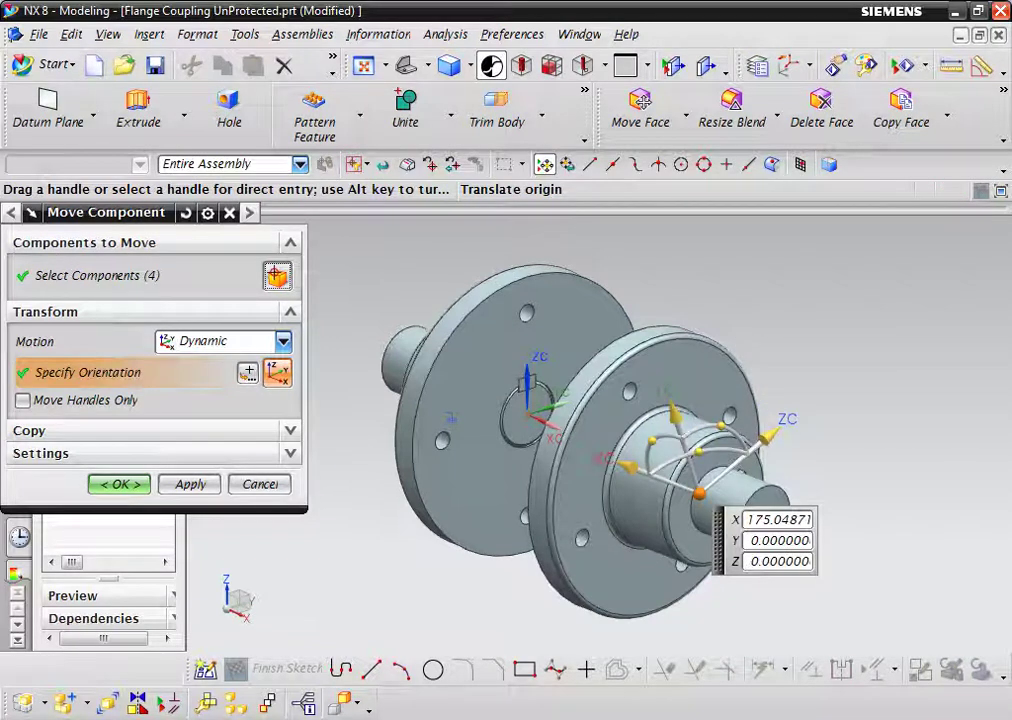
key("Return")
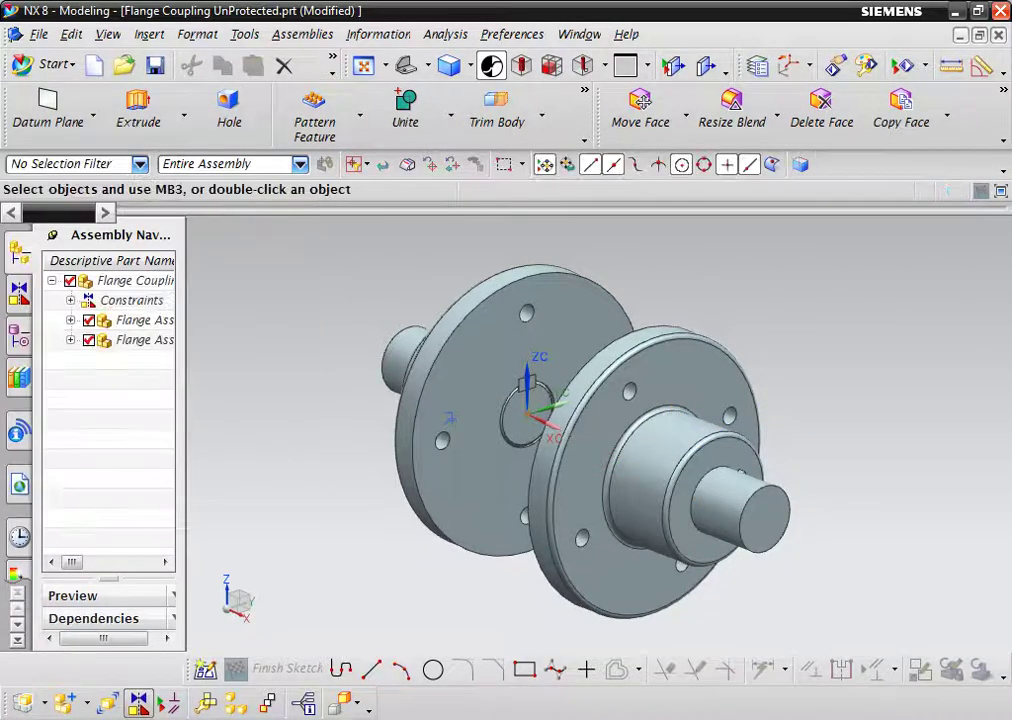
left_click(754, 150)
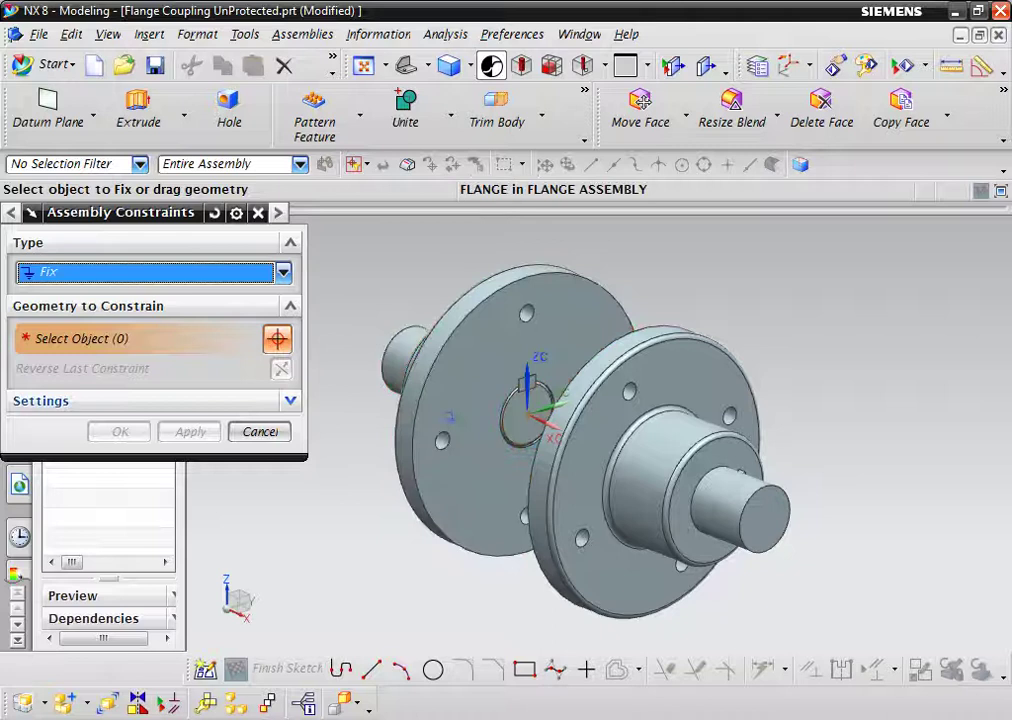
- With Touch Align, line up both flanges' centerlines and a pair of bolt-hole axes
left_click(283, 272)
left_click(79, 293)
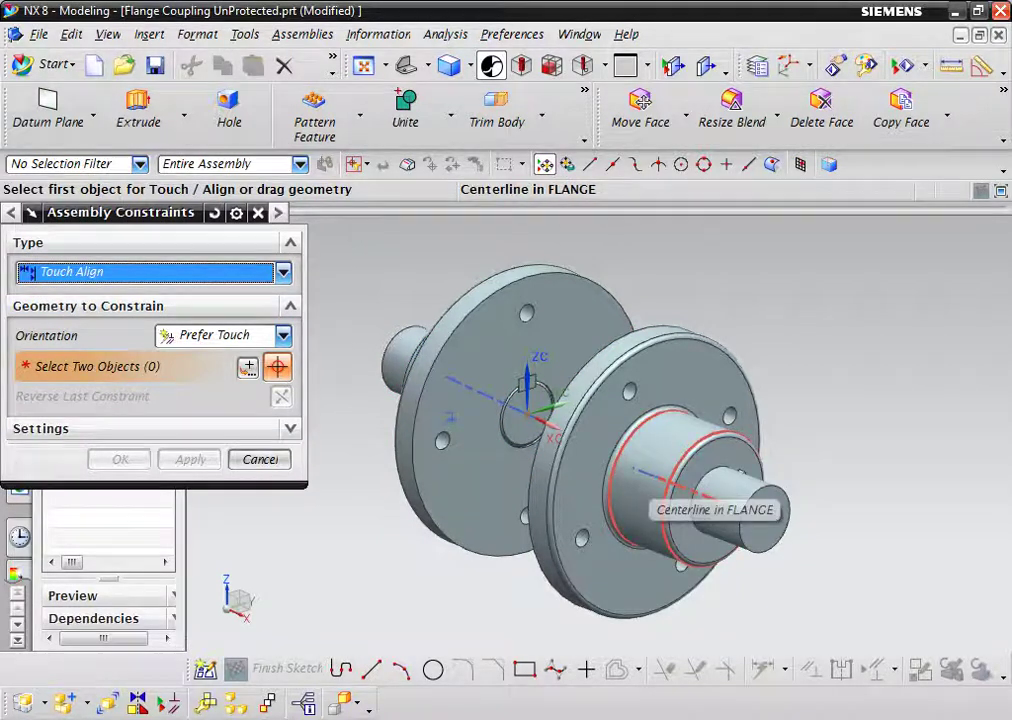
left_click(680, 485)
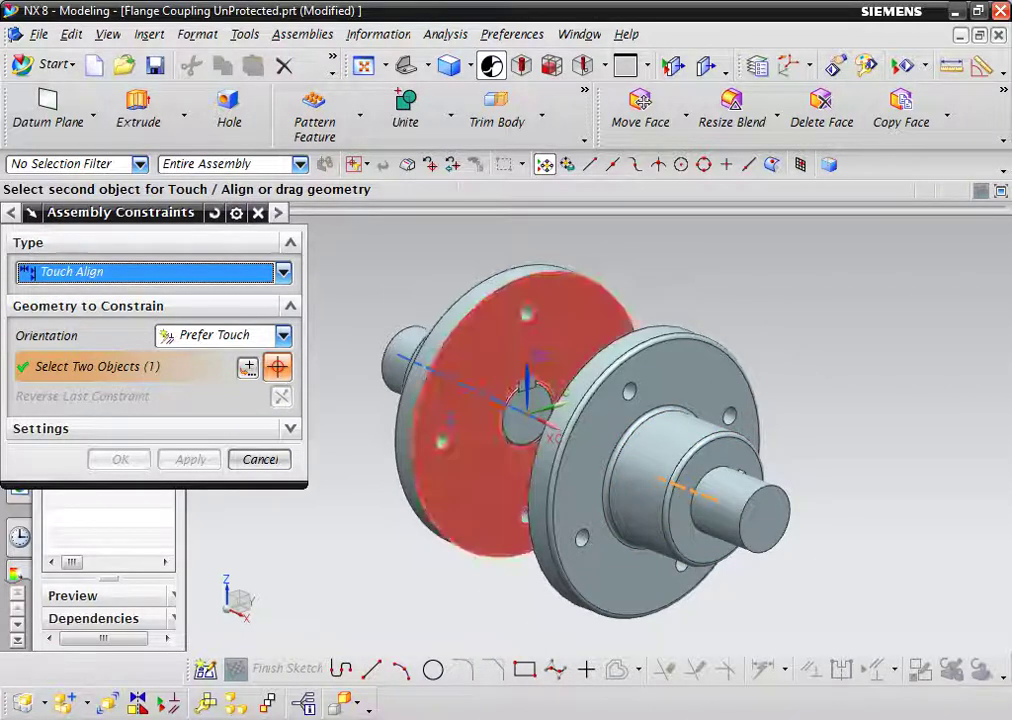
left_click(522, 410)
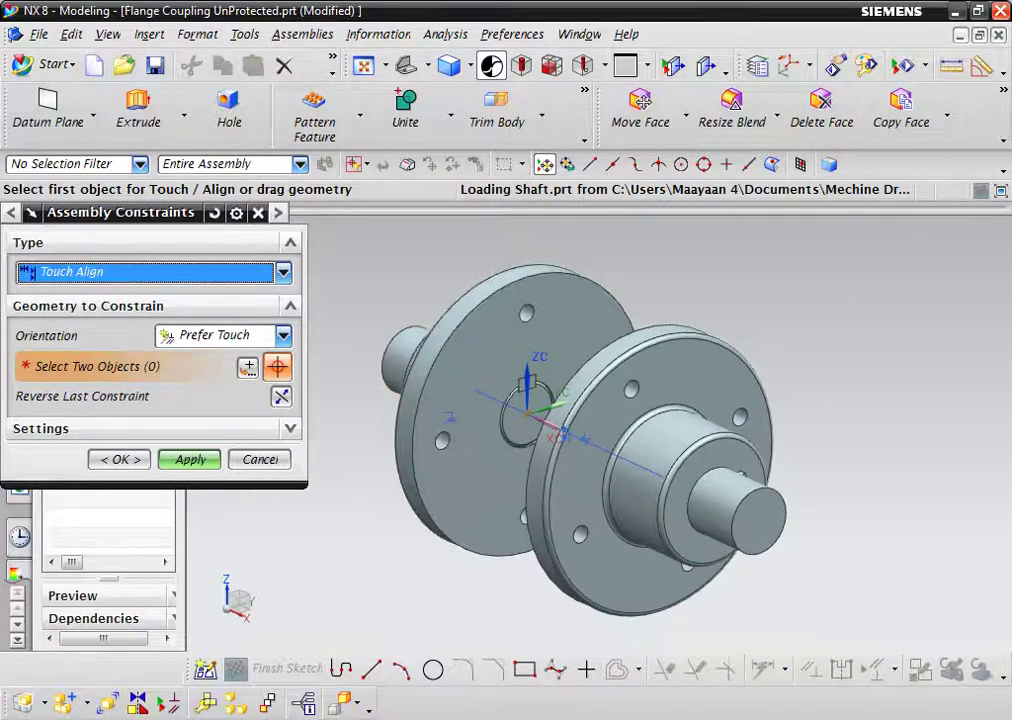
scroll(520, 318, "up", 5)
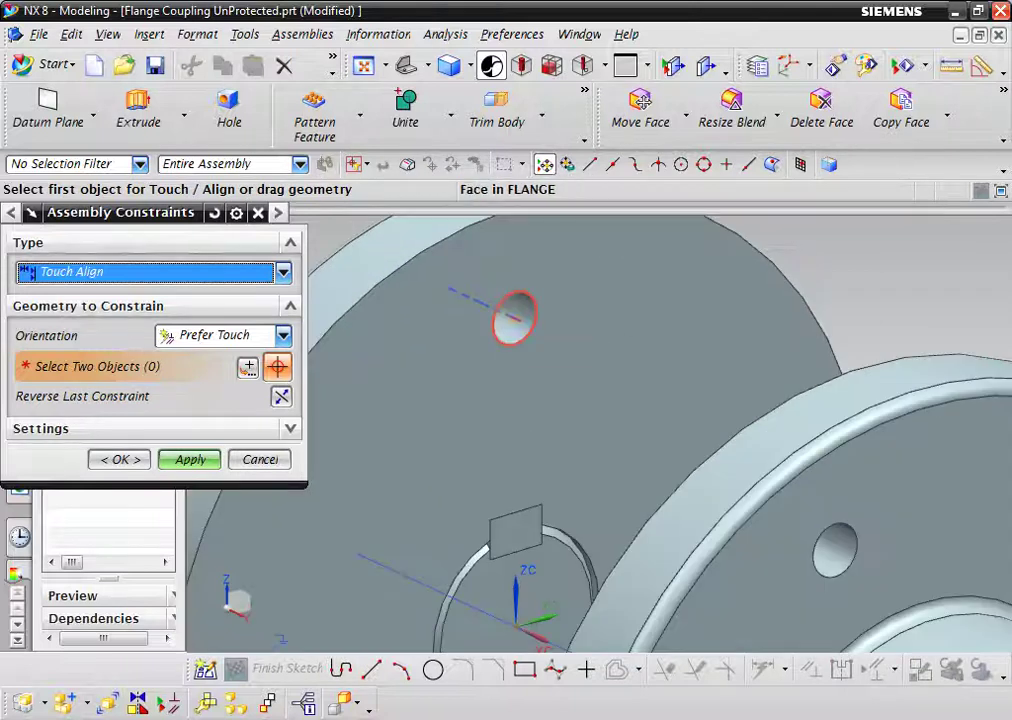
left_click(518, 316)
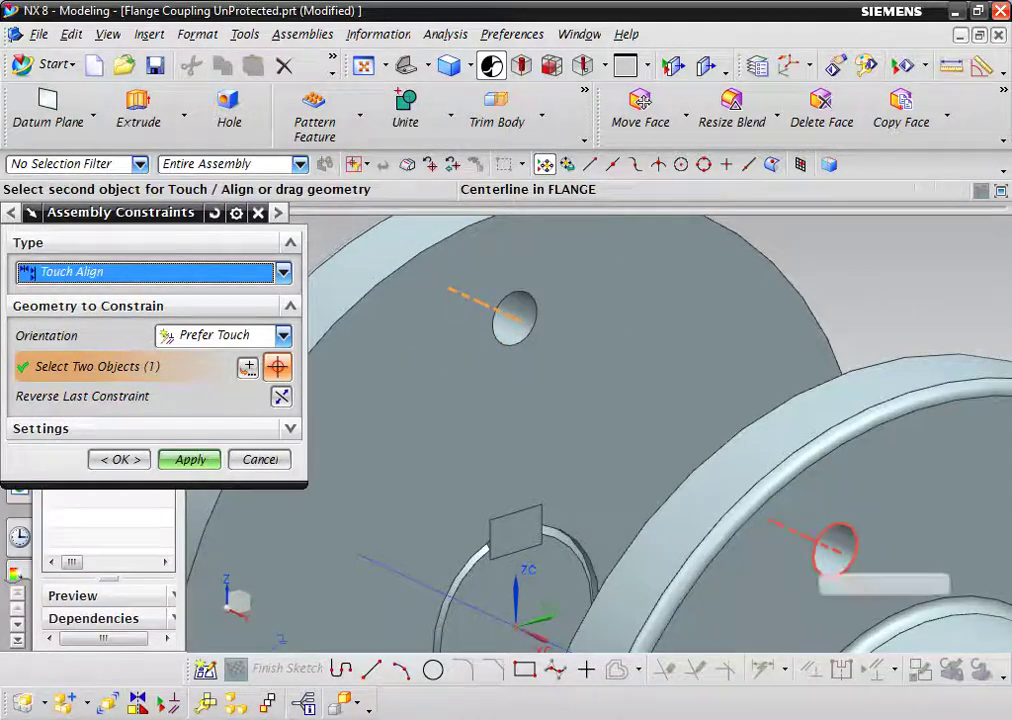
left_click(836, 548)
scroll(625, 480, "down", 3)
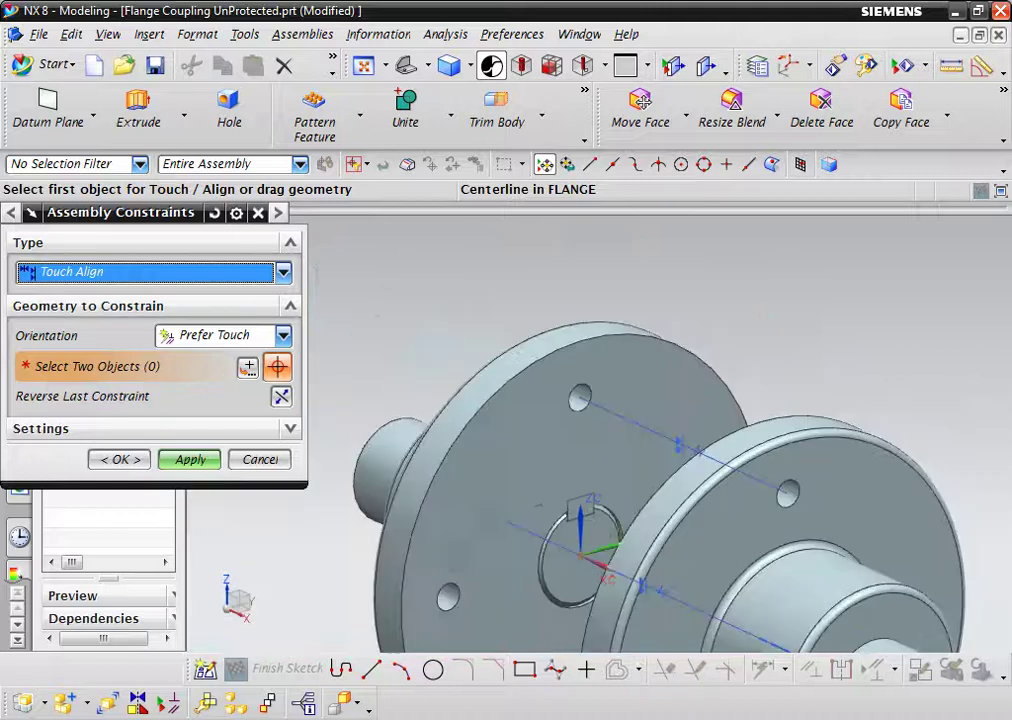
scroll(625, 480, "down", 2)
- Touch the two flange mating faces together and close the constraints dialog
left_click(628, 500)
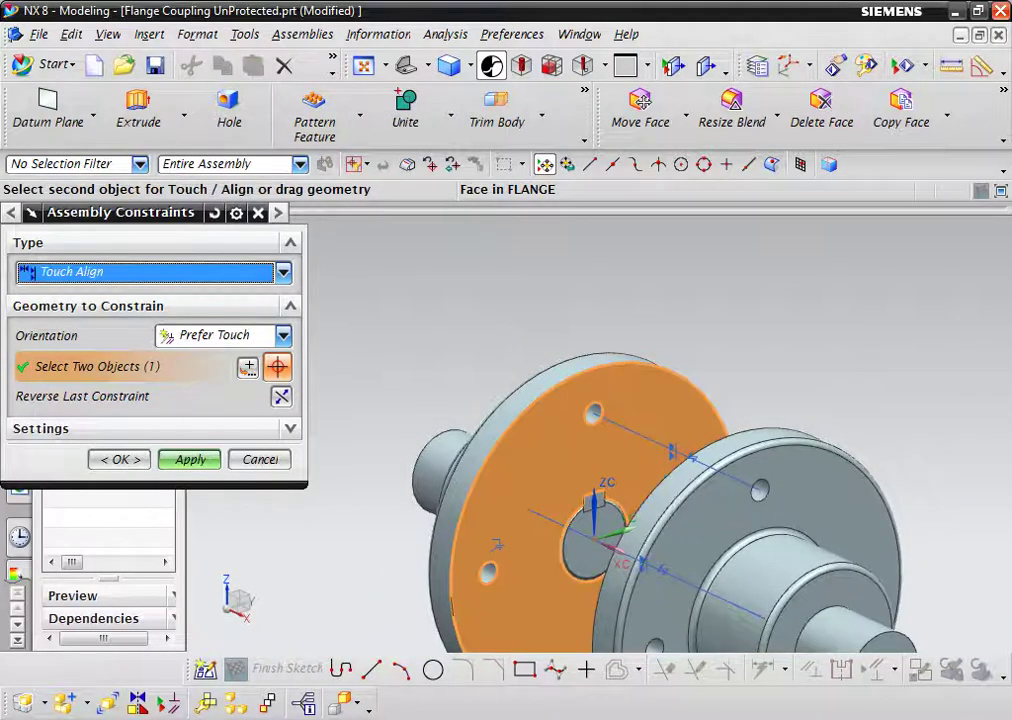
middle_click_drag(628, 500, 860, 585)
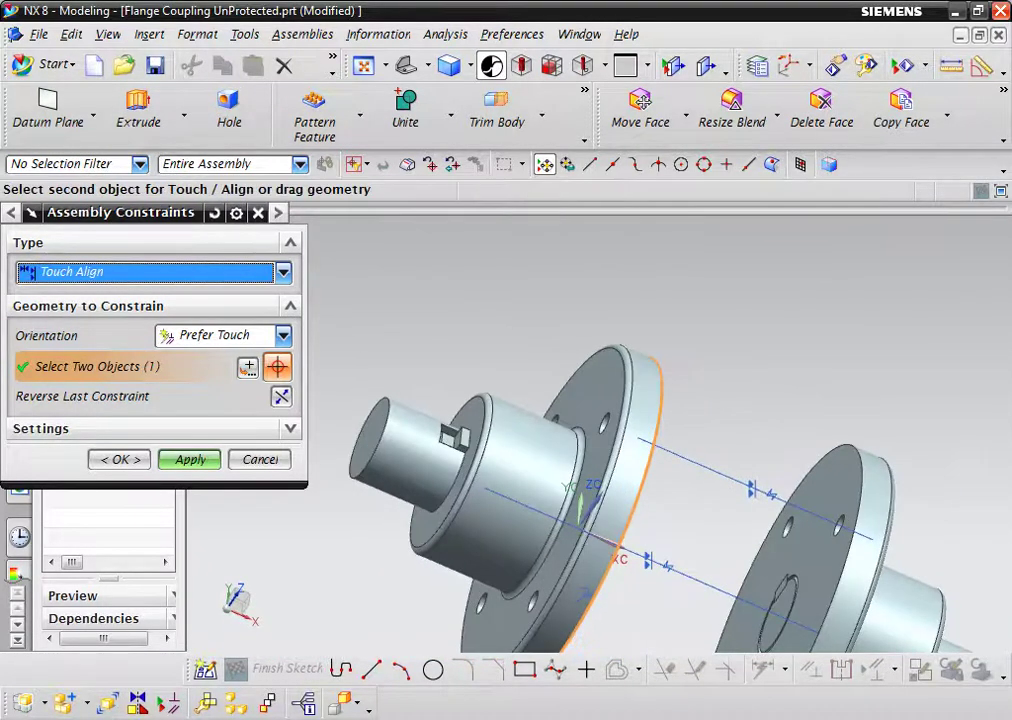
left_click(860, 585)
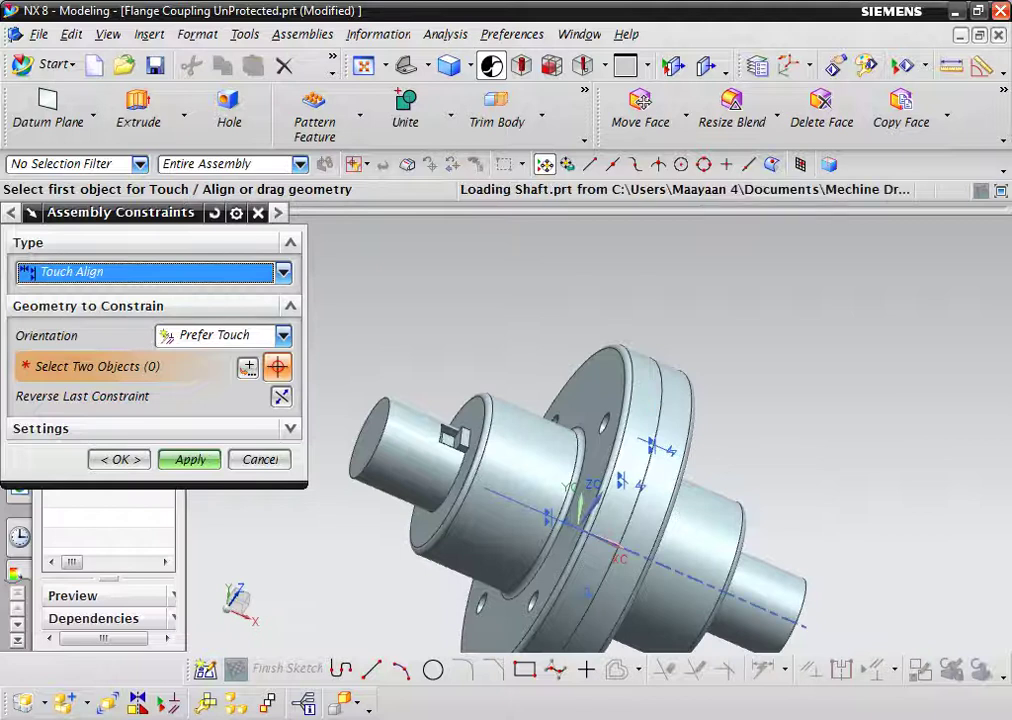
middle_click_drag(860, 585, 760, 560)
scroll(760, 450, "down", 2)
scroll(760, 450, "up", 2)
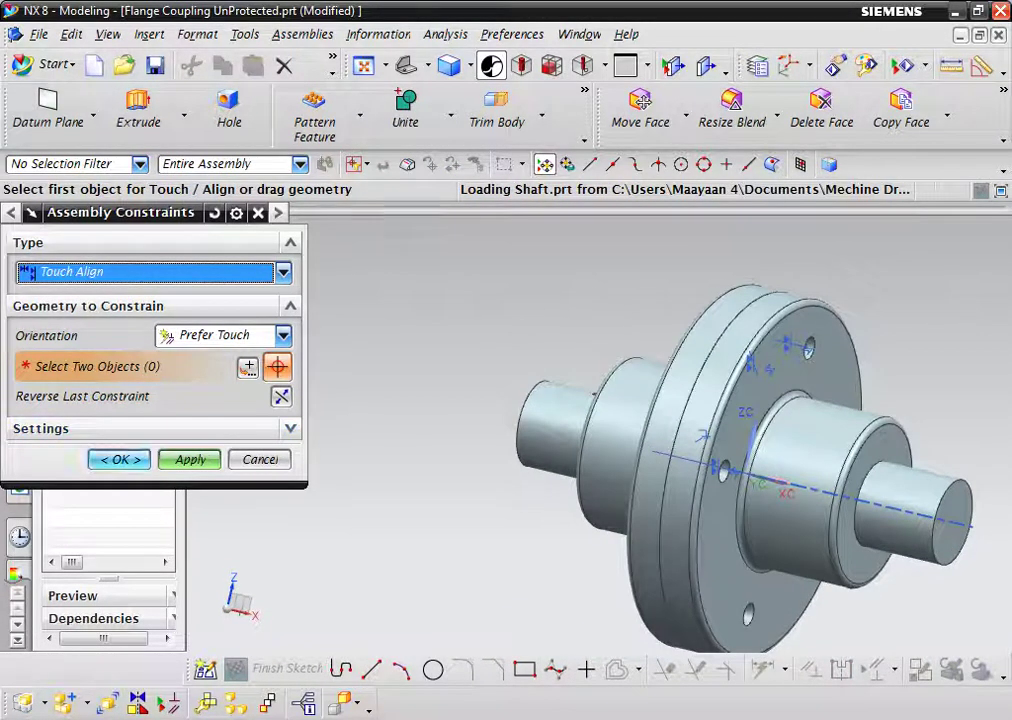
key("Return")
middle_click_drag(700, 450, 560, 440)
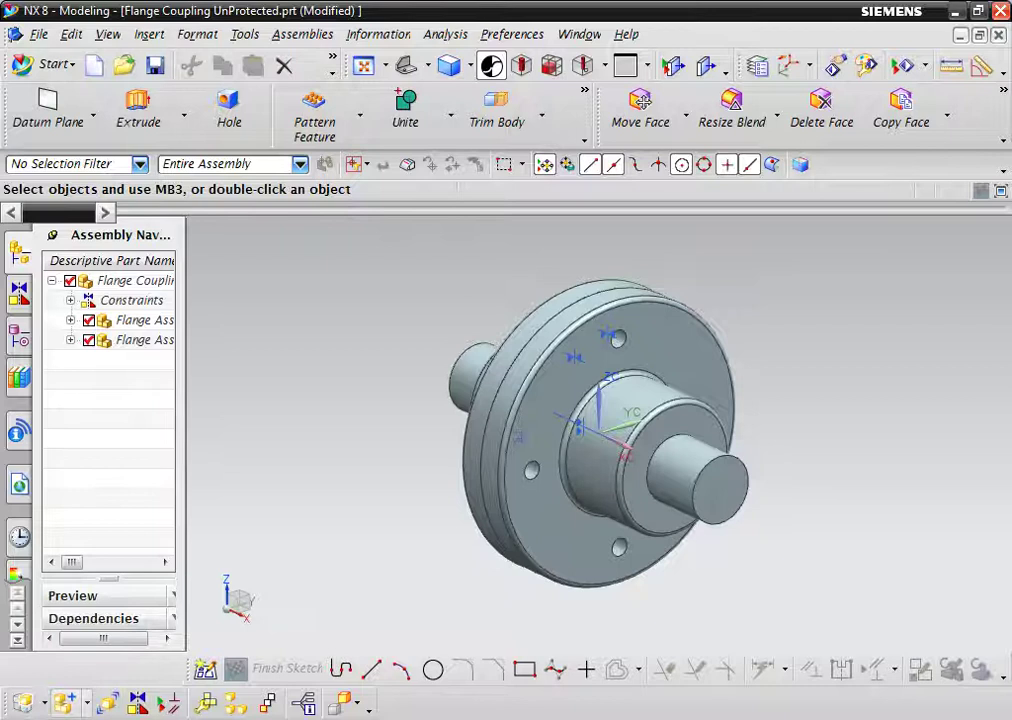
- Add Bolt M12.prt as a component of the coupling
left_click(277, 431)
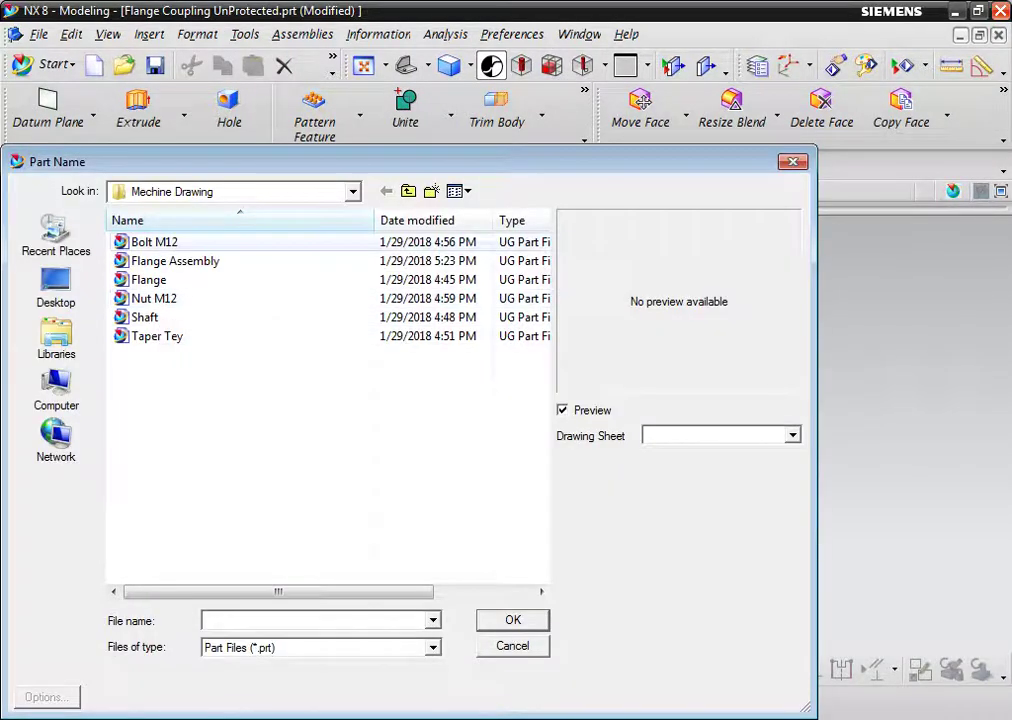
left_click(154, 242)
left_click(513, 620)
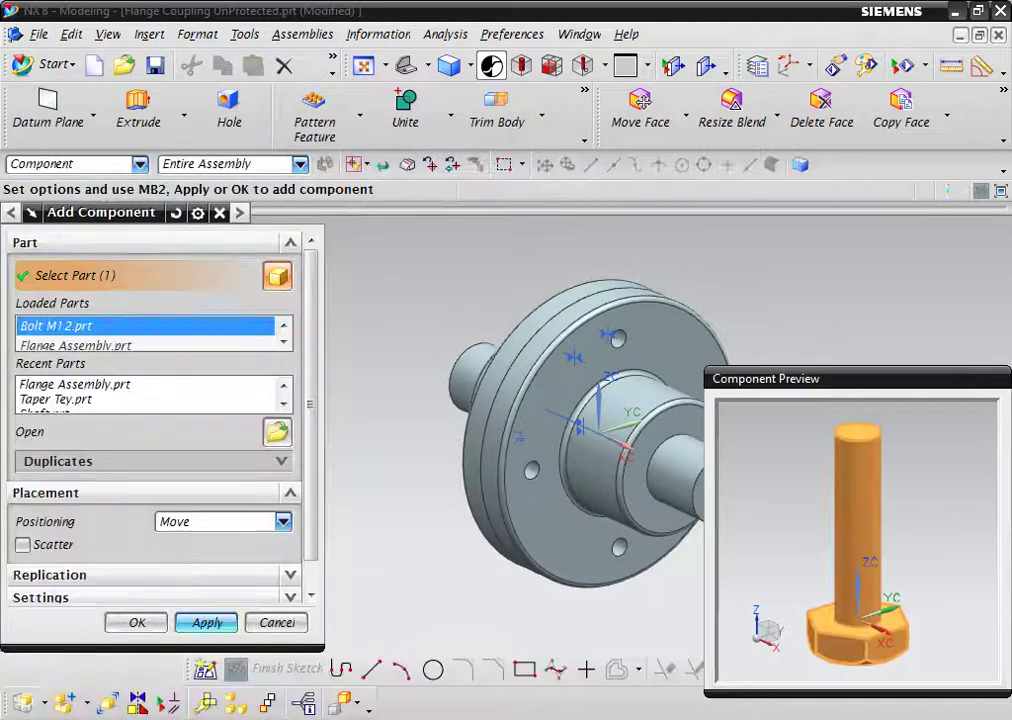
key("Return")
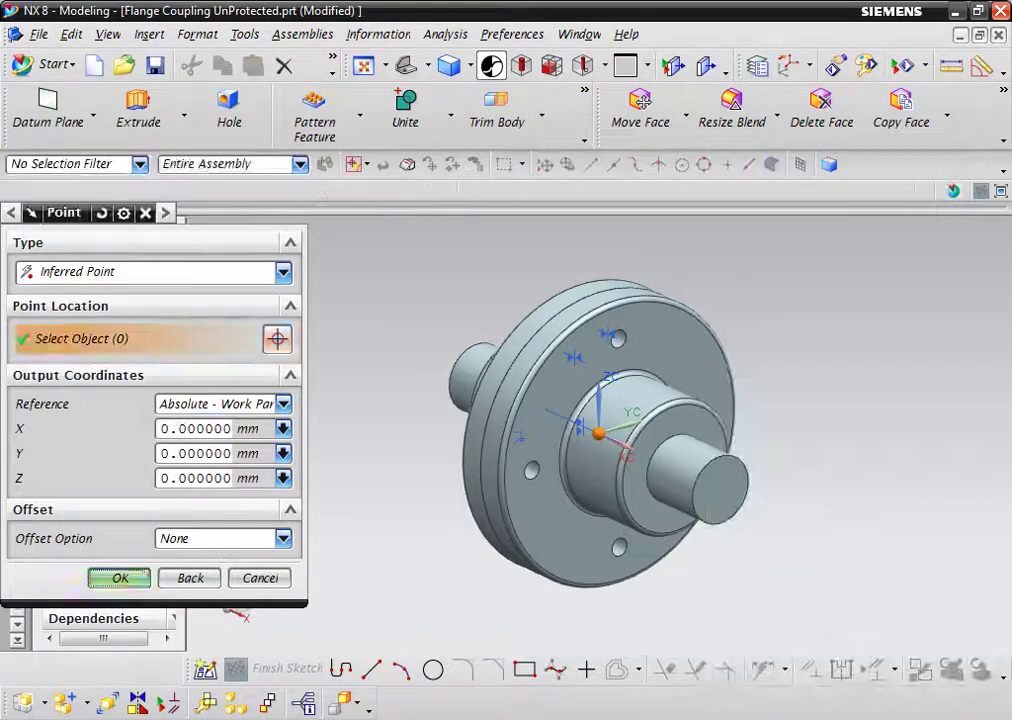
- Move the bolt out along X and tilt it beside the flanges
left_click_drag(650, 475, 890, 530)
mouse_move(880, 430)
left_mouse_down()
mouse_move(840, 340)
mouse_move(765, 345)
mouse_move(757, 355)
left_mouse_up()
left_click(836, 512)
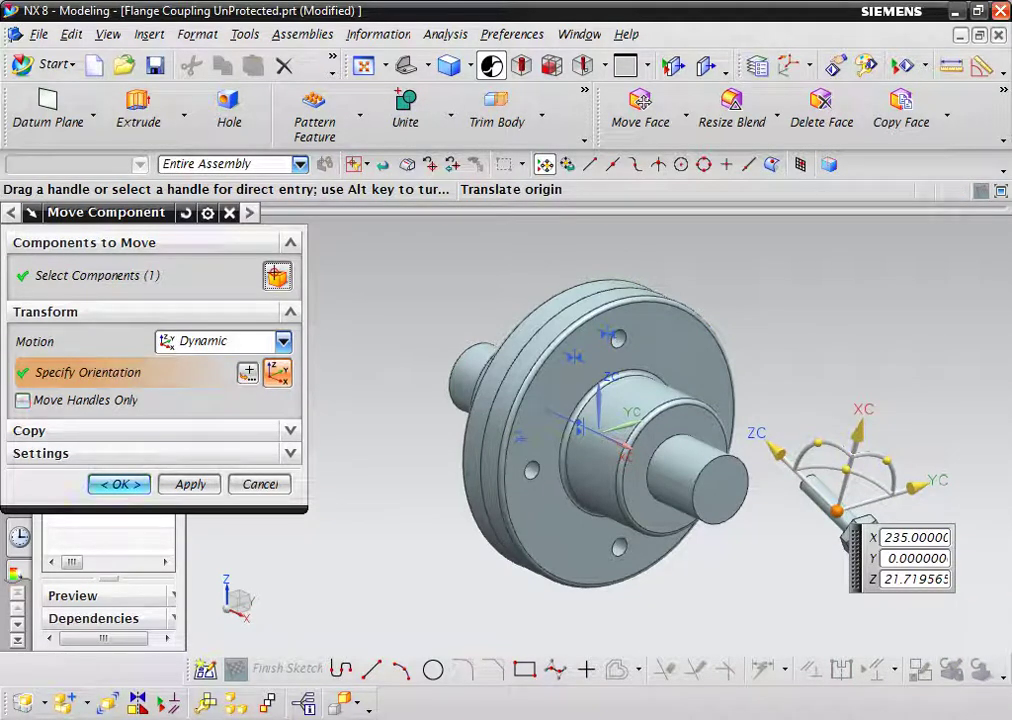
key("Return")
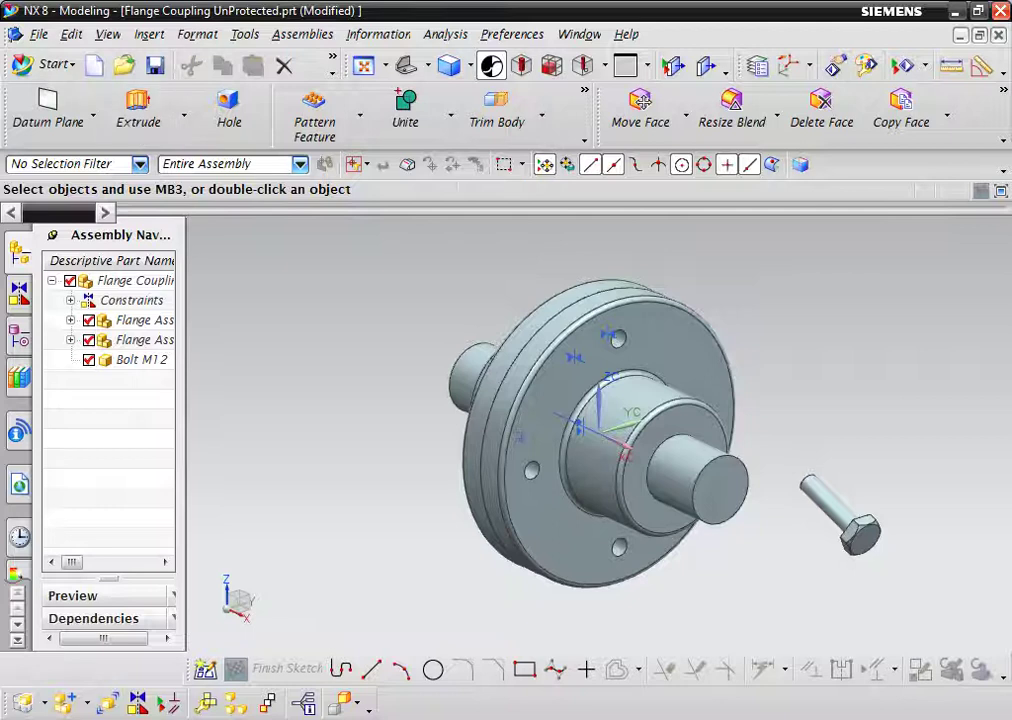
scroll(850, 480, "up", 2)
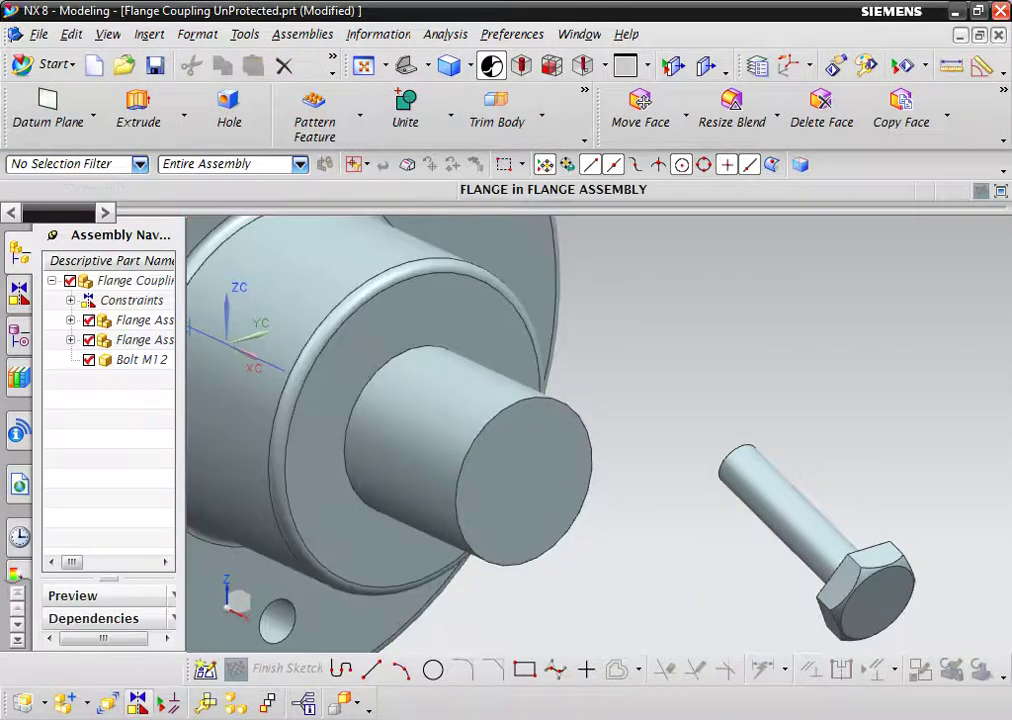
- Touch-align the bolt's centre axis with a flange hole axis
left_click(138, 703)
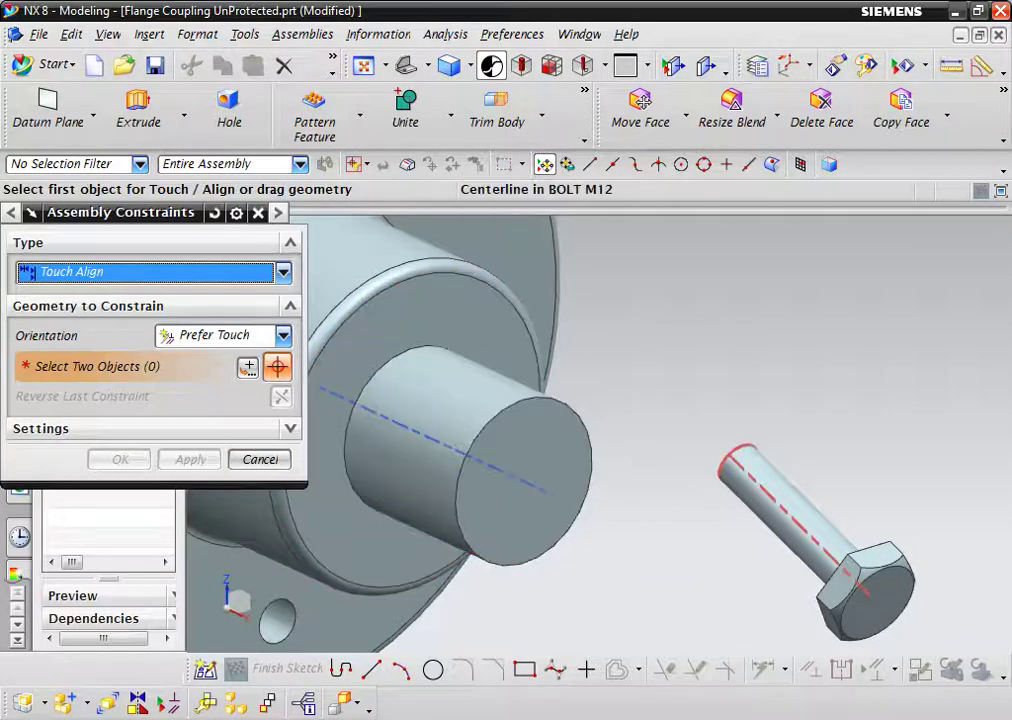
left_click(790, 515)
scroll(900, 505, "down", 3)
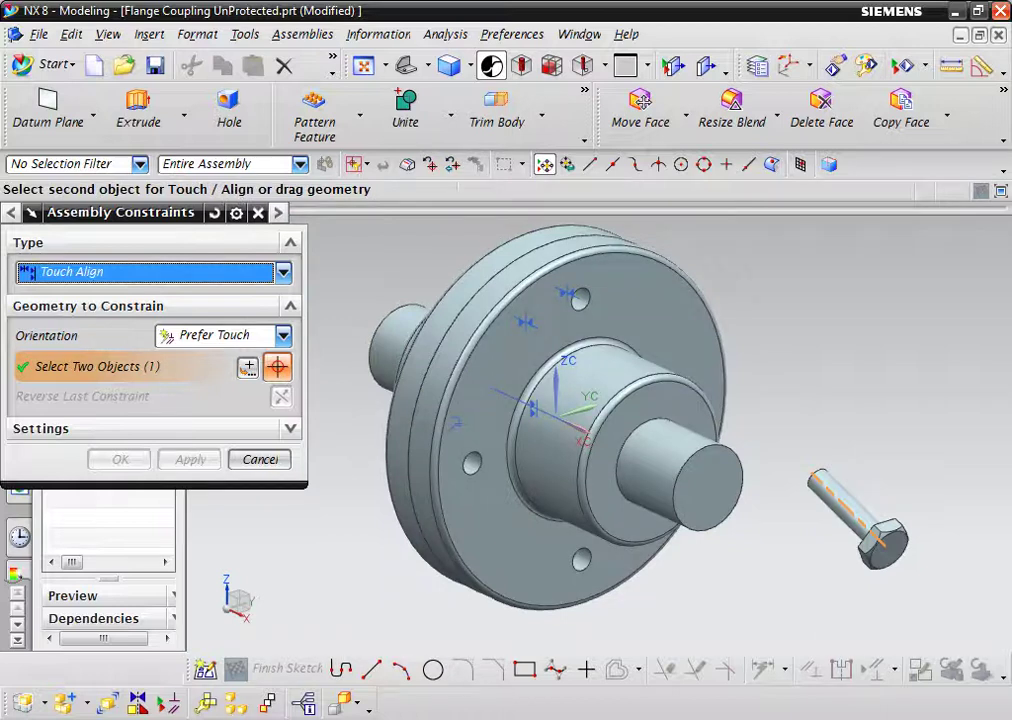
middle_click_drag(660, 420, 690, 400)
scroll(686, 380, "up", 3)
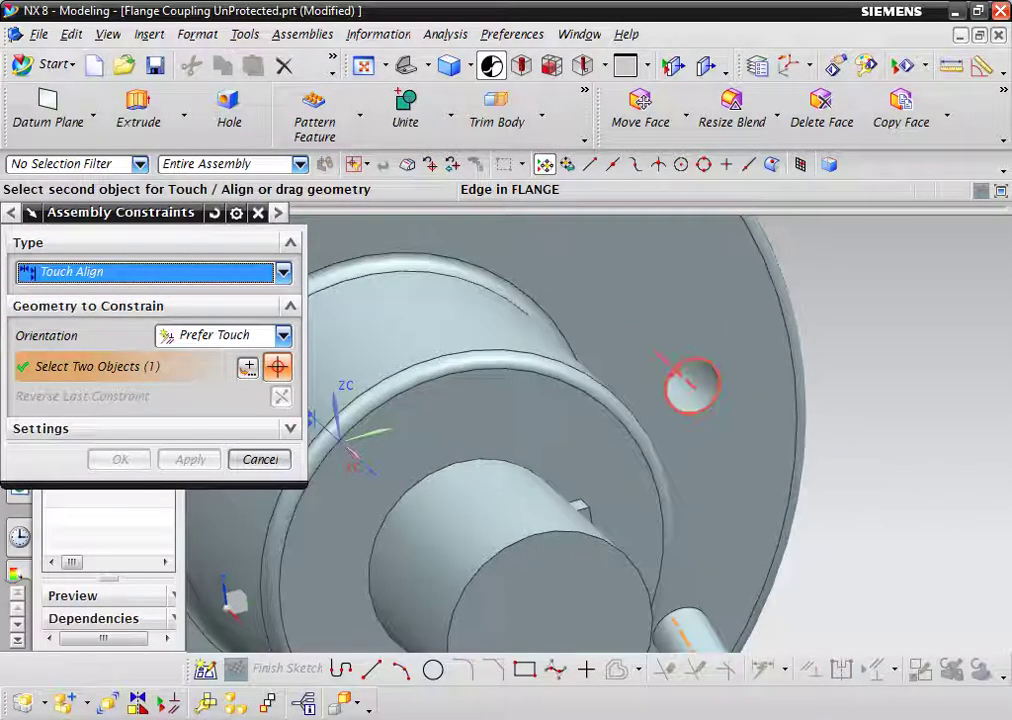
left_click(689, 380)
scroll(770, 432, "down", 2)
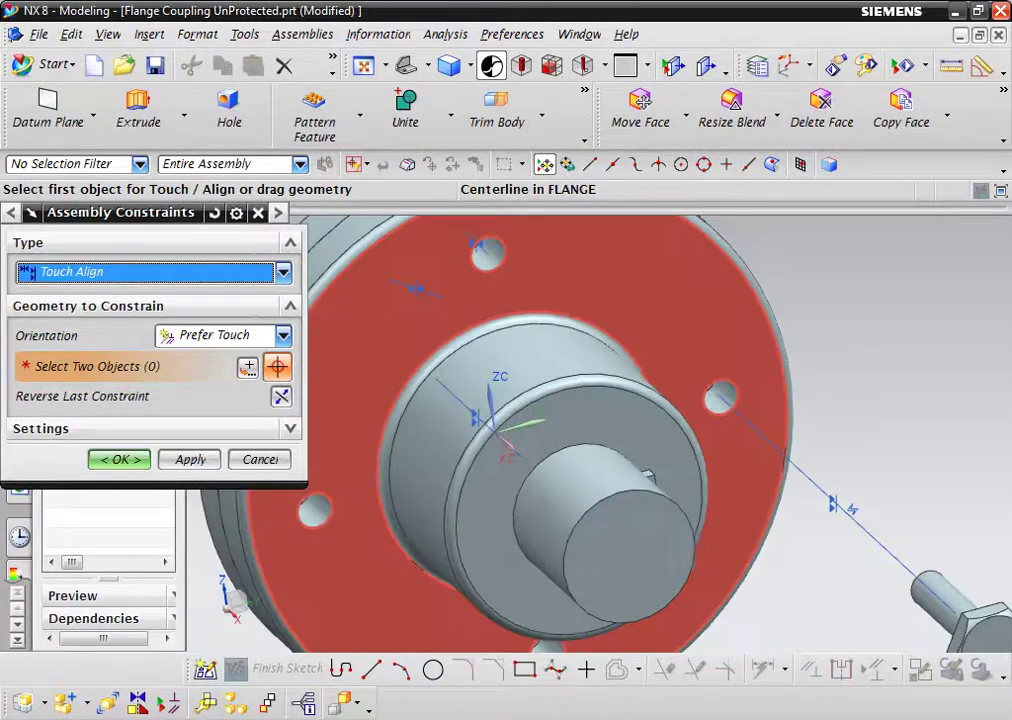
- Seat the bolt head face against the flange face
left_click(770, 430)
mouse_move(770, 430)
middle_mouse_down()
mouse_move(700, 400)
mouse_move(850, 470)
middle_mouse_up()
scroll(730, 420, "down", 3)
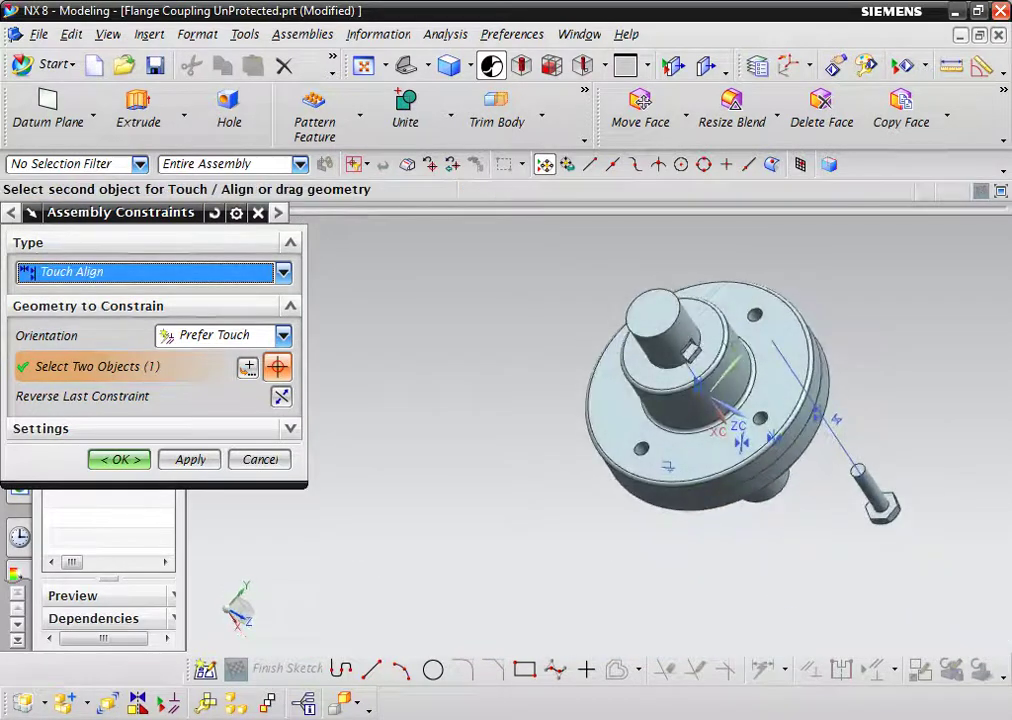
scroll(850, 470, "up", 4)
left_click(836, 490)
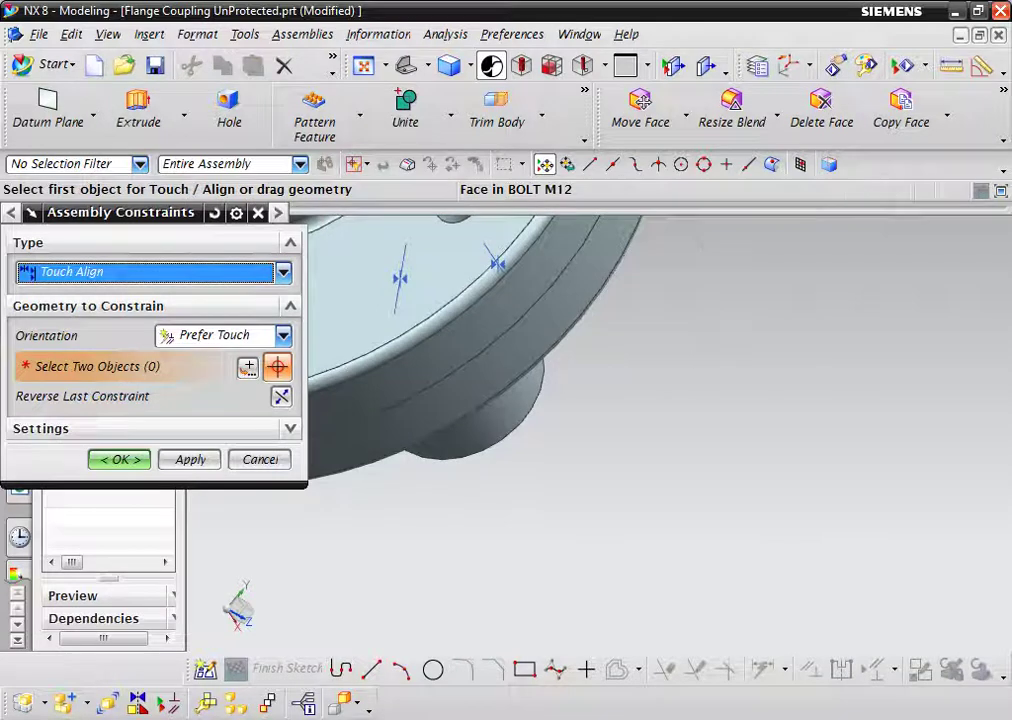
scroll(836, 490, "down", 3)
middle_click_drag(560, 300, 600, 400)
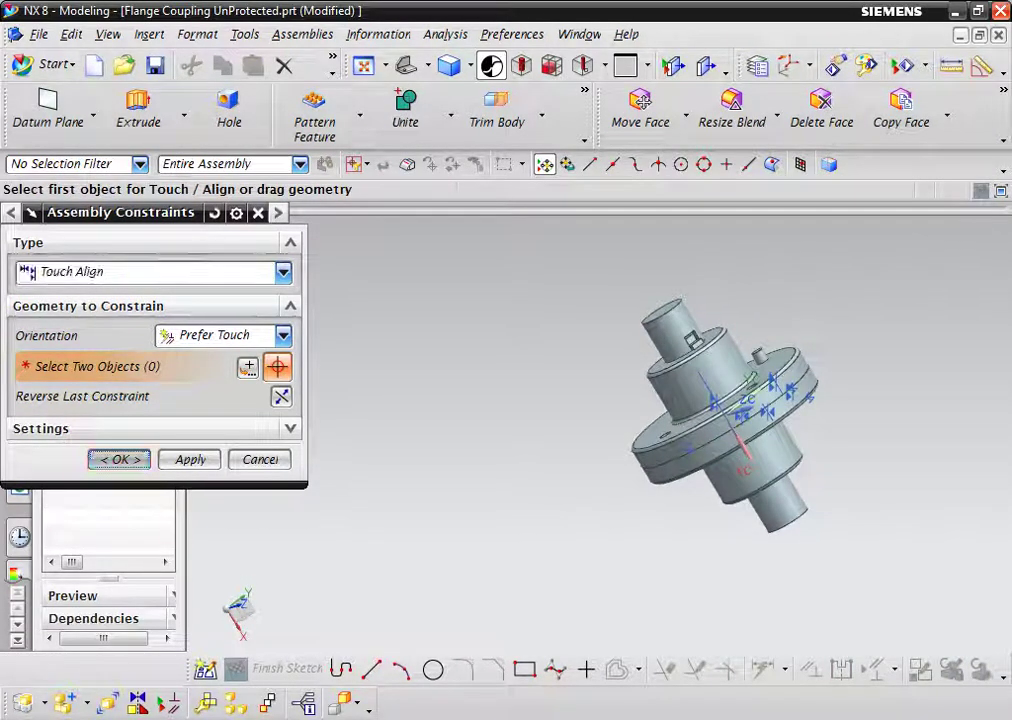
- Leave the constraint type unchanged and orbit to an end-on view of the flange
left_click(283, 271)
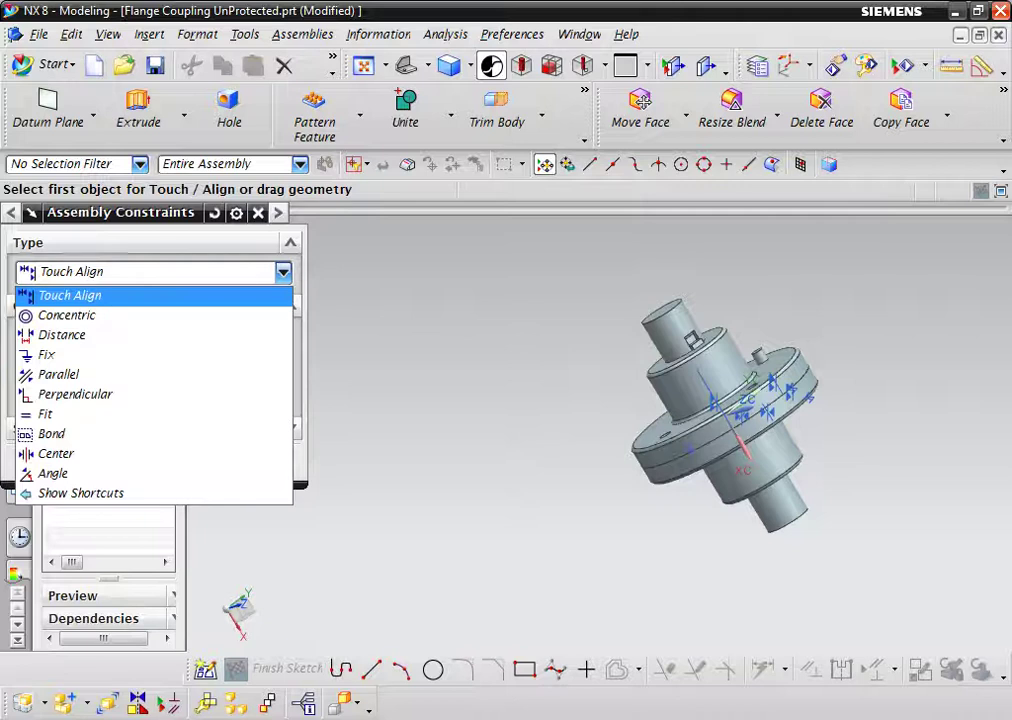
key("Return")
key("Return")
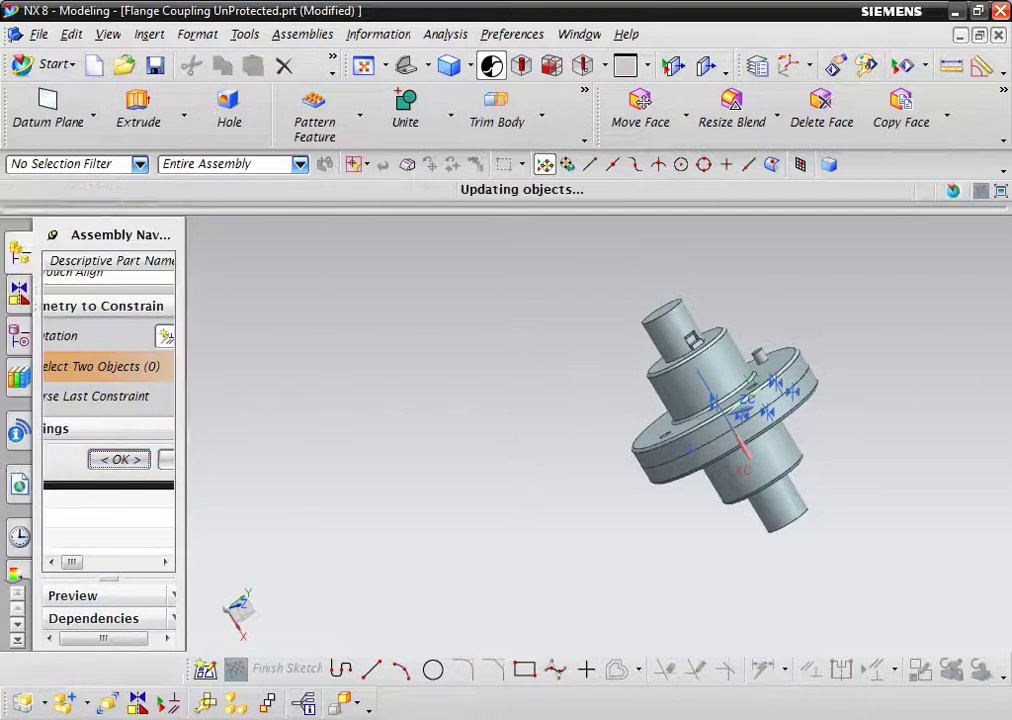
middle_click_drag(600, 445, 625, 460)
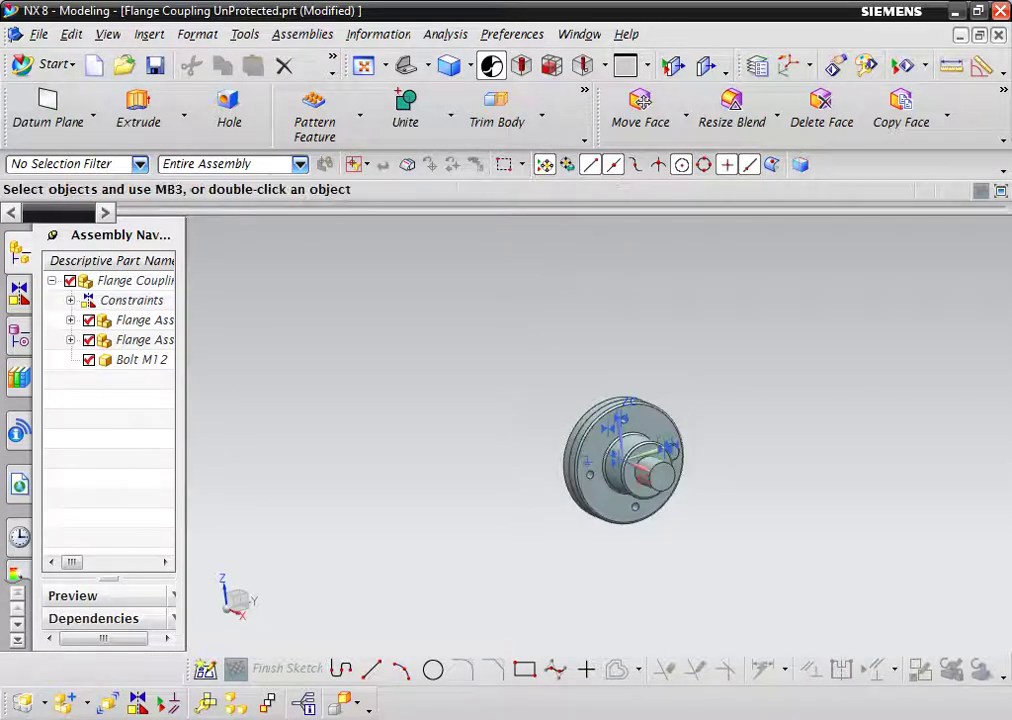
scroll(380, 430, "up", 1)
scroll(380, 430, "up", 1)
scroll(380, 430, "up", 2)
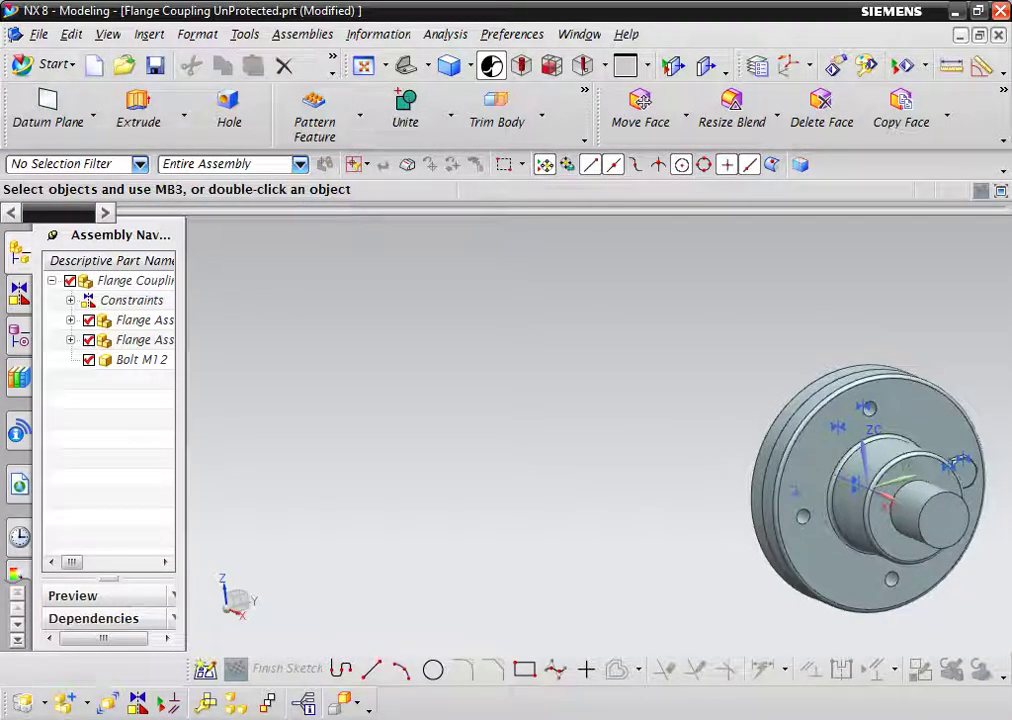
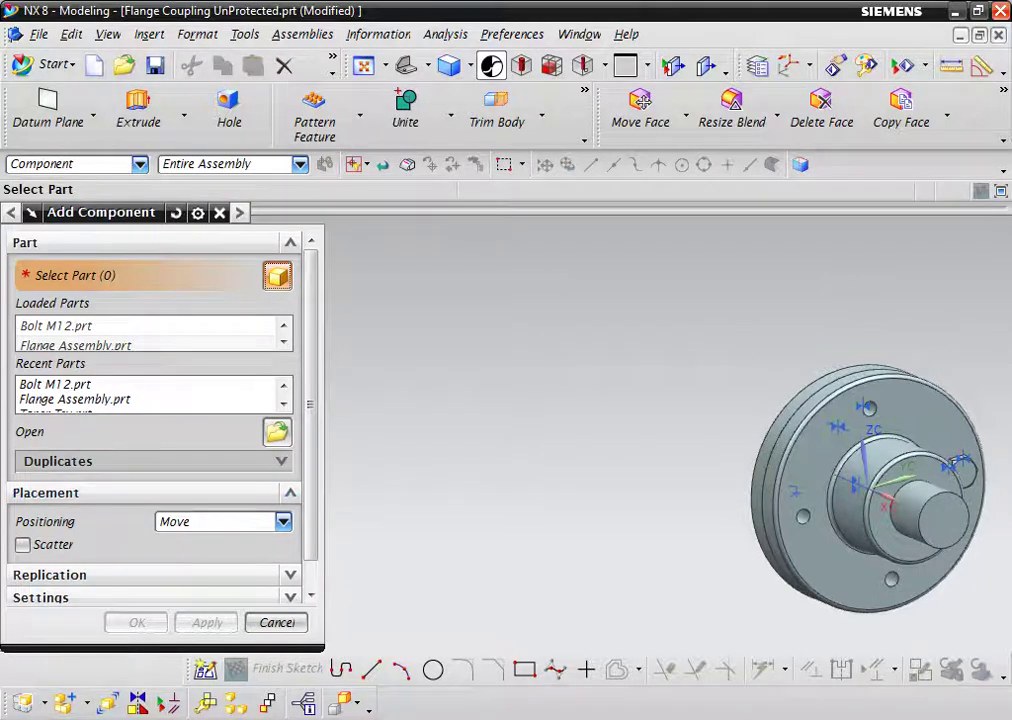
- Add the Nut M12 part to the assembly, placed at the origin
left_click(277, 431)
left_click(154, 298)
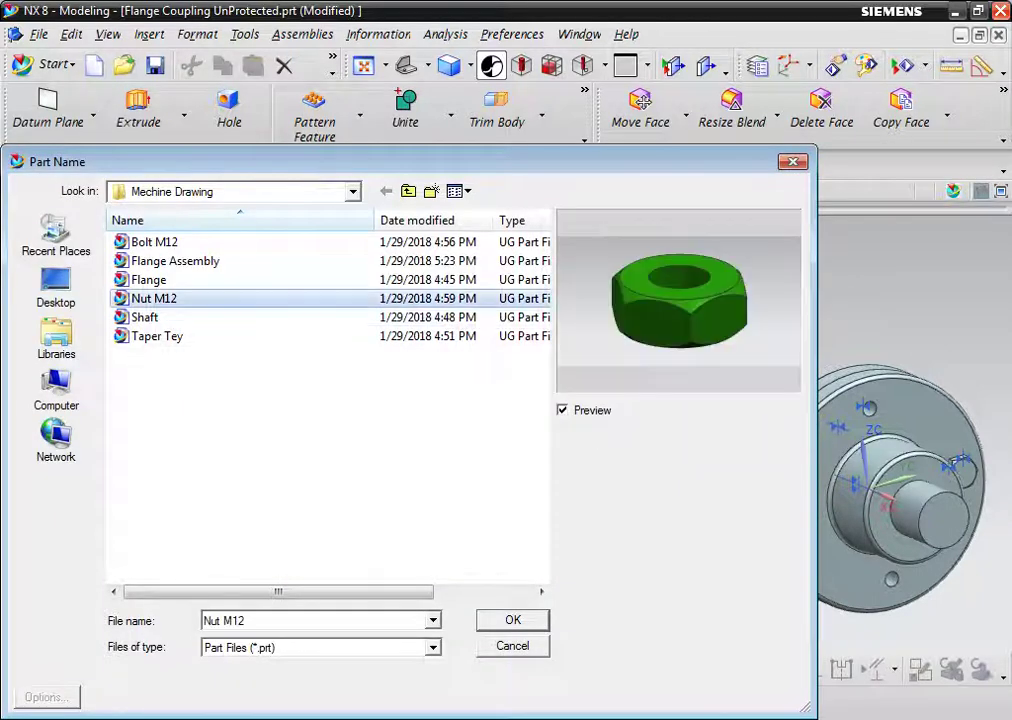
key("Return")
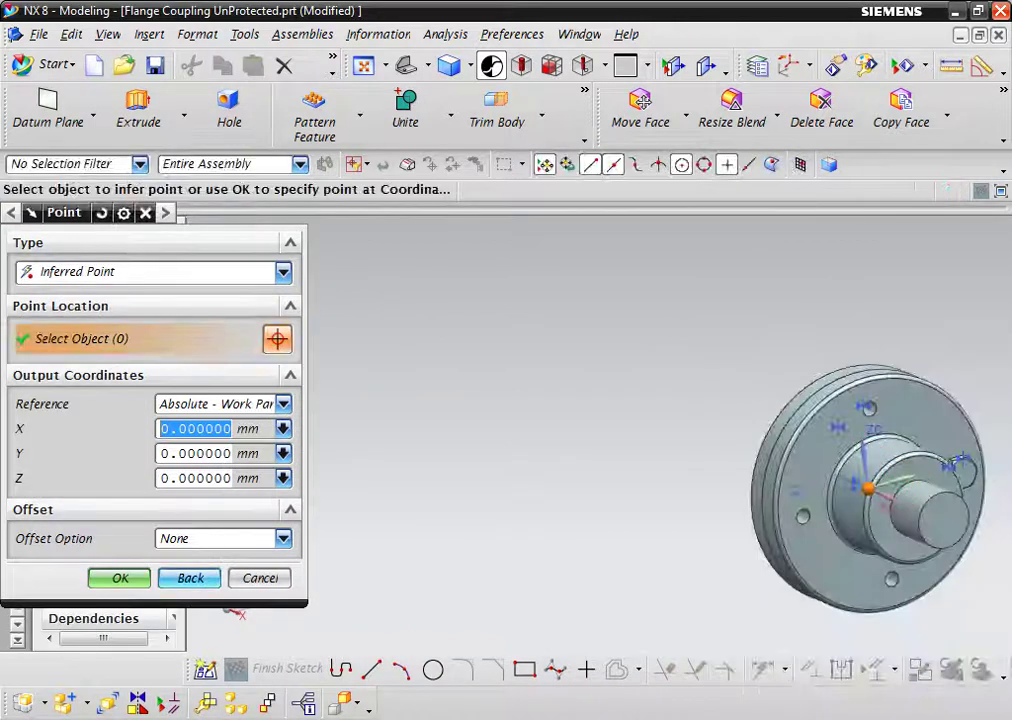
key("Return")
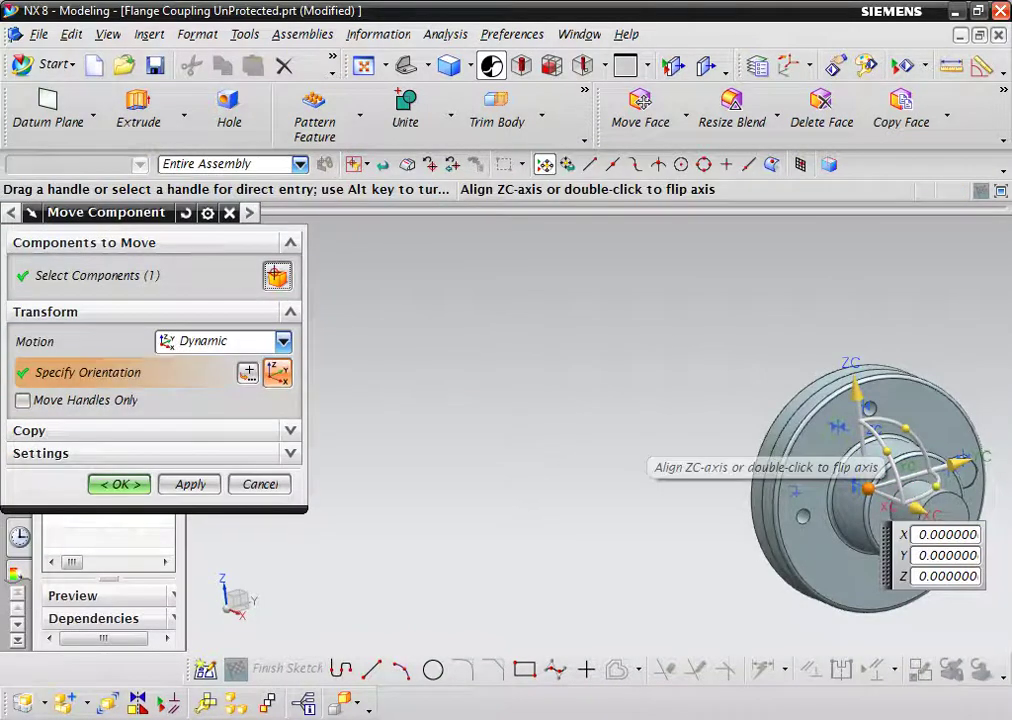
- Lift the nut to Z 145 above the flange and rotate it about YC
left_click_drag(856, 388, 833, 212)
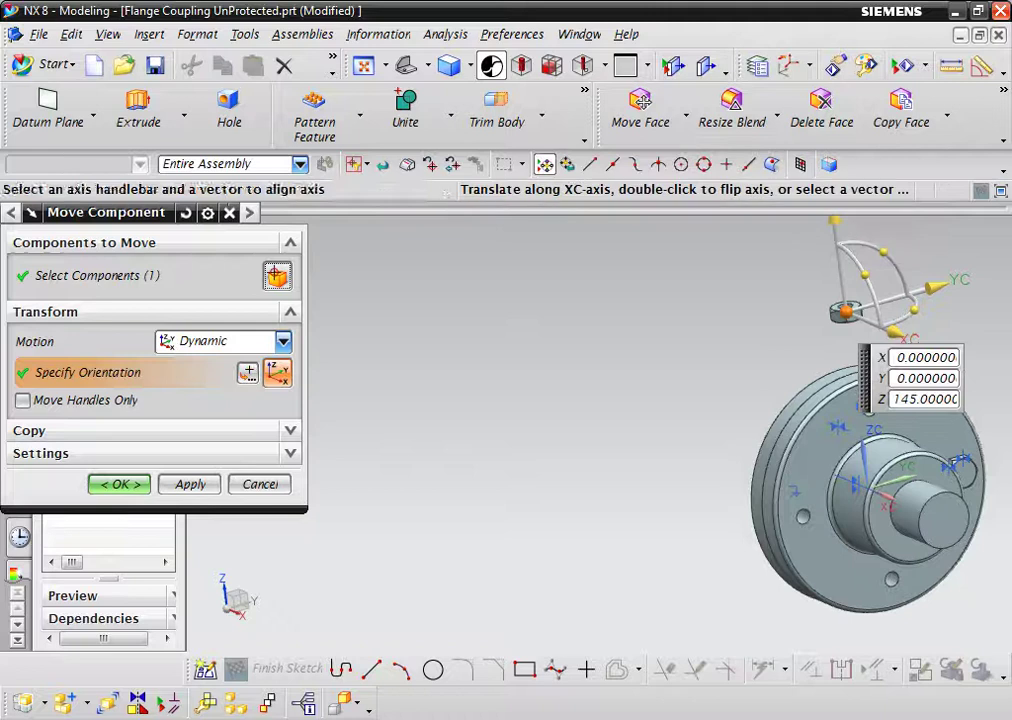
mouse_move(880, 266)
left_mouse_down()
mouse_move(790, 243)
mouse_move(780, 256)
left_mouse_up()
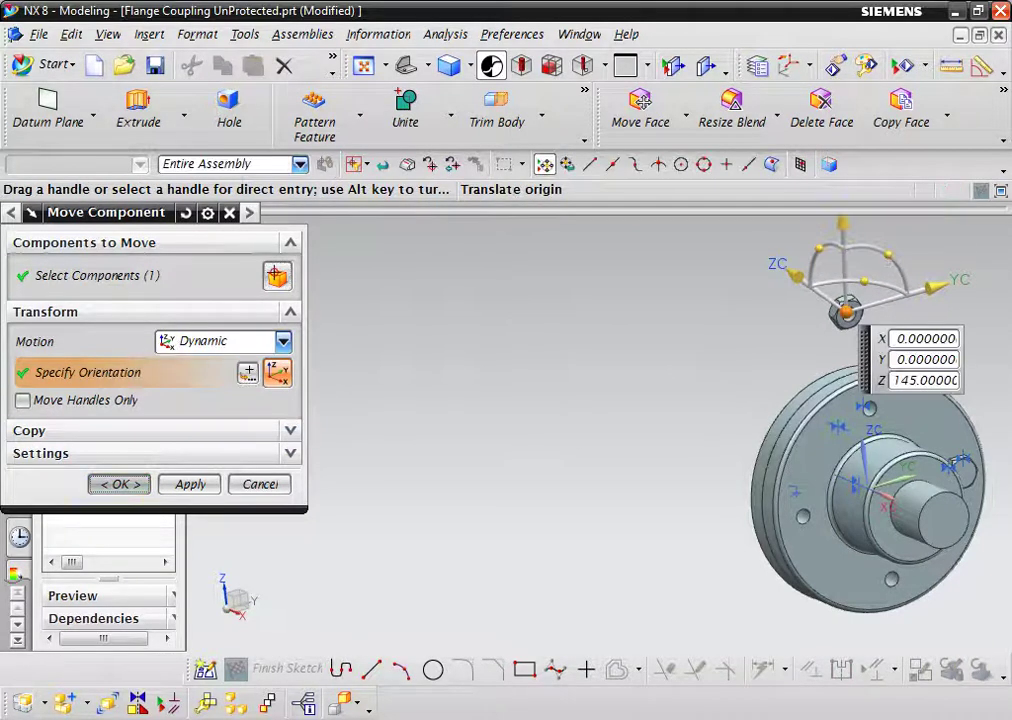
key("Return")
scroll(960, 310, "up", 2)
scroll(960, 310, "up", 2)
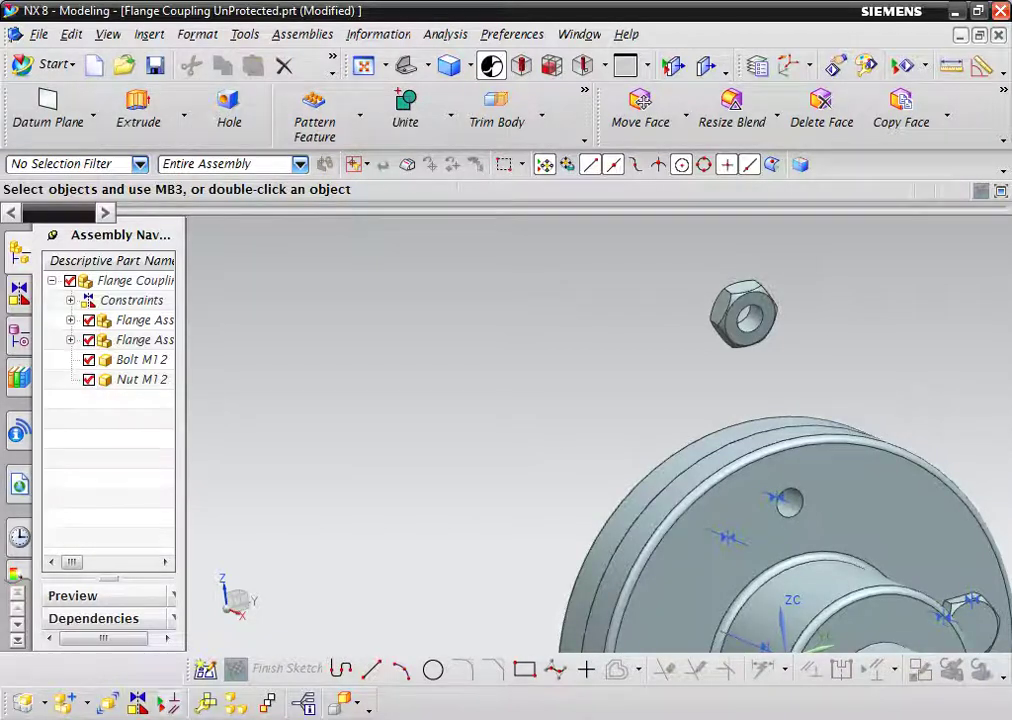
left_click(137, 703)
- Touch the nut's face against the flange face
left_click(748, 316)
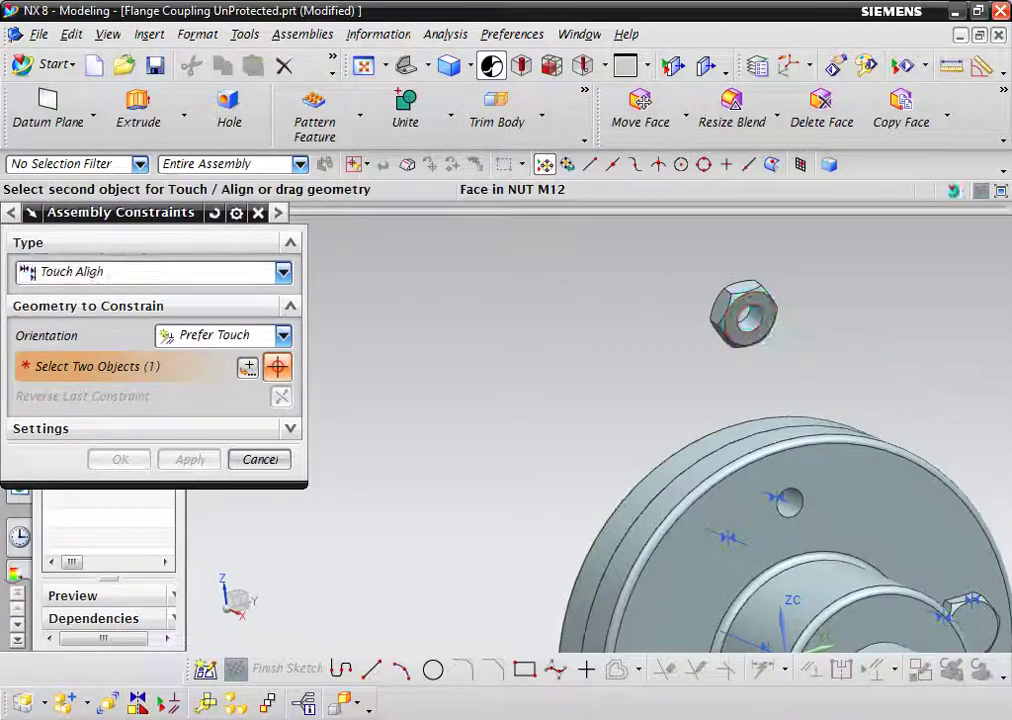
scroll(795, 351, "down", 3)
middle_click_drag(183, 482, 345, 417)
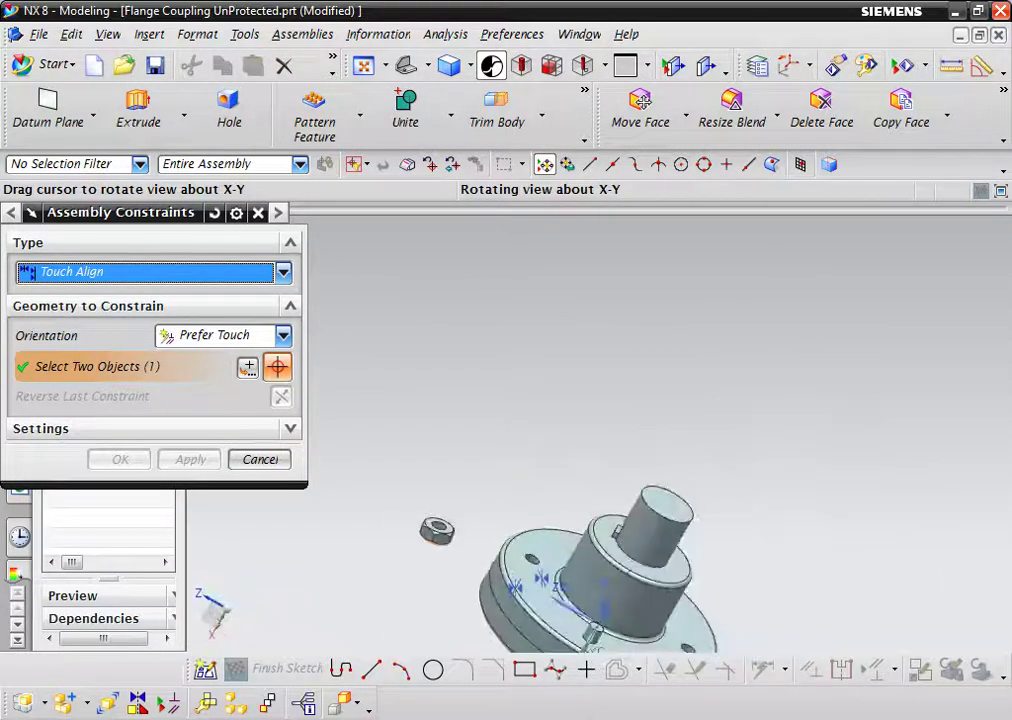
scroll(590, 605, "up", 3)
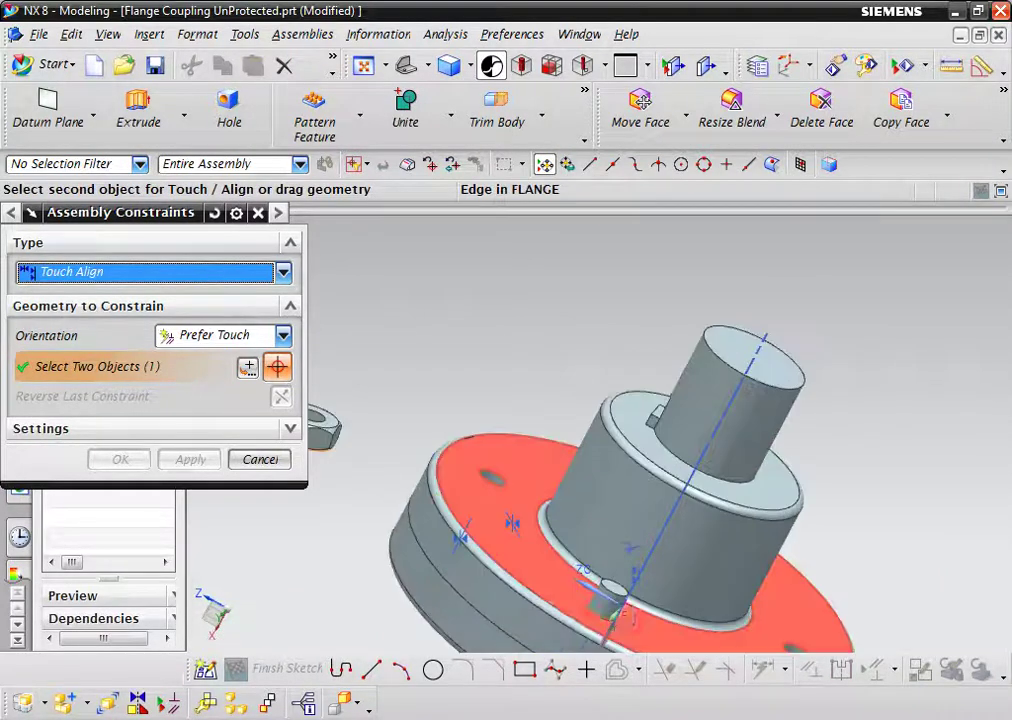
left_click(585, 595)
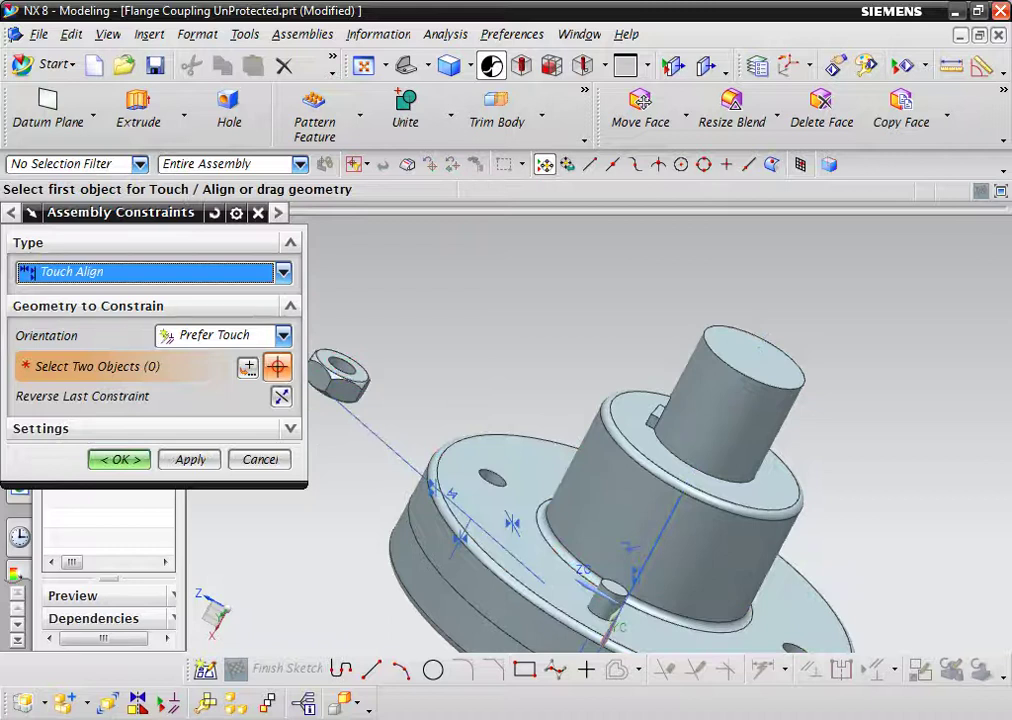
scroll(338, 372, "up", 3)
- Align the nut's axis with the bolt centreline and apply the constraints
left_click(335, 368)
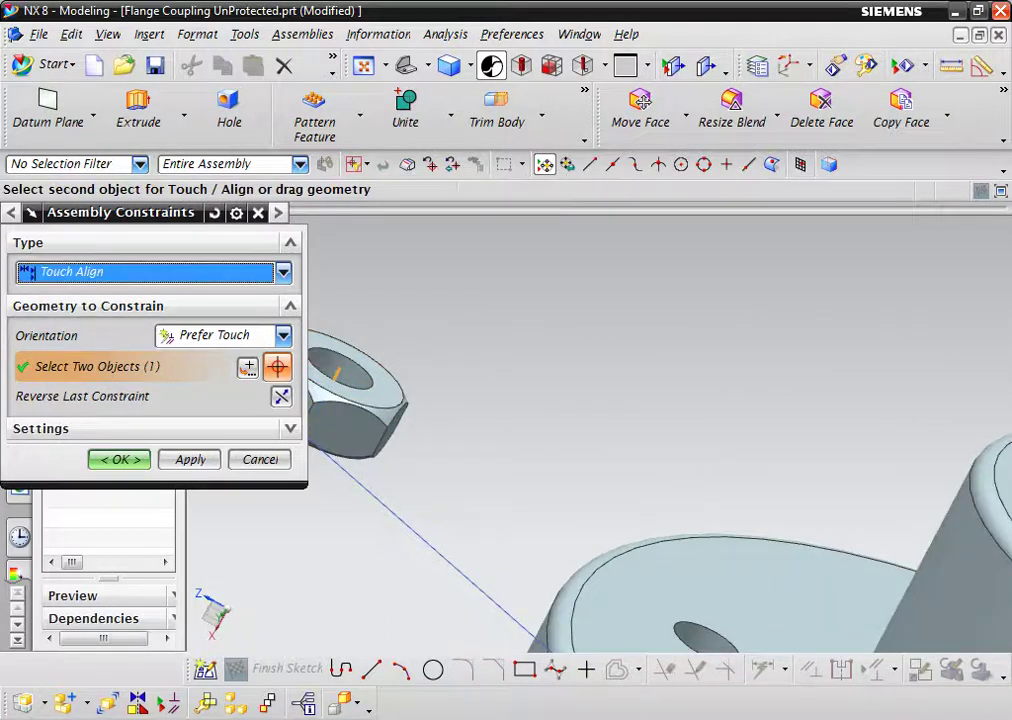
scroll(340, 362, "down", 3)
scroll(530, 360, "down", 3)
scroll(640, 455, "up", 3)
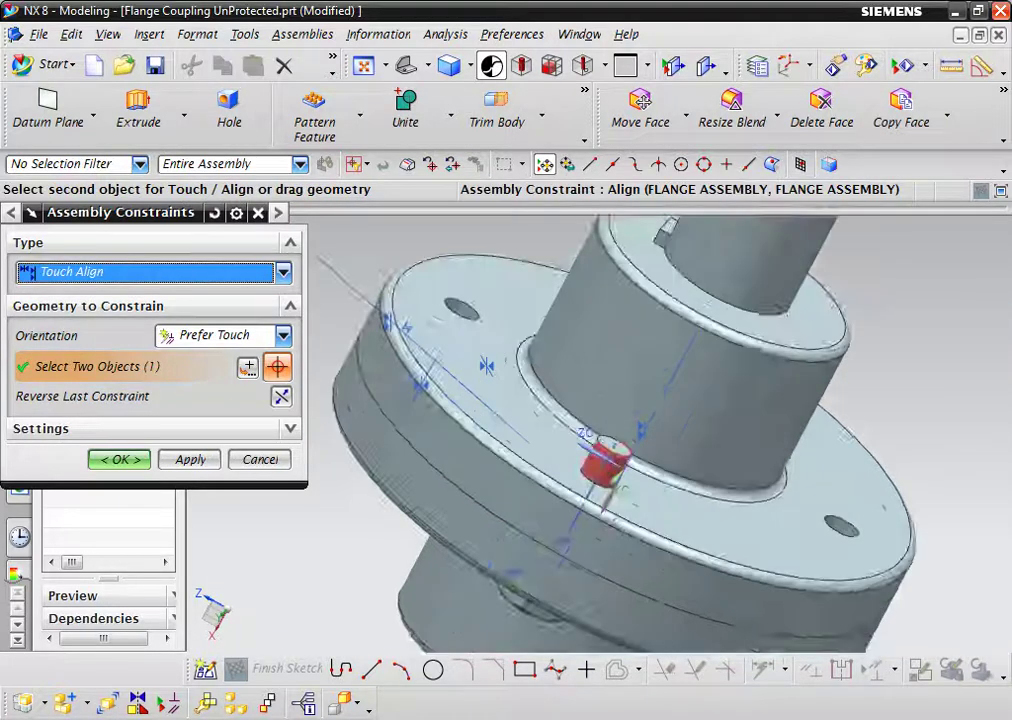
scroll(640, 455, "up", 2)
scroll(655, 465, "up", 1)
left_click(655, 465)
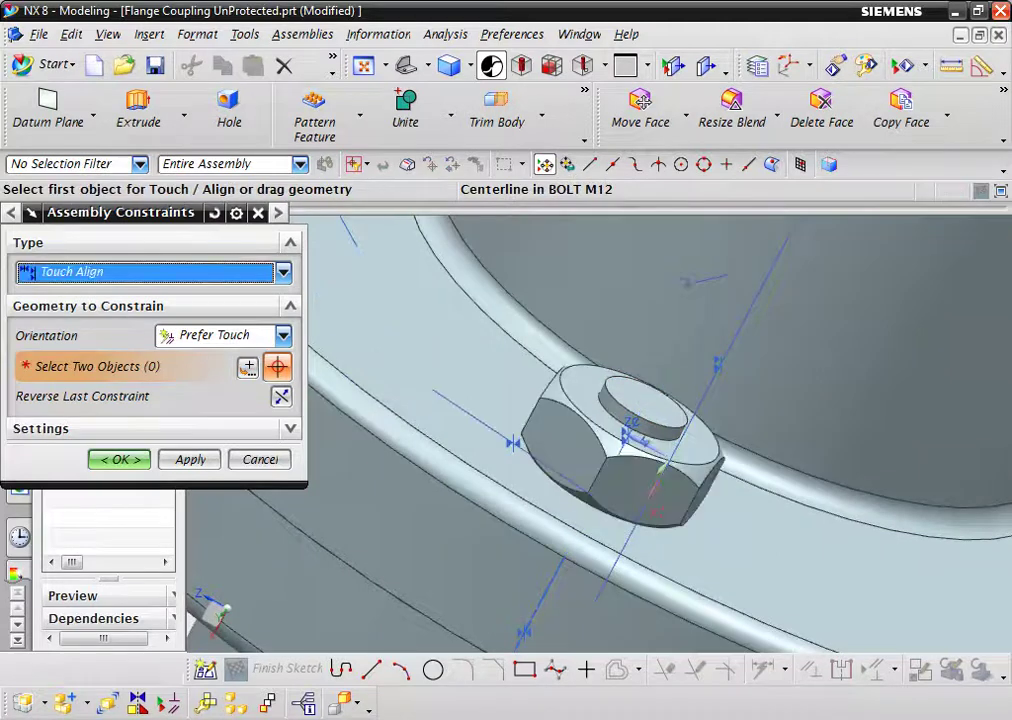
scroll(605, 451, "down", 3)
scroll(600, 455, "down", 2)
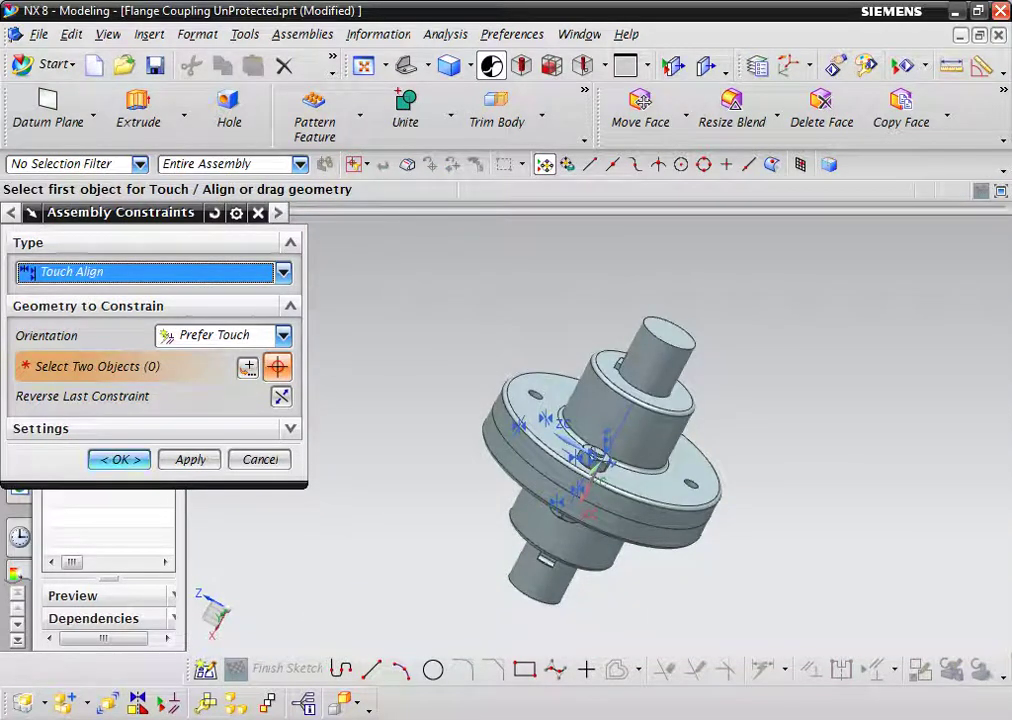
left_click(120, 459)
left_click(406, 64)
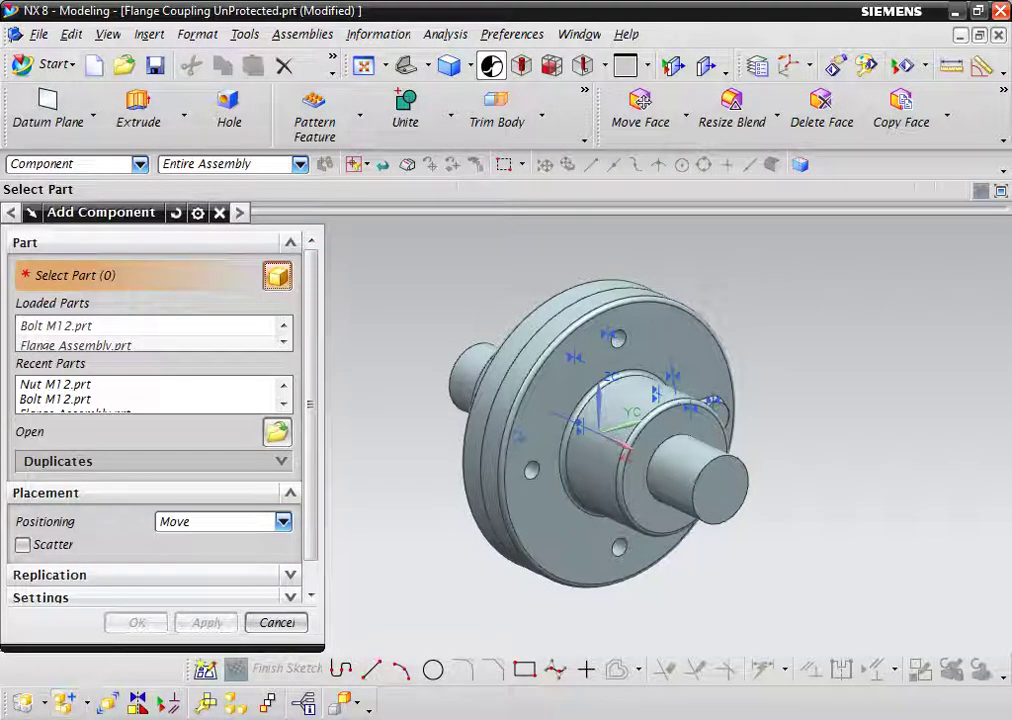
- Add another Bolt M12 at the origin and move it clear of the flange
left_click(55, 399)
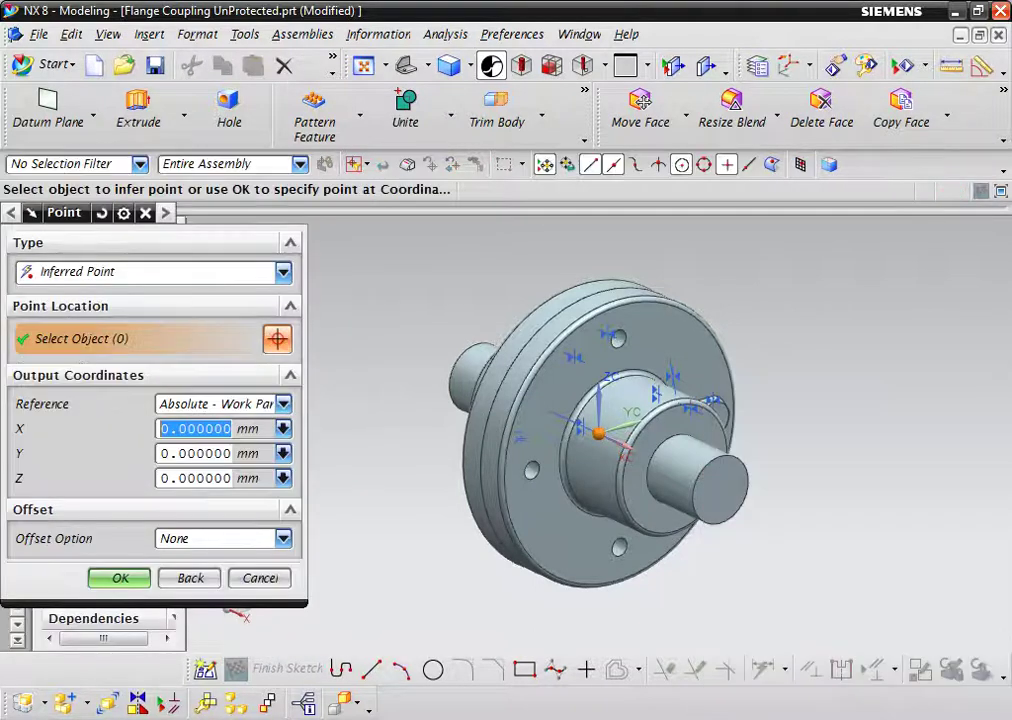
key("Return")
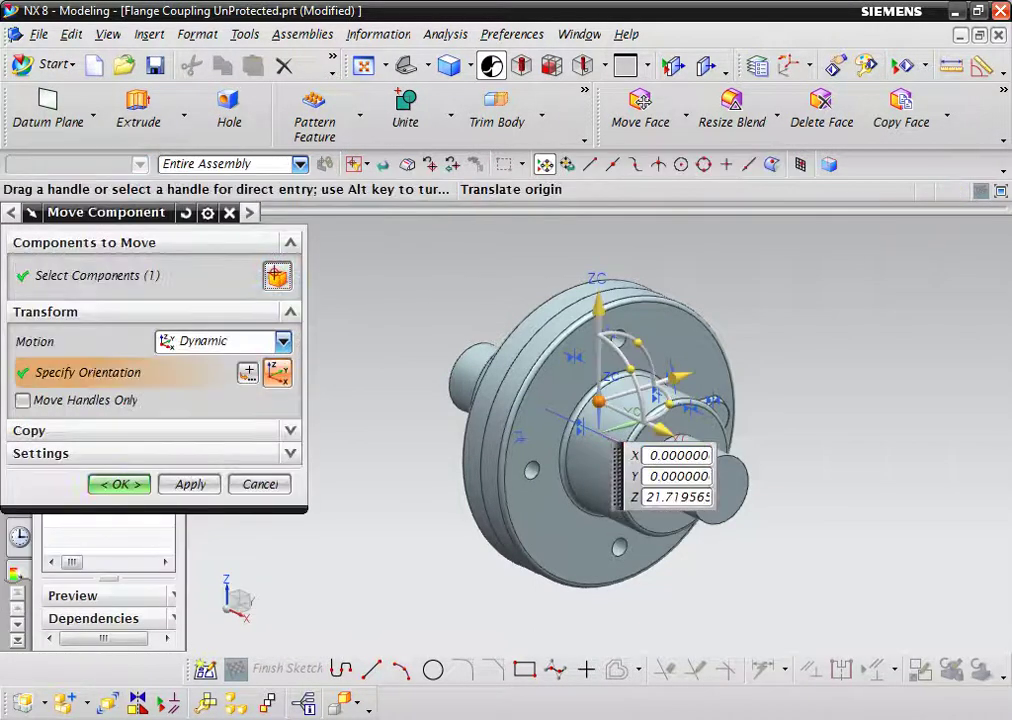
mouse_move(729, 461)
left_mouse_down()
mouse_move(879, 529)
mouse_move(724, 372)
left_mouse_up()
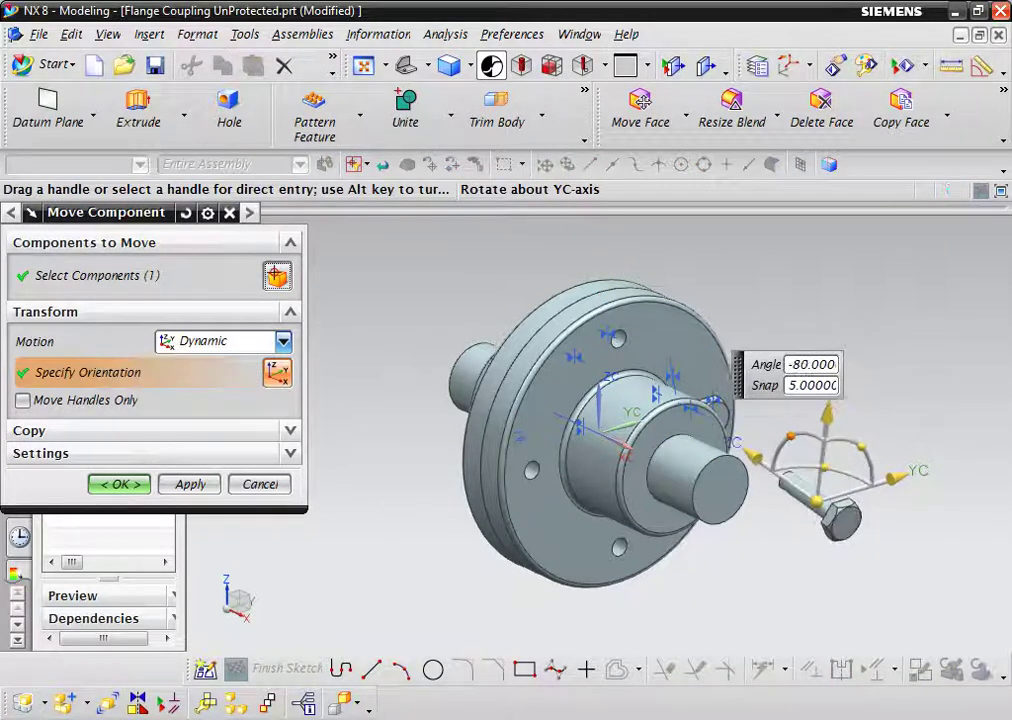
left_click(818, 502)
left_click(119, 484)
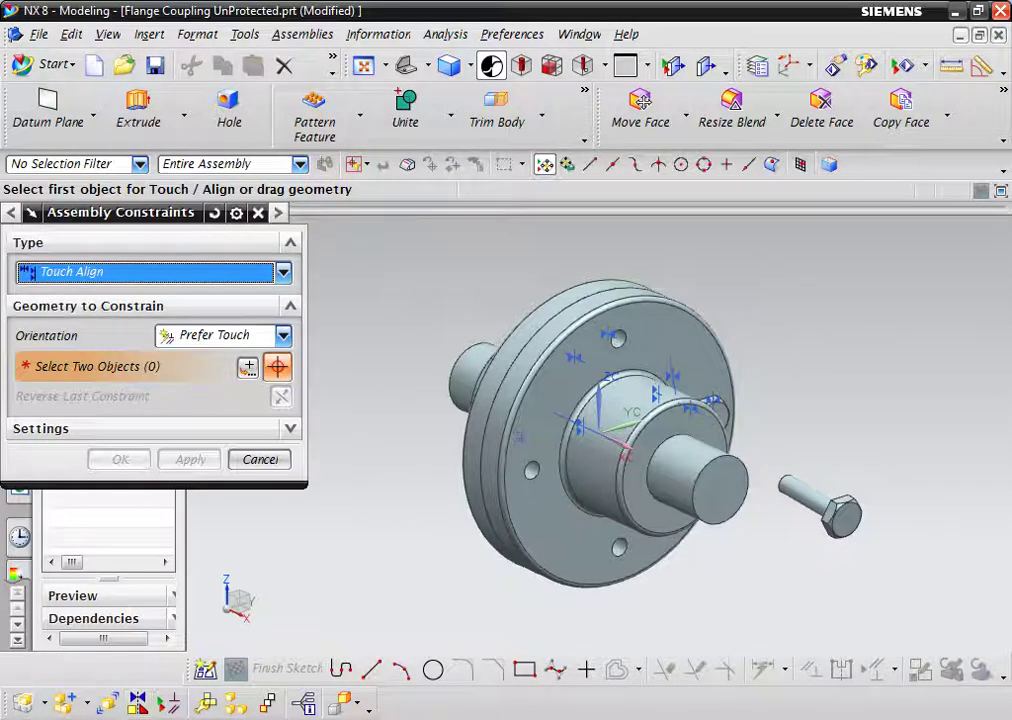
- Align the new bolt's centreline with another flange hole's axis
left_click(778, 500)
scroll(778, 500, "up", 3)
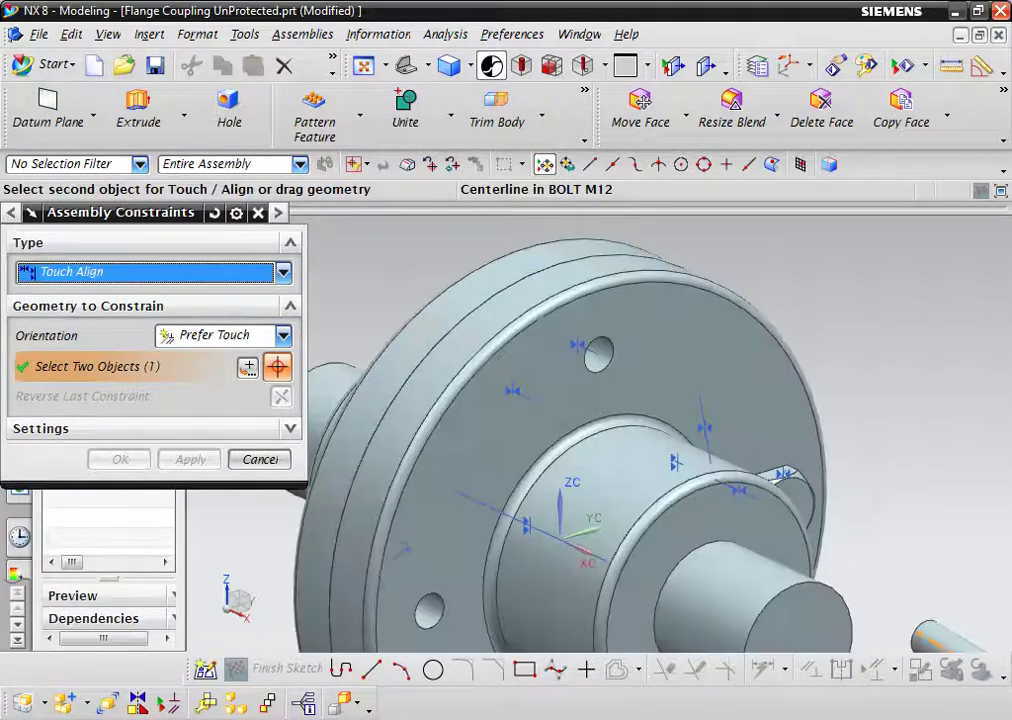
scroll(610, 343, "up", 5)
left_click(568, 370)
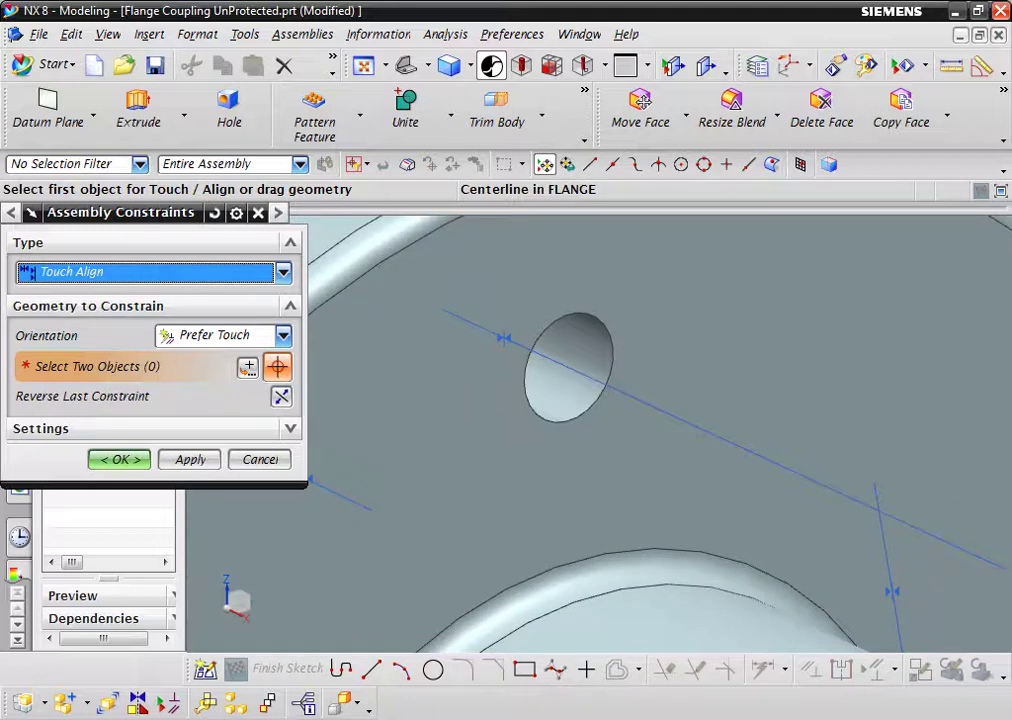
scroll(583, 350, "down", 3)
scroll(583, 350, "down", 2)
- Seat the bolt head against the flange face and finish the constraints
left_click(585, 355)
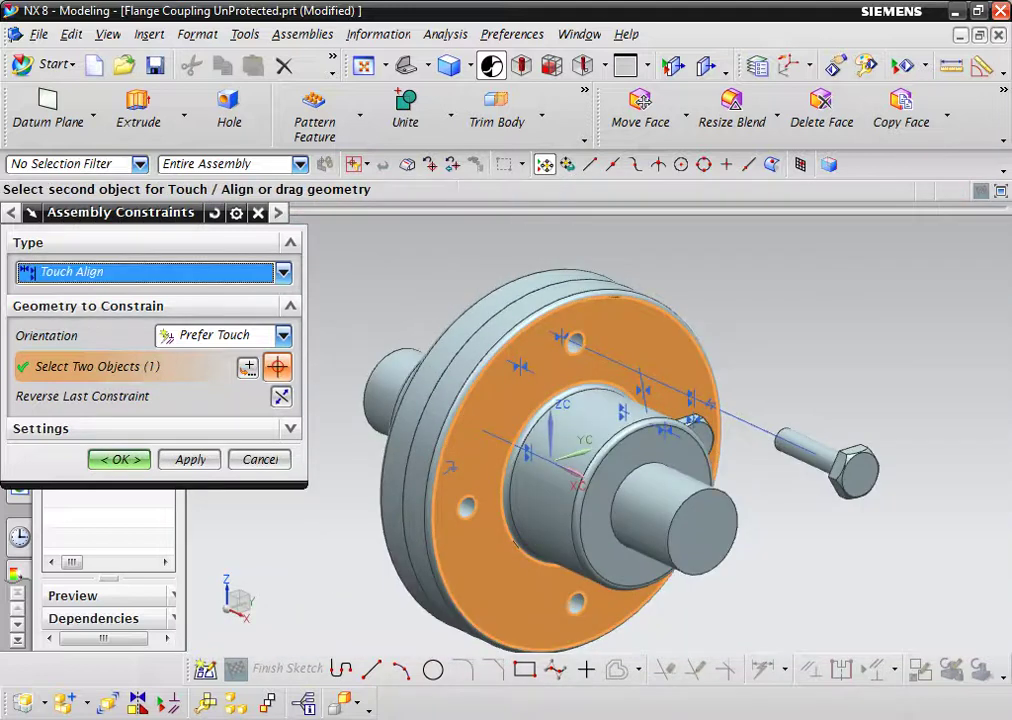
middle_click_drag(600, 450, 700, 450)
scroll(900, 480, "up", 5)
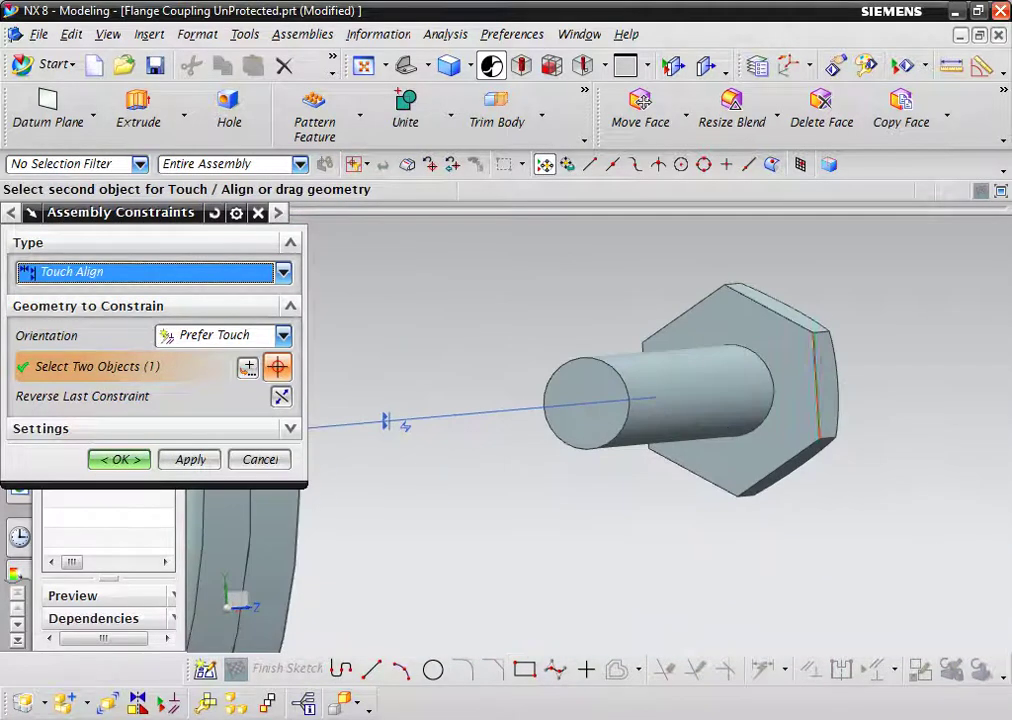
left_click(790, 445)
scroll(790, 445, "down", 3)
scroll(790, 445, "down", 2)
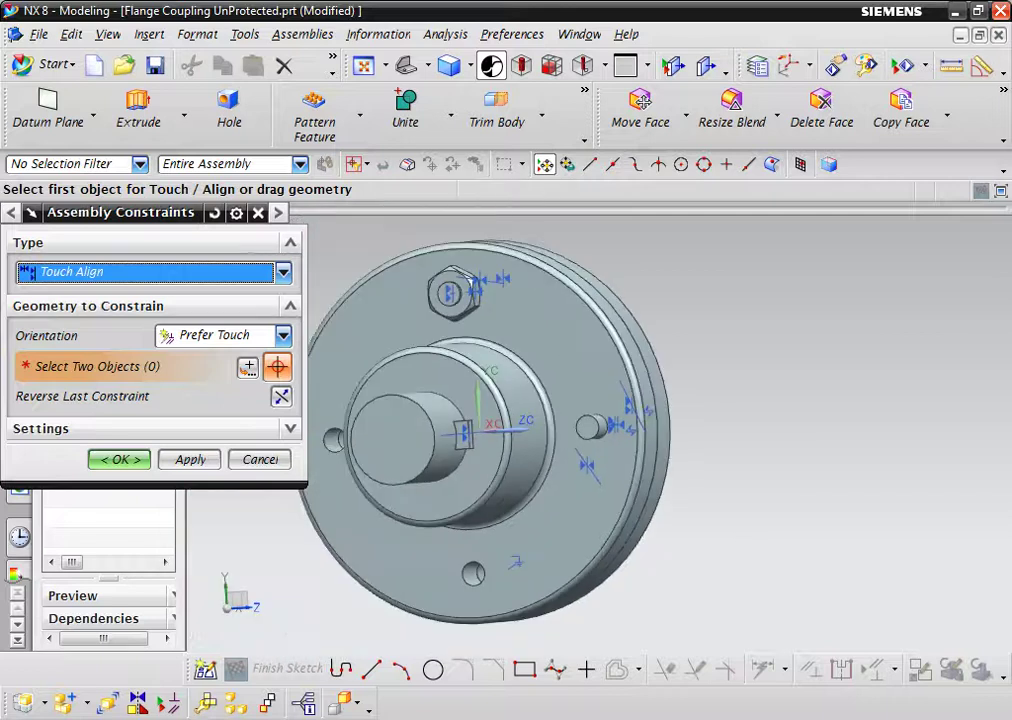
key("Return")
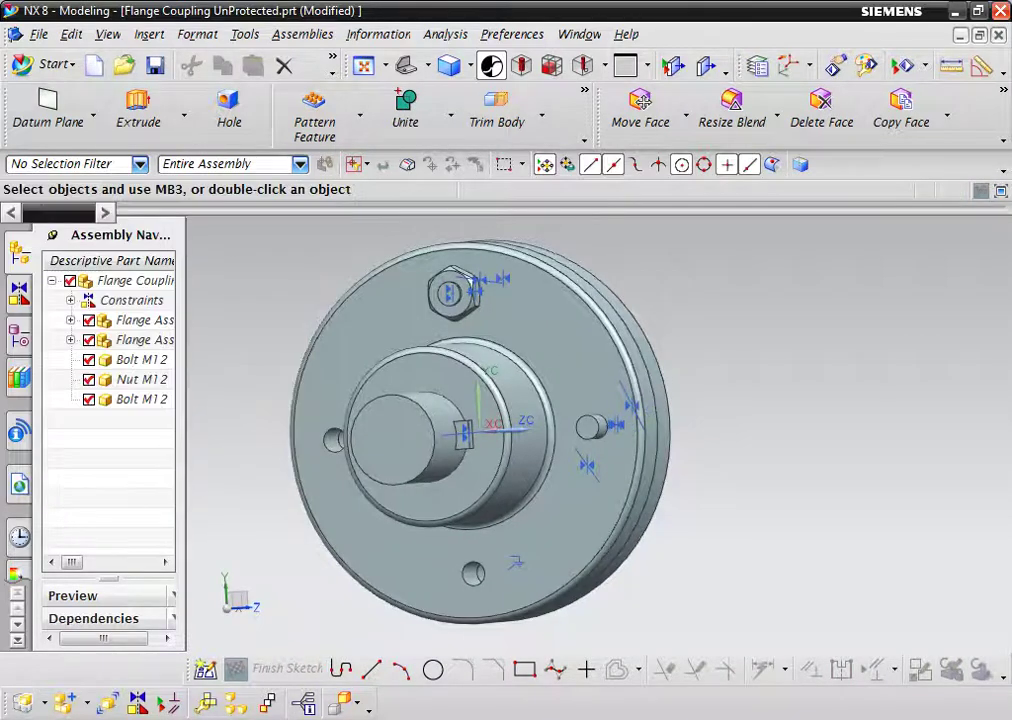
middle_click_drag(600, 430, 490, 432)
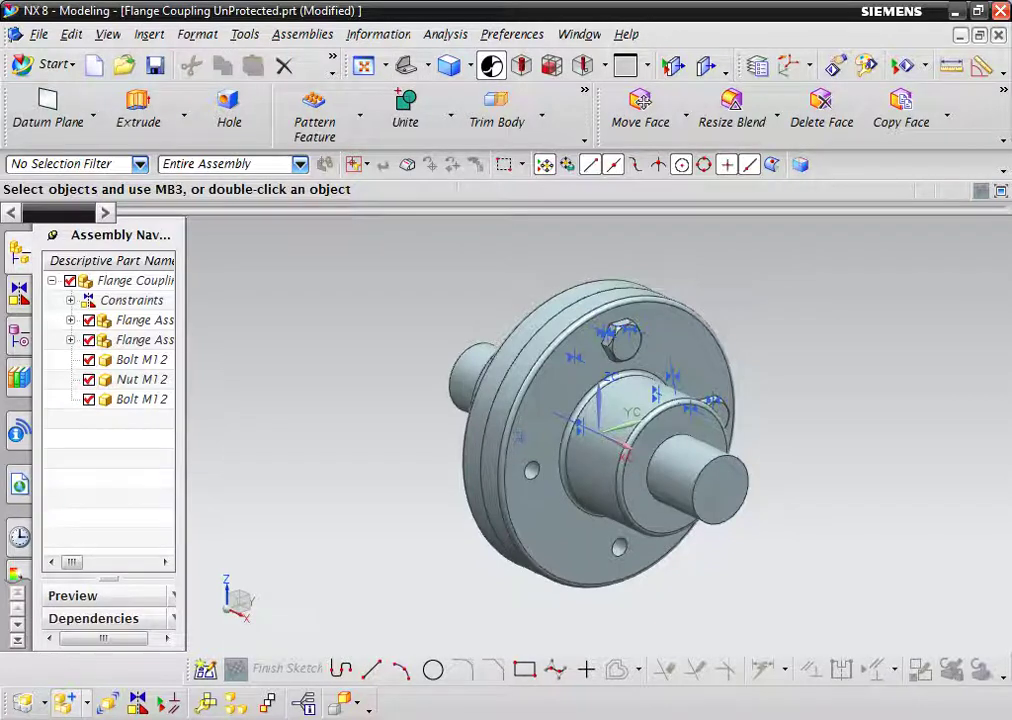
- Add another Nut M12 component at the origin
left_click(64, 703)
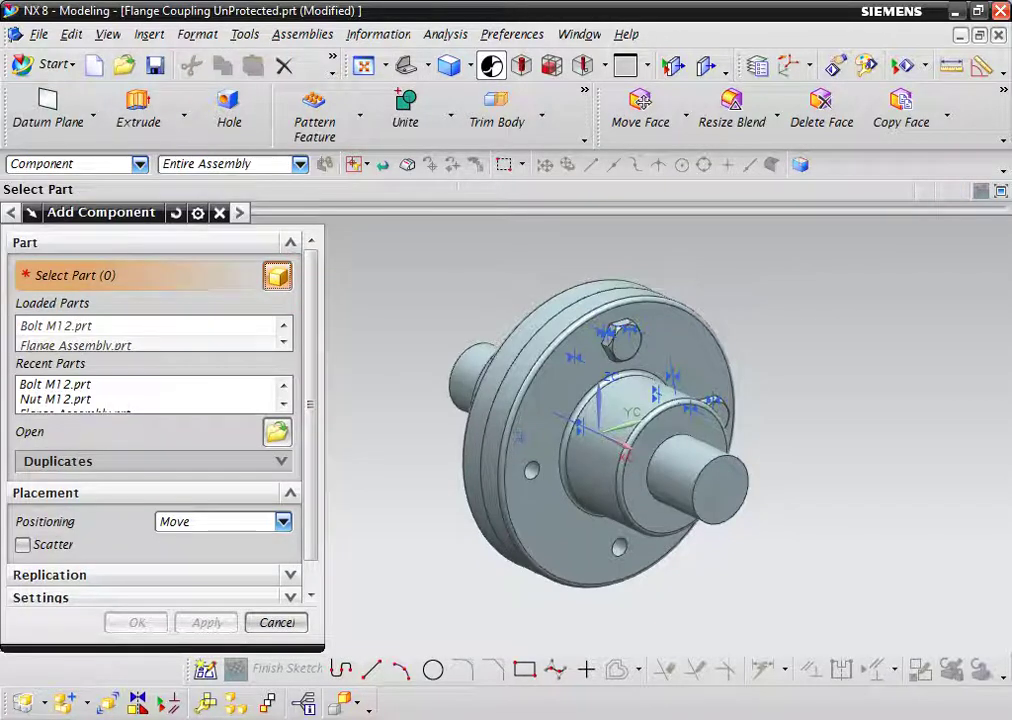
left_click(55, 399)
left_click(207, 622)
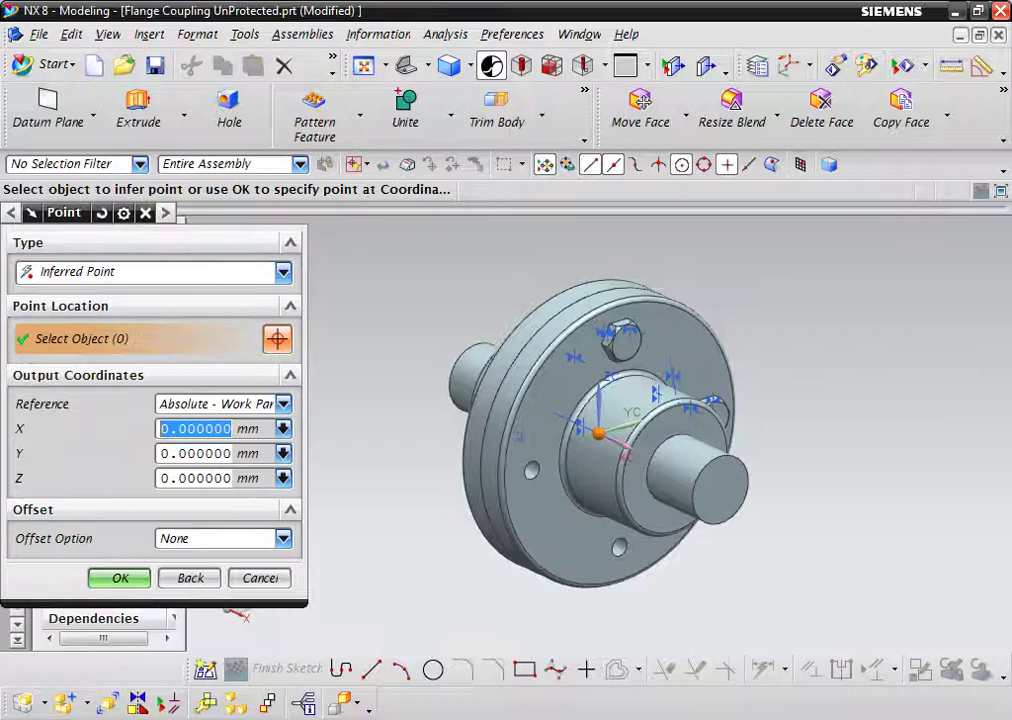
key("Return")
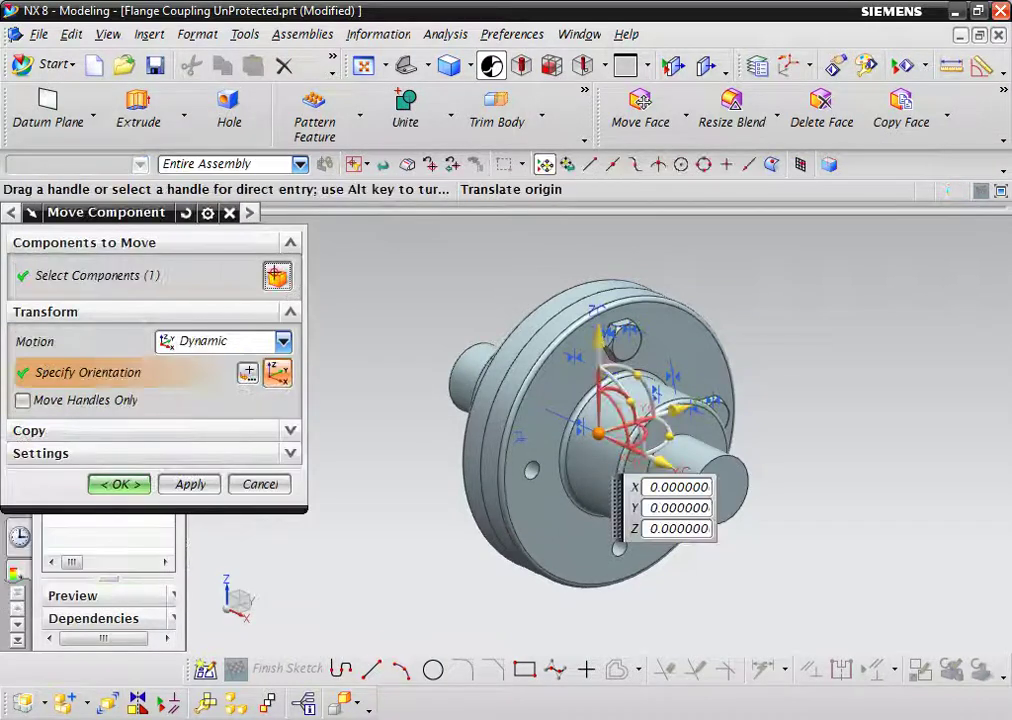
- Raise the nut 115 along Z and rotate it -110° about YC
left_click_drag(600, 338, 600, 210)
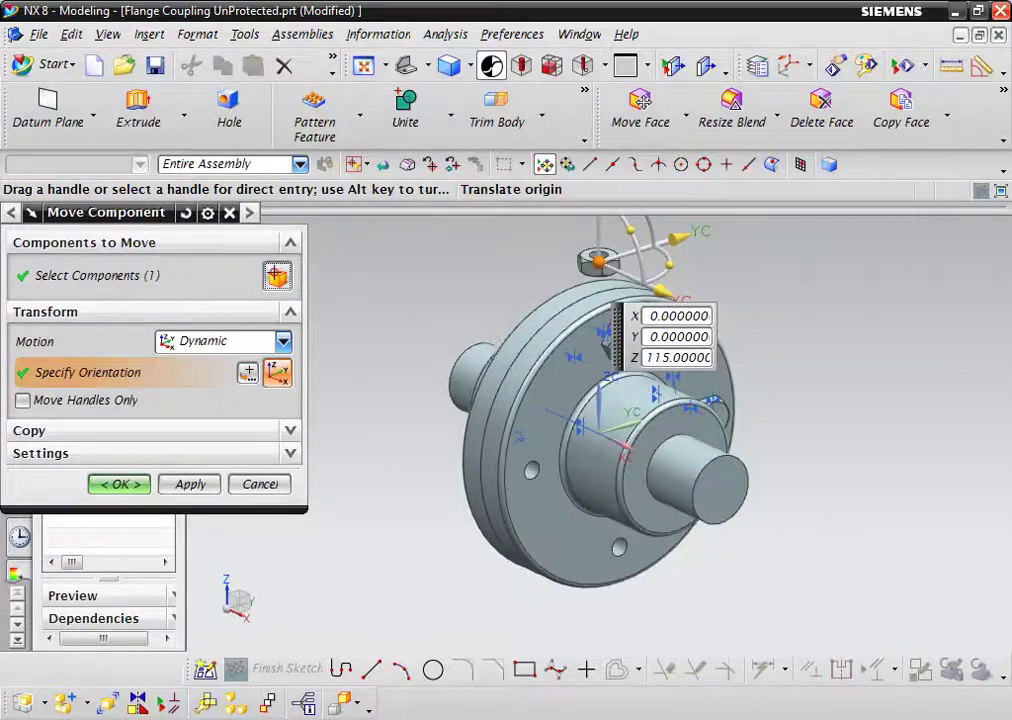
middle_click_drag(600, 262, 668, 340)
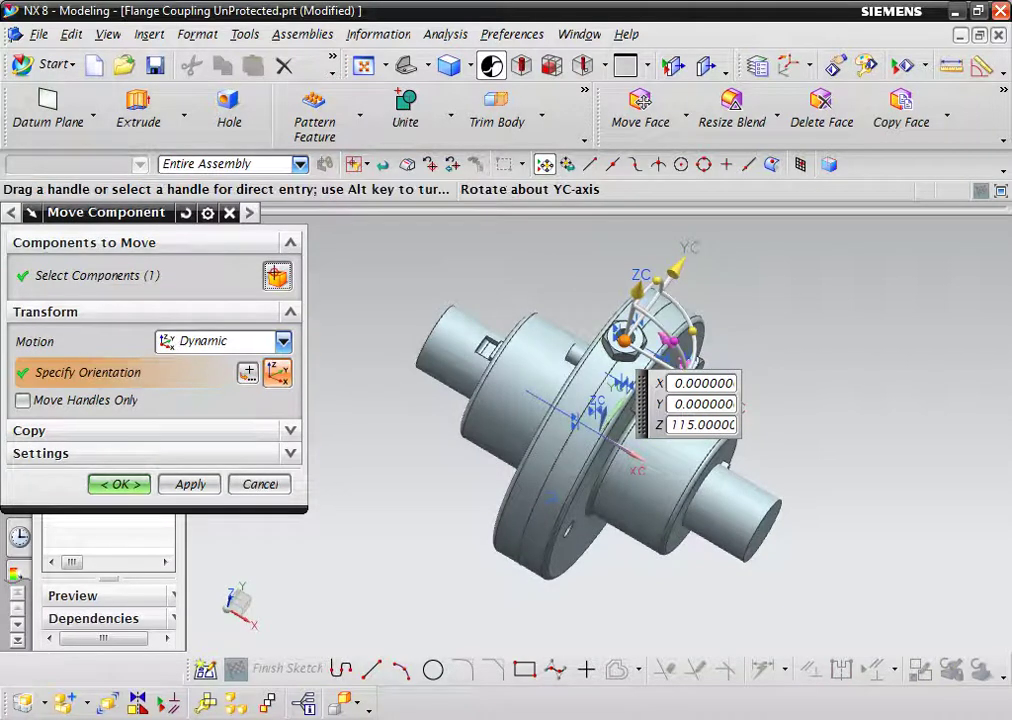
left_click_drag(668, 340, 595, 250)
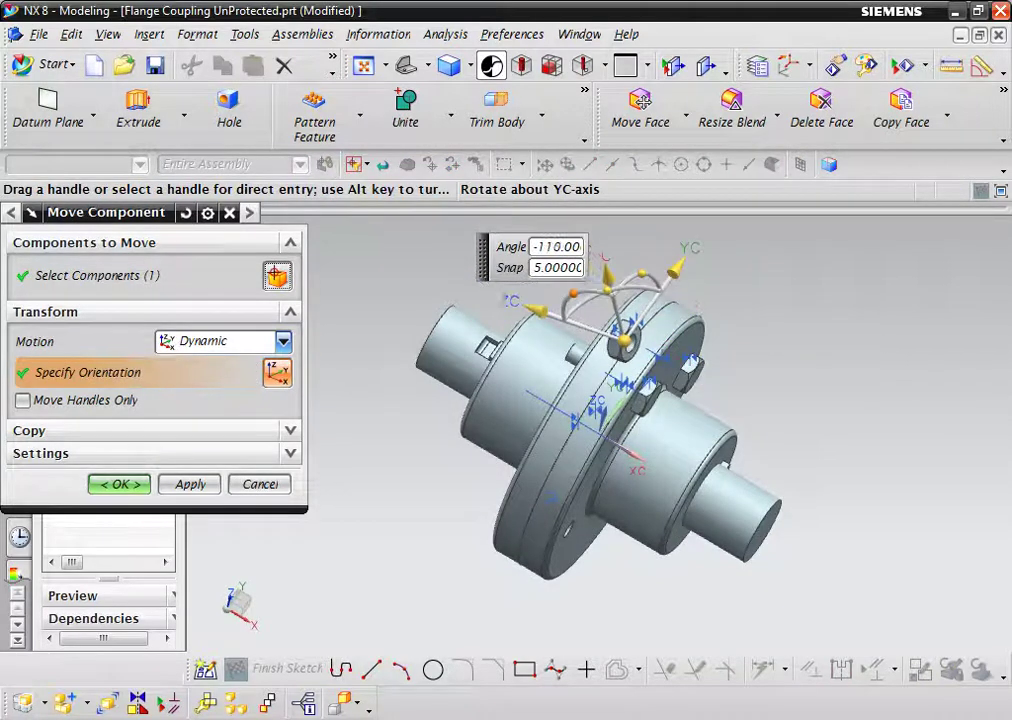
left_click_drag(595, 250, 603, 262)
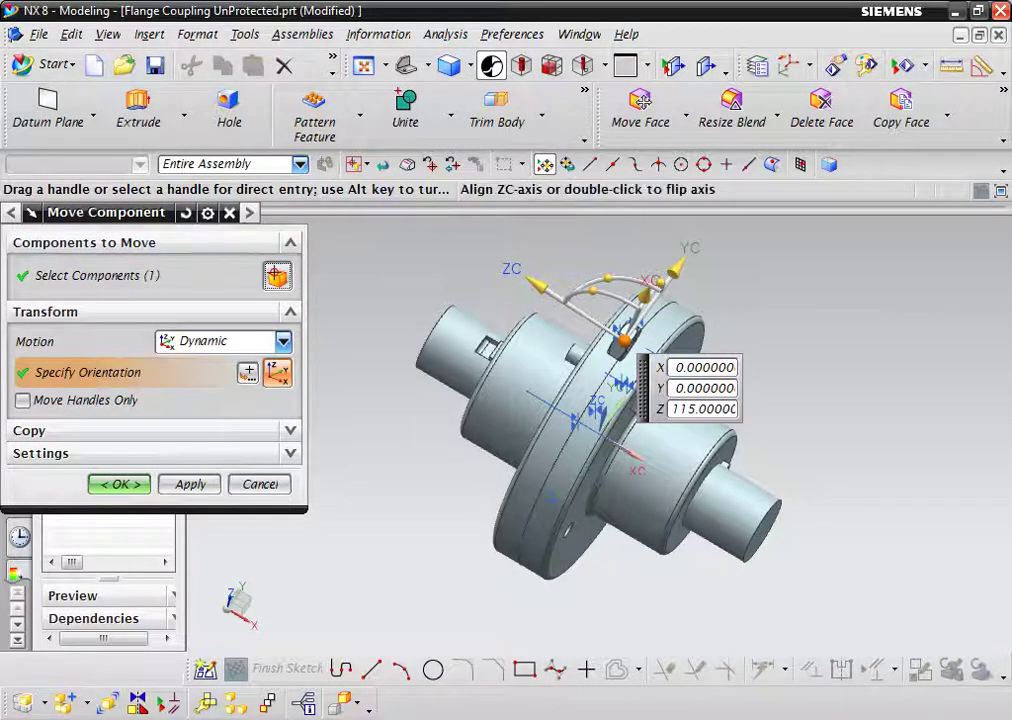
left_click_drag(533, 285, 438, 225)
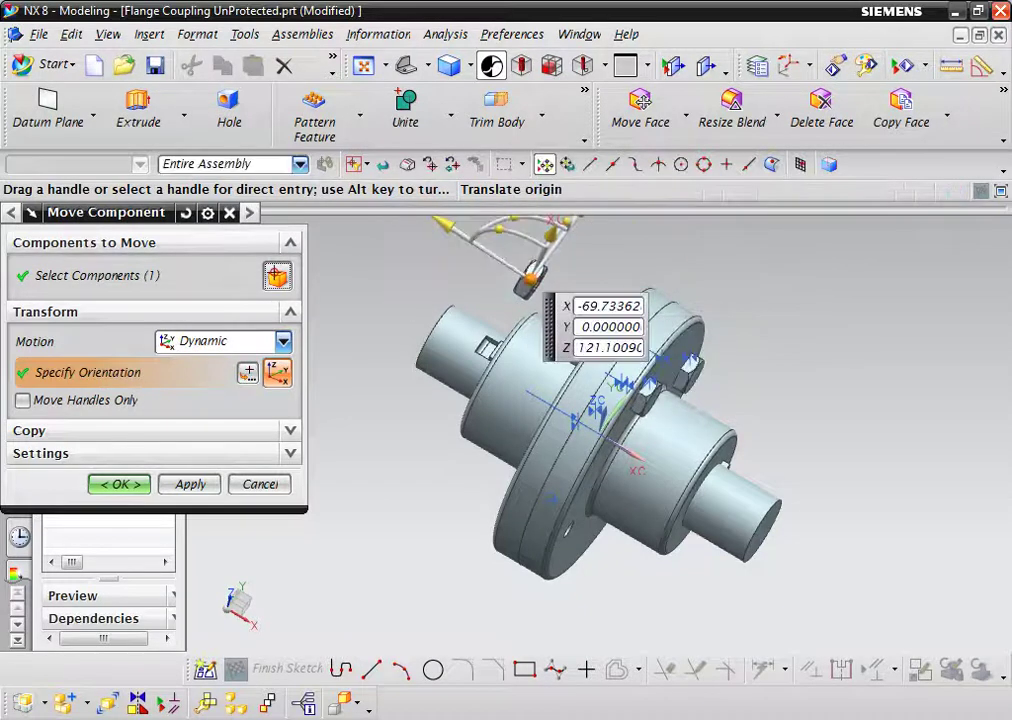
key("Return")
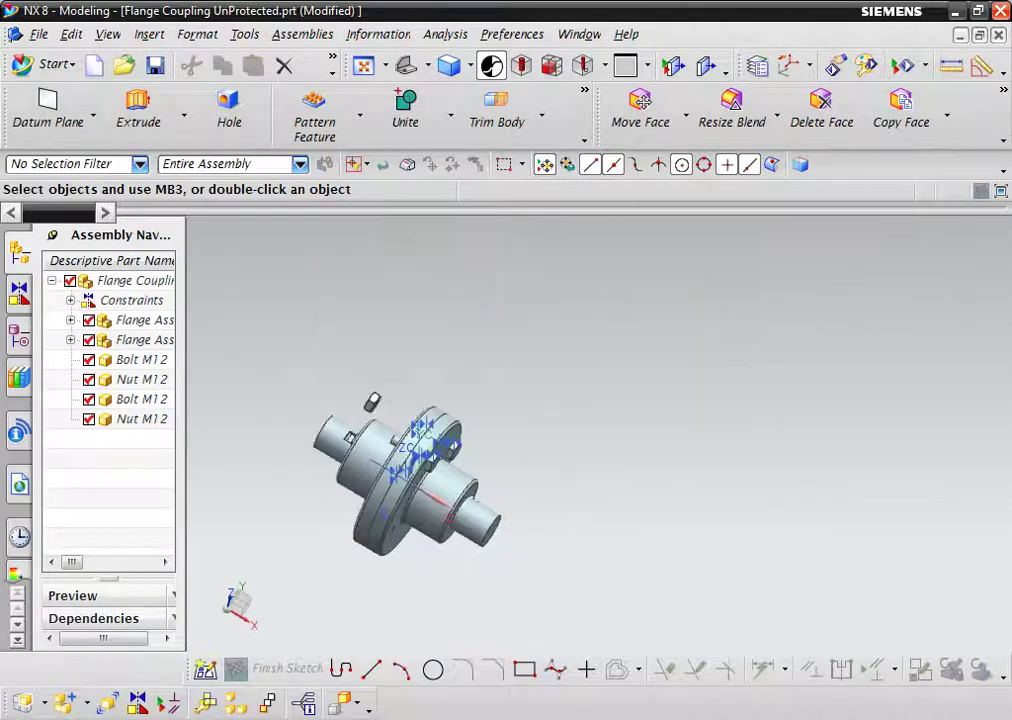
scroll(383, 400, "up", 3)
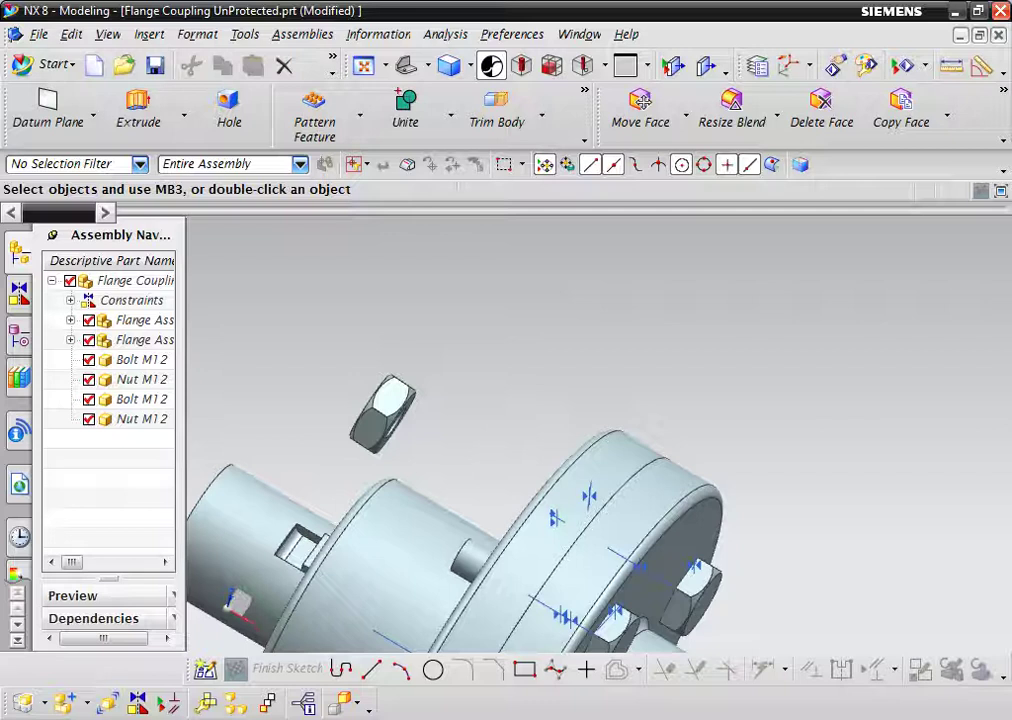
- Align the second nut's hole centreline with the second bolt's centreline
left_click(137, 703)
middle_click_drag(383, 400, 360, 310)
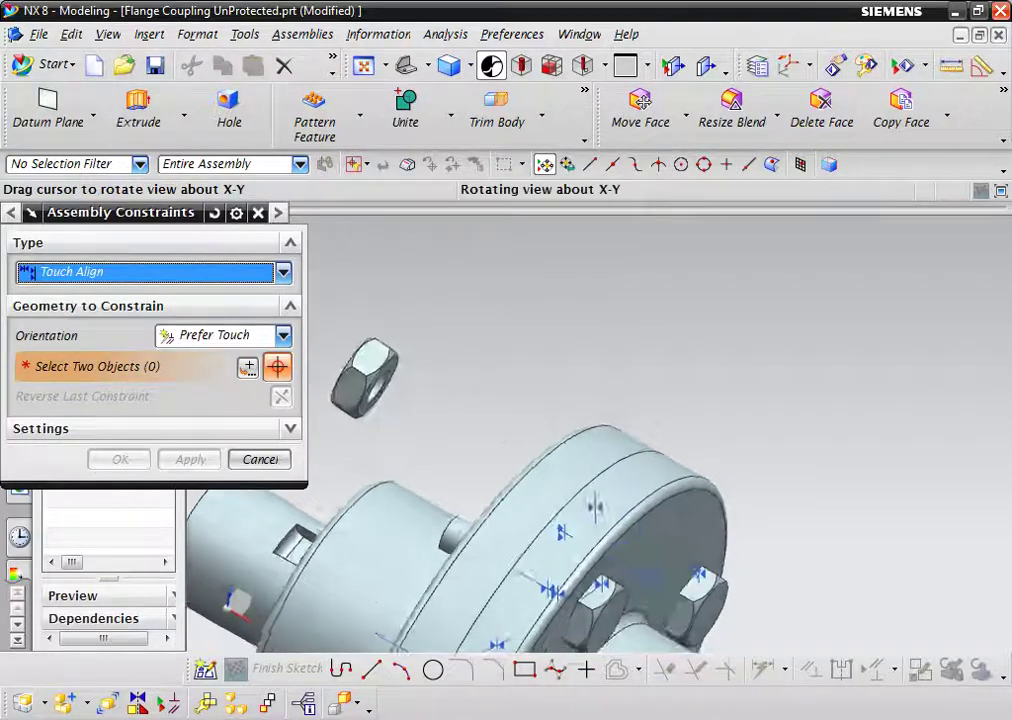
scroll(360, 308, "up", 4)
scroll(358, 305, "up", 2)
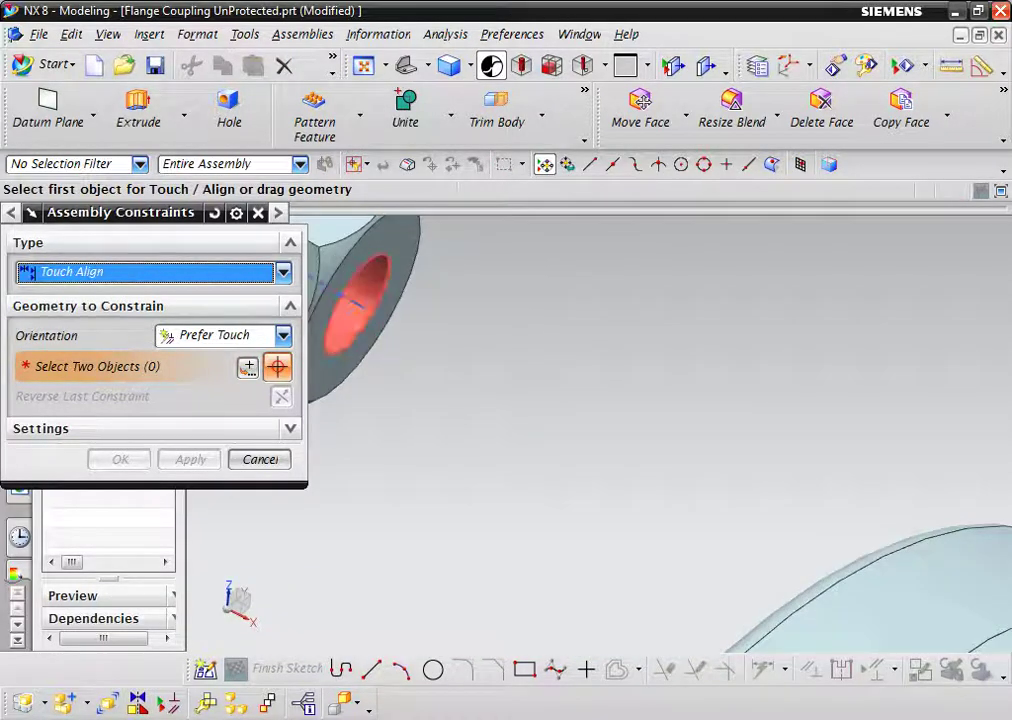
left_click(347, 293)
scroll(360, 310, "down", 5)
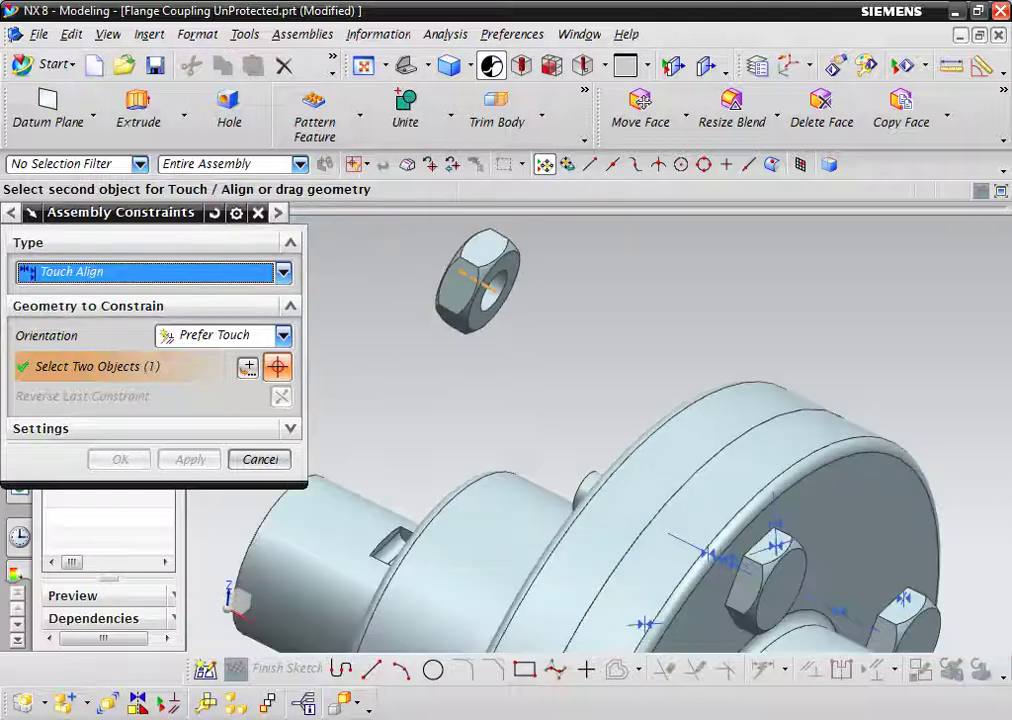
middle_click_drag(360, 310, 400, 340)
scroll(655, 520, "up", 3)
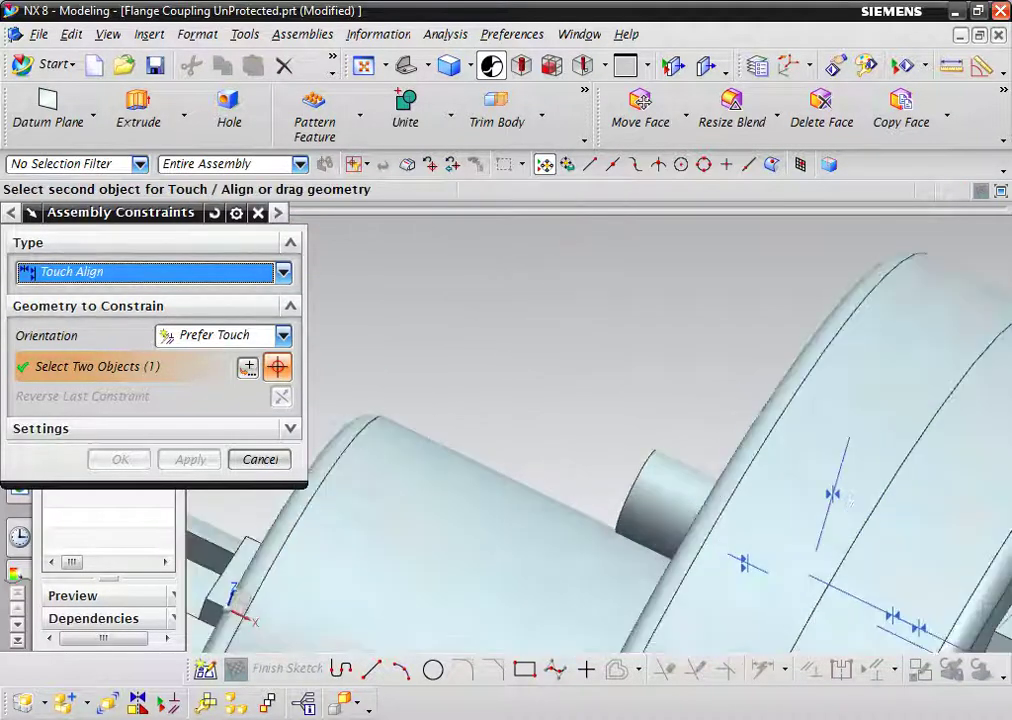
scroll(650, 530, "up", 3)
left_click(648, 518)
scroll(648, 518, "down", 3)
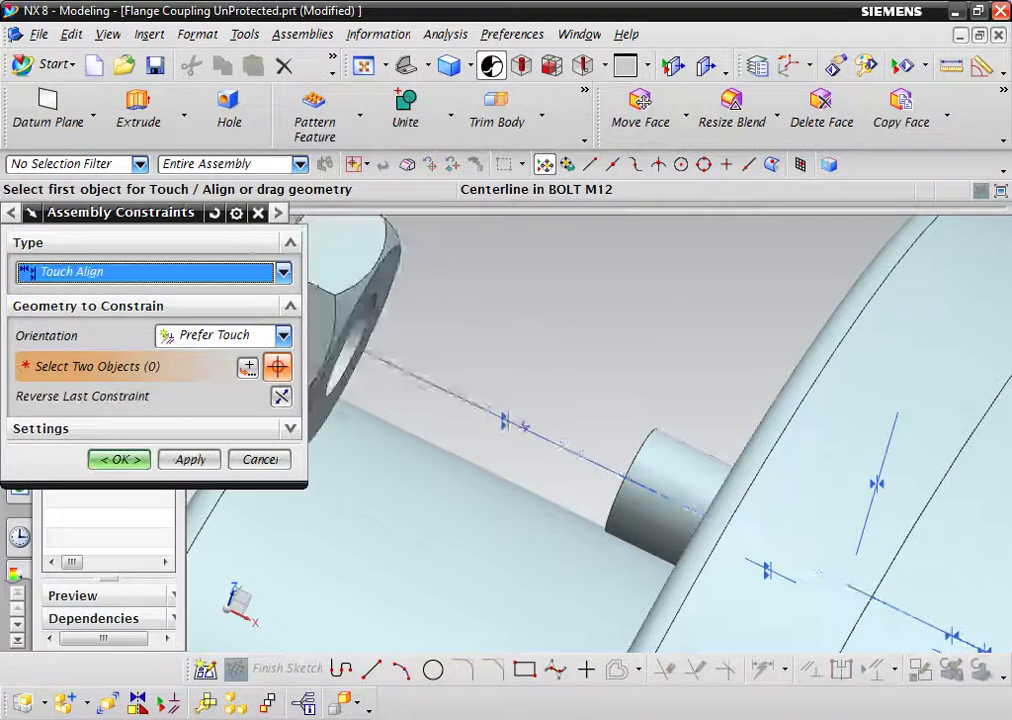
scroll(648, 518, "down", 2)
scroll(490, 400, "up", 3)
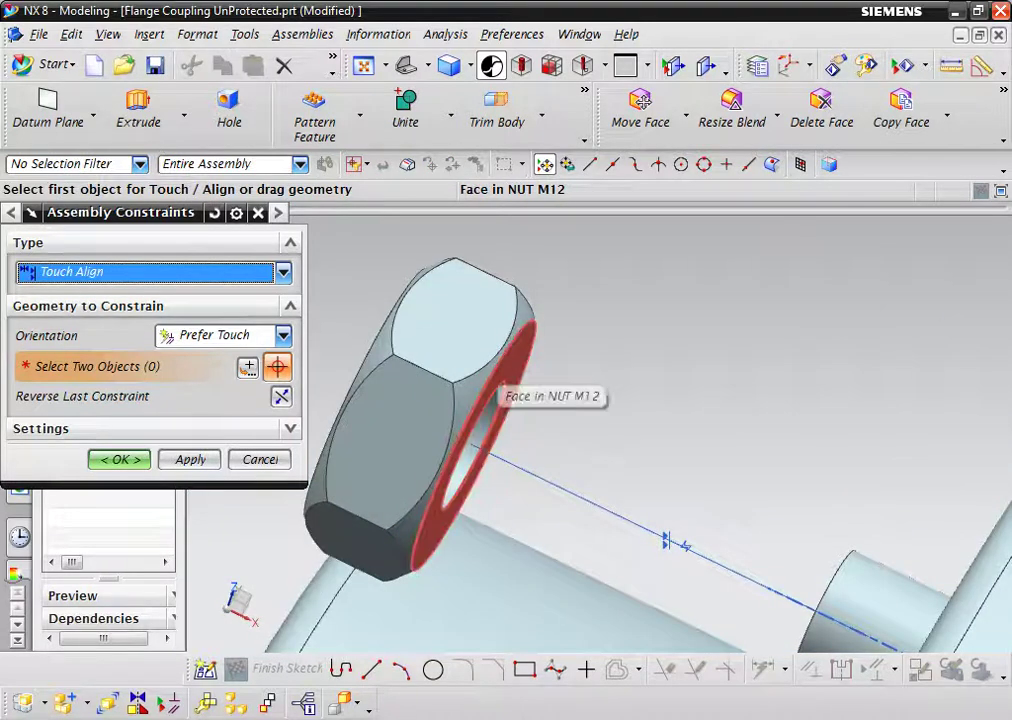
- Touch the nut's flat face to the flange face, confirm, and fit the view
left_click(490, 395)
scroll(495, 405, "down", 3)
middle_click_drag(600, 450, 720, 420)
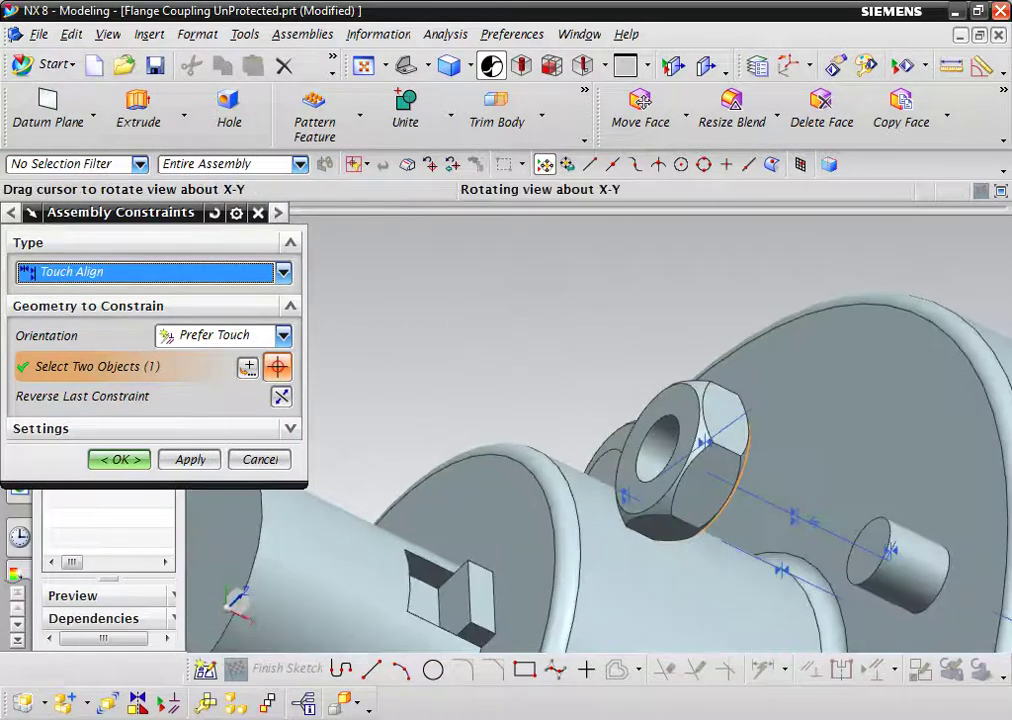
left_click(820, 420)
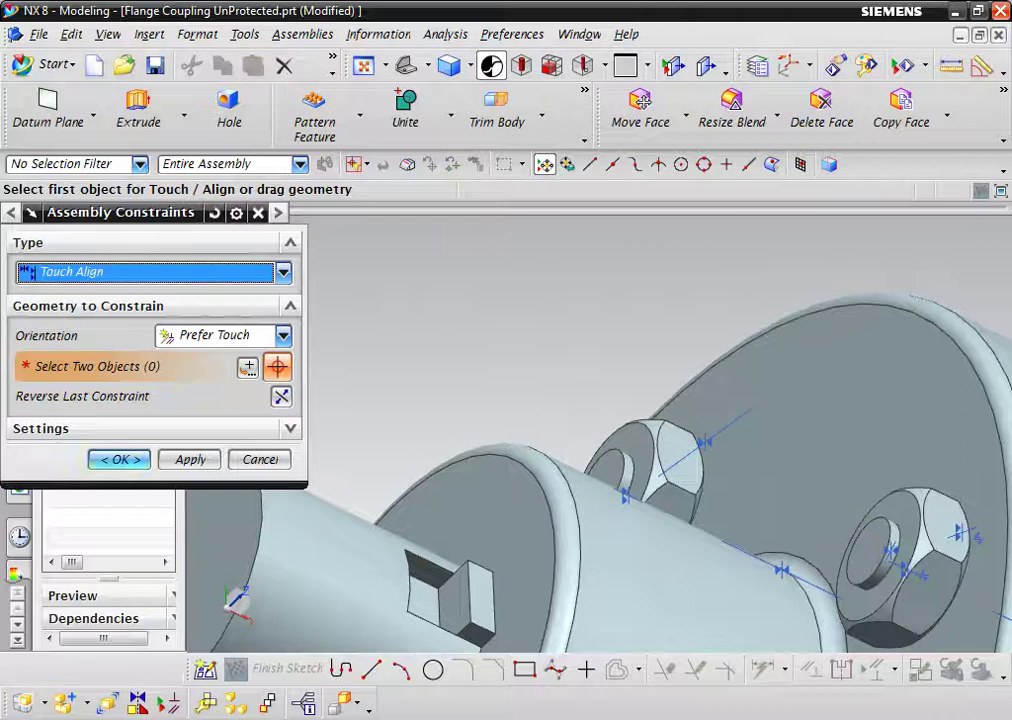
key("Return")
key("Home")
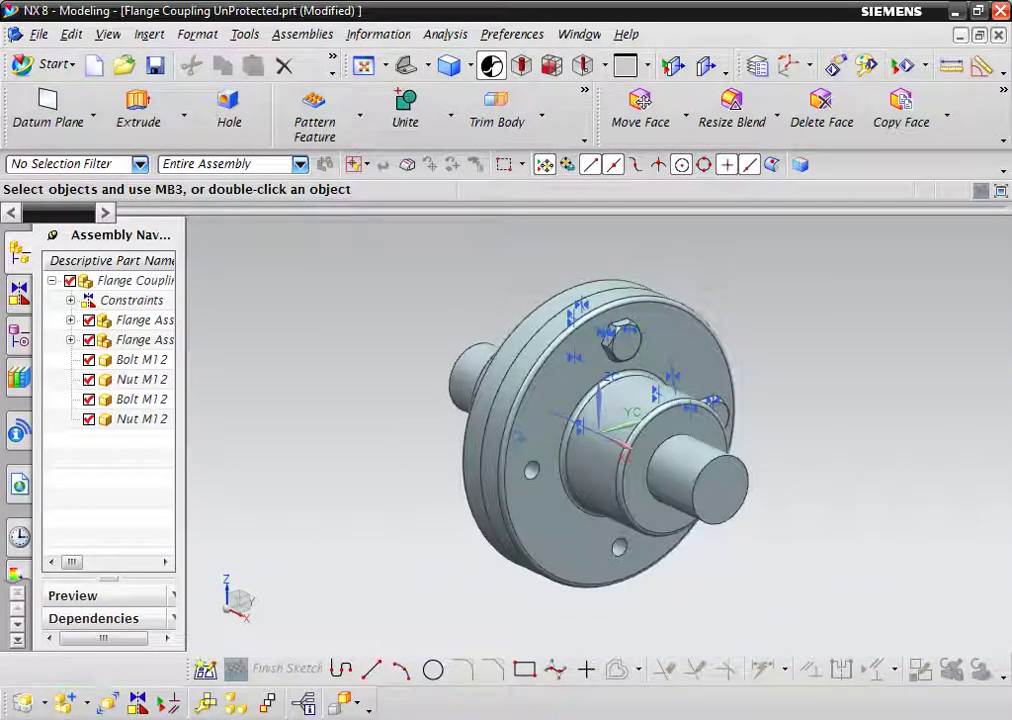
left_click(141, 359)
- Mirror the first Bolt M12 and Nut M12 across a new XC-ZC datum plane
left_click(120, 379, "ctrl")
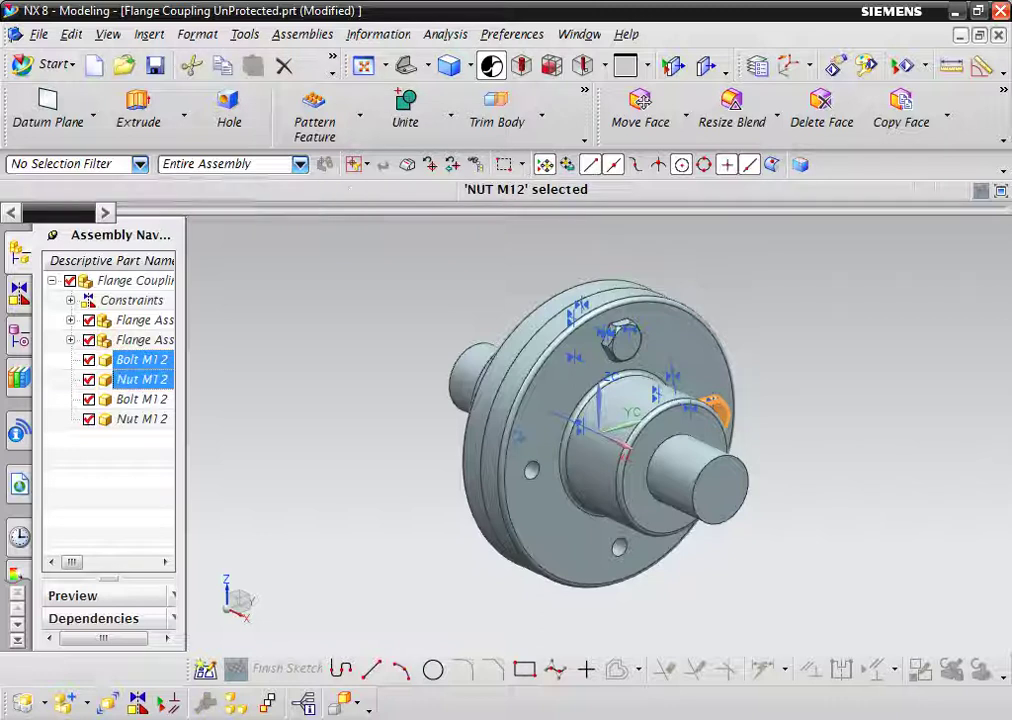
left_click(87, 702)
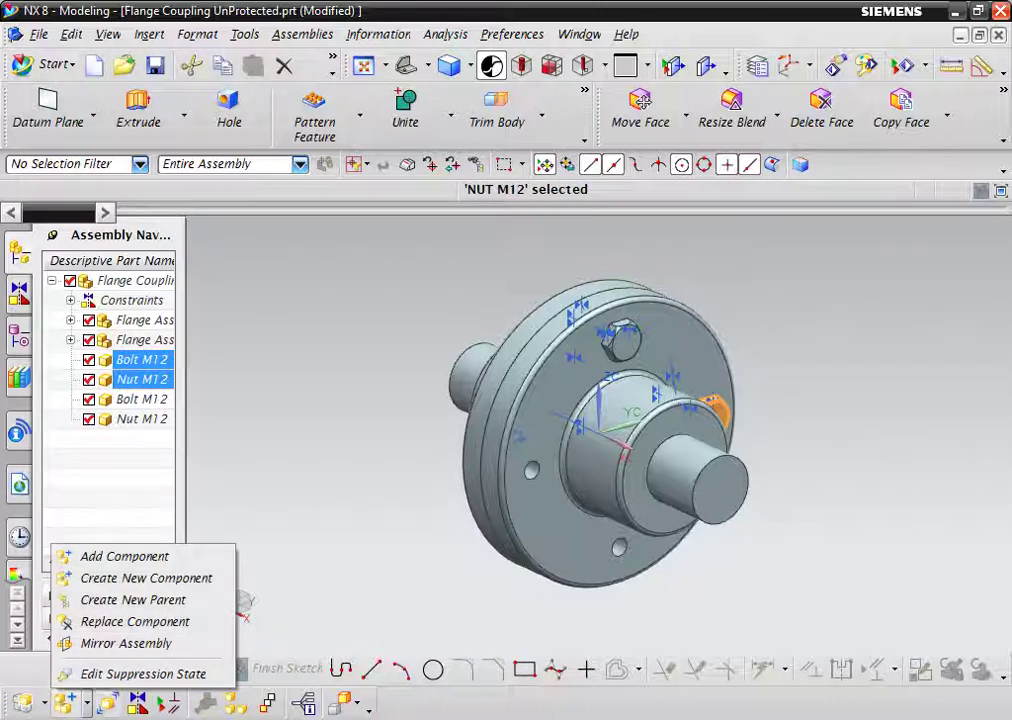
left_click(124, 641)
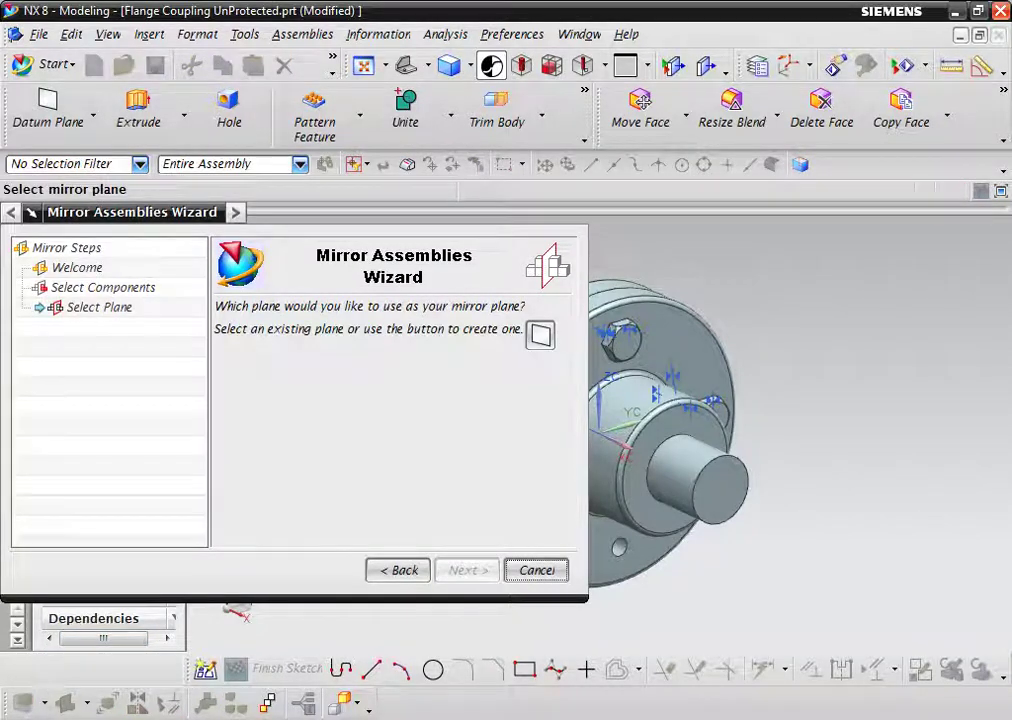
left_click(540, 335)
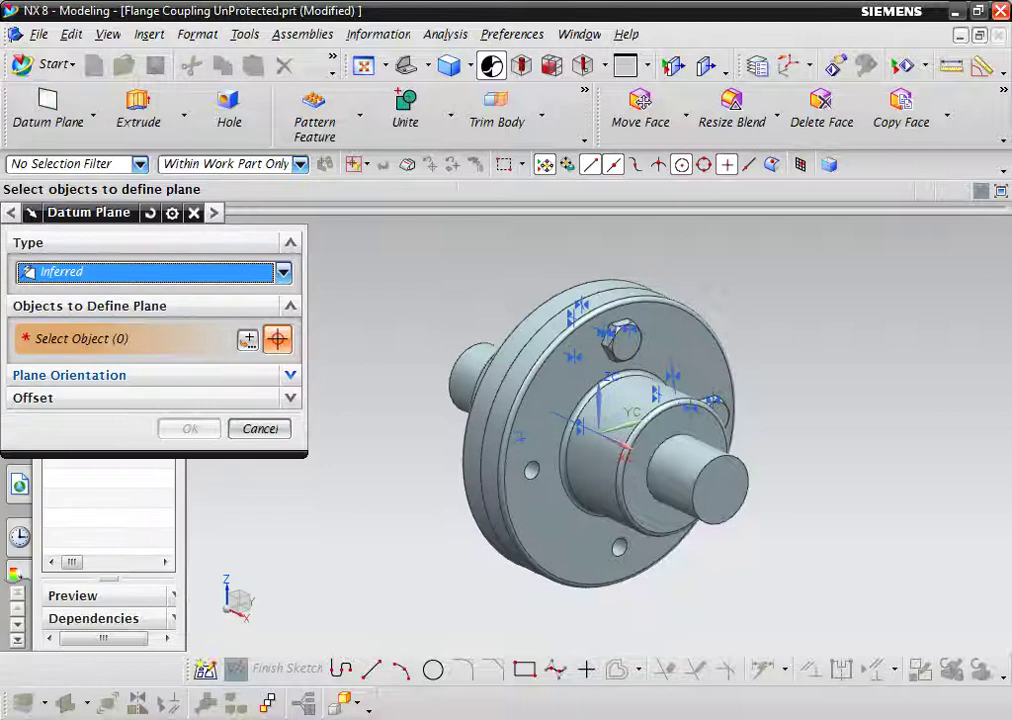
left_click(283, 271)
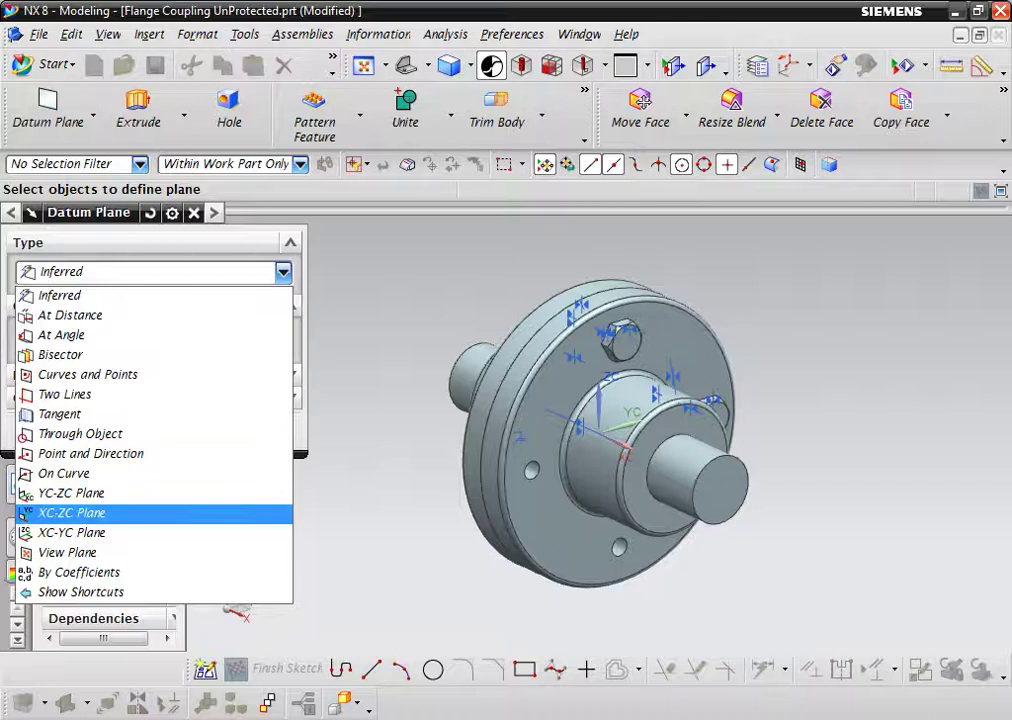
left_click(72, 512)
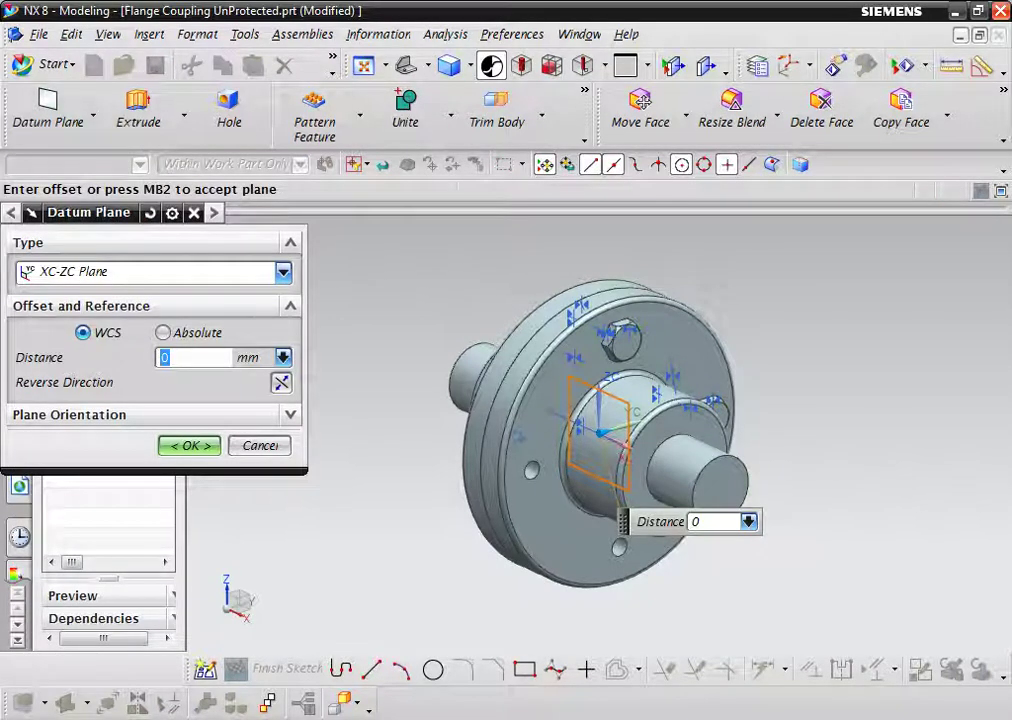
key("Return")
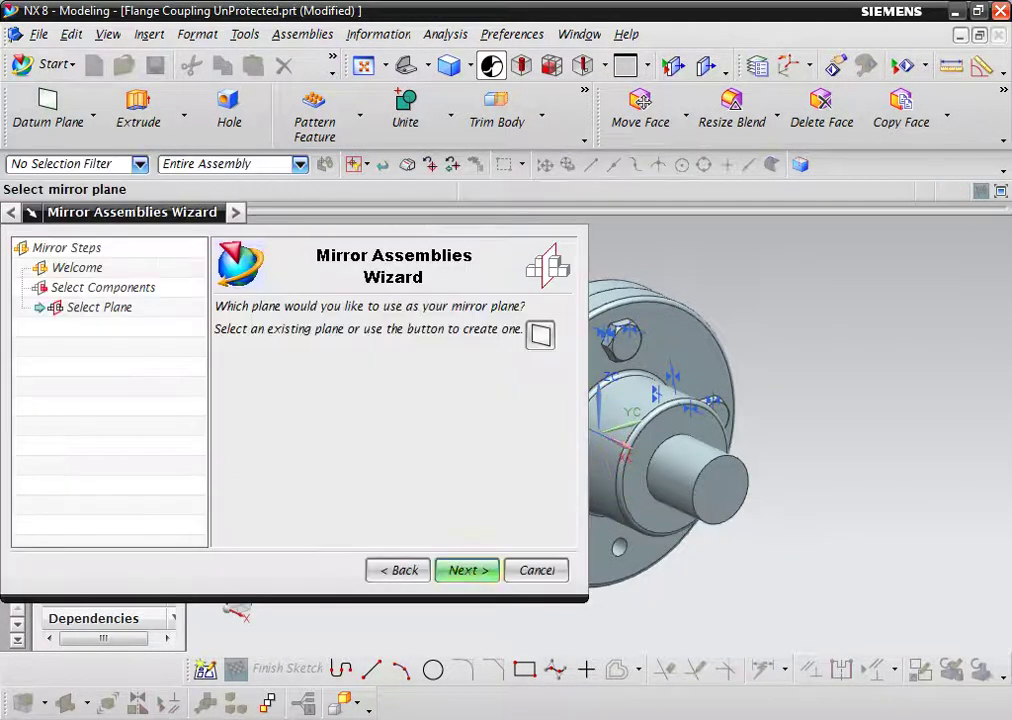
key("Return")
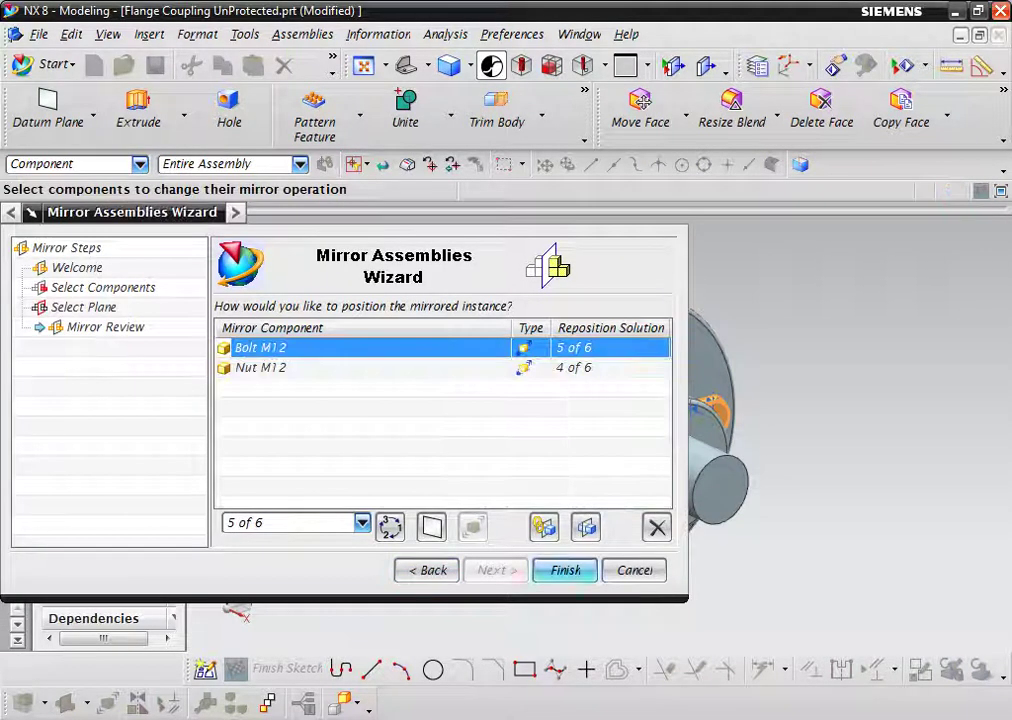
left_click(565, 570)
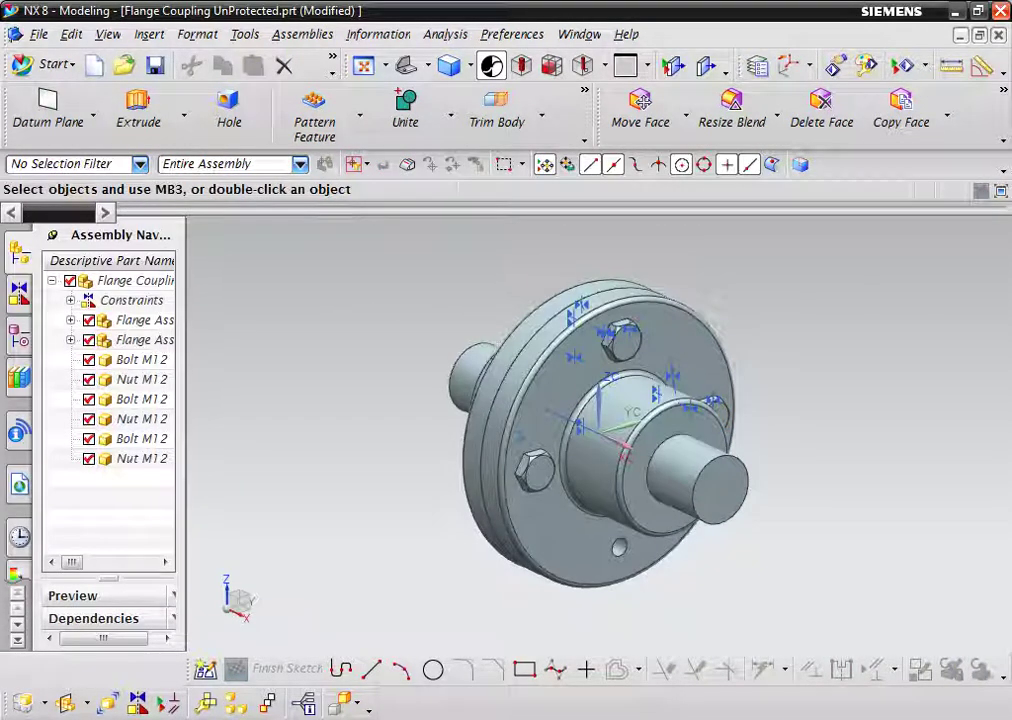
left_click(141, 399)
- Mirror the second Bolt M12 and Nut M12 across a new XC-YC datum plane
left_click(141, 419, "ctrl")
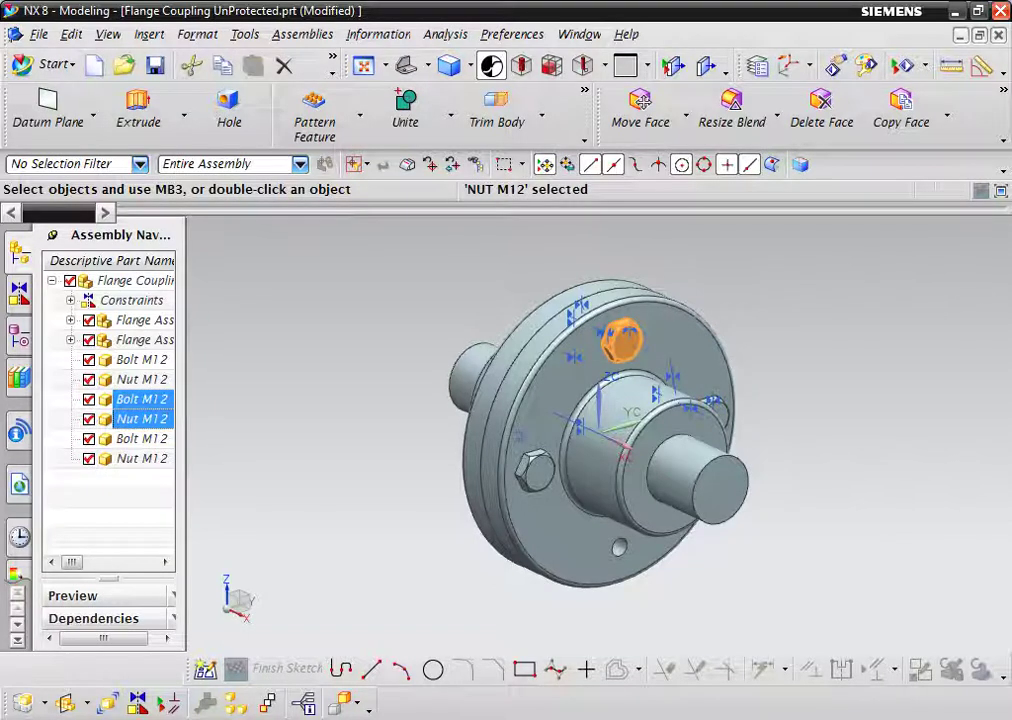
left_click(87, 703)
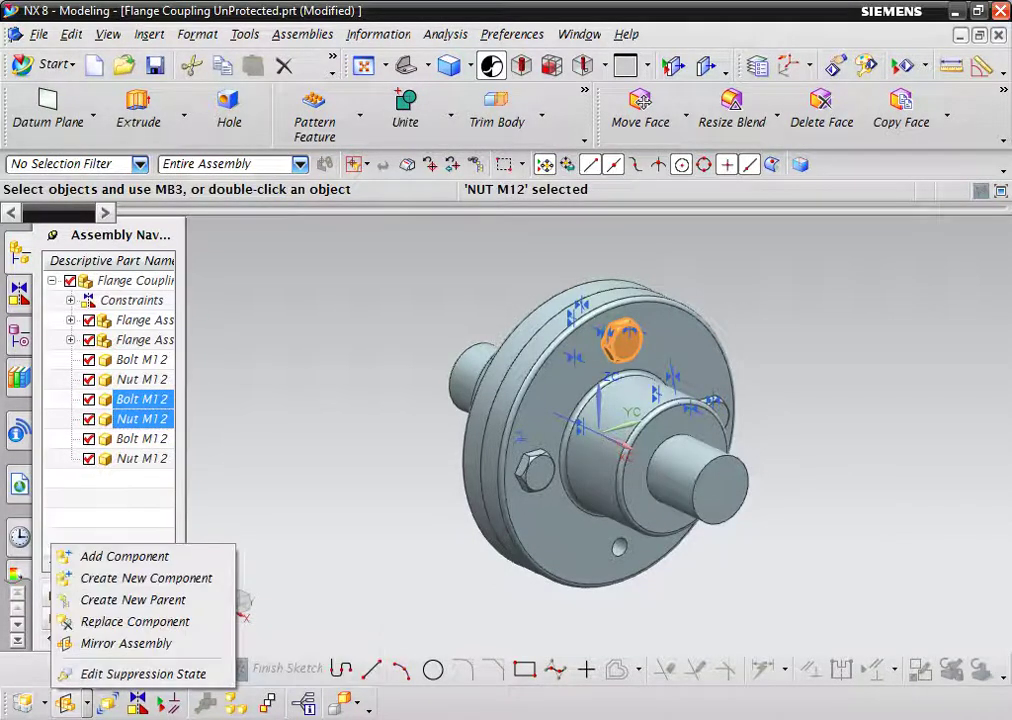
left_click(120, 643)
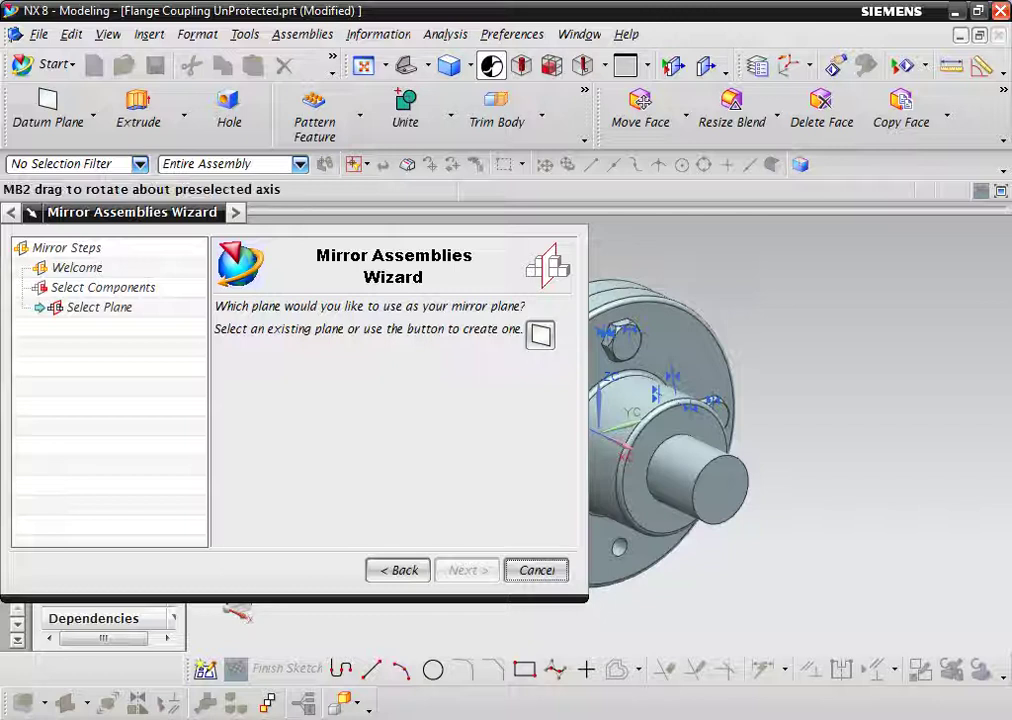
left_click(540, 335)
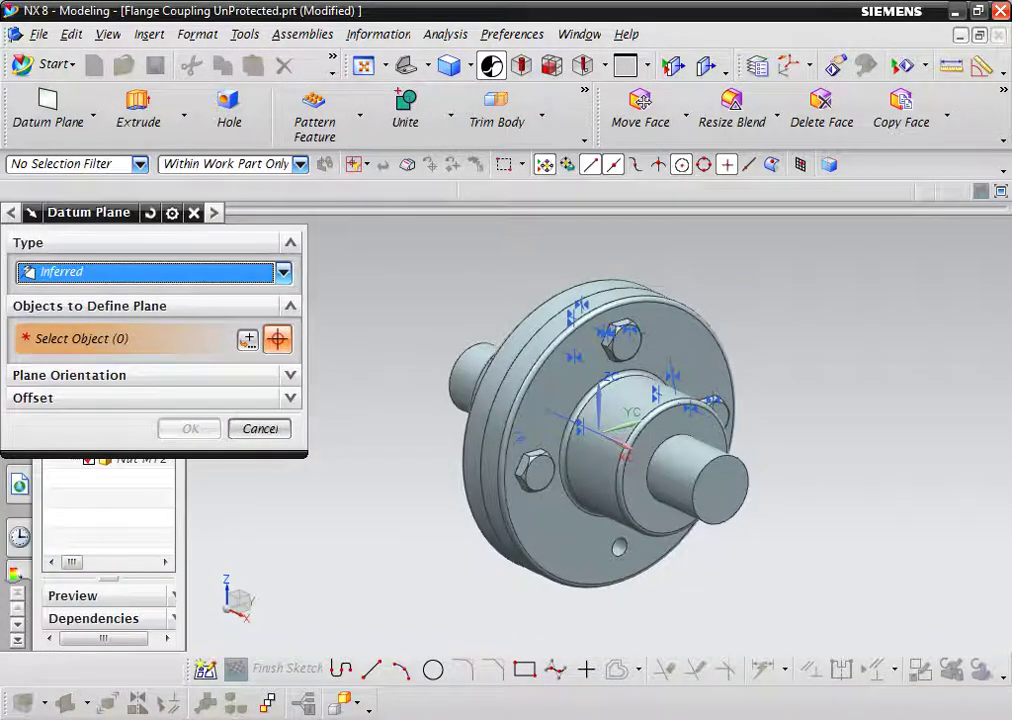
left_click(283, 271)
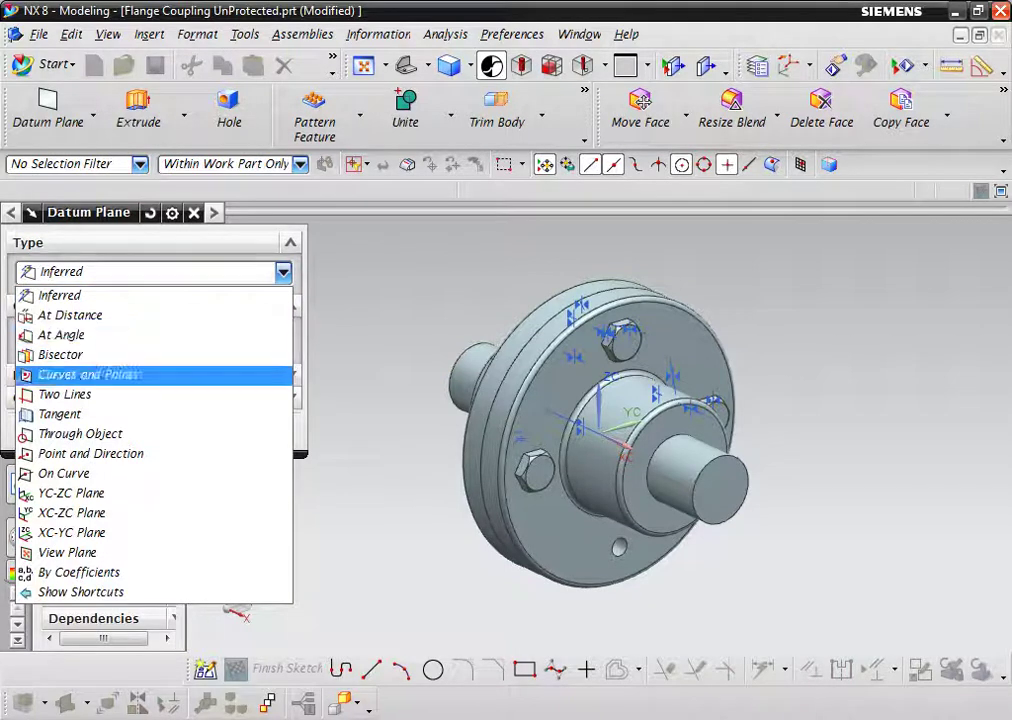
left_click(70, 532)
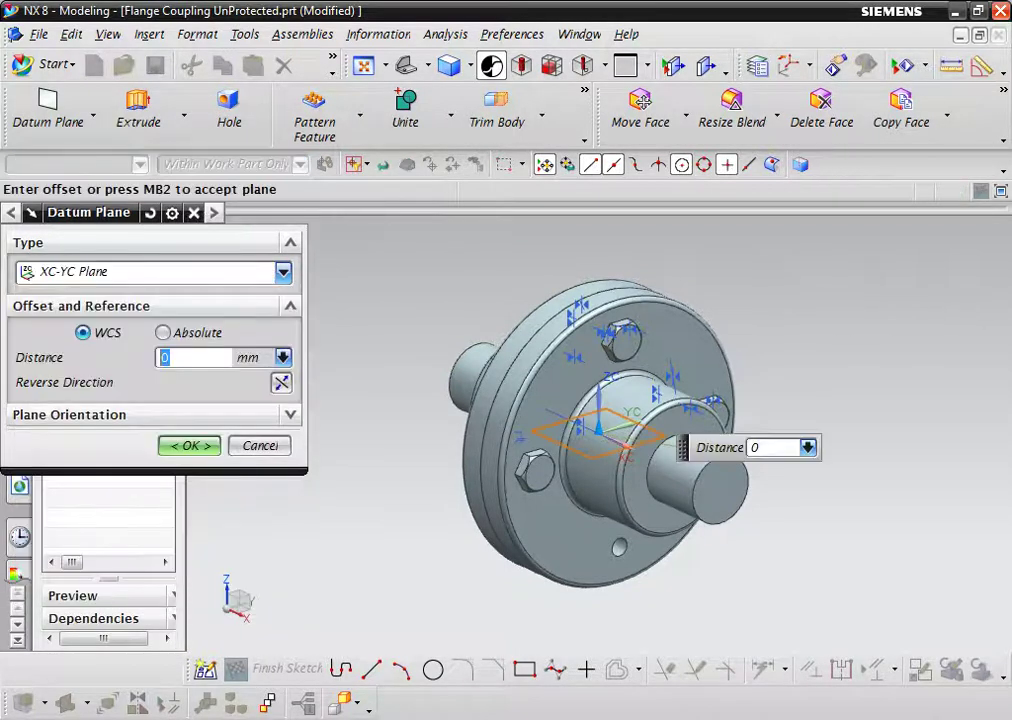
key("Return")
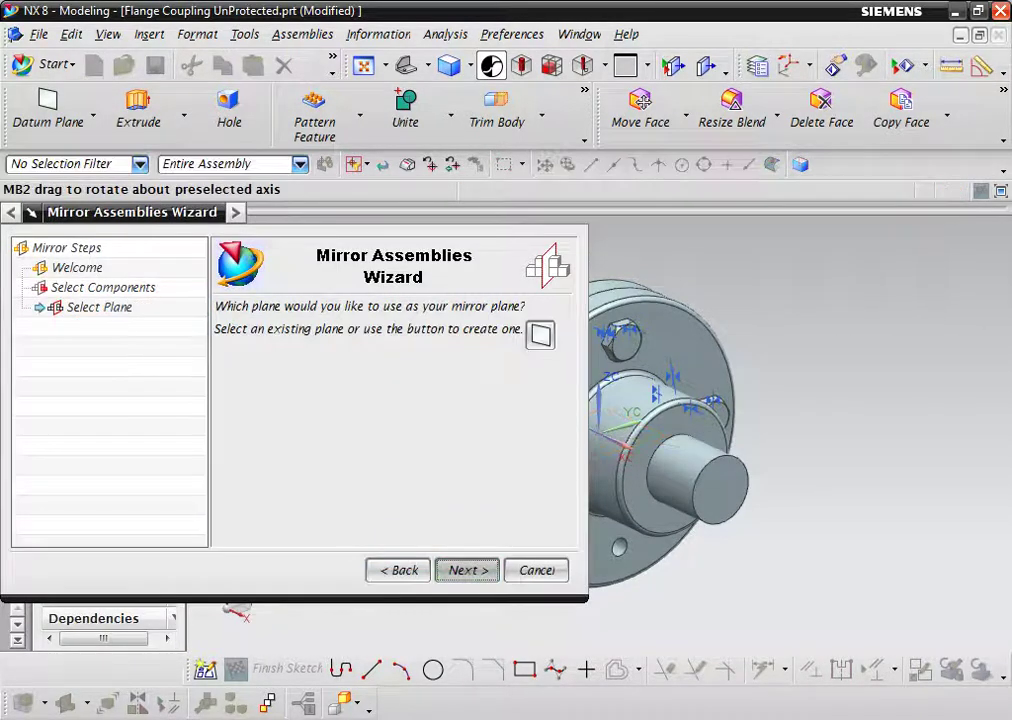
key("Return")
key("Return")
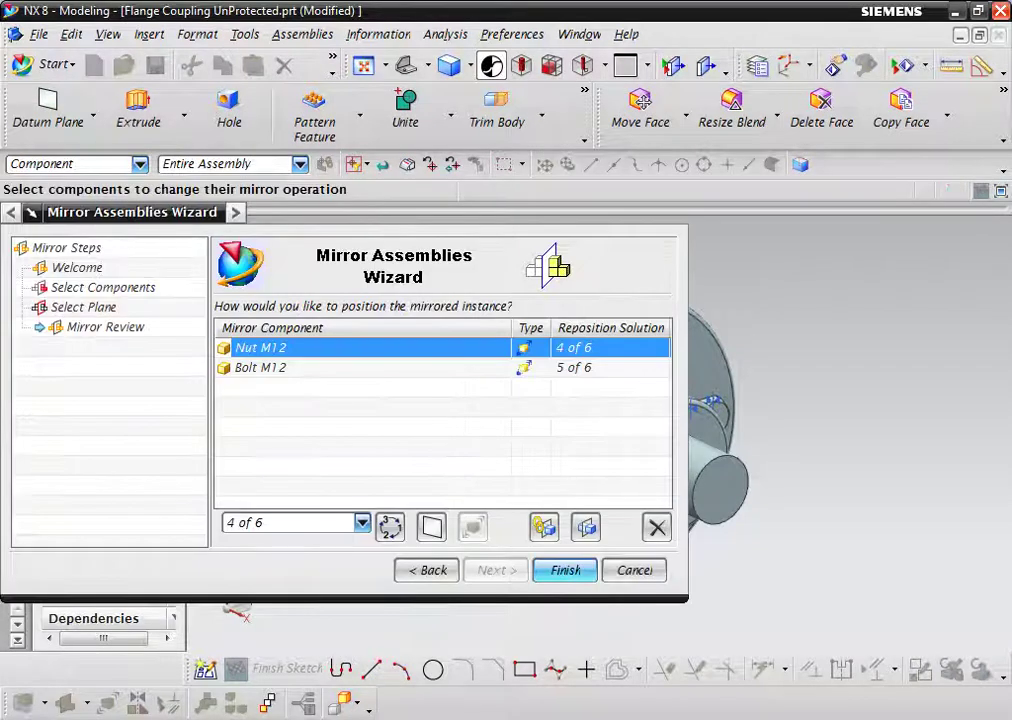
key("Return")
middle_click_drag(600, 430, 730, 440)
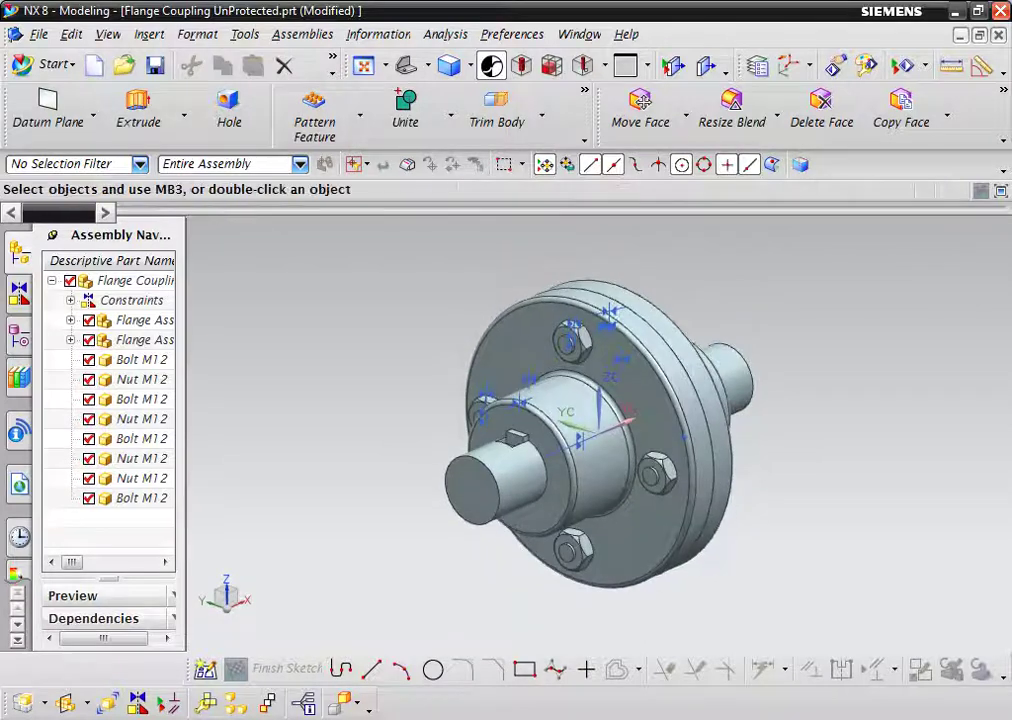
- Switch the display to Studio rendering and orbit around the coupling to inspect it
left_click(470, 65)
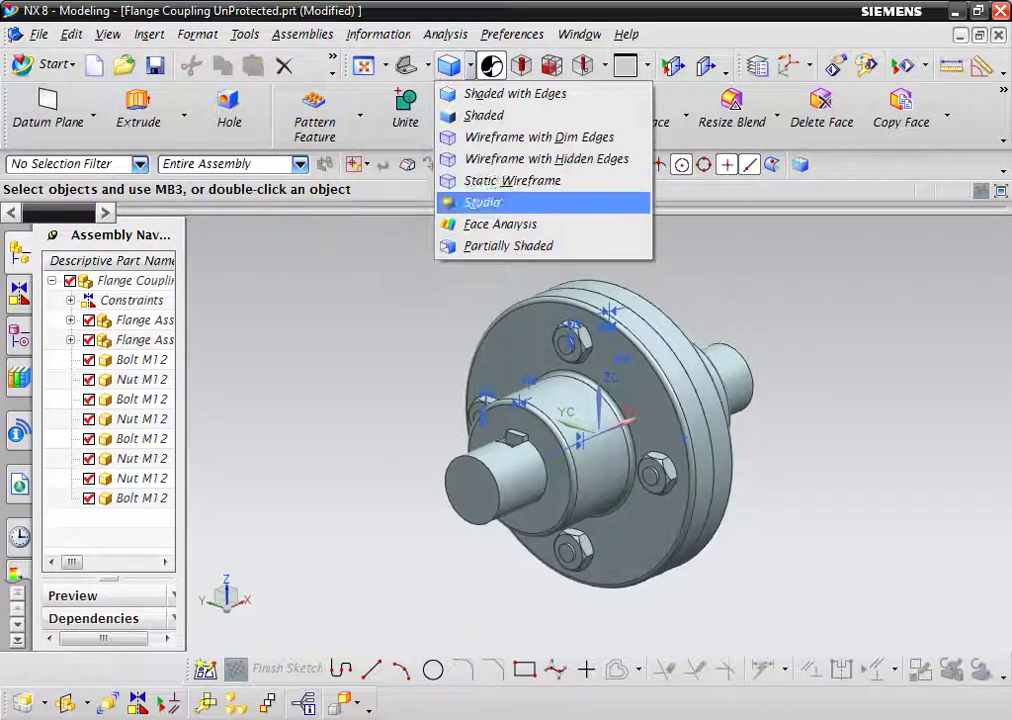
left_click(480, 201)
middle_click_drag(600, 430, 640, 470)
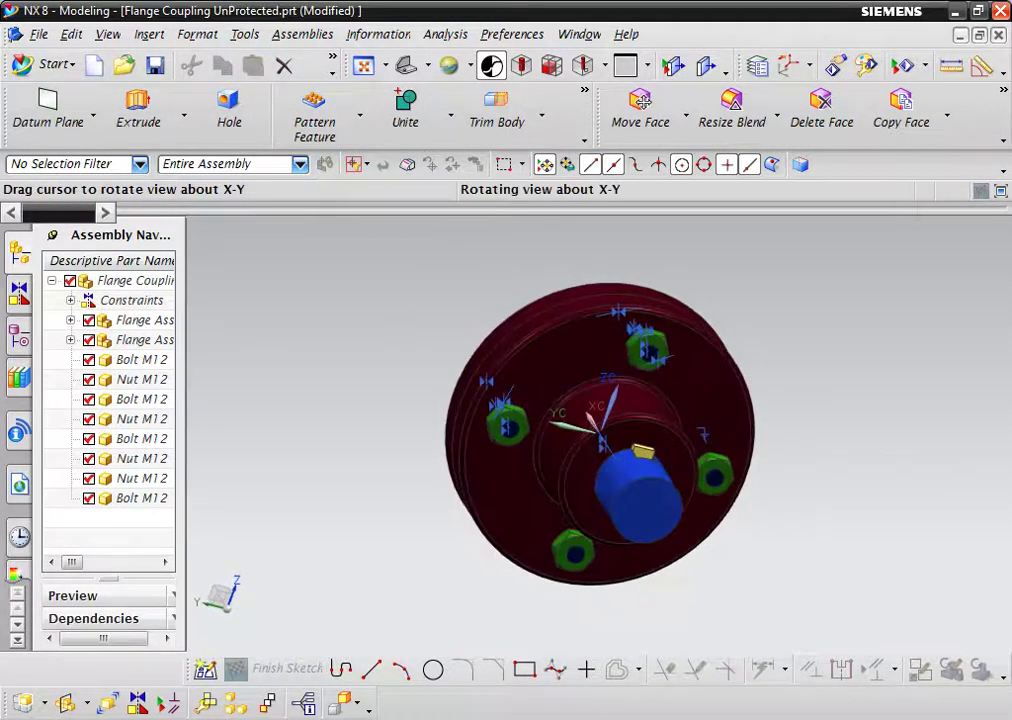
middle_click_drag(600, 430, 650, 455)
middle_click_drag(600, 430, 660, 430)
middle_click_drag(596, 468, 605, 428)
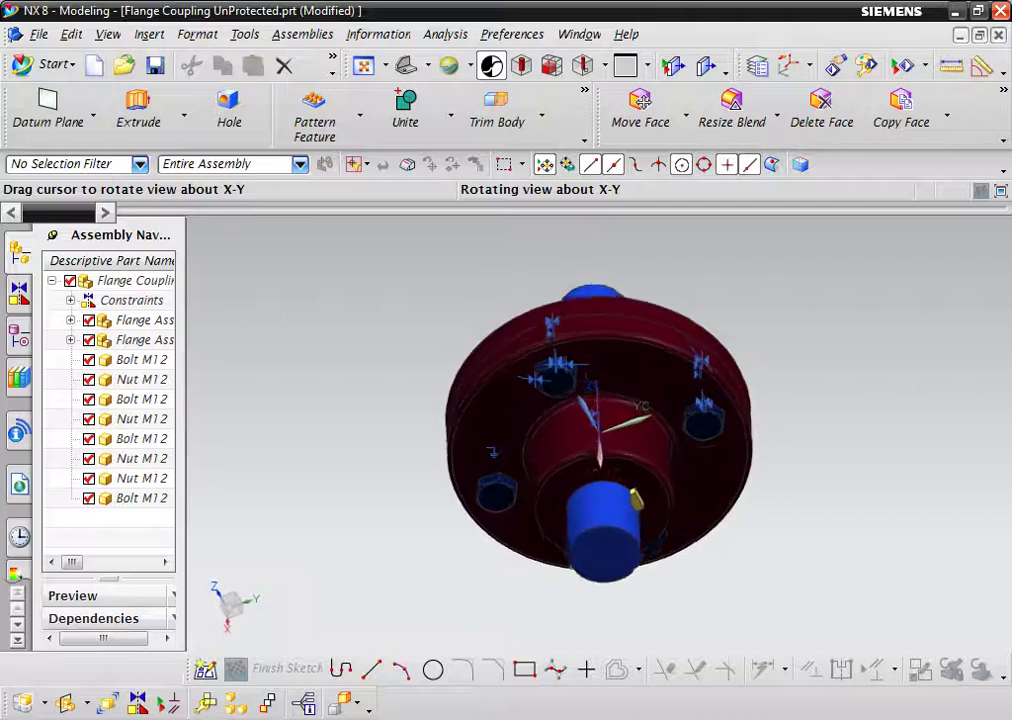
mouse_move(600, 430)
middle_mouse_down()
mouse_move(640, 422)
mouse_move(596, 420)
mouse_move(598, 440)
middle_mouse_up()
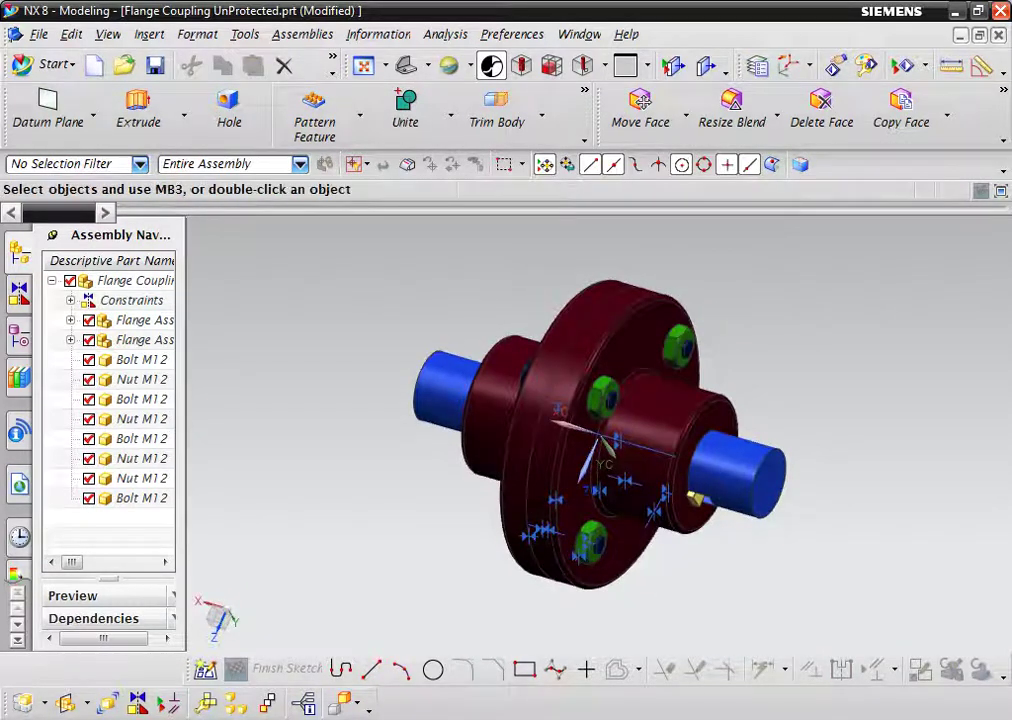
left_click(18, 291)
- Hide all assembly constraints from Fix to the last Touch in the Constraint Navigator
left_click(140, 300)
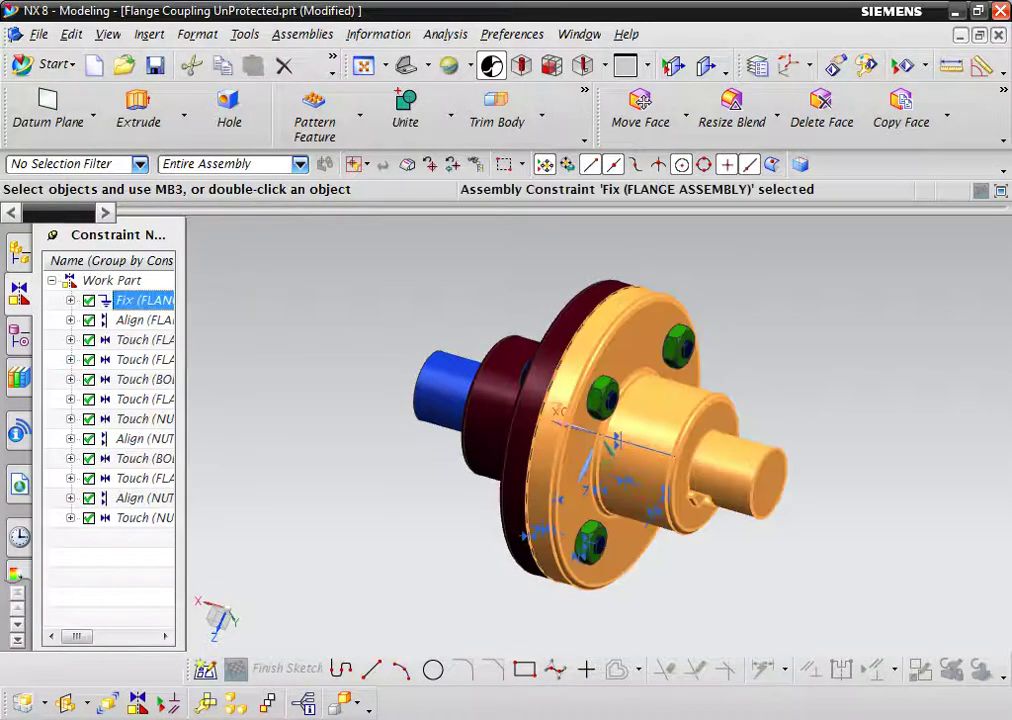
left_click(140, 517, "shift")
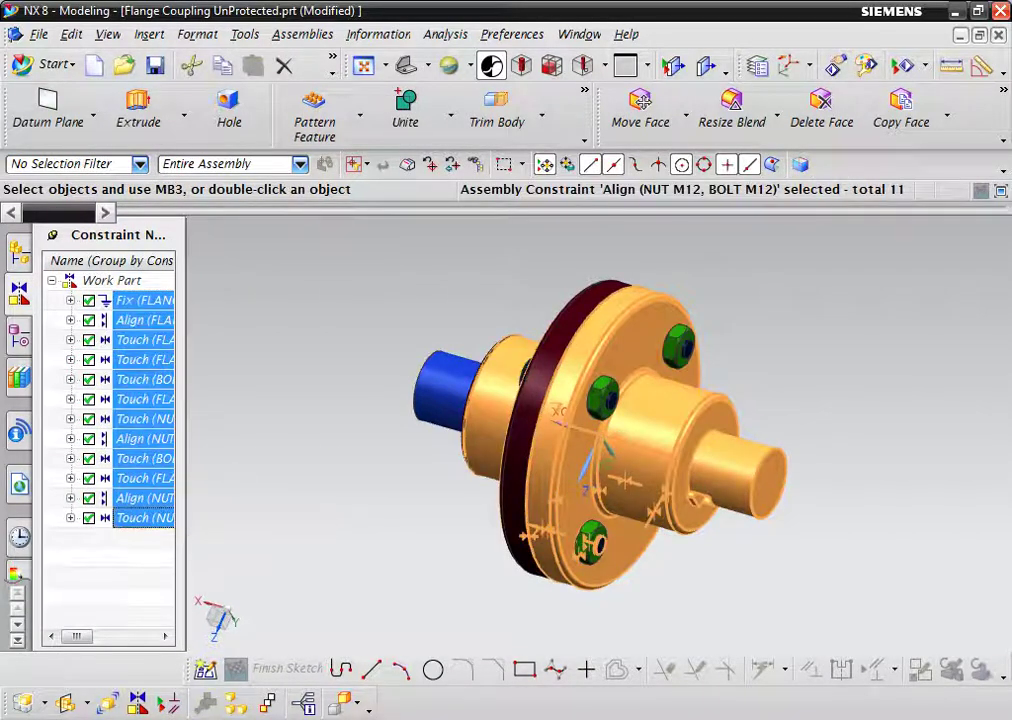
right_click(142, 463)
left_click(178, 492)
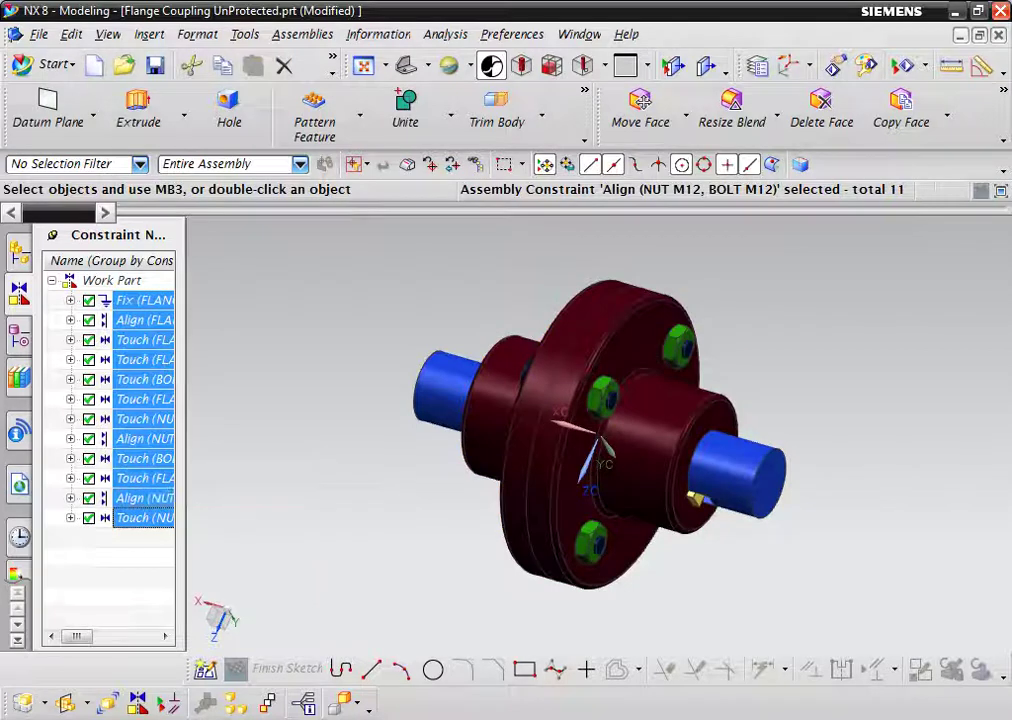
- Reorient the model and orbit to an oblique view showing both shafts
left_click(406, 65)
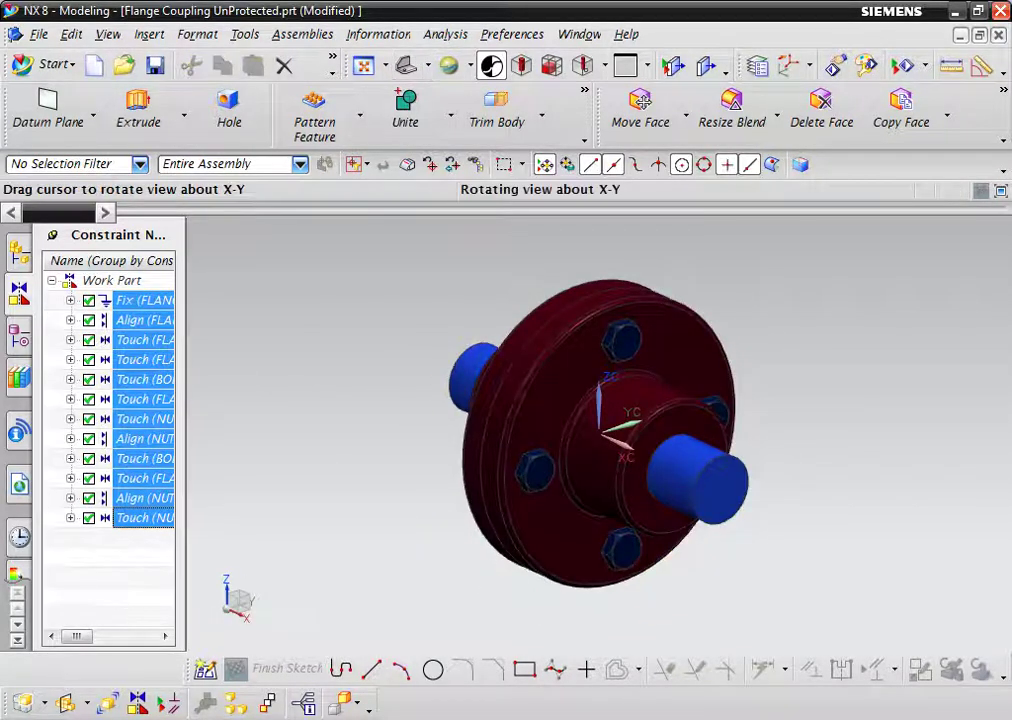
middle_click_drag(600, 430, 180, 495)
middle_click_drag(600, 430, 700, 430)
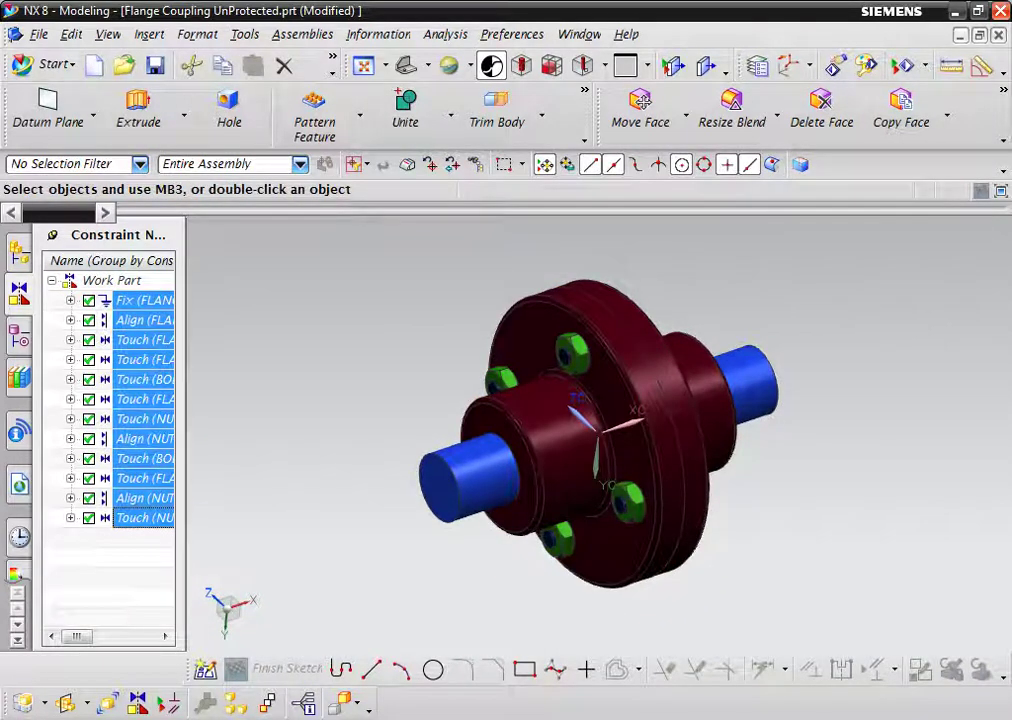
key("alt+v")
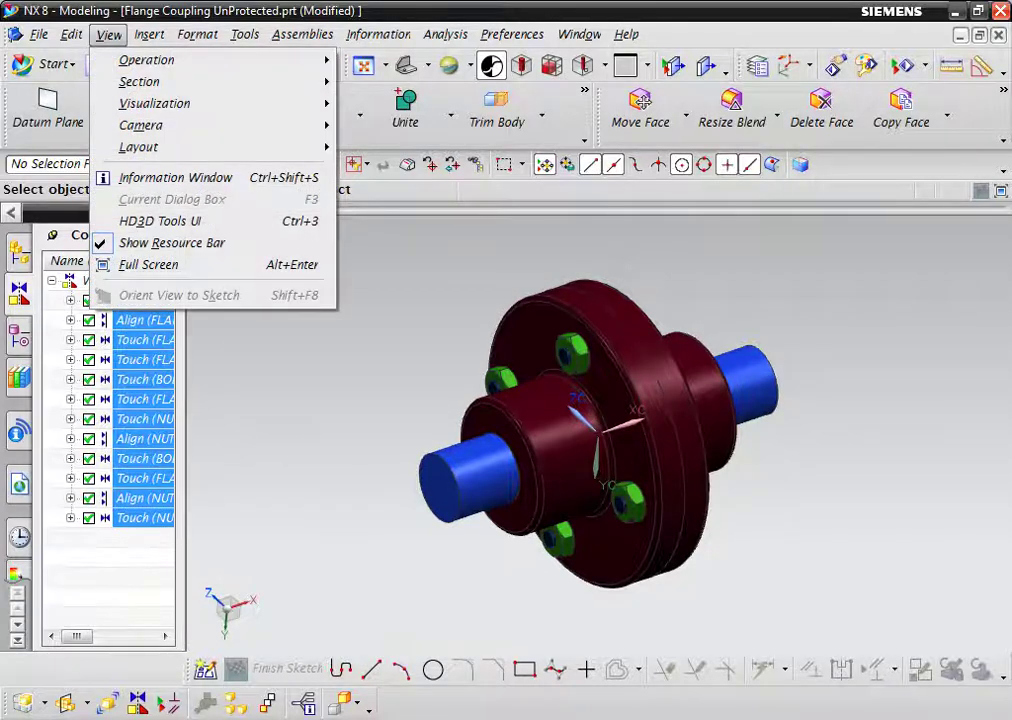
- Generate a Photo-Realistic High Quality Image of the coupling
key("Up")
key("Up")
key("Up")
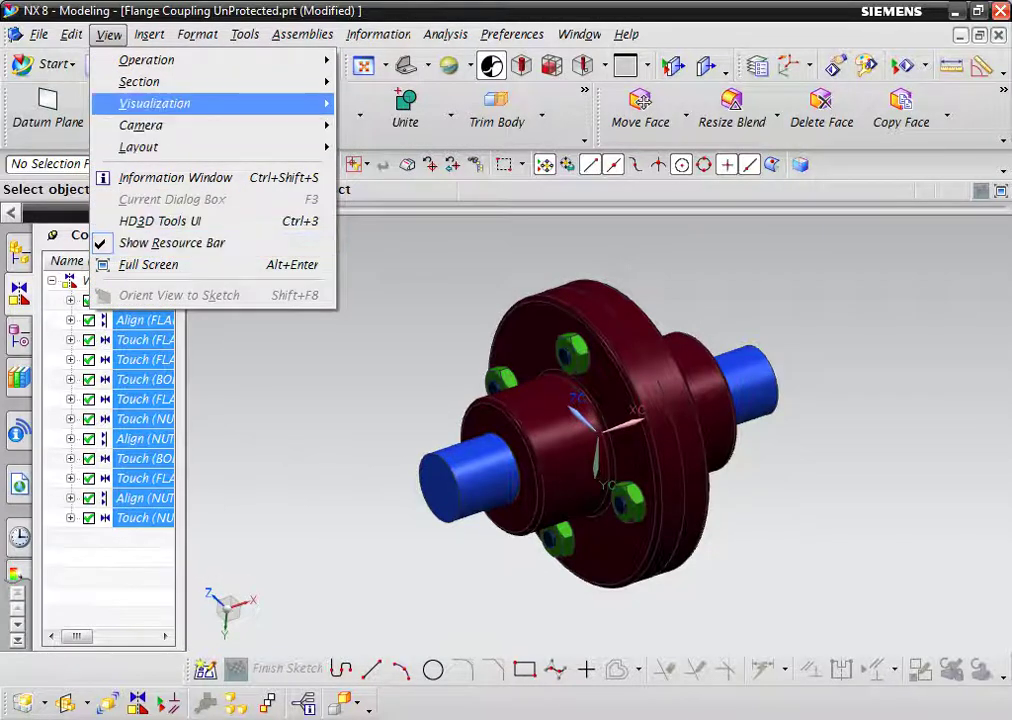
key("Right")
key("Down")
key("Down")
key("Down")
key("Return")
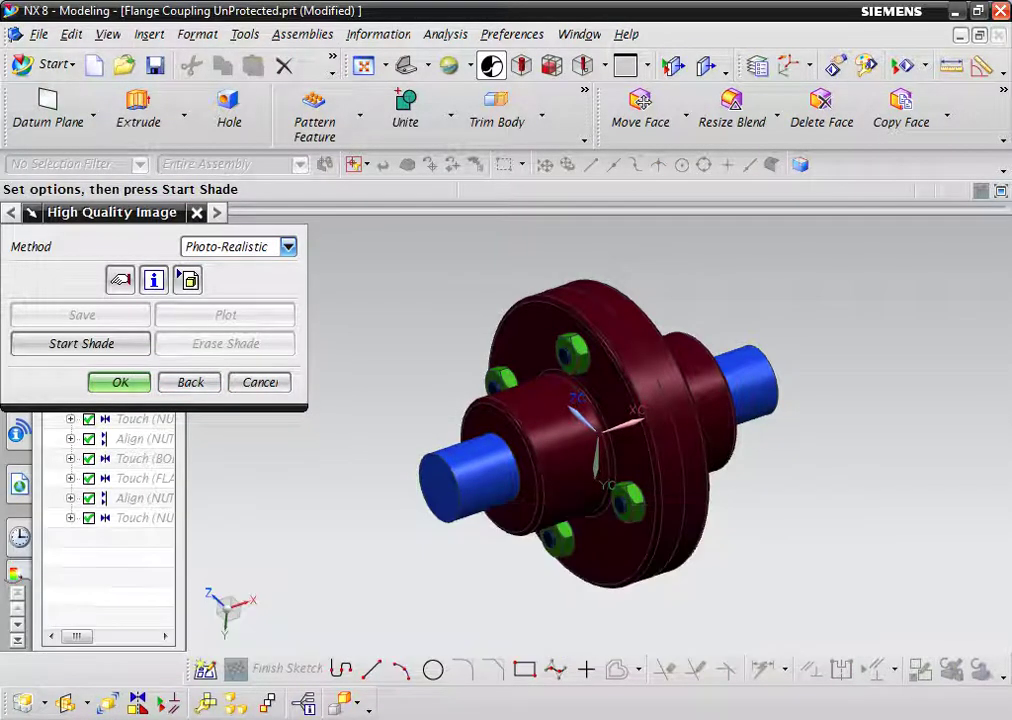
key("space")
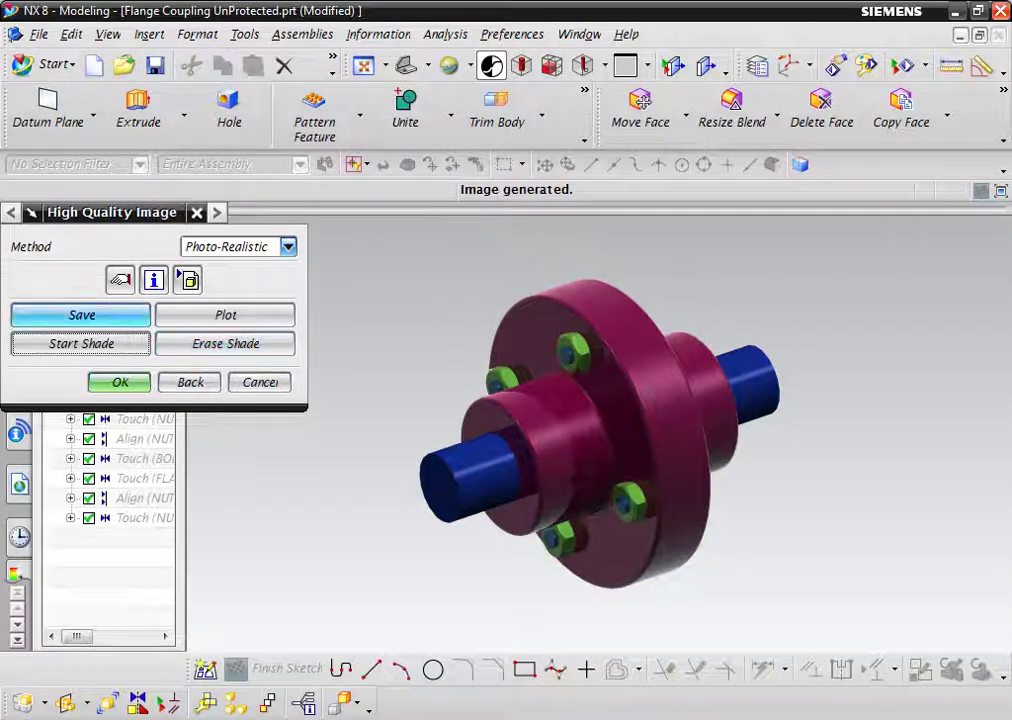
- Save the rendered image as the TIFF file 'Flange Coupling UnProtected'
left_click(82, 314)
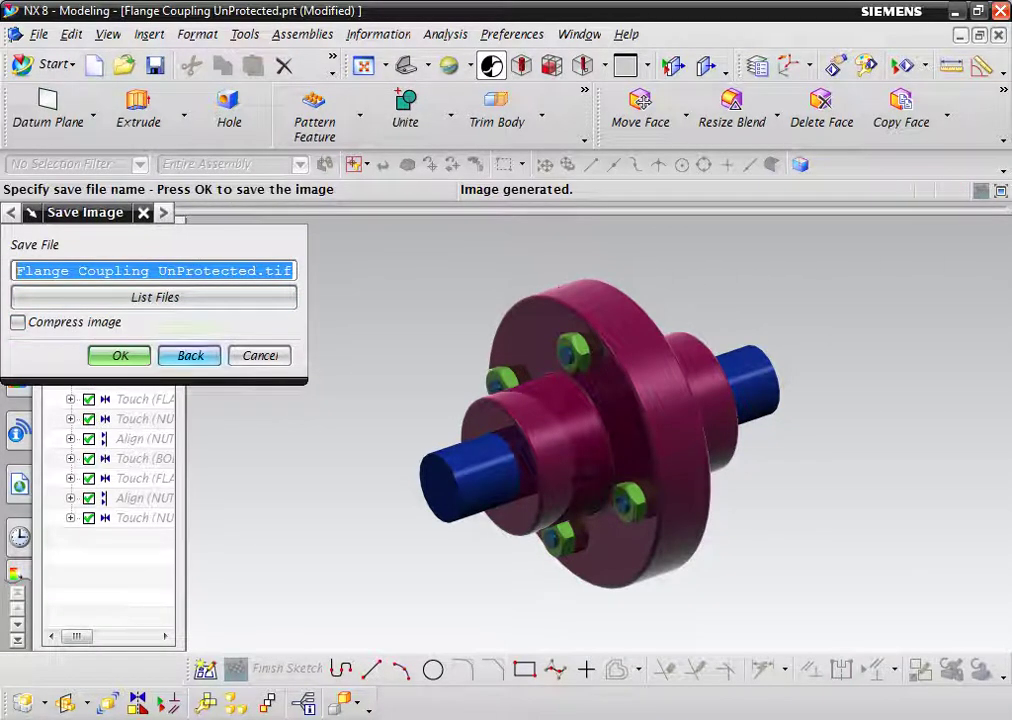
key("Return")
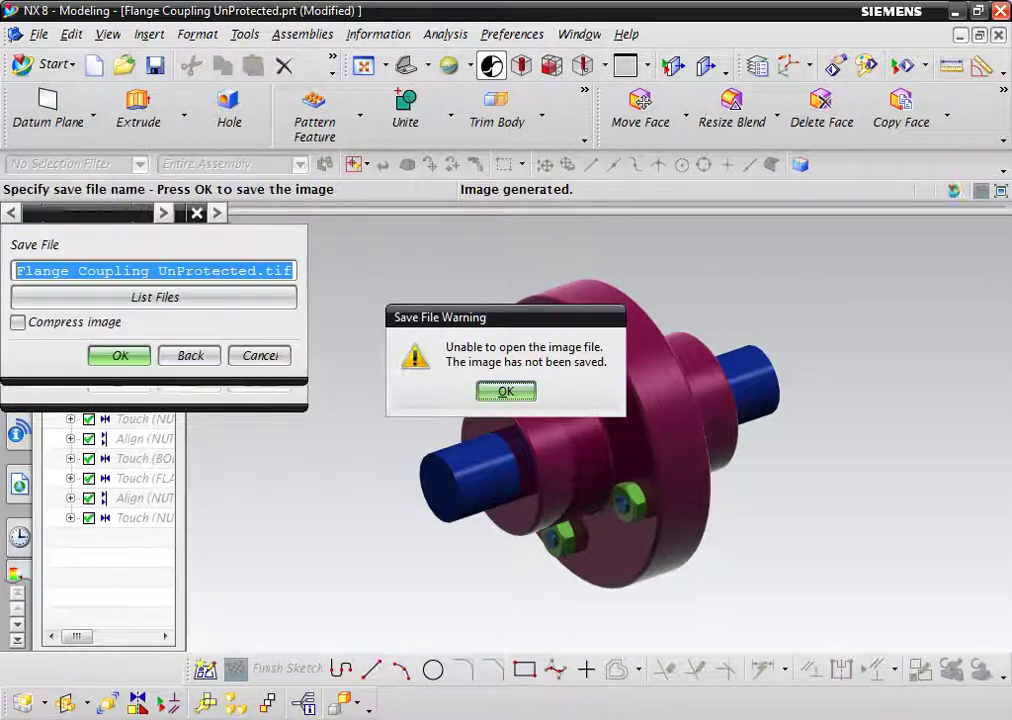
key("Return")
left_click(156, 296)
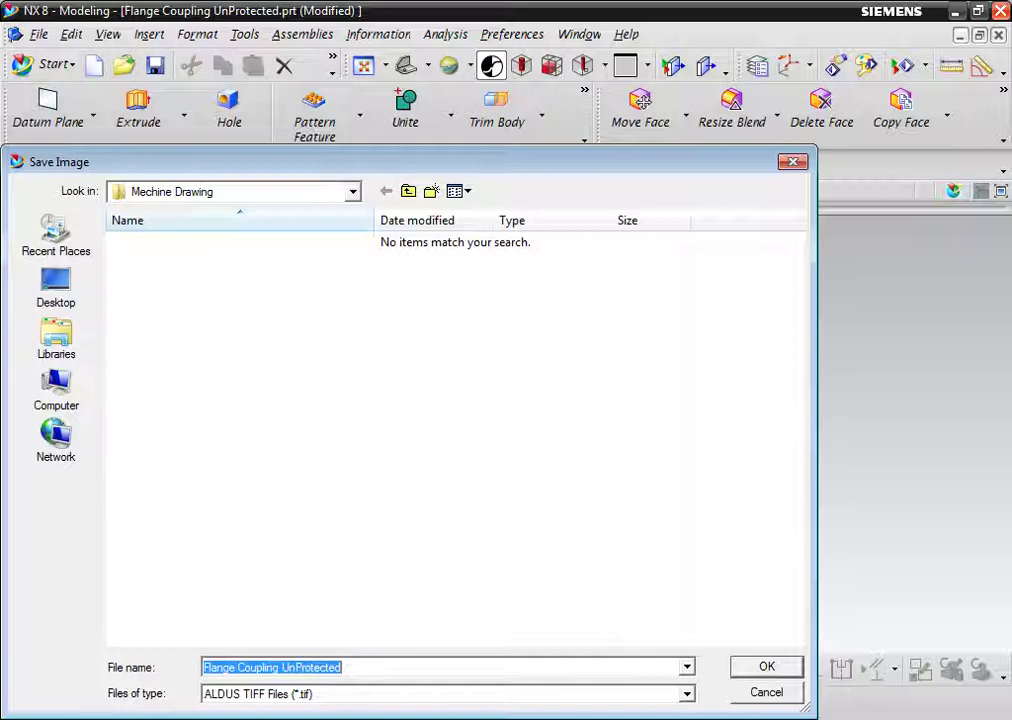
key("Return")
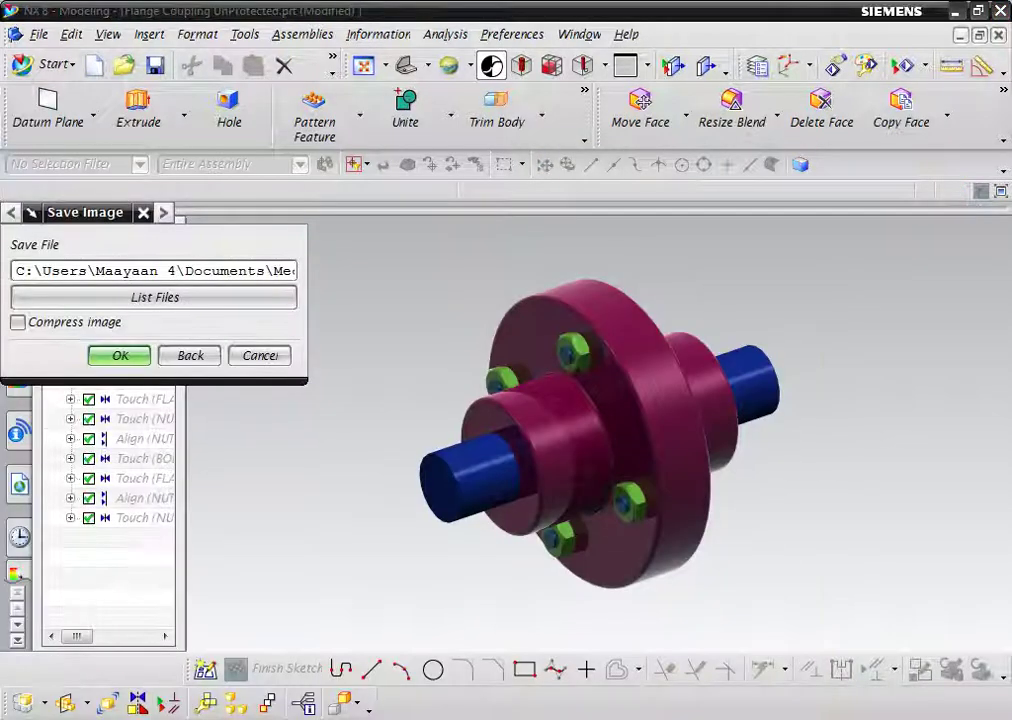
key("Return")
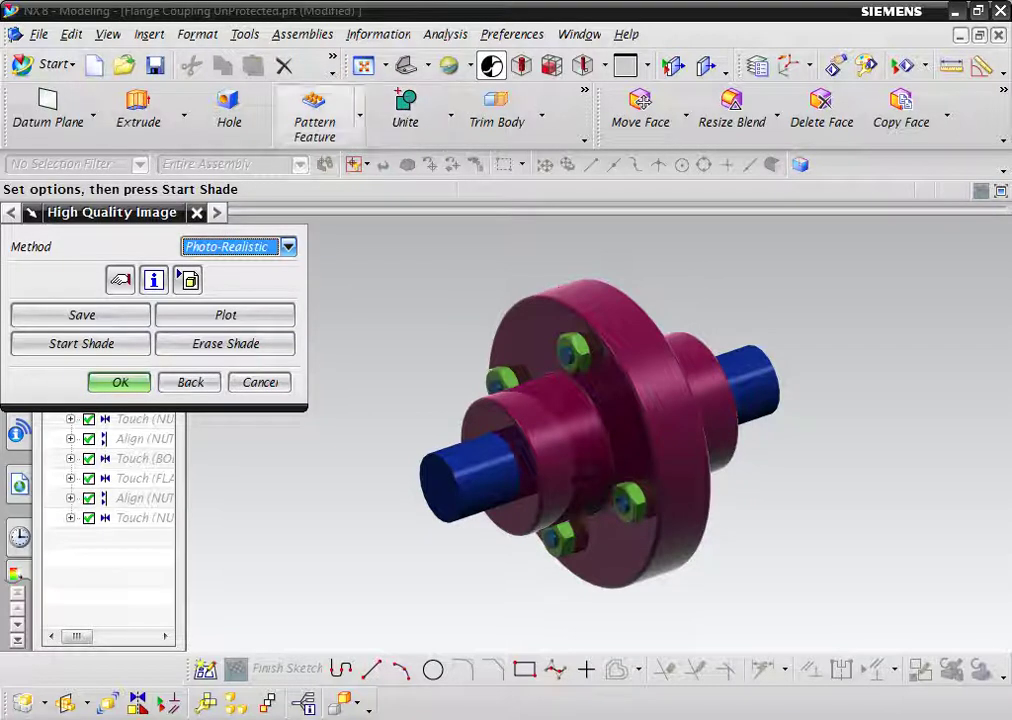
- Orbit the coupling from front view to an oblique angle and render a High Quality Image of the bolt-head side
left_click(406, 65)
middle_click_drag(590, 452, 640, 430)
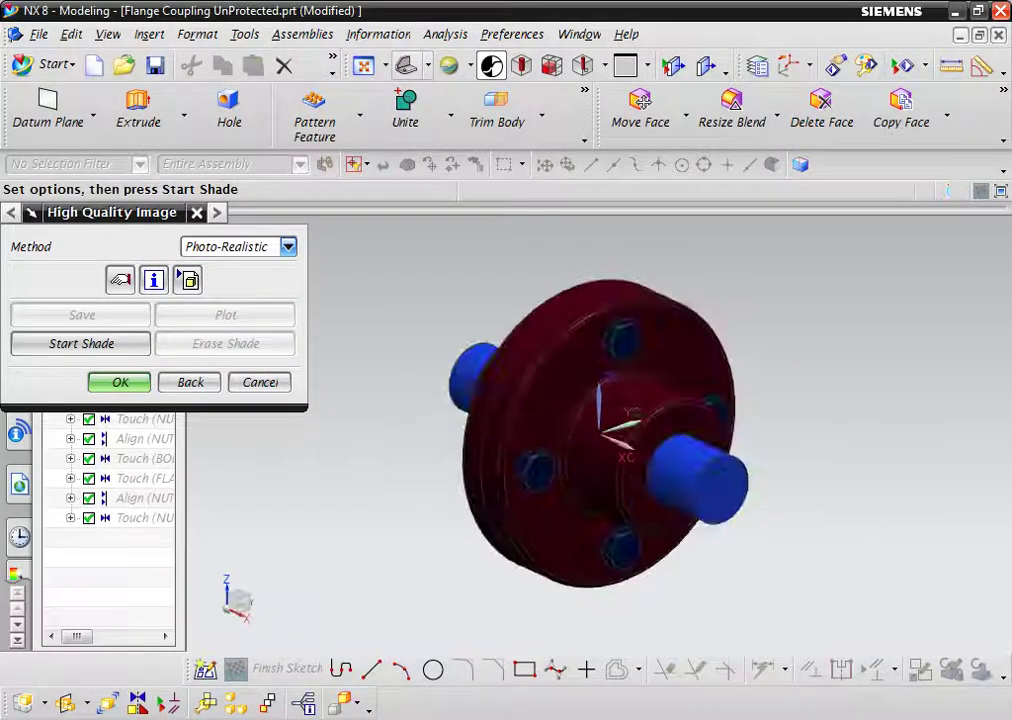
left_click(81, 343)
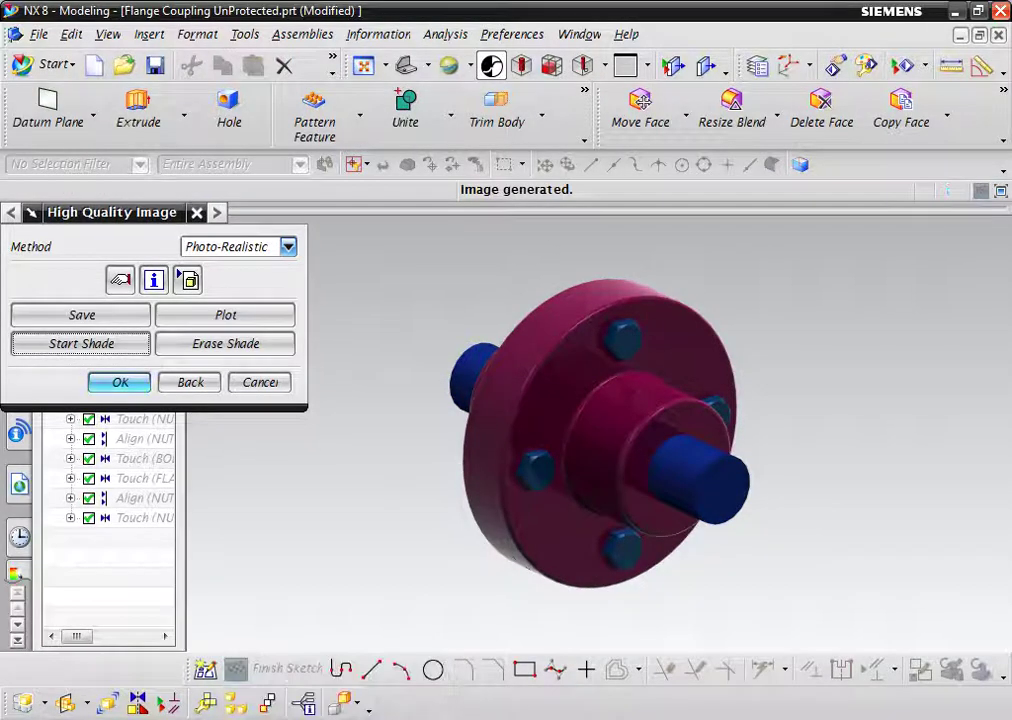
left_click(119, 382)
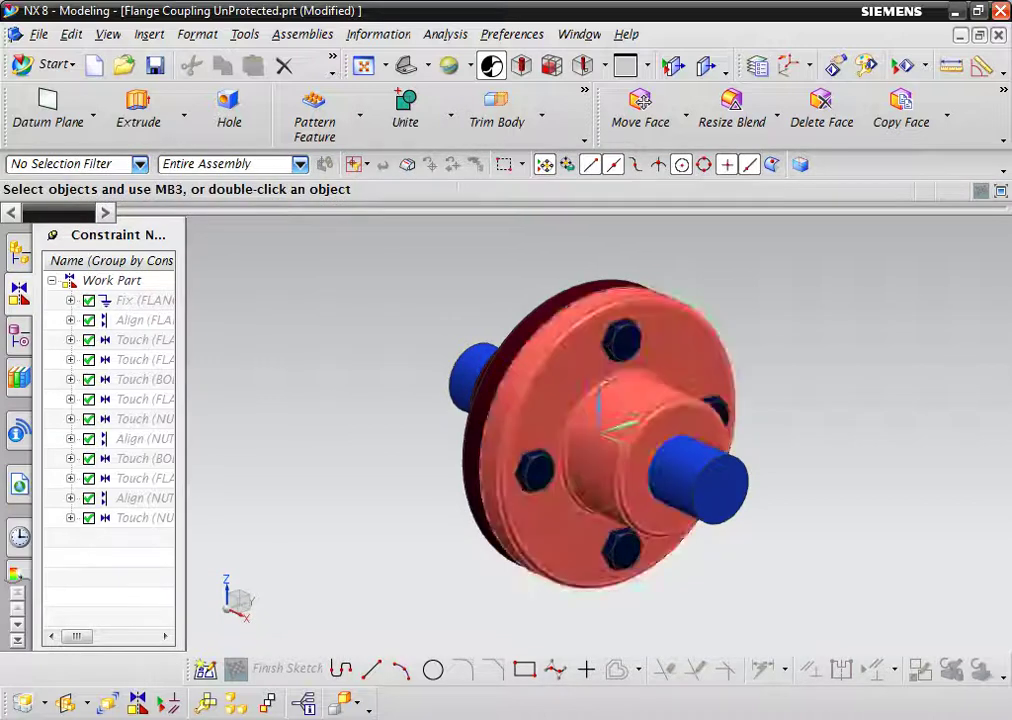